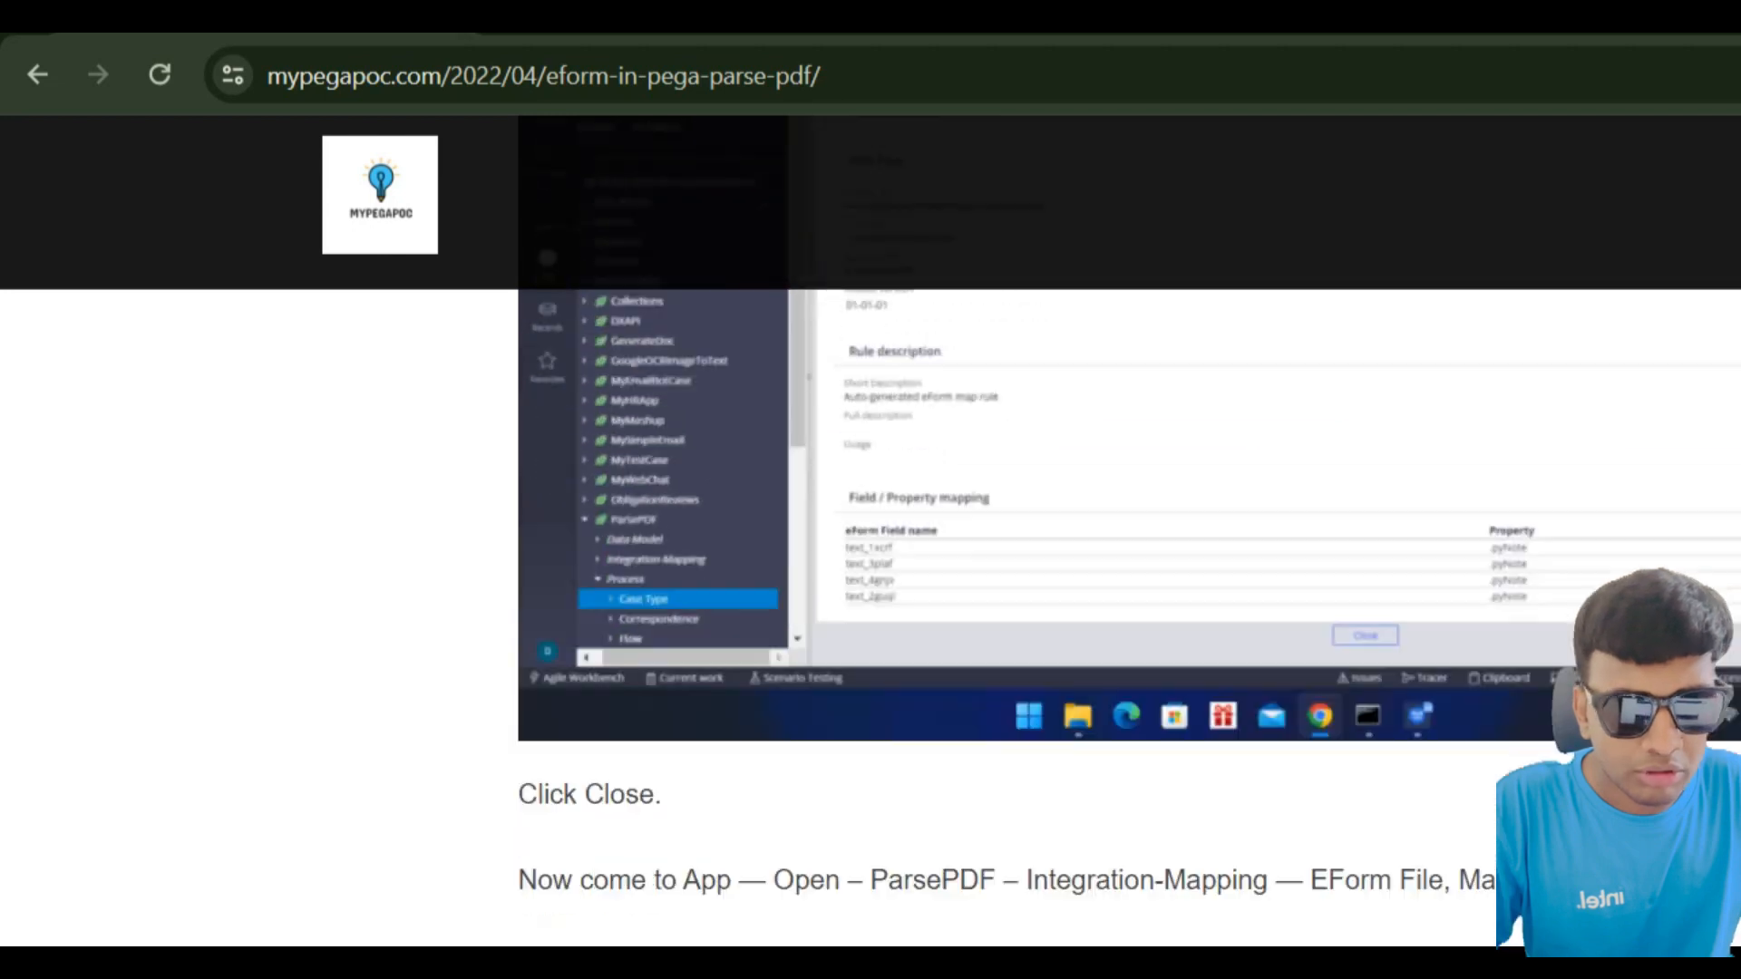
Step: Review the article on parsing PDF eForms in Pega, including its eForm mapping instructions and Java code lines
scroll(1006, 617, "up", 3)
scroll(1129, 535, "down", 20)
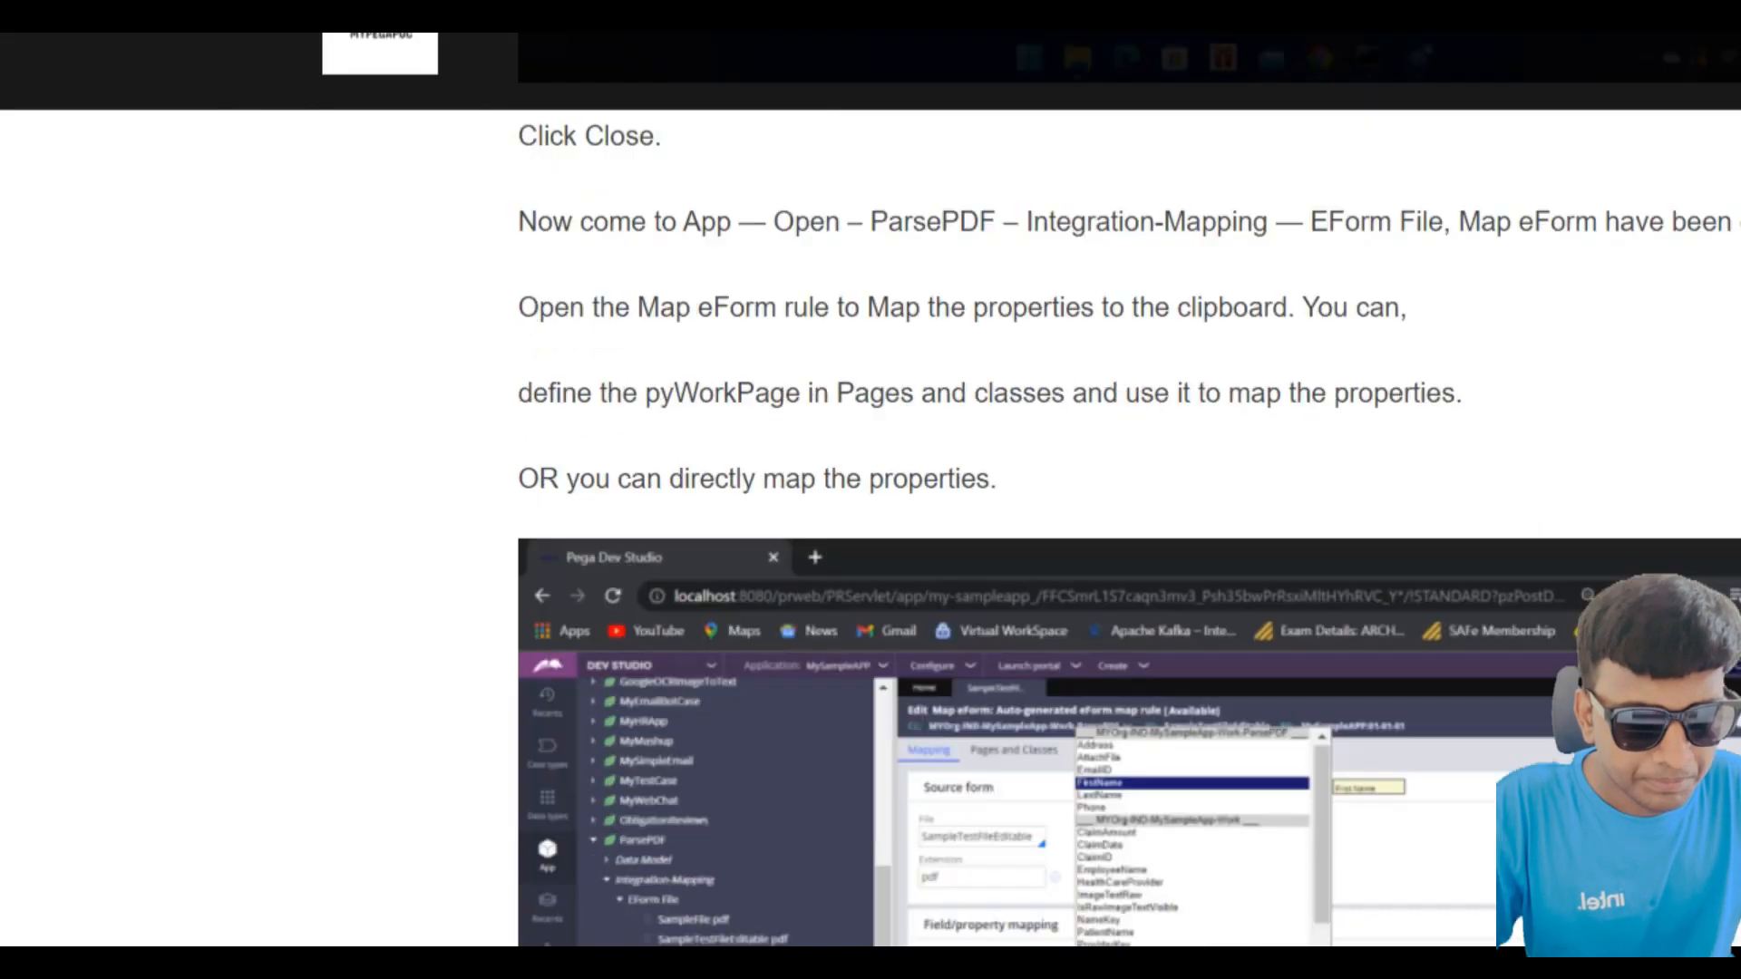
scroll(1129, 535, "down", 15)
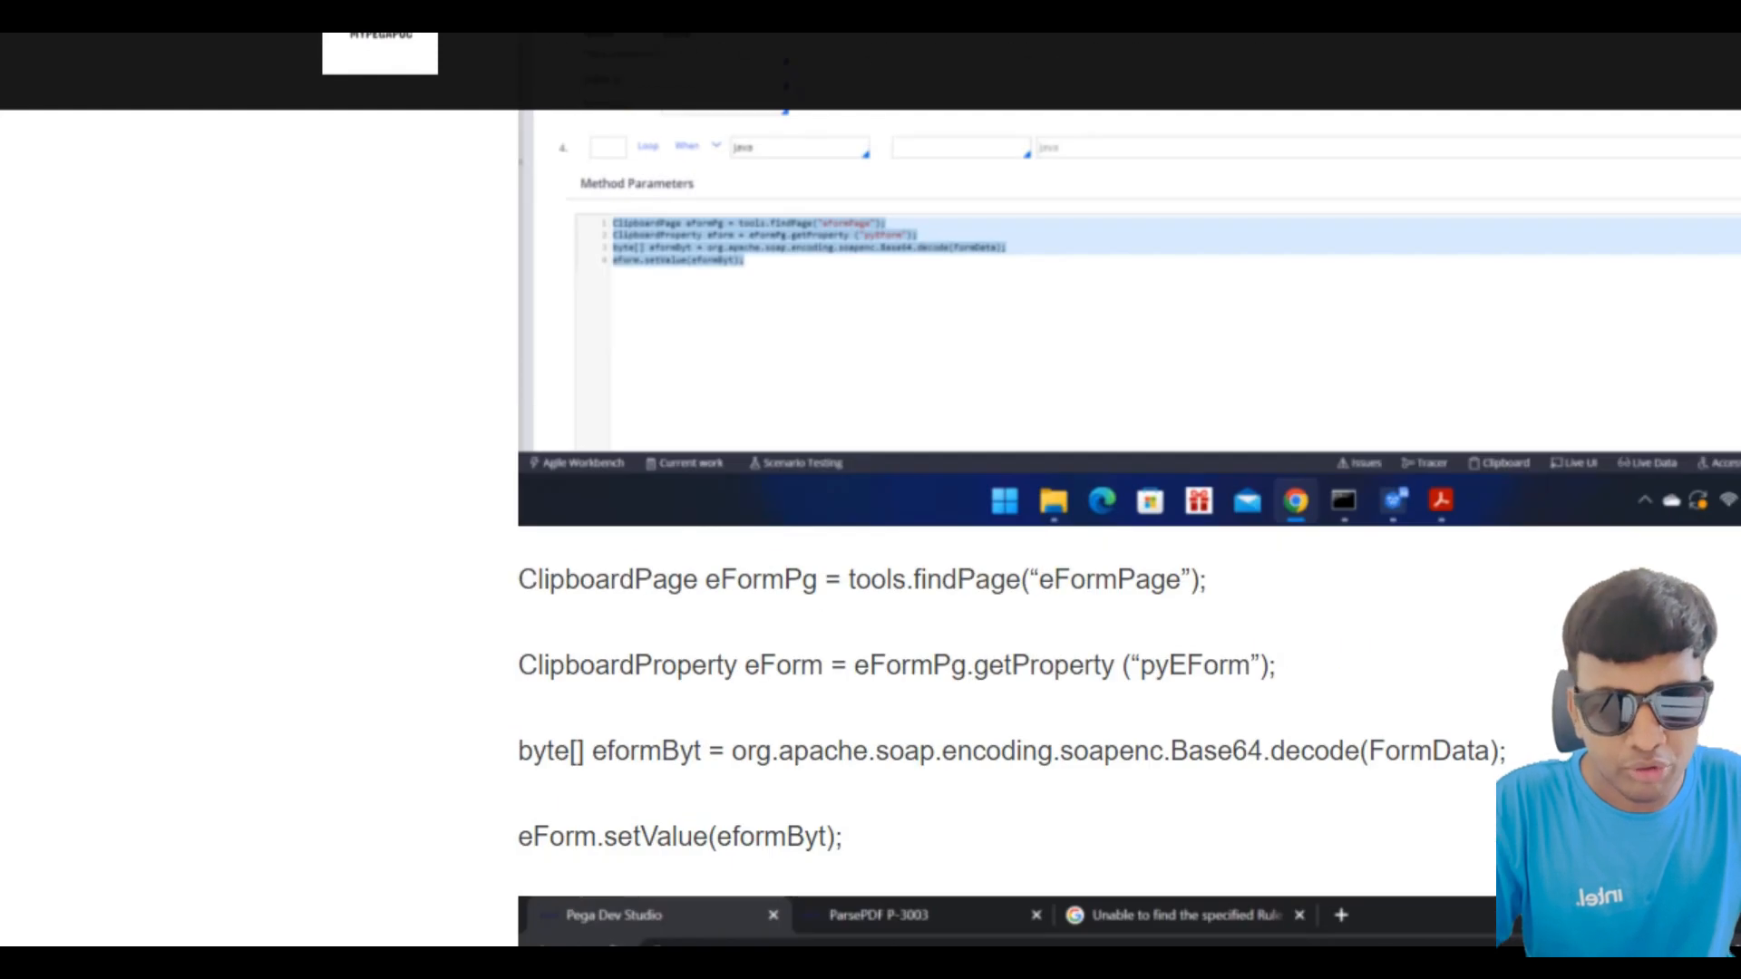
scroll(1130, 535, "down", 2)
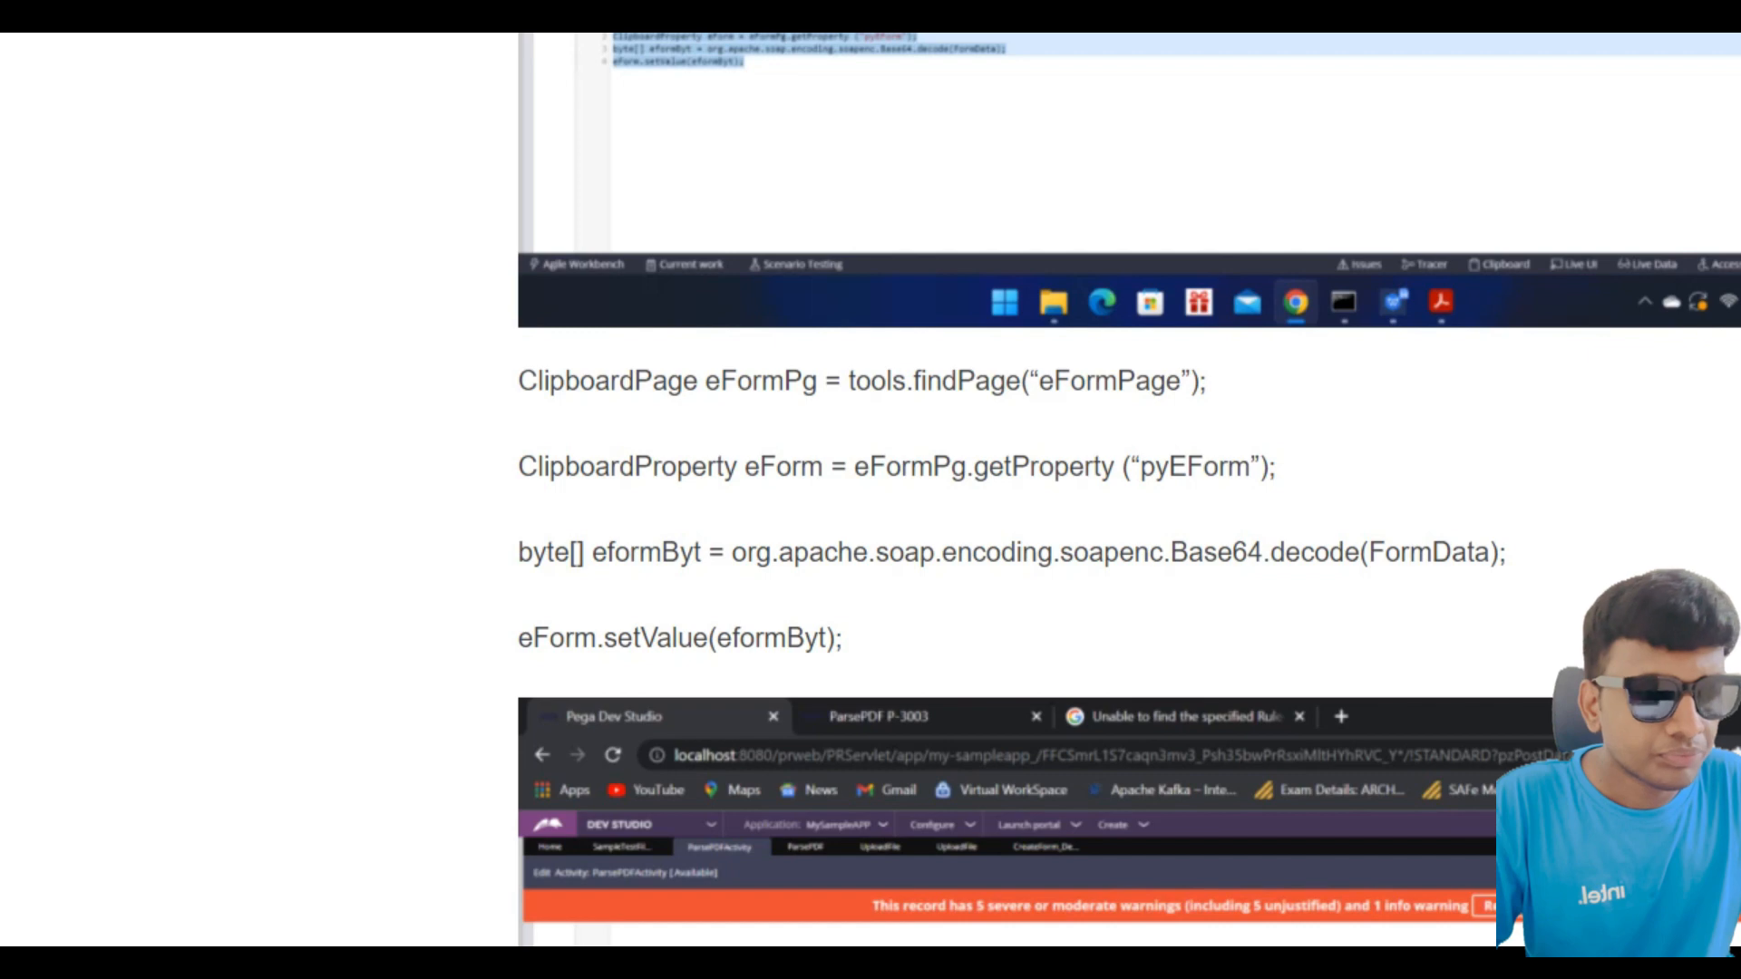
scroll(1007, 490, "up", 20)
scroll(1007, 490, "up", 20)
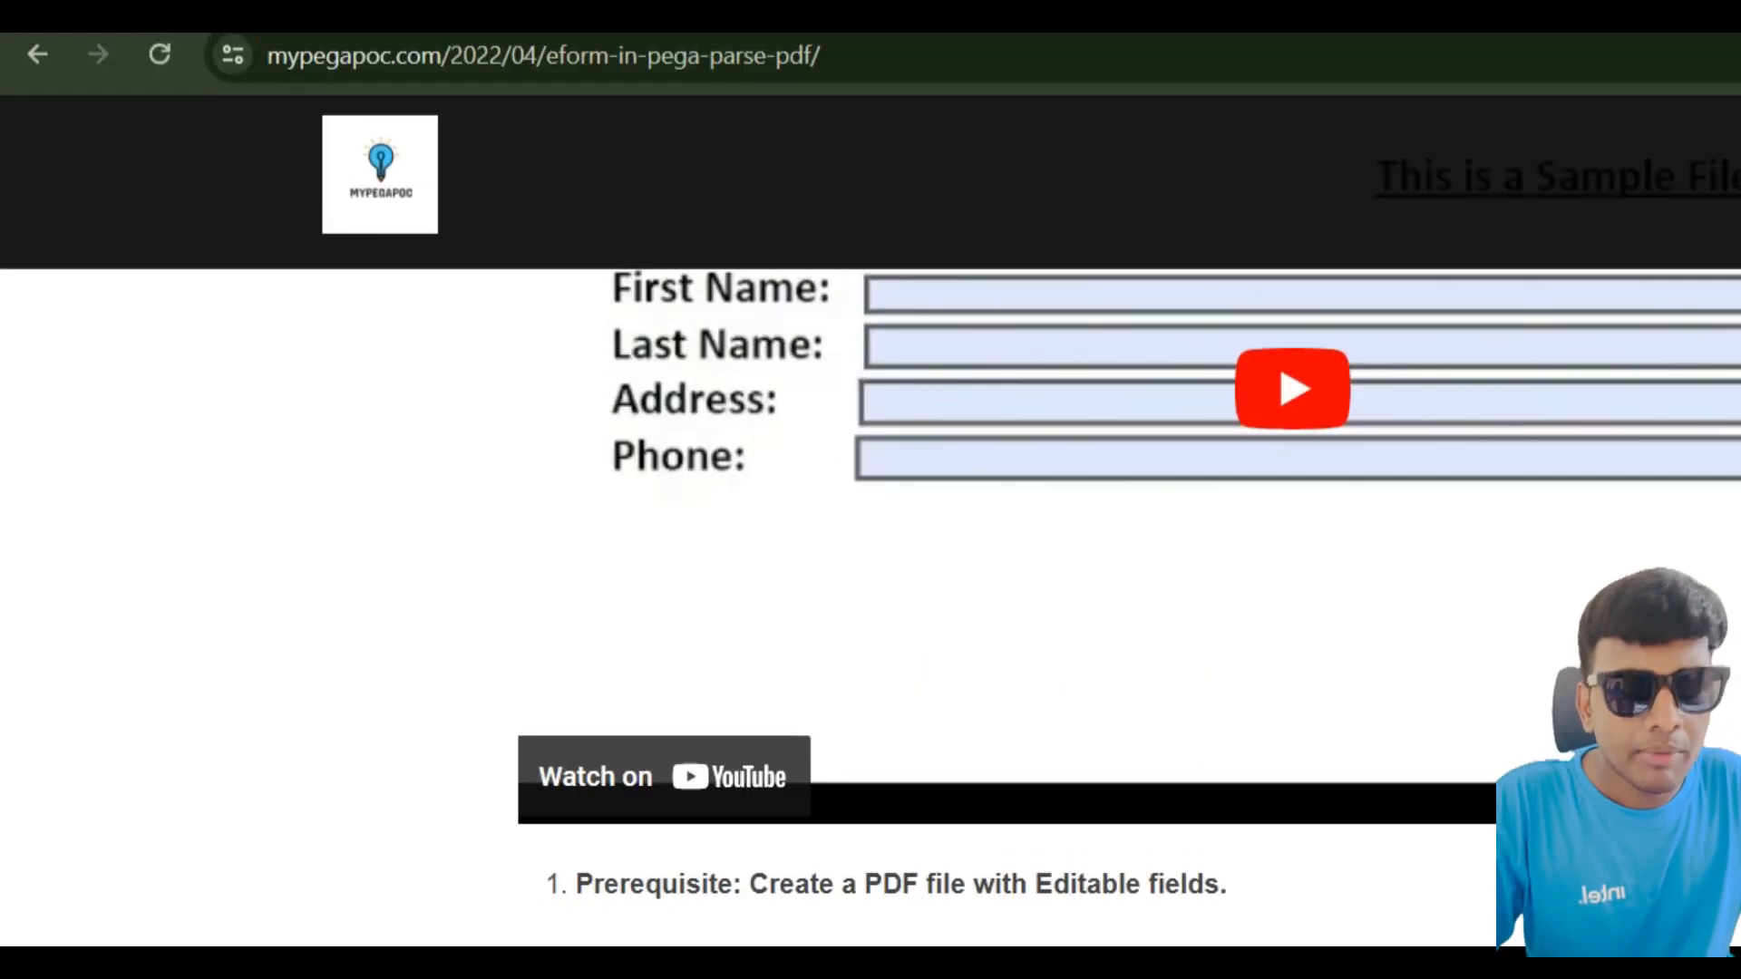
scroll(870, 544, "up", 8)
Step: Switch to Pega Dev Studio and create a new ParsePDF case
key("ctrl+Tab")
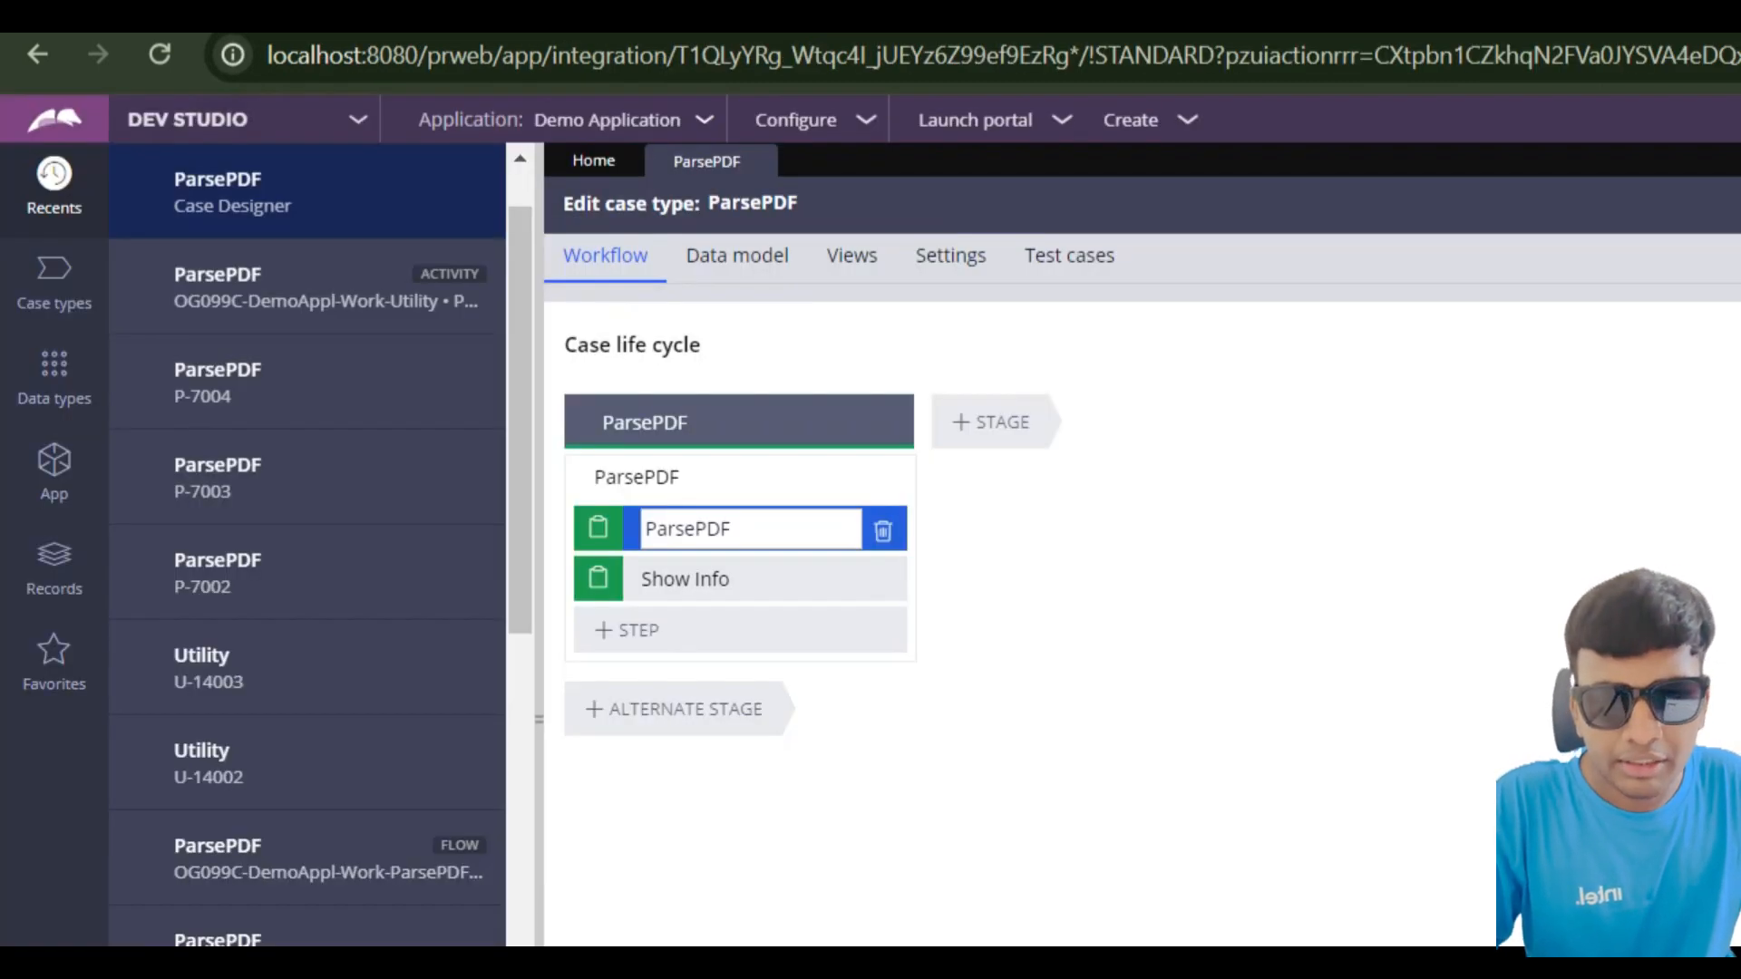
left_click(54, 277)
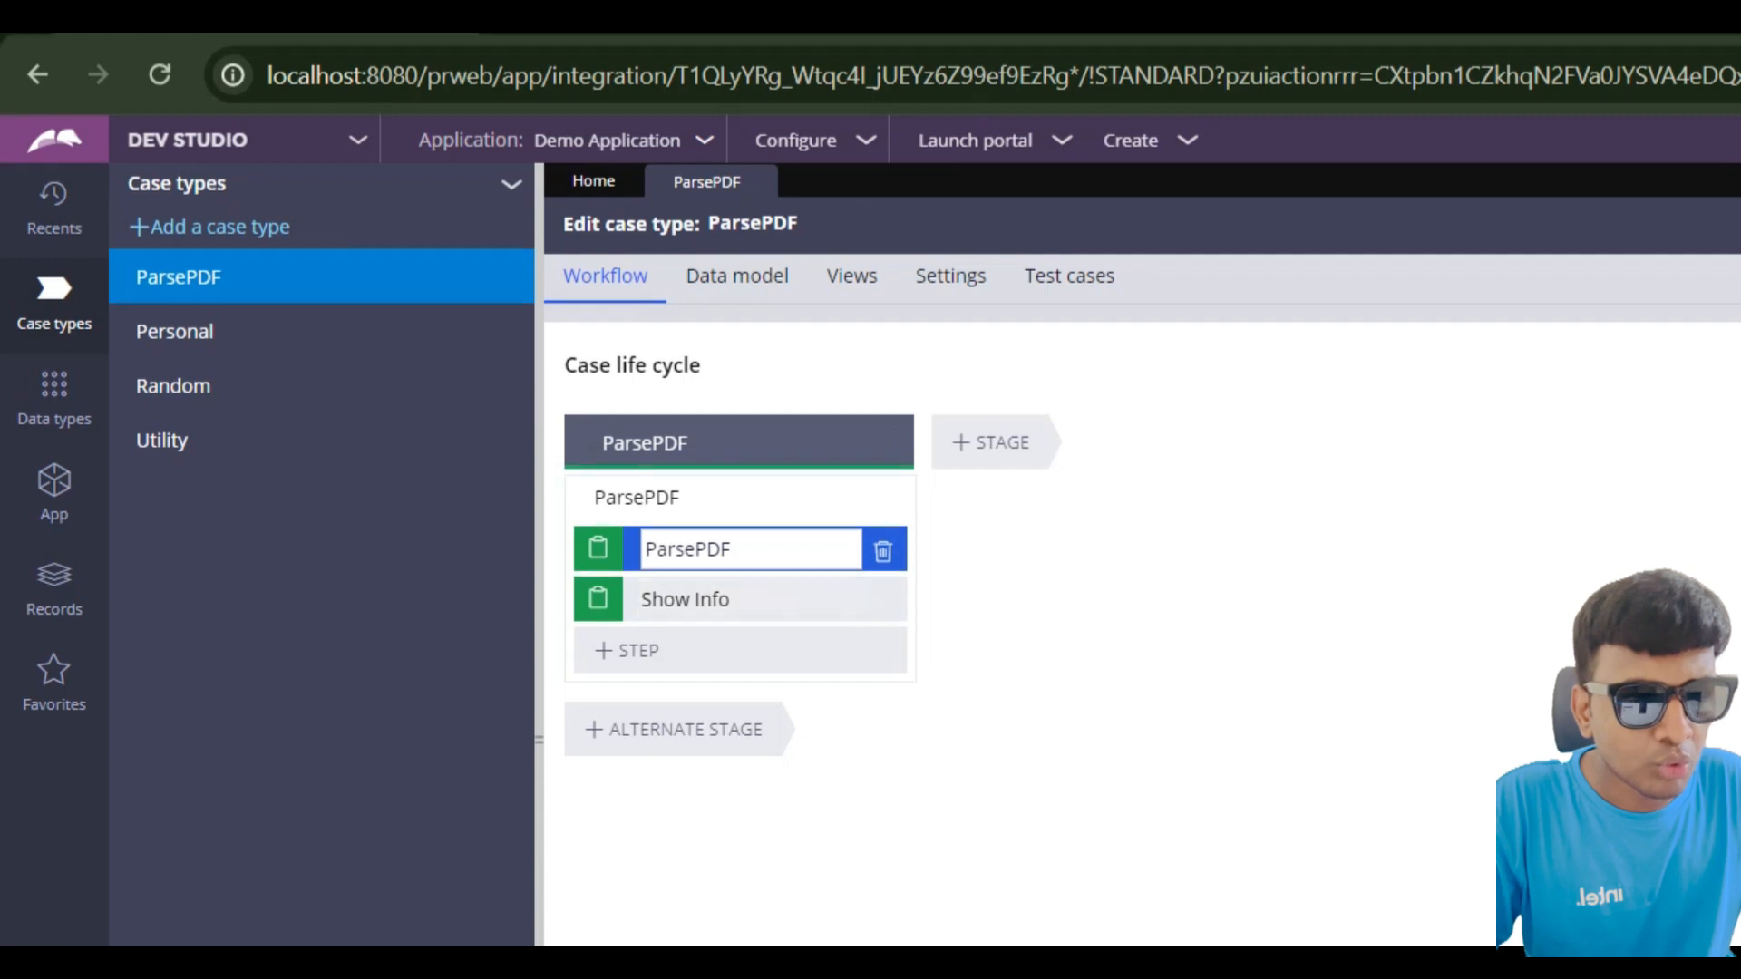
left_click(1149, 140)
mouse_move(1217, 167)
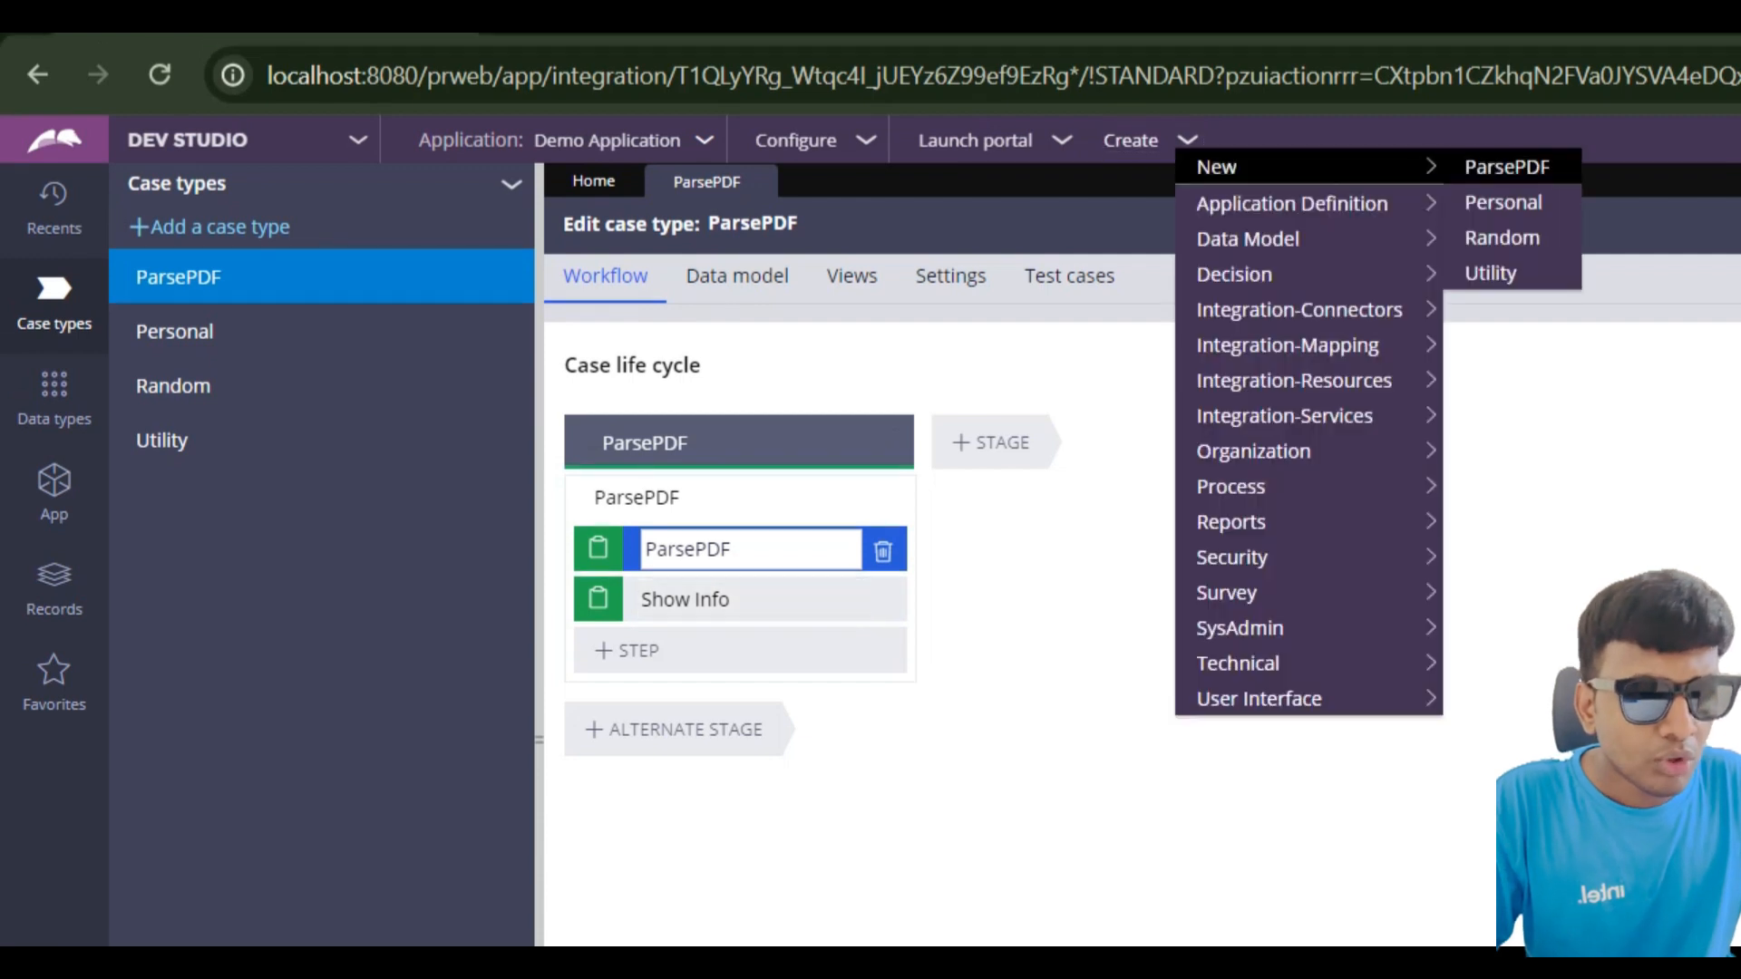
left_click(1306, 167)
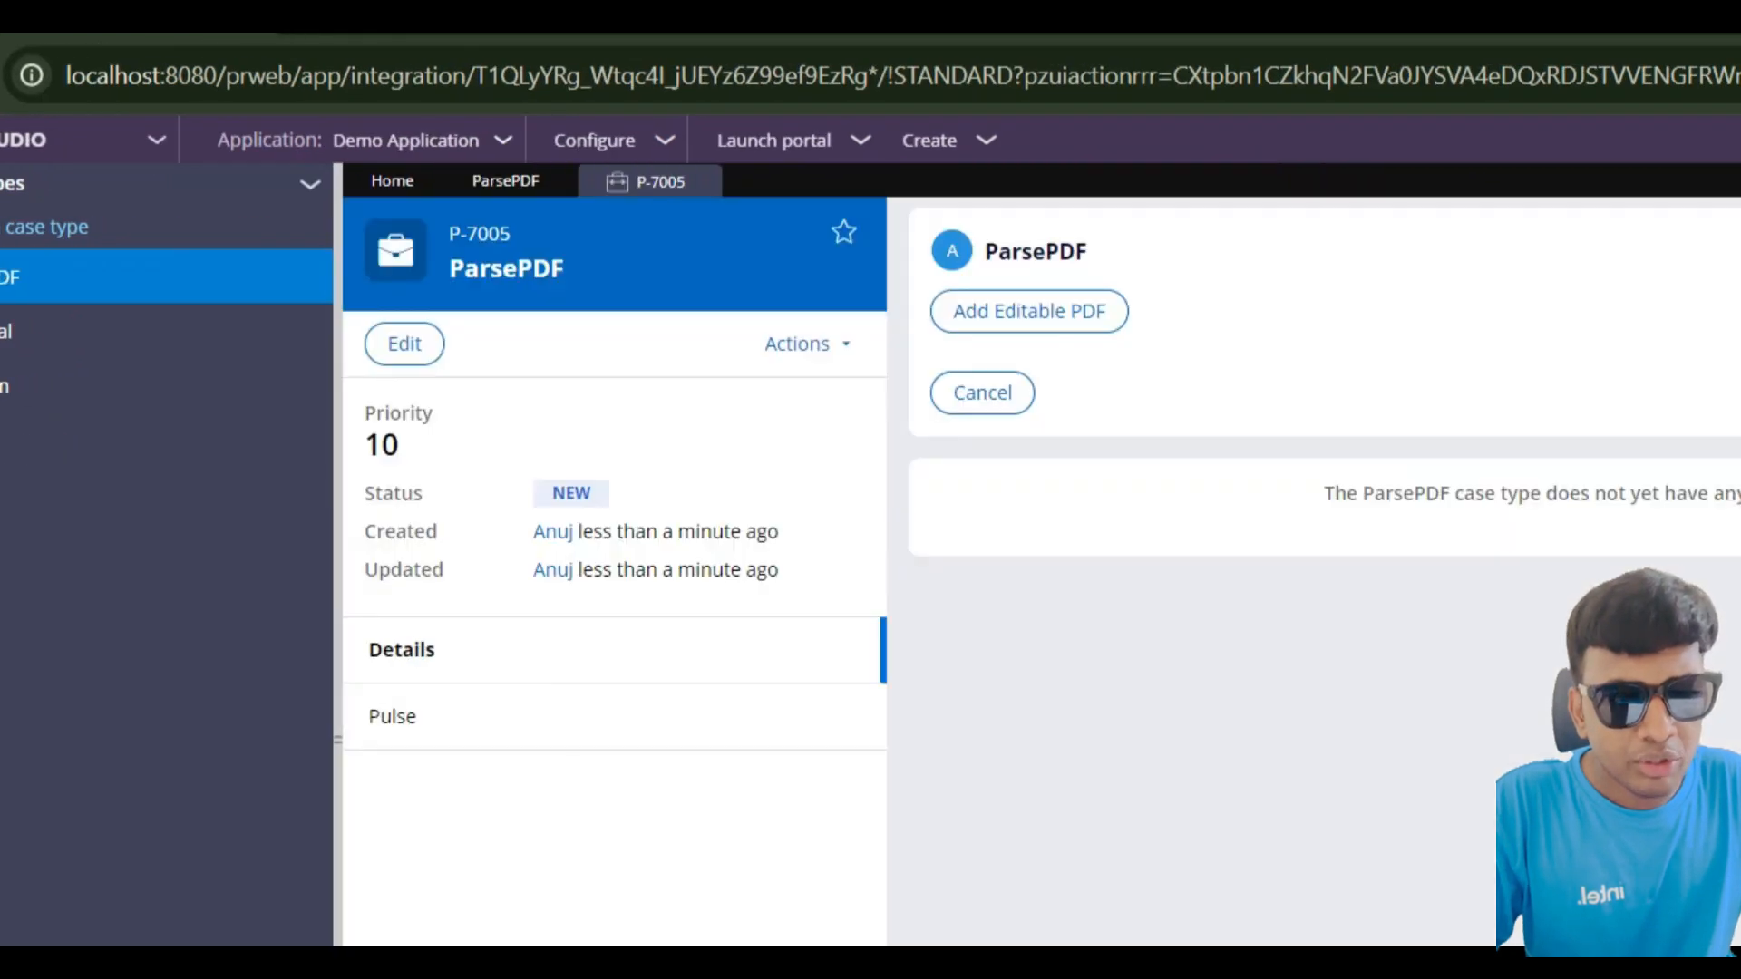
Step: Try to attach an editable PDF to the case without selecting a file, and close the attachment dialog and the case
left_click(1029, 311)
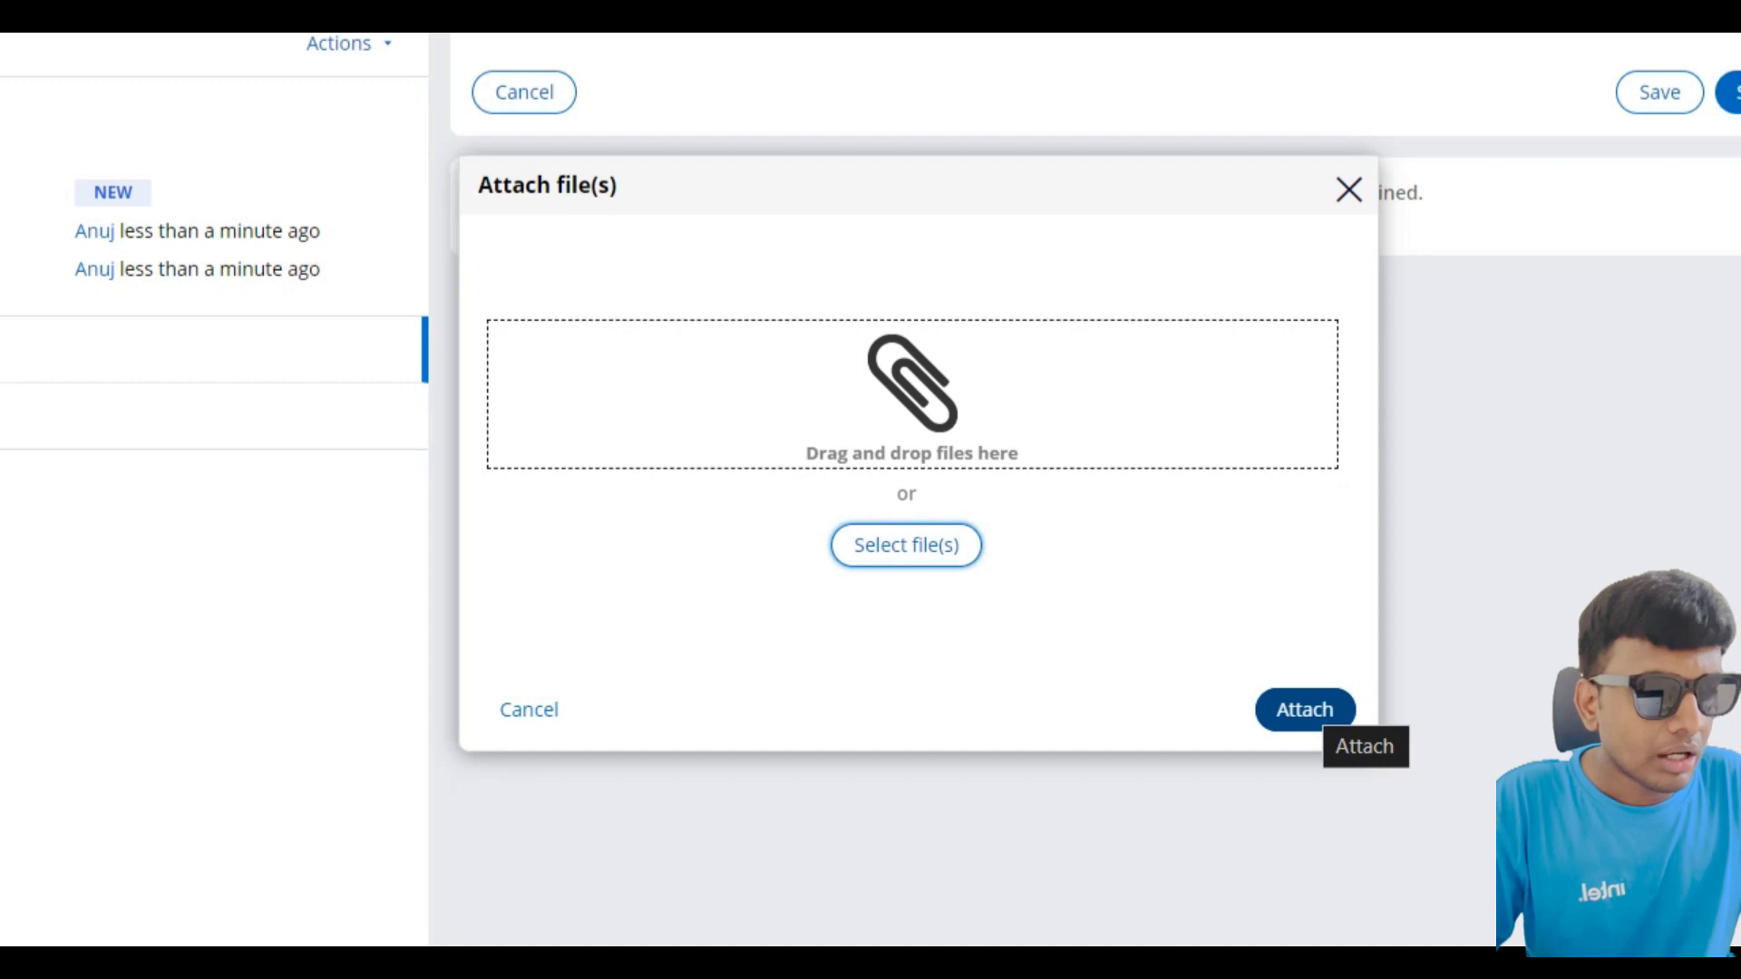
left_click(1305, 709)
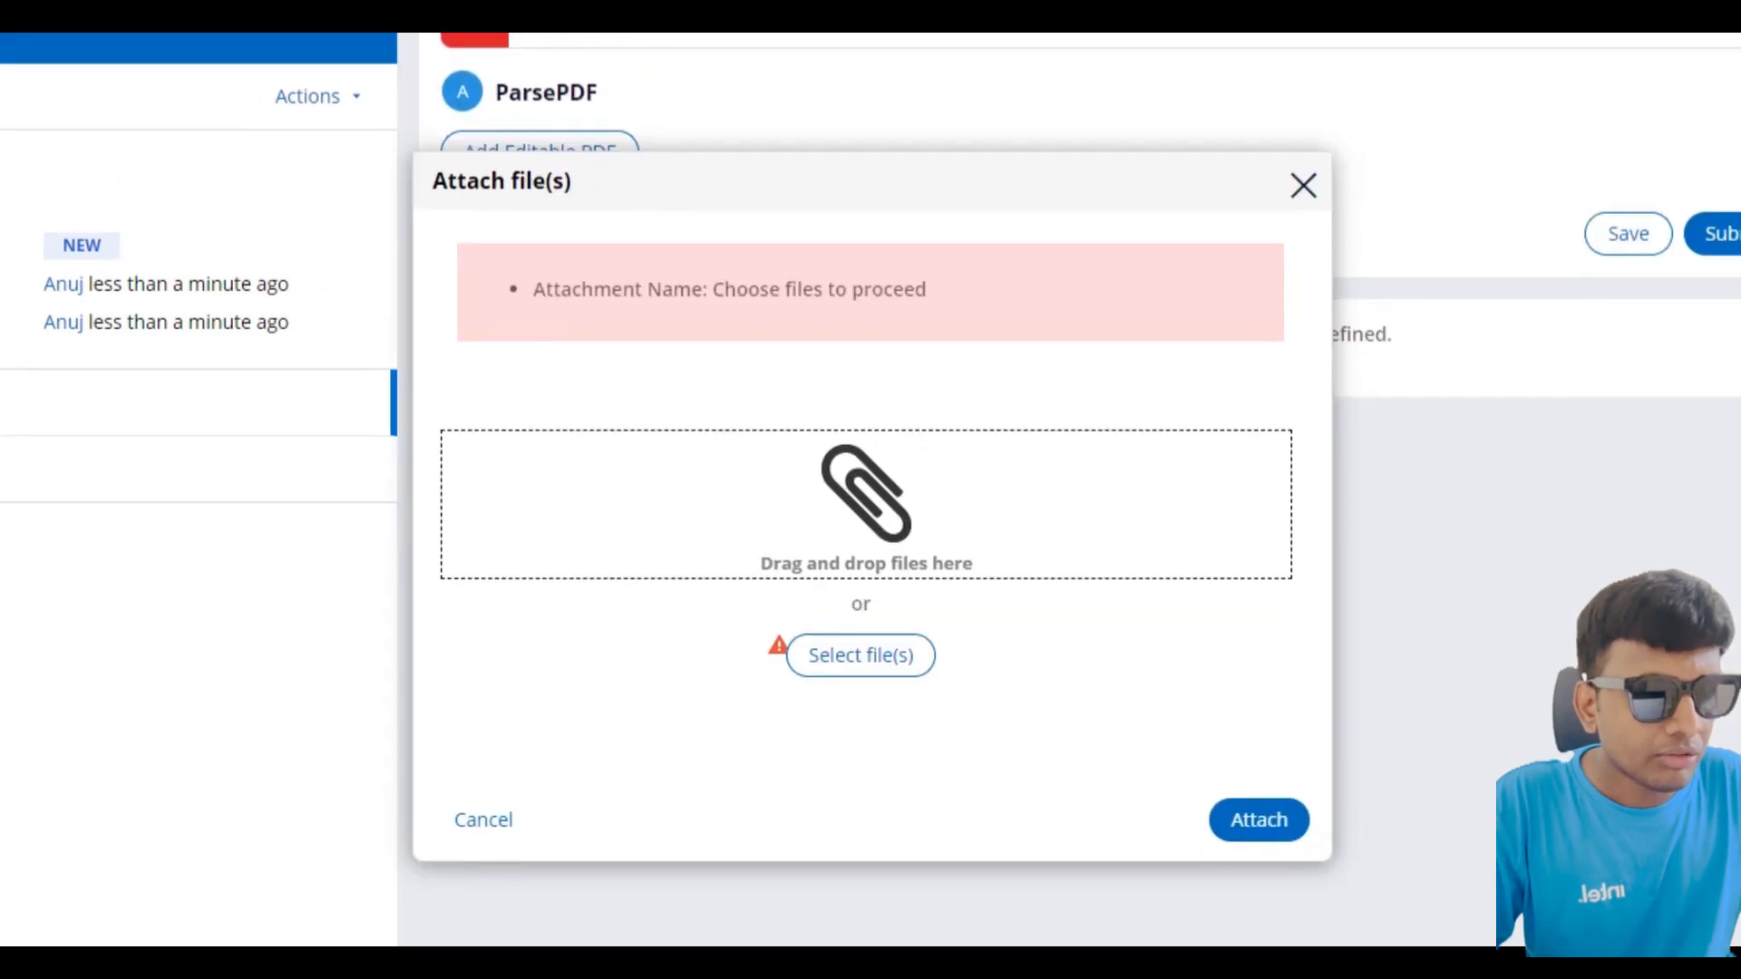
left_click(1304, 203)
left_click(1725, 251)
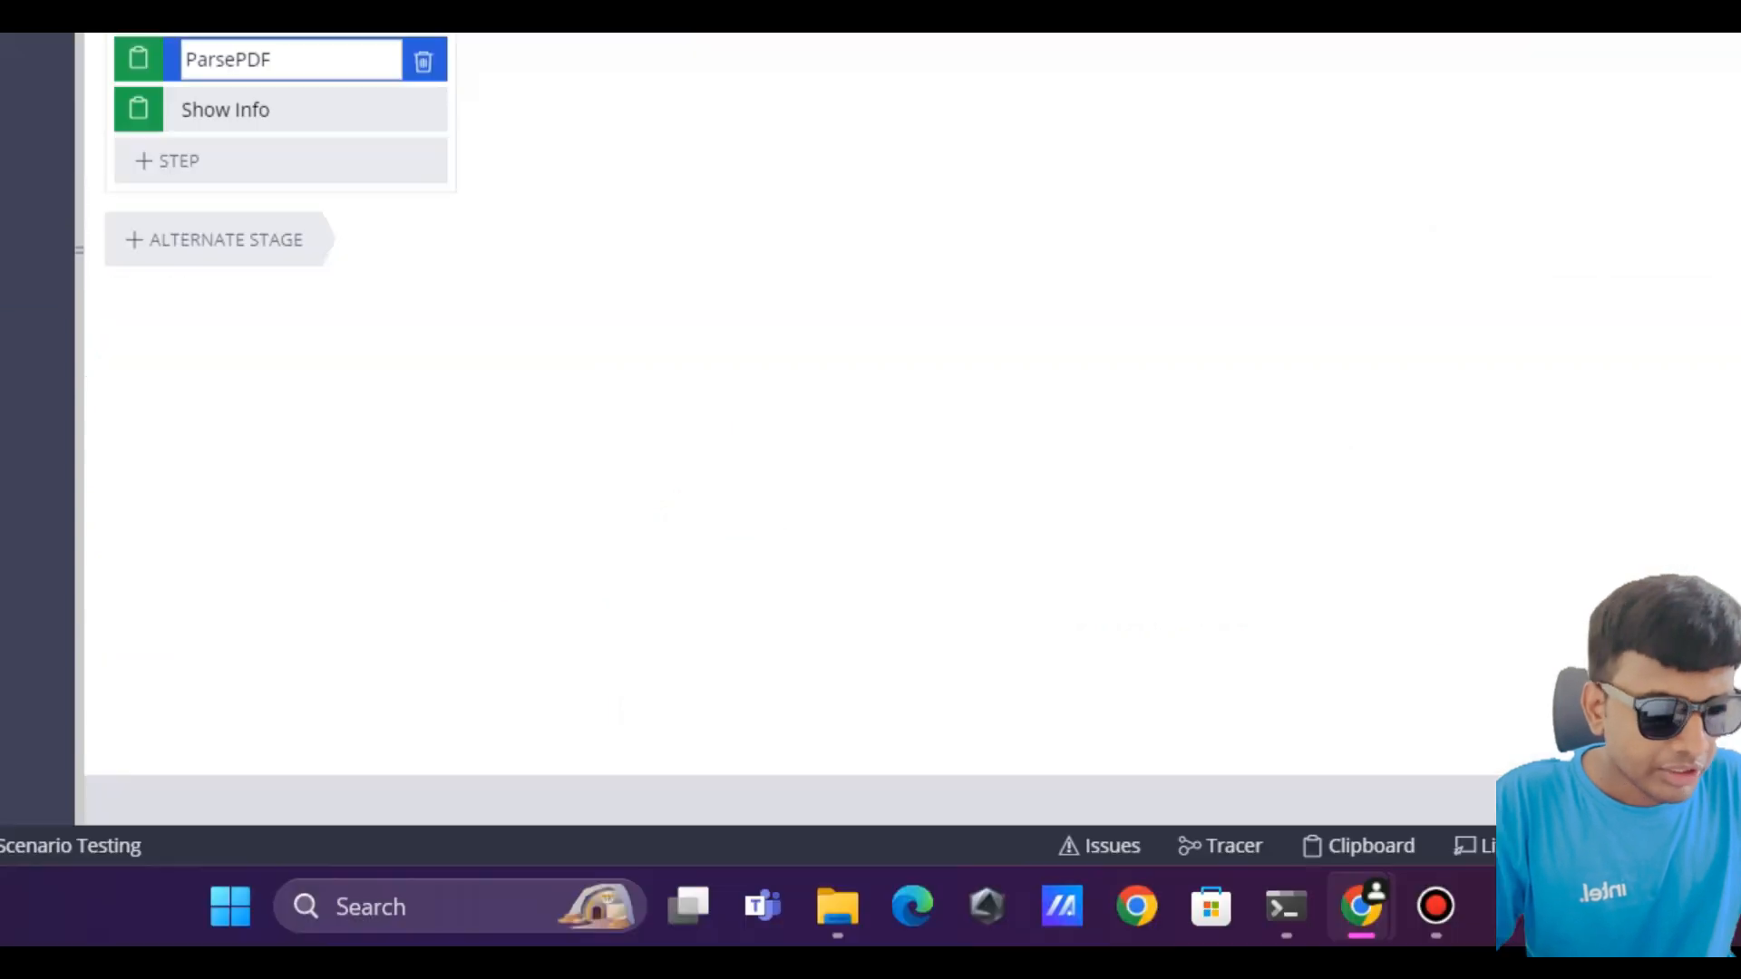
Step: Switch to the PDFParsing folder in File Explorer and examine the form fields in the blank template and the filled-in data PDF
mouse_move(837, 907)
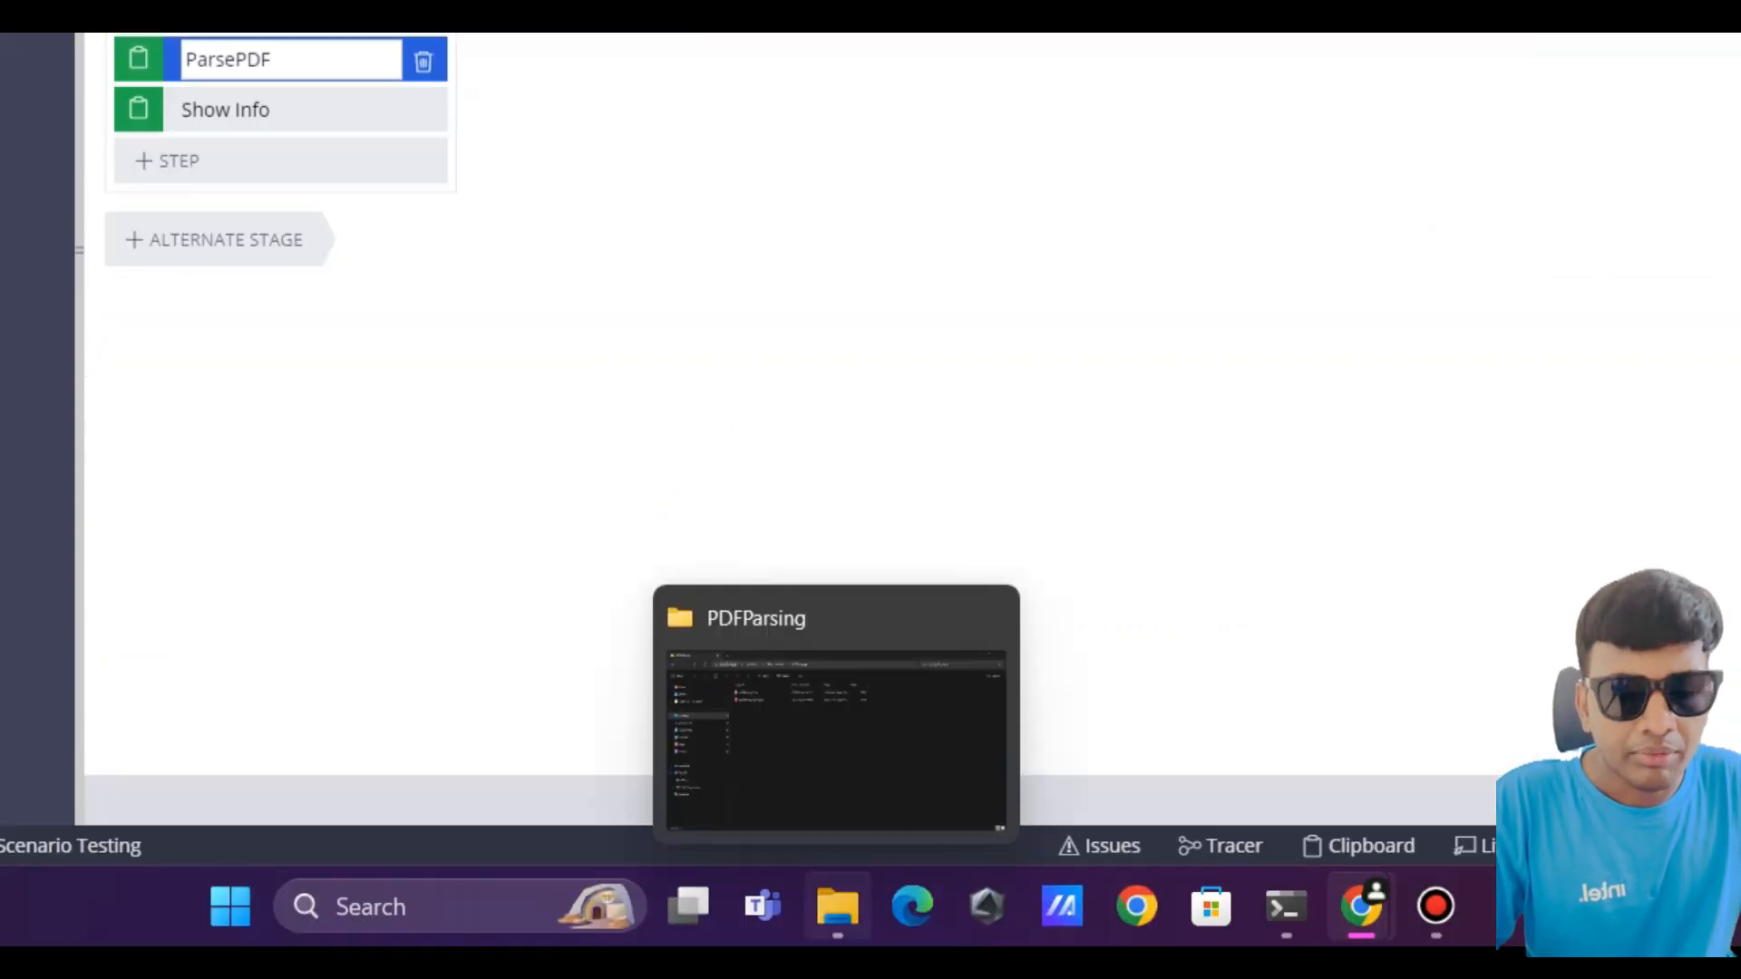
left_click(835, 739)
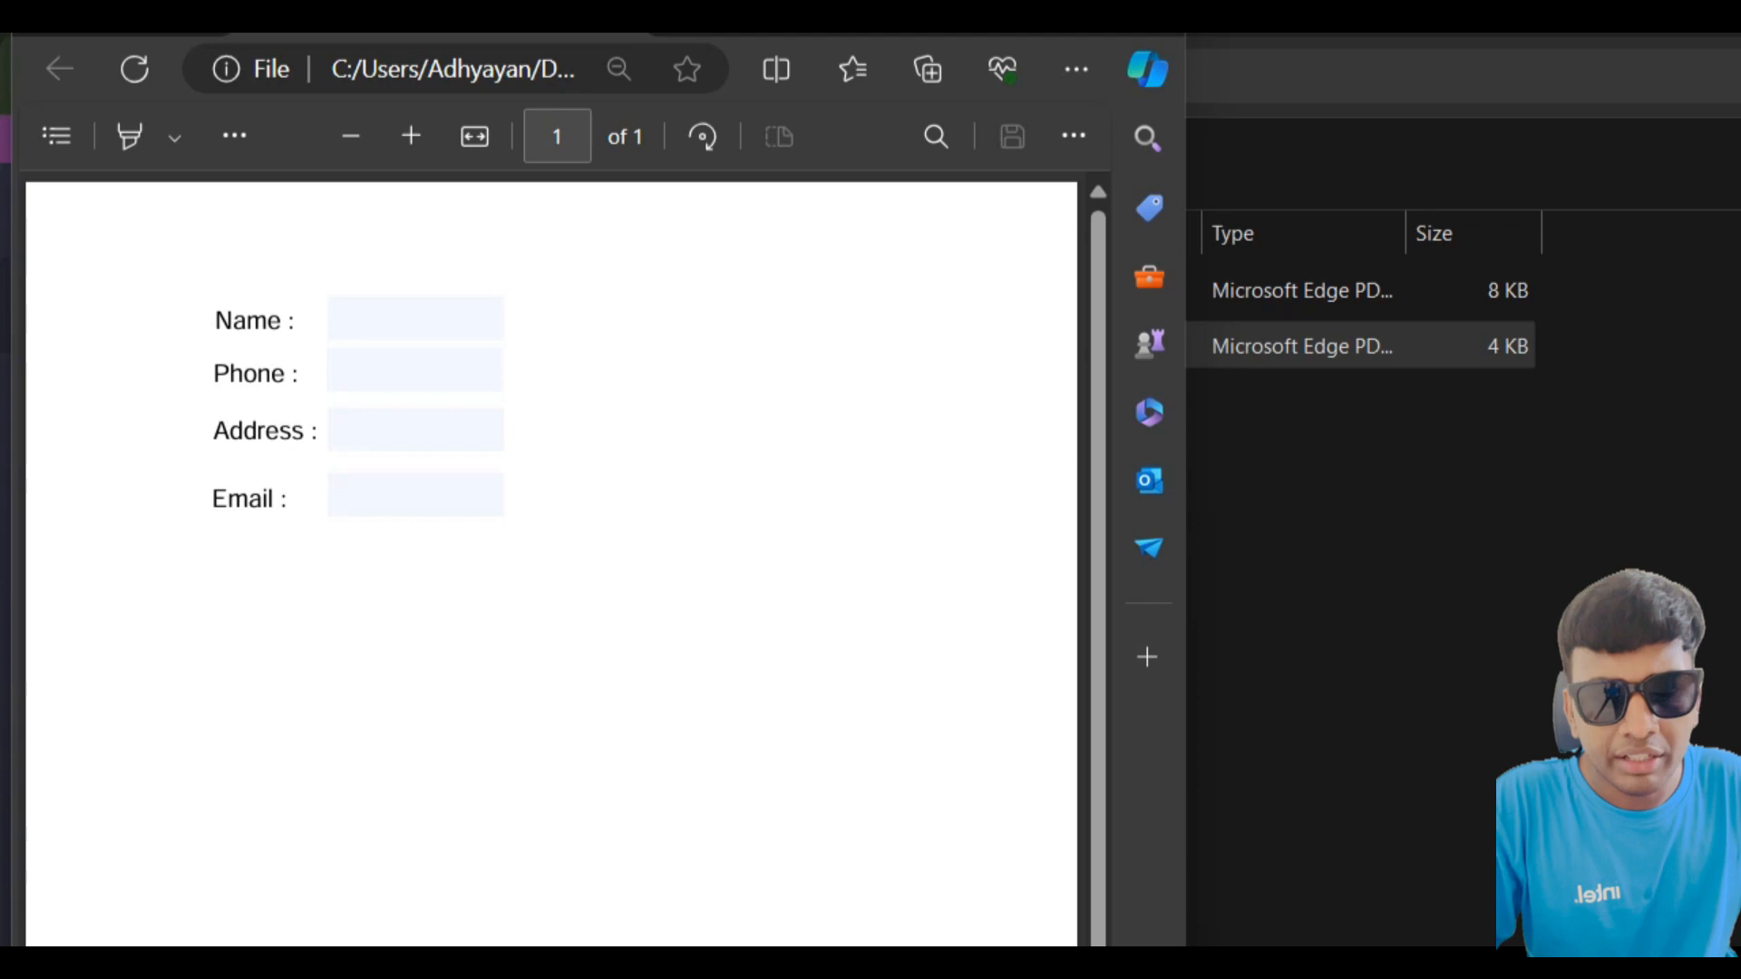
left_click(1144, 18)
double_click(634, 291)
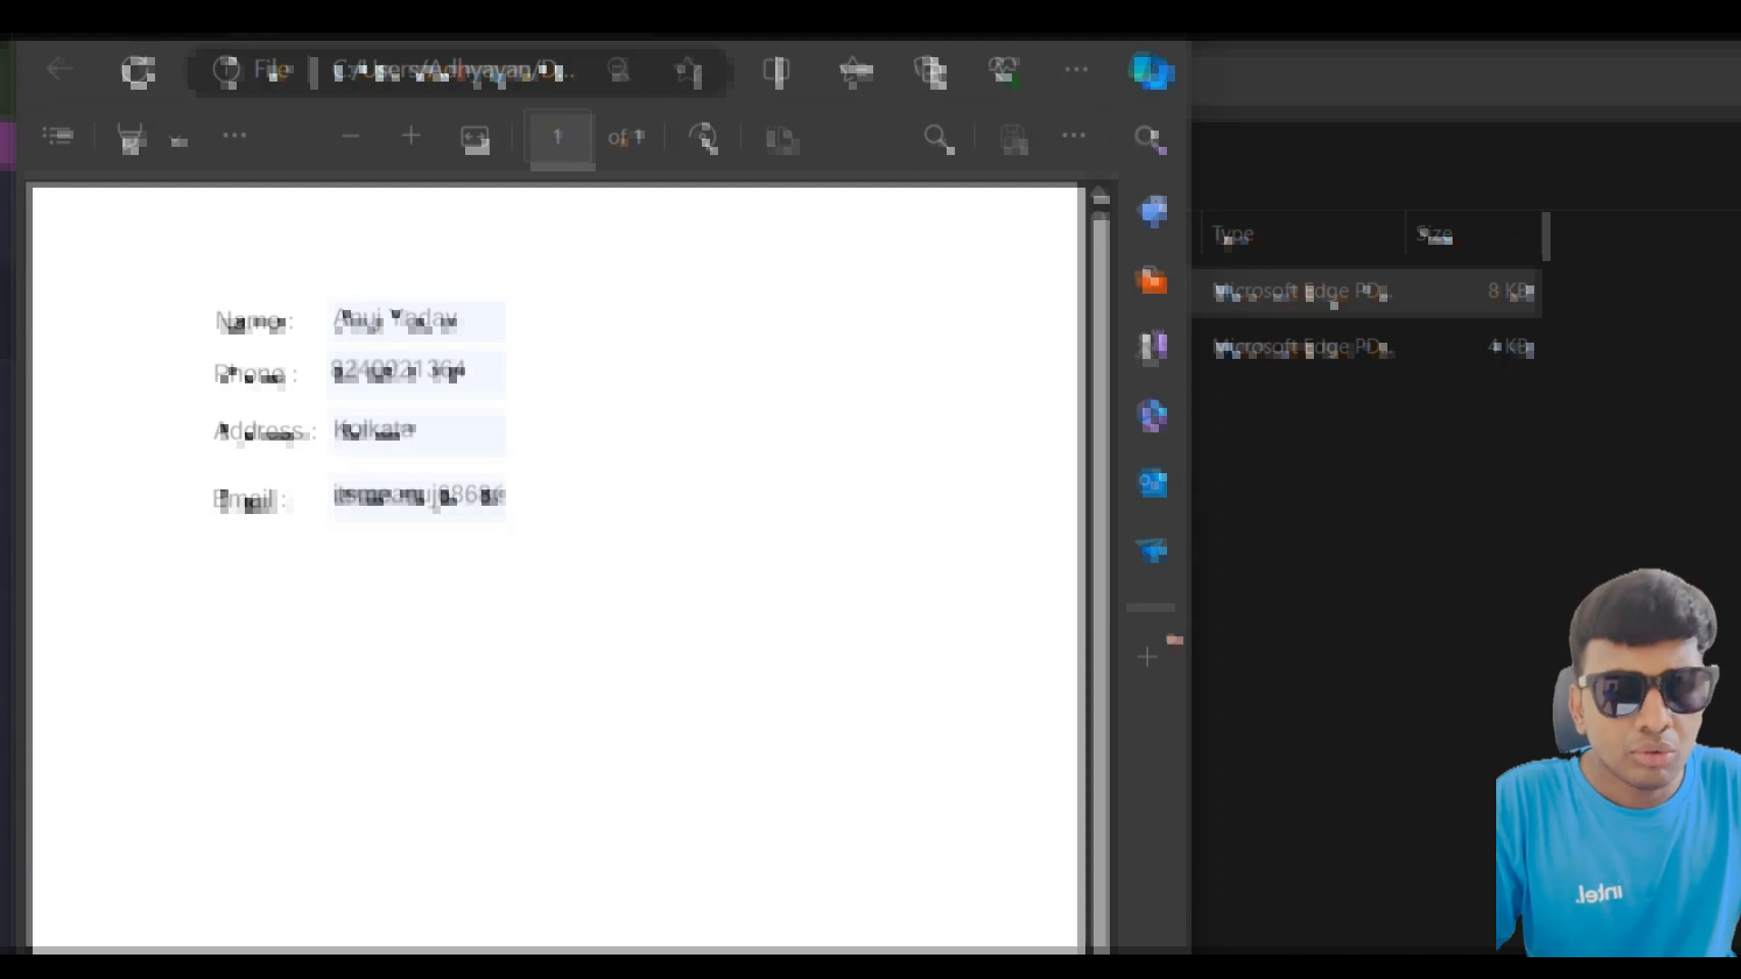
key("alt+F4")
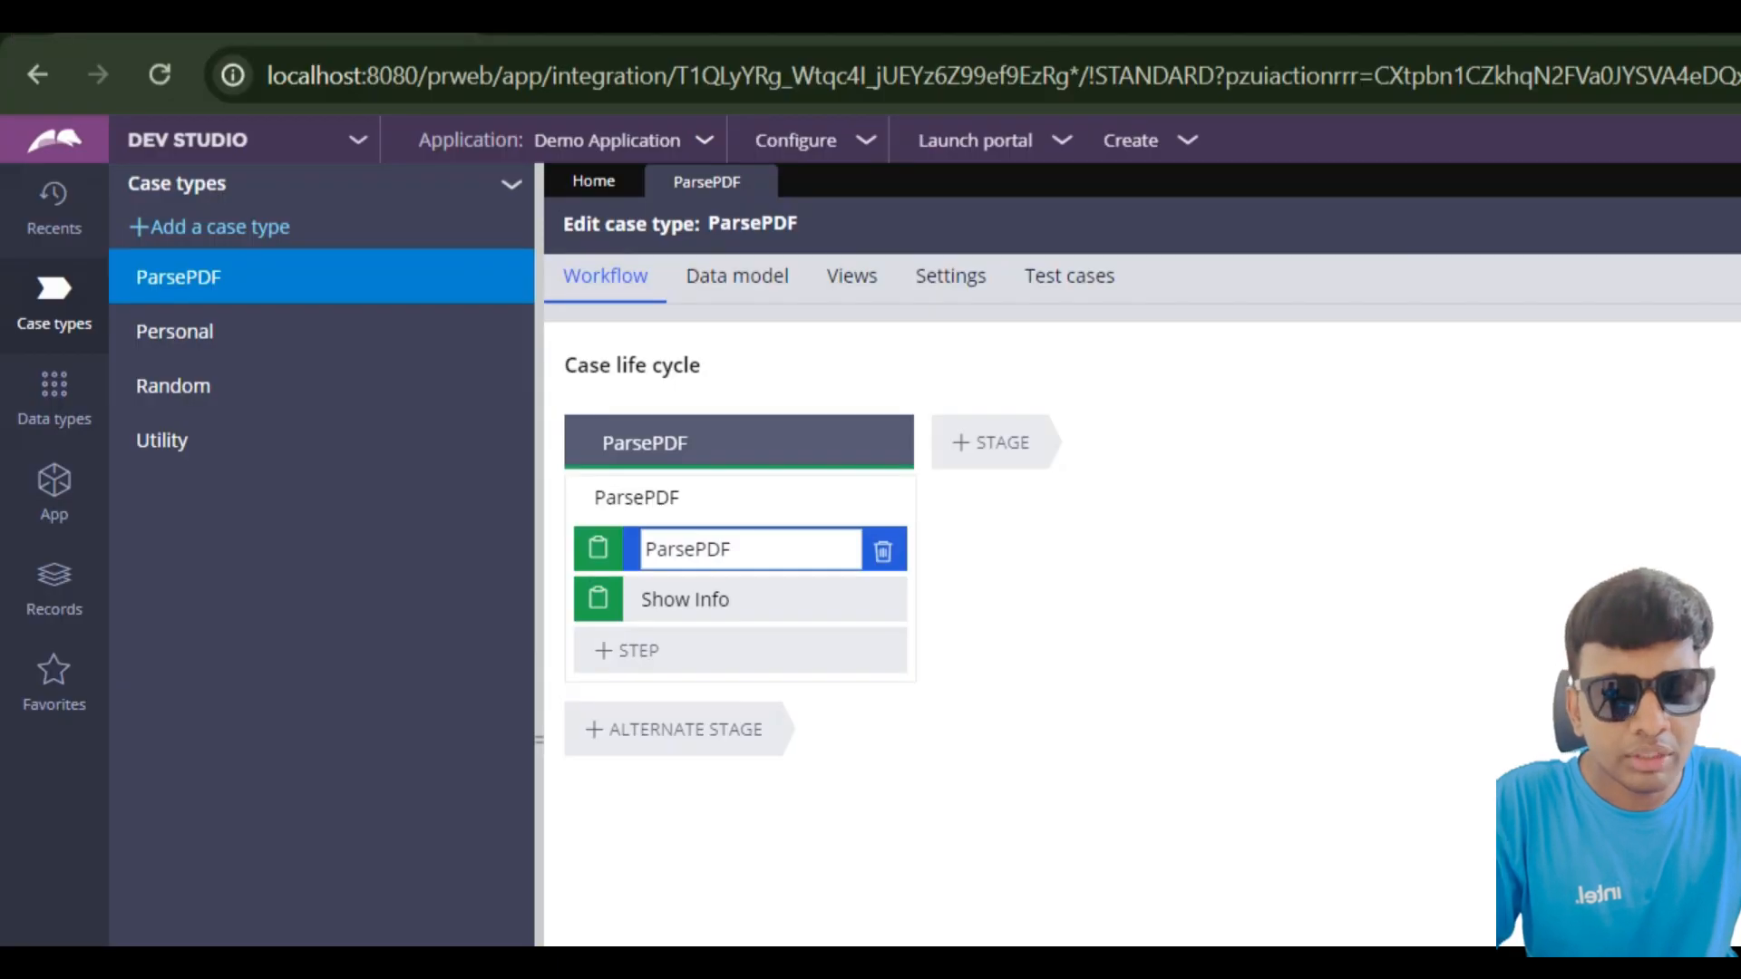
Step: Search Google for "docfly editable pdf" in a new browser tab
key("ctrl+t")
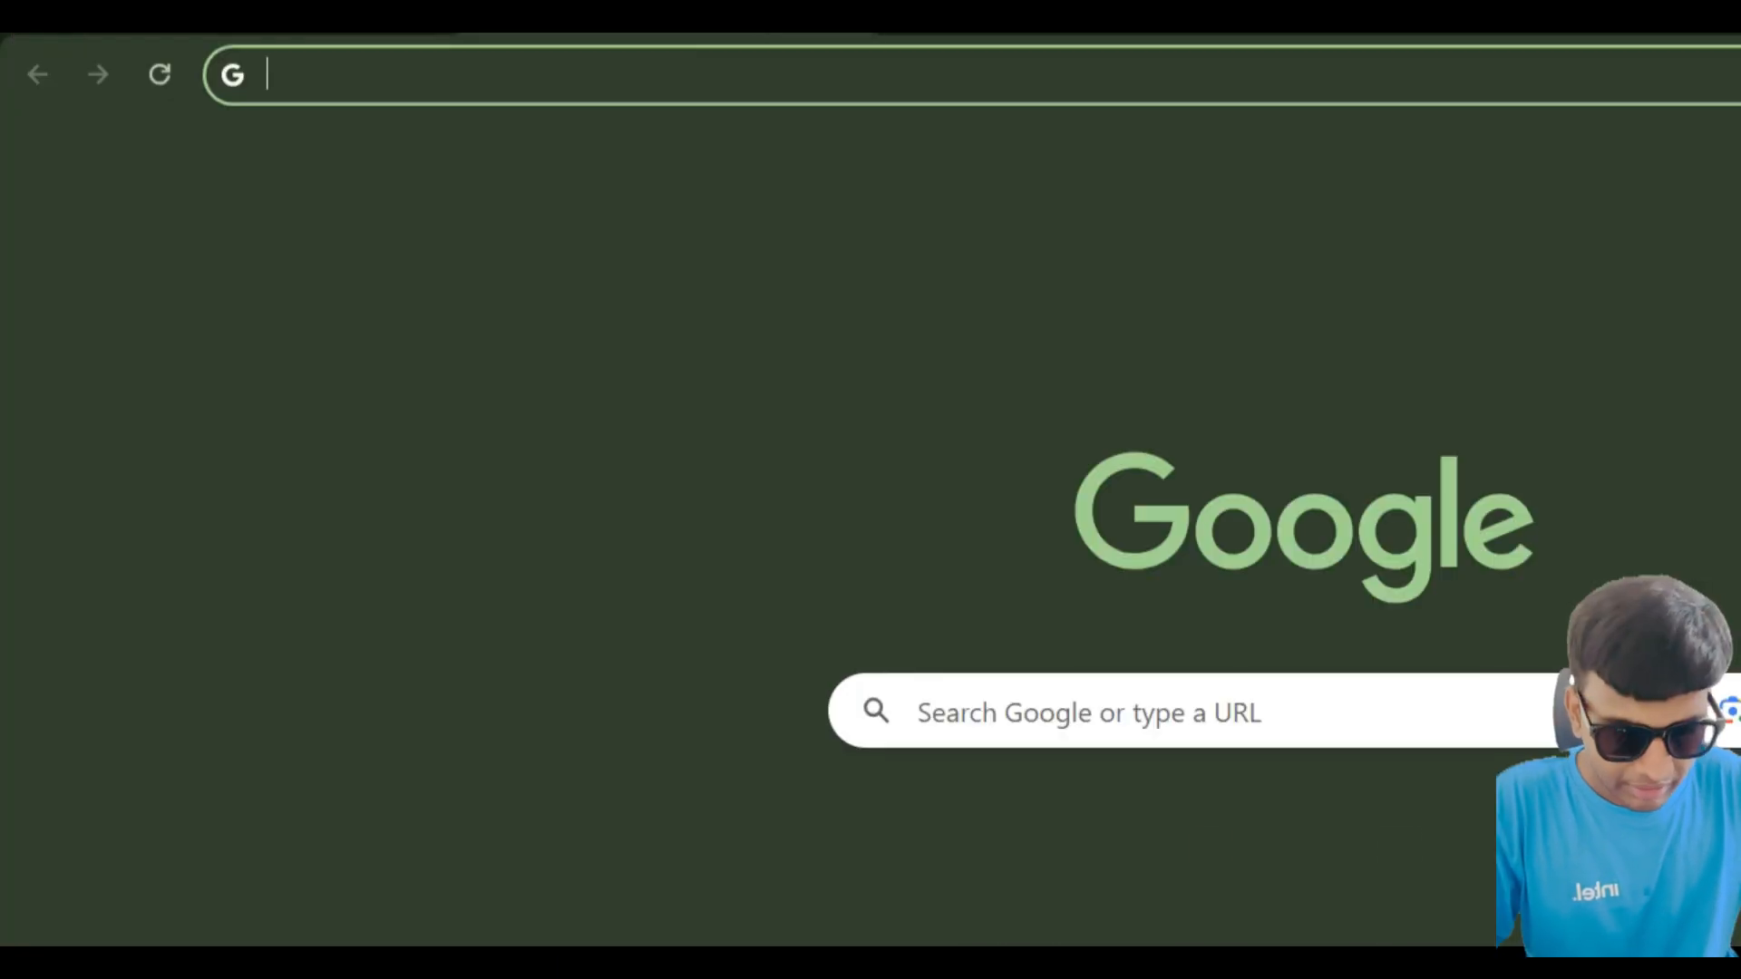
left_click(1089, 691)
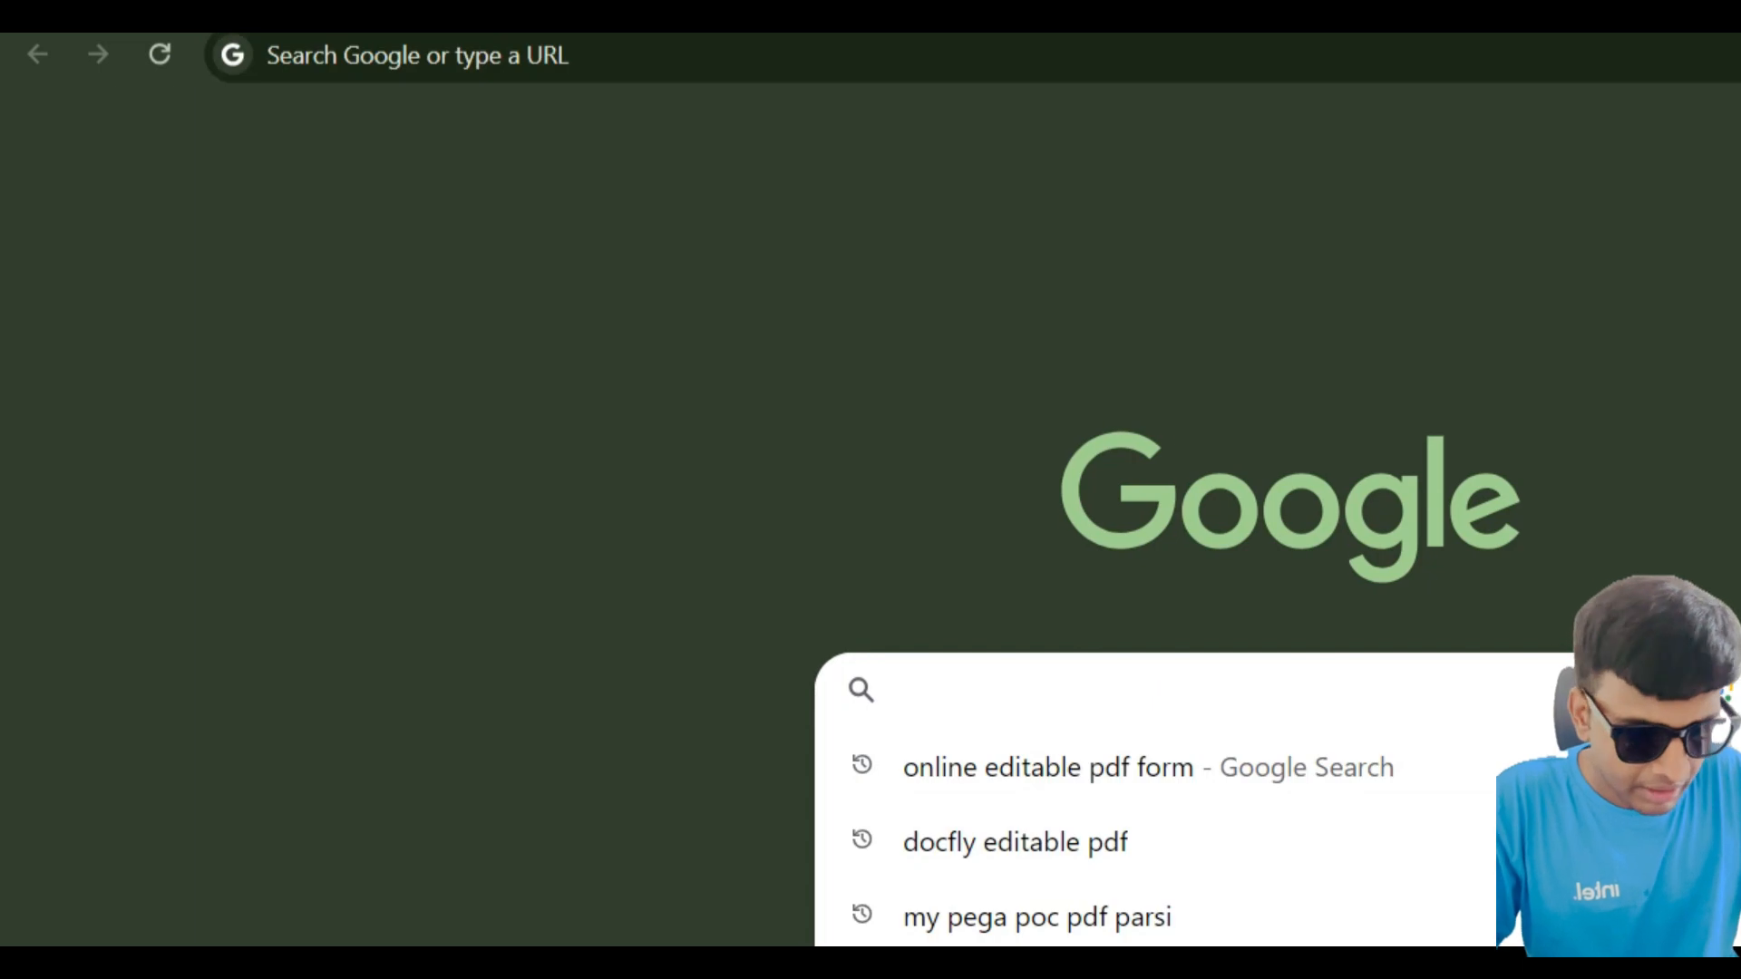
type("docfly")
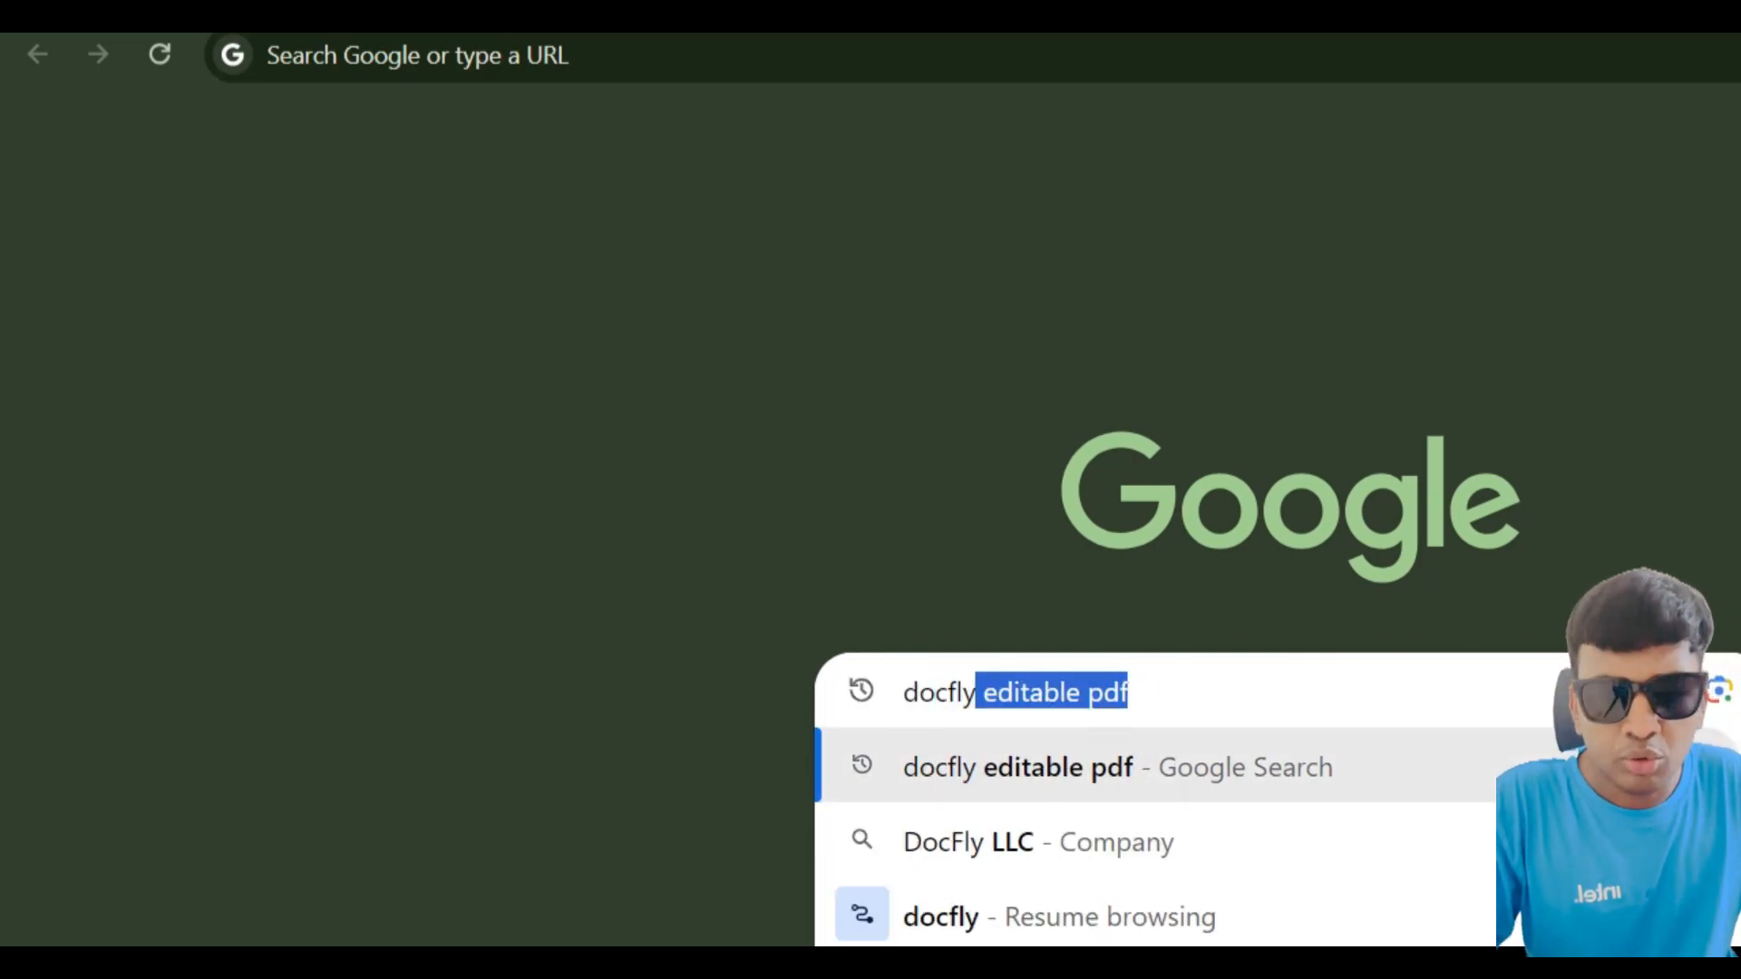
key("Return")
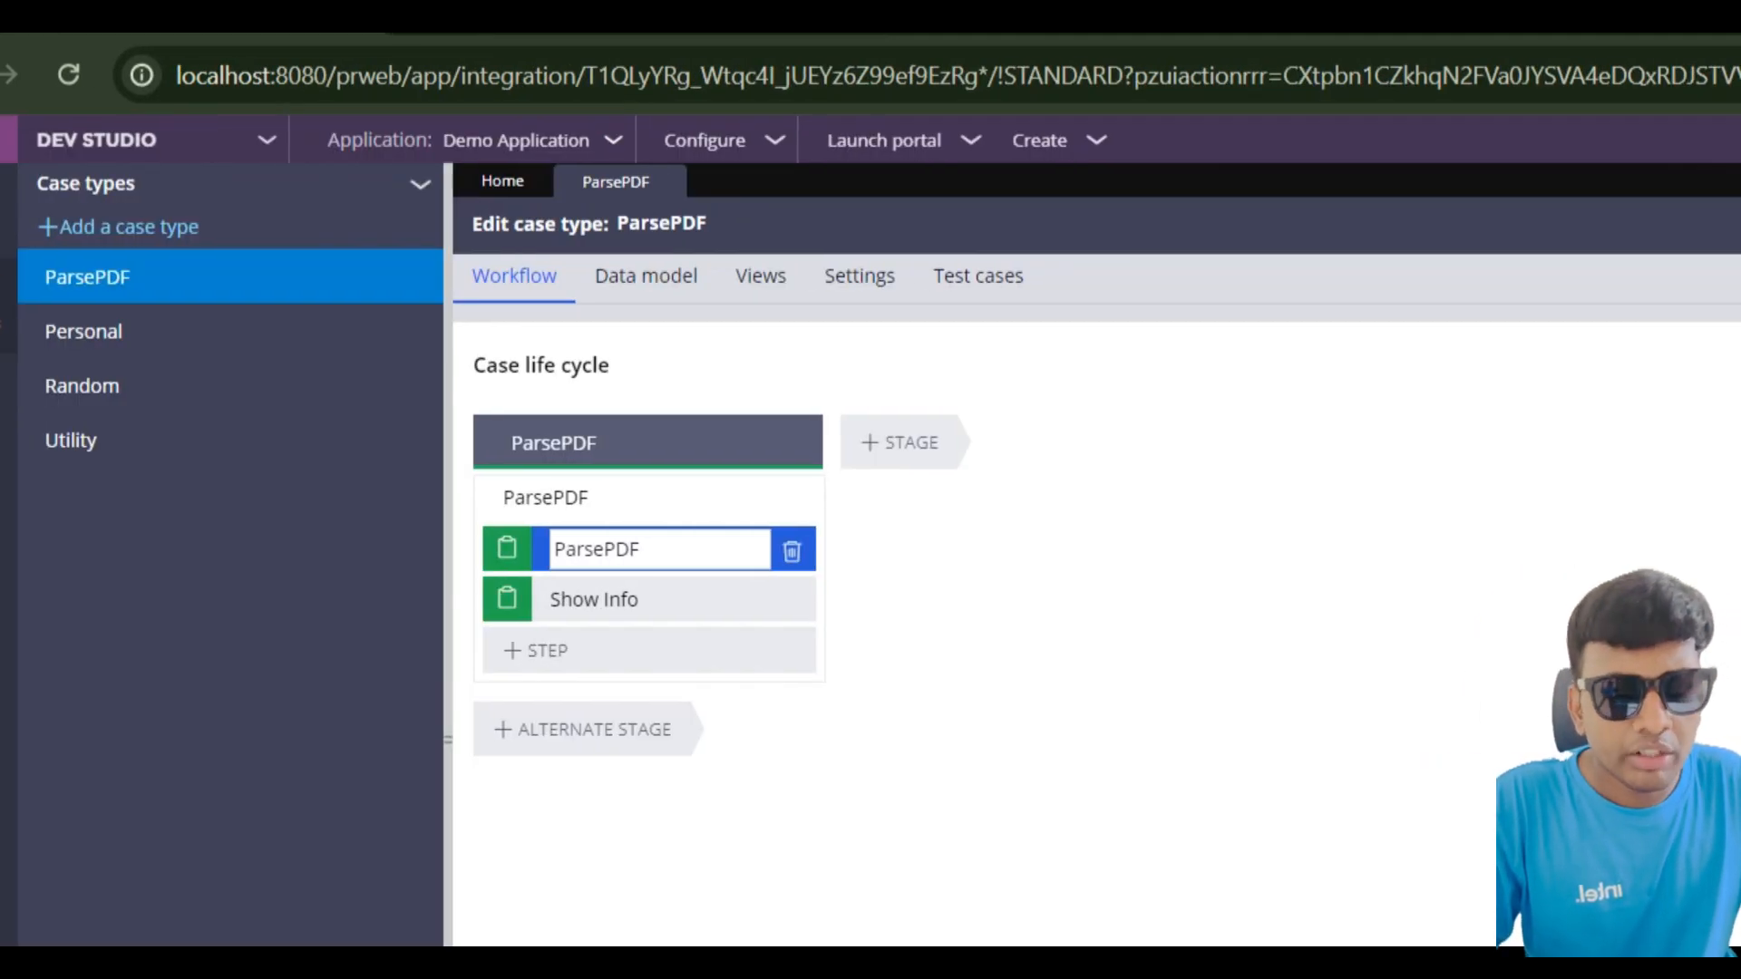
Step: Start the PDF for EForm Wizard in Dev Studio with the description PDFParsing
left_click(725, 141)
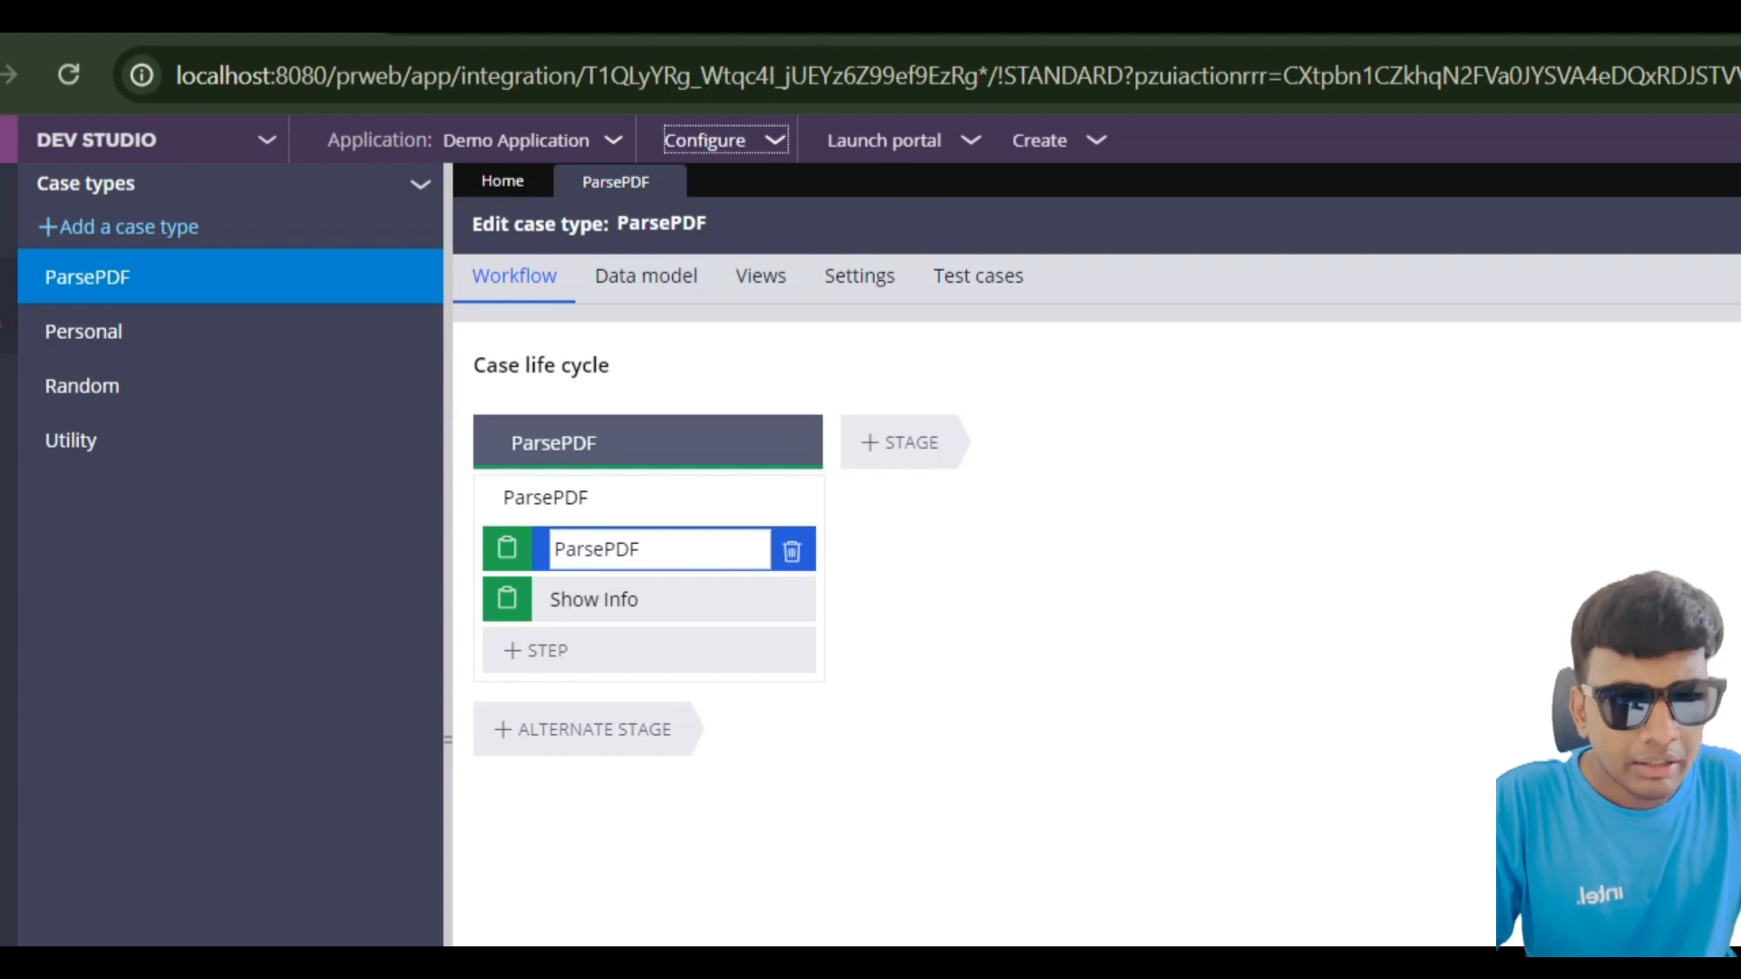
mouse_move(631, 414)
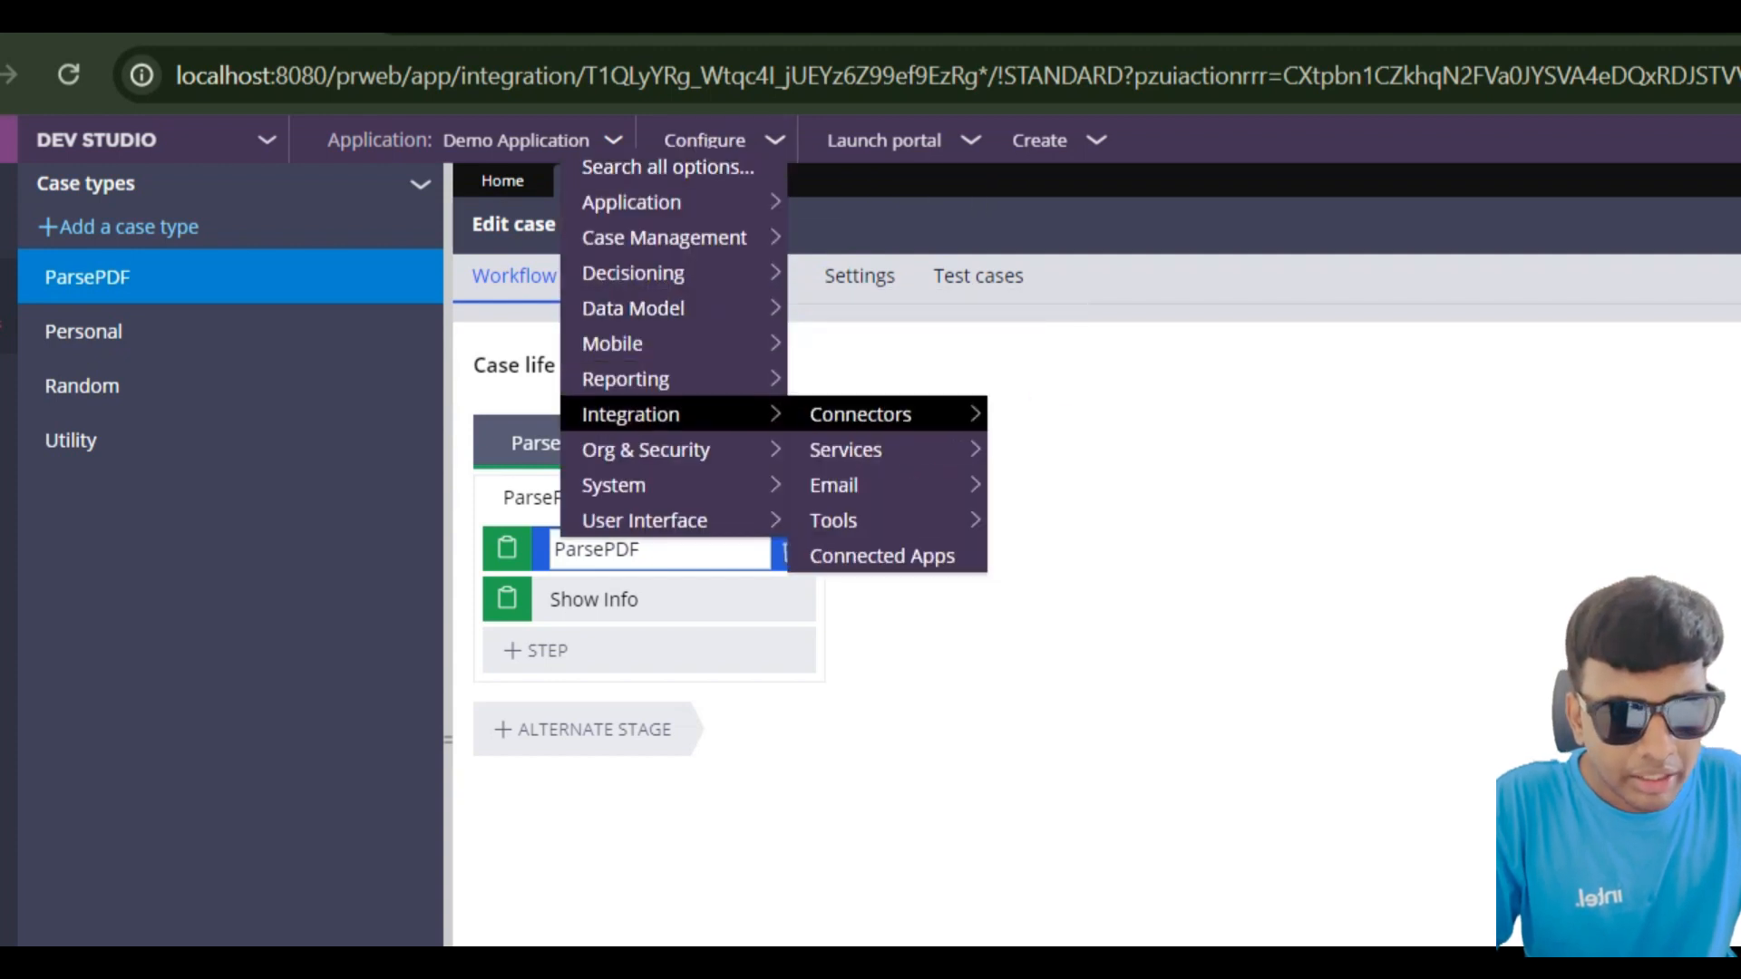
mouse_move(625, 485)
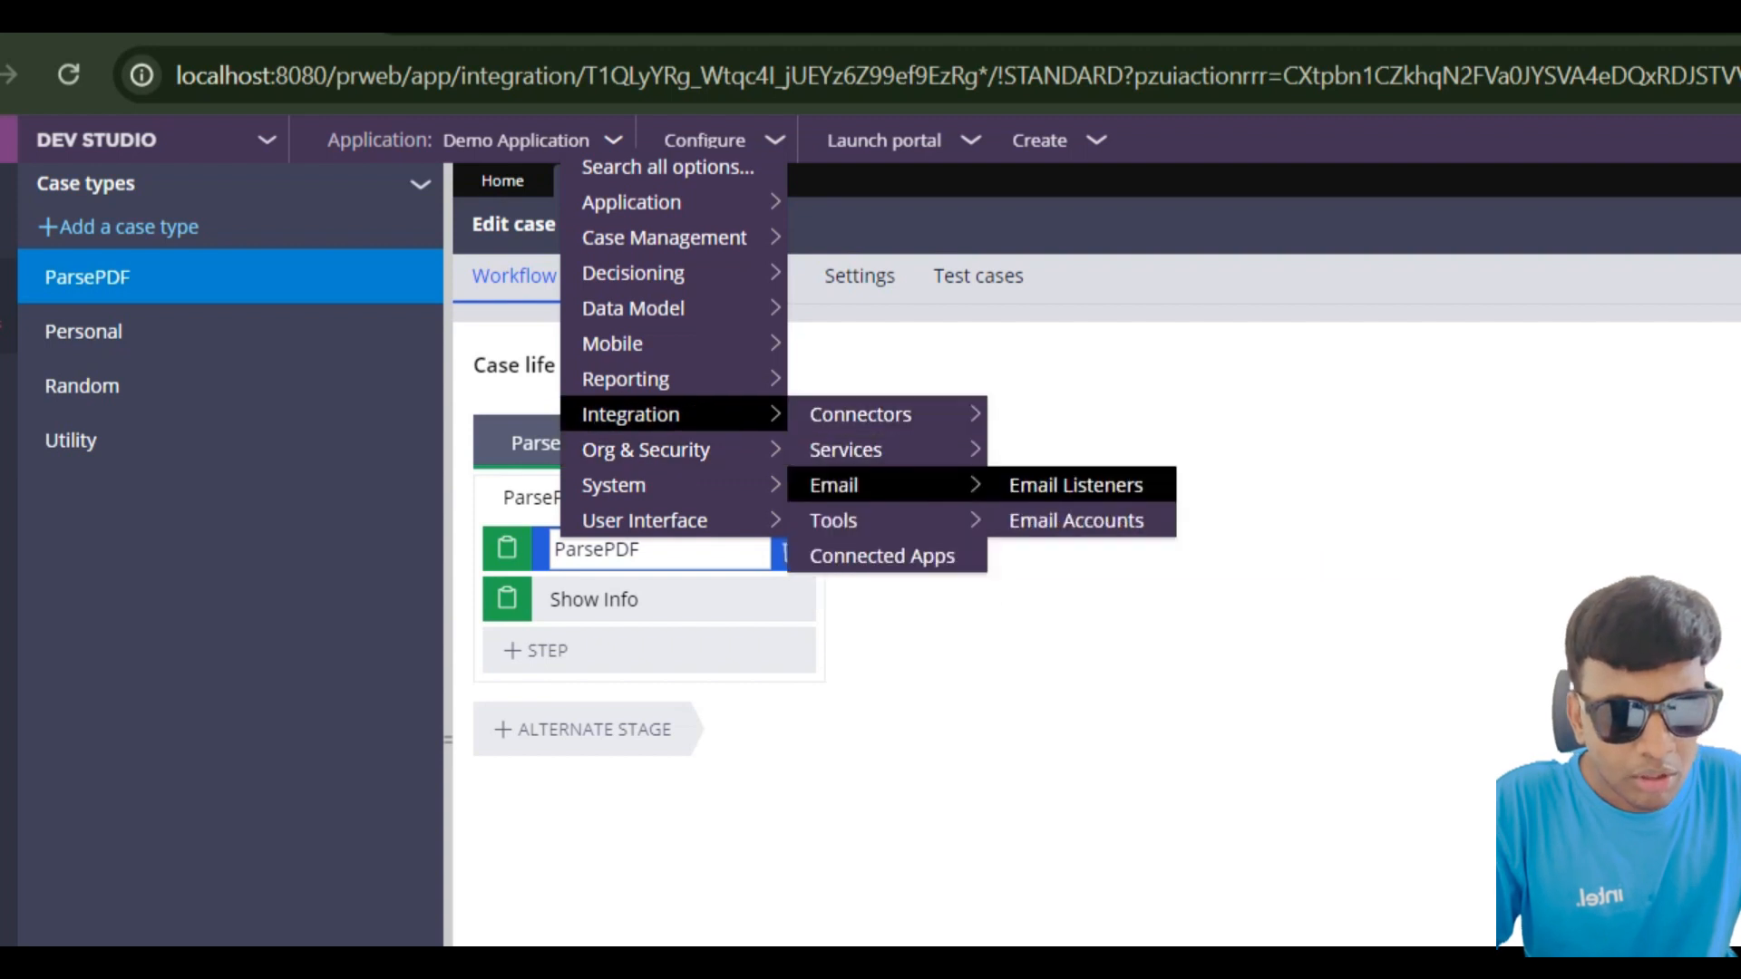
mouse_move(843, 520)
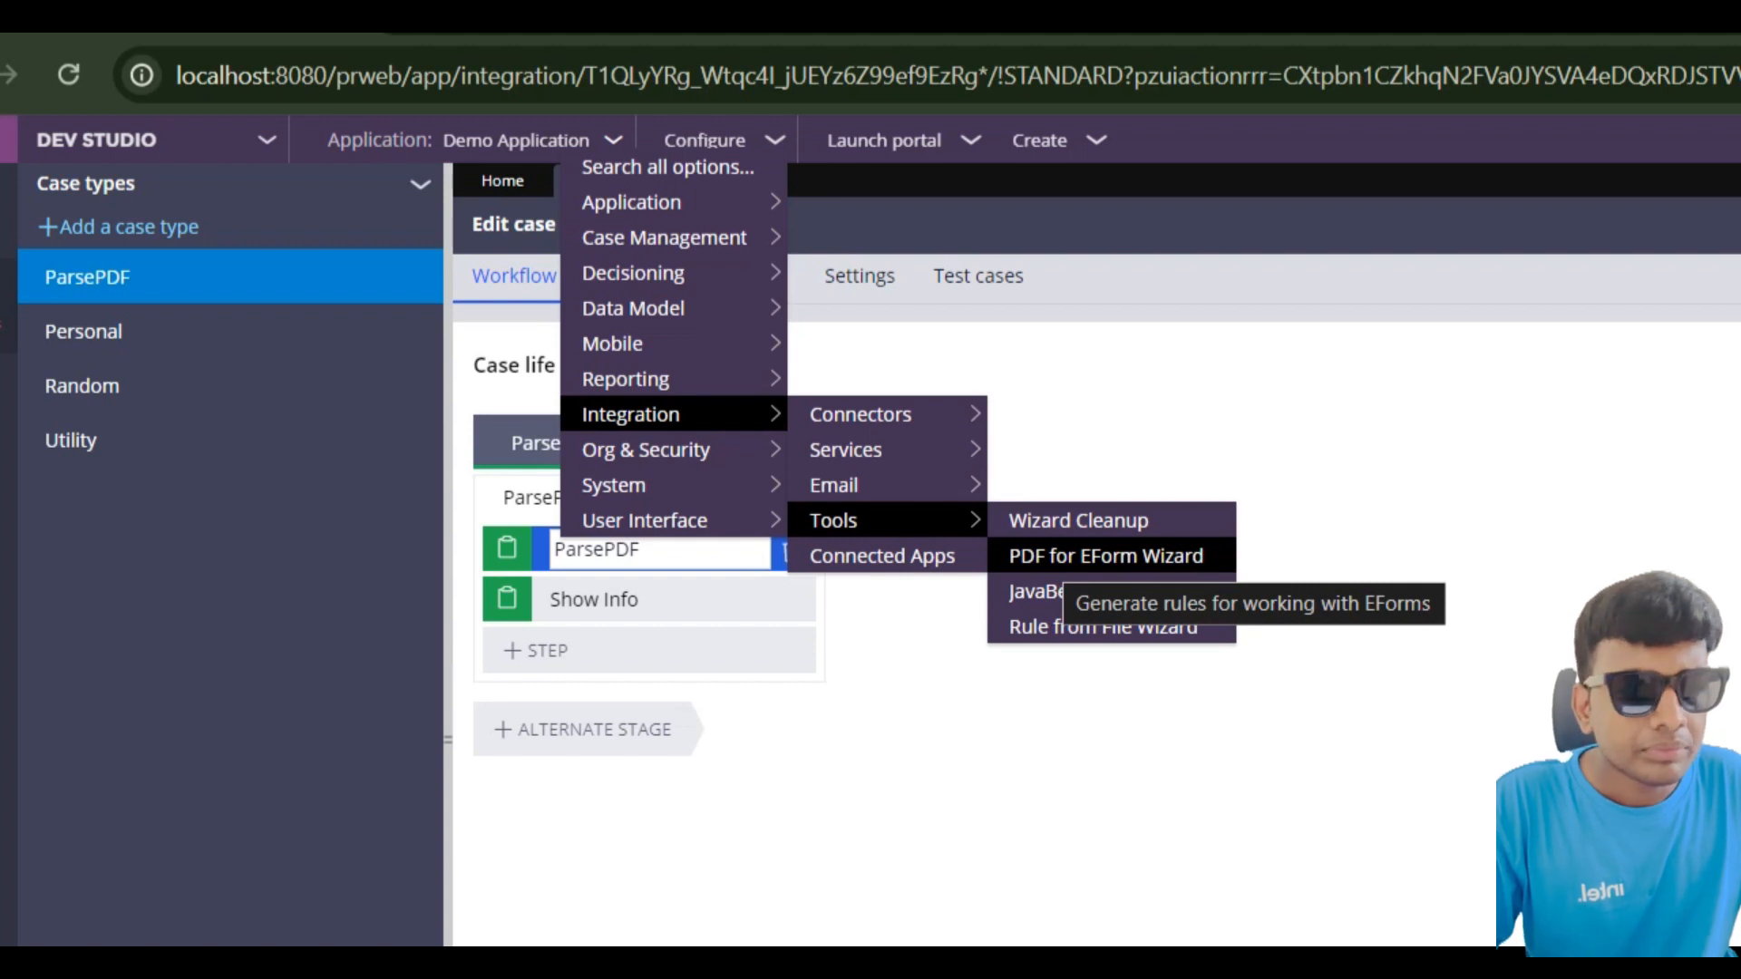
left_click(1106, 556)
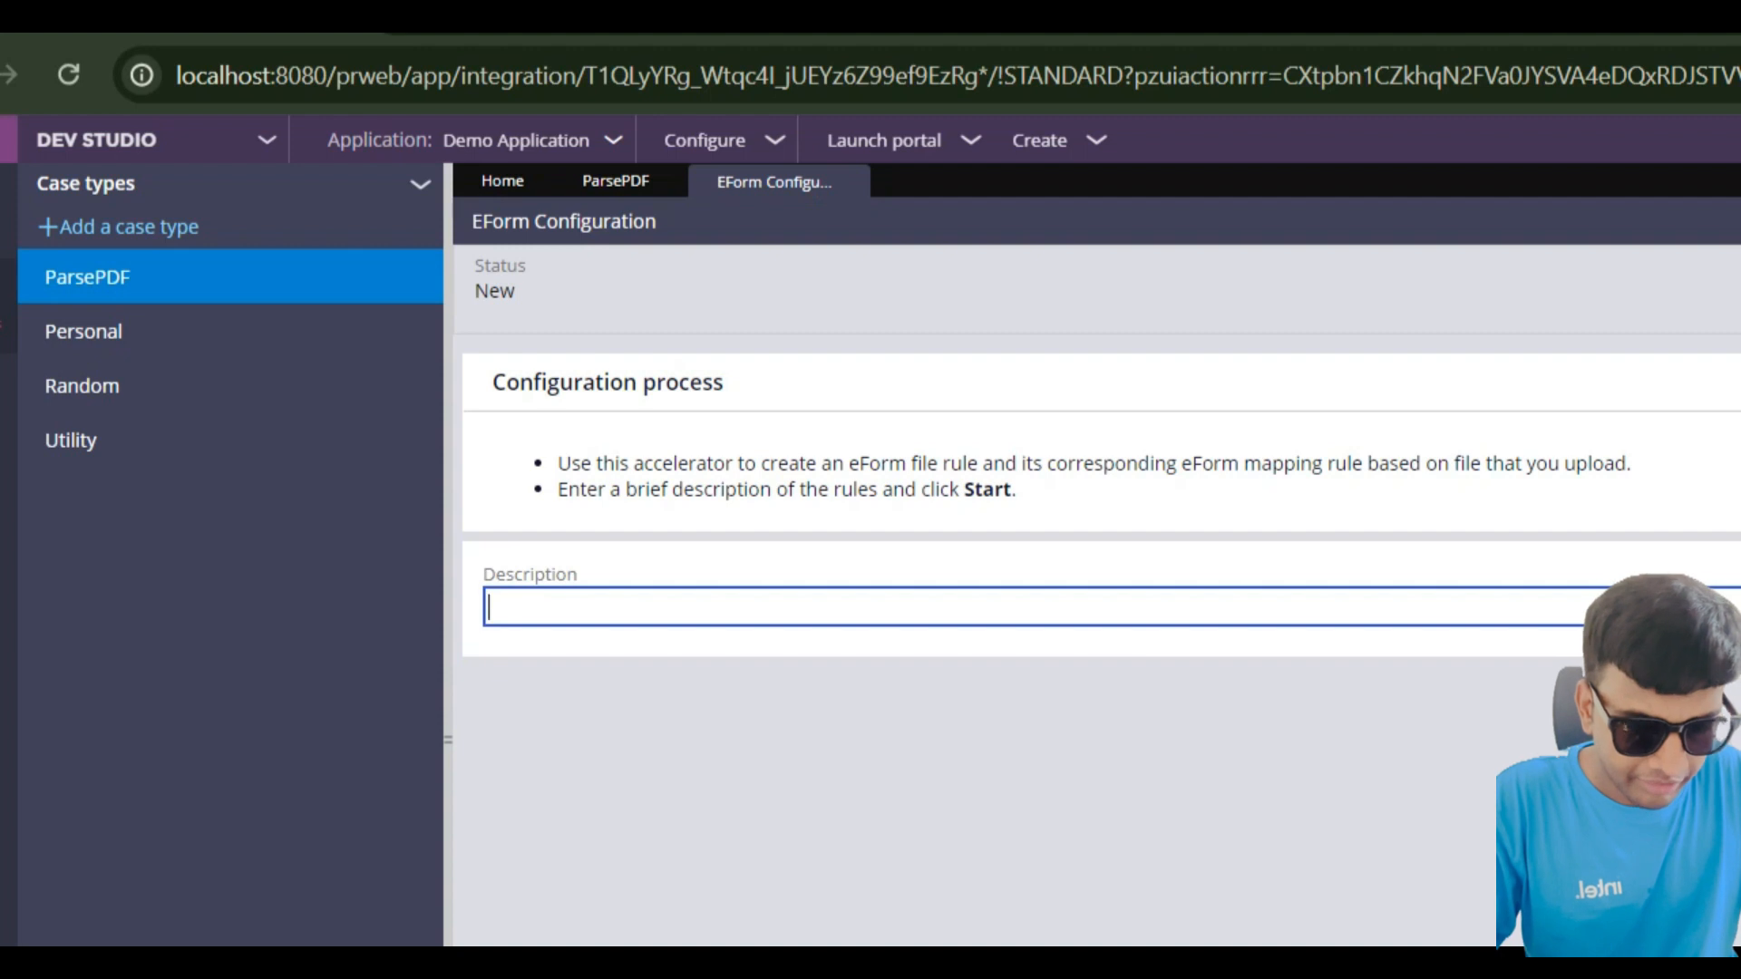
type("PDF")
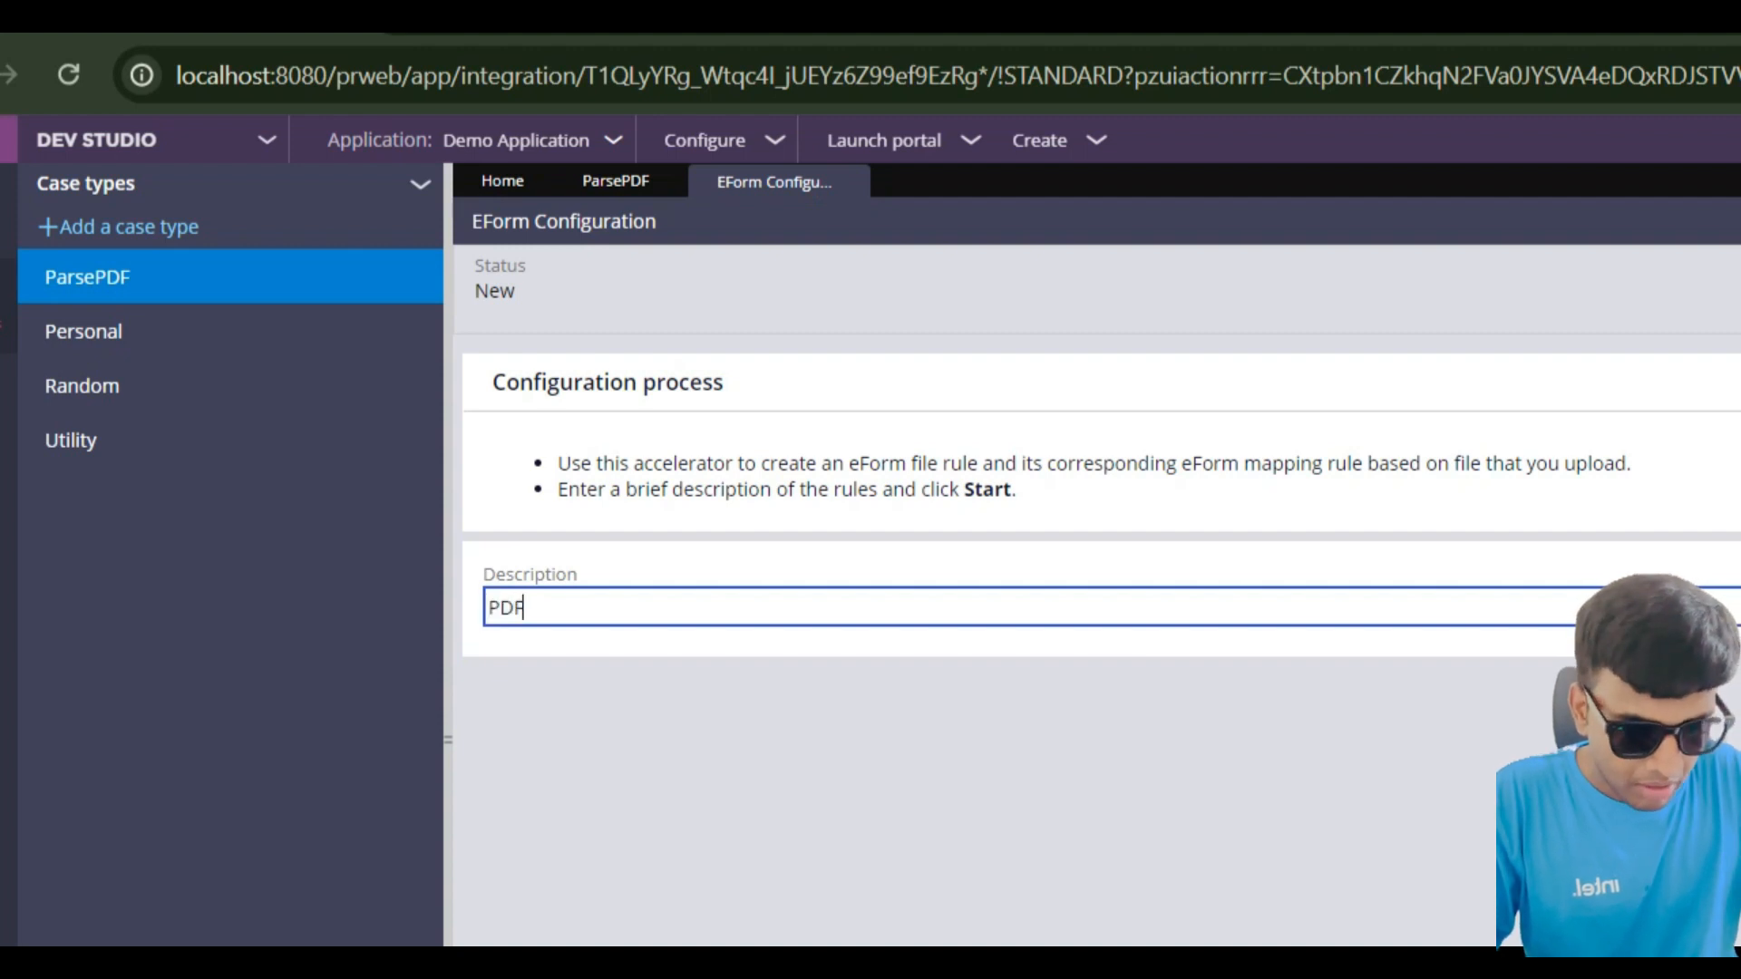
type("Parsing")
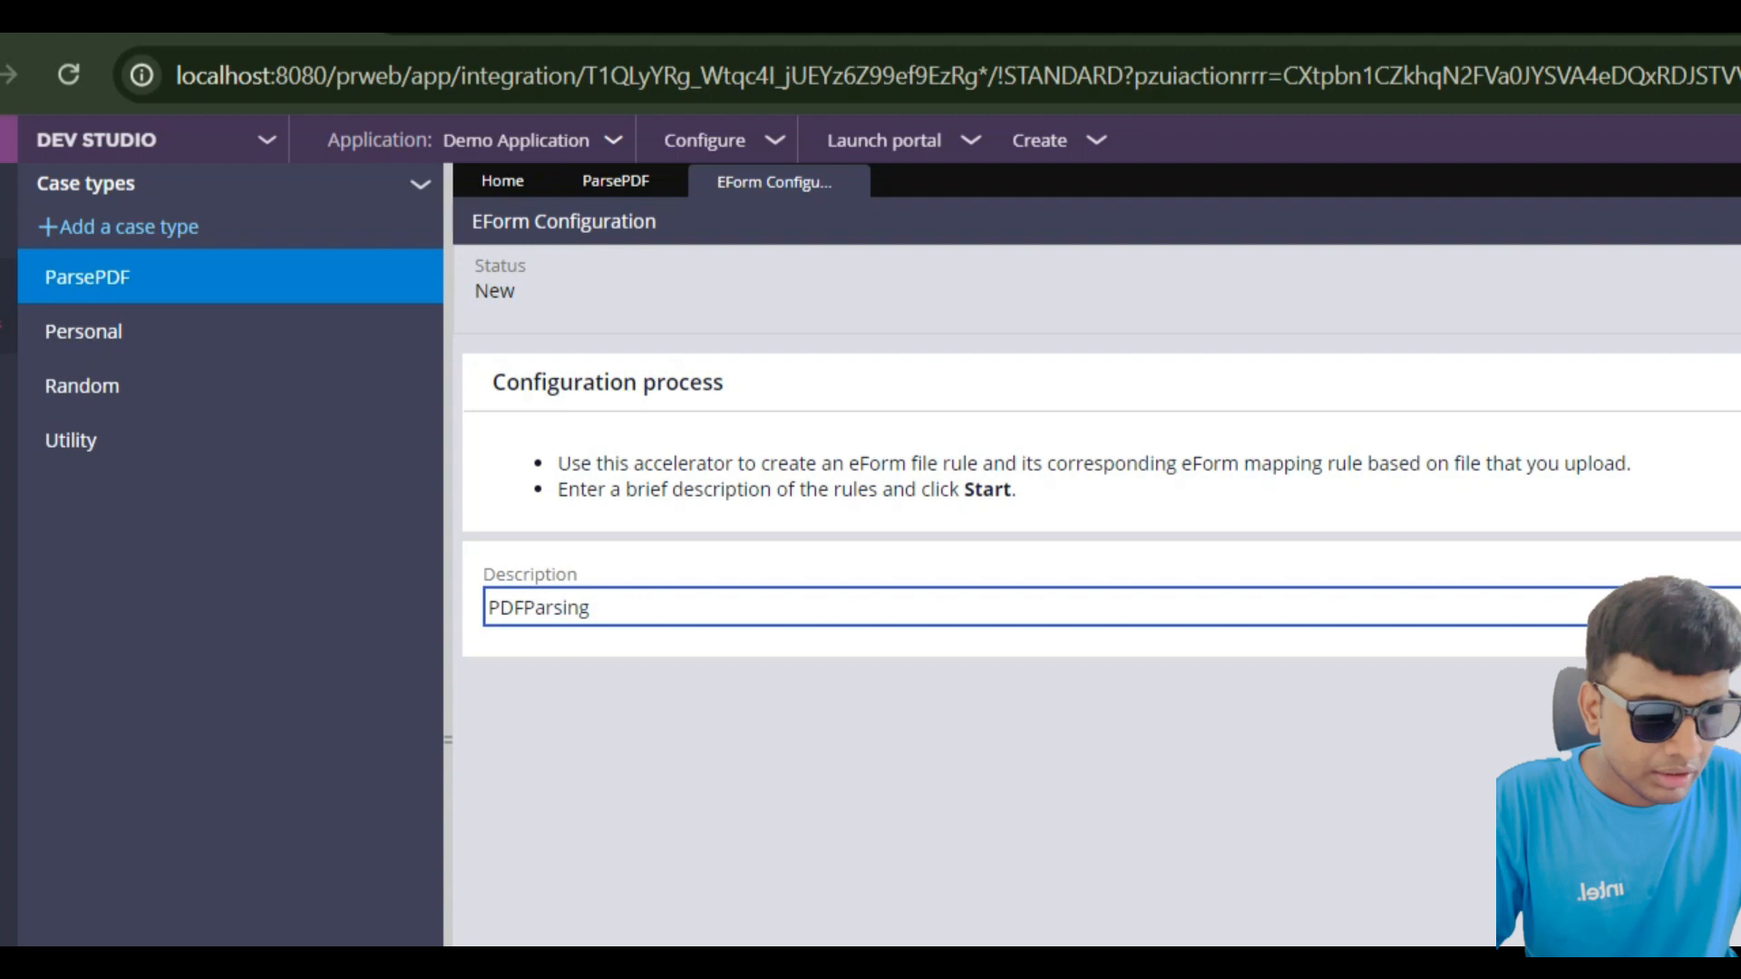
key("Tab")
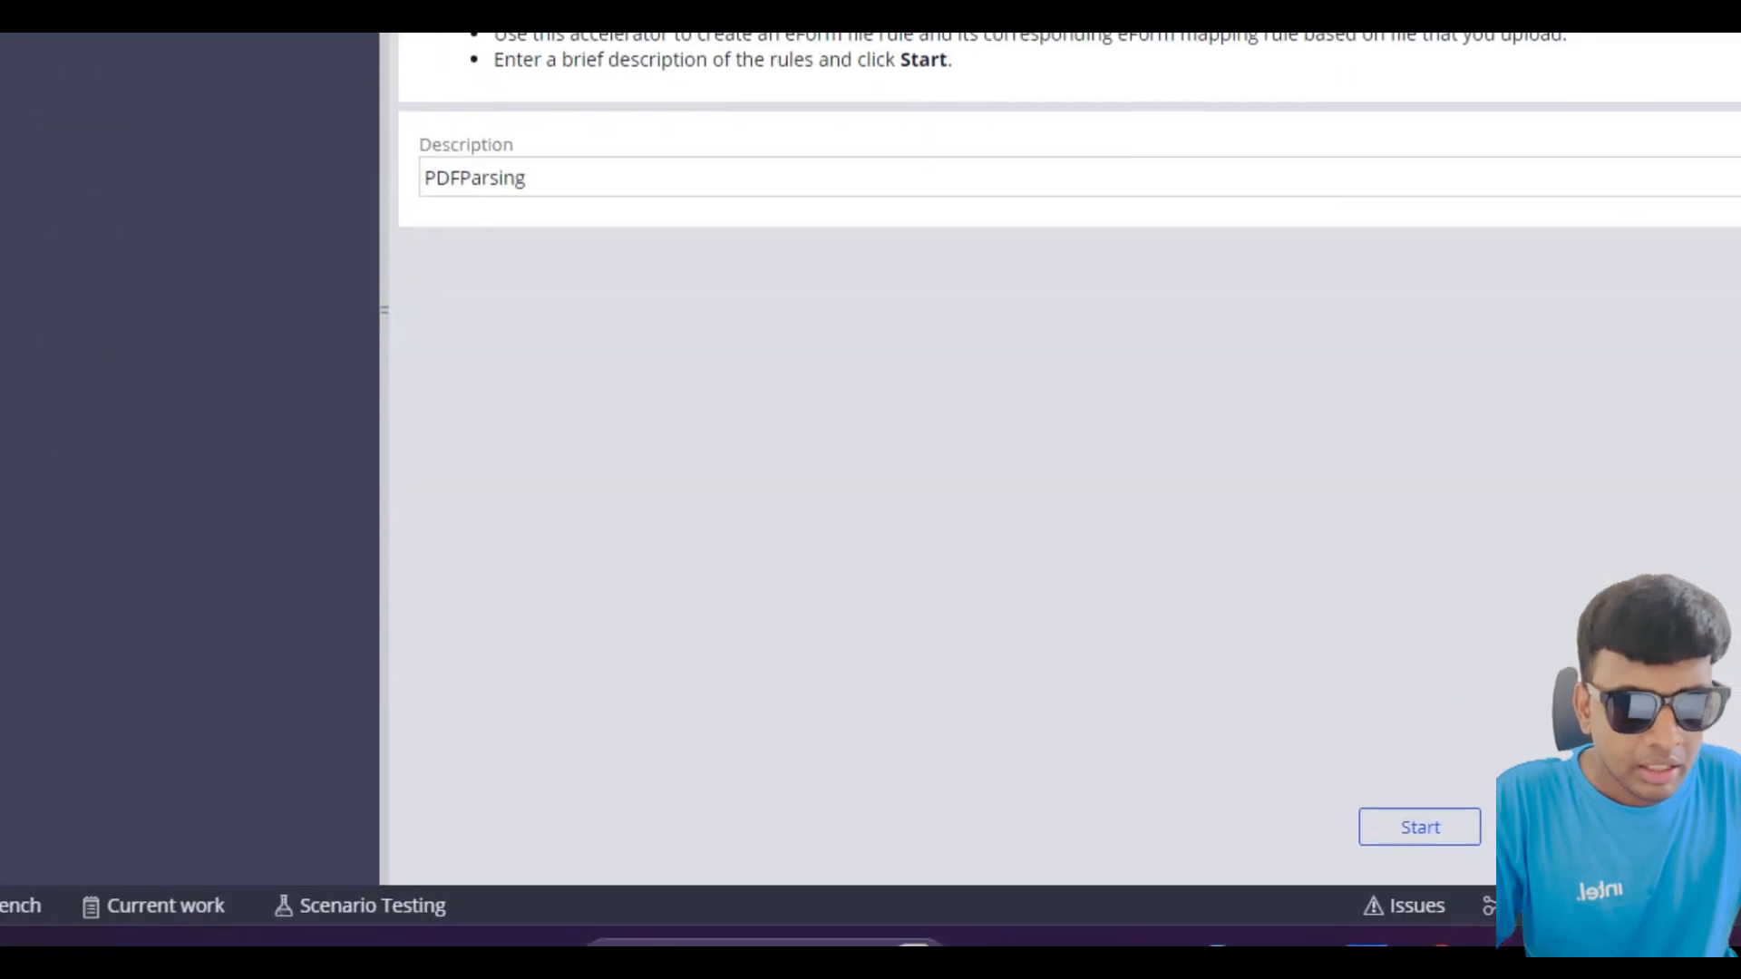
left_click(1314, 767)
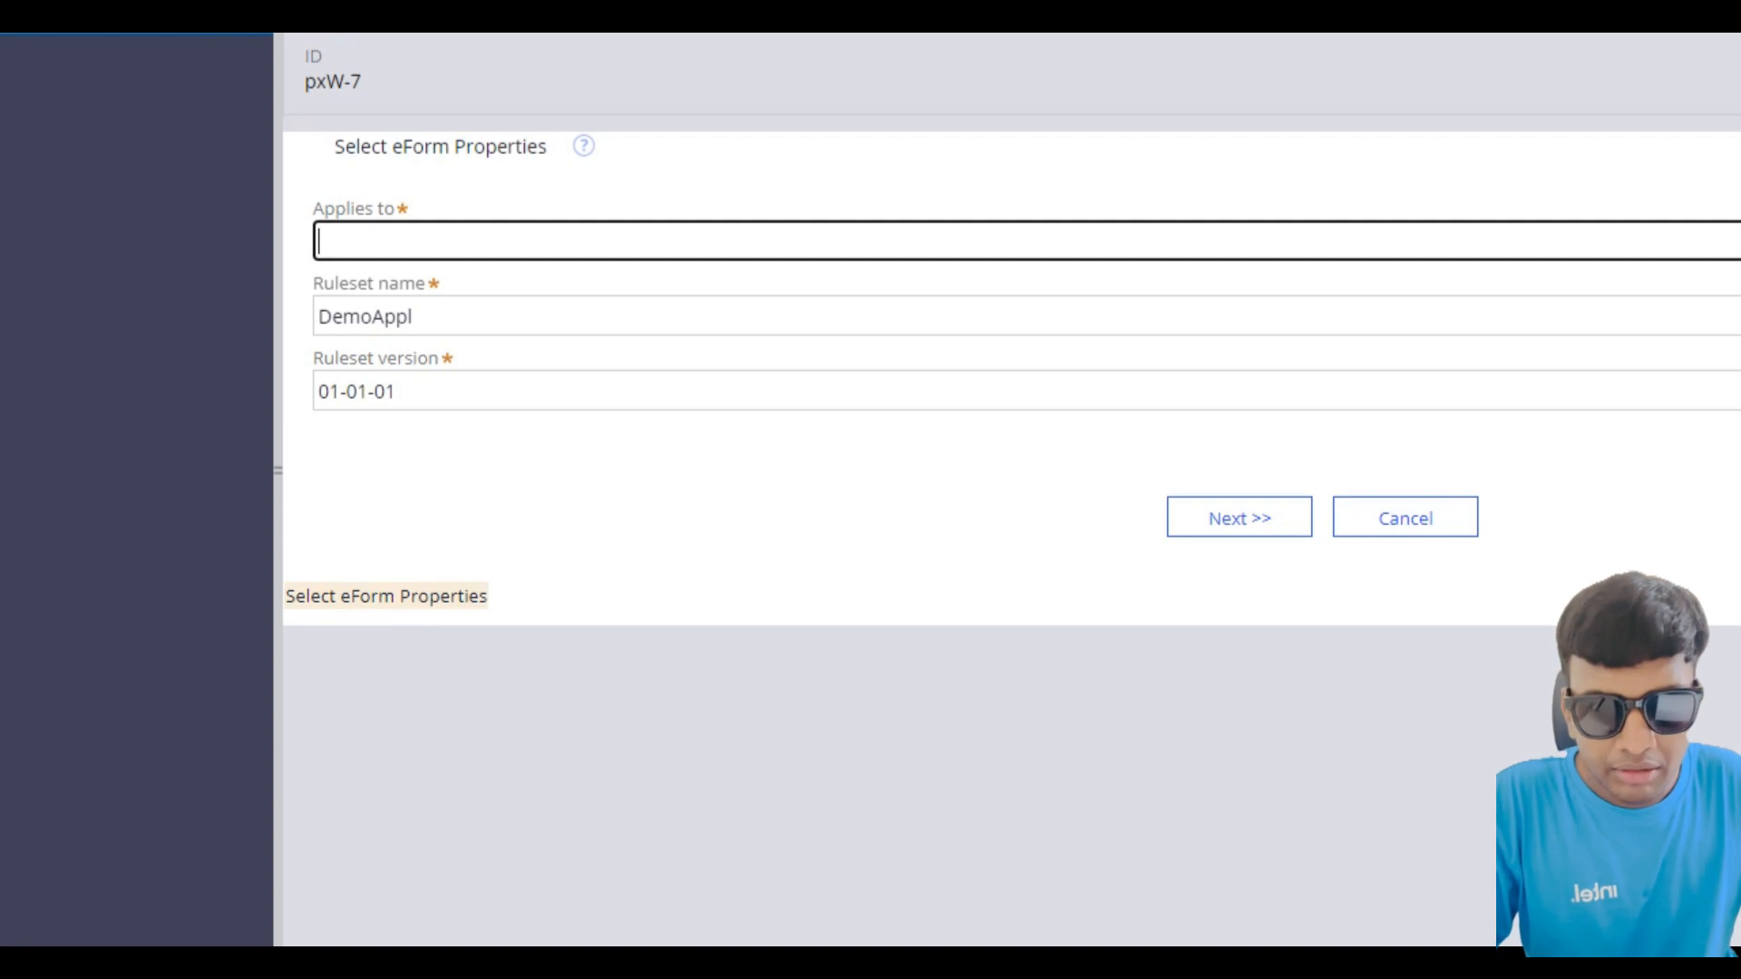
Step: Set the eForm's Applies to class to OG099C-DemoAppl-Work-ParsePDF and continue to the file upload stage
left_click(54, 224)
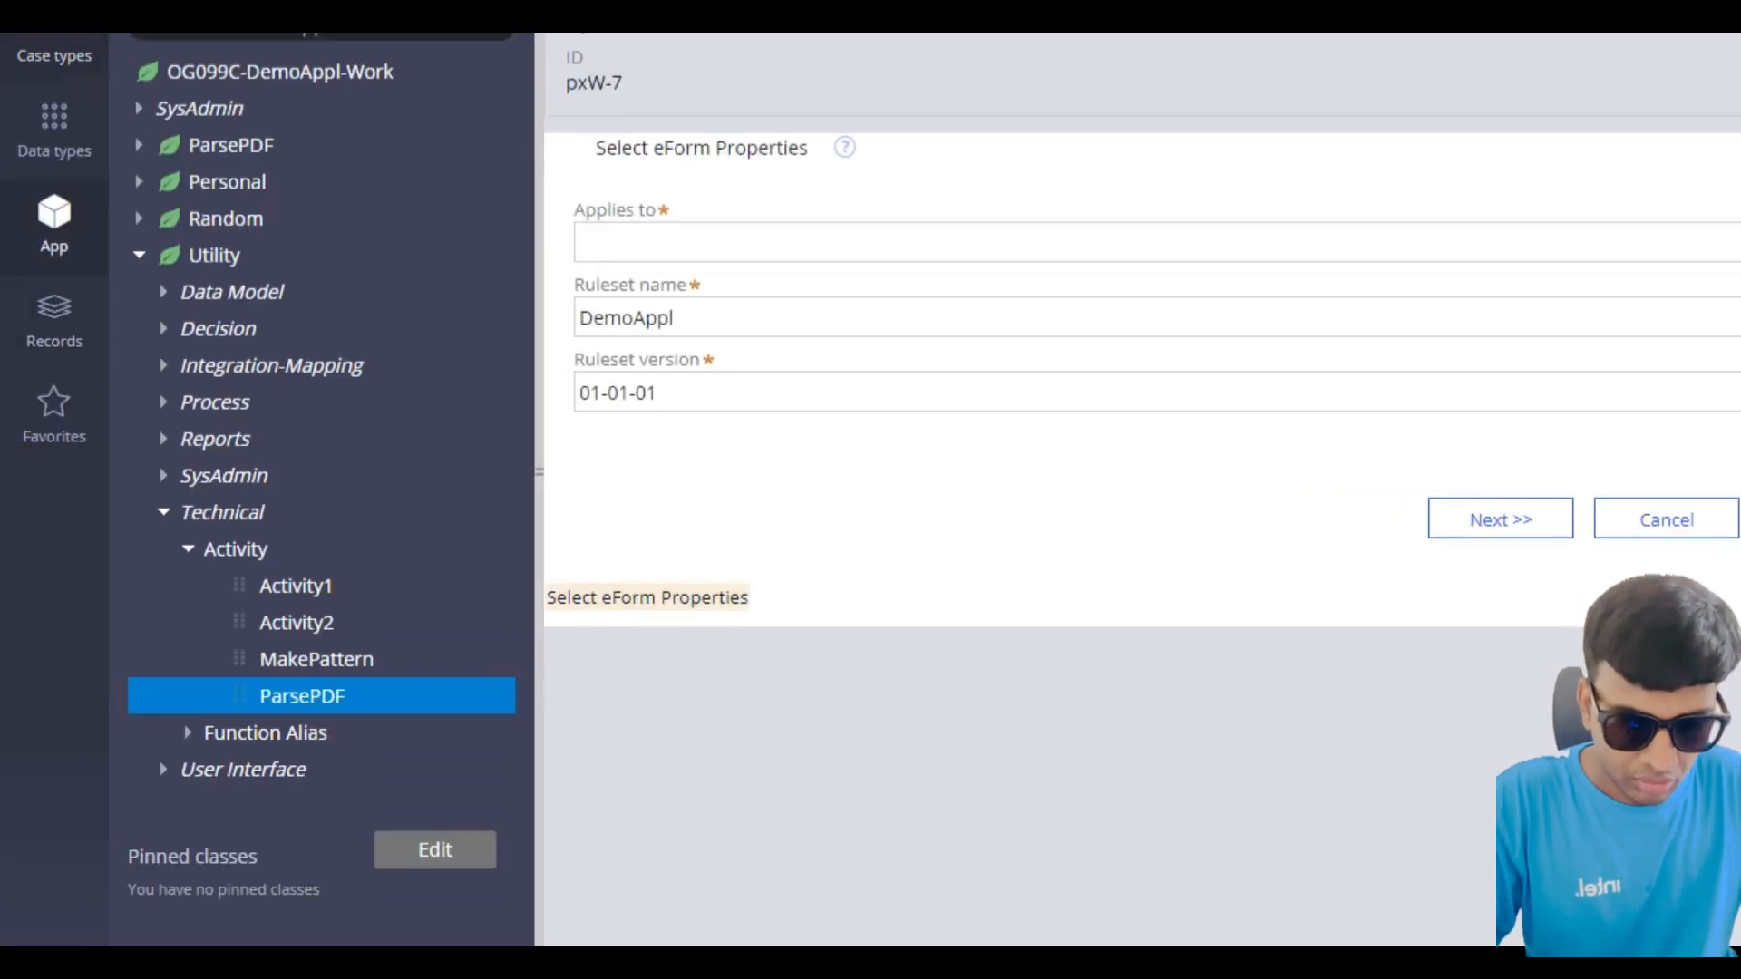
left_click(414, 217)
key("ctrl+a")
key("ctrl+c")
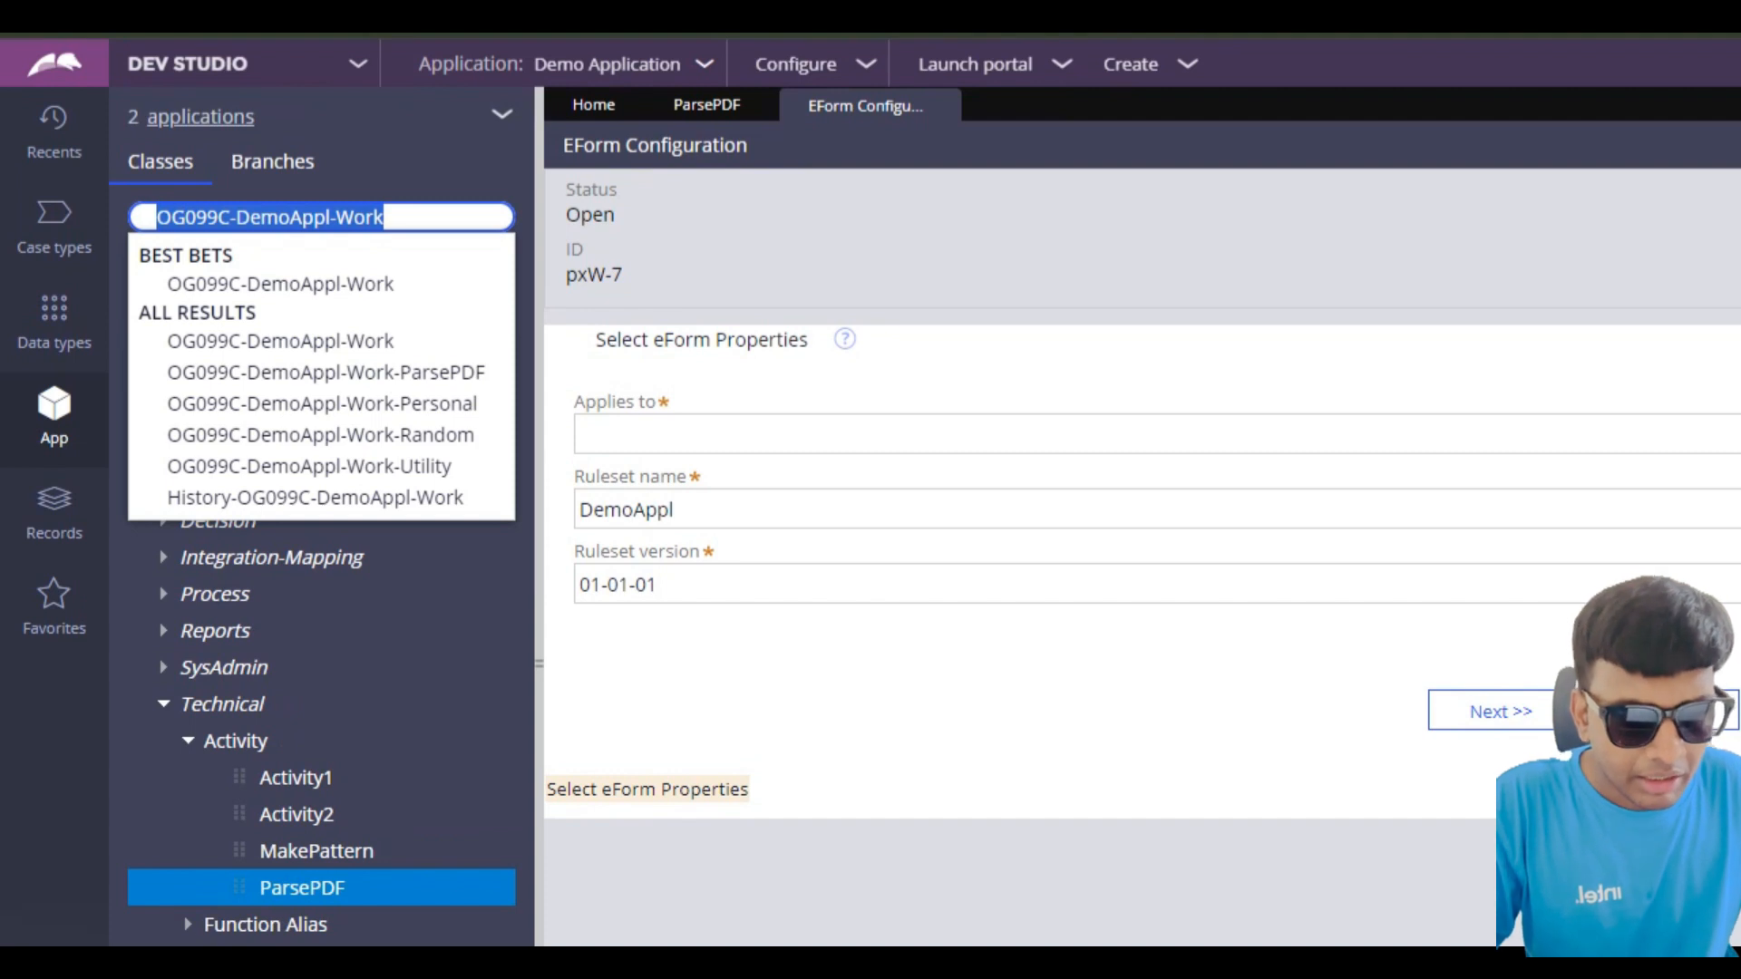
left_click(708, 435)
key("ctrl+v")
key("Down")
key("Return")
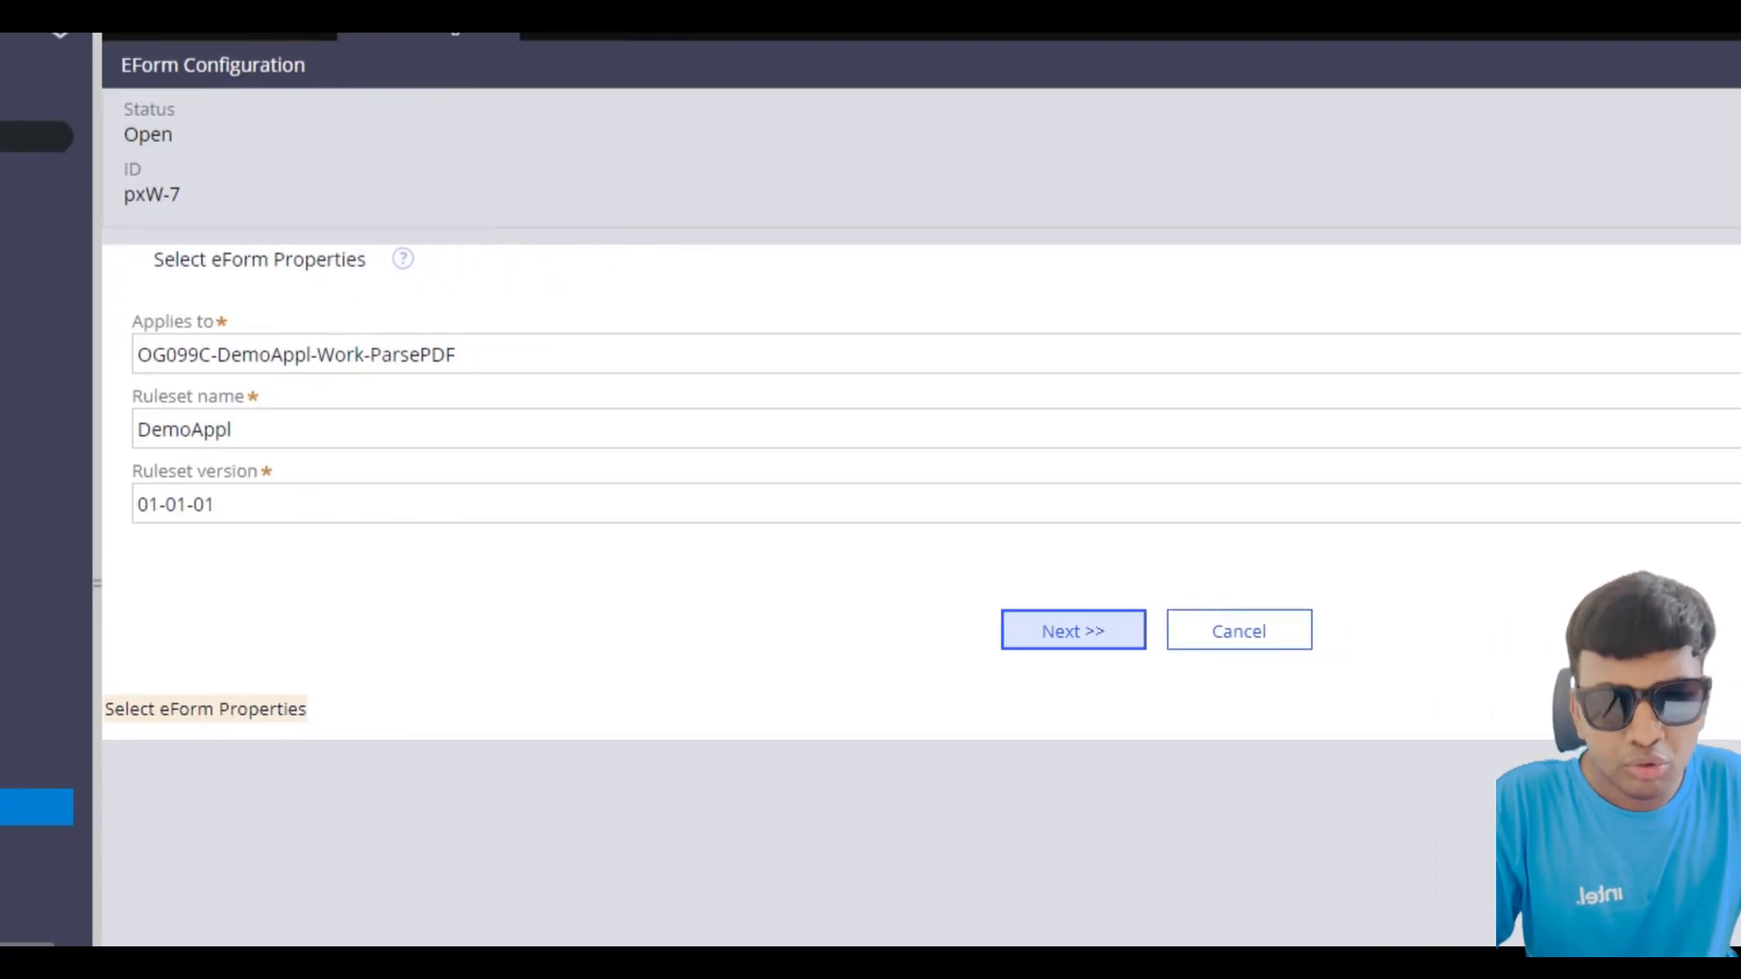
left_click(1517, 699)
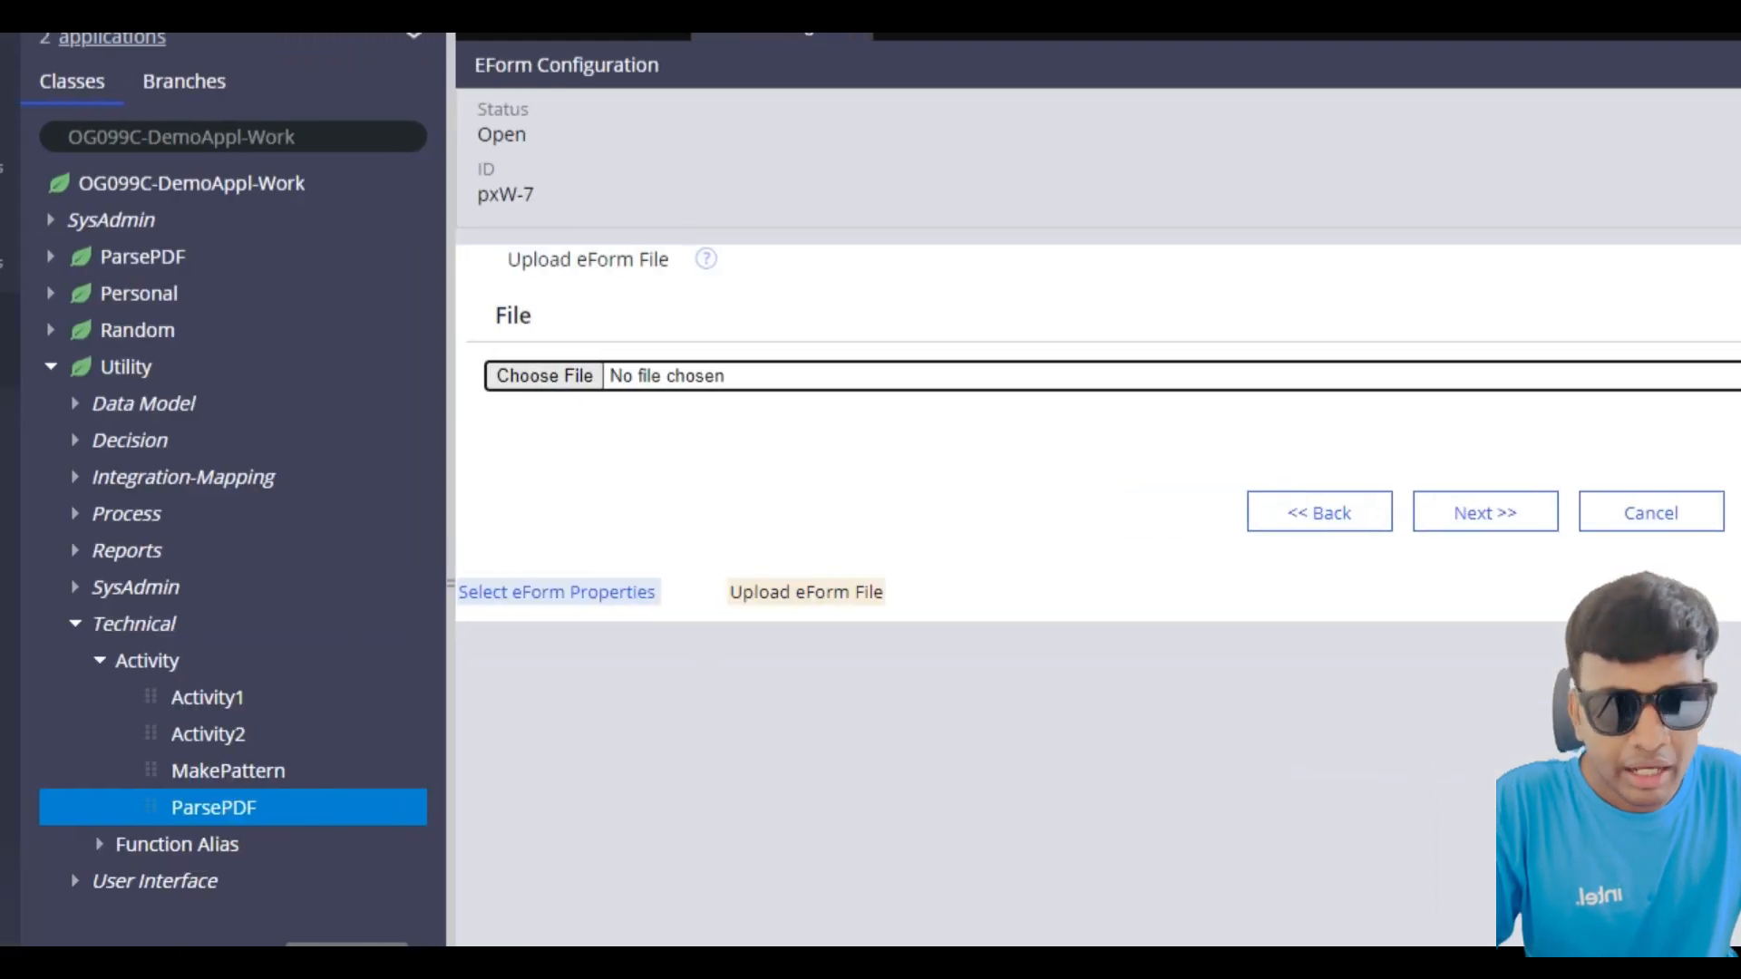
Step: Upload PDFParsing Template.pdf from the PDFParsing folder as the eForm file and continue to the field selection stage
left_click(544, 375)
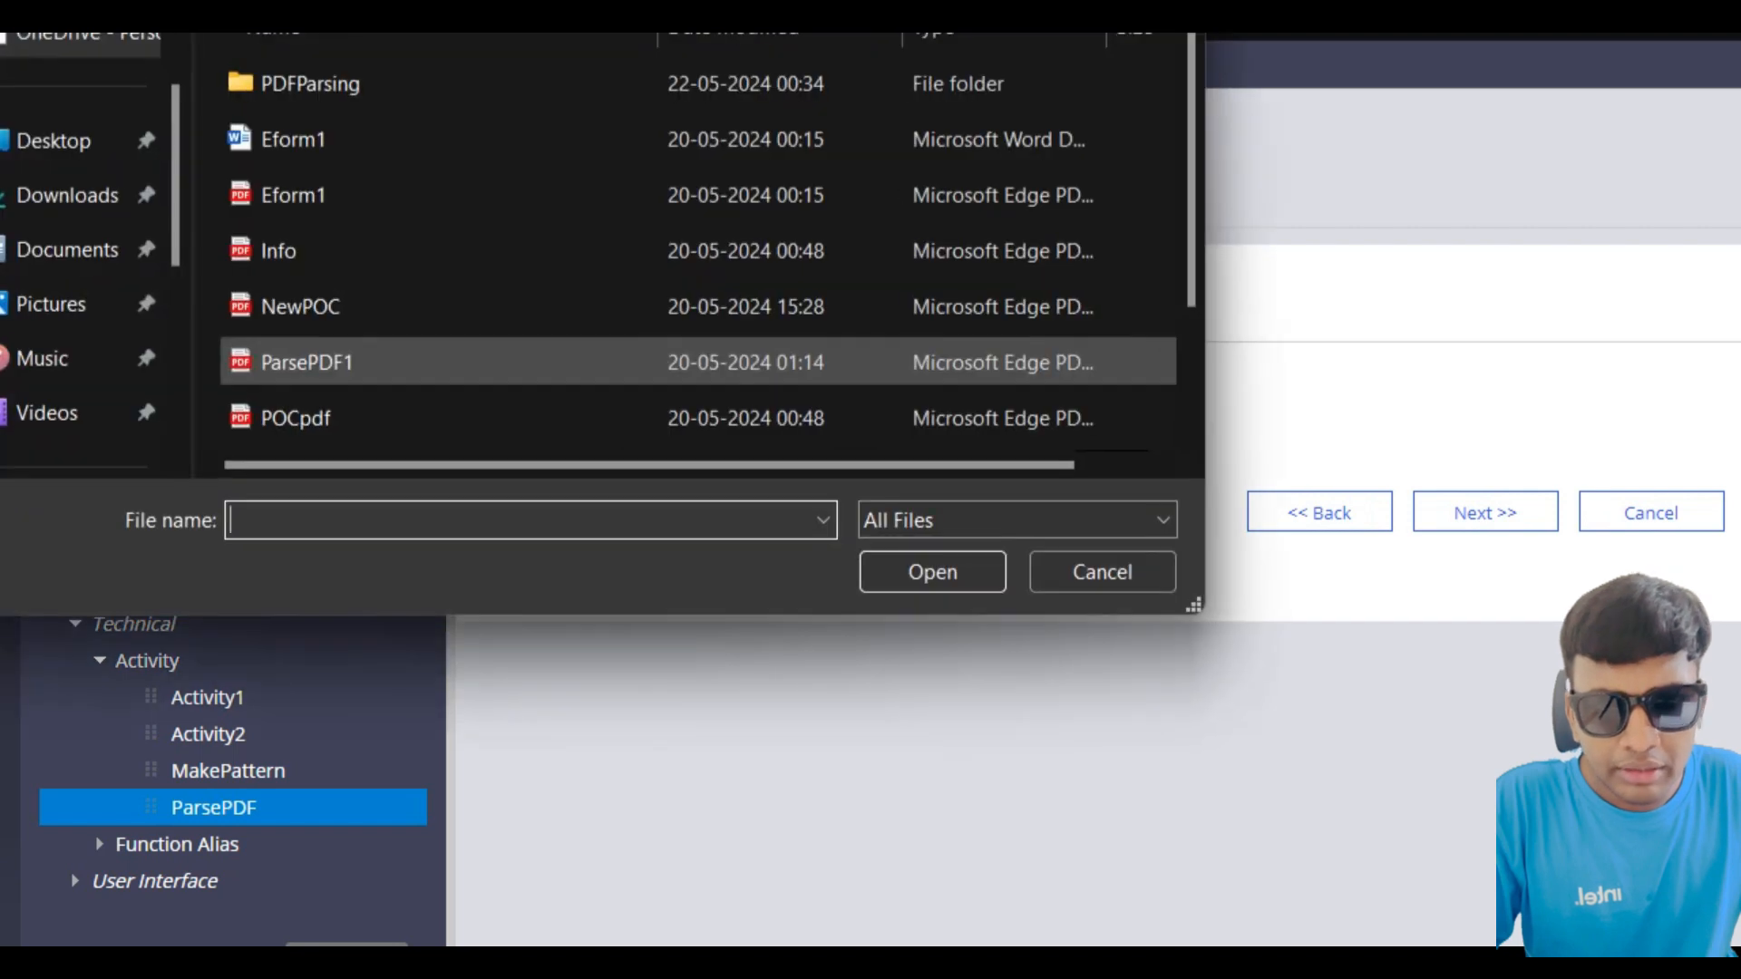
double_click(399, 240)
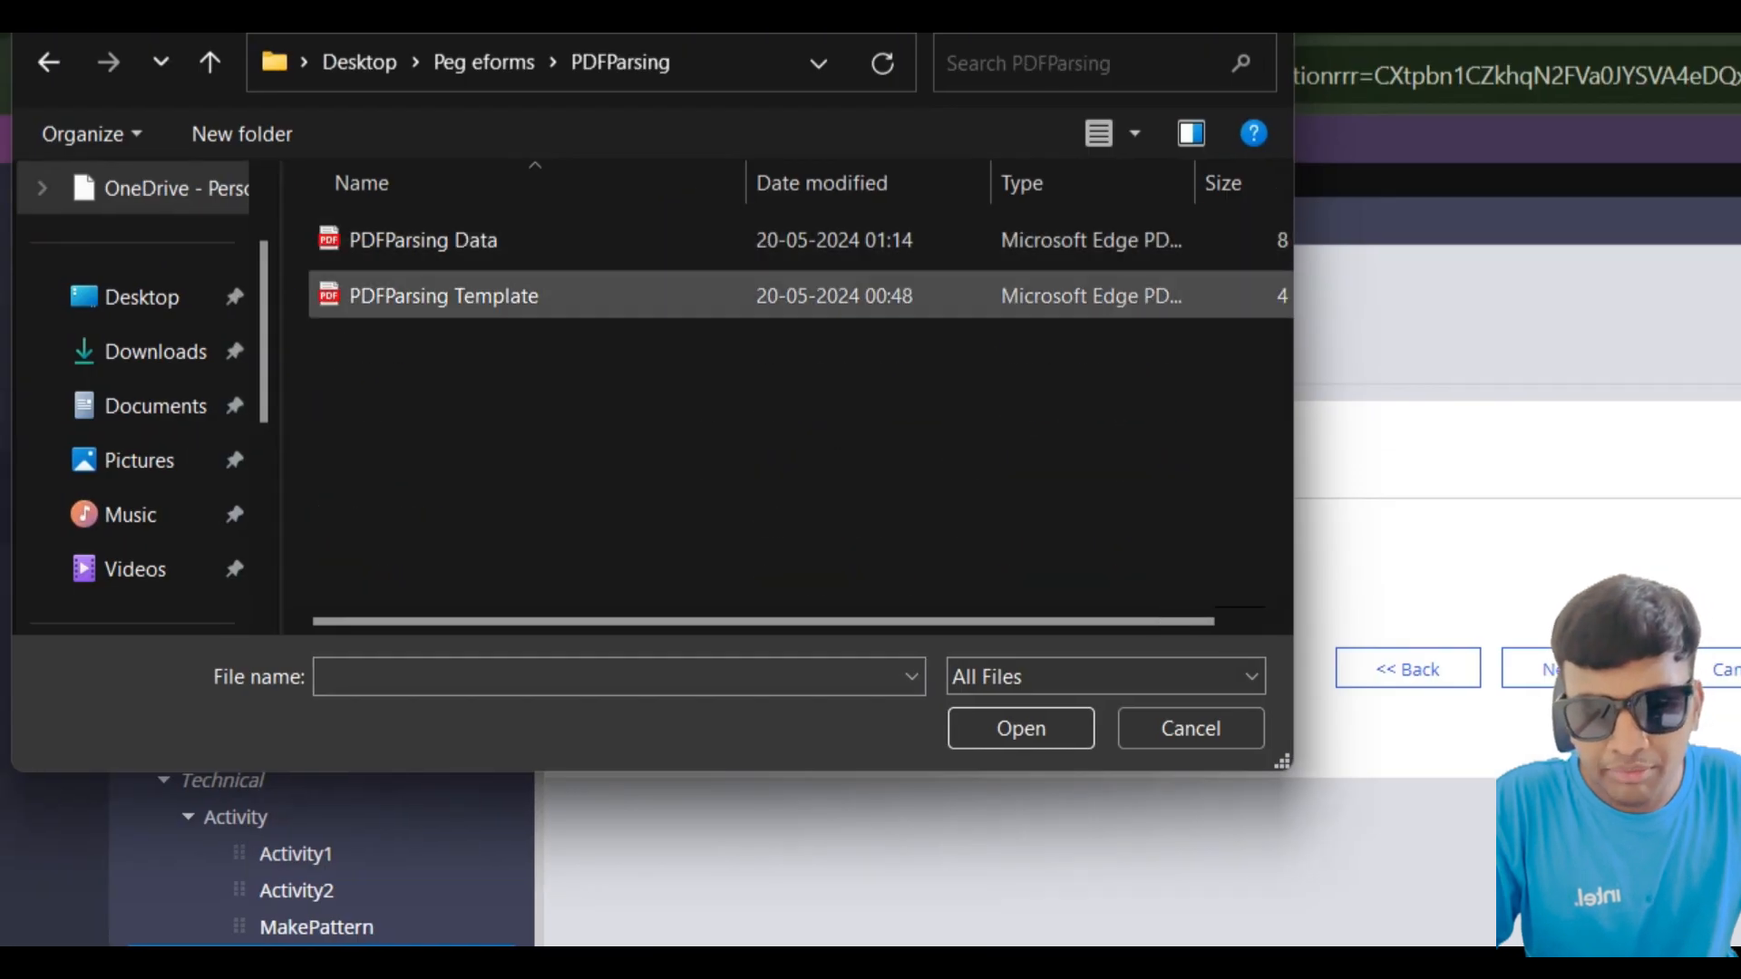
left_click(444, 296)
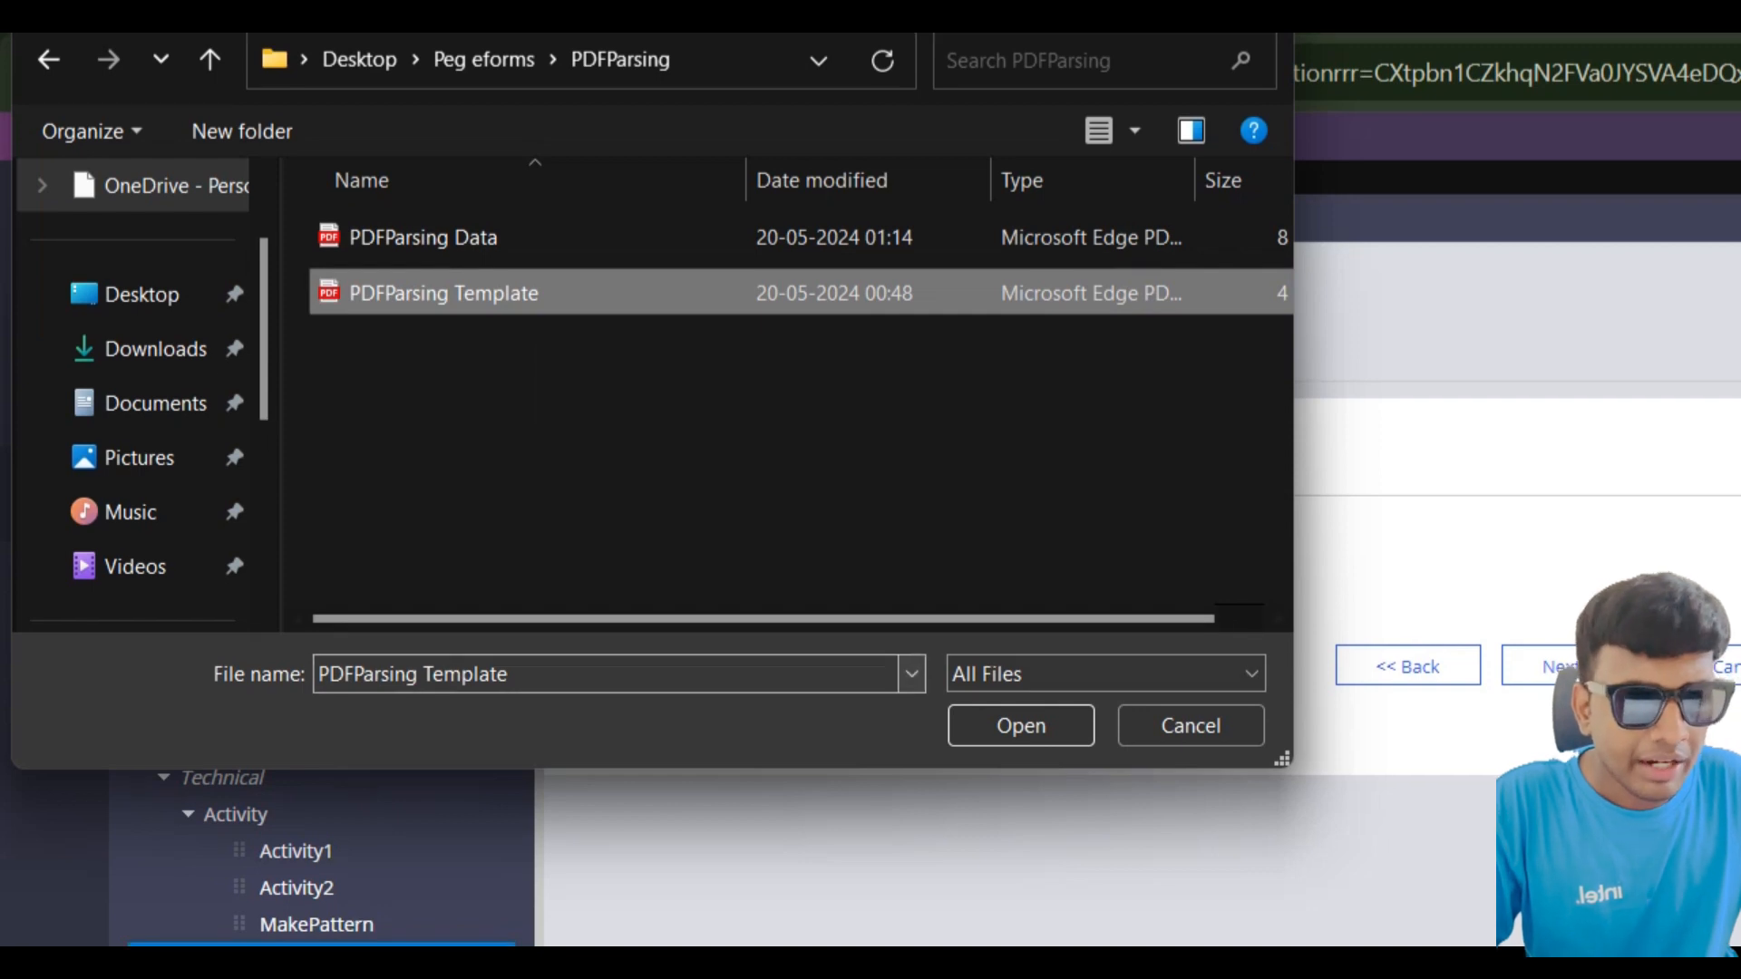
left_click(1021, 726)
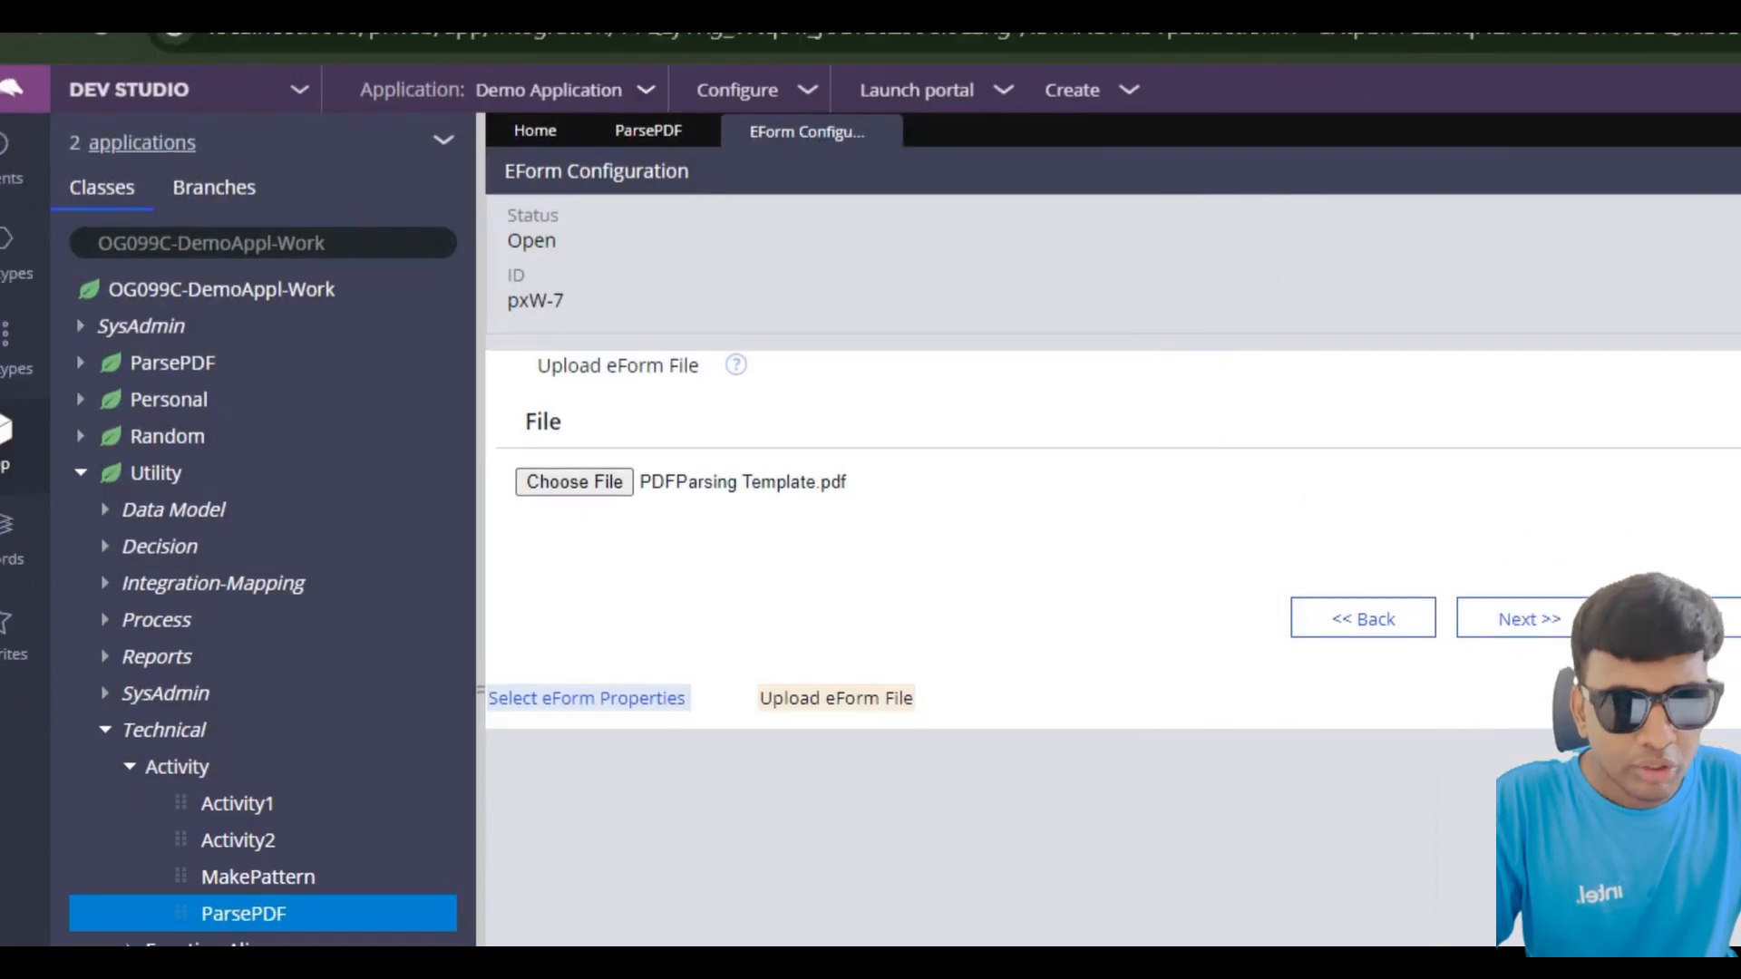
left_click(1529, 618)
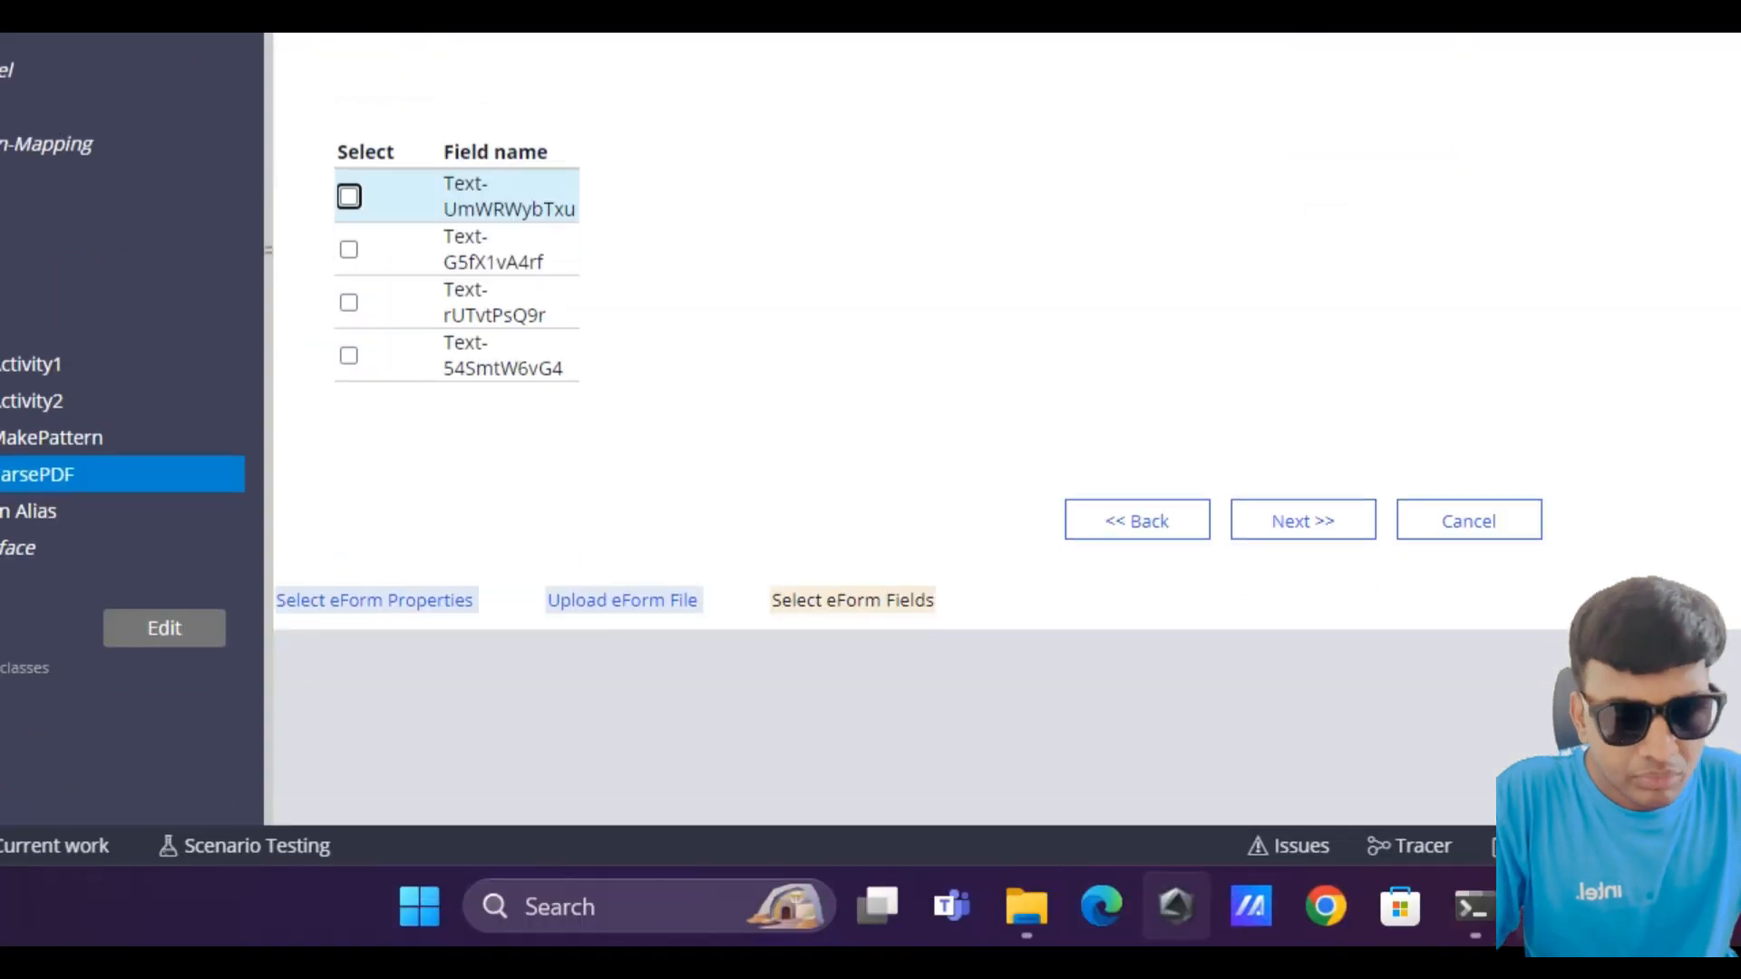
Step: Switch to File Explorer, open the PDFParsing Template PDF and step through its form fields to check their order
mouse_move(1026, 907)
left_click(1026, 733)
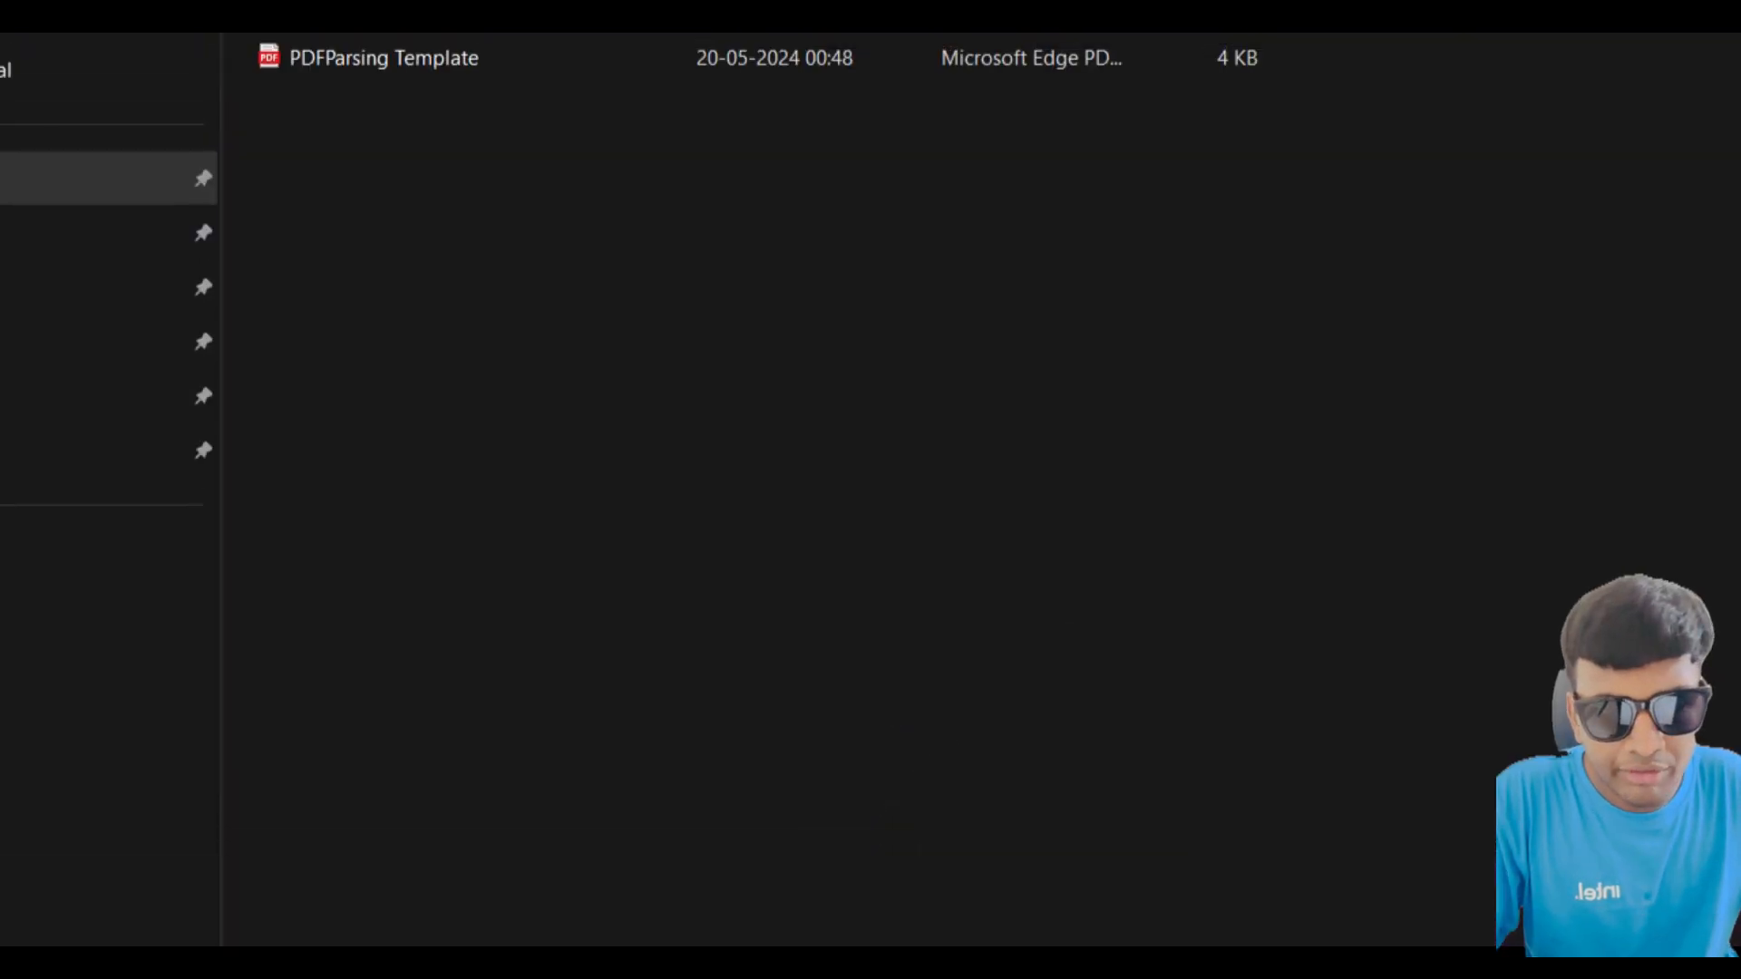
double_click(472, 235)
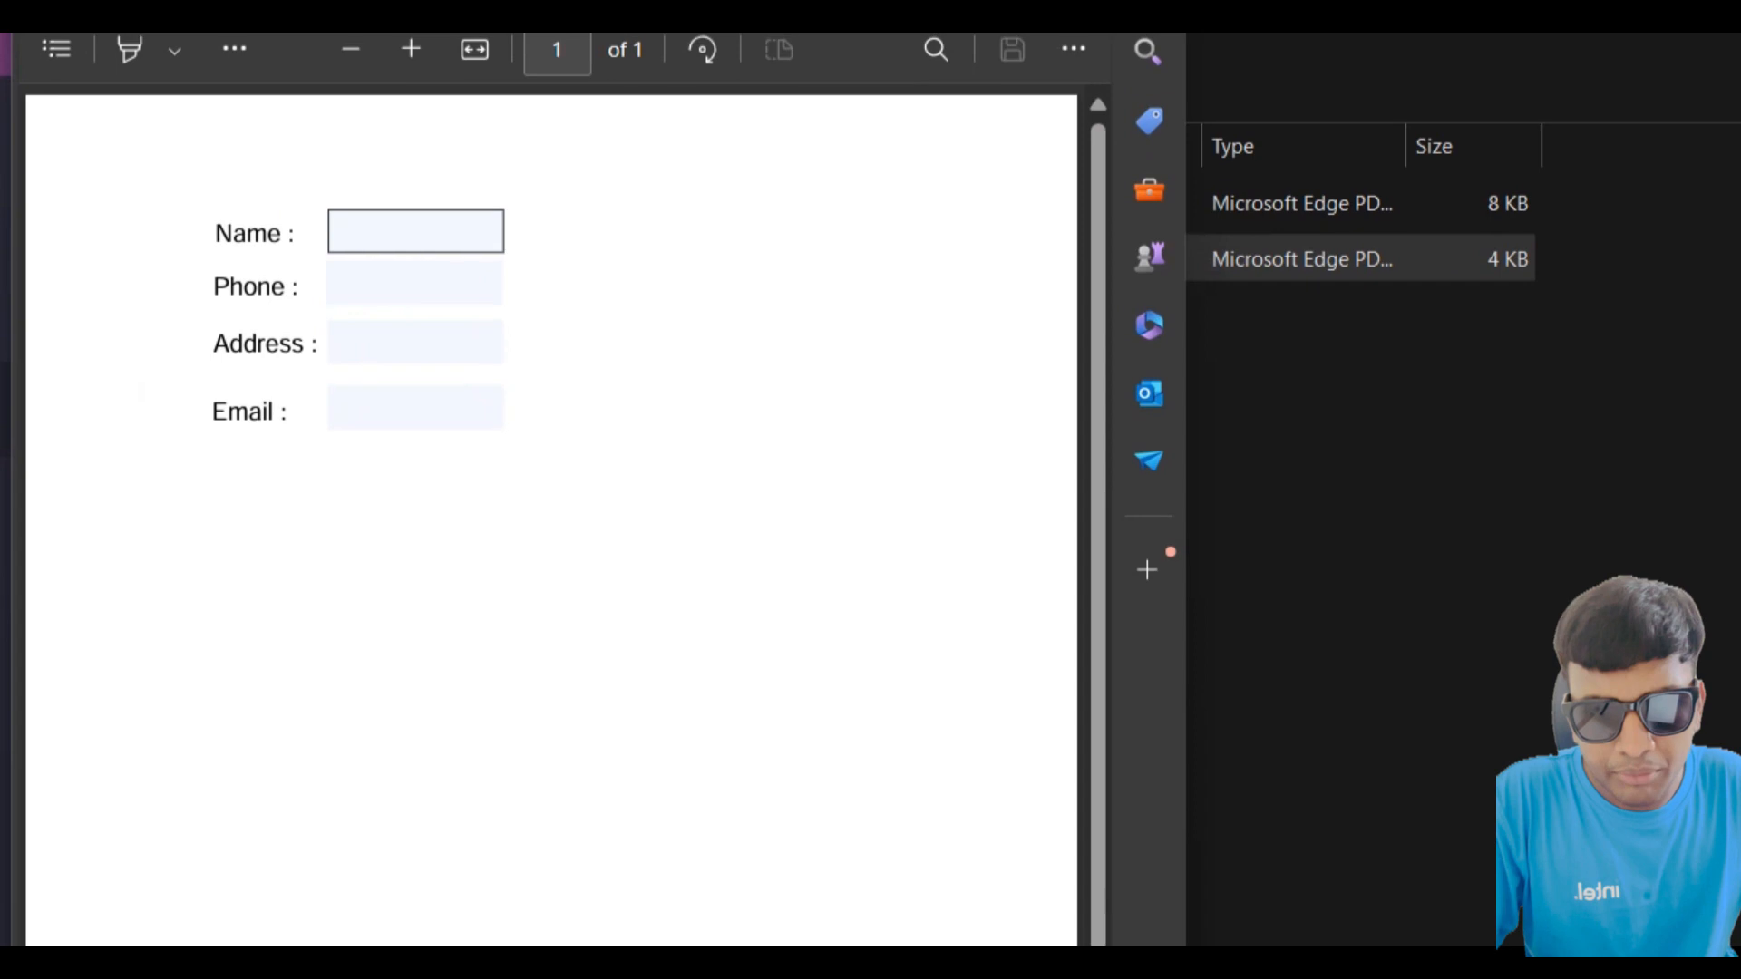
key("Tab")
key("Tab")
key("Tab")
key("Tab")
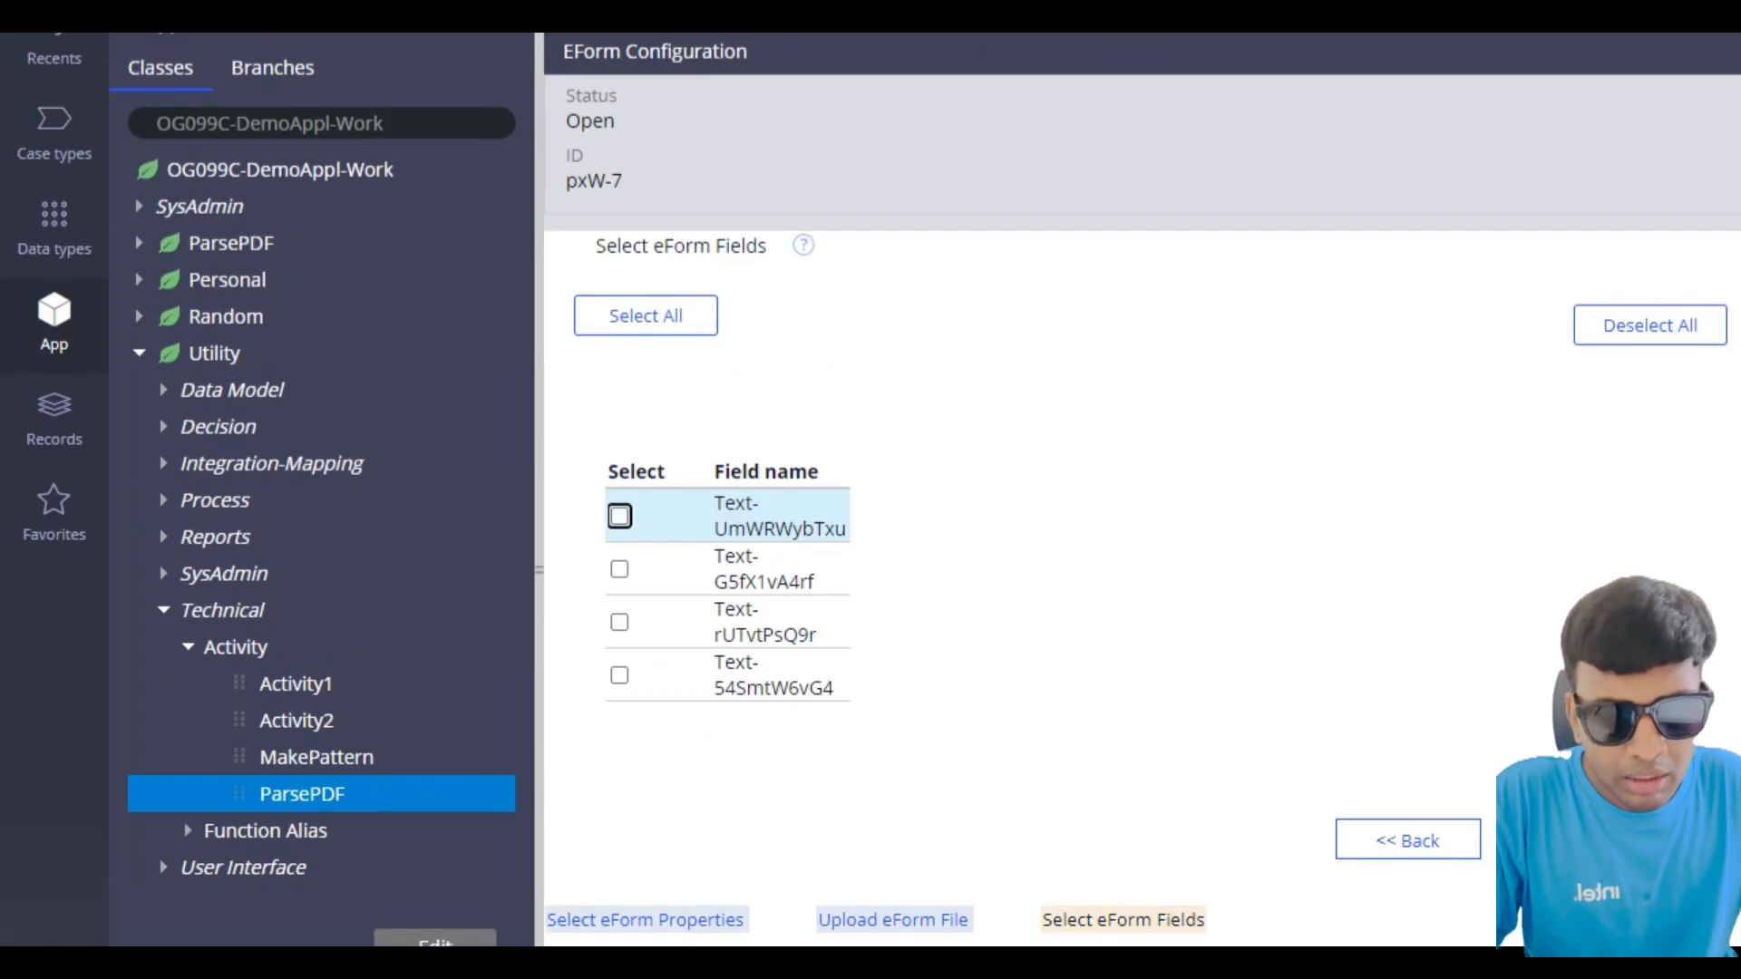
Step: Include all eForm fields in the mapping and map the first field, Text-UmWRWybTxu, to the property .pyNote
left_click(646, 315)
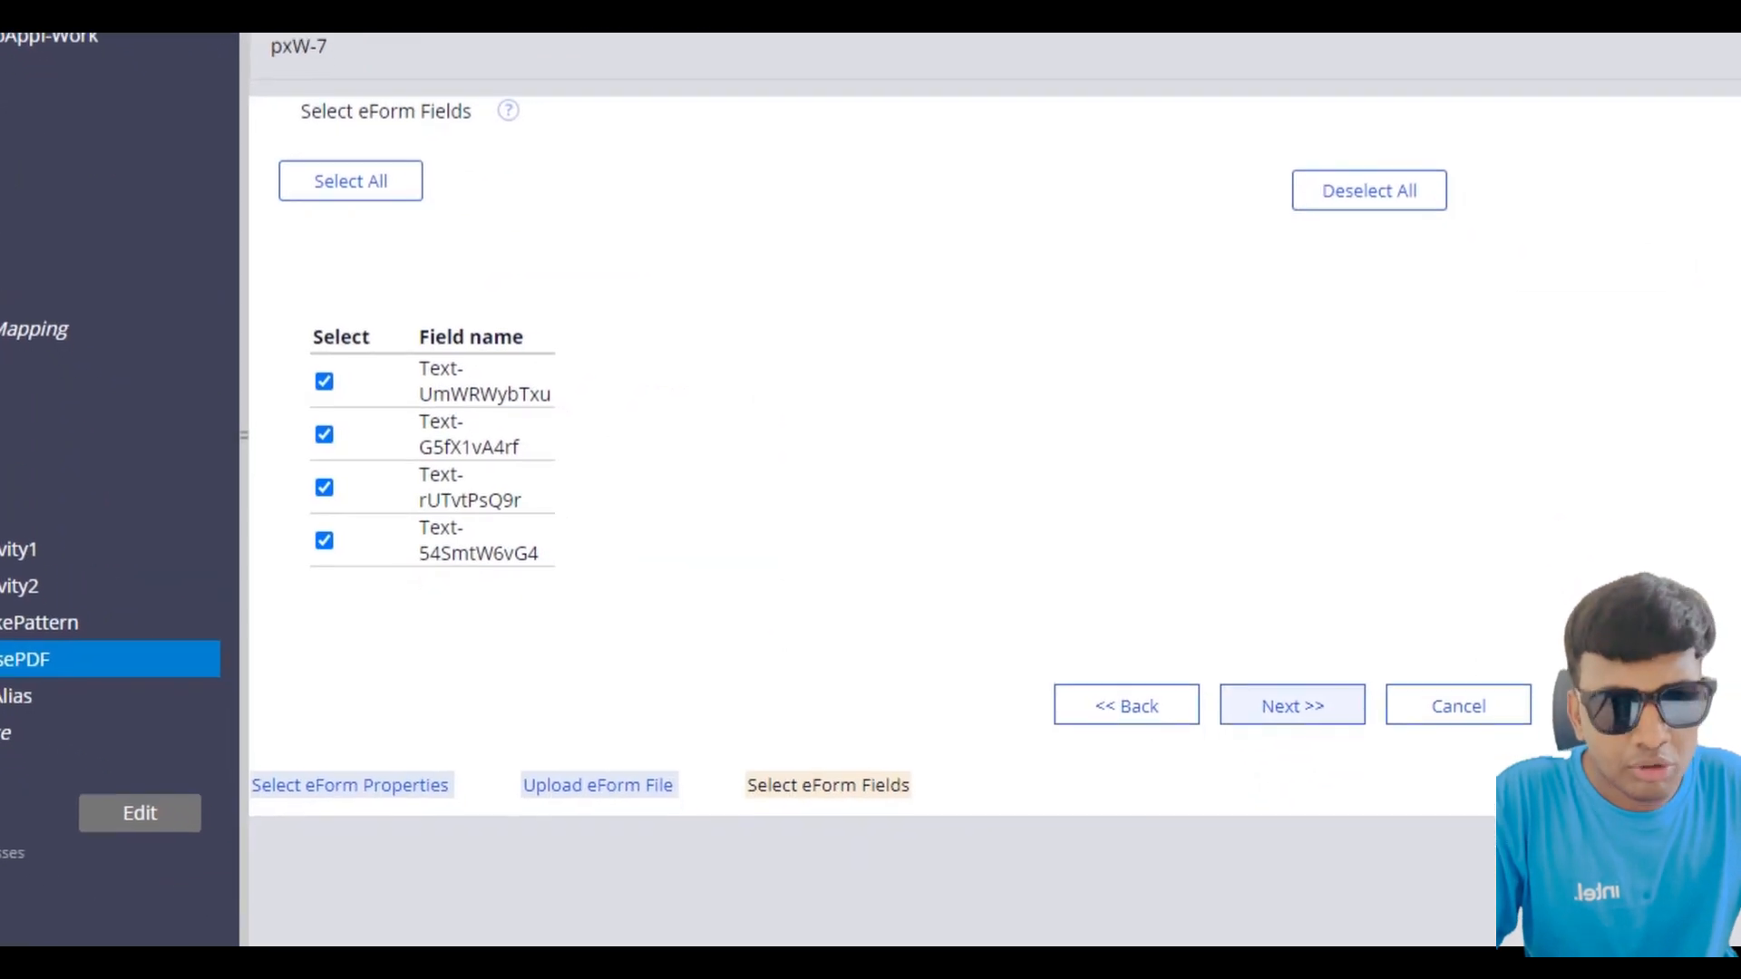
left_click(1589, 823)
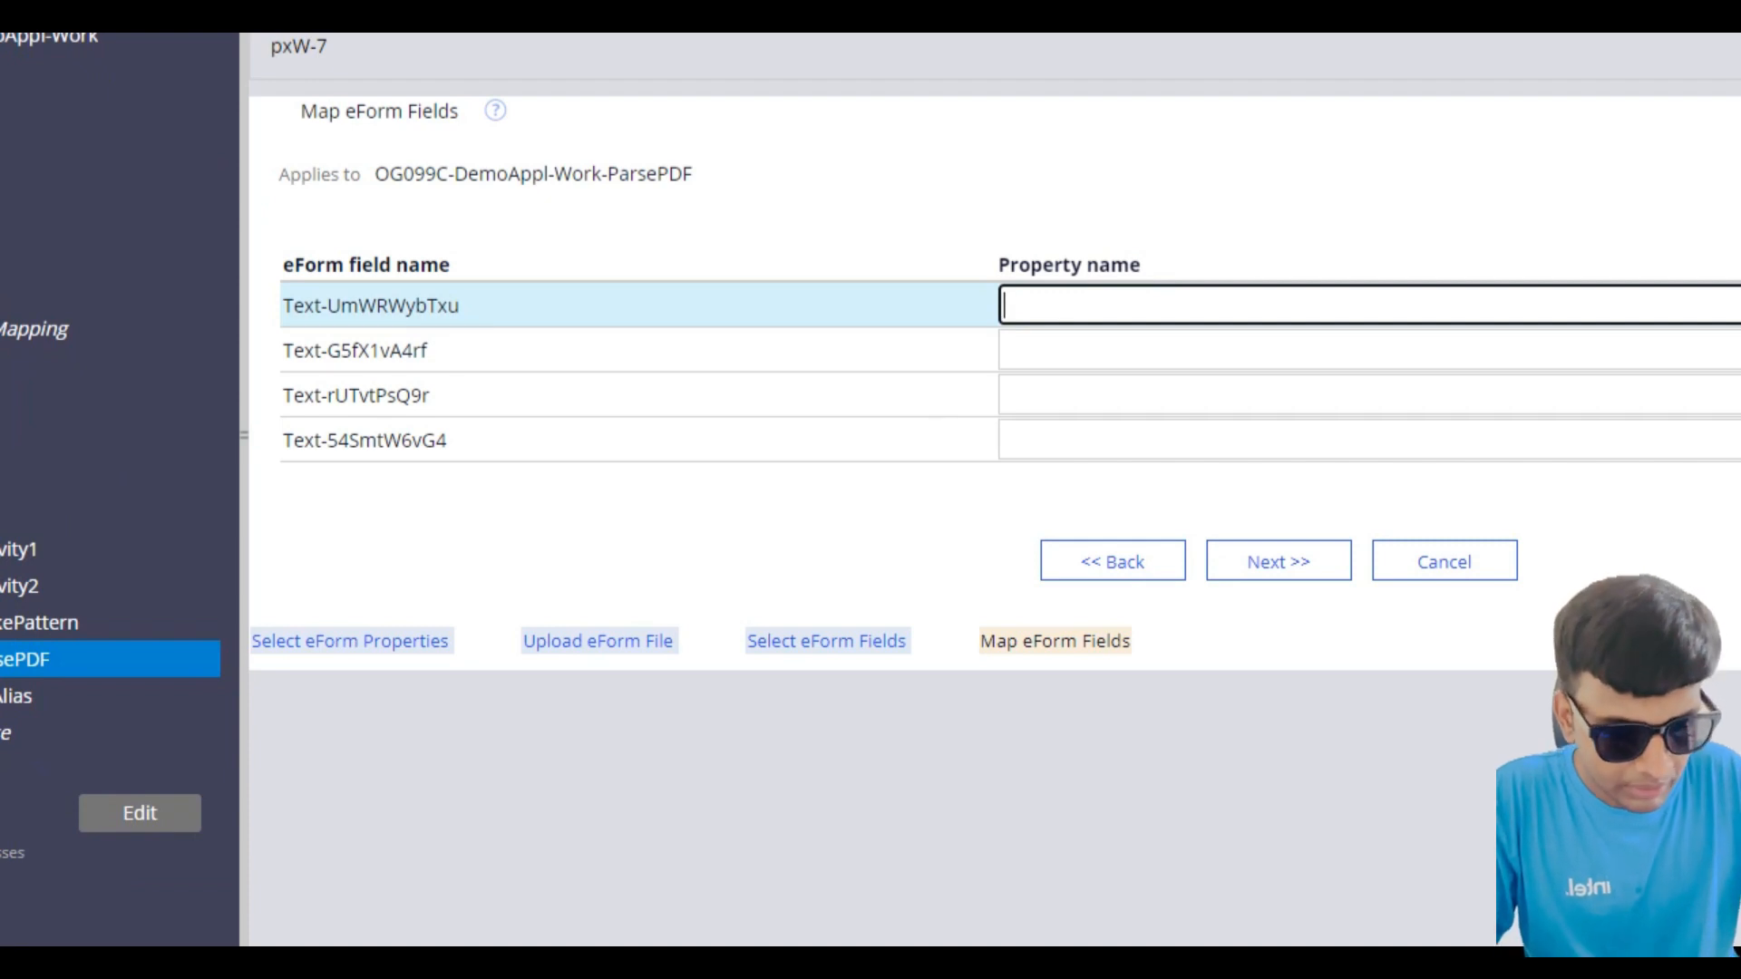
type(".pyNote")
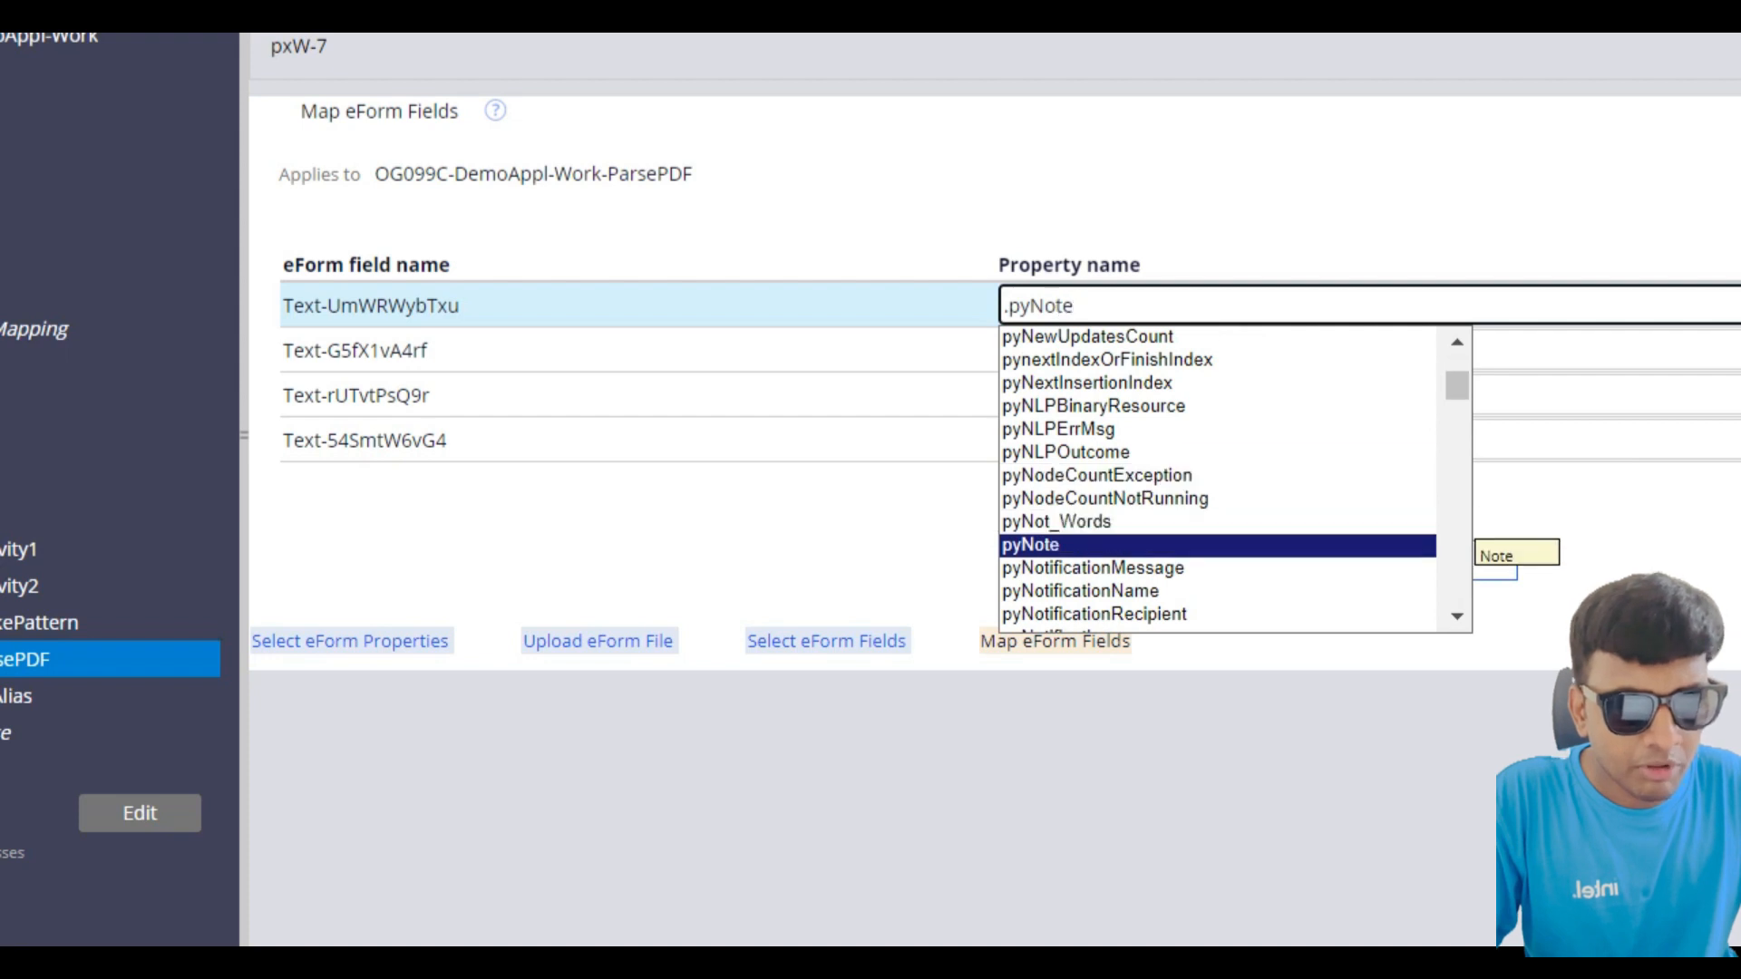
key("Tab")
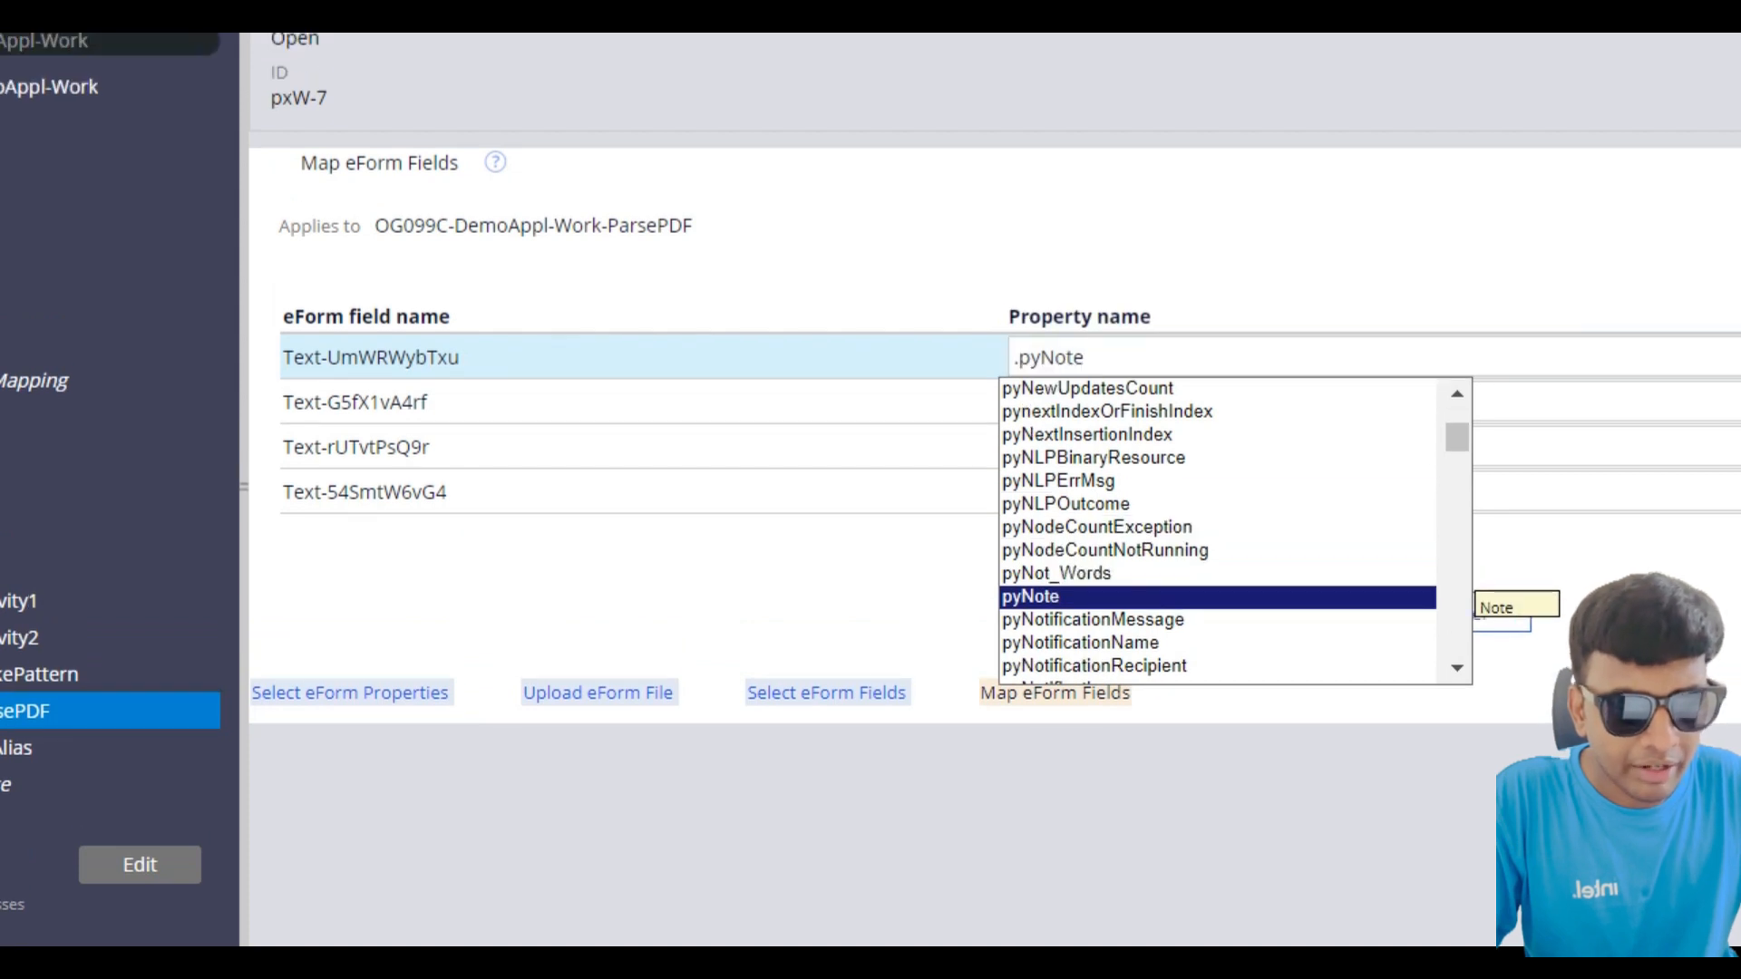
key("Tab")
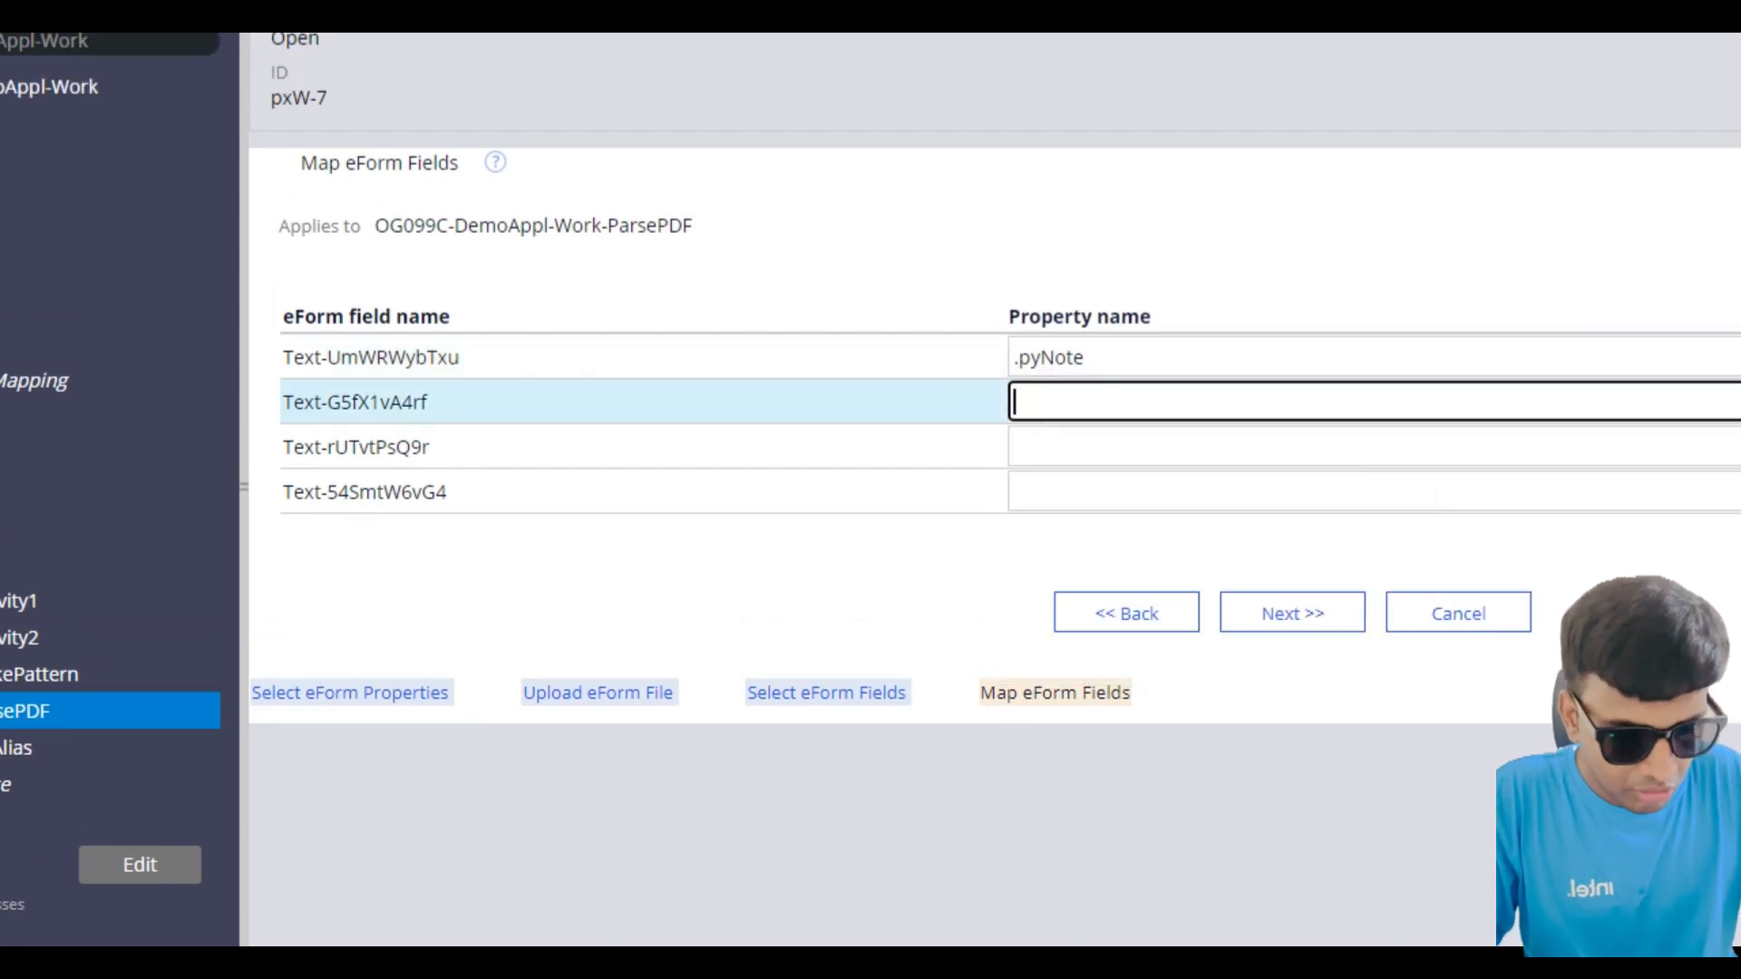
Step: Map the remaining three eForm fields to .pyNote and continue to the Review And Save stage
type(".pyNote")
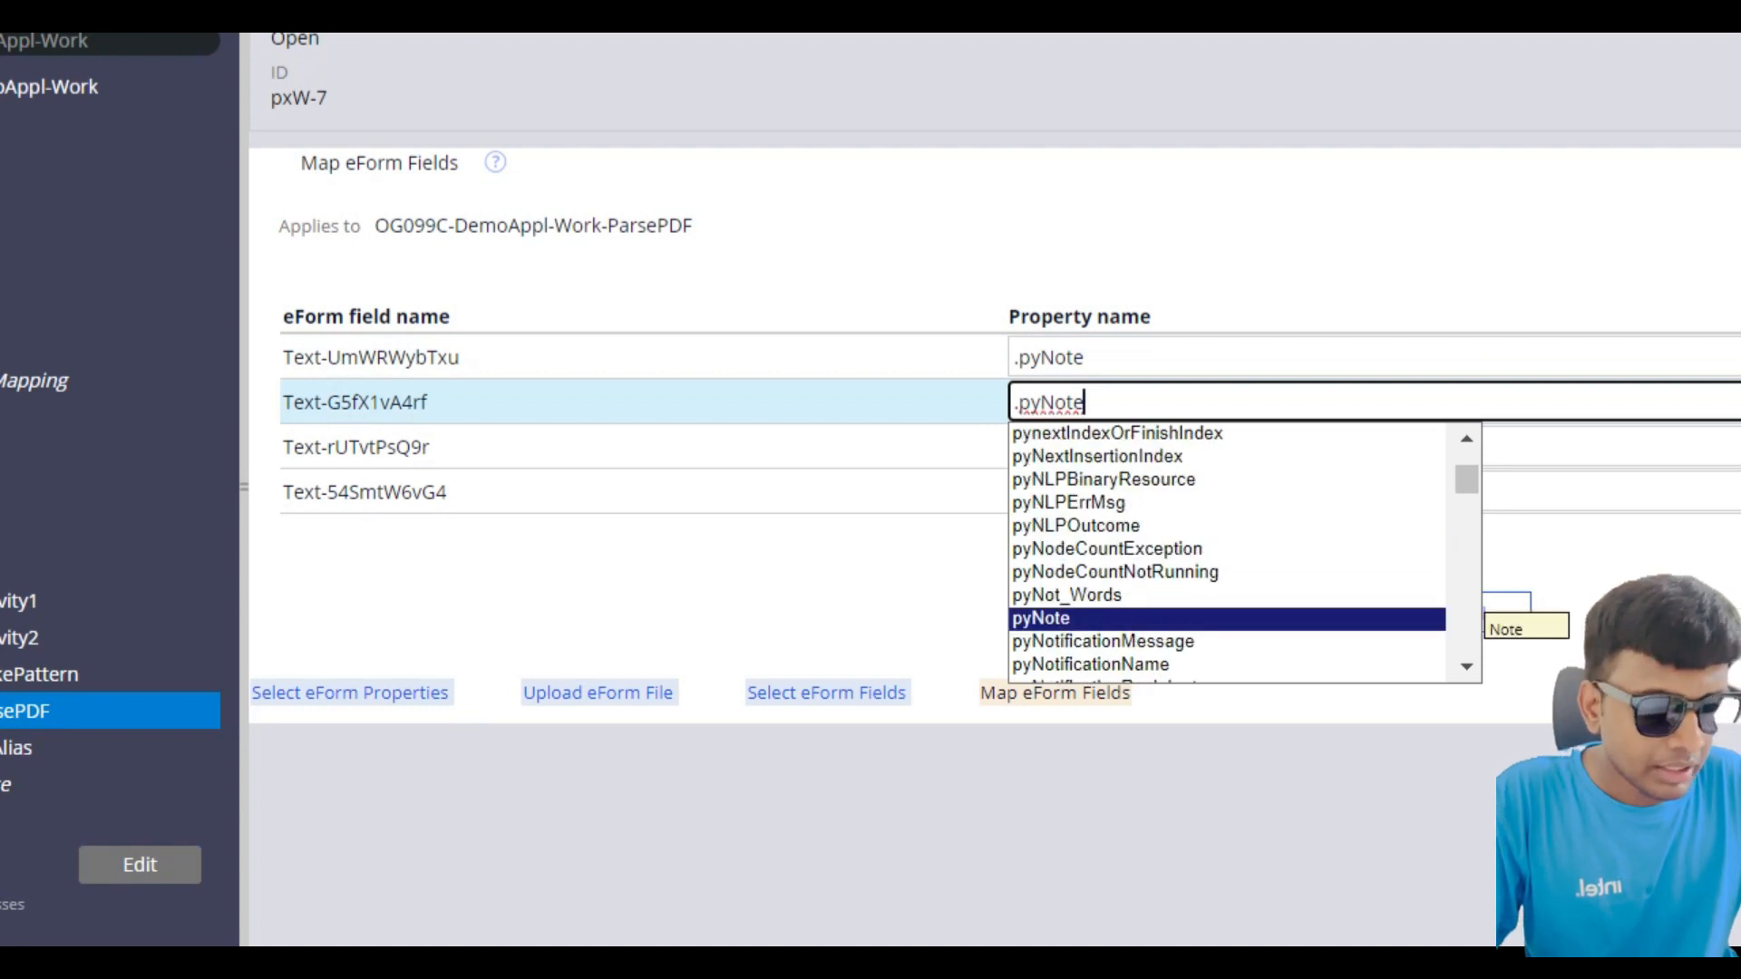
key("ctrl+a")
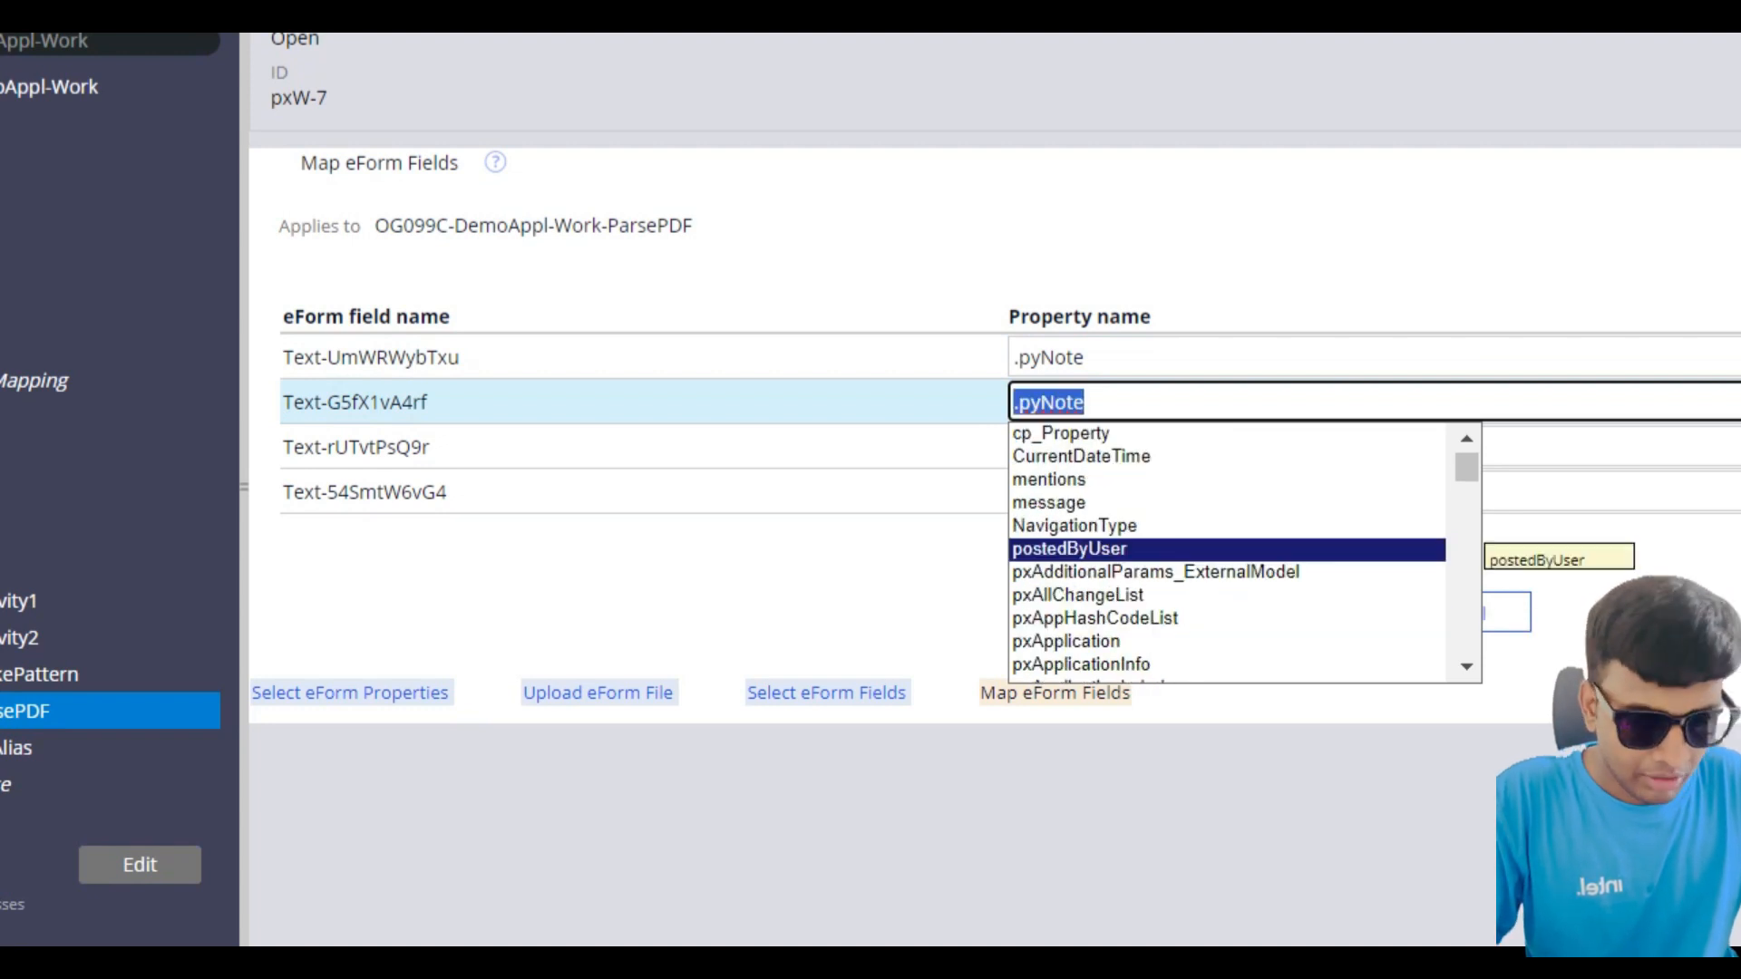
key("Tab")
key("Tab")
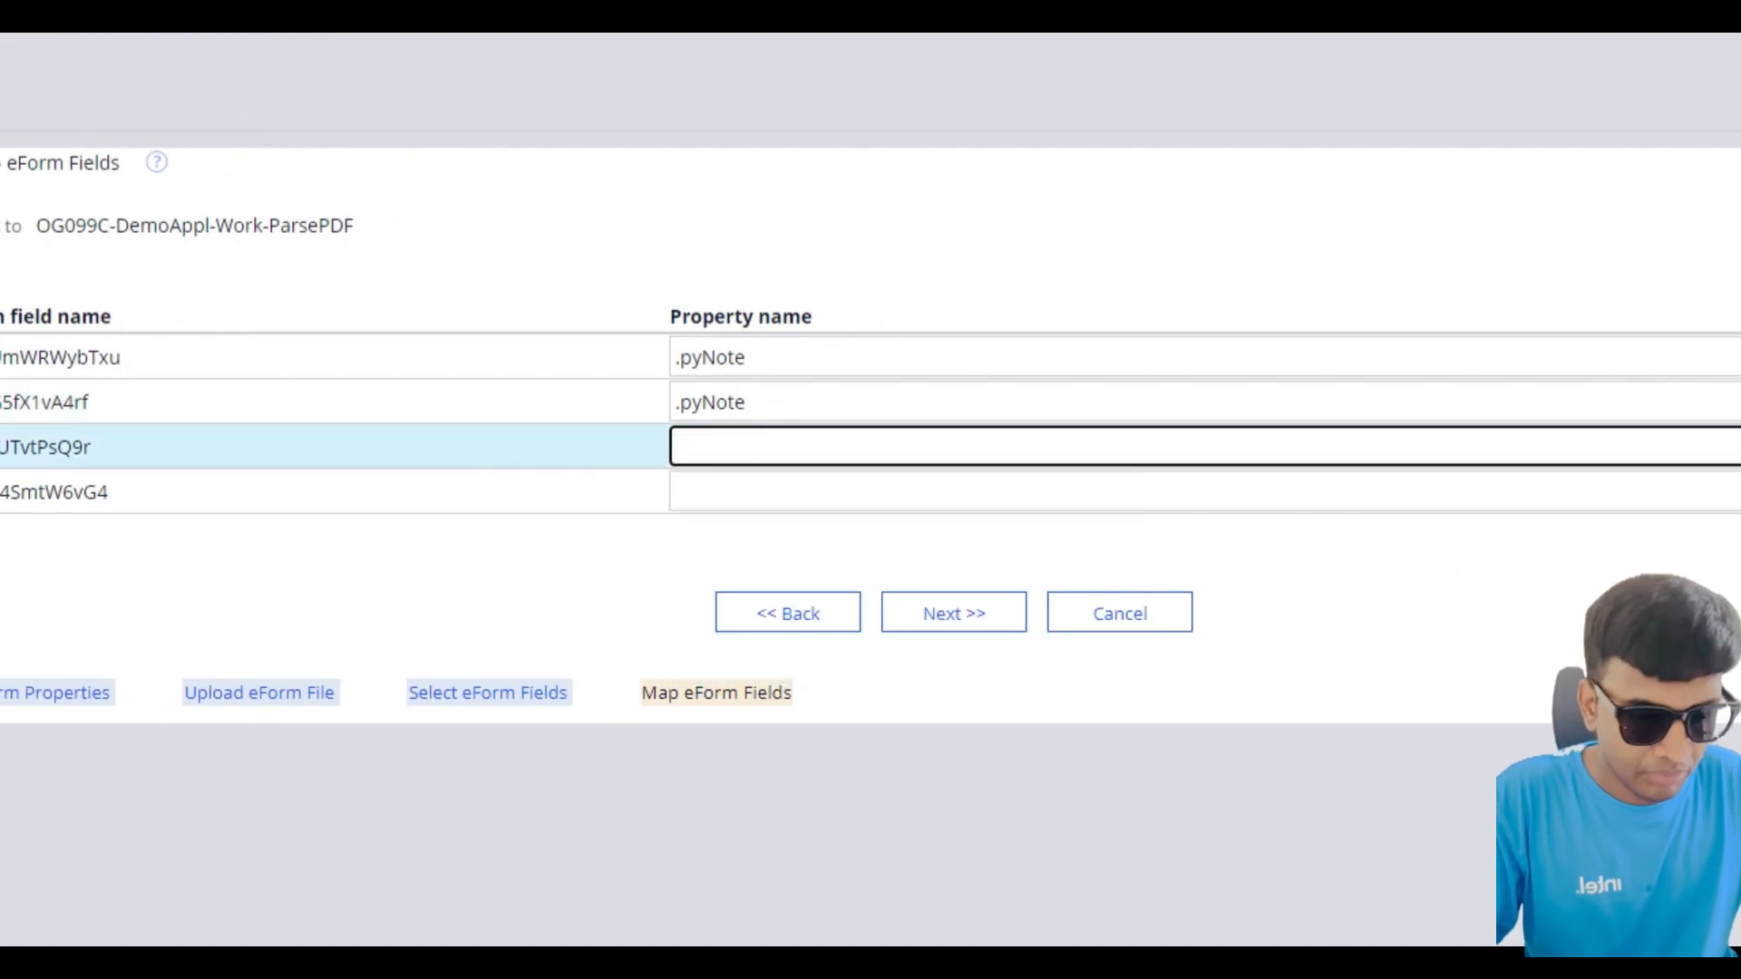
key("ctrl+v")
key("Tab")
key("ctrl+v")
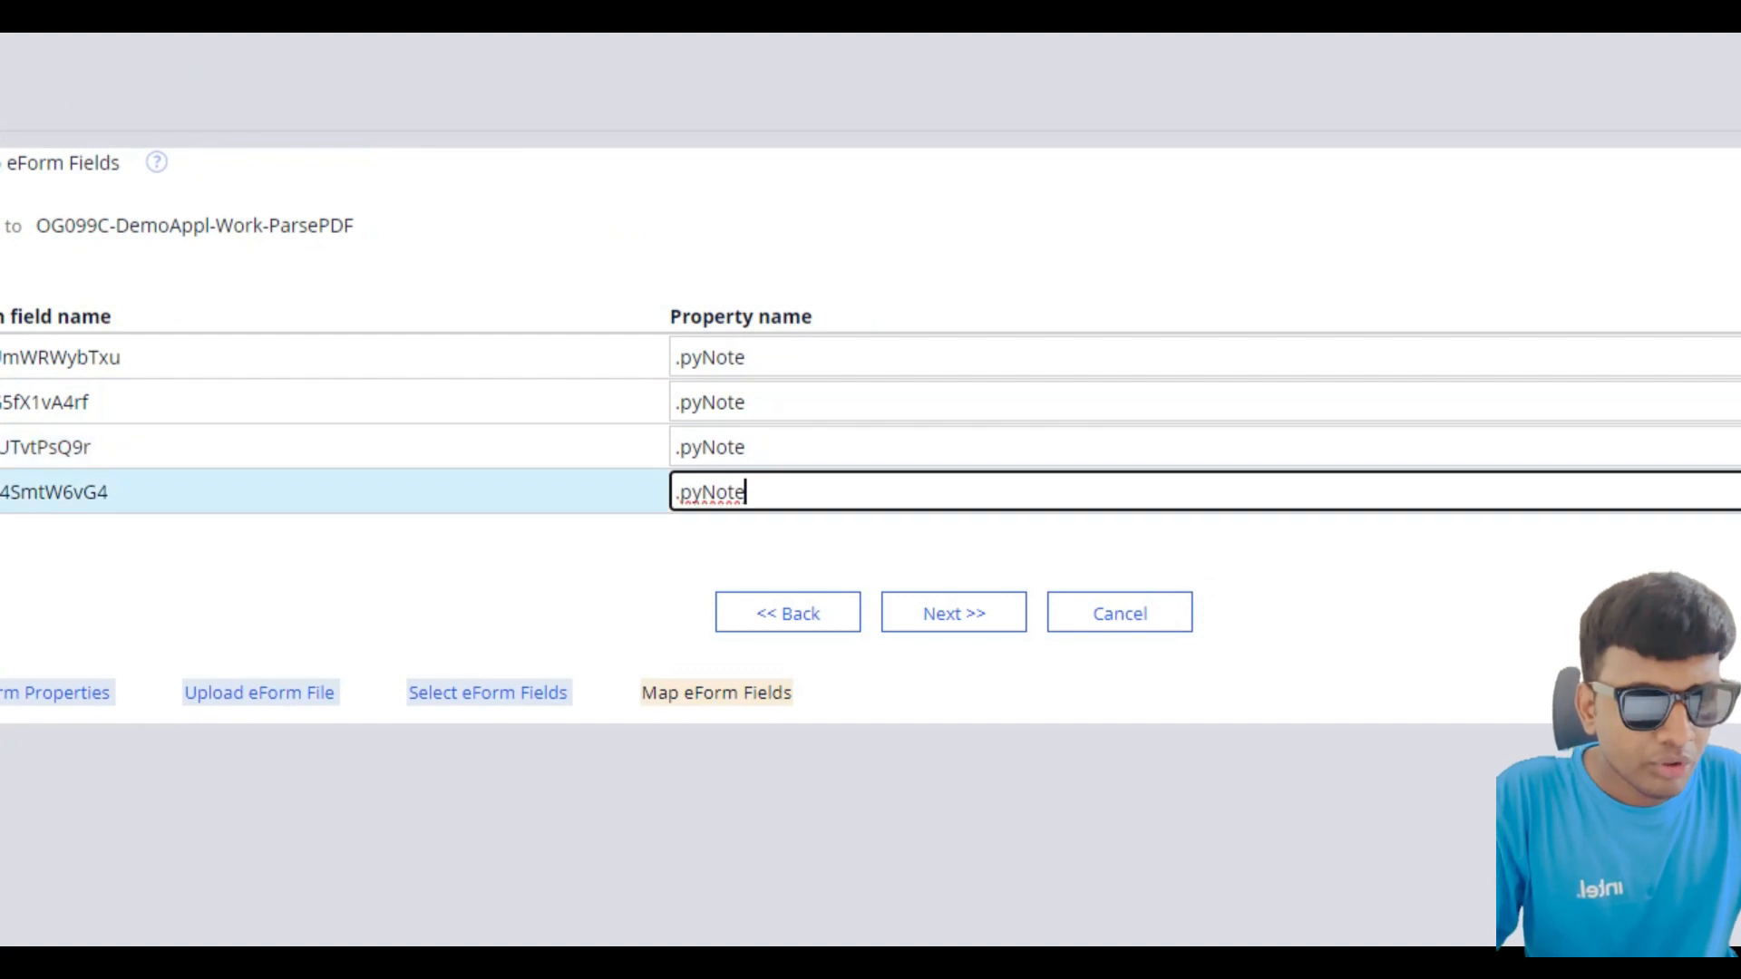
key("Tab")
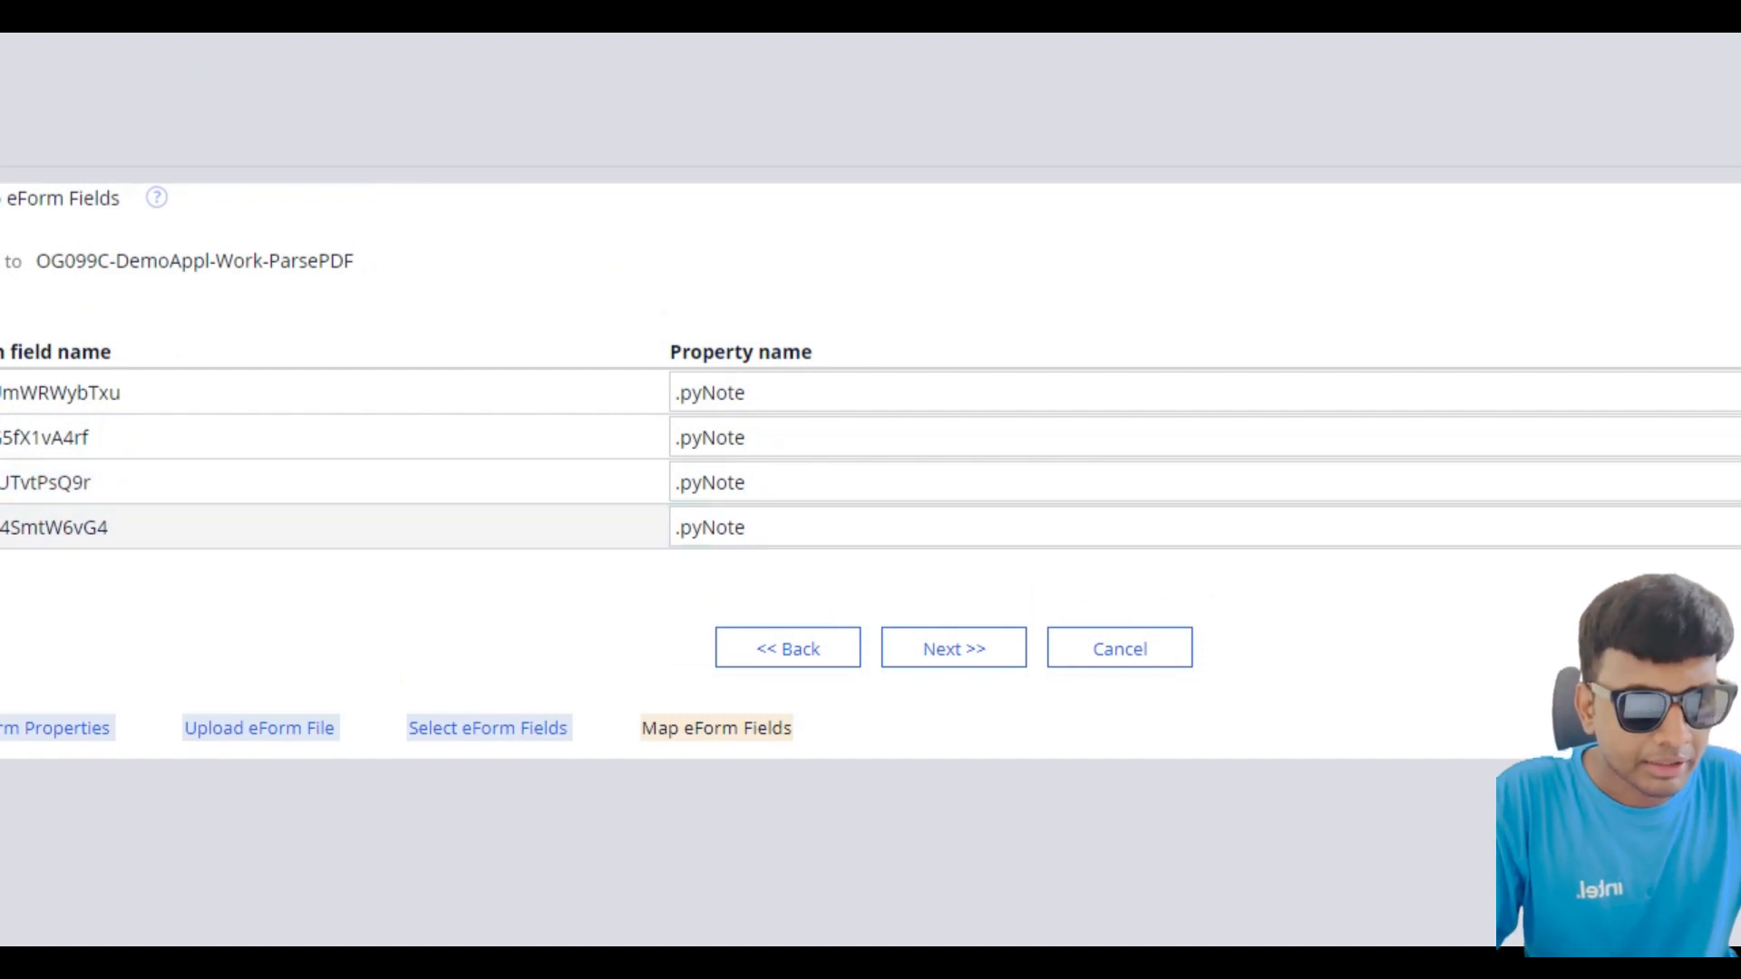
left_click(984, 654)
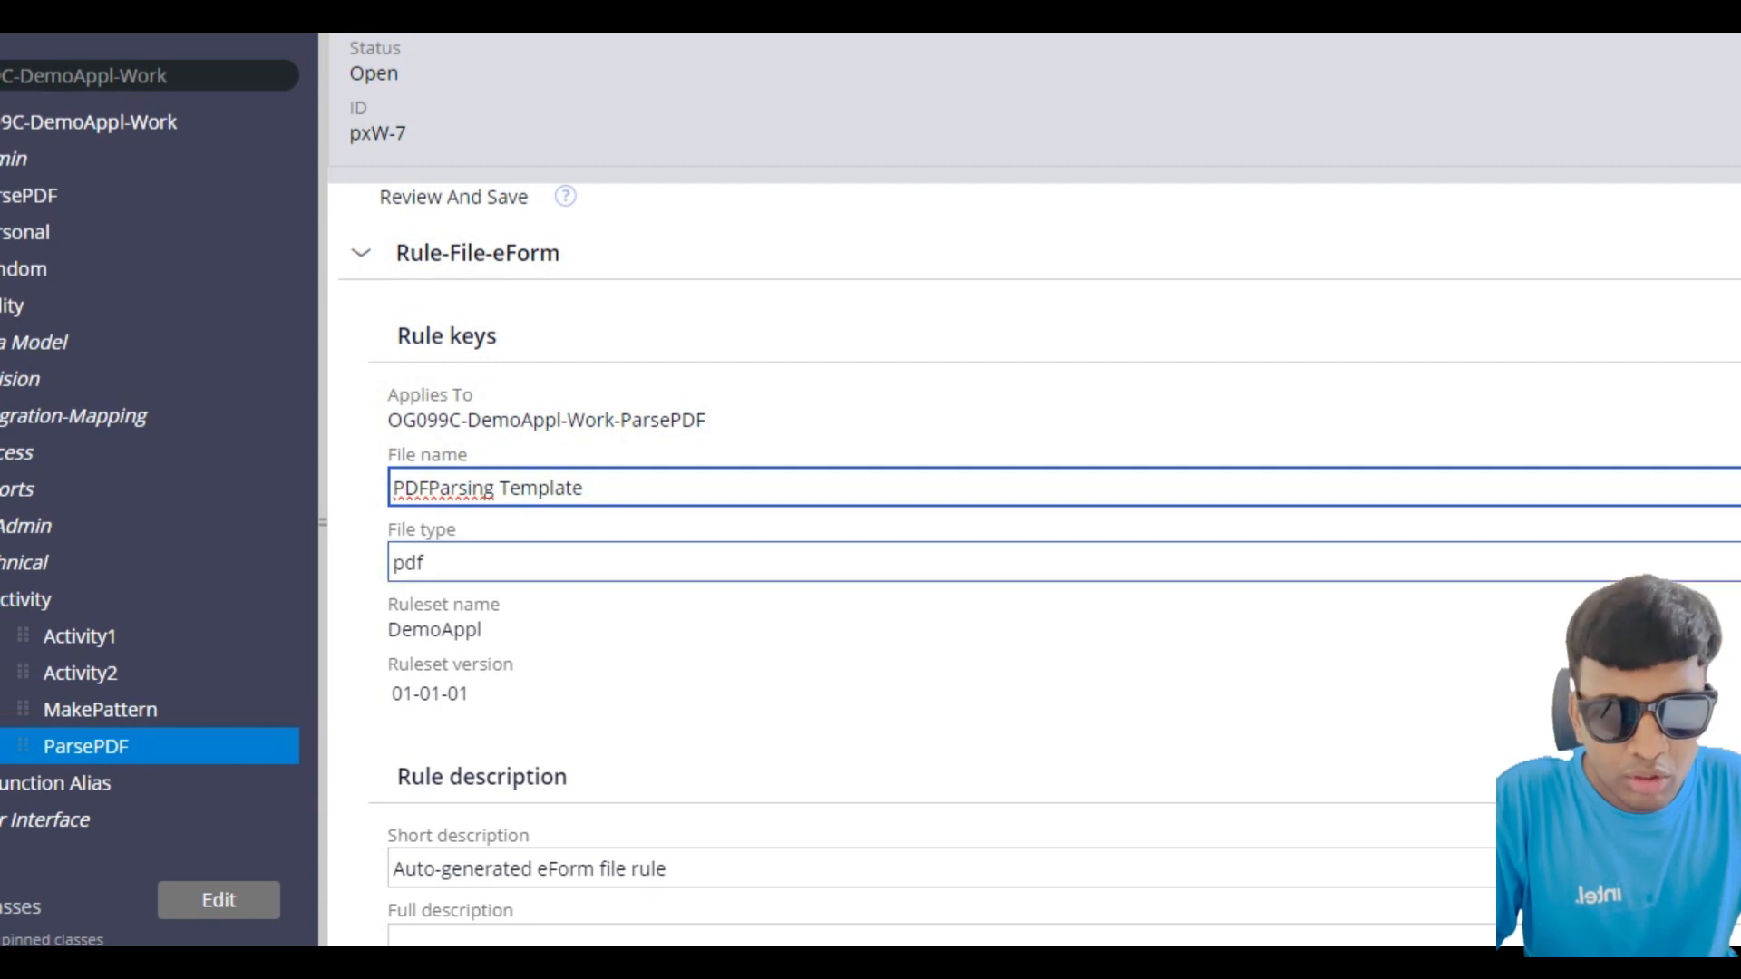
Step: Re-enter the eForm file rule's file name as PDFParsing Template
scroll(1034, 508, "down", 5)
scroll(1034, 508, "down", 2)
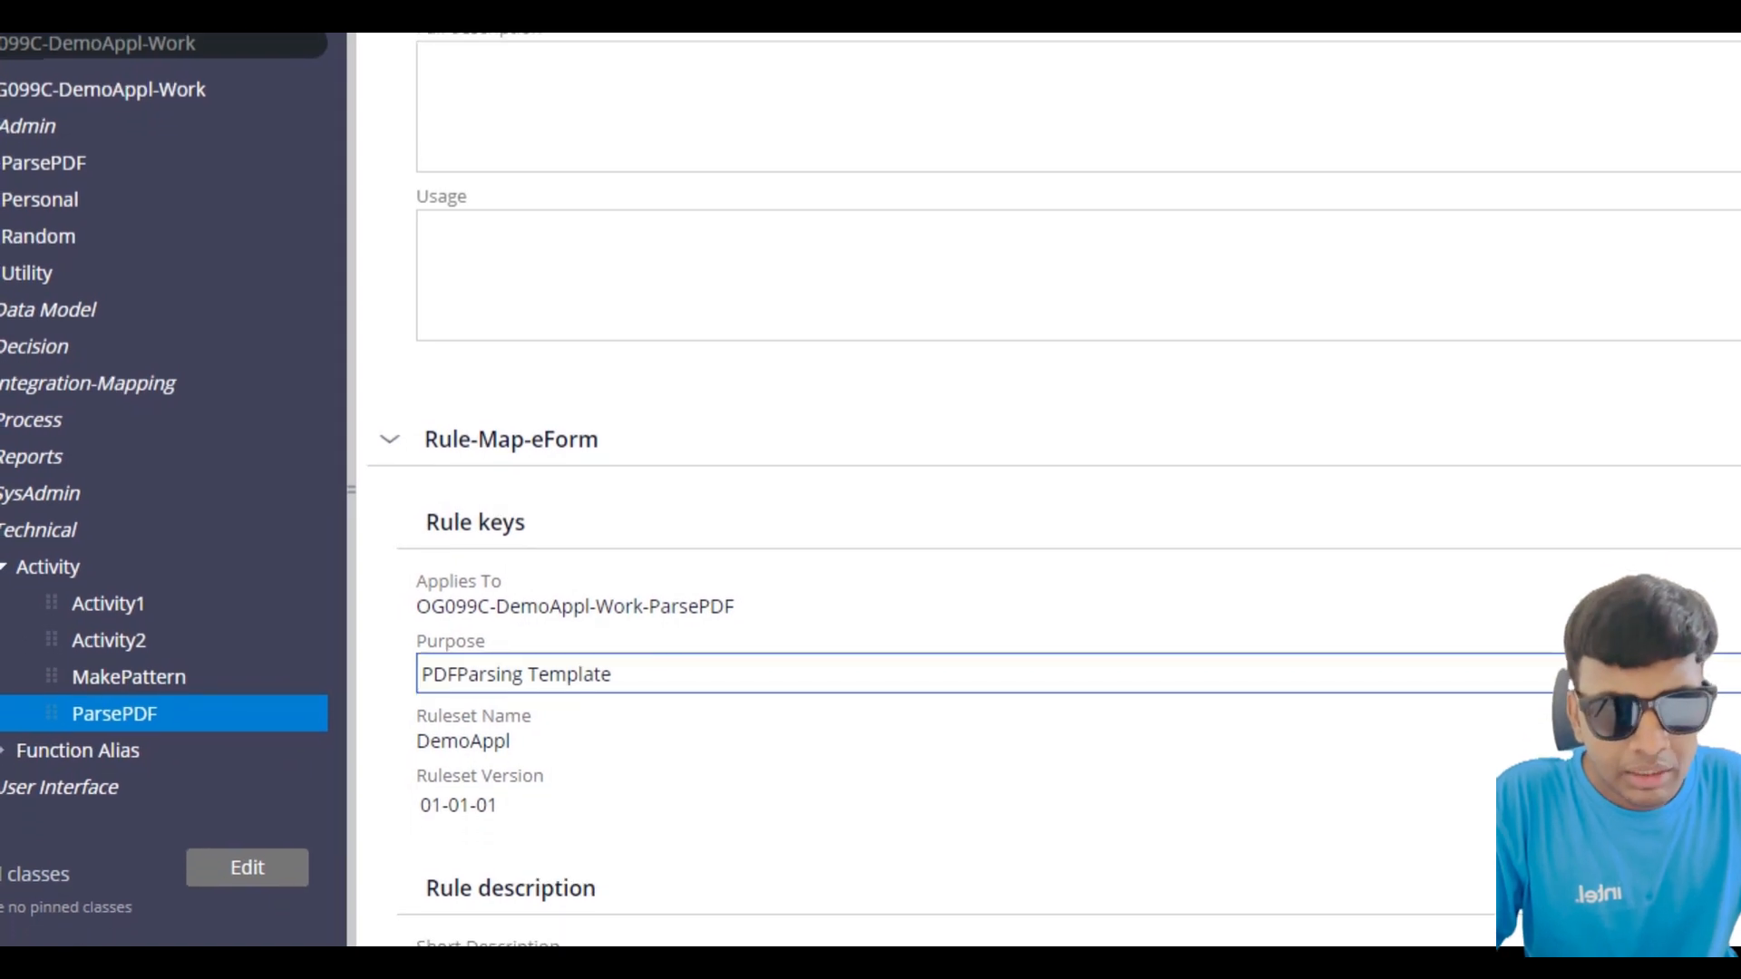
scroll(1034, 276, "up", 3)
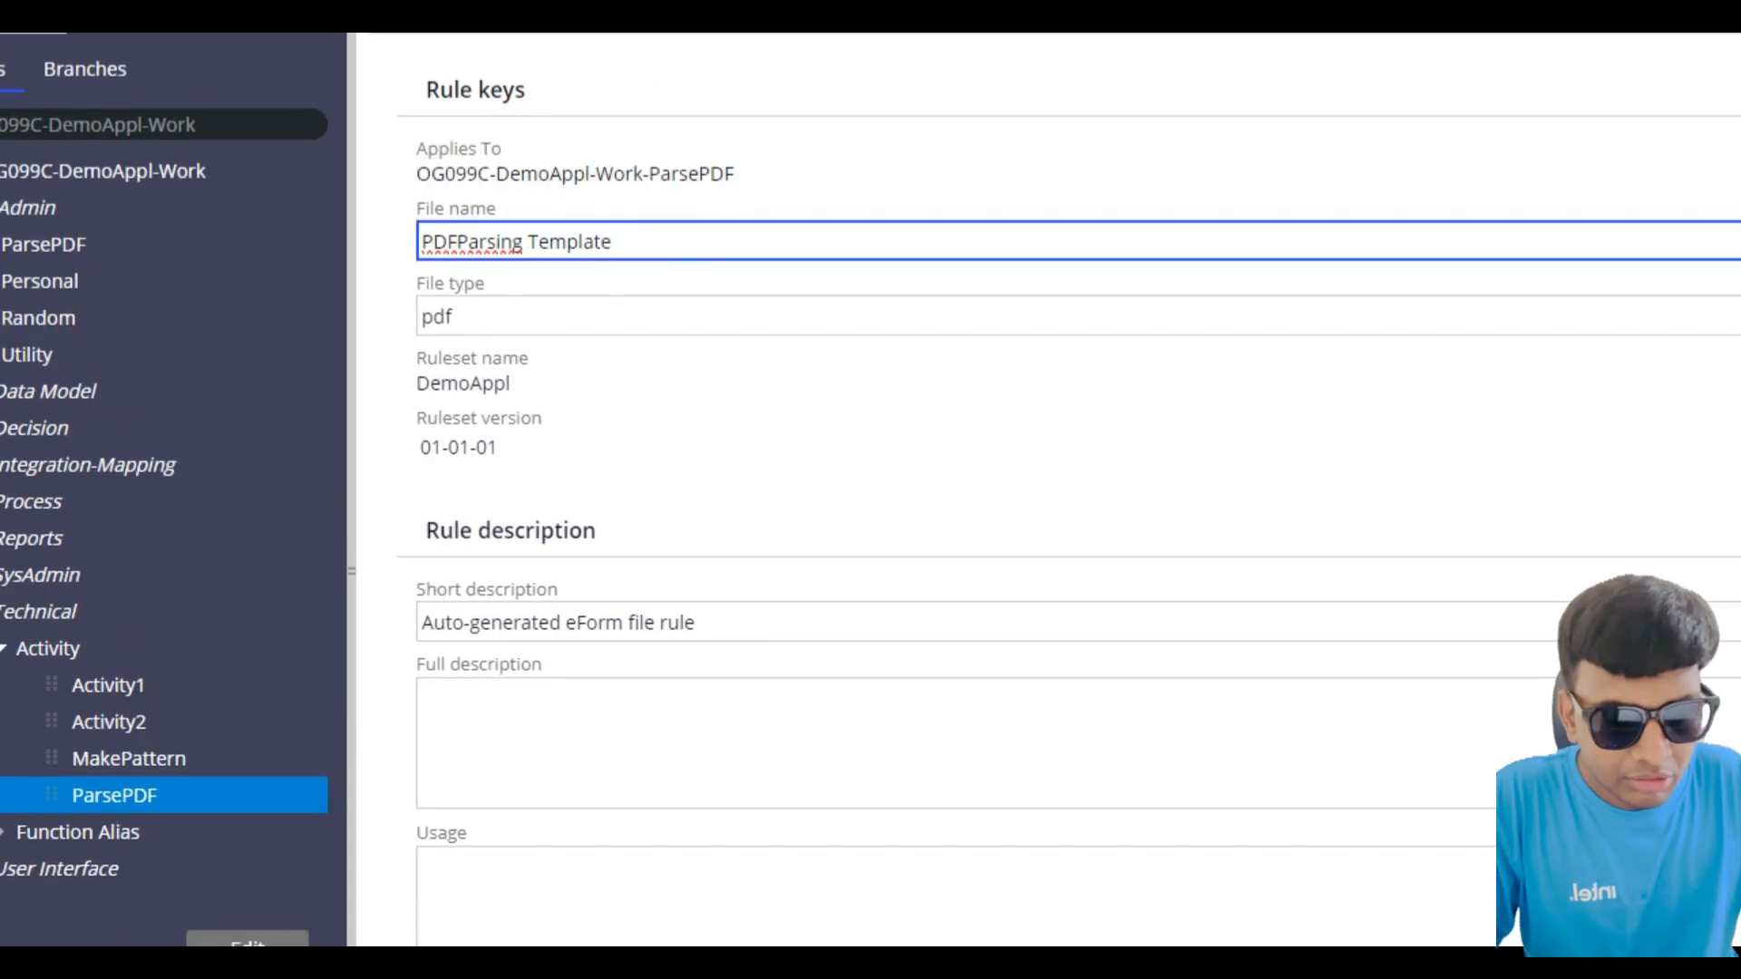
key("End")
key("BackSpace")
key("BackSpace")
key("BackSpace")
key("BackSpace")
key("BackSpace")
key("BackSpace")
key("BackSpace")
key("BackSpace")
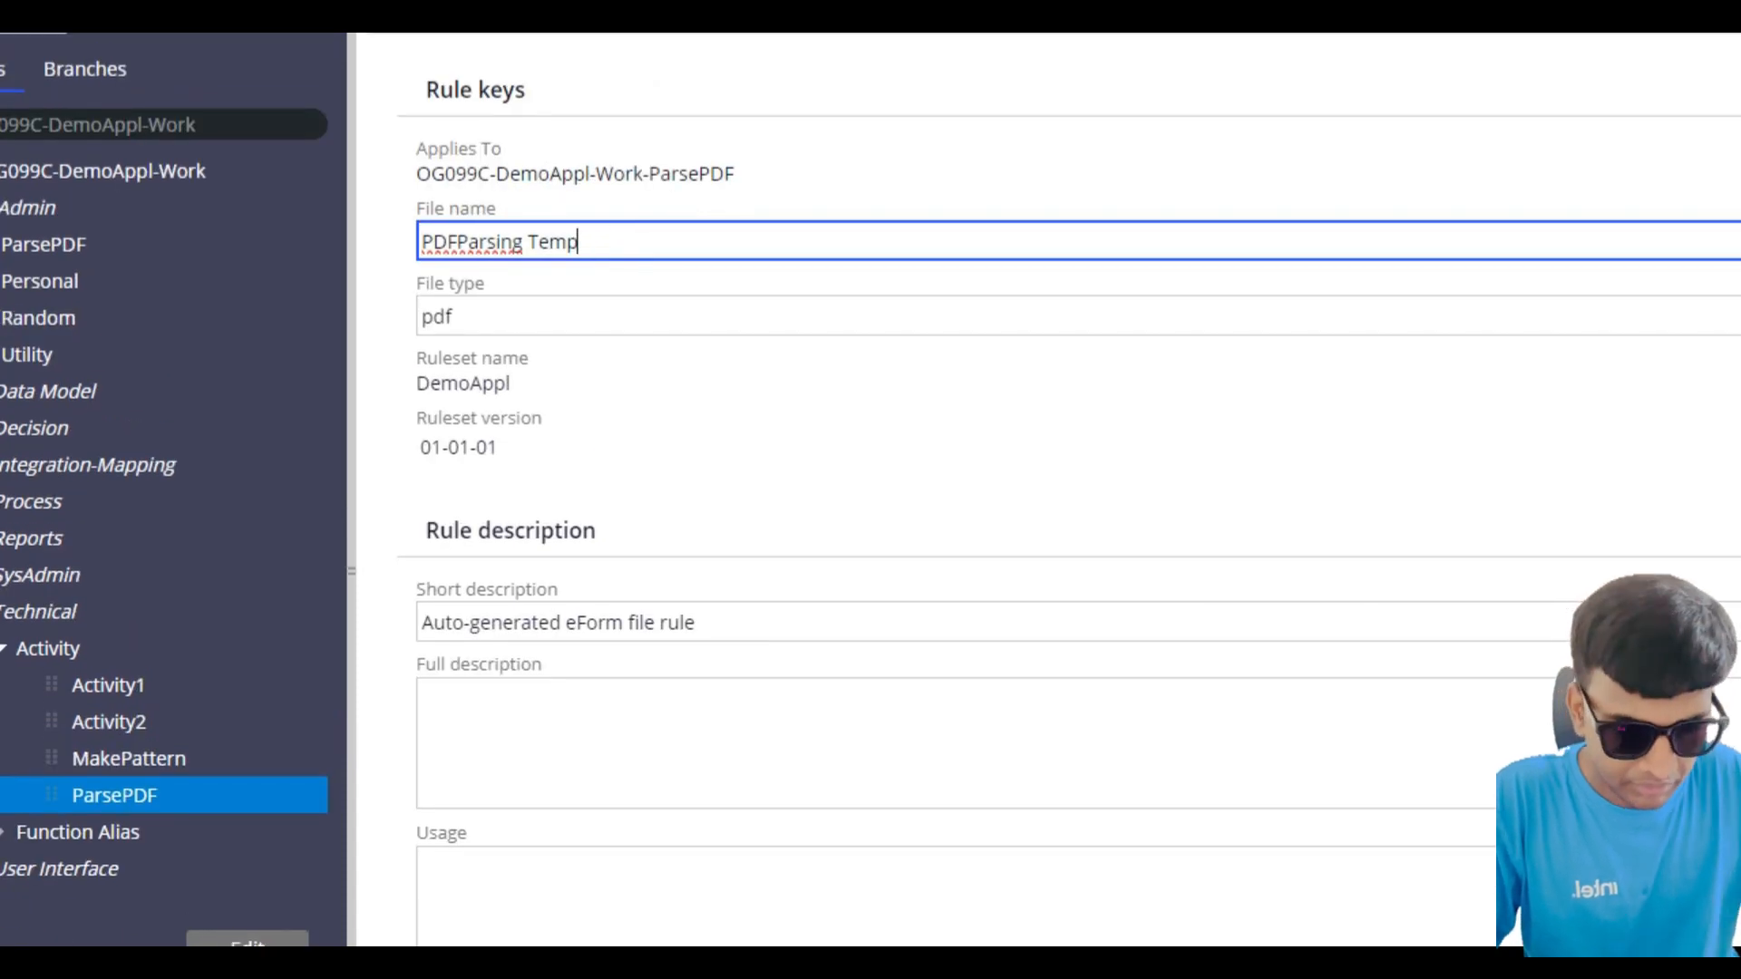
type("T")
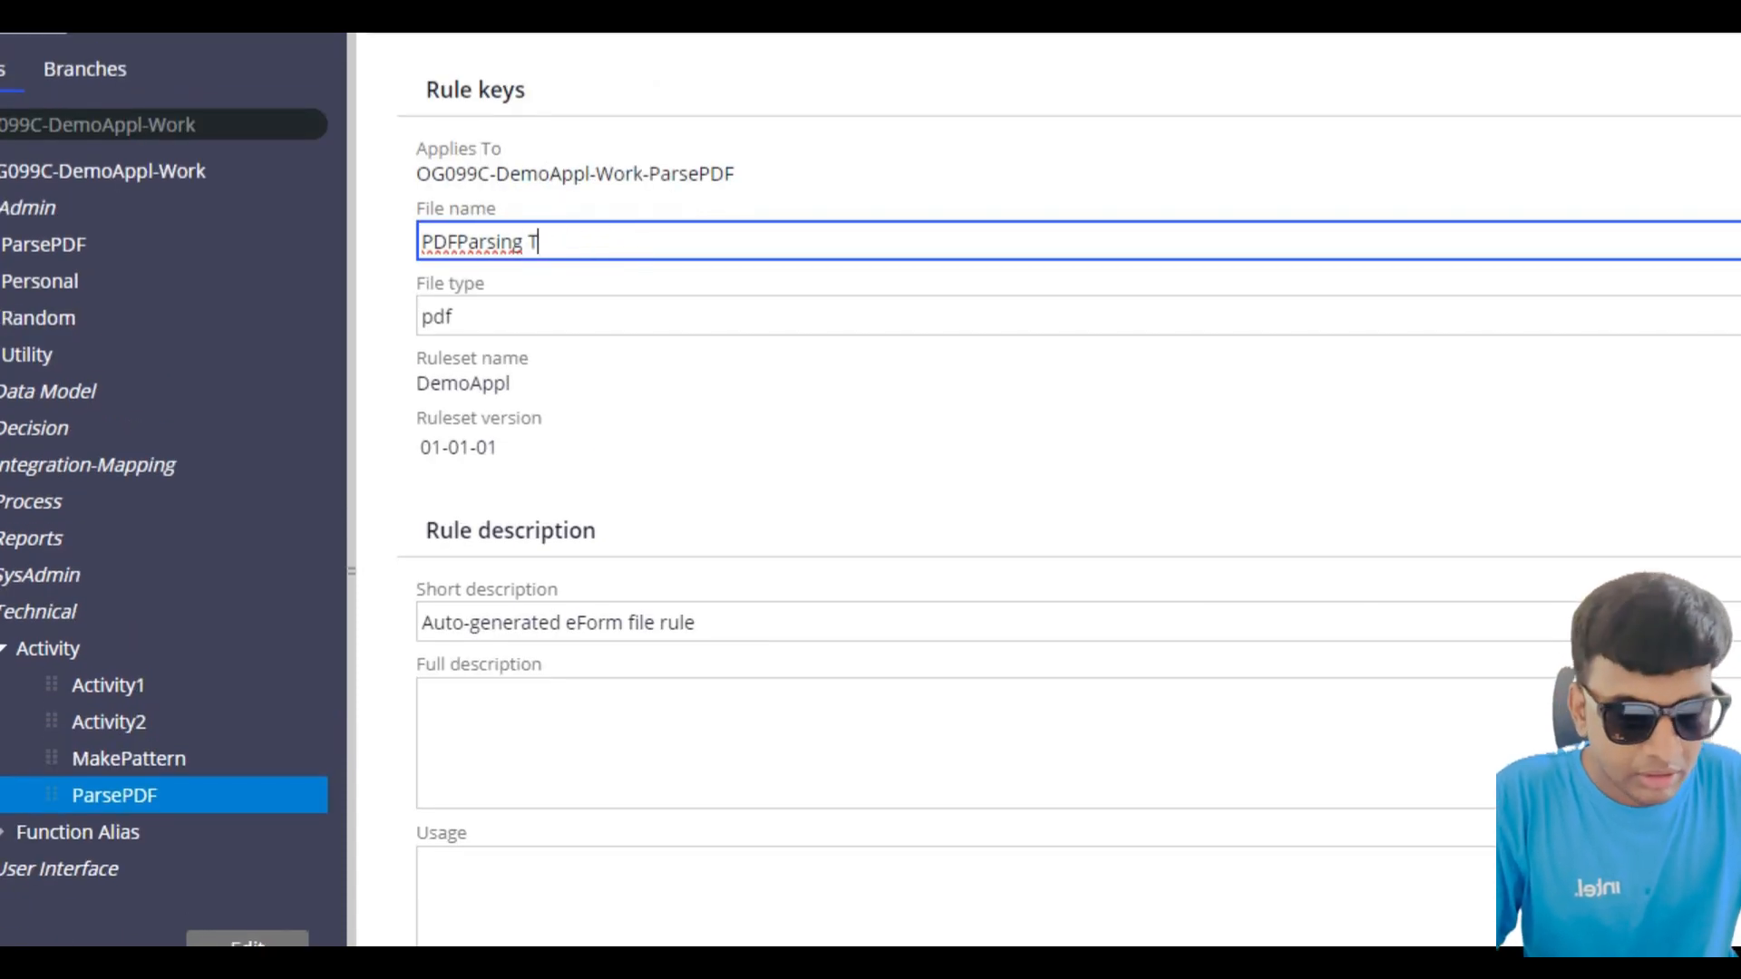
type("emplate")
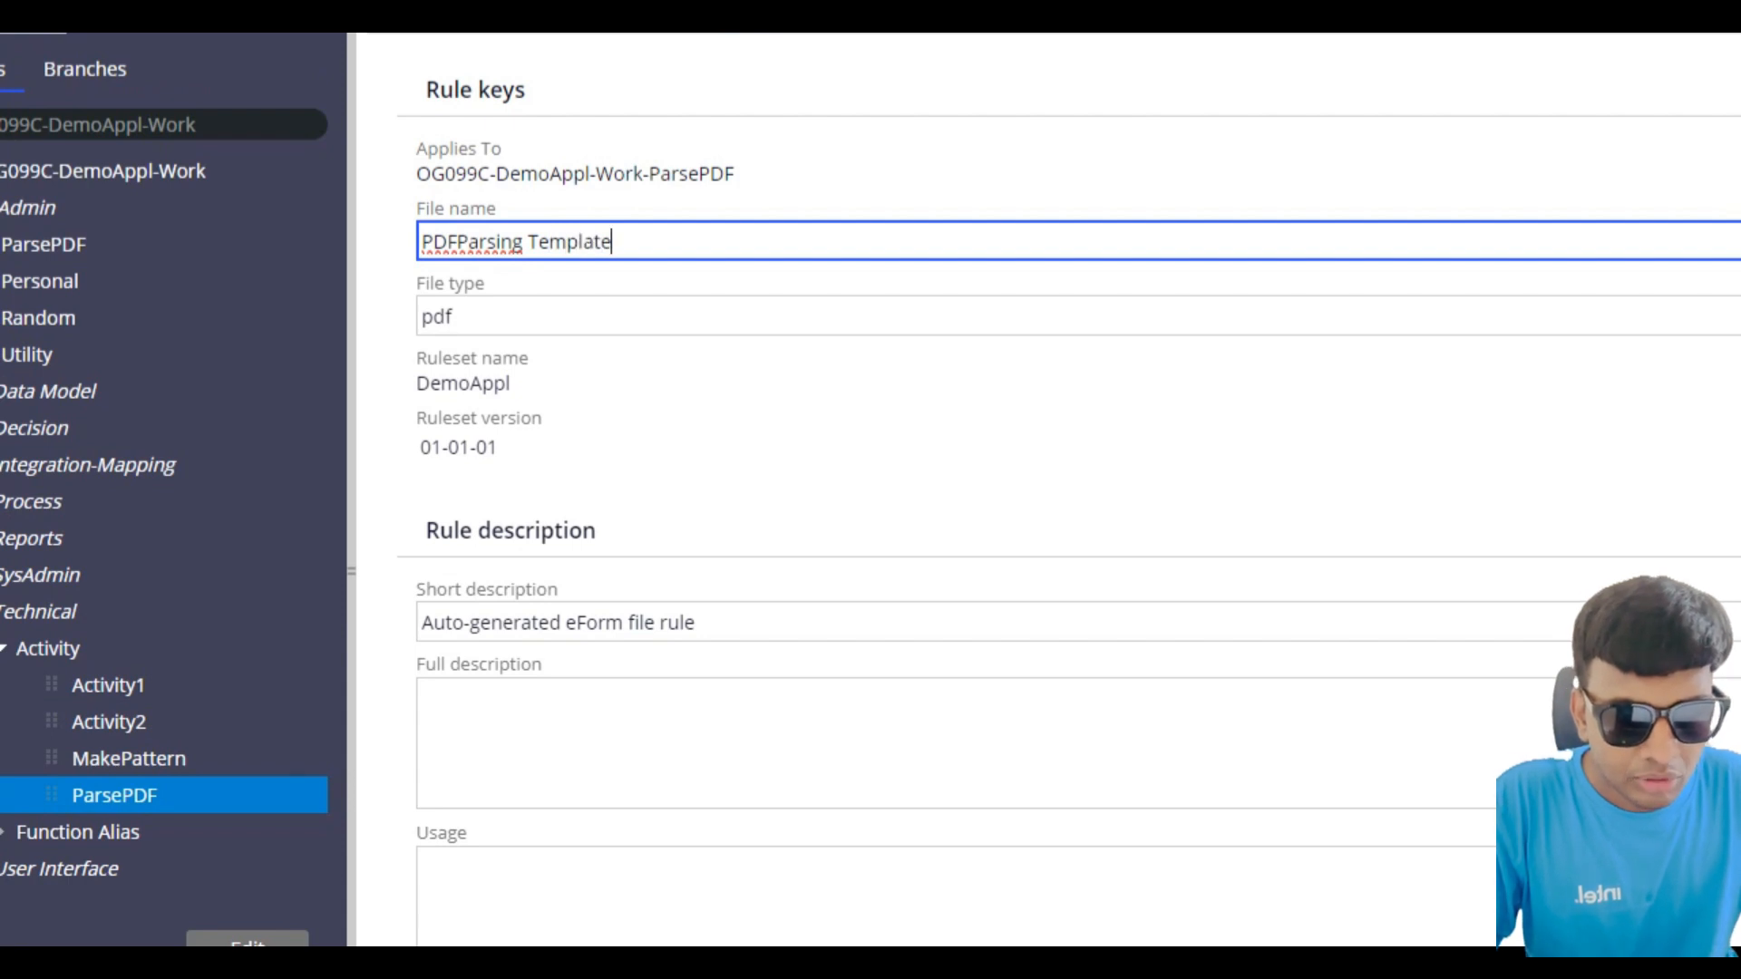
left_click(1043, 408)
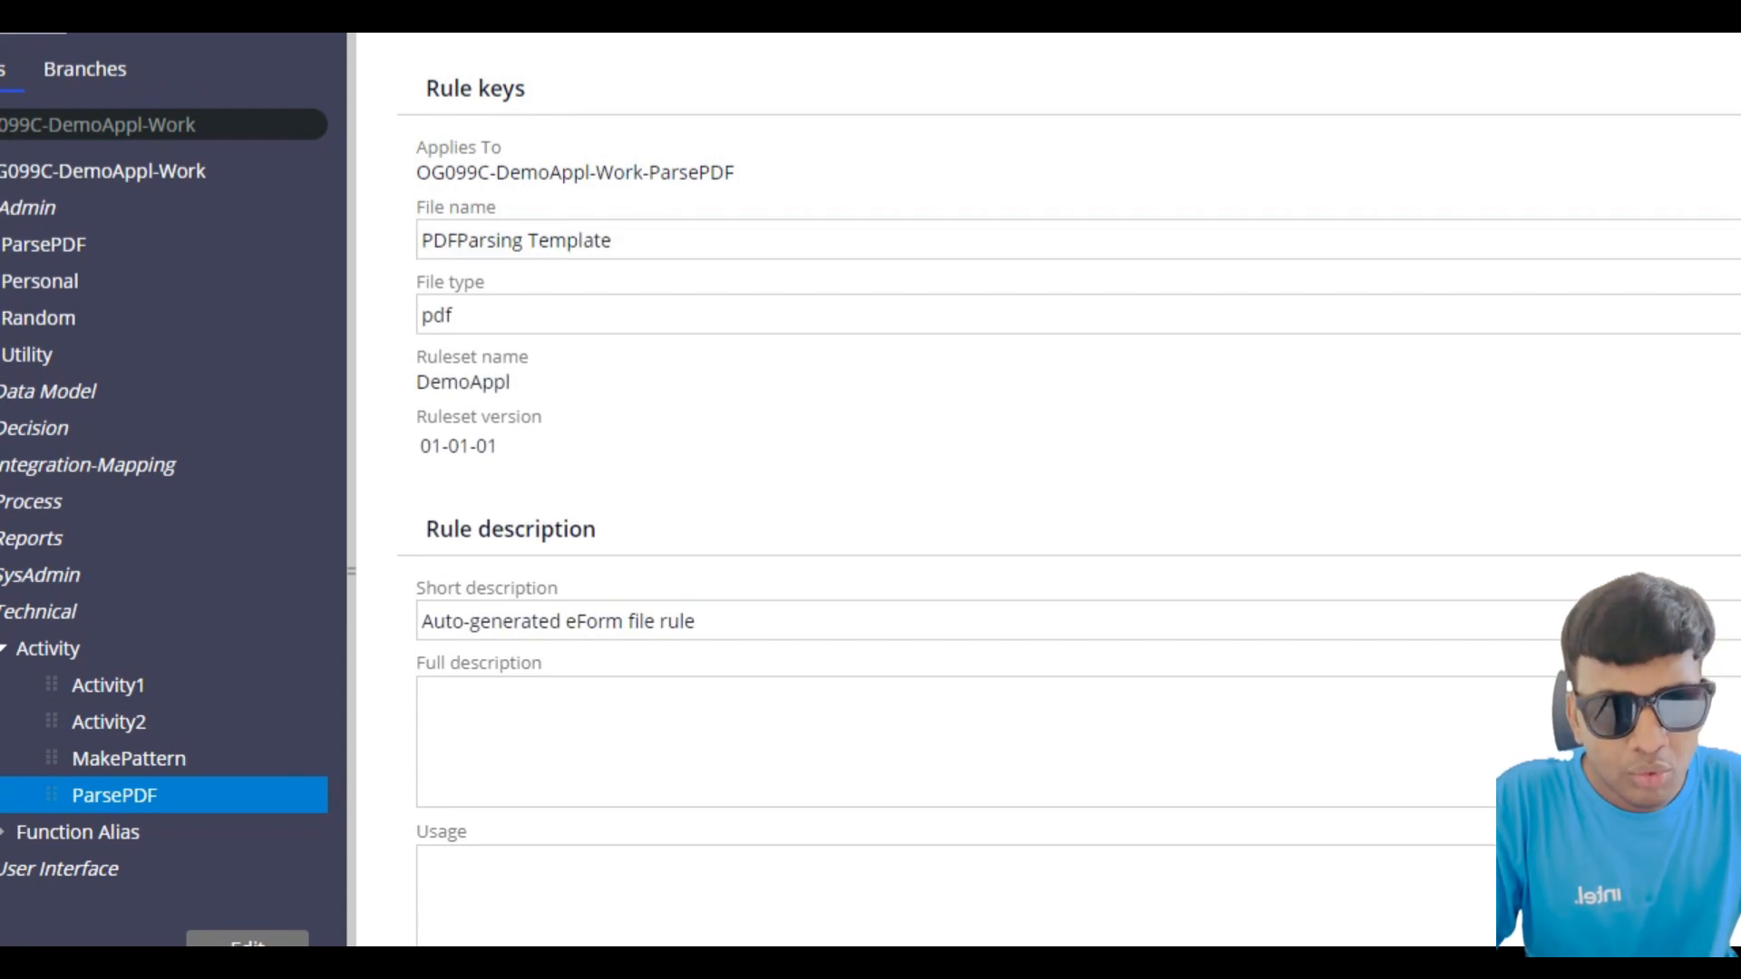
Step: Review and save the generated eForm file and map rules, and close the completed wizard
scroll(1043, 490, "down", 5)
scroll(1042, 472, "up", 5)
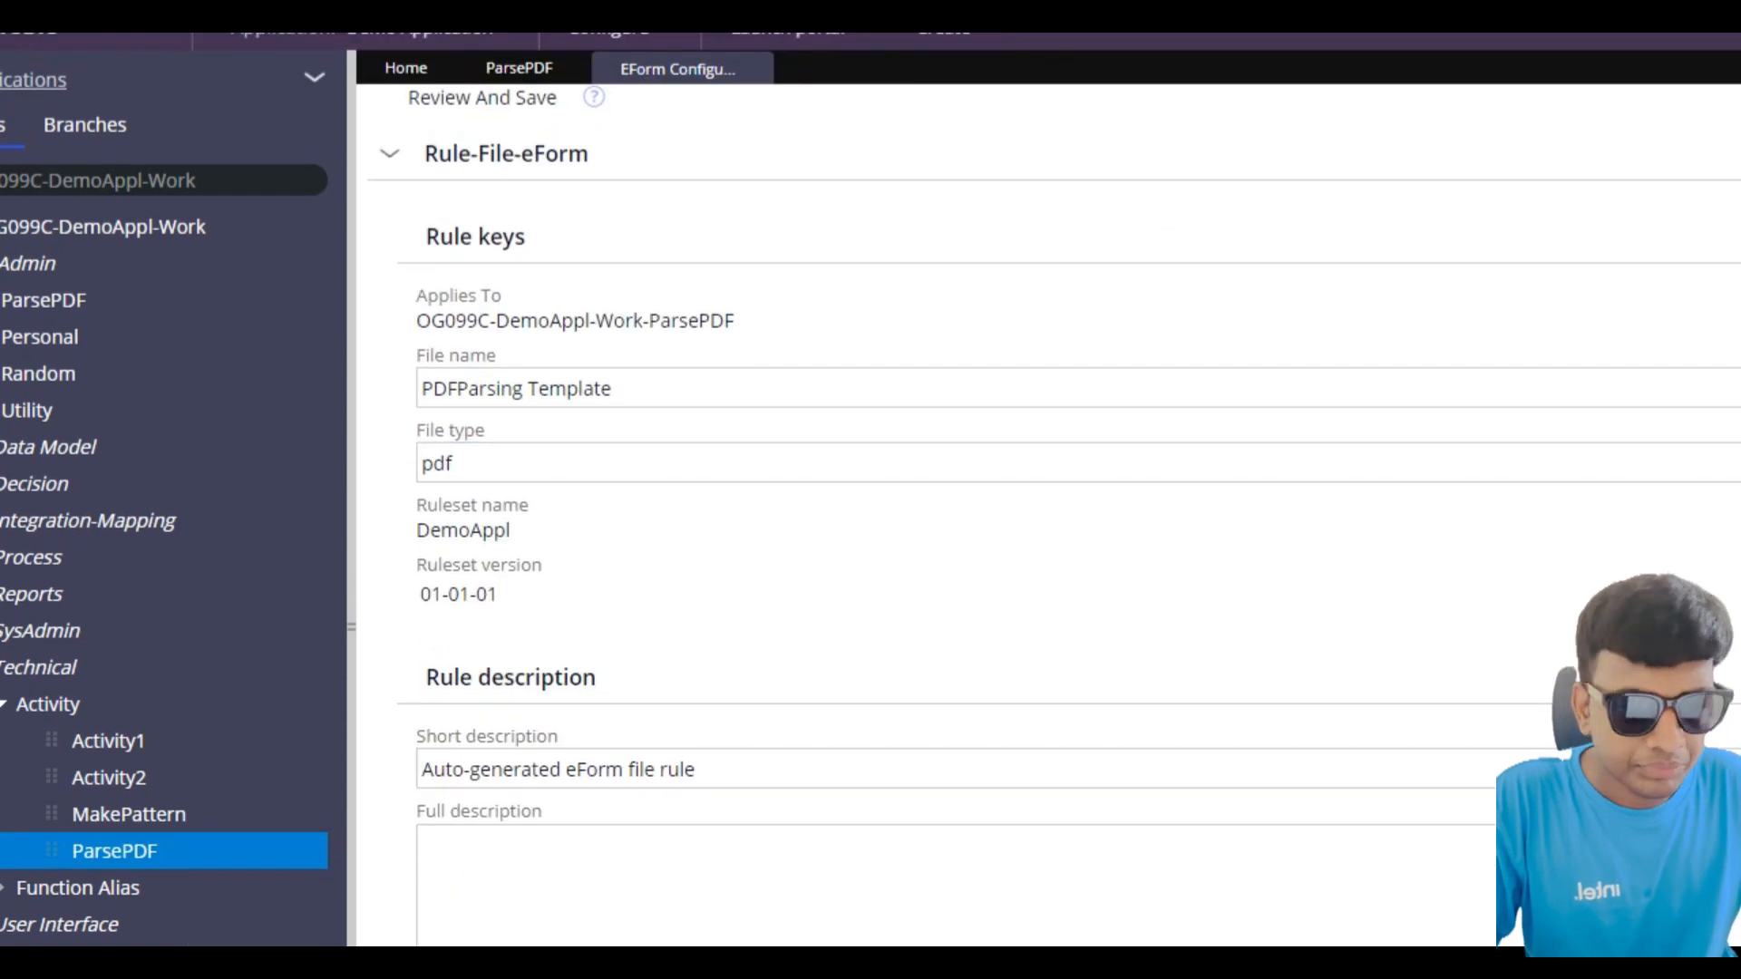
scroll(1043, 508, "down", 5)
scroll(1043, 490, "down", 5)
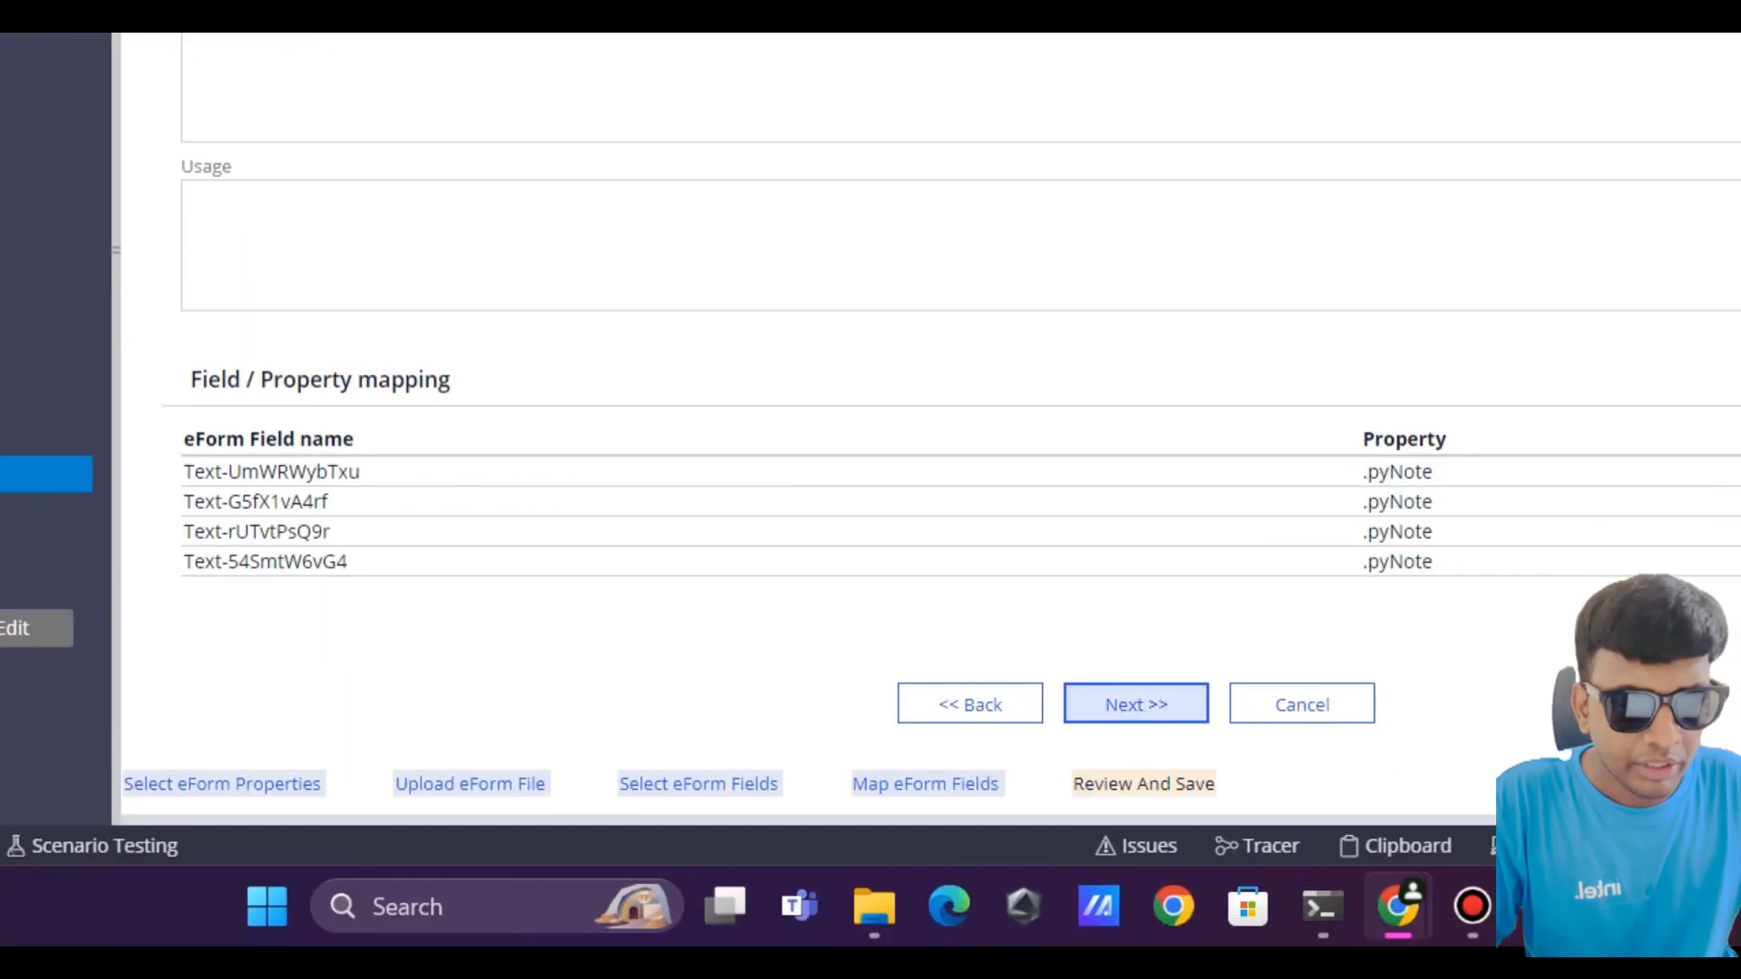
left_click(1371, 904)
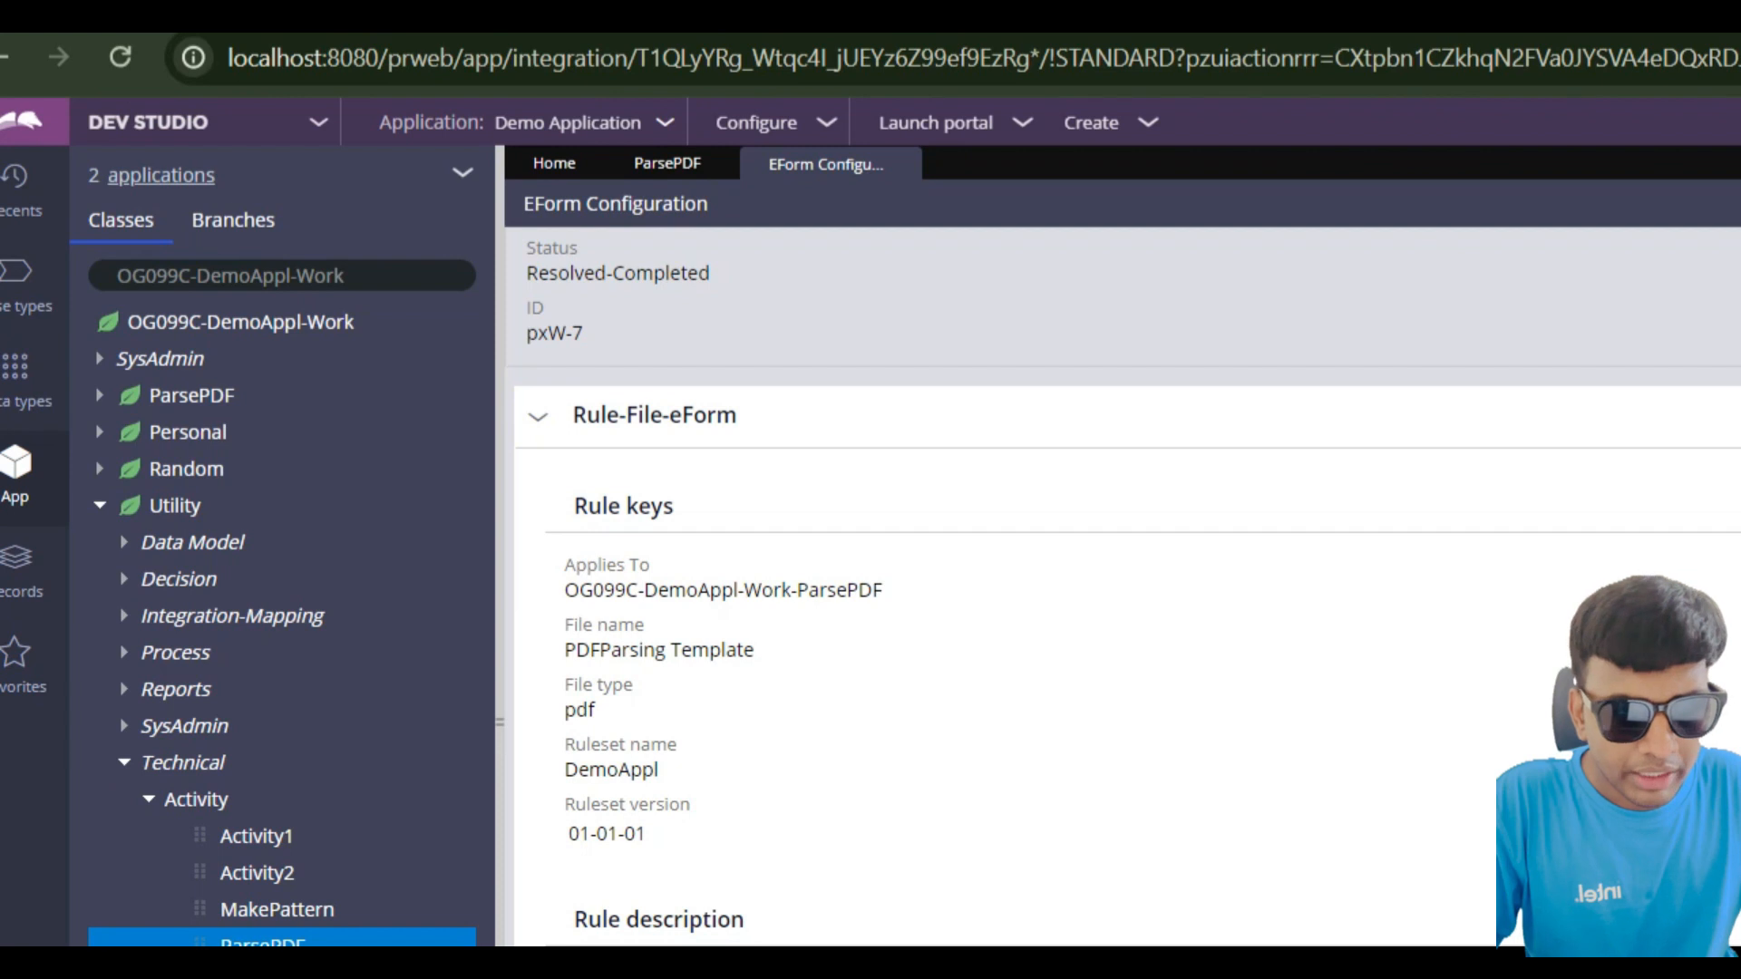
scroll(1124, 634, "down", 10)
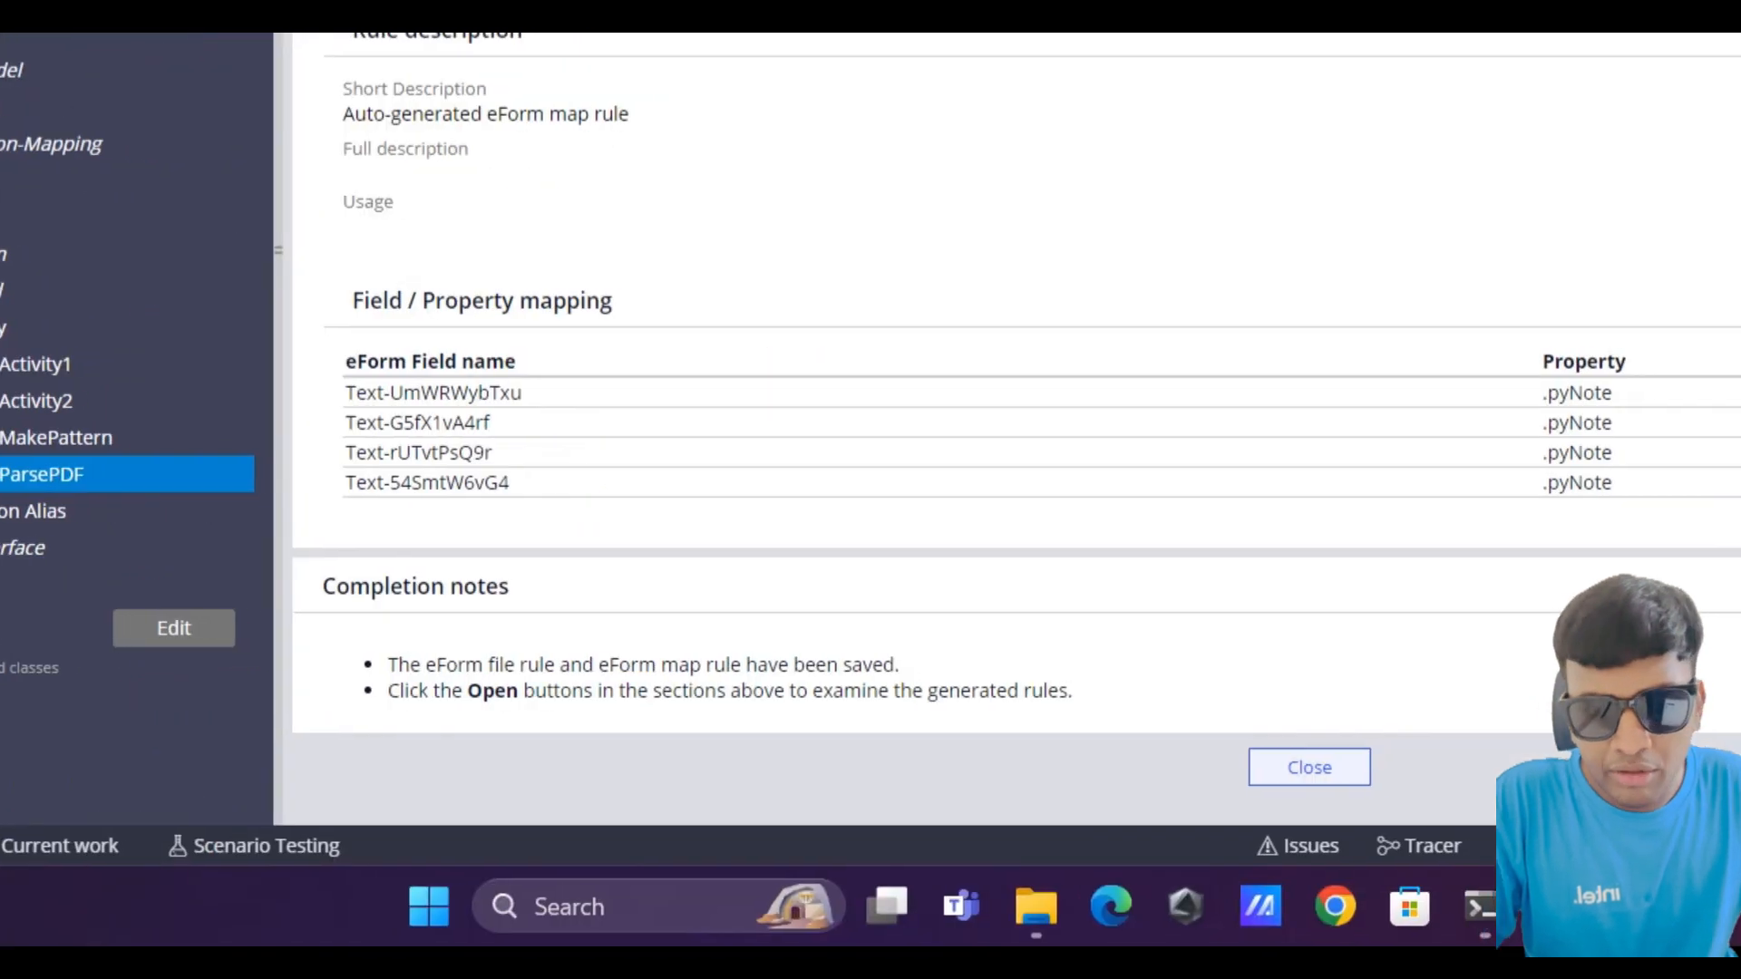
left_click(1309, 767)
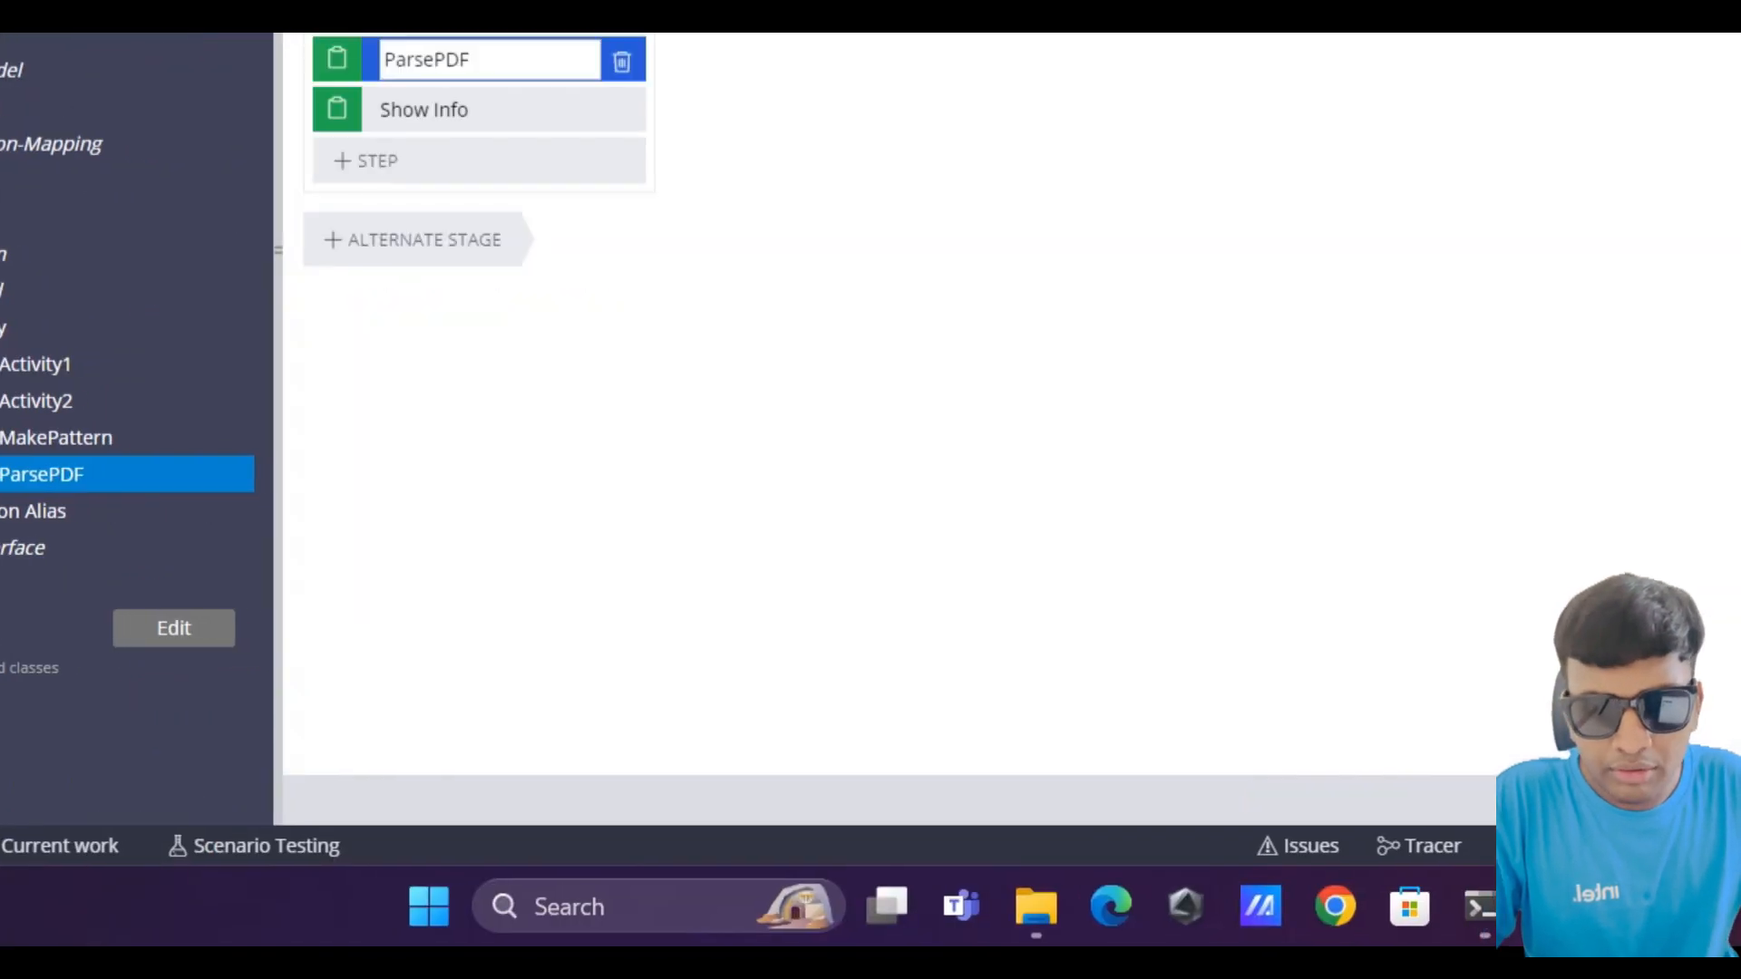
Step: Open the generated EForm File rule of the ParsePDF class from the Integration-Mapping records and list the Map eForm rules
left_click(53, 276)
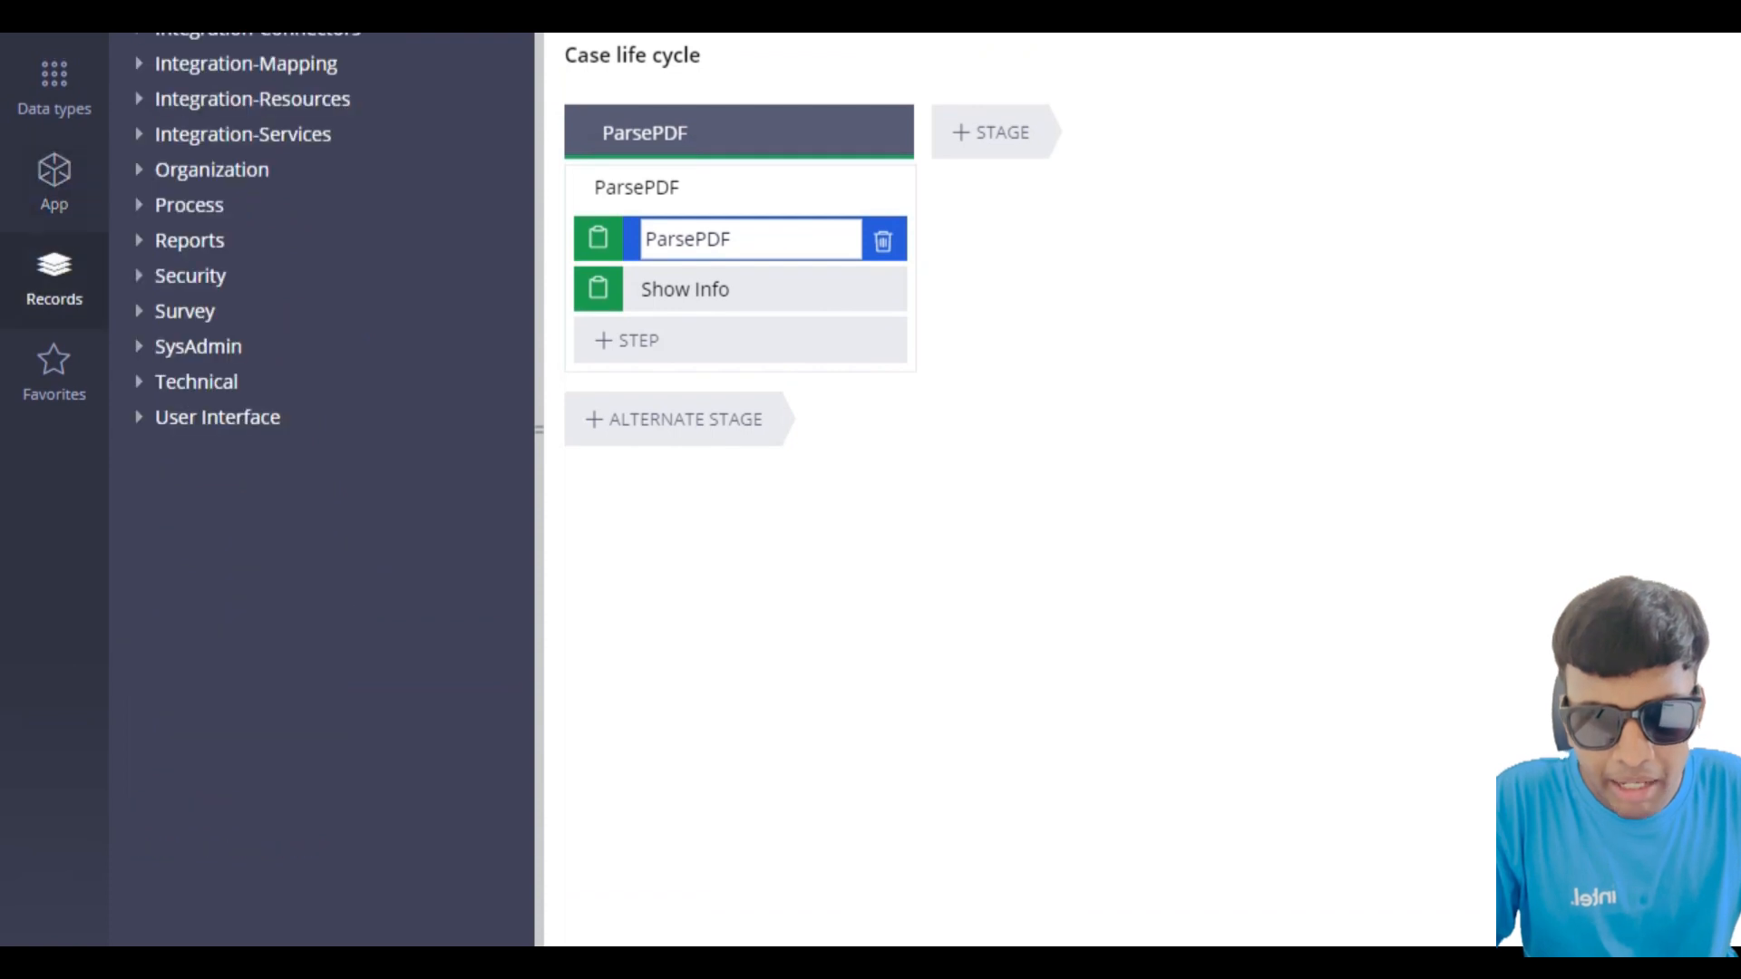
left_click(138, 267)
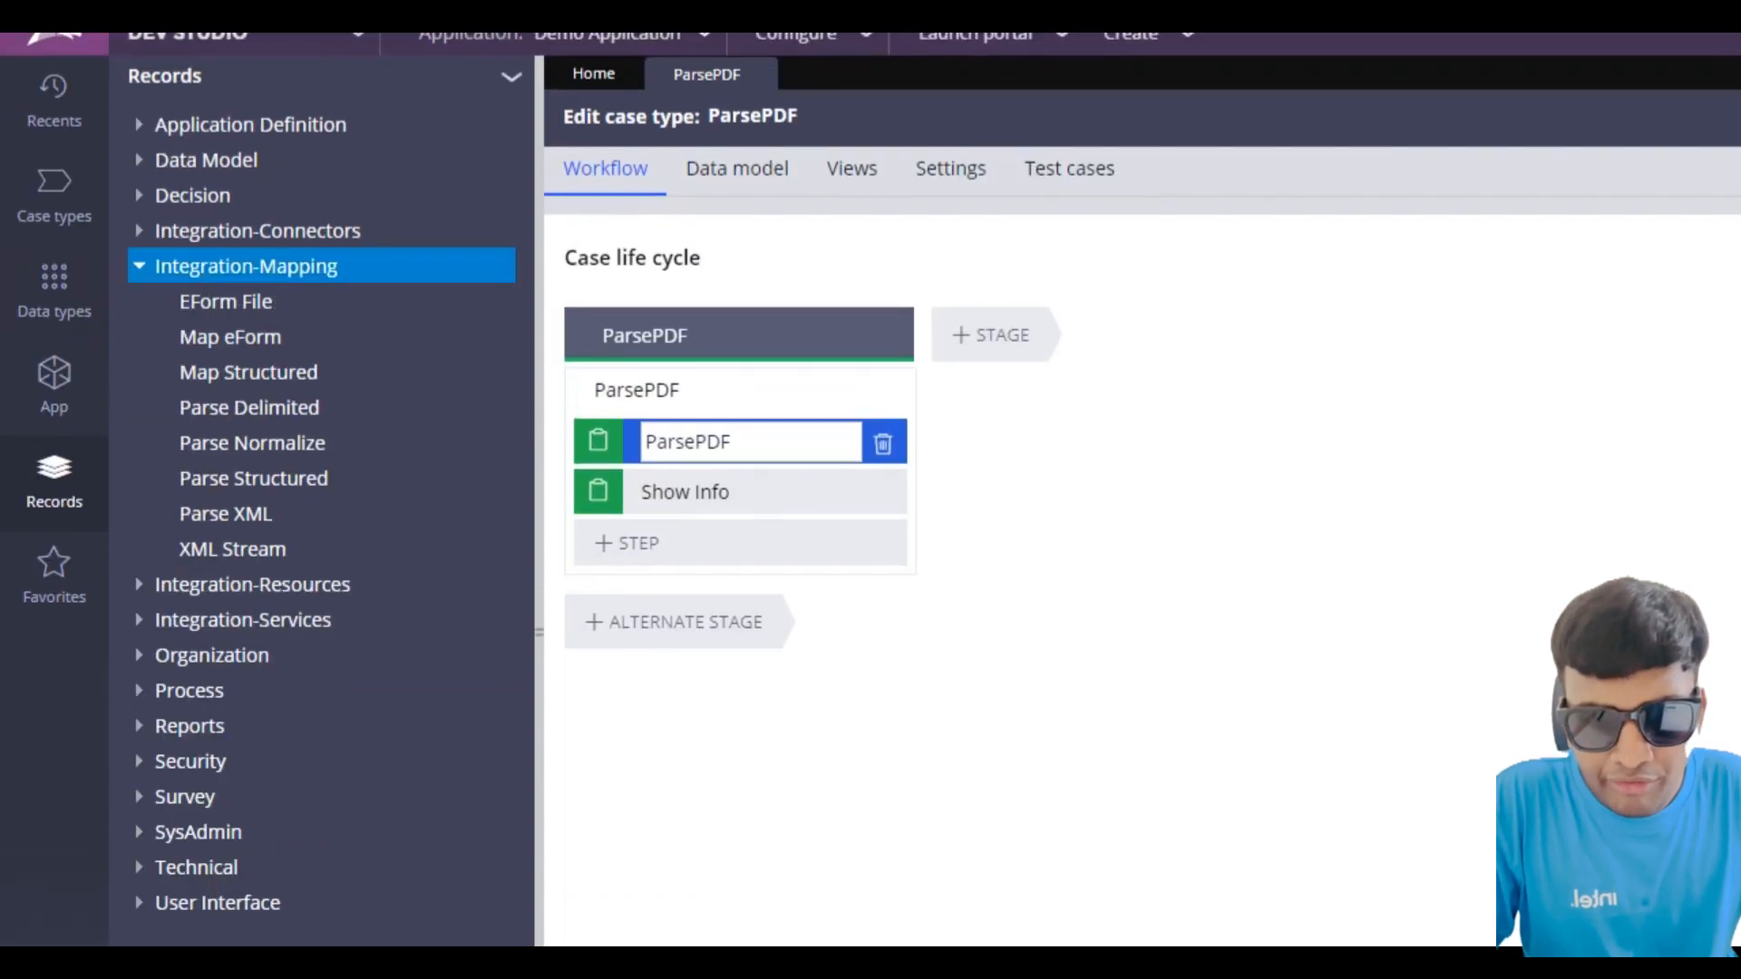
left_click(227, 304)
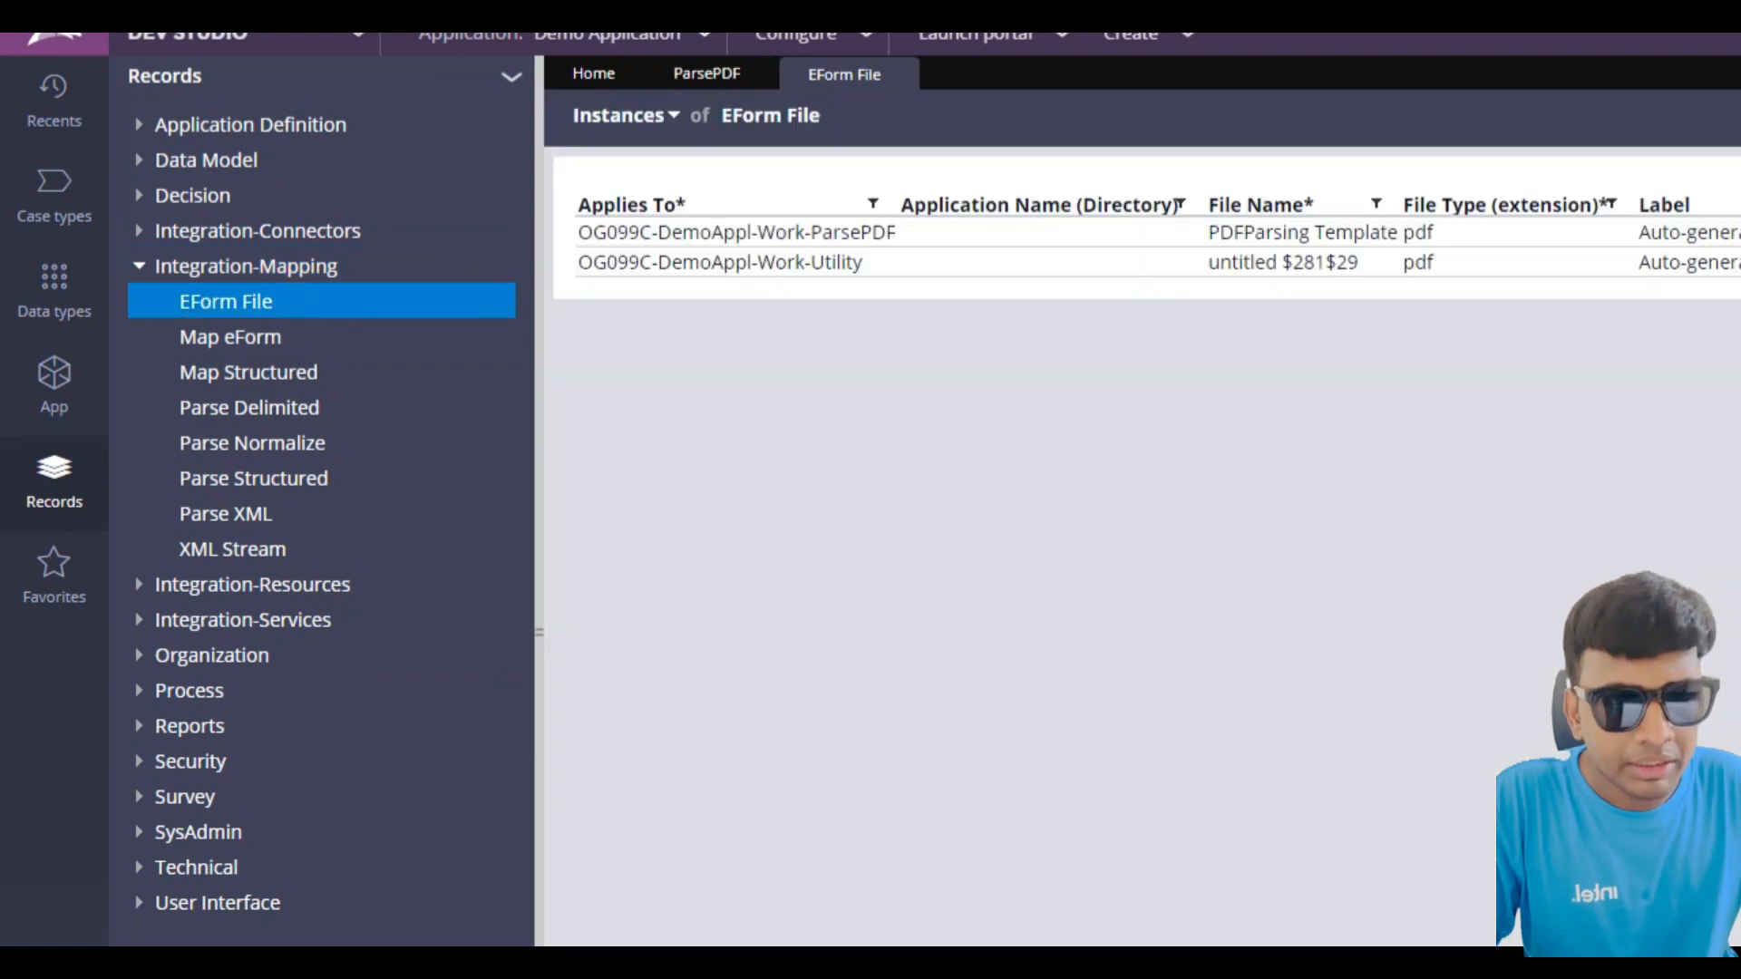
left_click(737, 233)
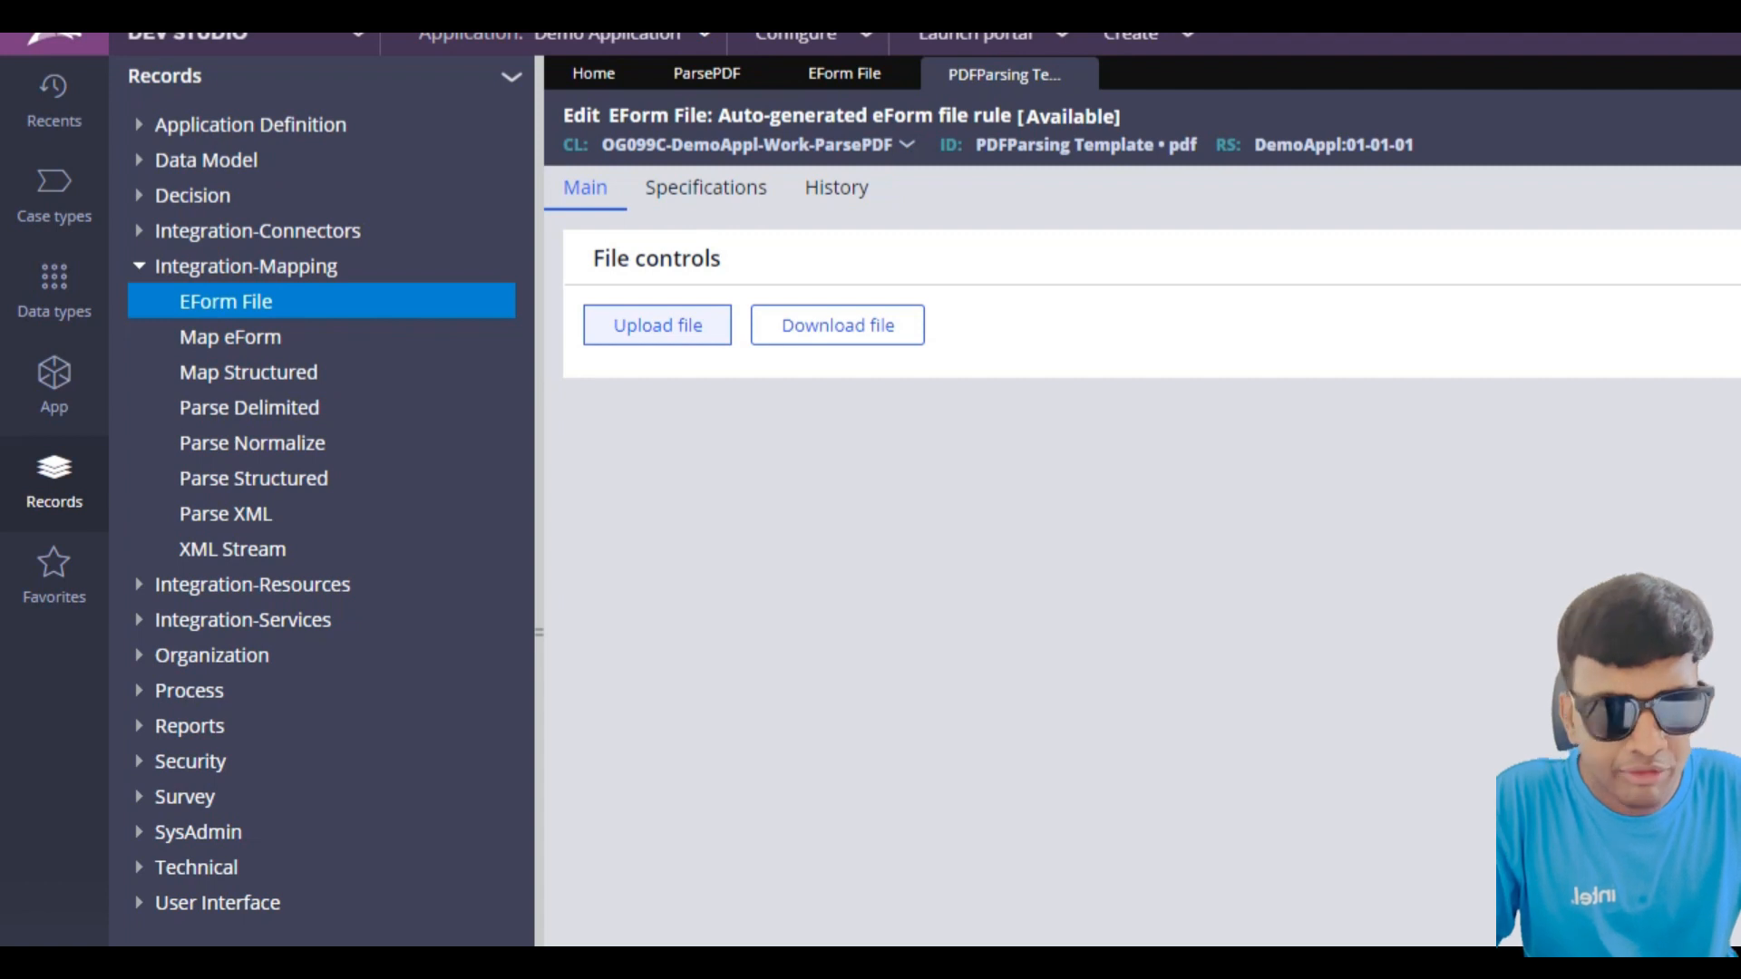
left_click(230, 337)
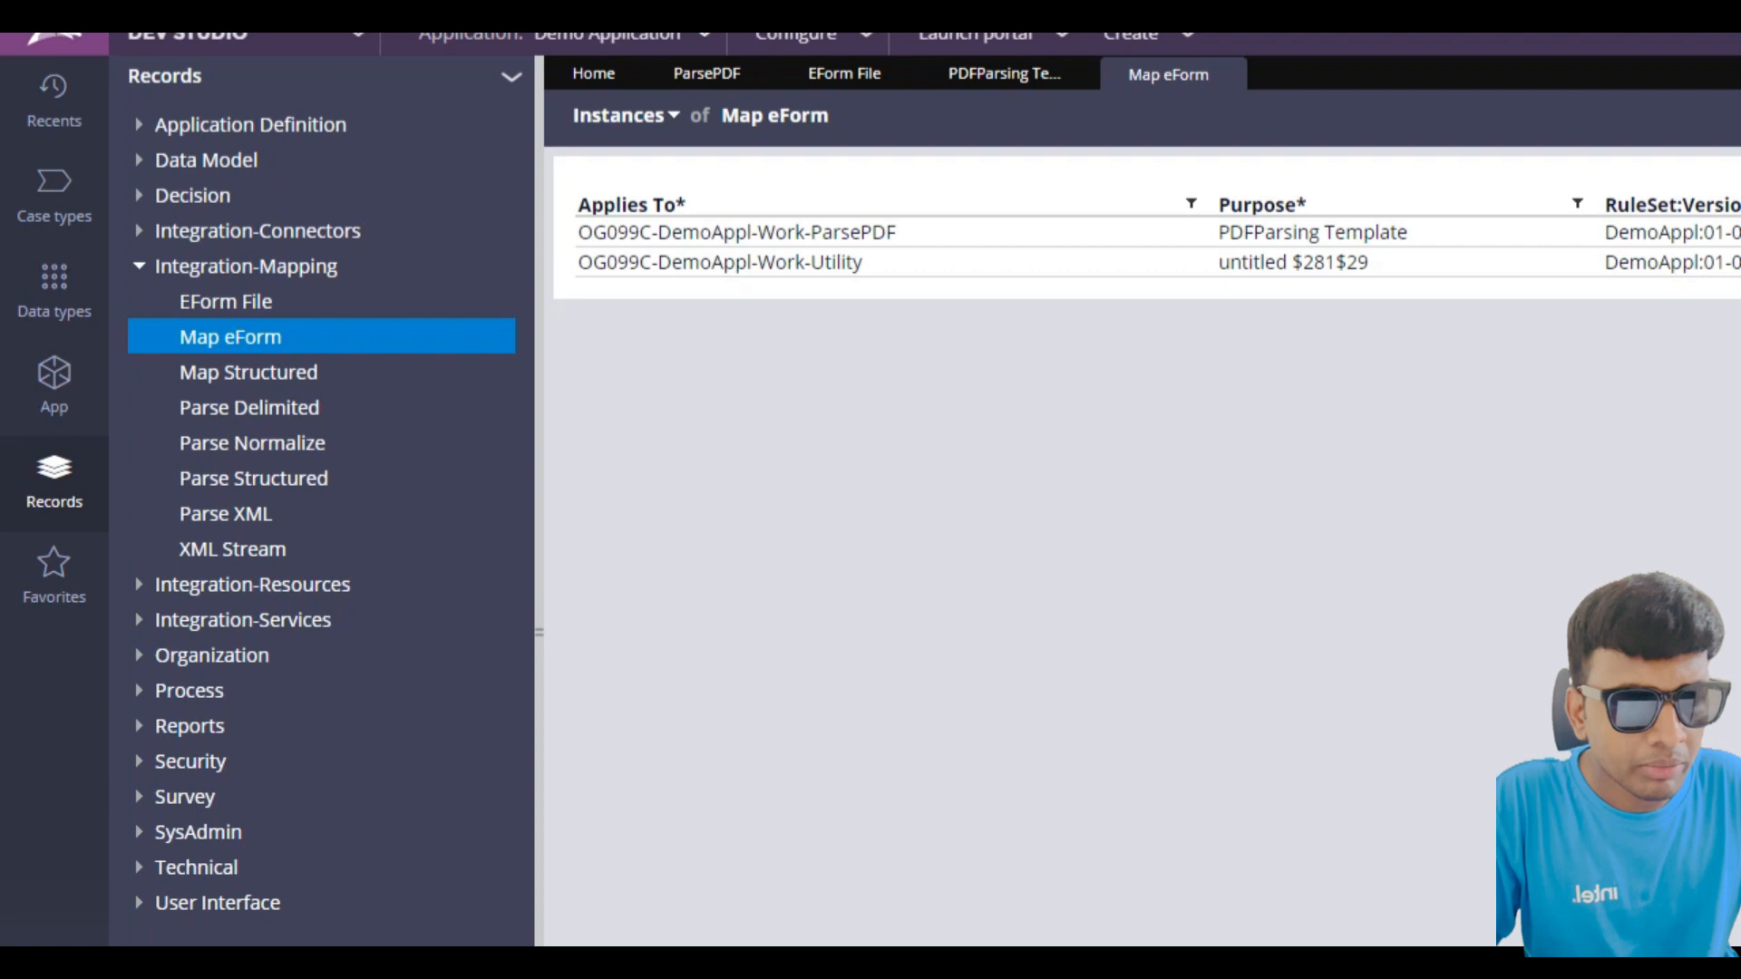
Step: Open the PDFParsing Template Map eForm rule of the ParsePDF class and map its first field to .FirstName
left_click(737, 233)
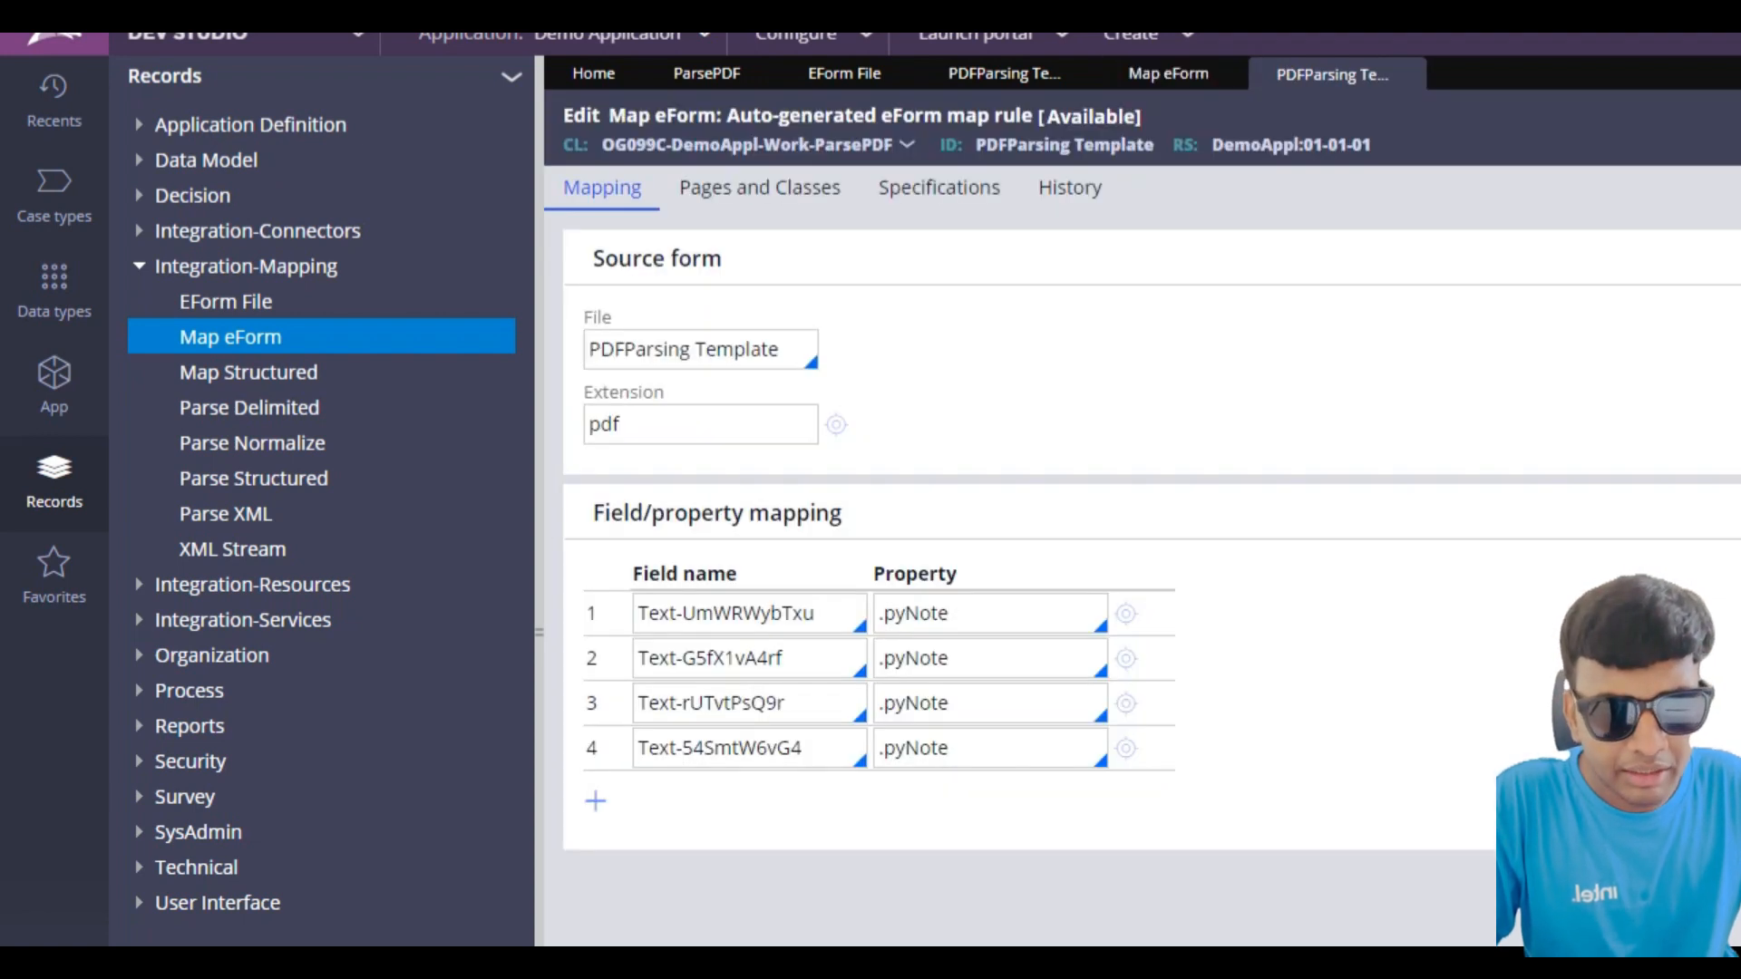
double_click(1003, 614)
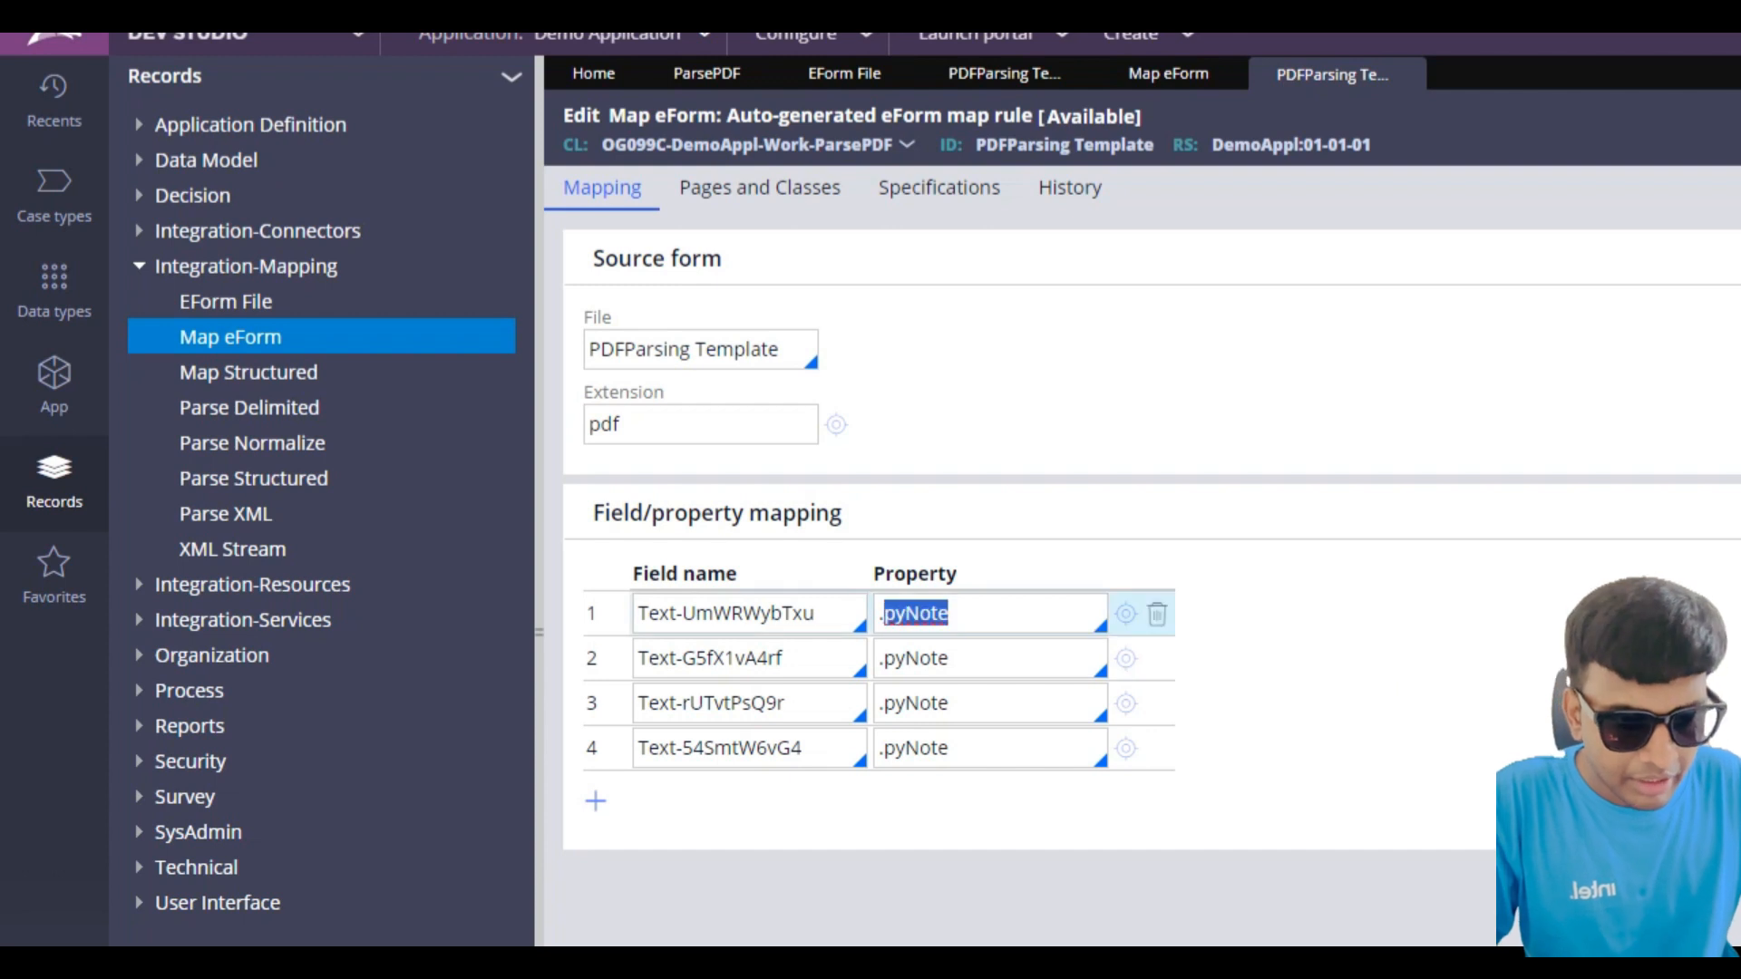
key("BackSpace")
key("Down")
key("Down")
key("Return")
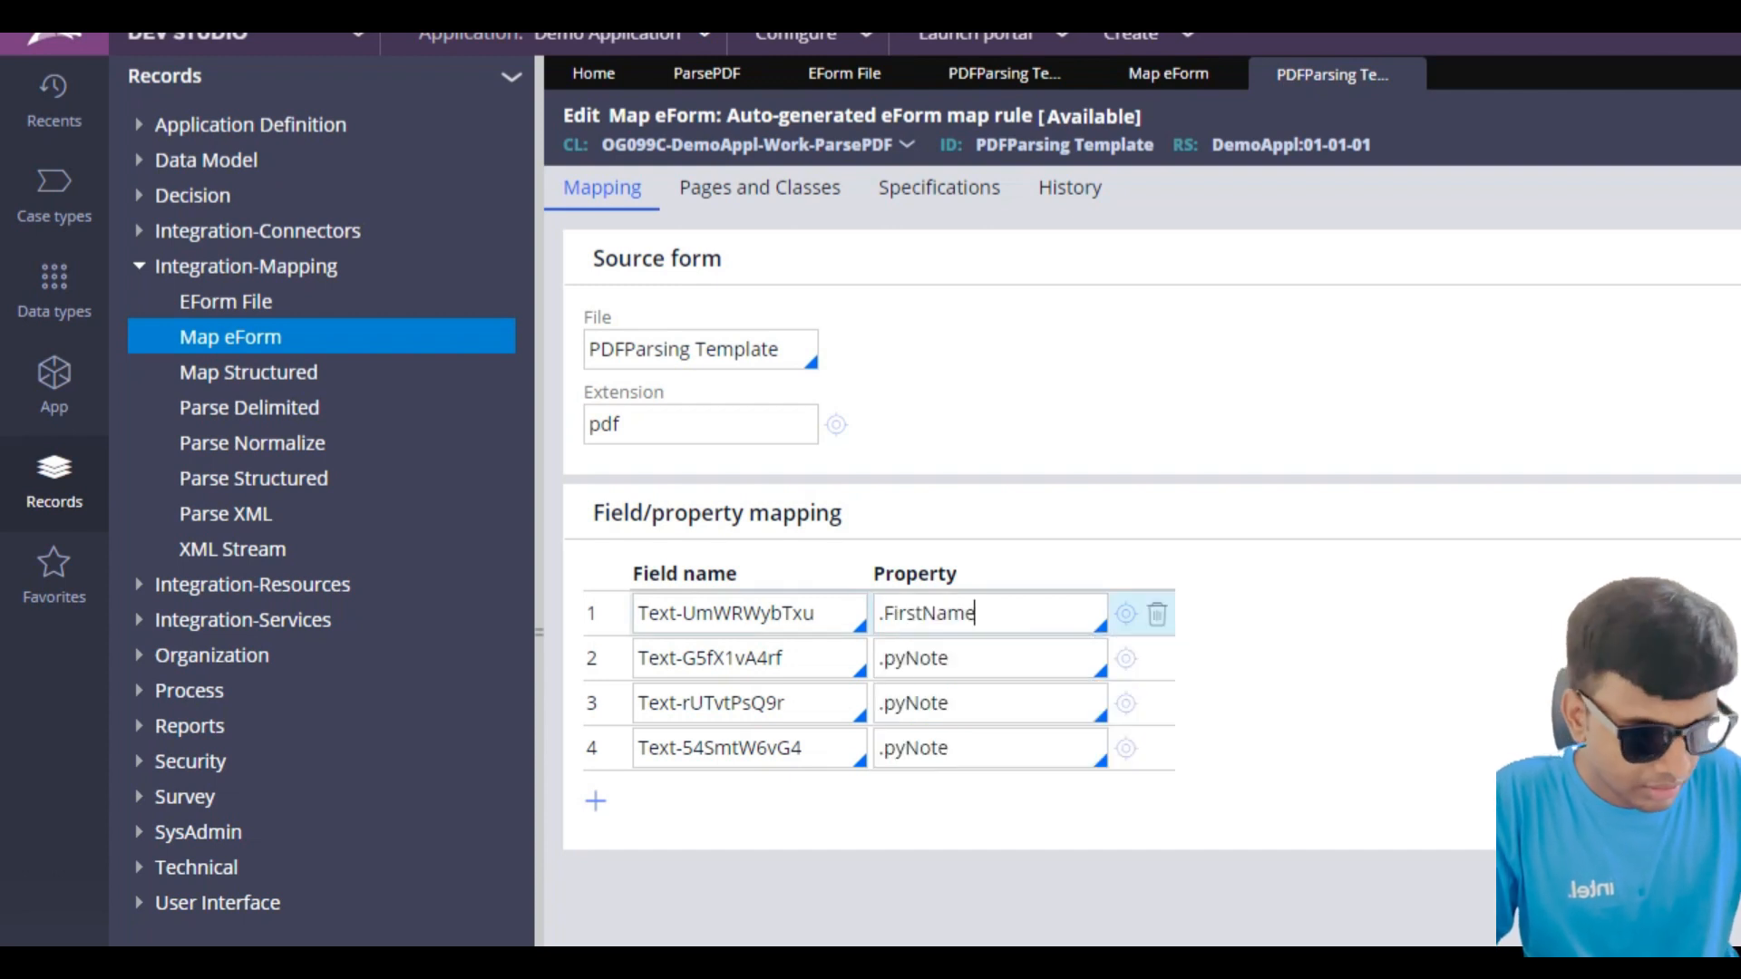
Step: Map the second form field, Text-G5fX1vA4rf, to the .LastName property
double_click(991, 659)
key("BackSpace")
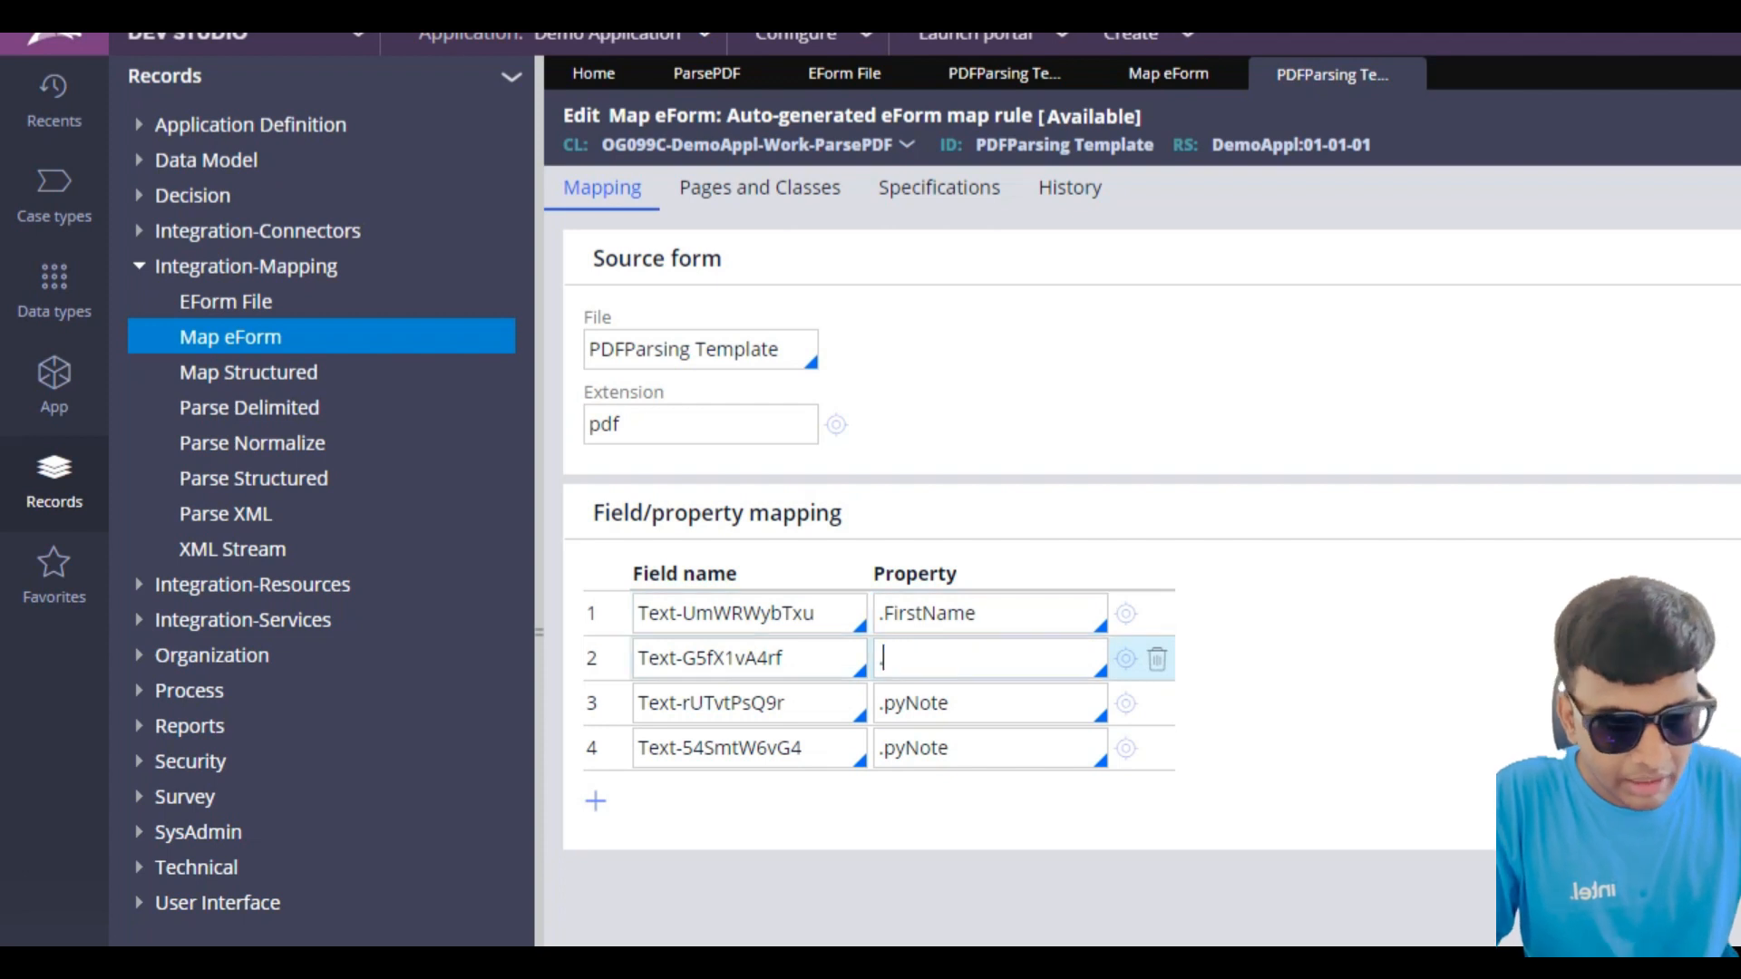
key("Down")
key("Down")
key("Down")
key("Return")
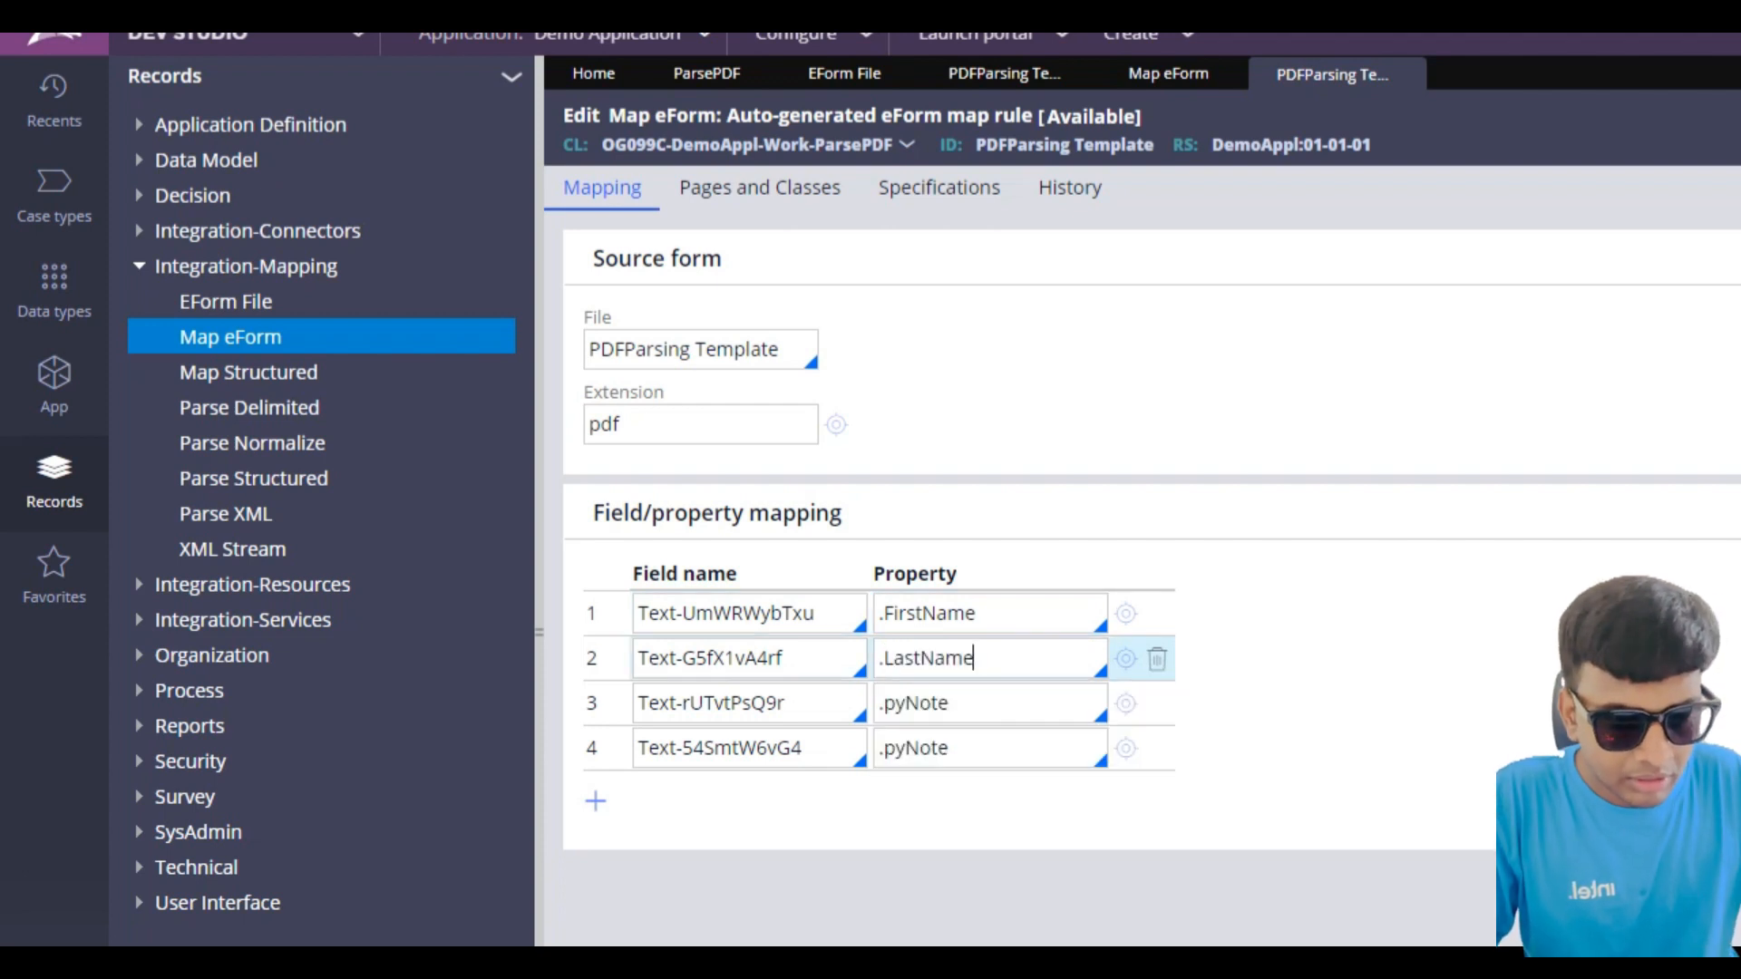
Step: Map the third form field, Text-rUTvtPsQ9r, to the .Phone property
left_click(990, 703)
key("BackSpace")
key("BackSpace")
key("BackSpace")
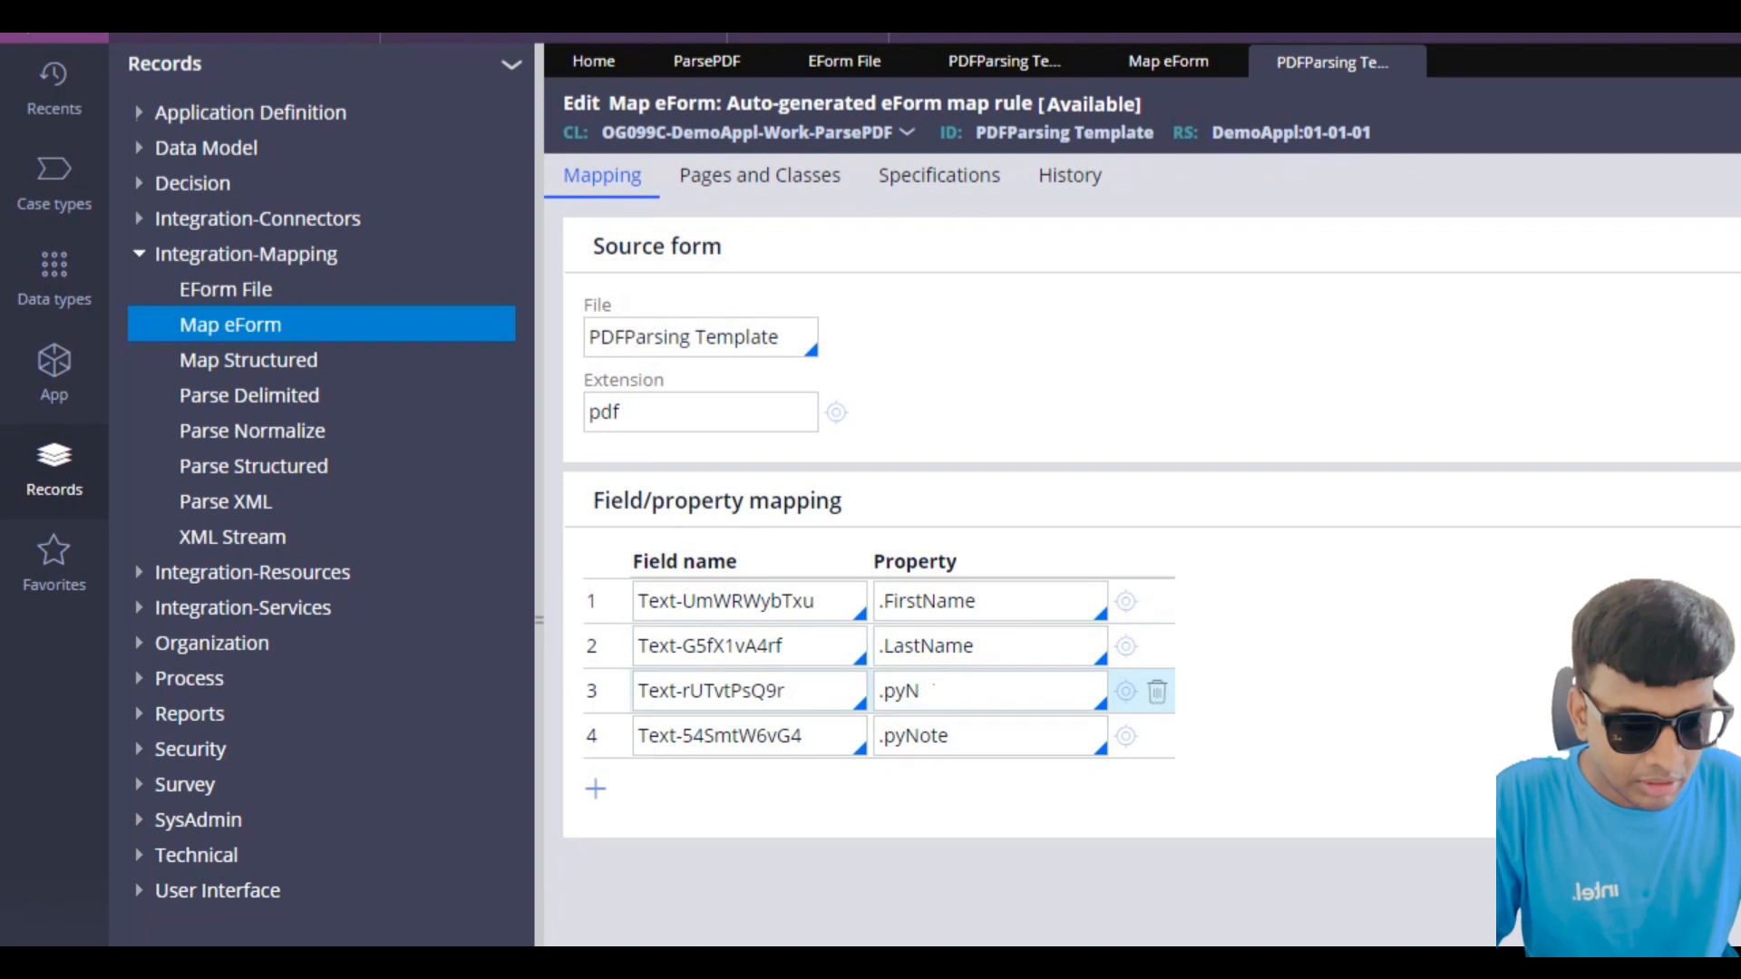
key("Down")
key("Down")
key("Down")
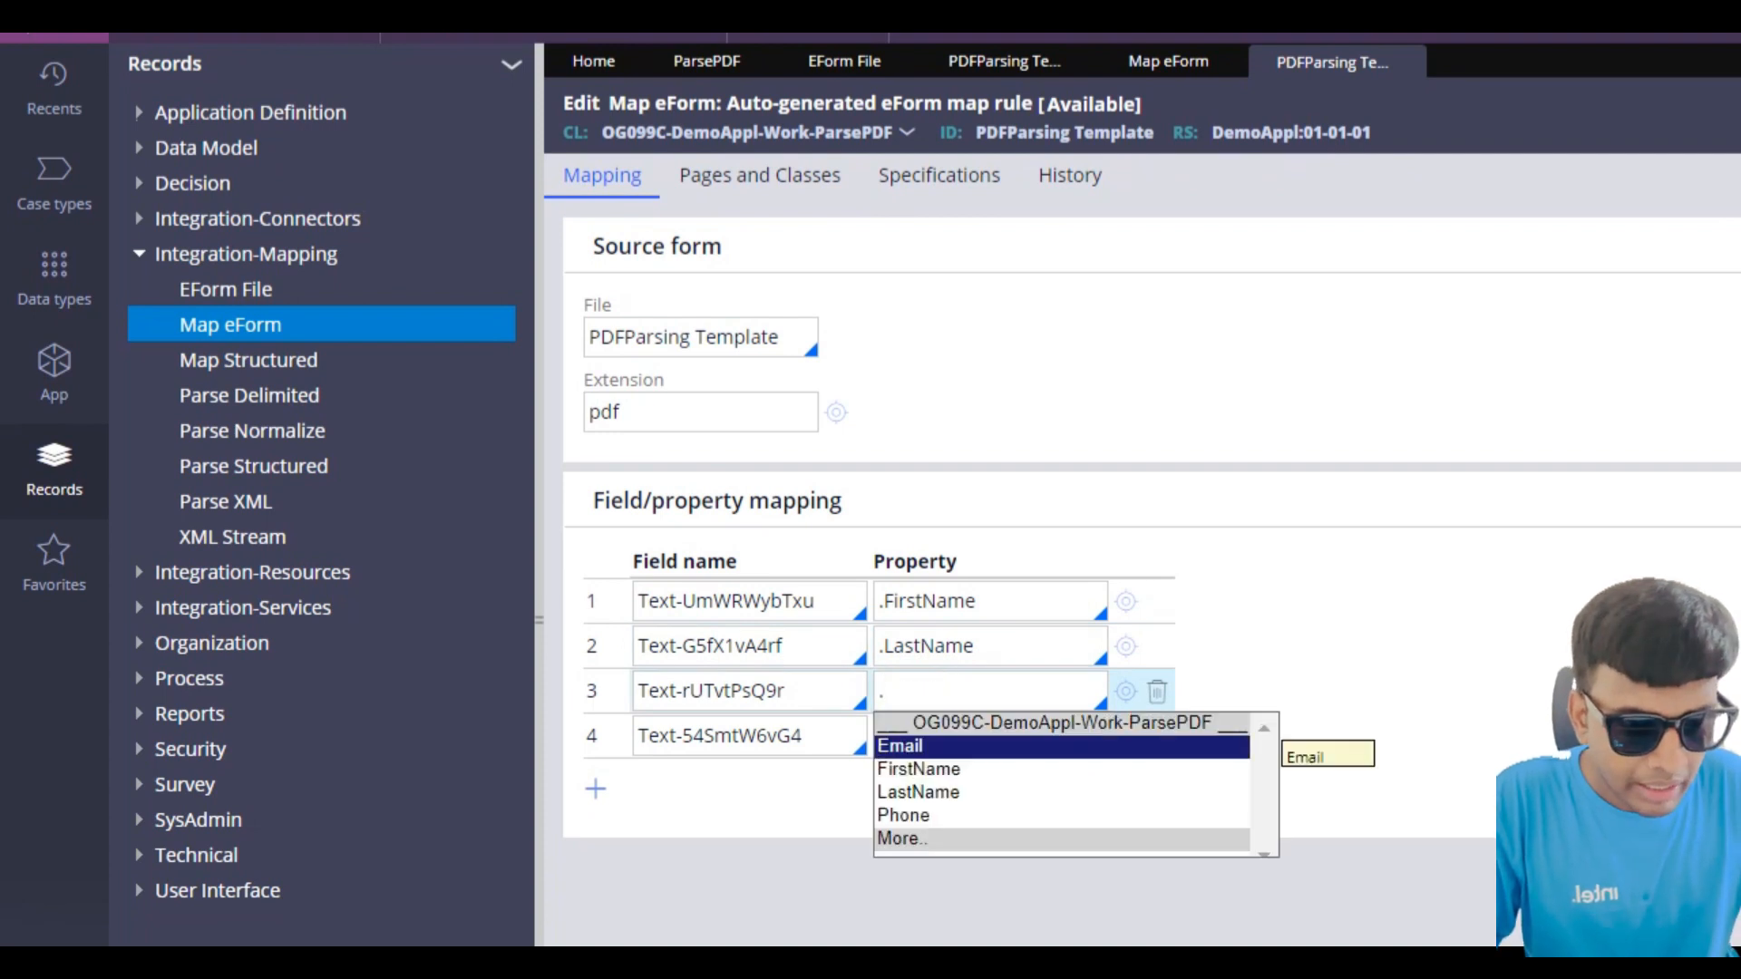
key("Down")
key("Return")
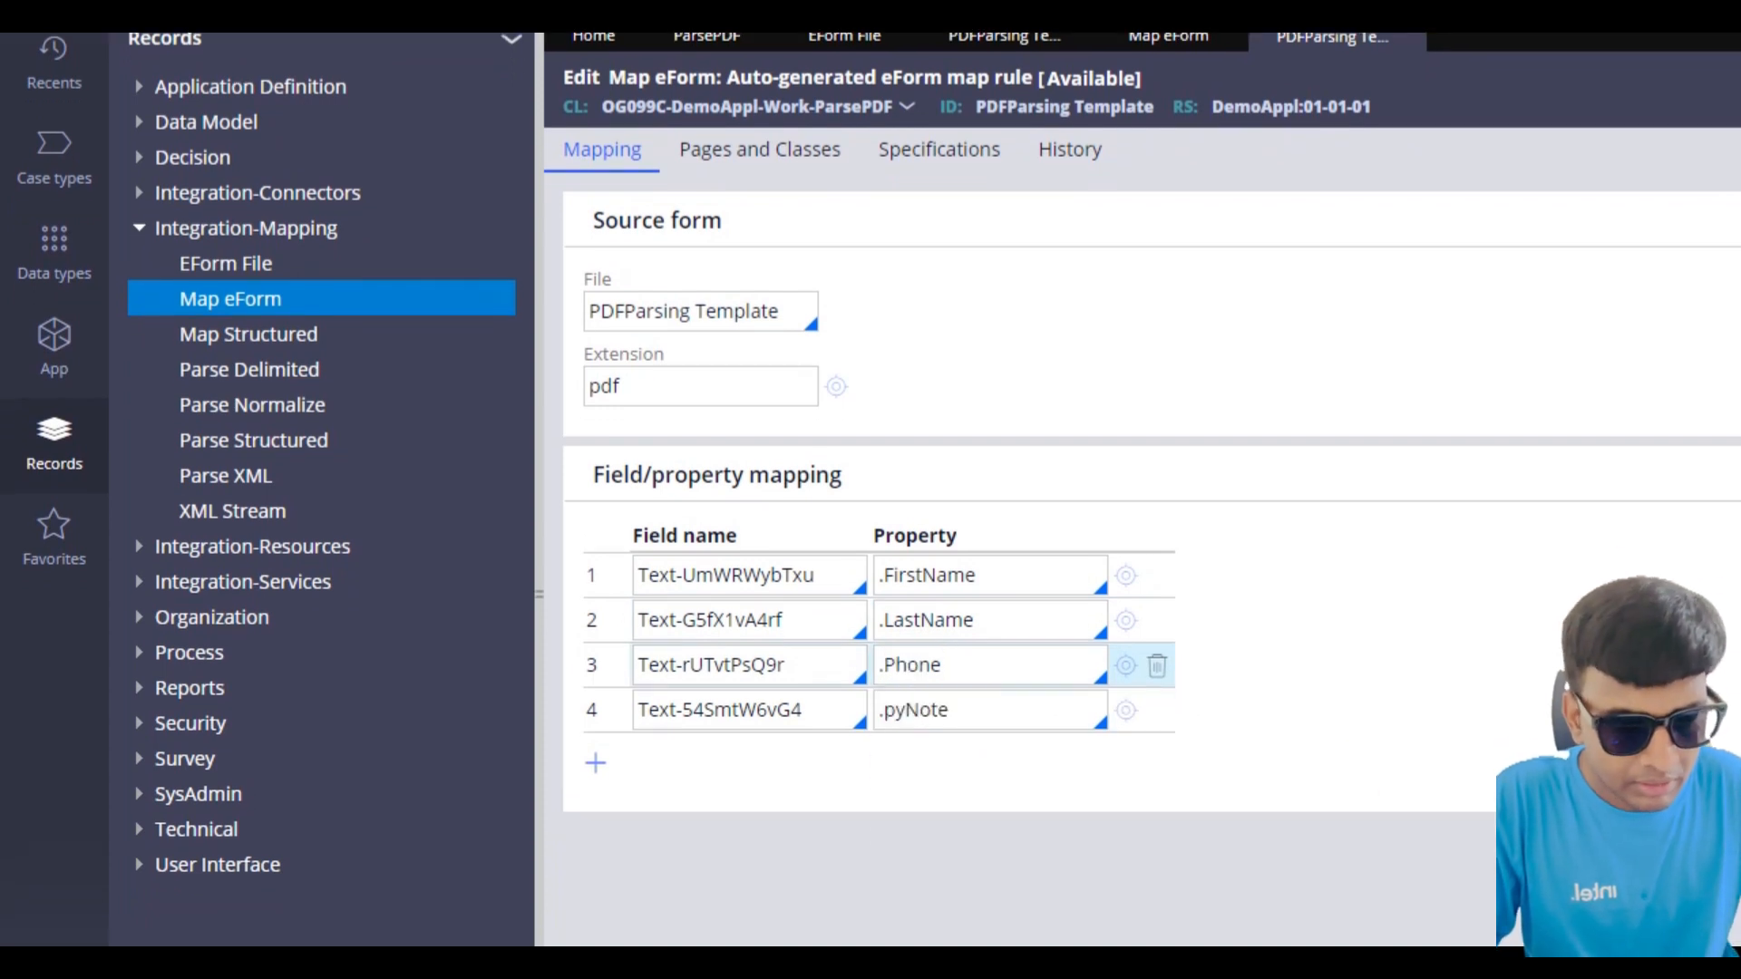
Step: Map the fourth form field, Text-54SmtW6vG4, to the .Email property
left_click(961, 735)
key("BackSpace")
key("BackSpace")
key("BackSpace")
key("BackSpace")
key("BackSpace")
key("BackSpace")
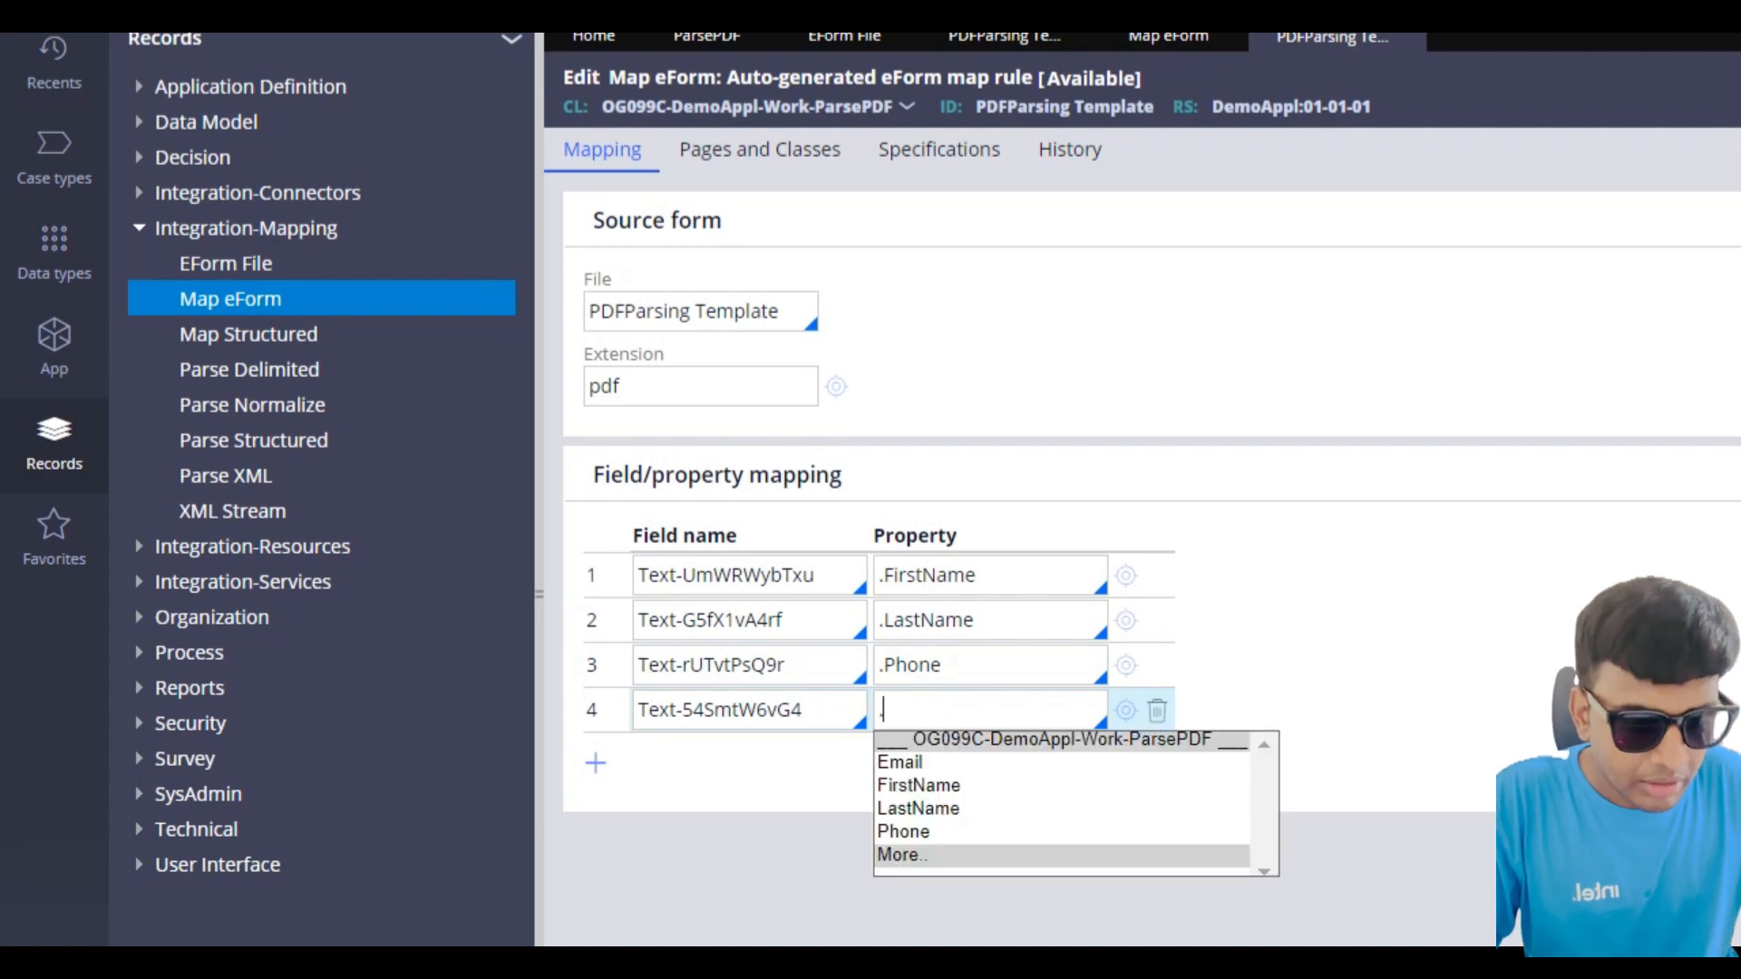
key("Down")
key("Down")
key("Down")
key("Up")
key("Up")
key("Return")
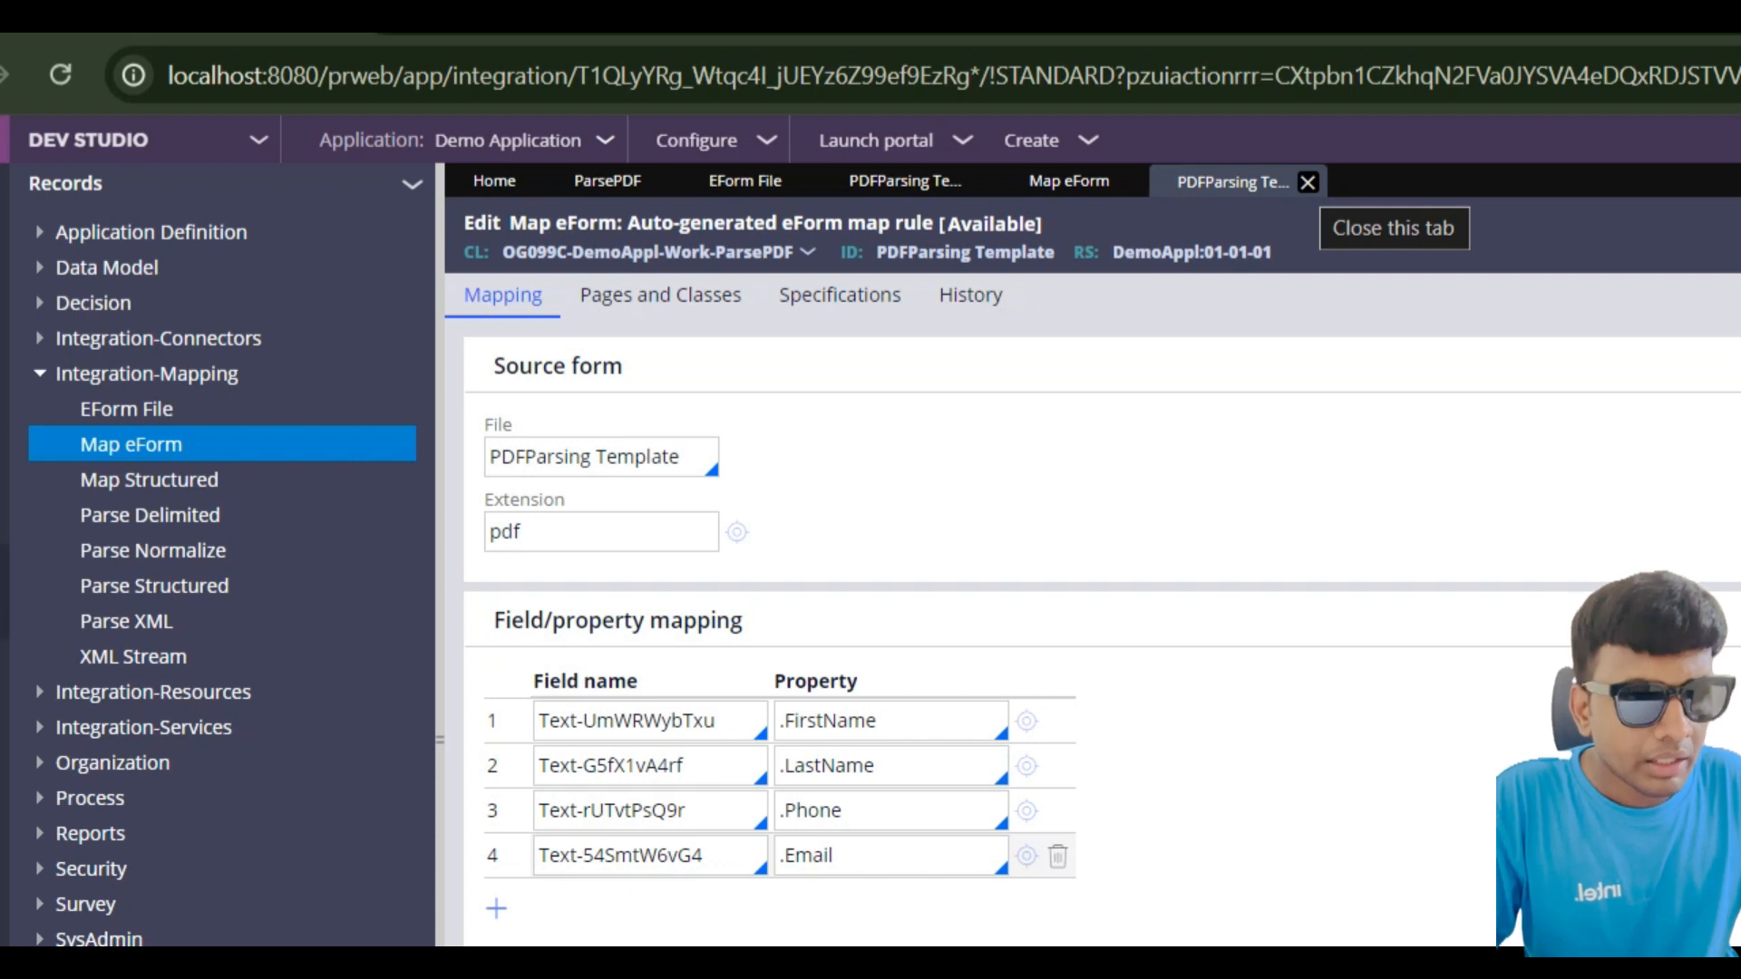
Step: Close the map rule, the Map eForm instance list and the PDFParsing Template eForm file rule
left_click(1307, 182)
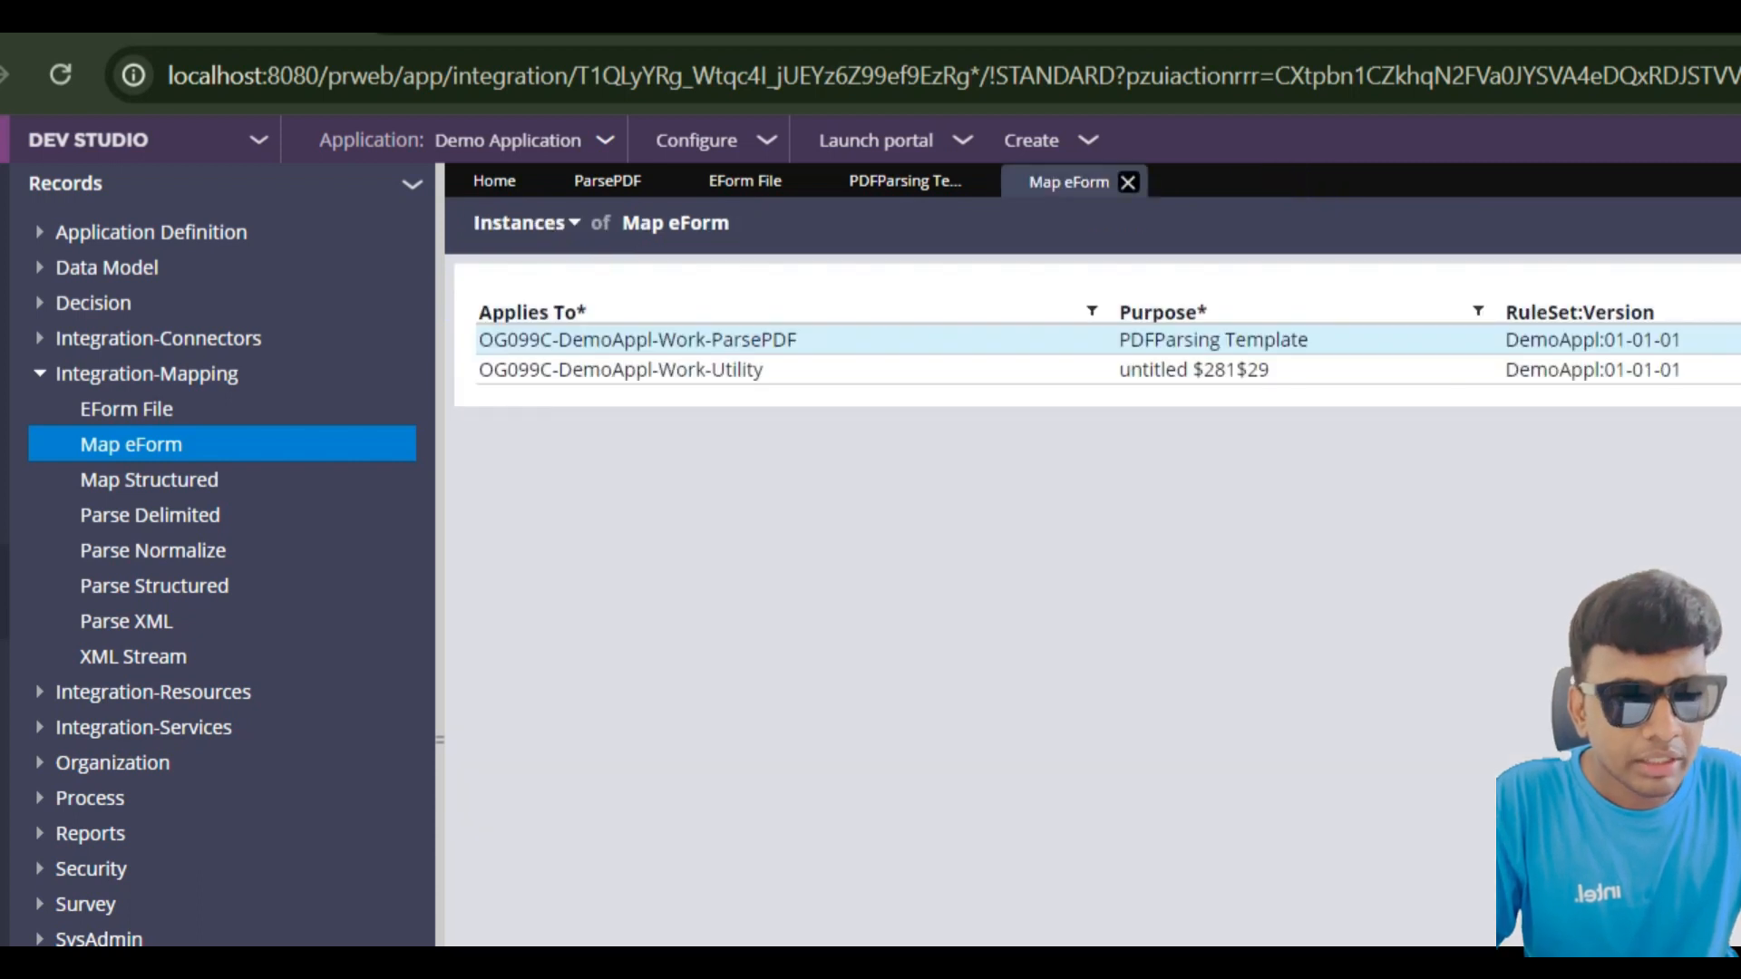
left_click(1128, 182)
left_click(981, 182)
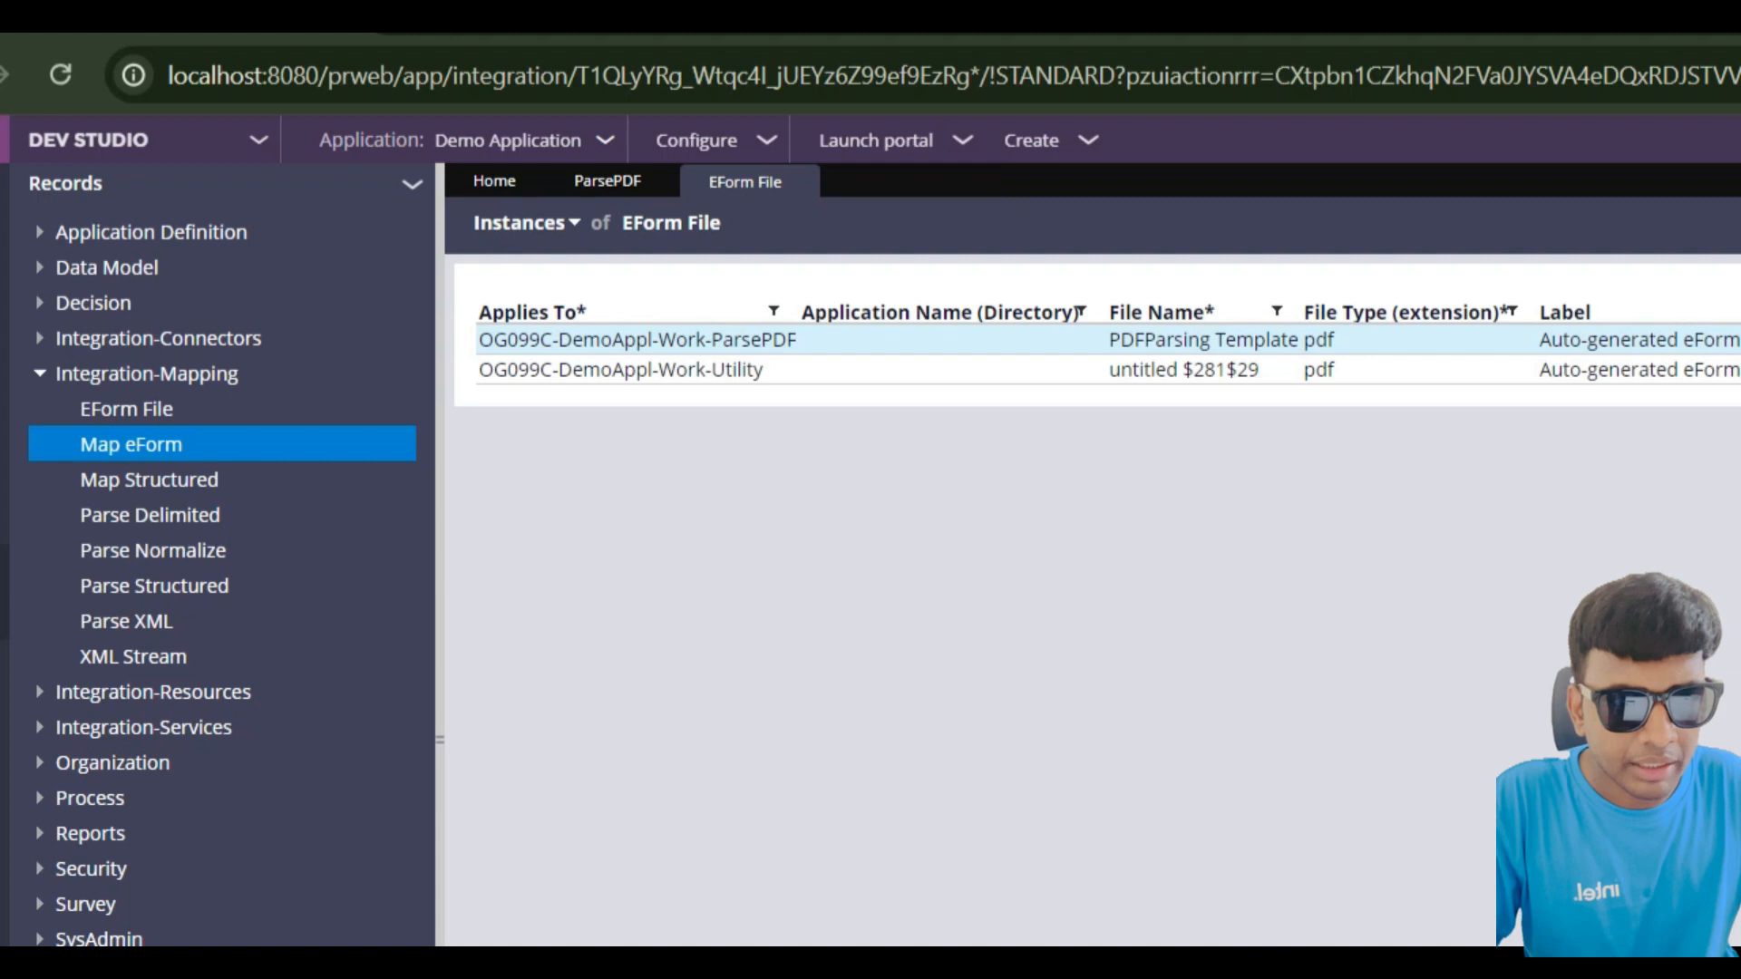
Step: Open the ParsePDF process flow from the case life cycle and open the flow action of its ParsePDF connector
left_click(608, 182)
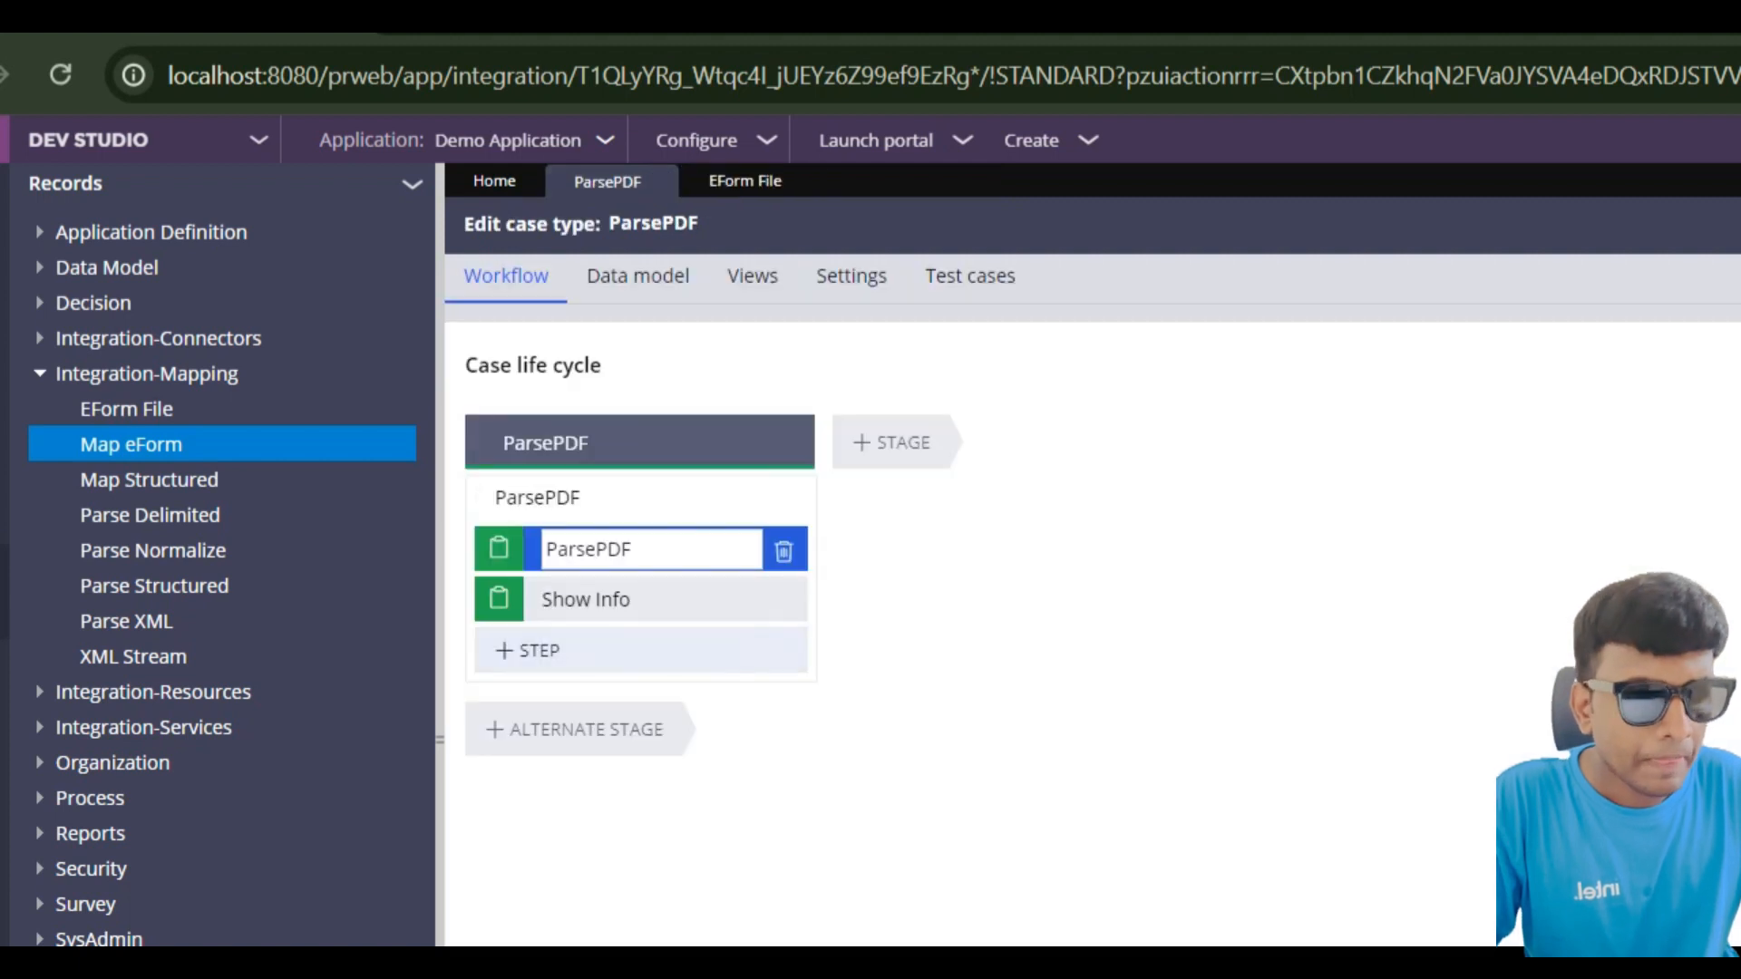
left_click(771, 496)
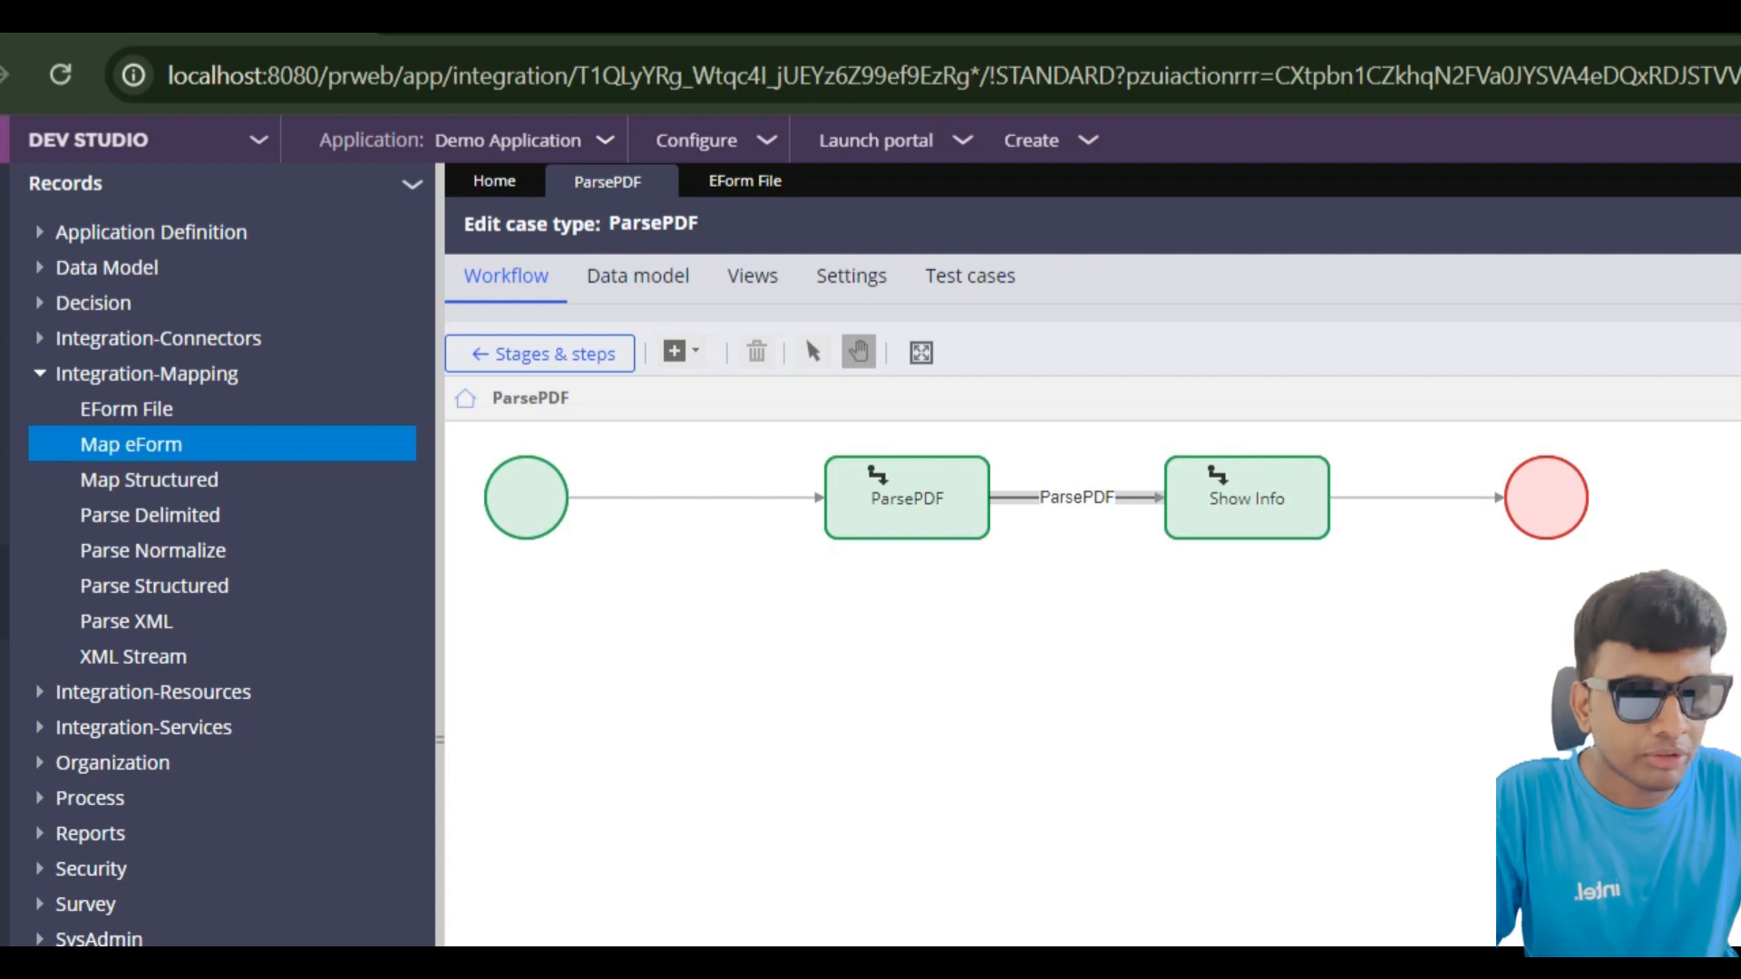
left_click(1644, 345)
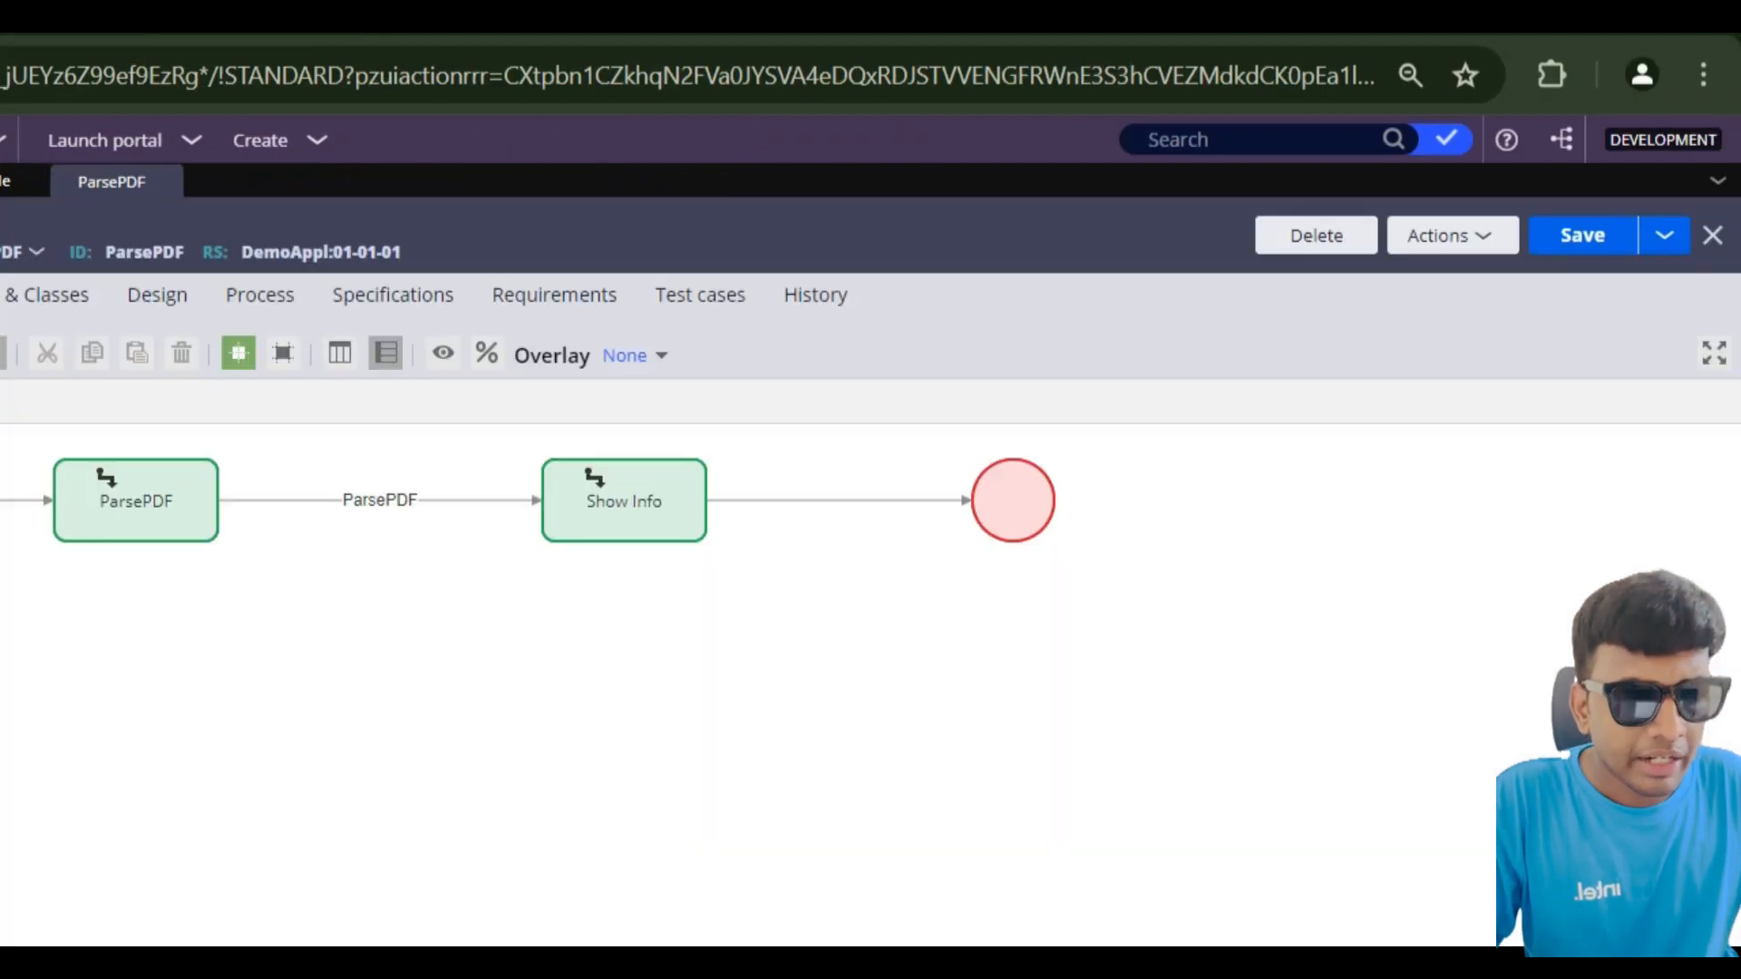
double_click(380, 499)
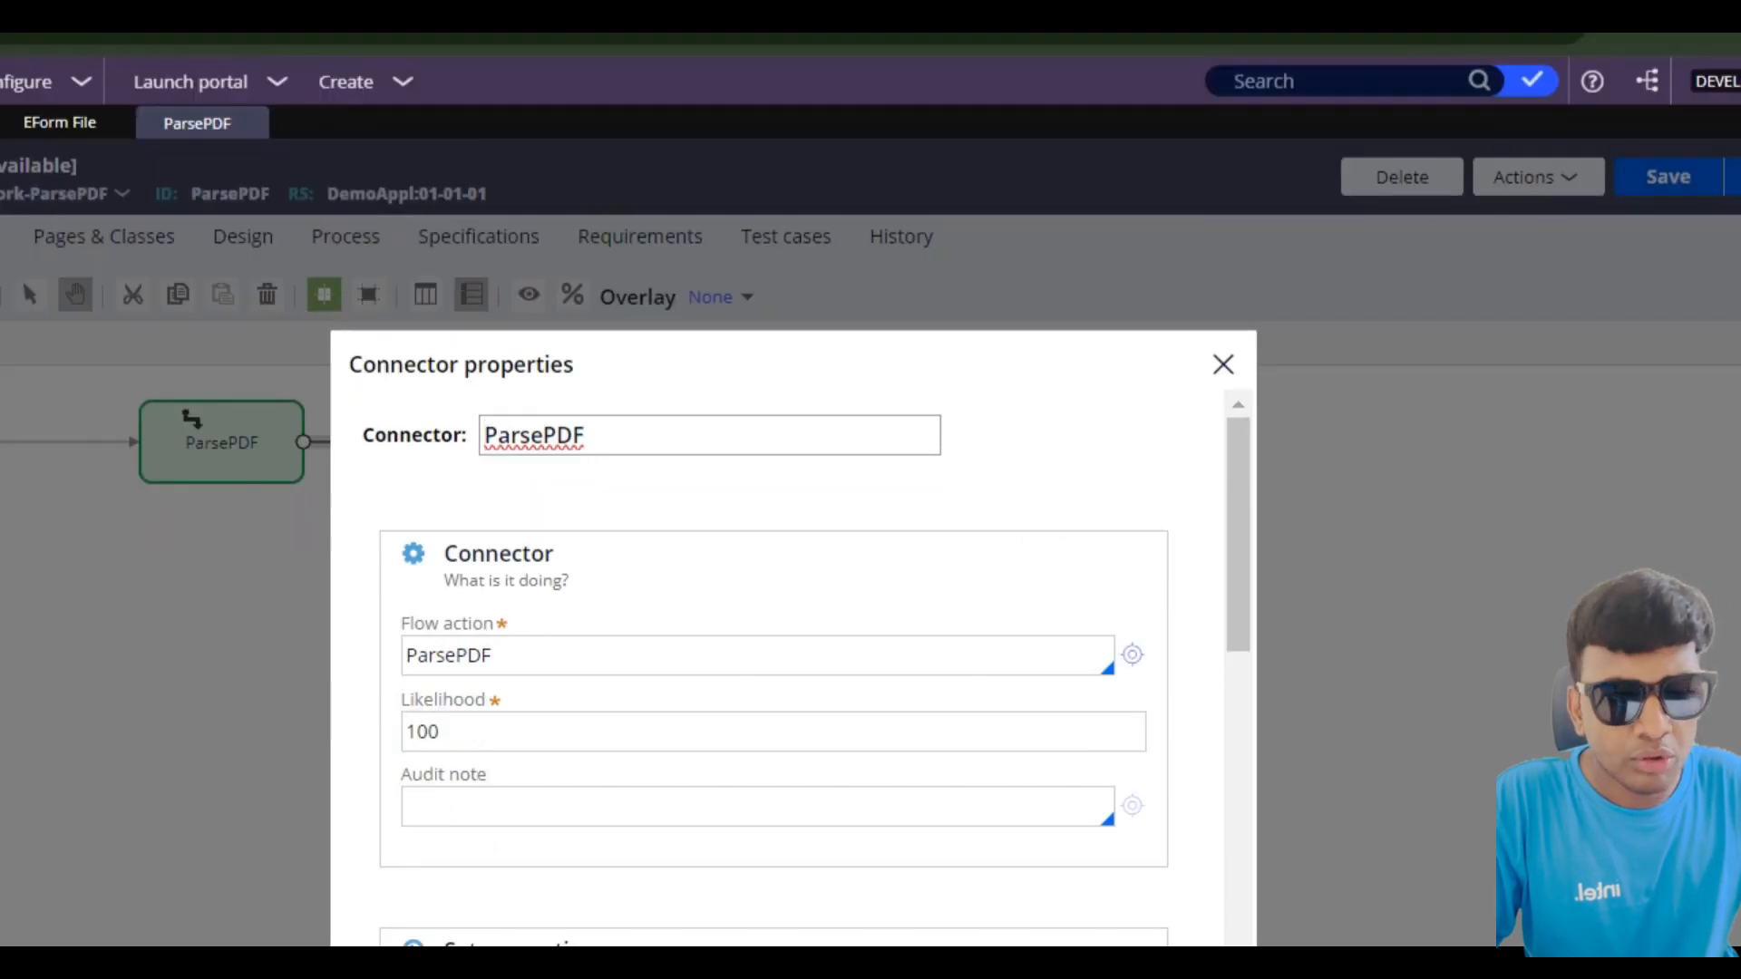
left_click(1133, 655)
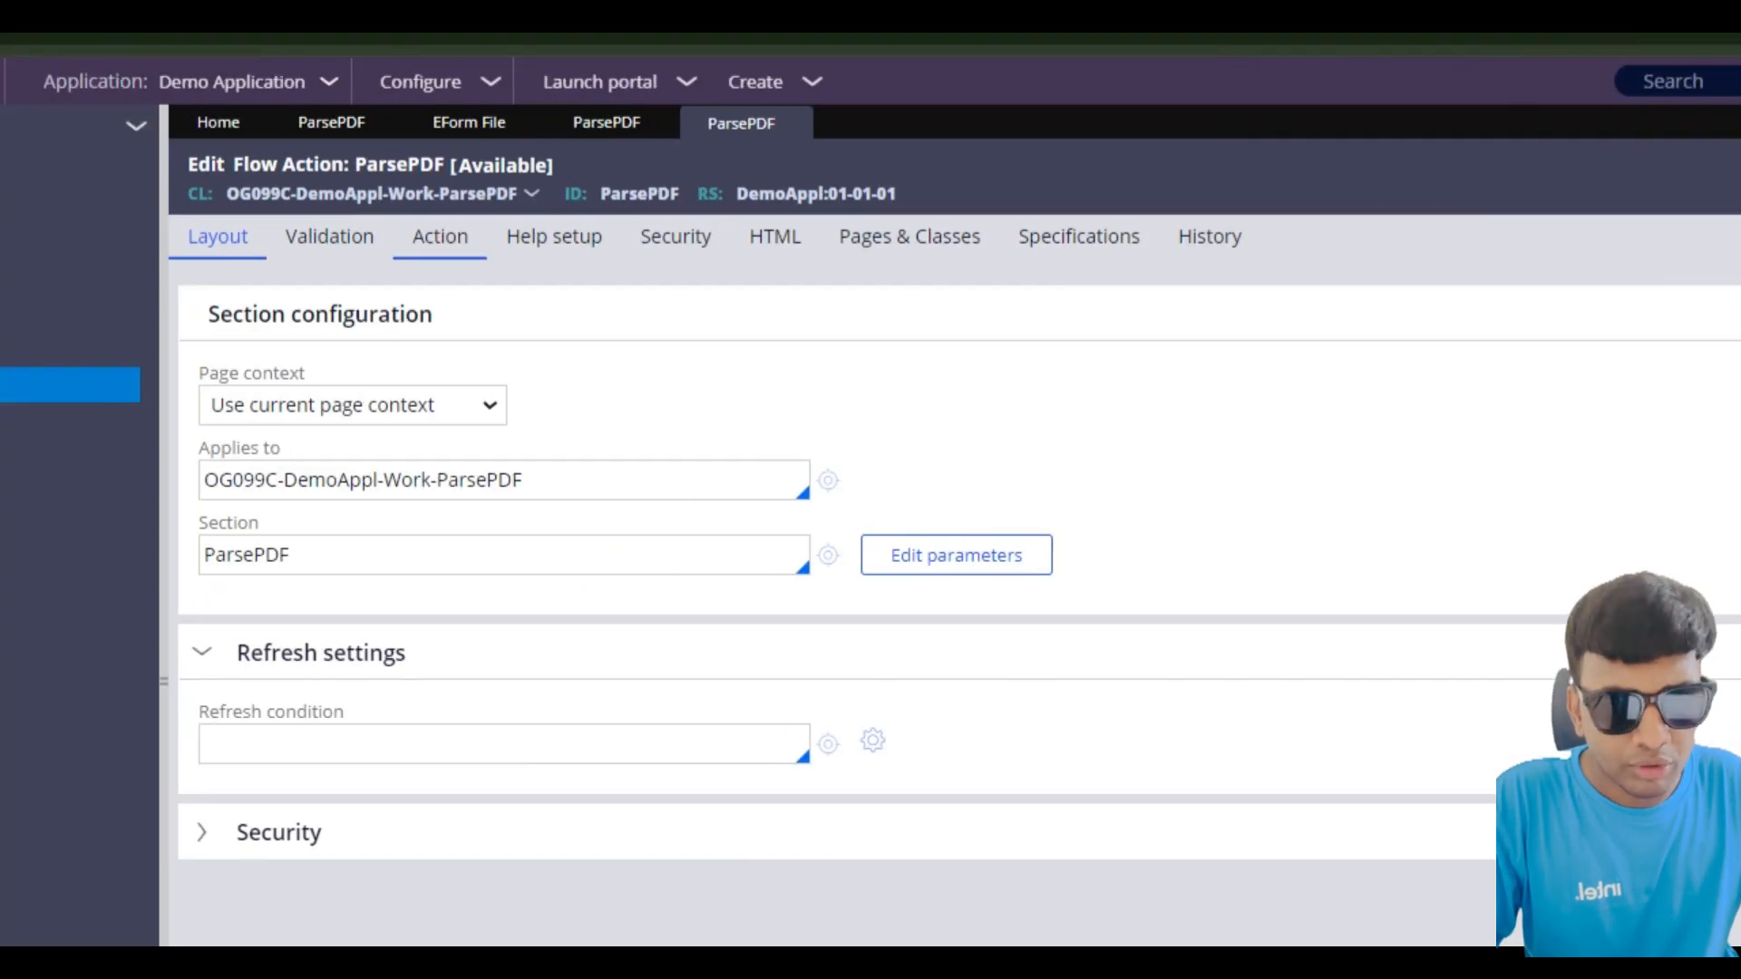
Step: Set the flow action's post-processing activity to ParsePDF and create that activity in OG099C-DemoAppl-Work-ParsePDF, ruleset DemoAppl 01-01-01
left_click(440, 237)
scroll(907, 589, "down", 9)
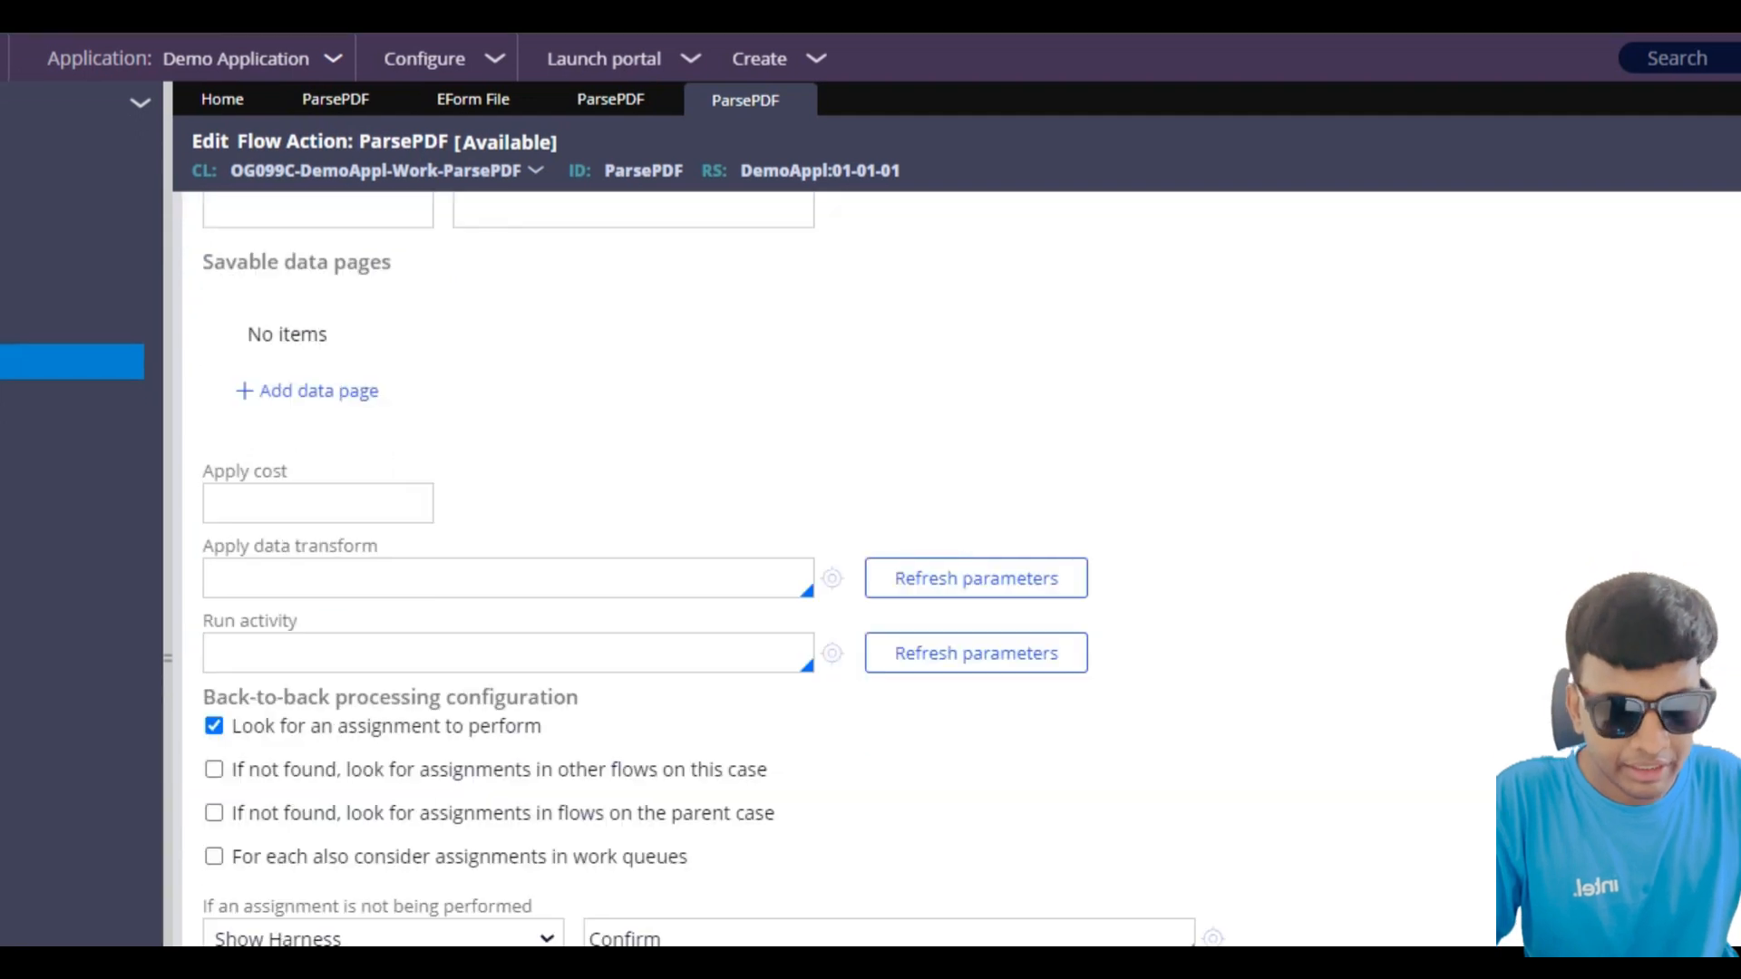
left_click(272, 455)
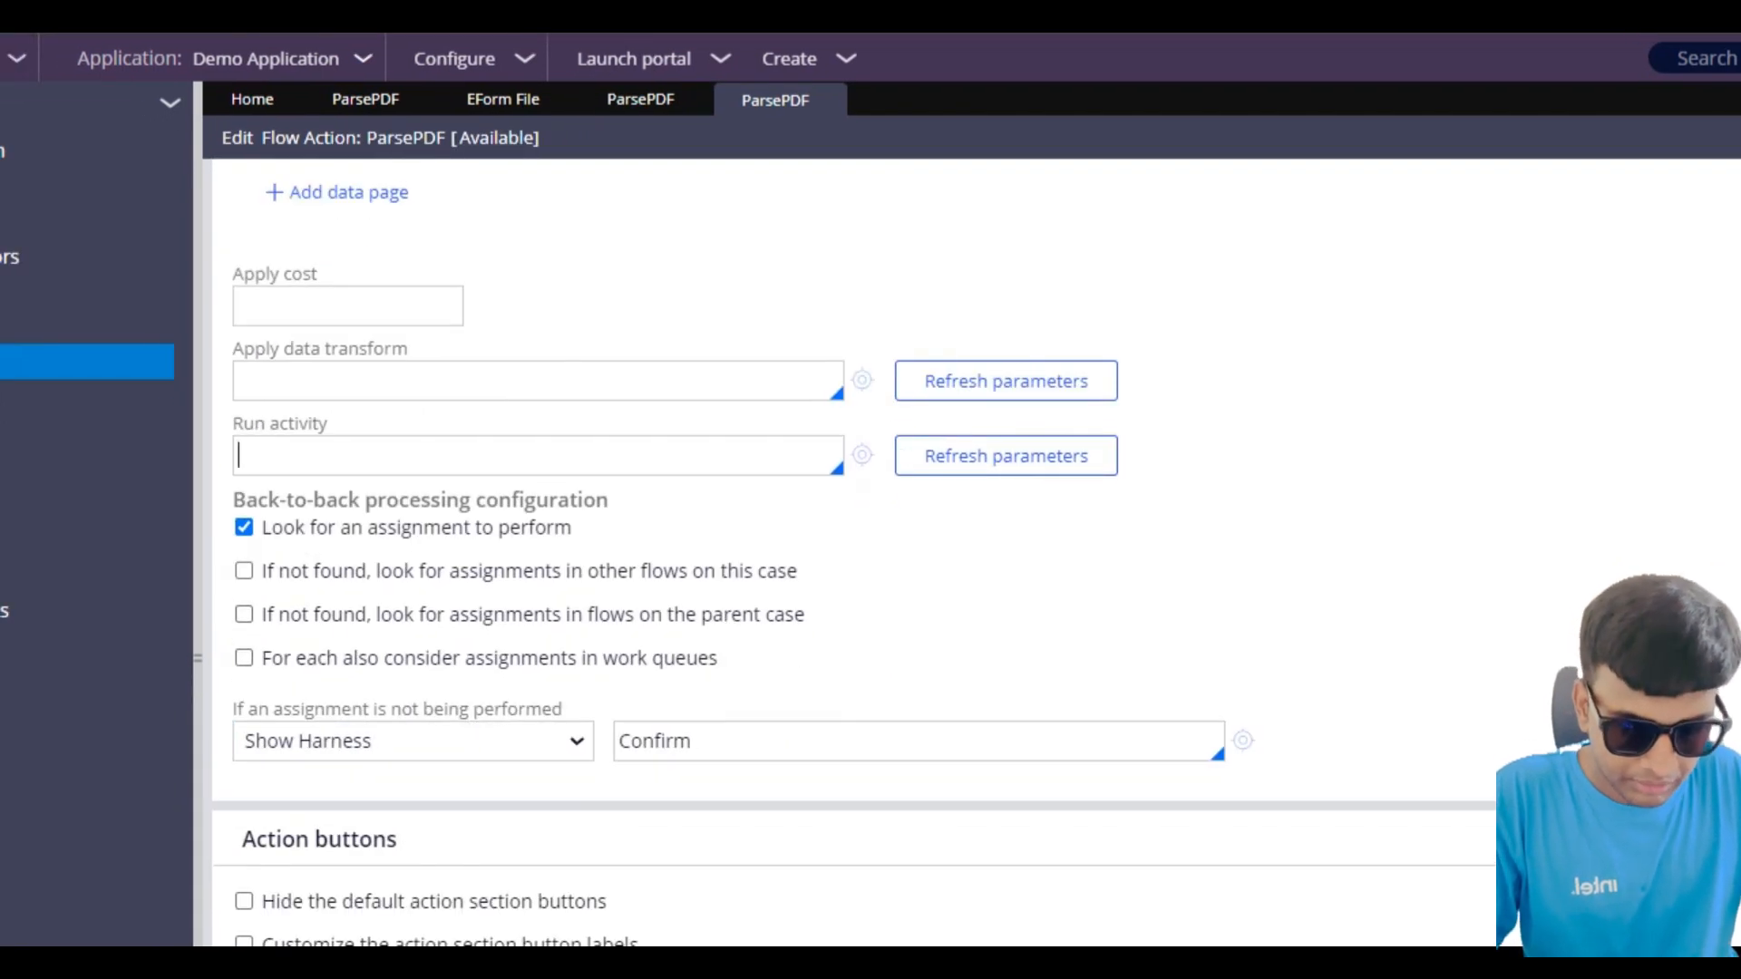
type("Pas")
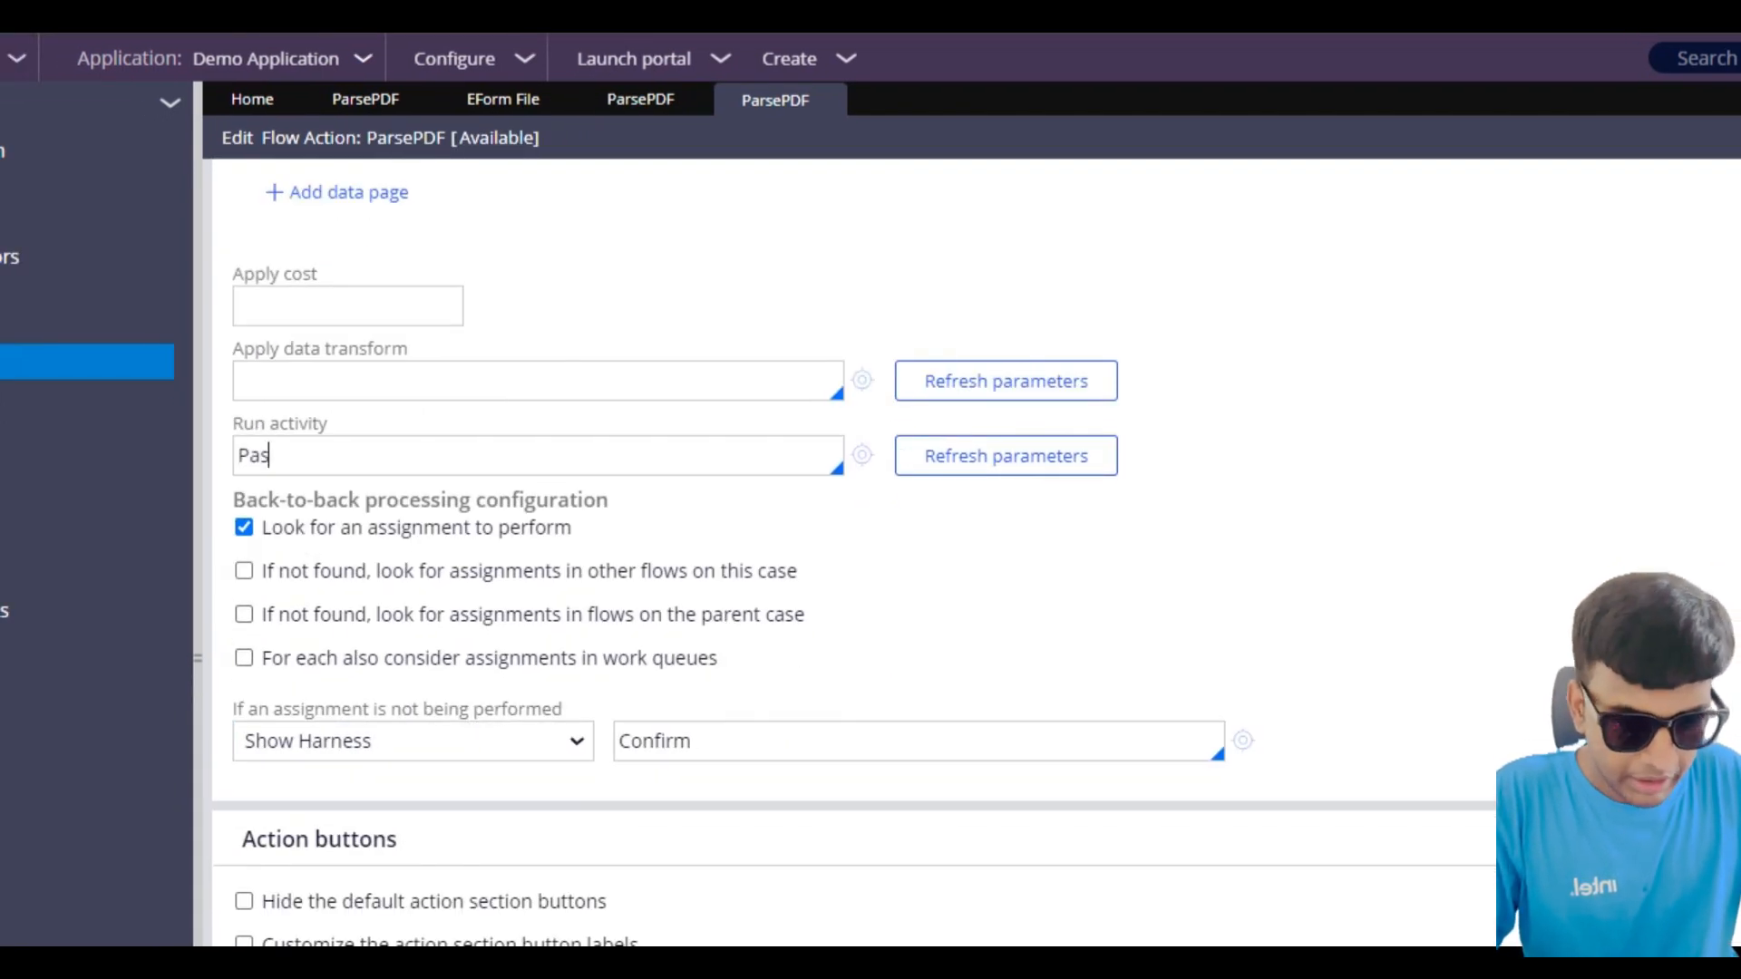
type("rsePDF")
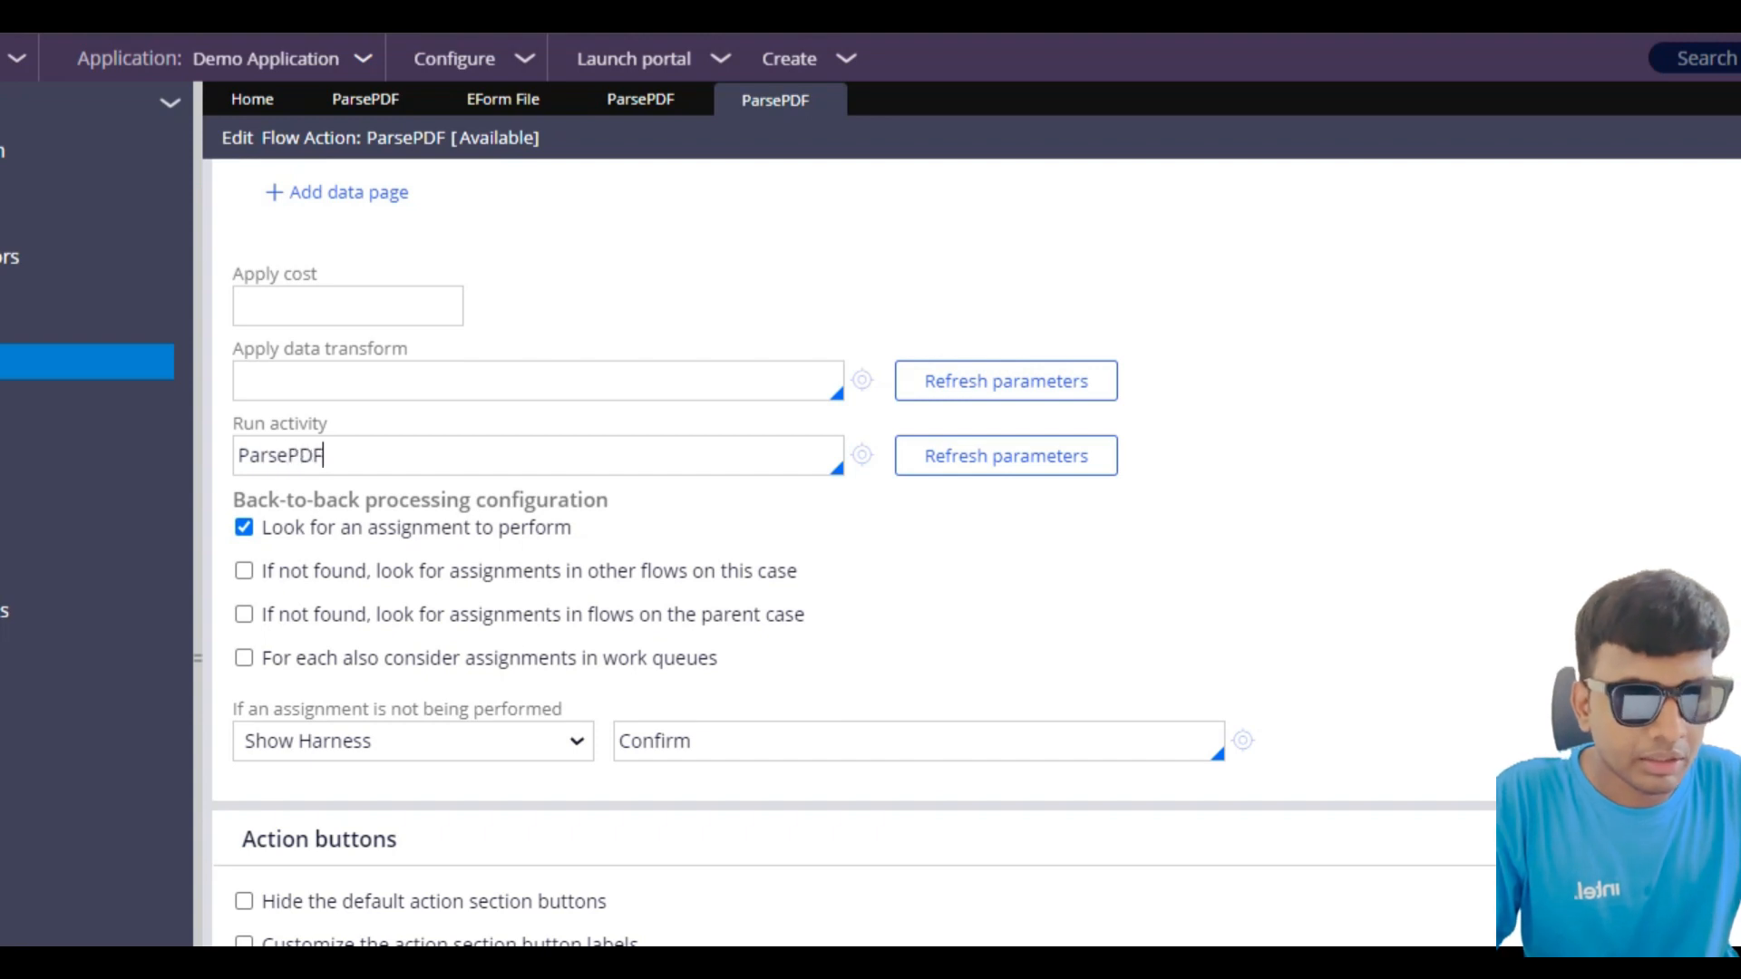
key("Tab")
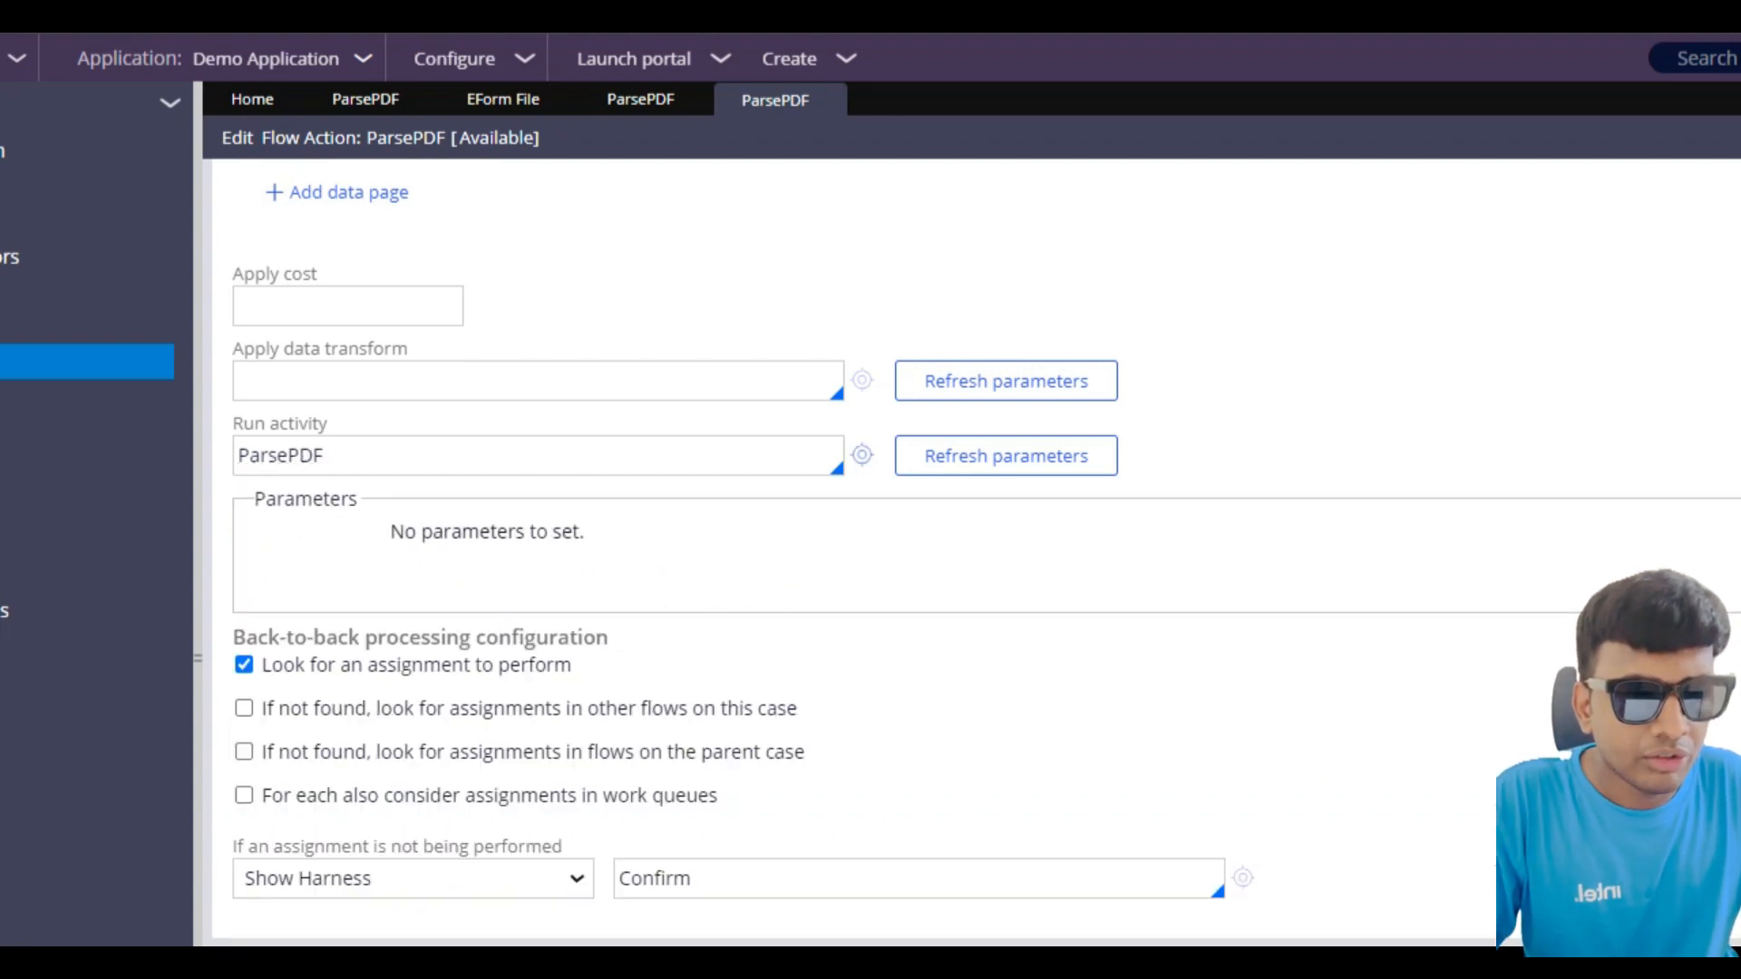
left_click(862, 456)
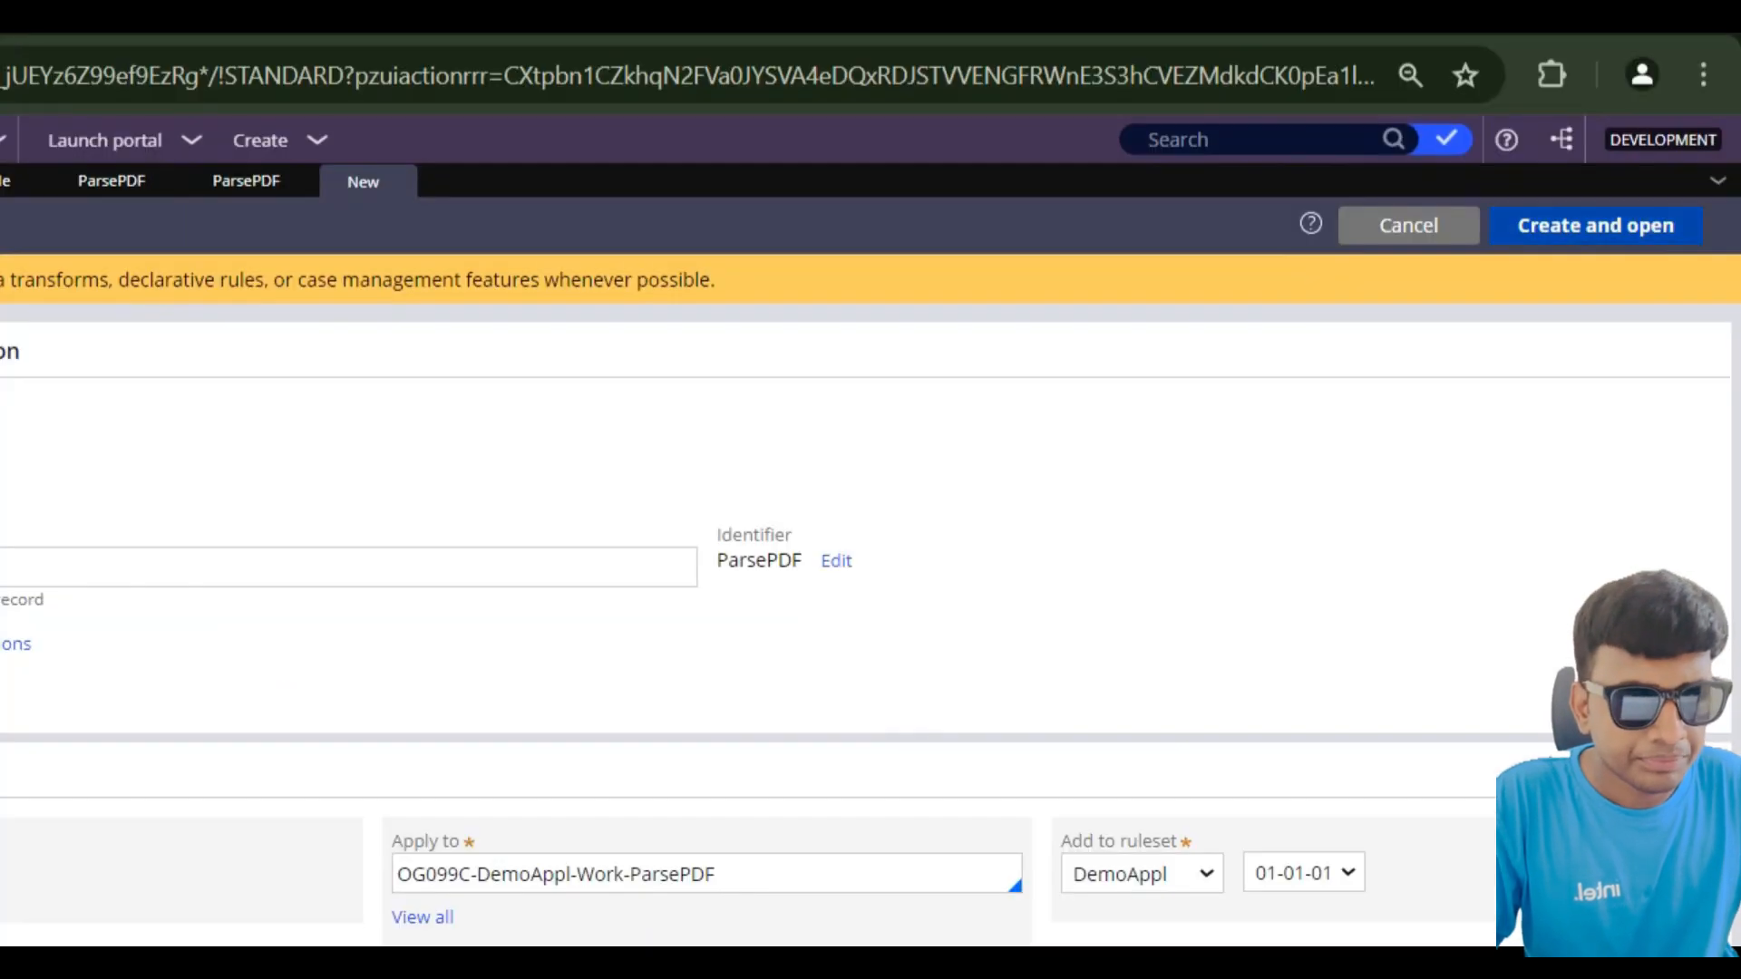
left_click(1593, 223)
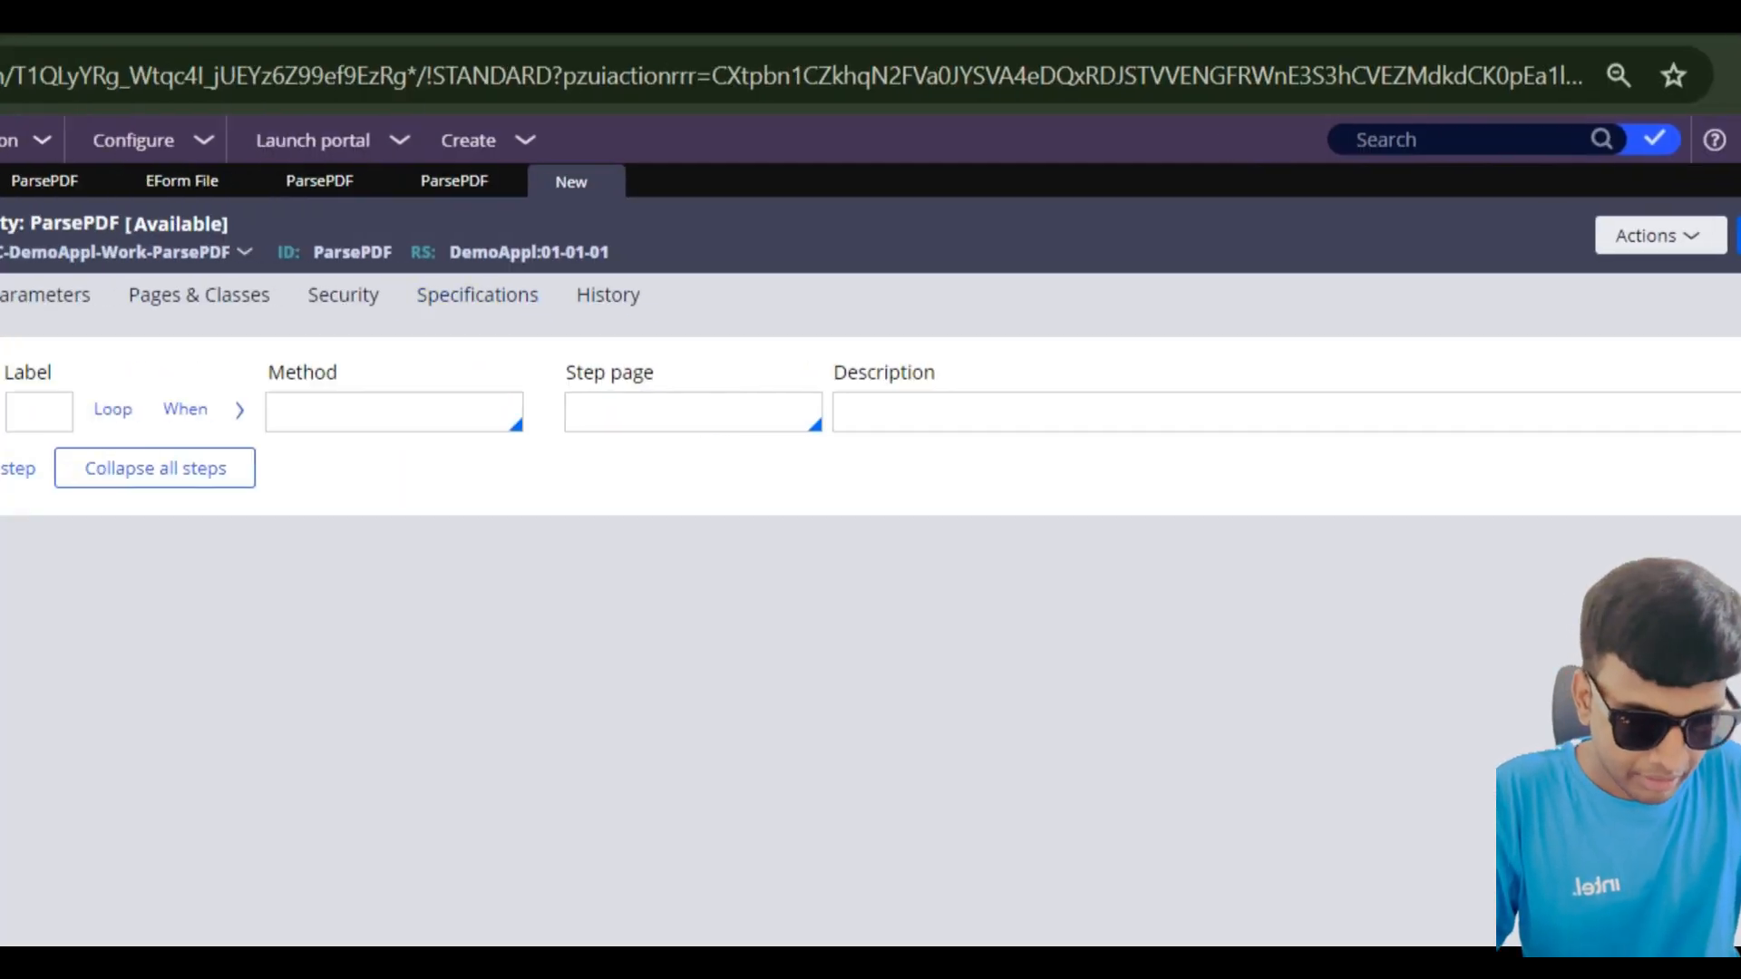
Step: Set the method of the activity's first step to Property-Set and expand its method parameters
left_click(472, 412)
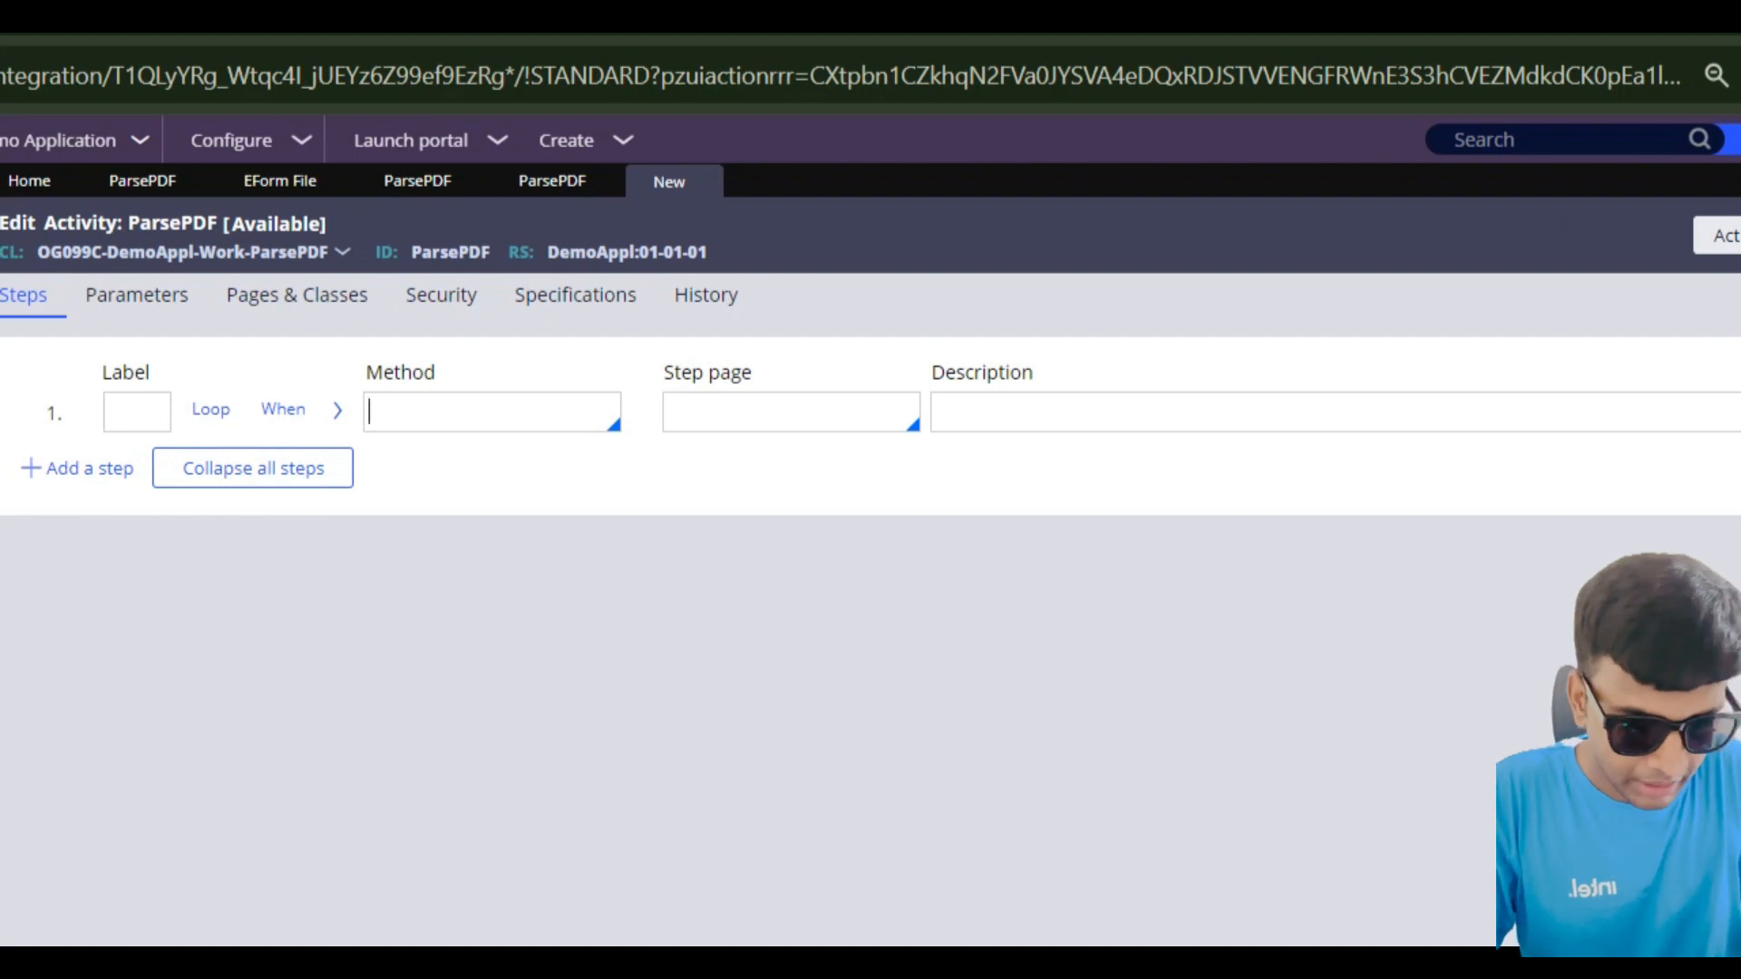
type("Property")
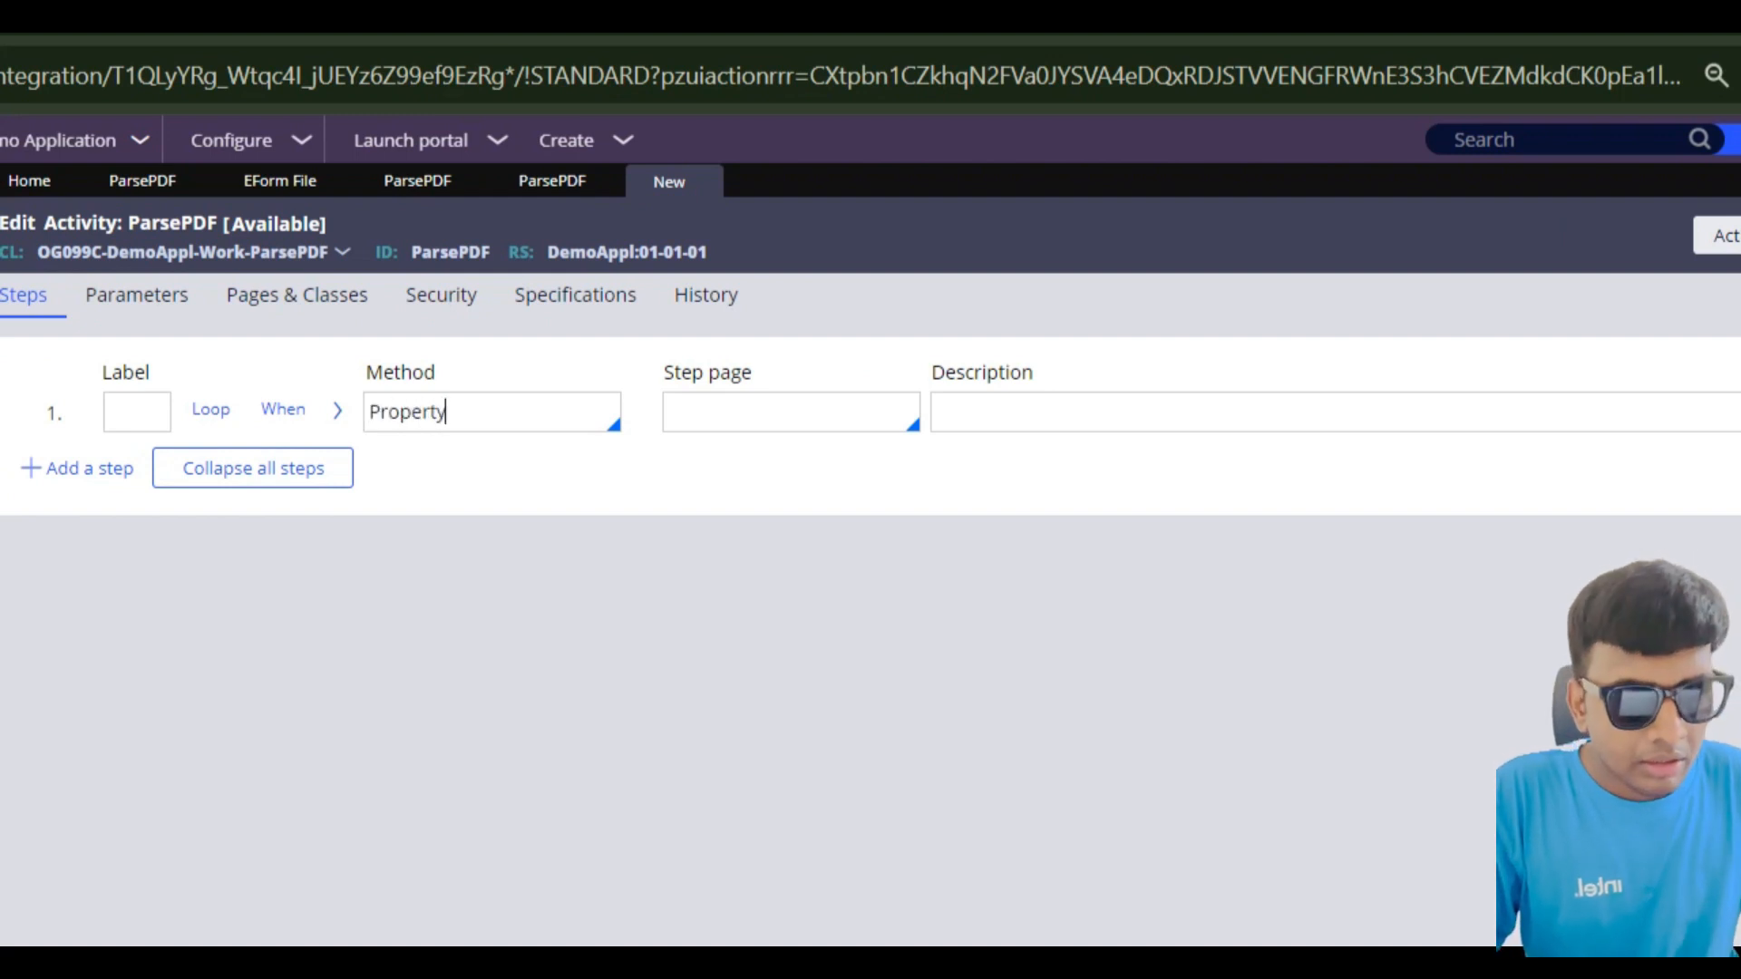
type("-Set")
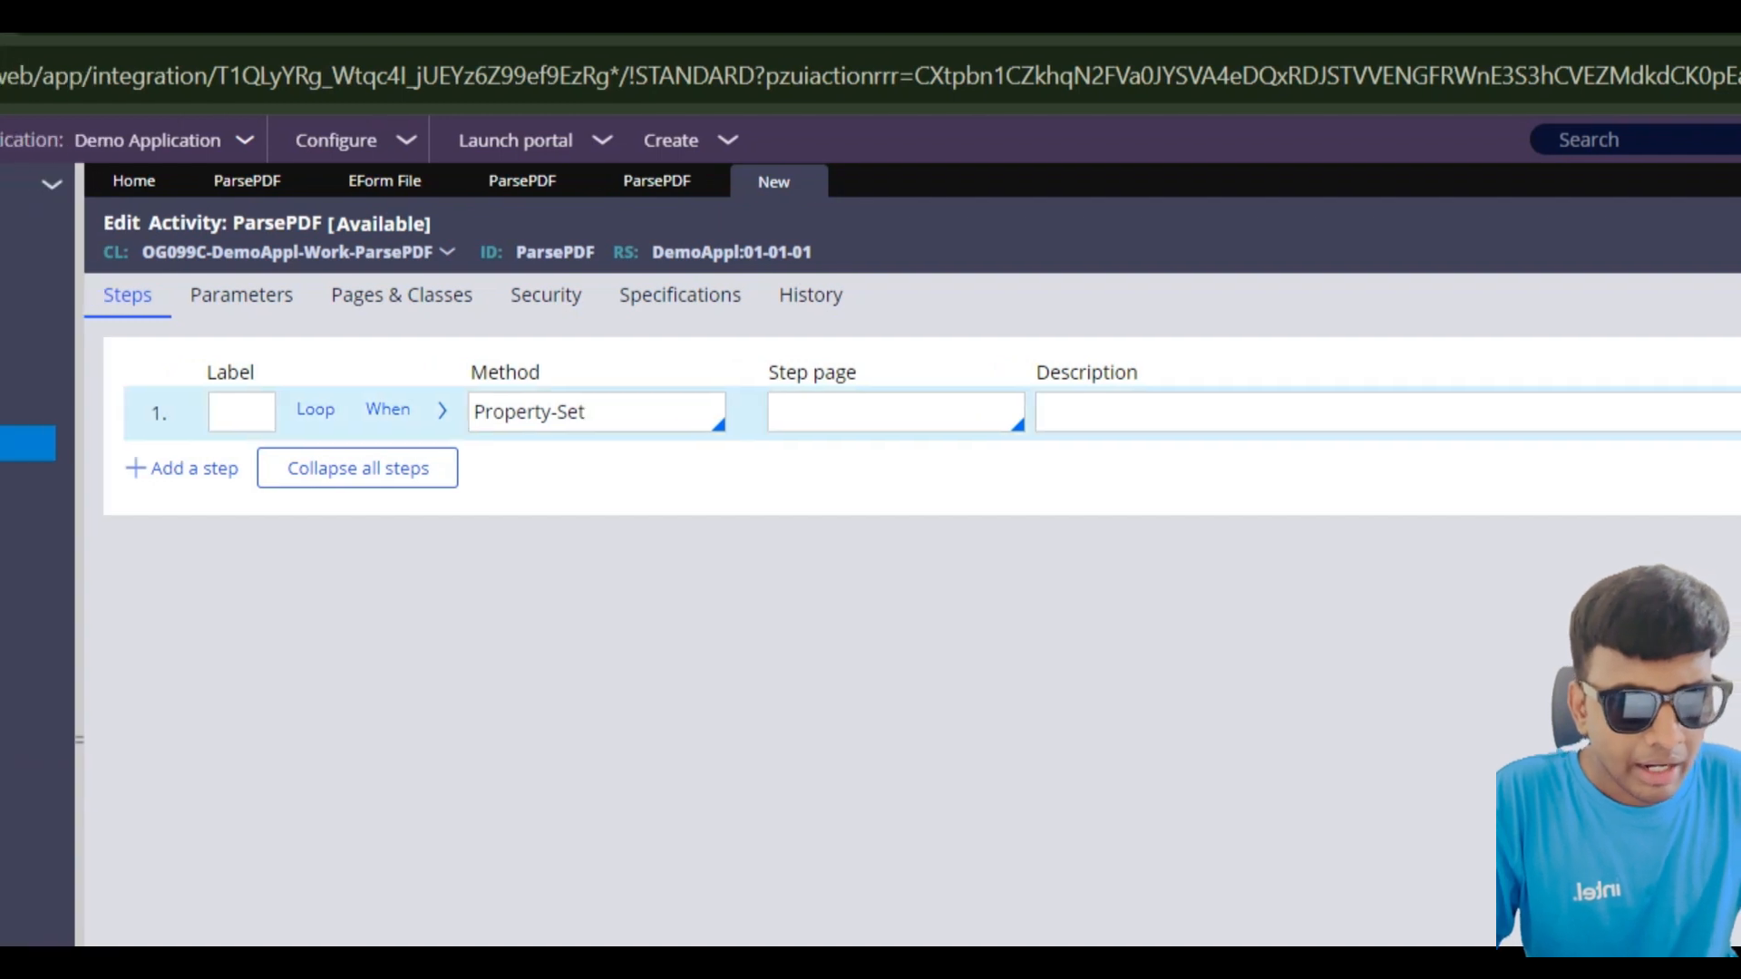
left_click(442, 410)
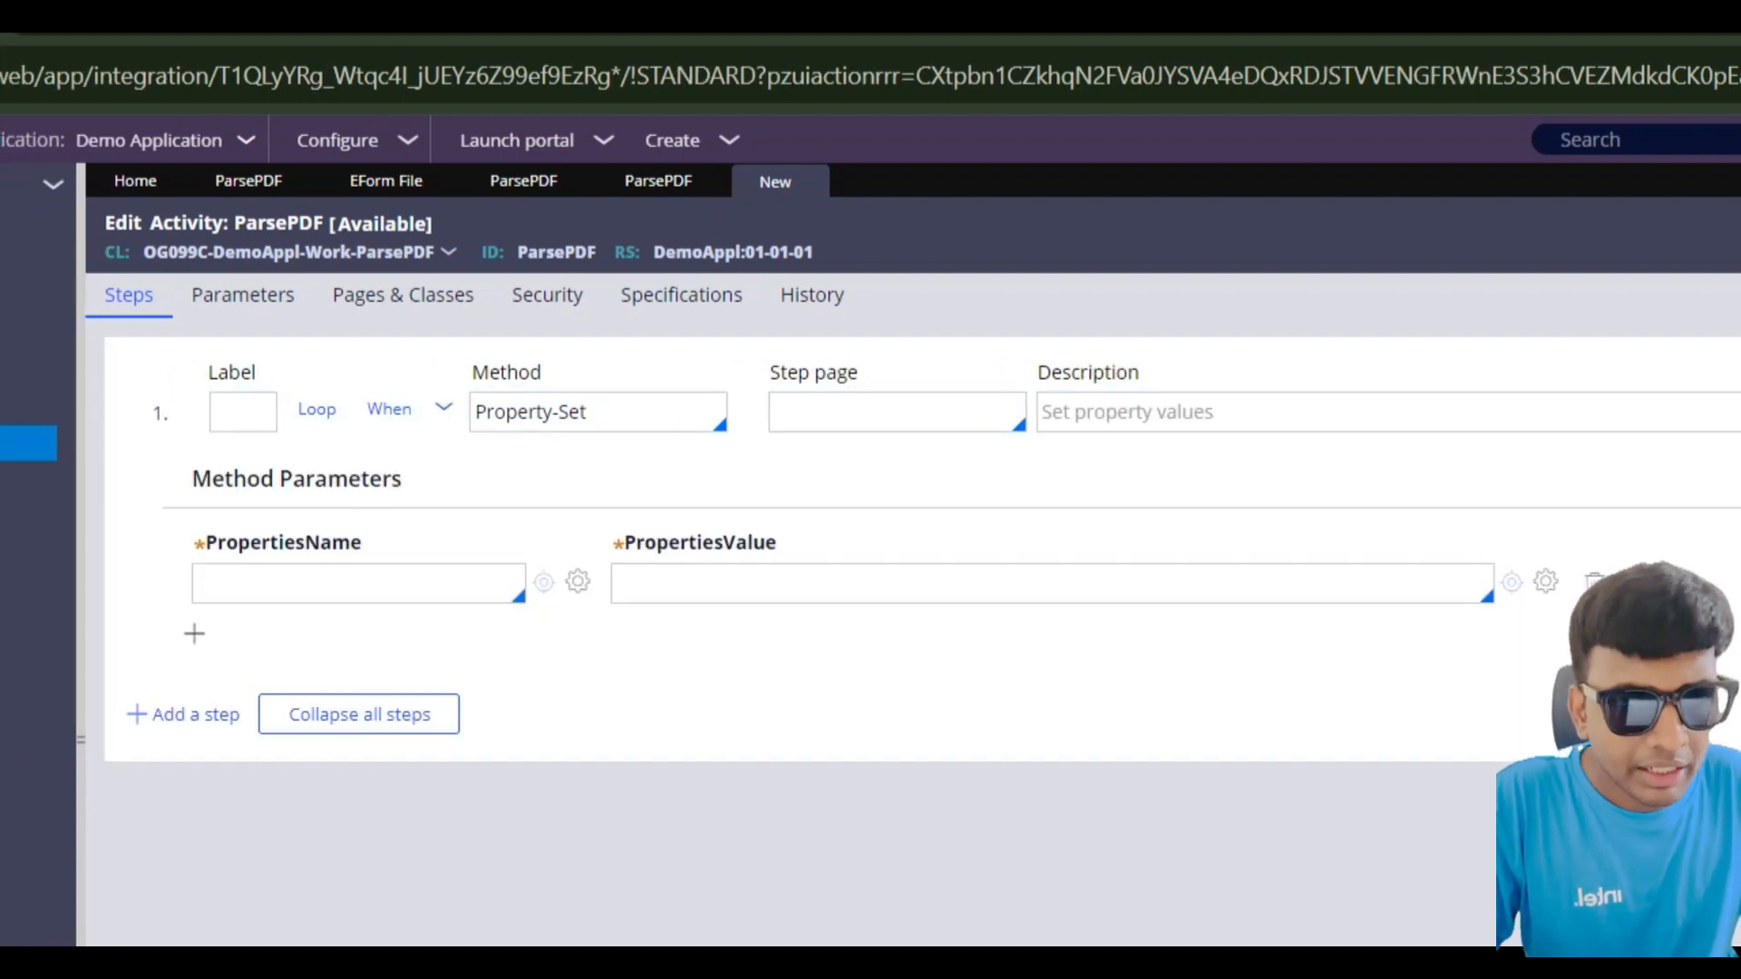
Step: Define the page pyAttachmentPage with class Data-WorkAttach-File in the activity's pages and classes, and save the activity
left_click(402, 295)
left_click(471, 417)
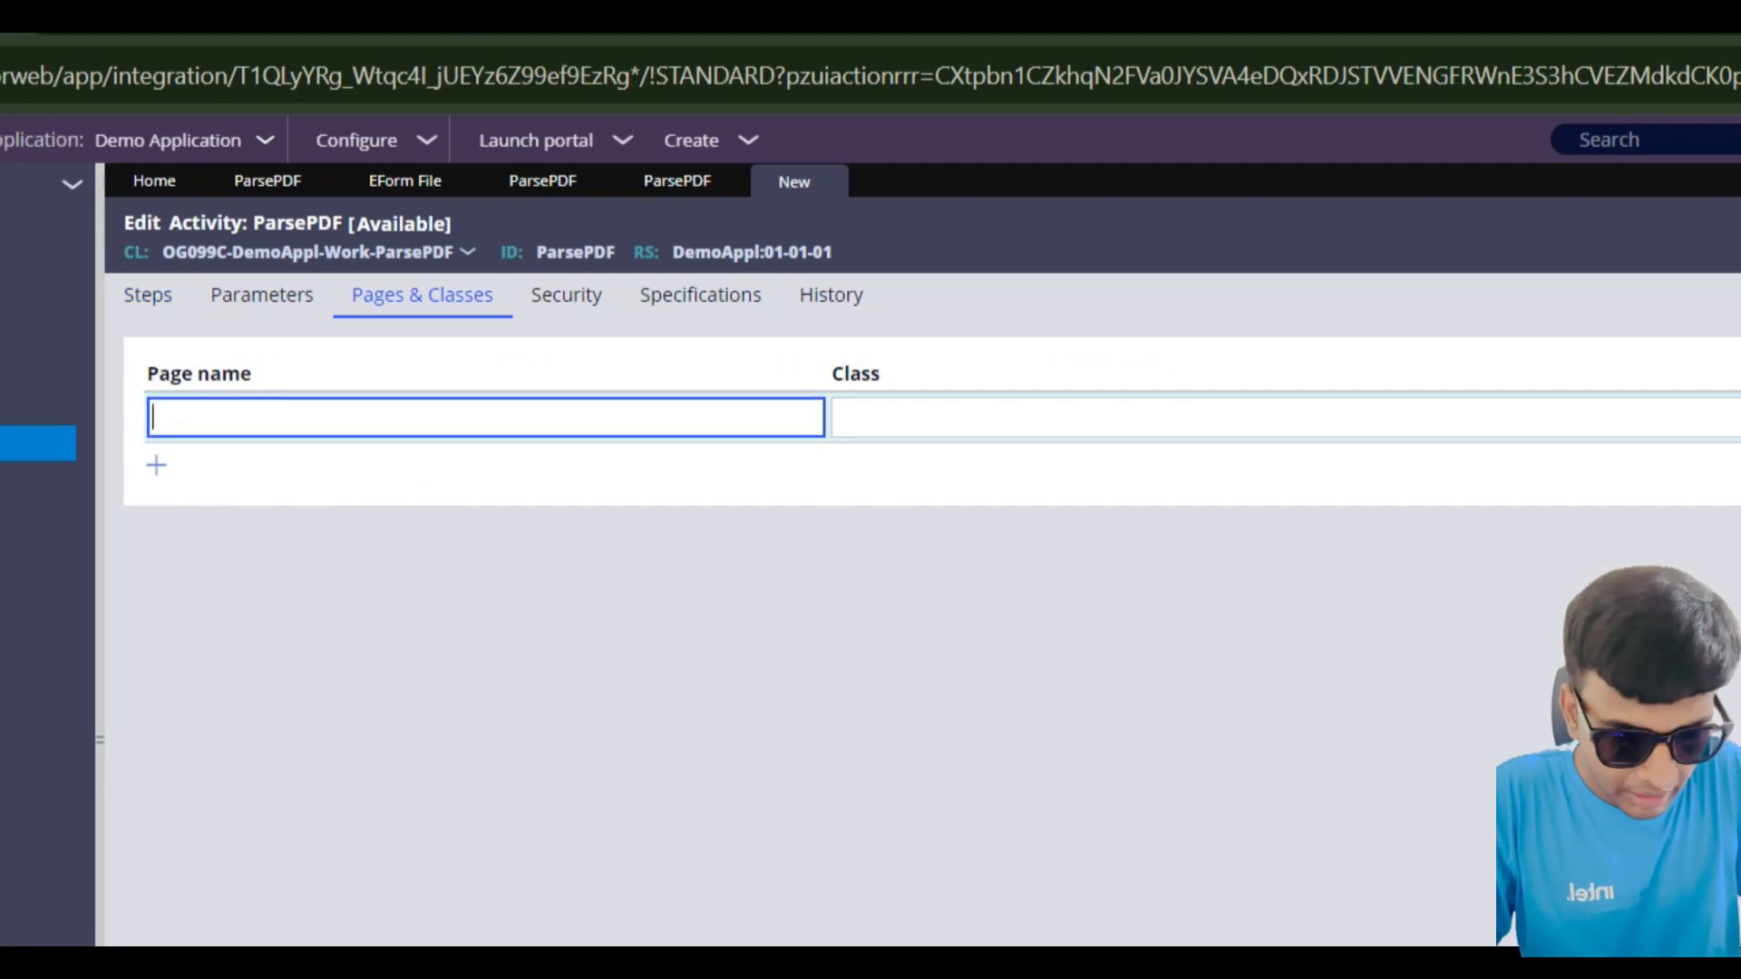
type("pyAttachment")
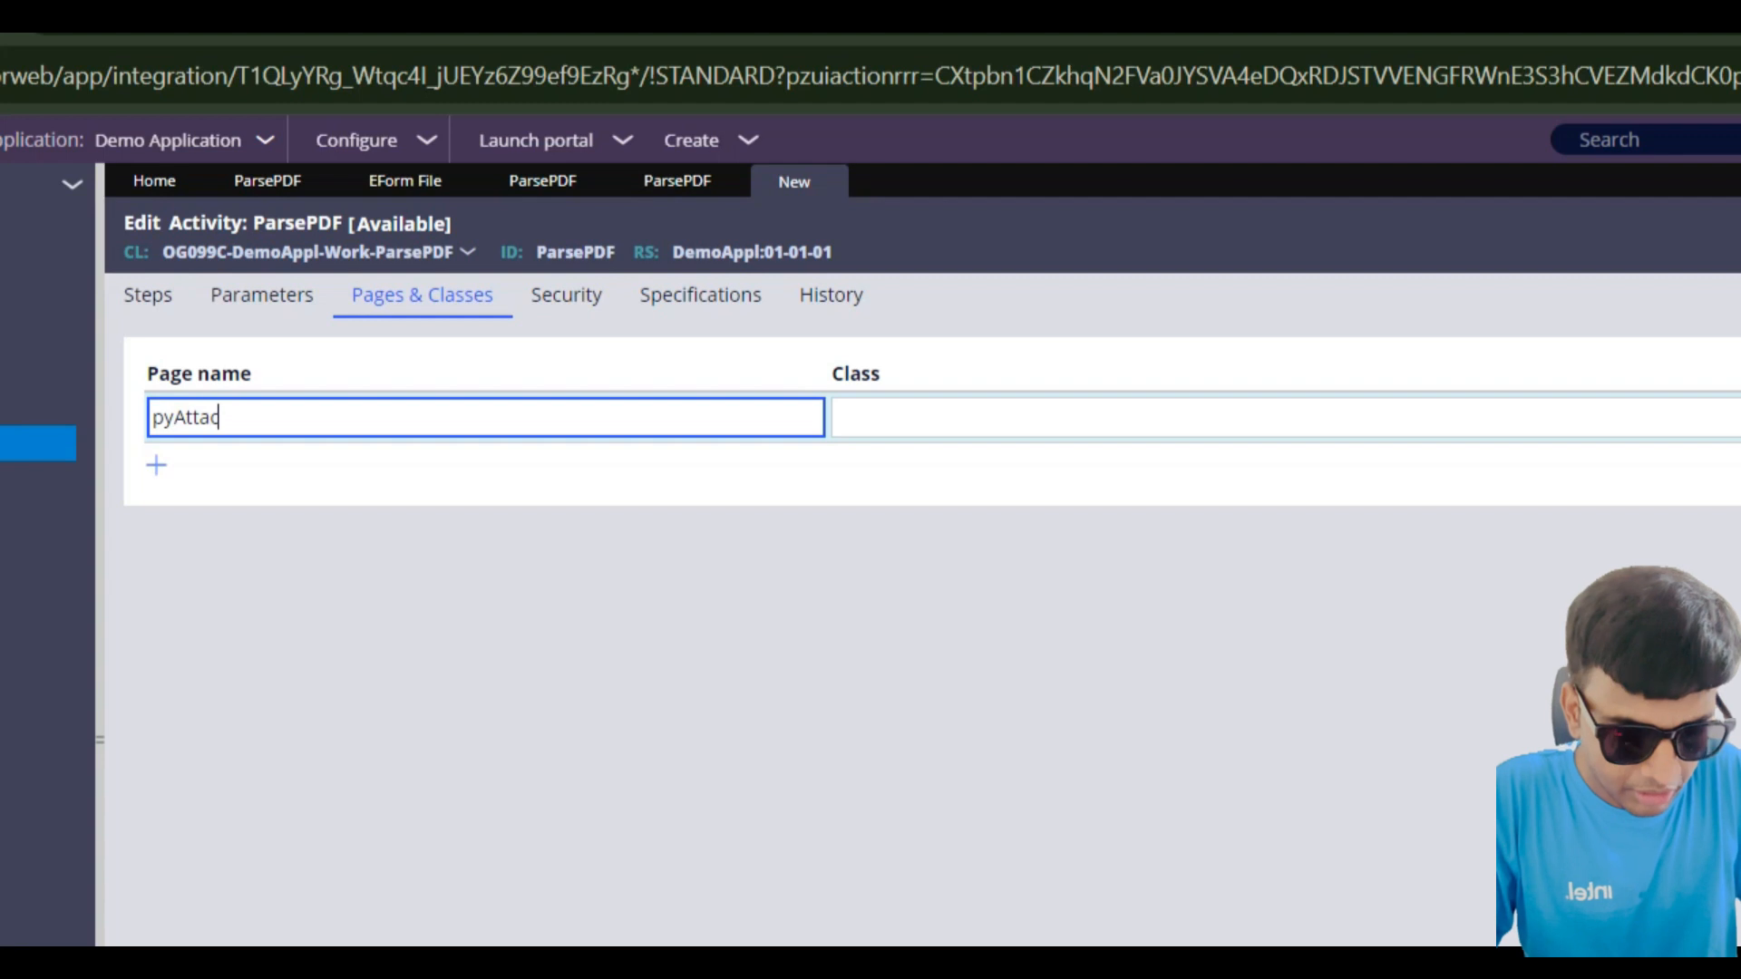
type("Page")
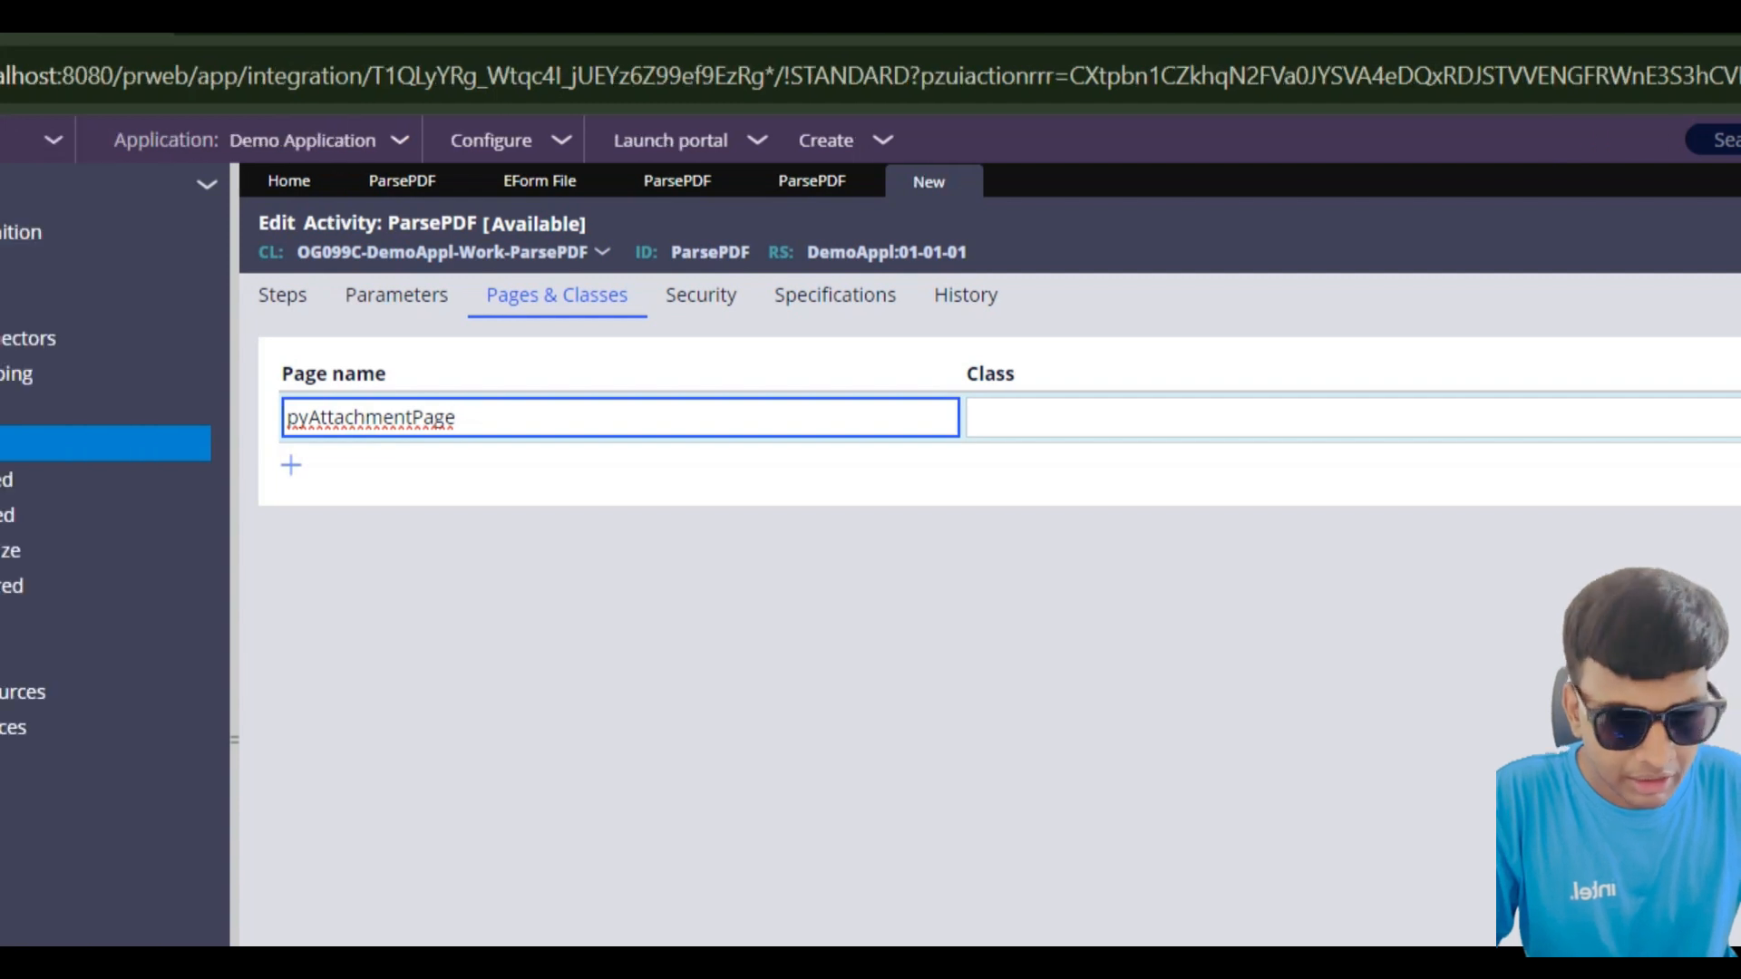
key("Tab")
type("Data-WorkAtta")
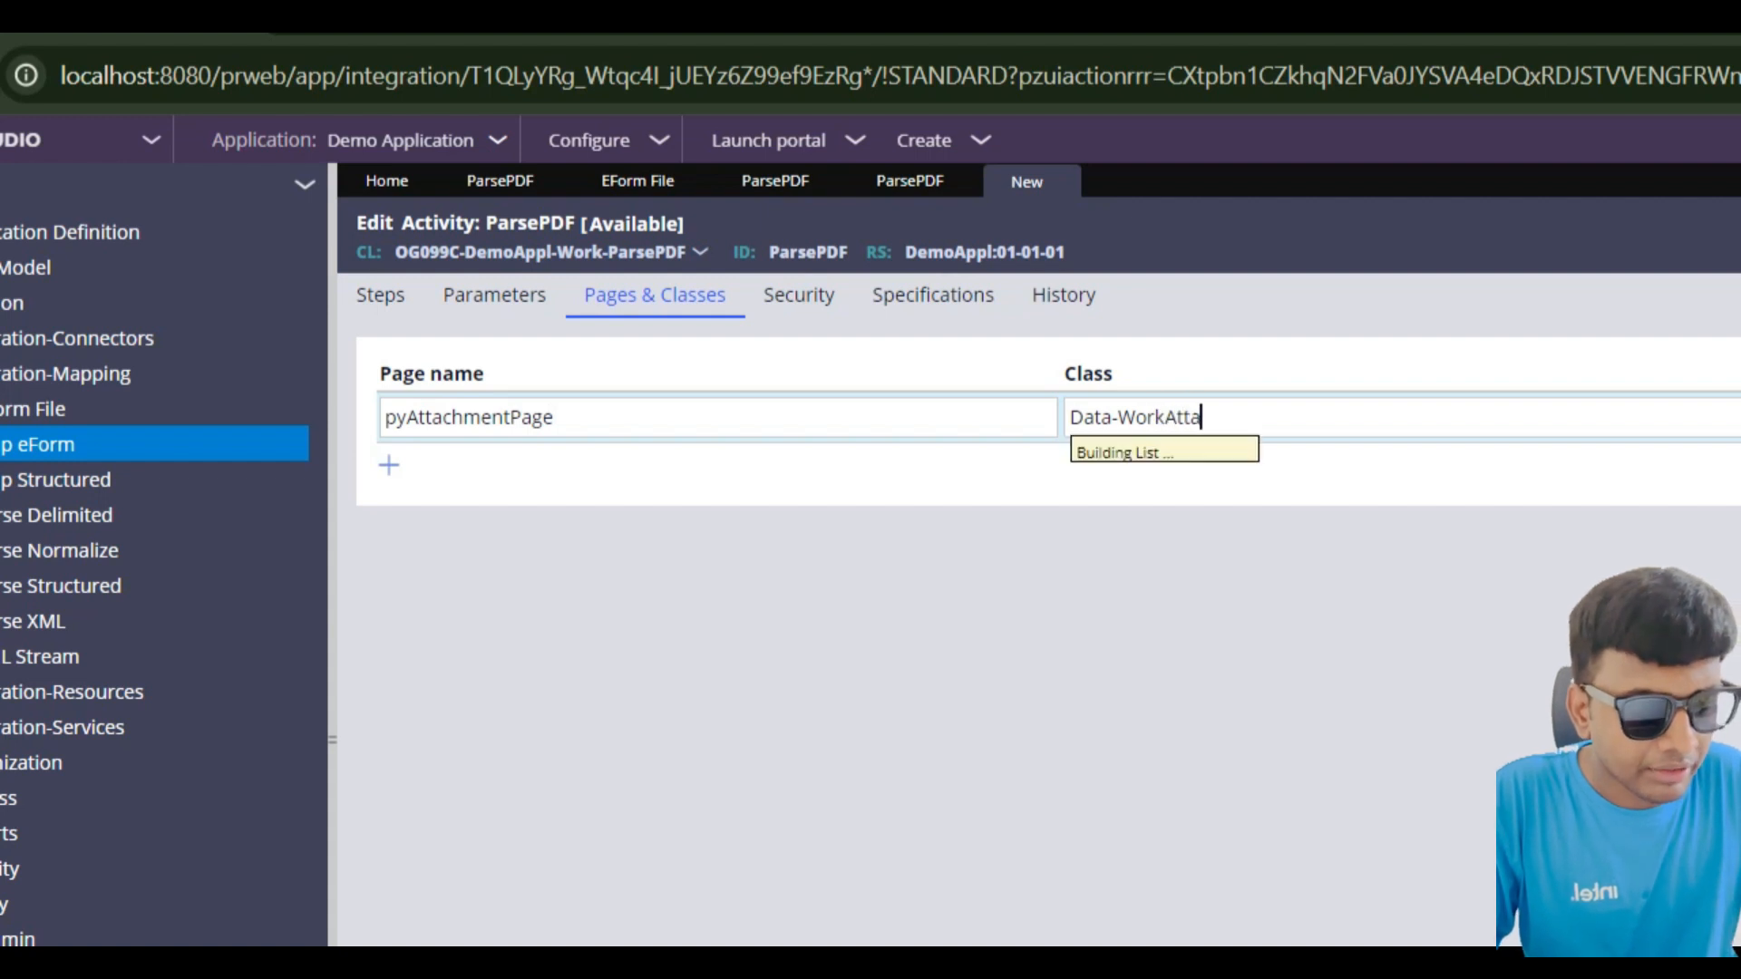
key("Down")
key("Return")
key("BackSpace")
key("BackSpace")
key("BackSpace")
key("BackSpace")
key("BackSpace")
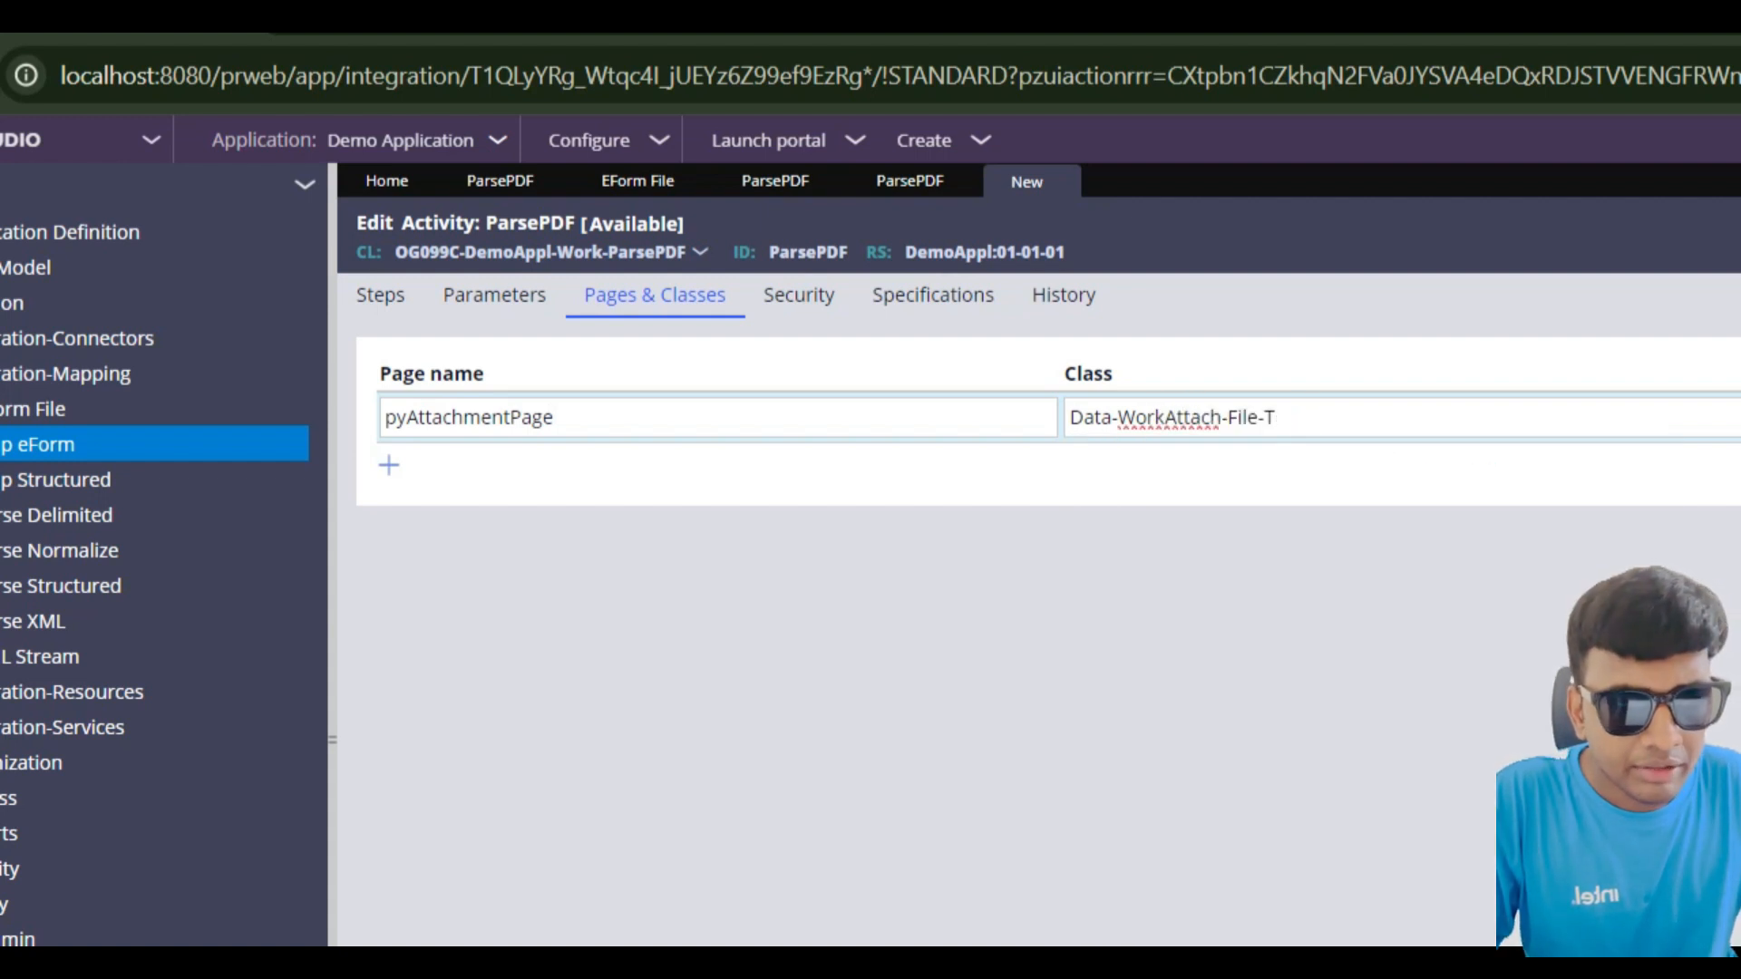
key("ctrl+s")
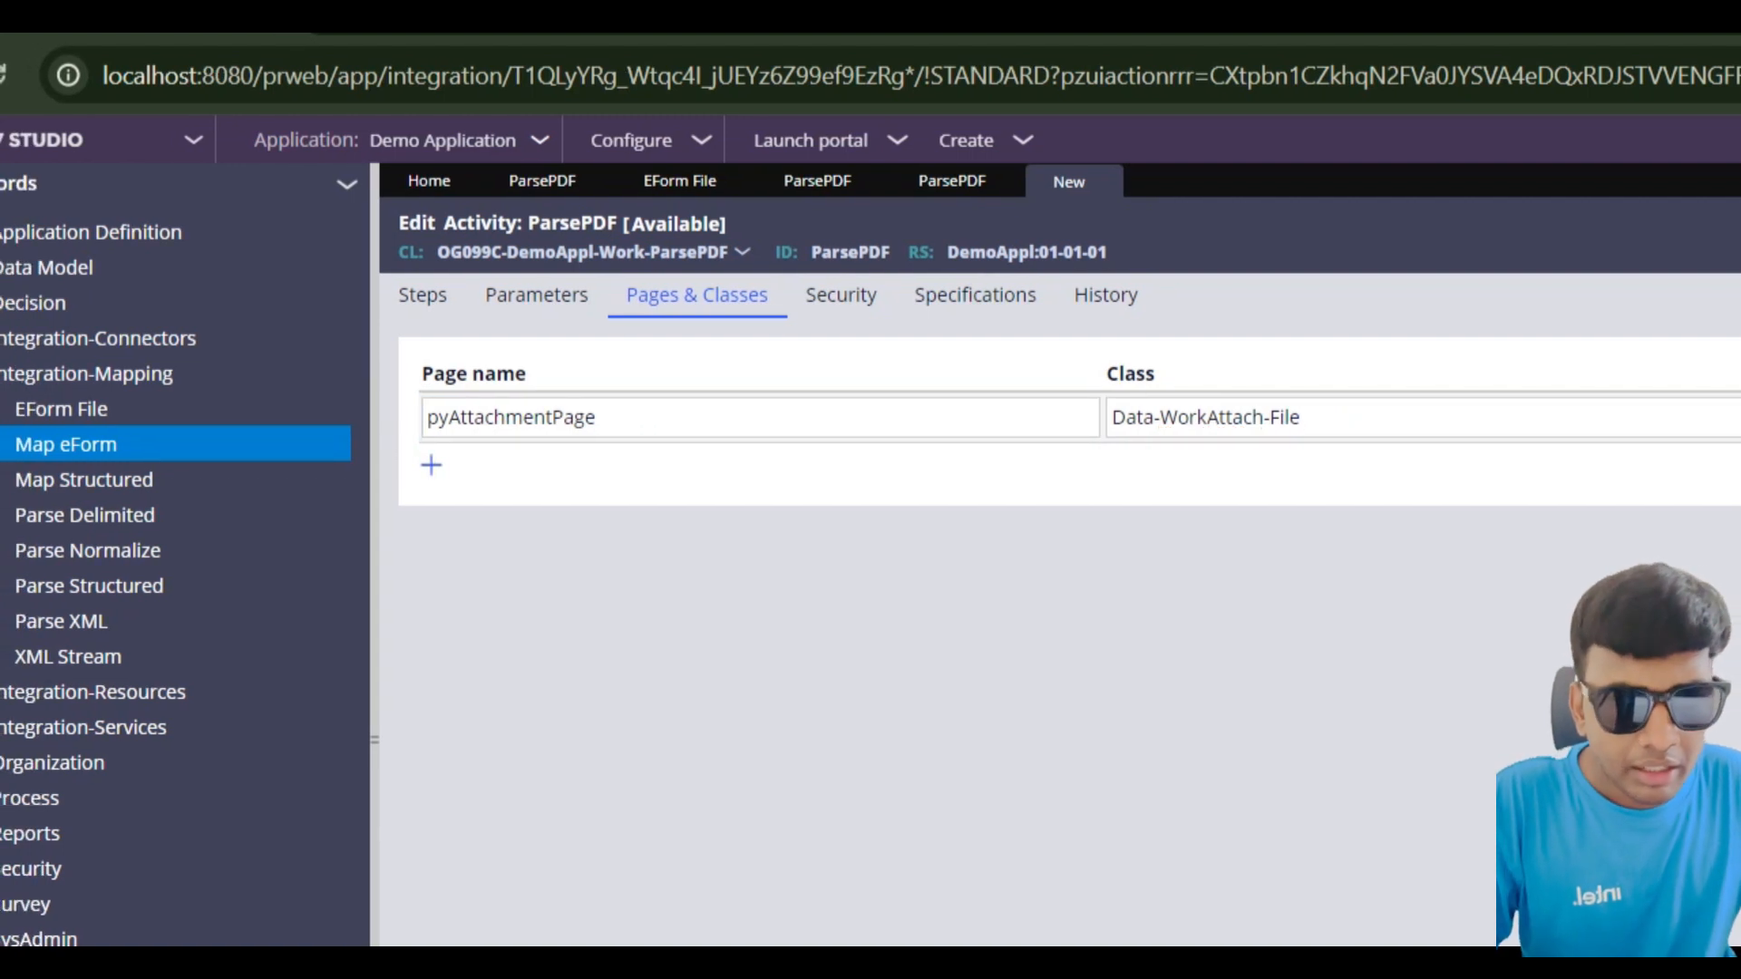
Step: Add the page eFormPage with class Code-Pega-eForm to the activity's pages and classes
left_click(389, 465)
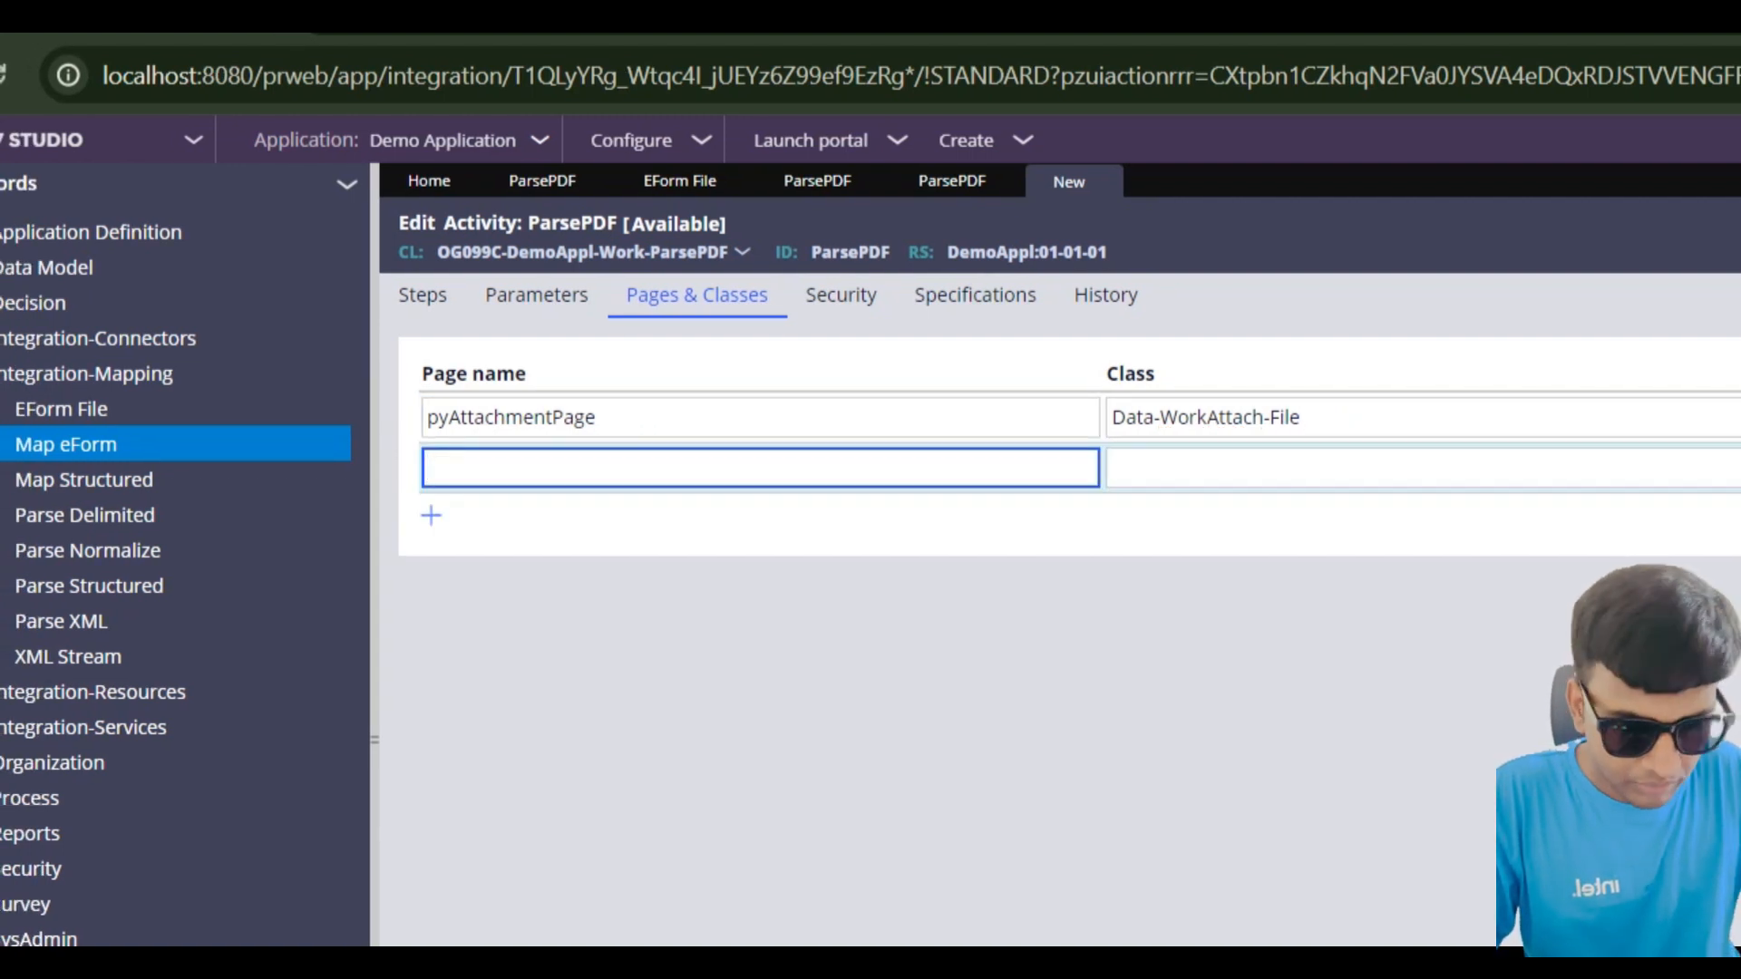
type("eFormPage")
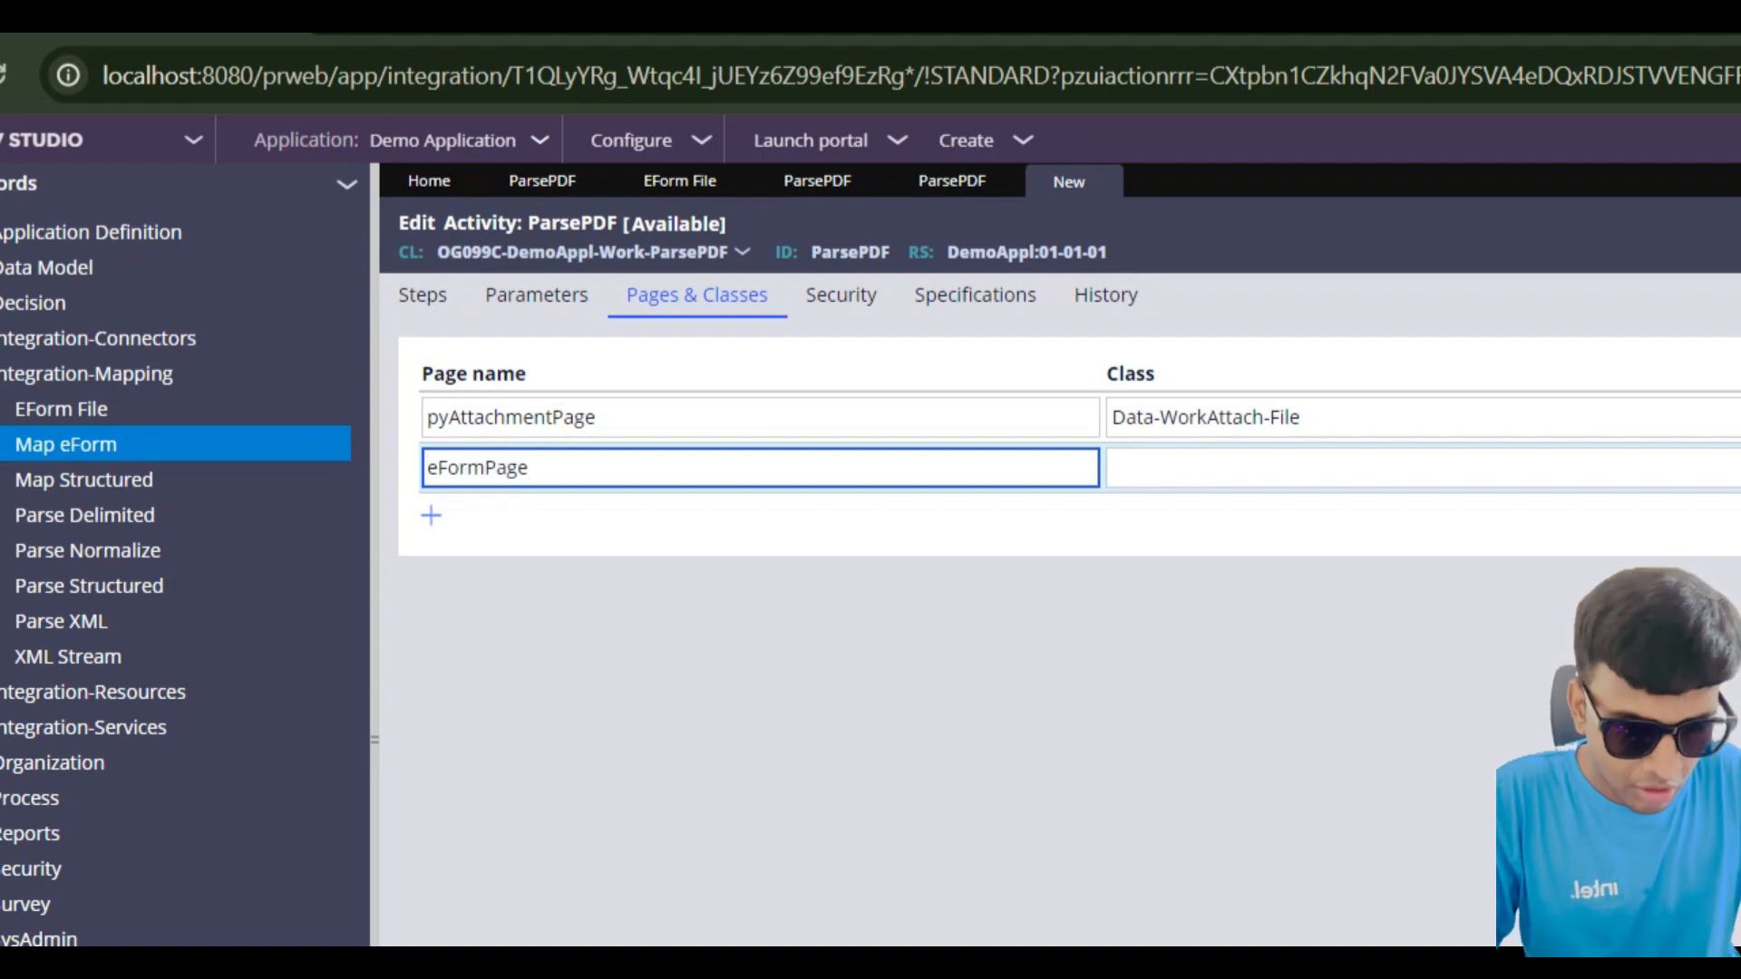
key("Tab")
type("Code-Pega-E")
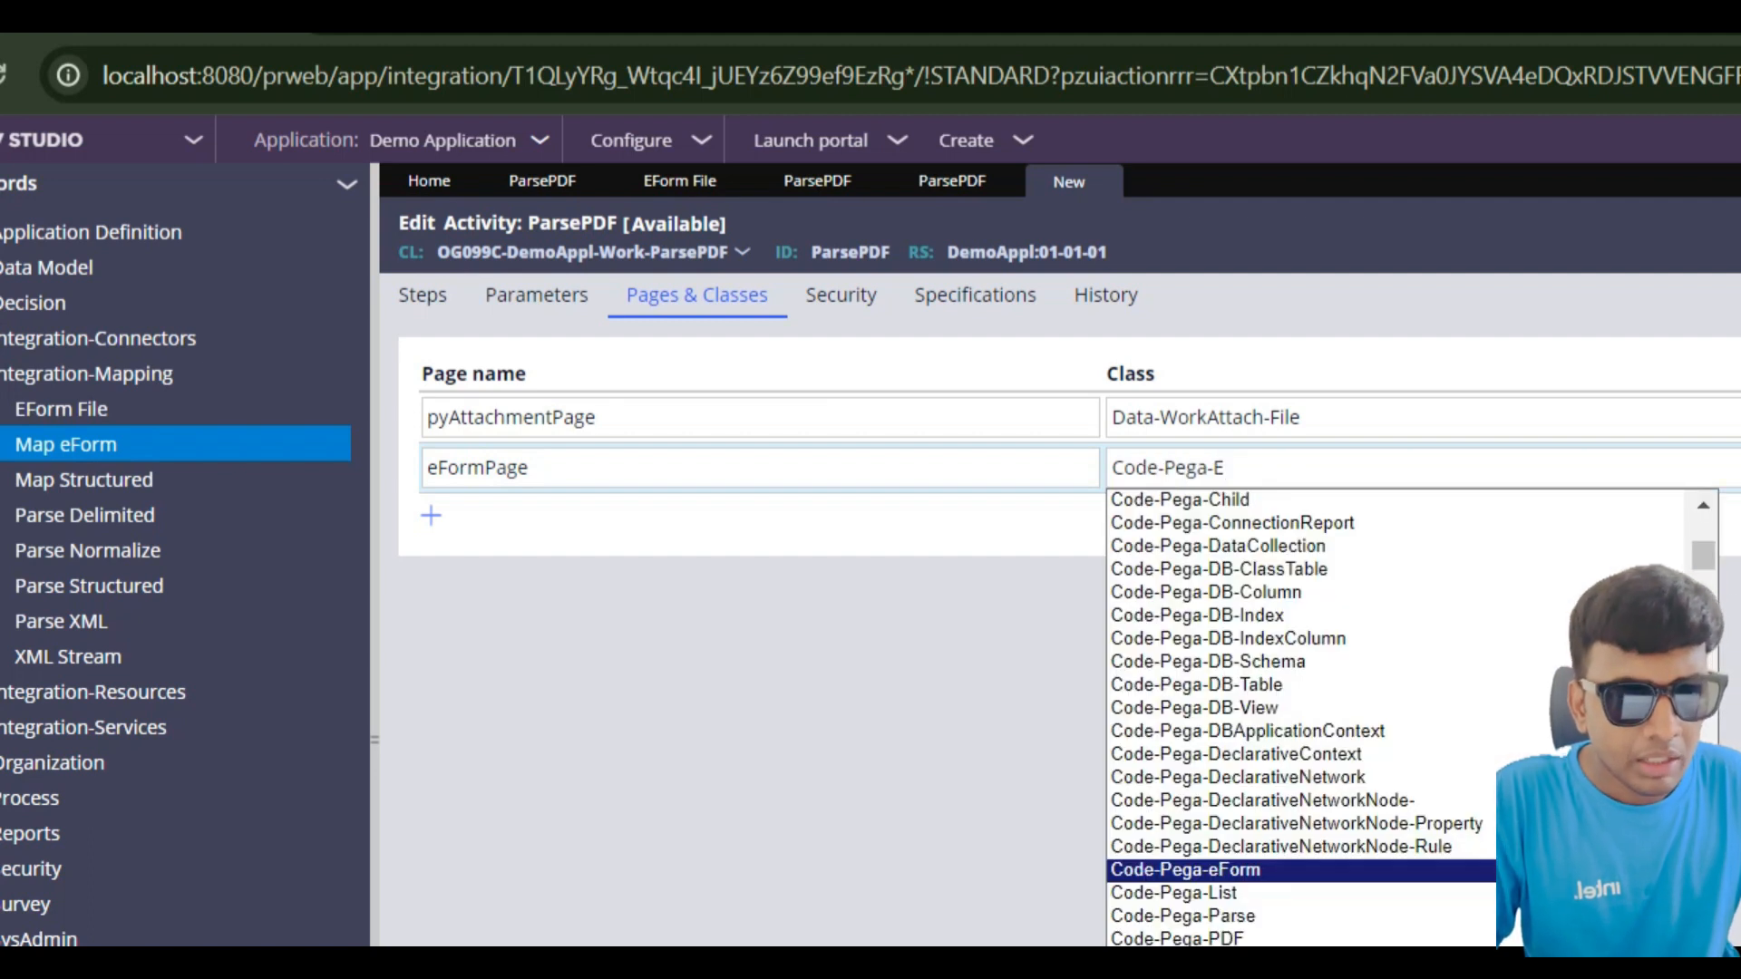
key("Return")
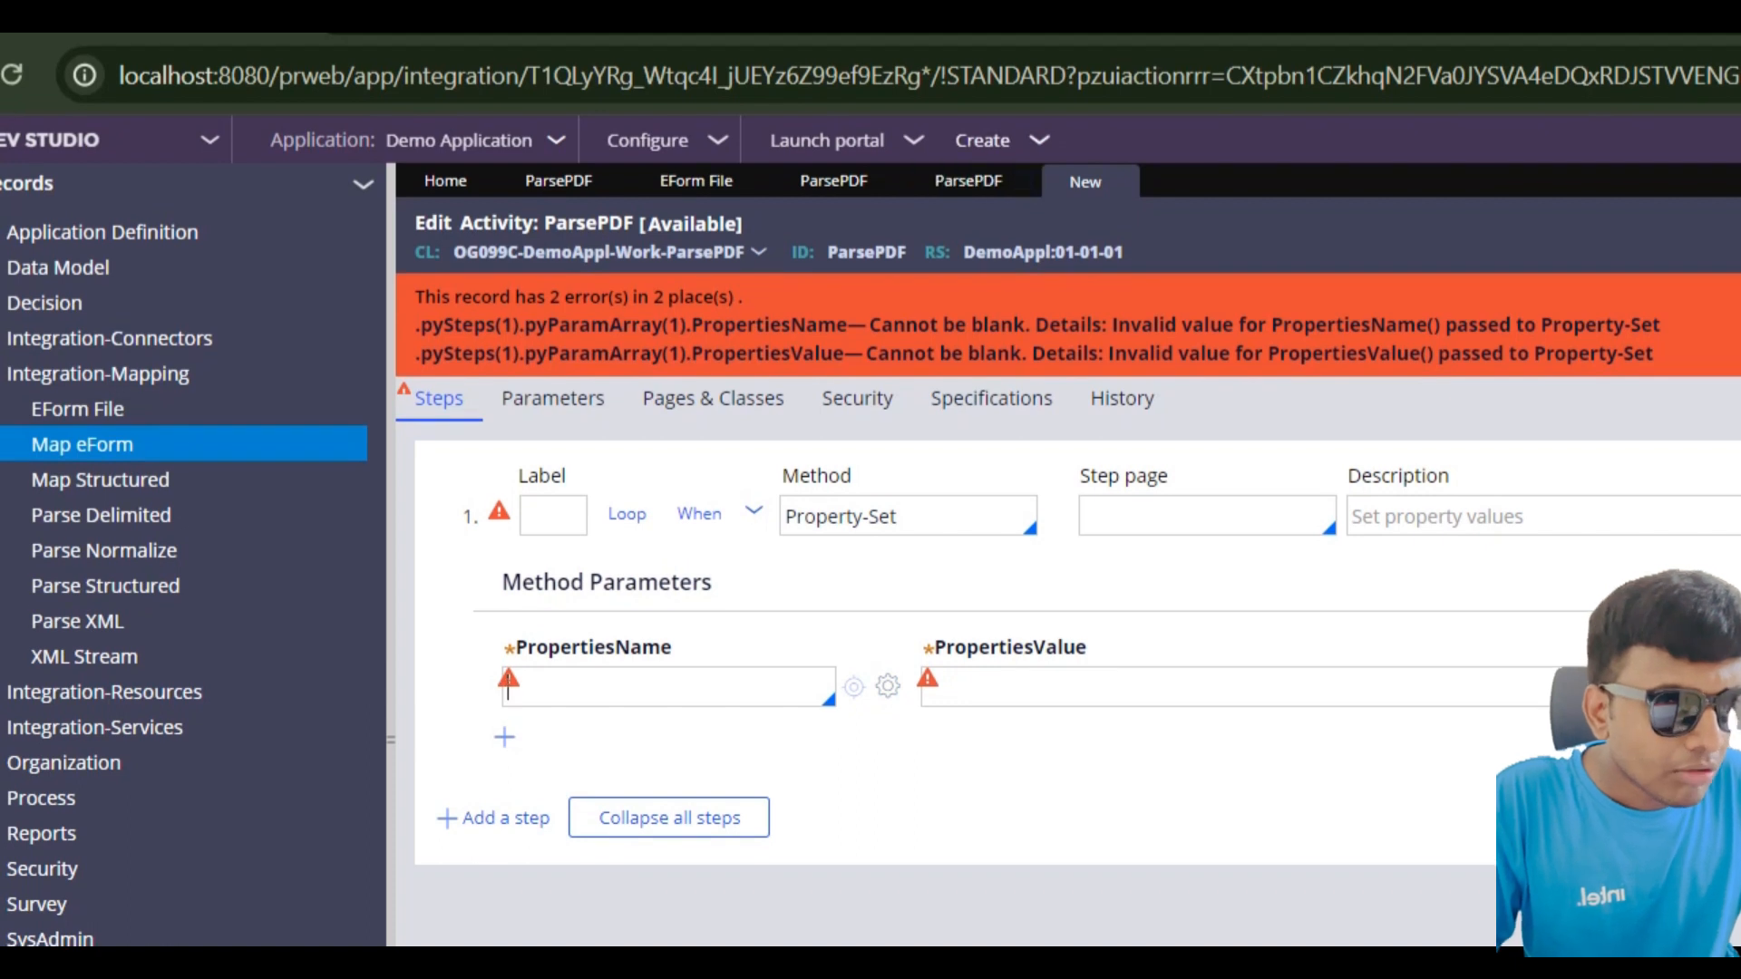
Step: Create a new ParsePDF case and attach PDFParsing Data.pdf to it as the editable PDF, with category File
left_click(1030, 142)
mouse_move(1069, 167)
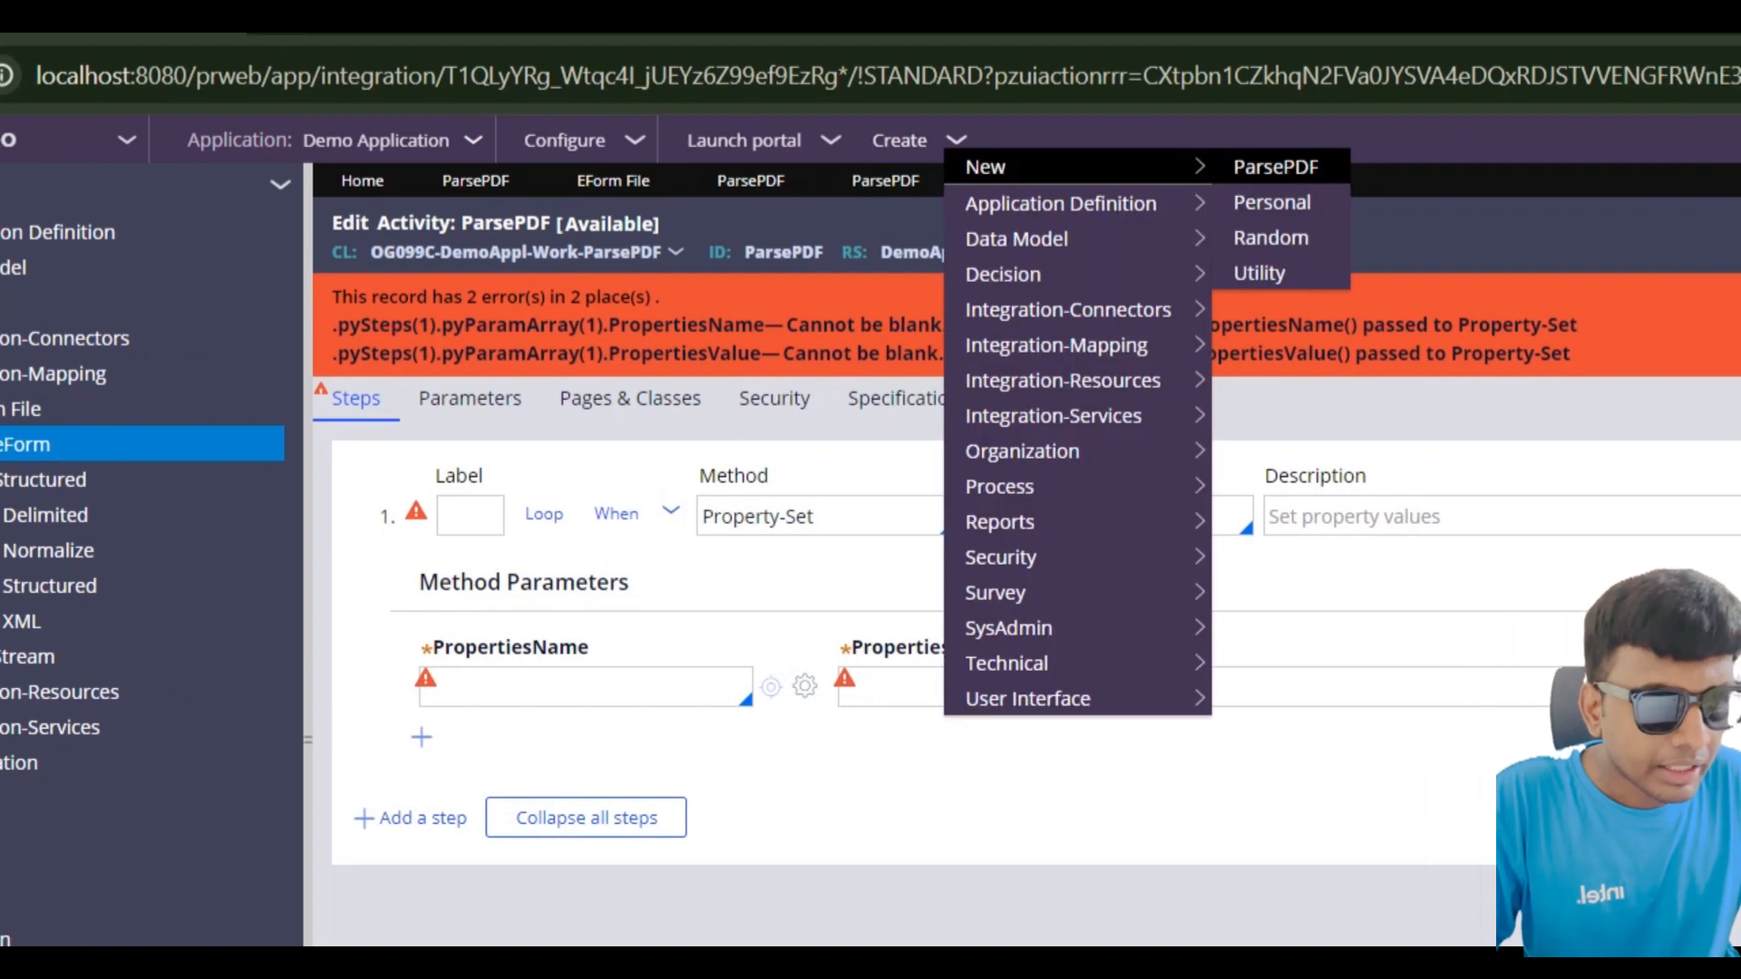
left_click(1345, 167)
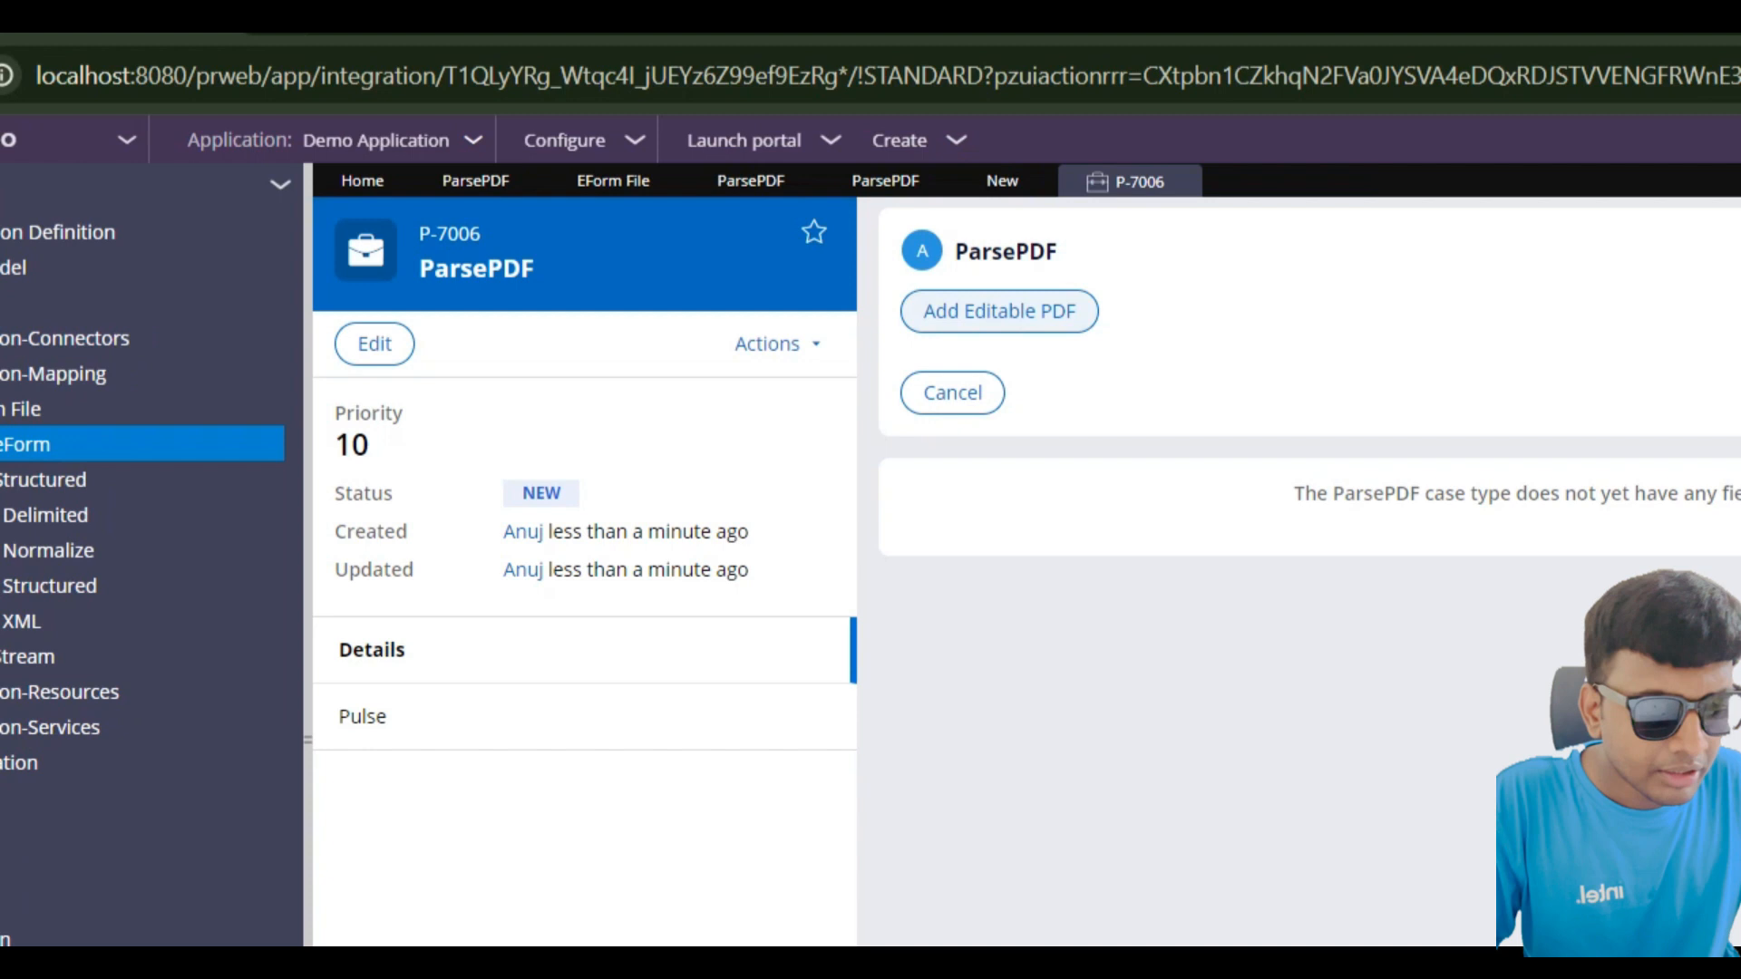
left_click(999, 311)
left_click(1317, 713)
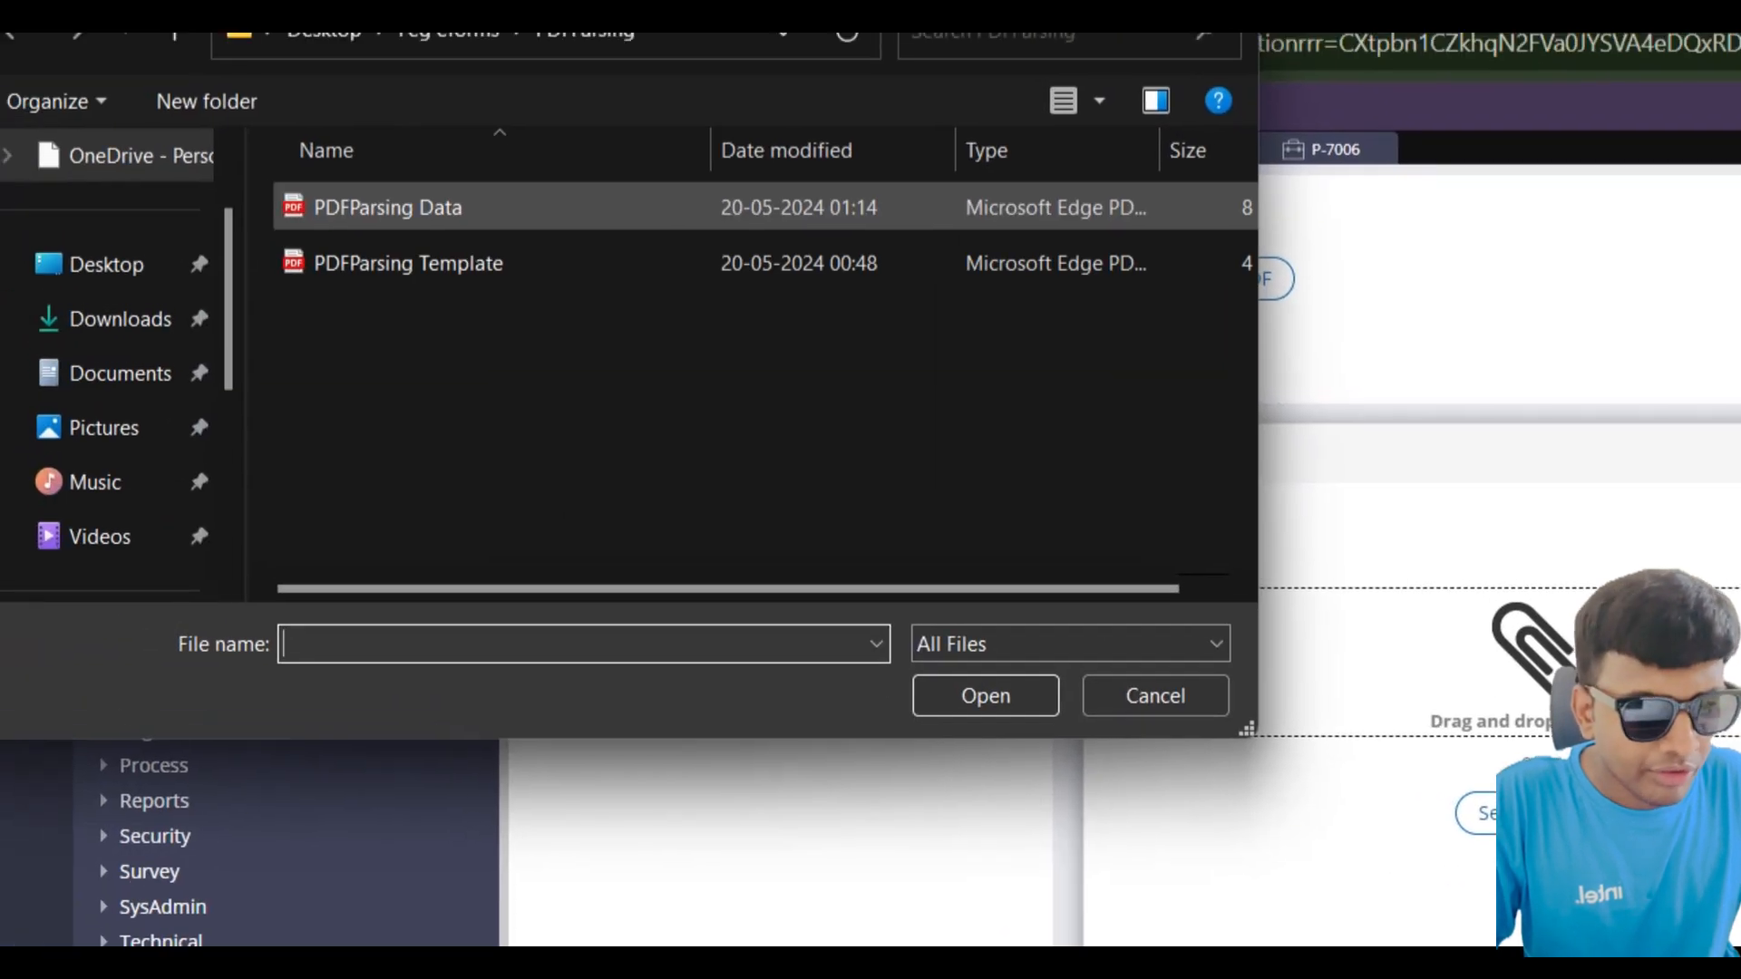
left_click(388, 207)
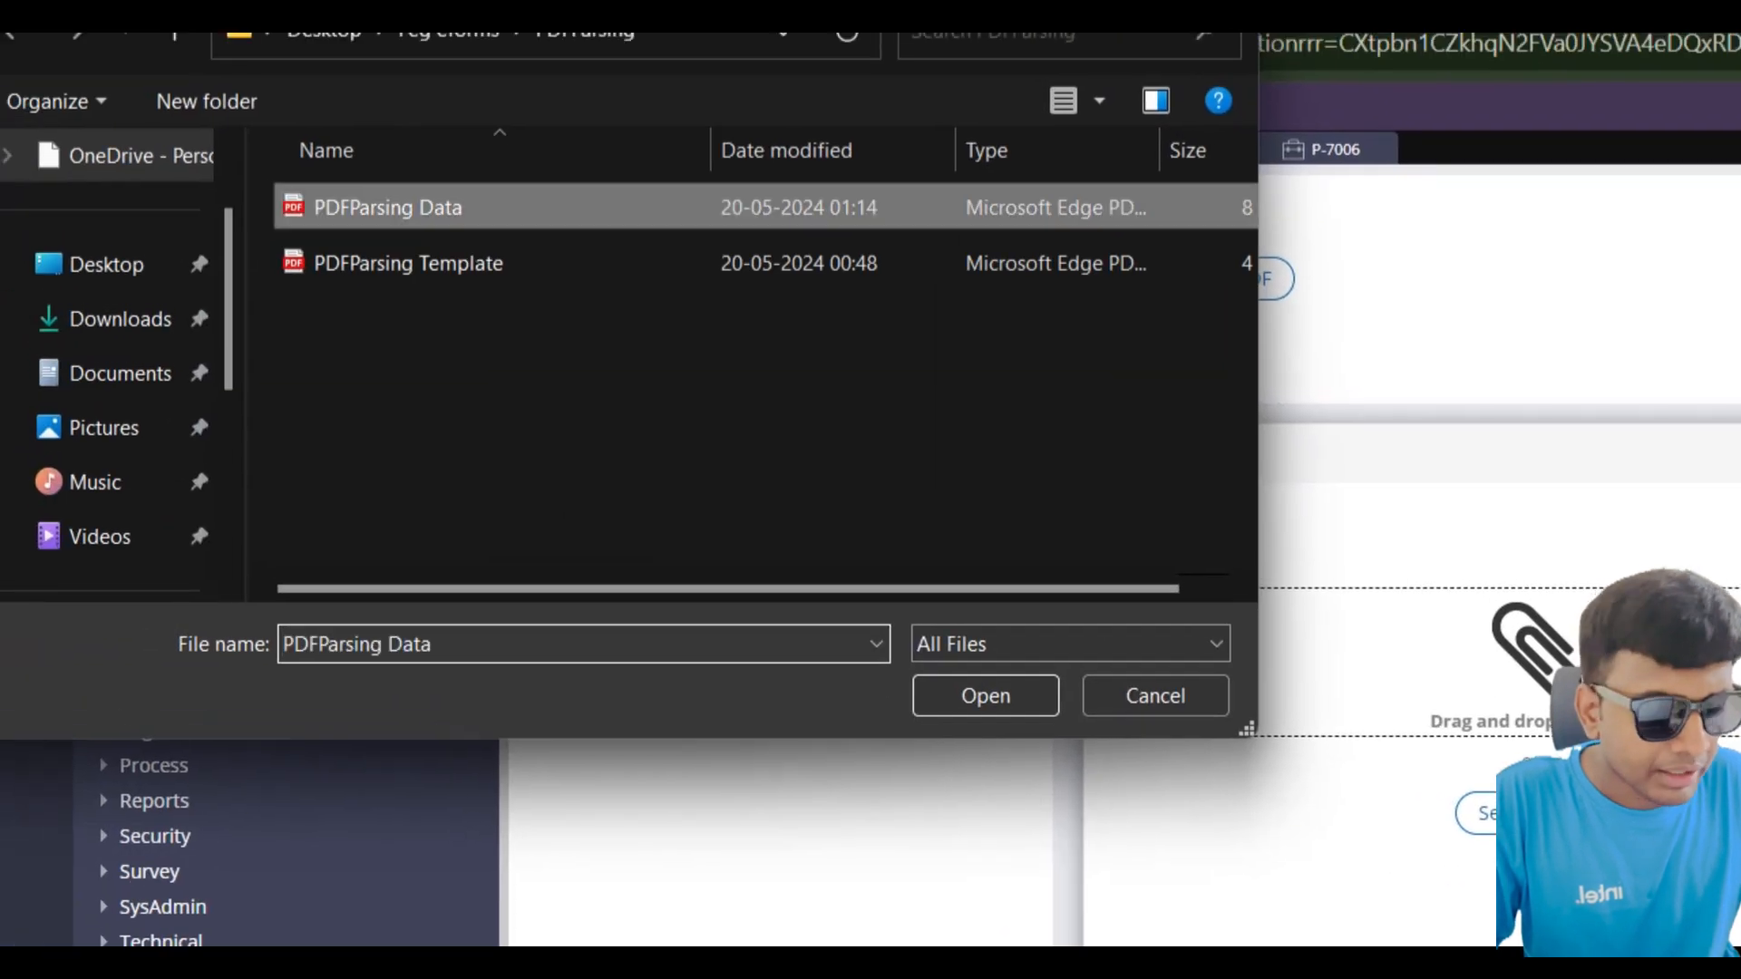
left_click(986, 696)
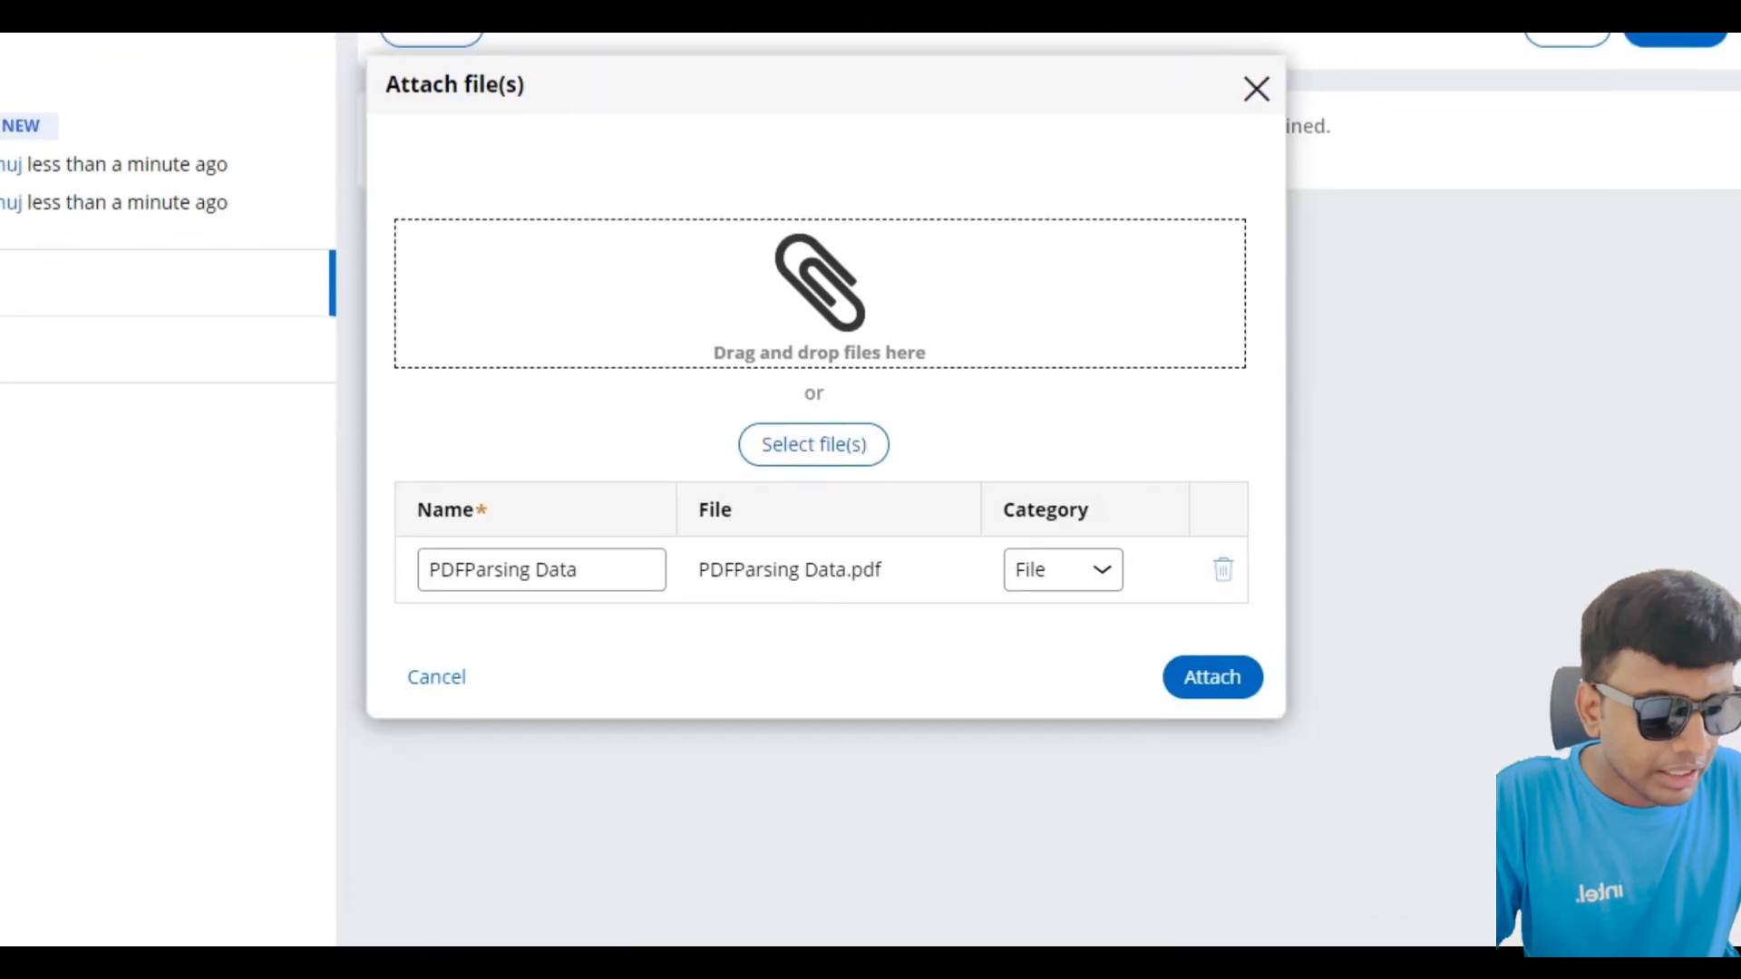
left_click(1213, 676)
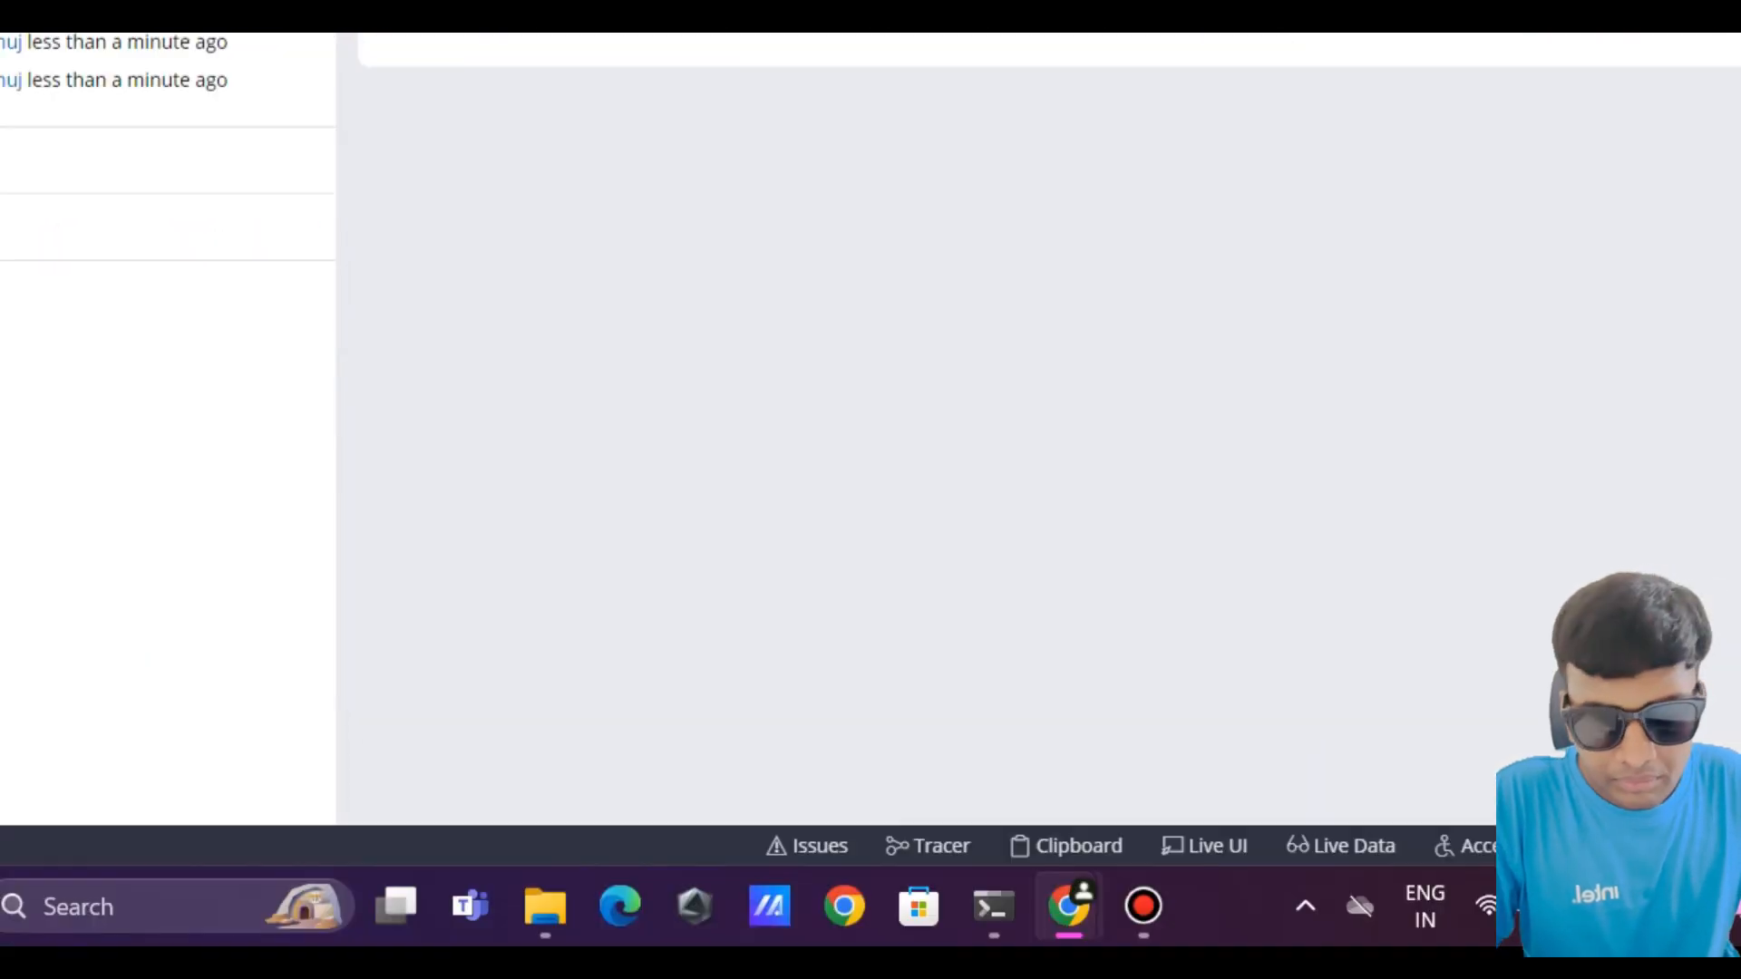
Step: Open the clipboard and examine the properties of pyAttachmentPage, including the attachment stream value
left_click(1068, 845)
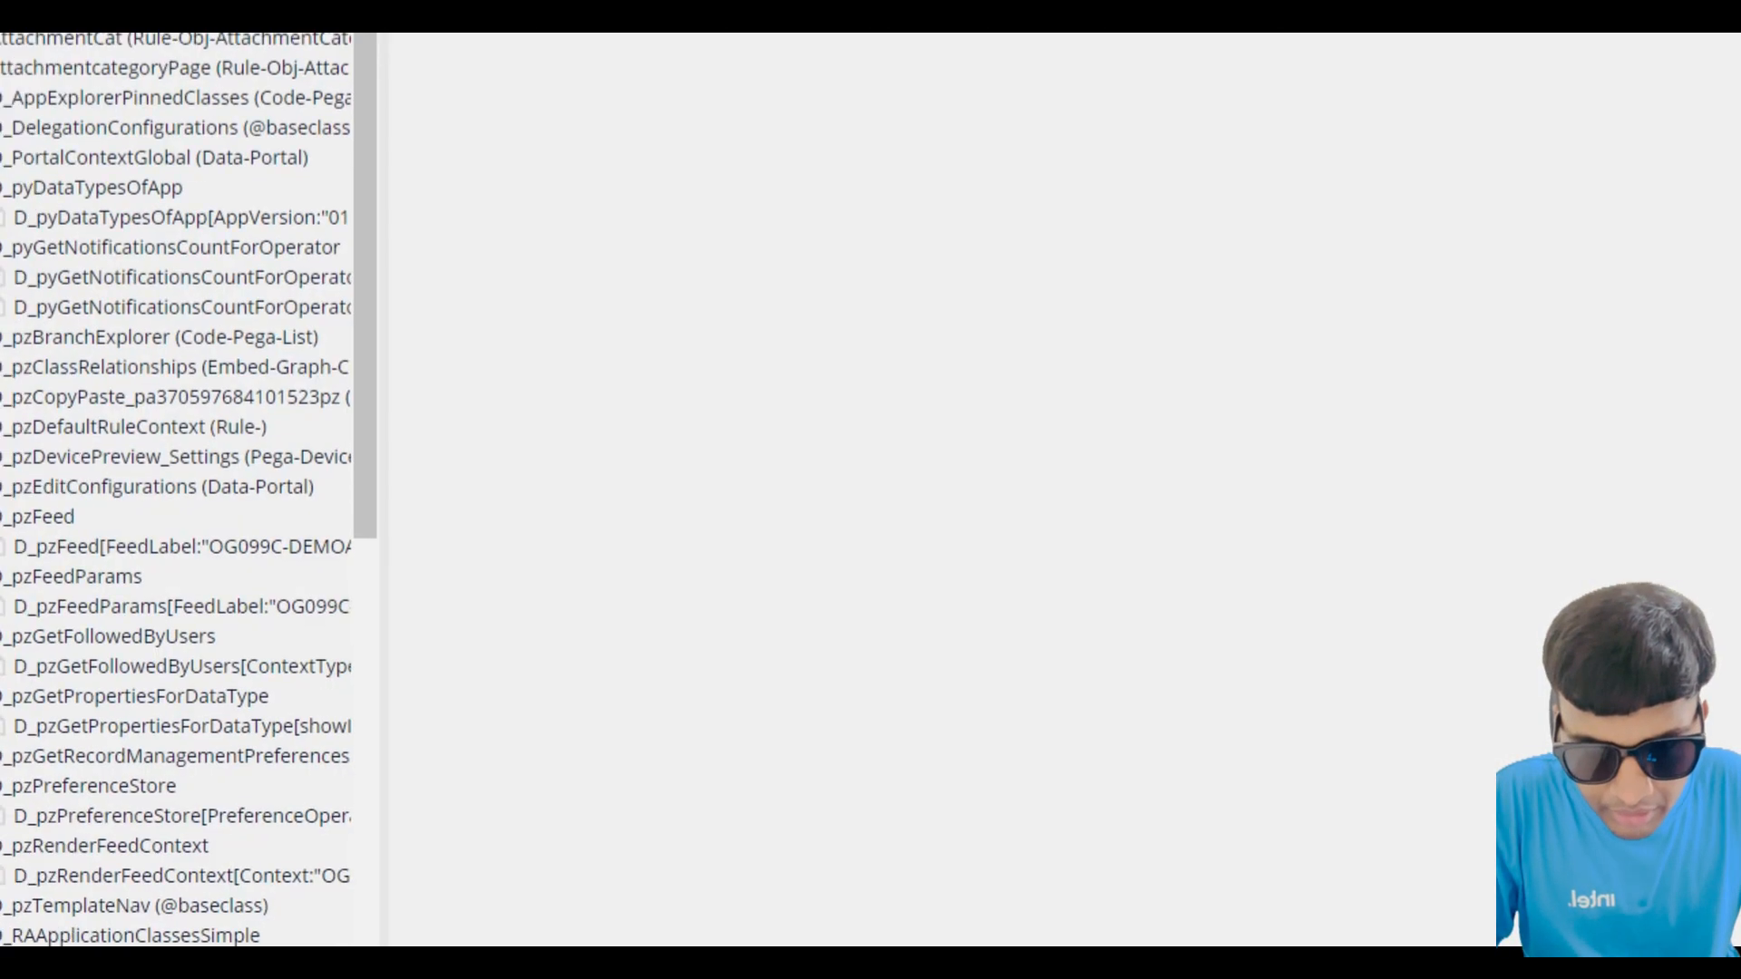
scroll(272, 507, "down", 7)
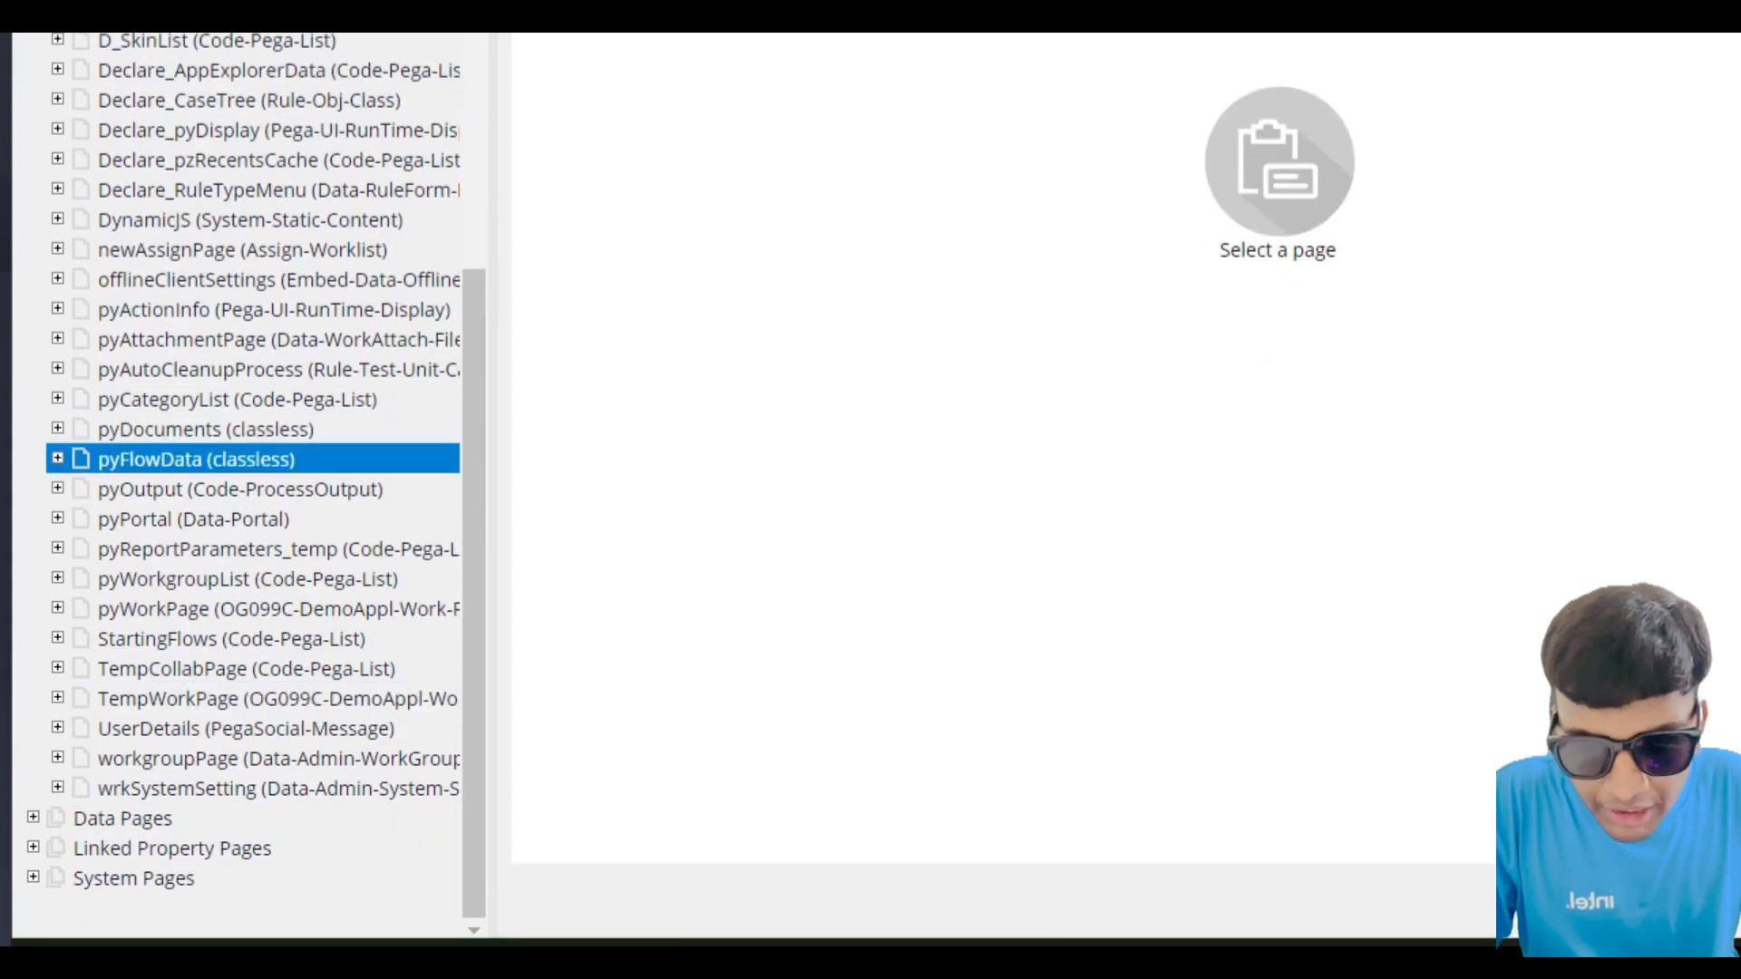
left_click(272, 339)
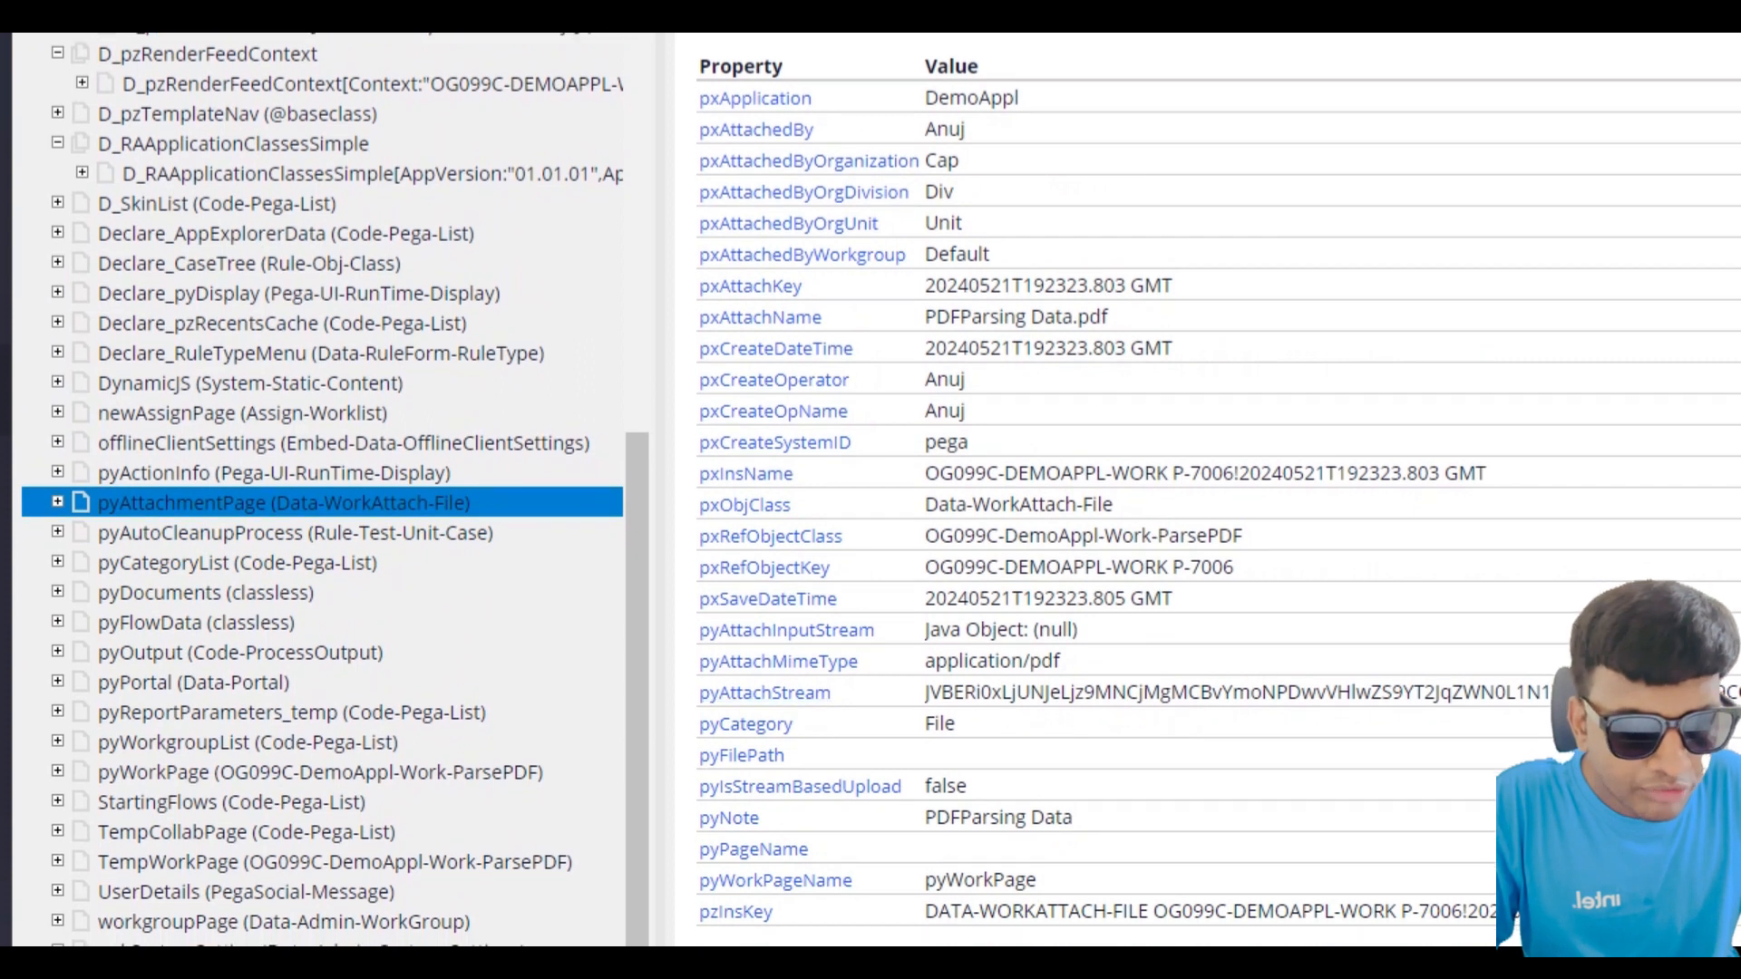
scroll(1202, 490, "right", 20)
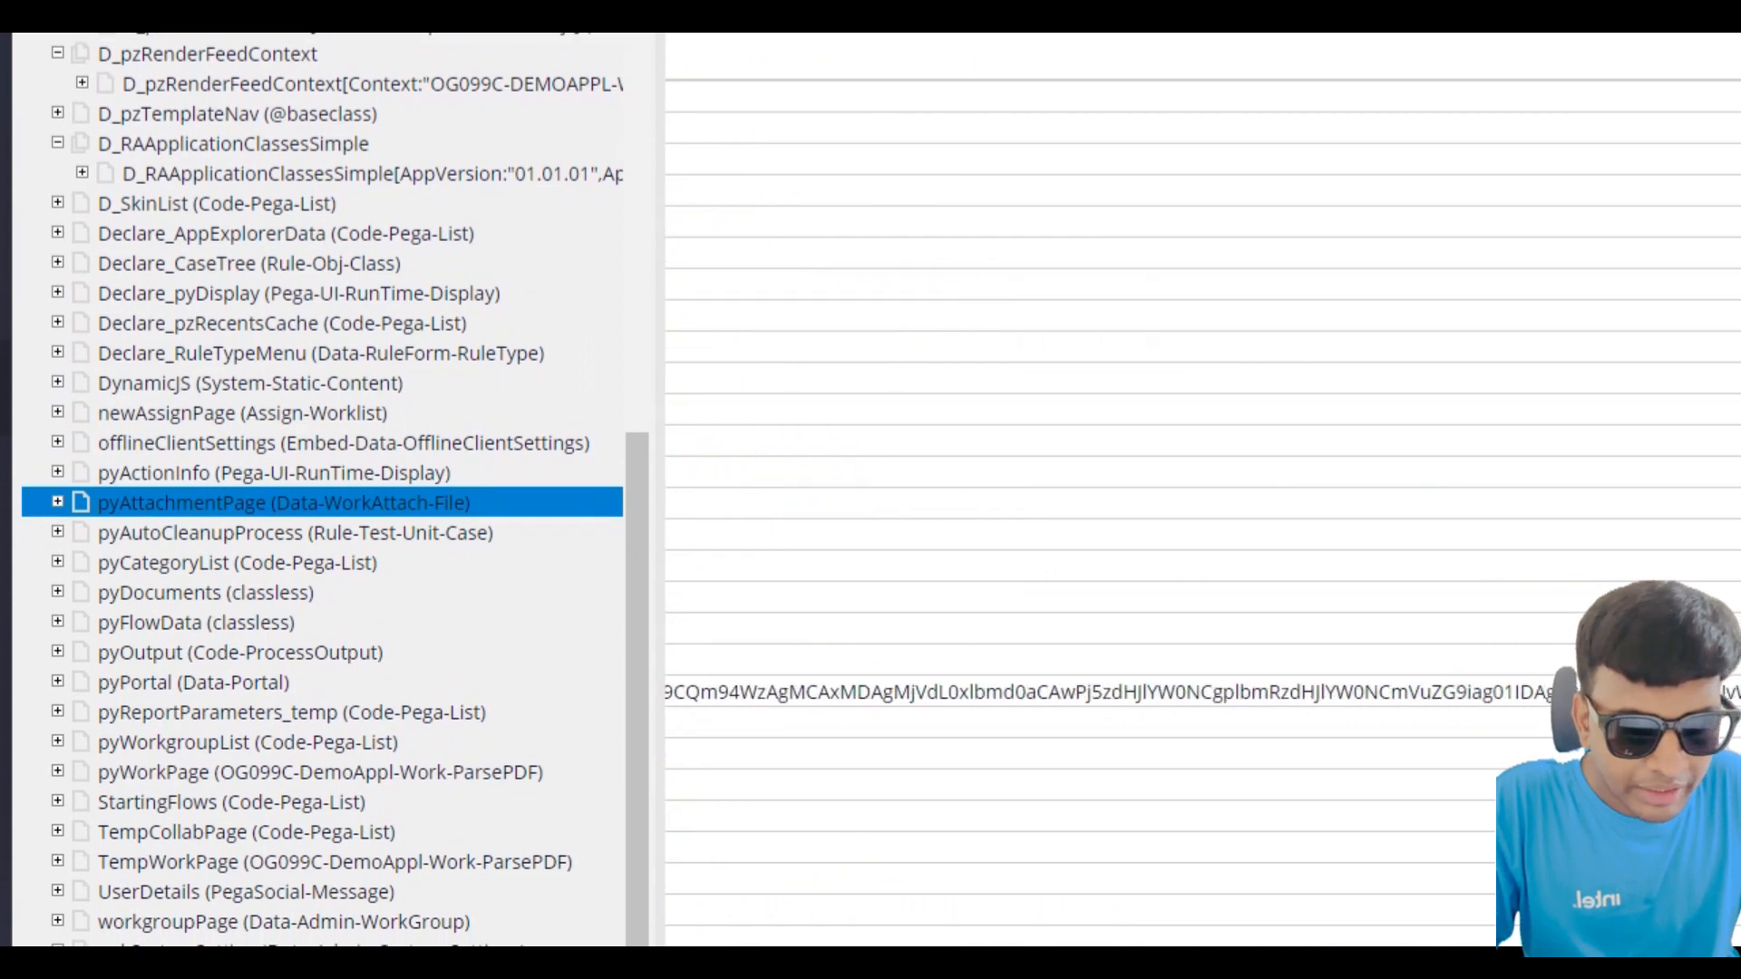
scroll(1203, 489, "left", 20)
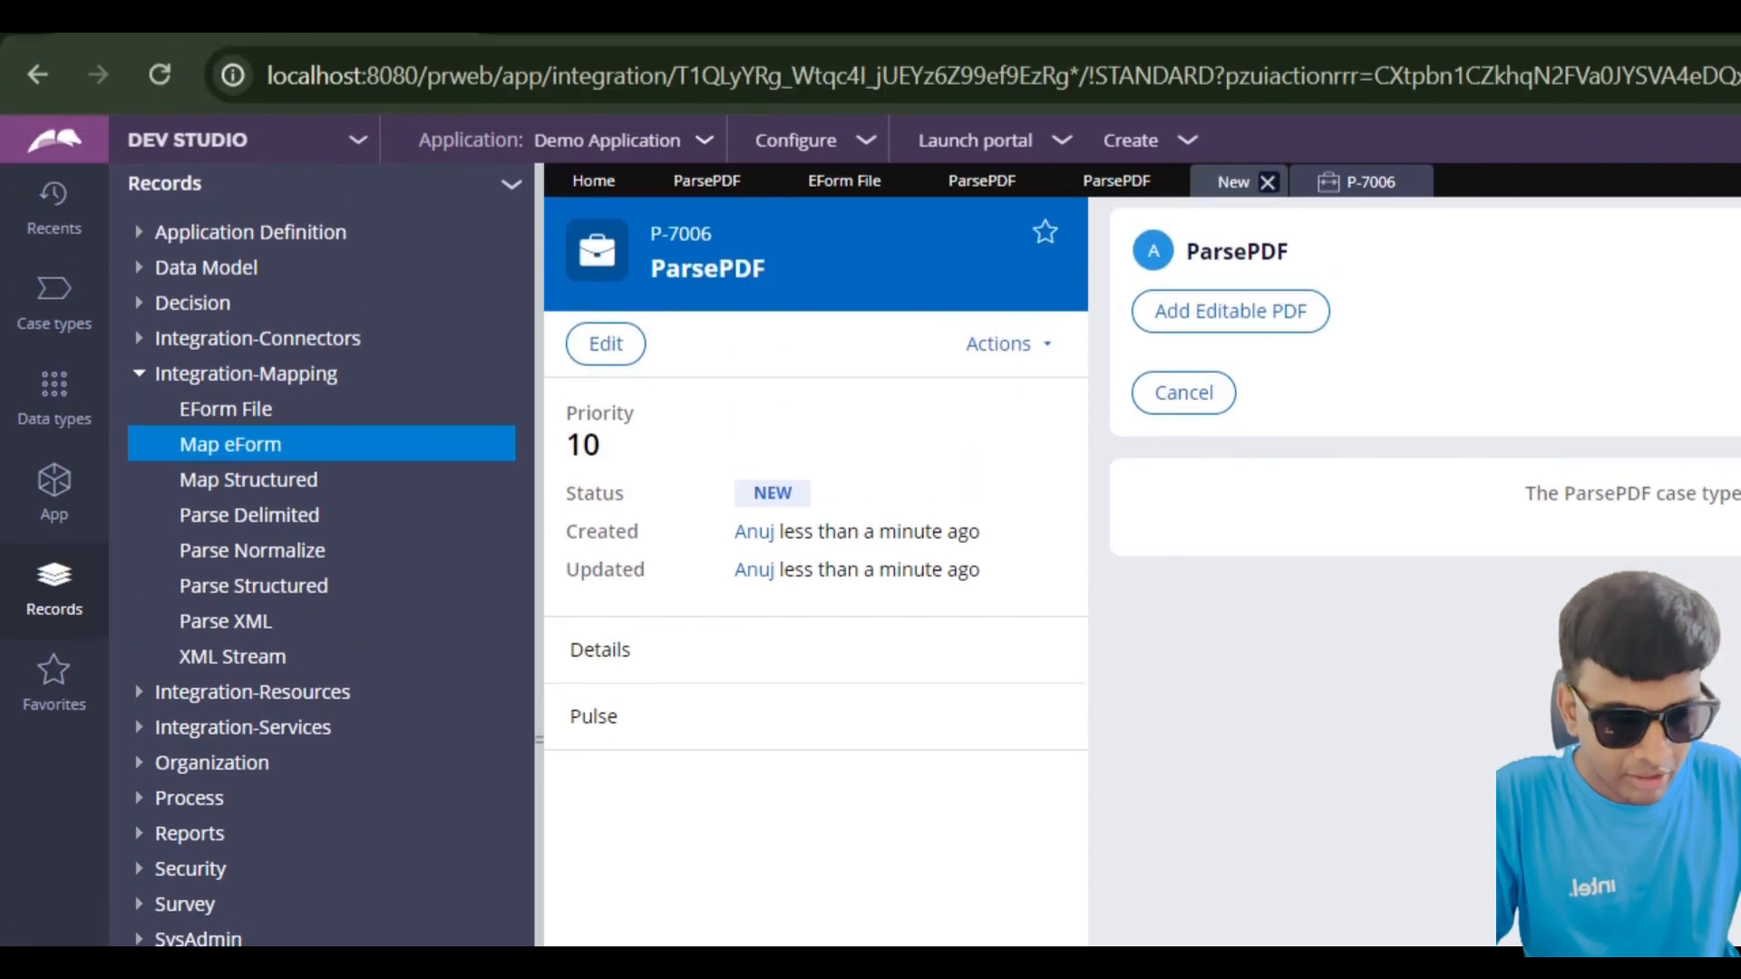
Step: Return to the ParsePDF activity and define a local variable named FormData with data type String
left_click(1234, 183)
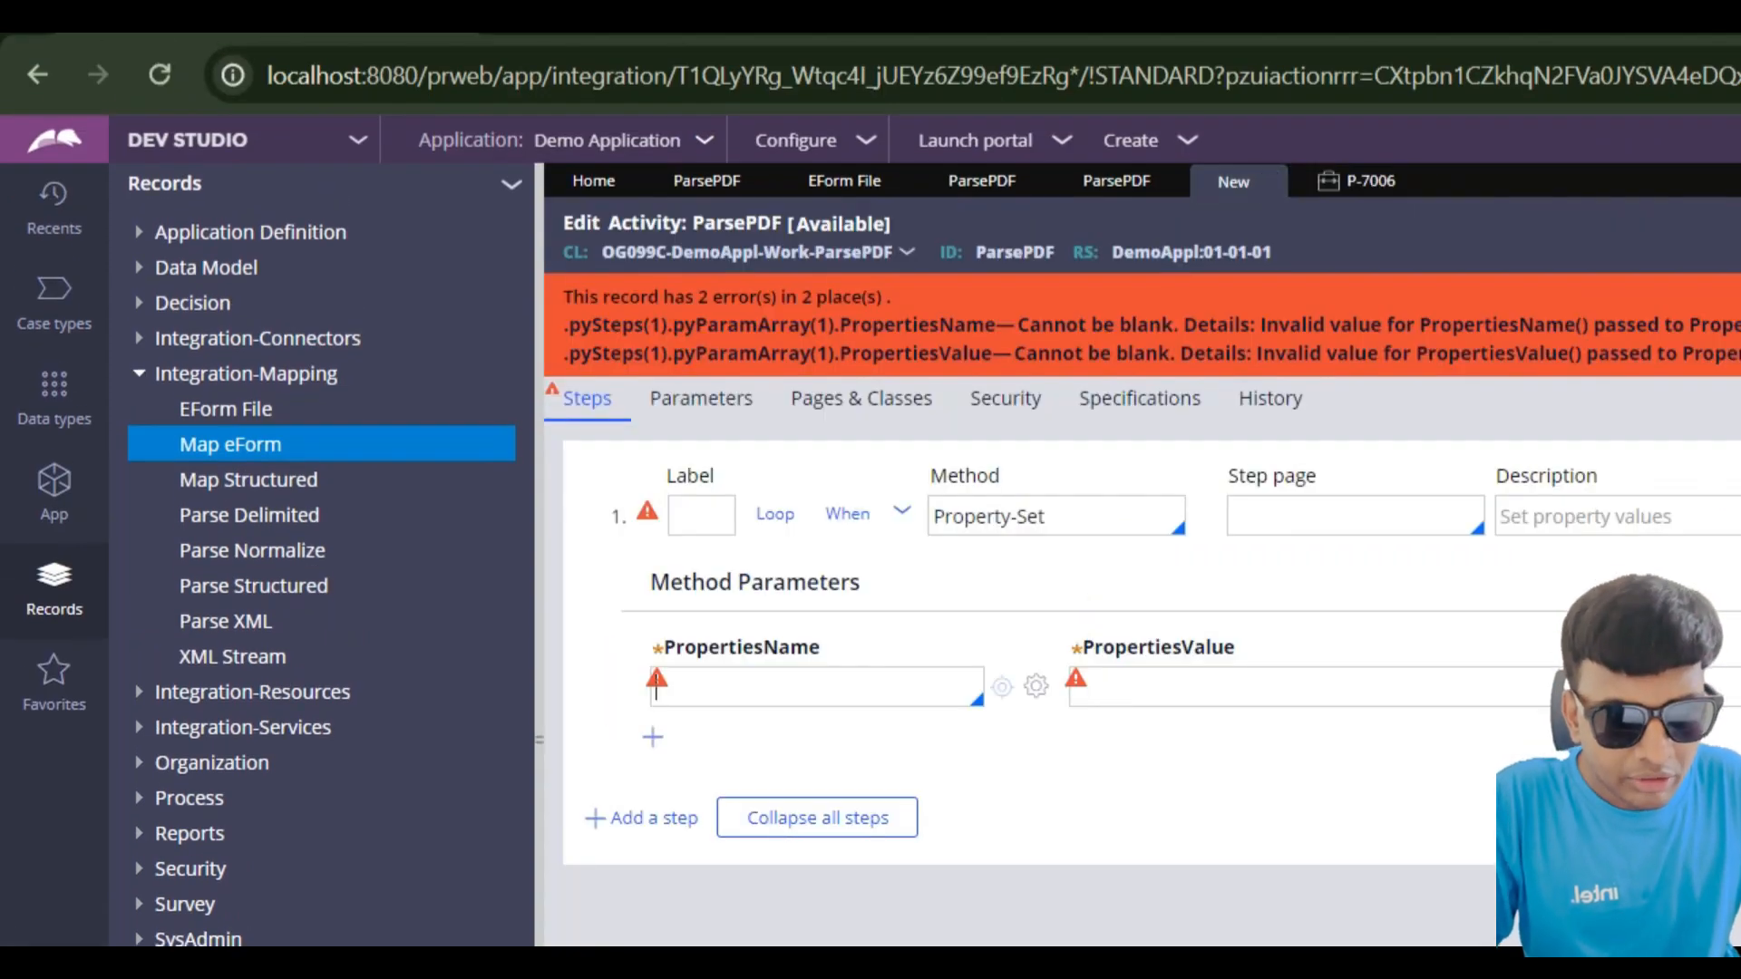
left_click(701, 399)
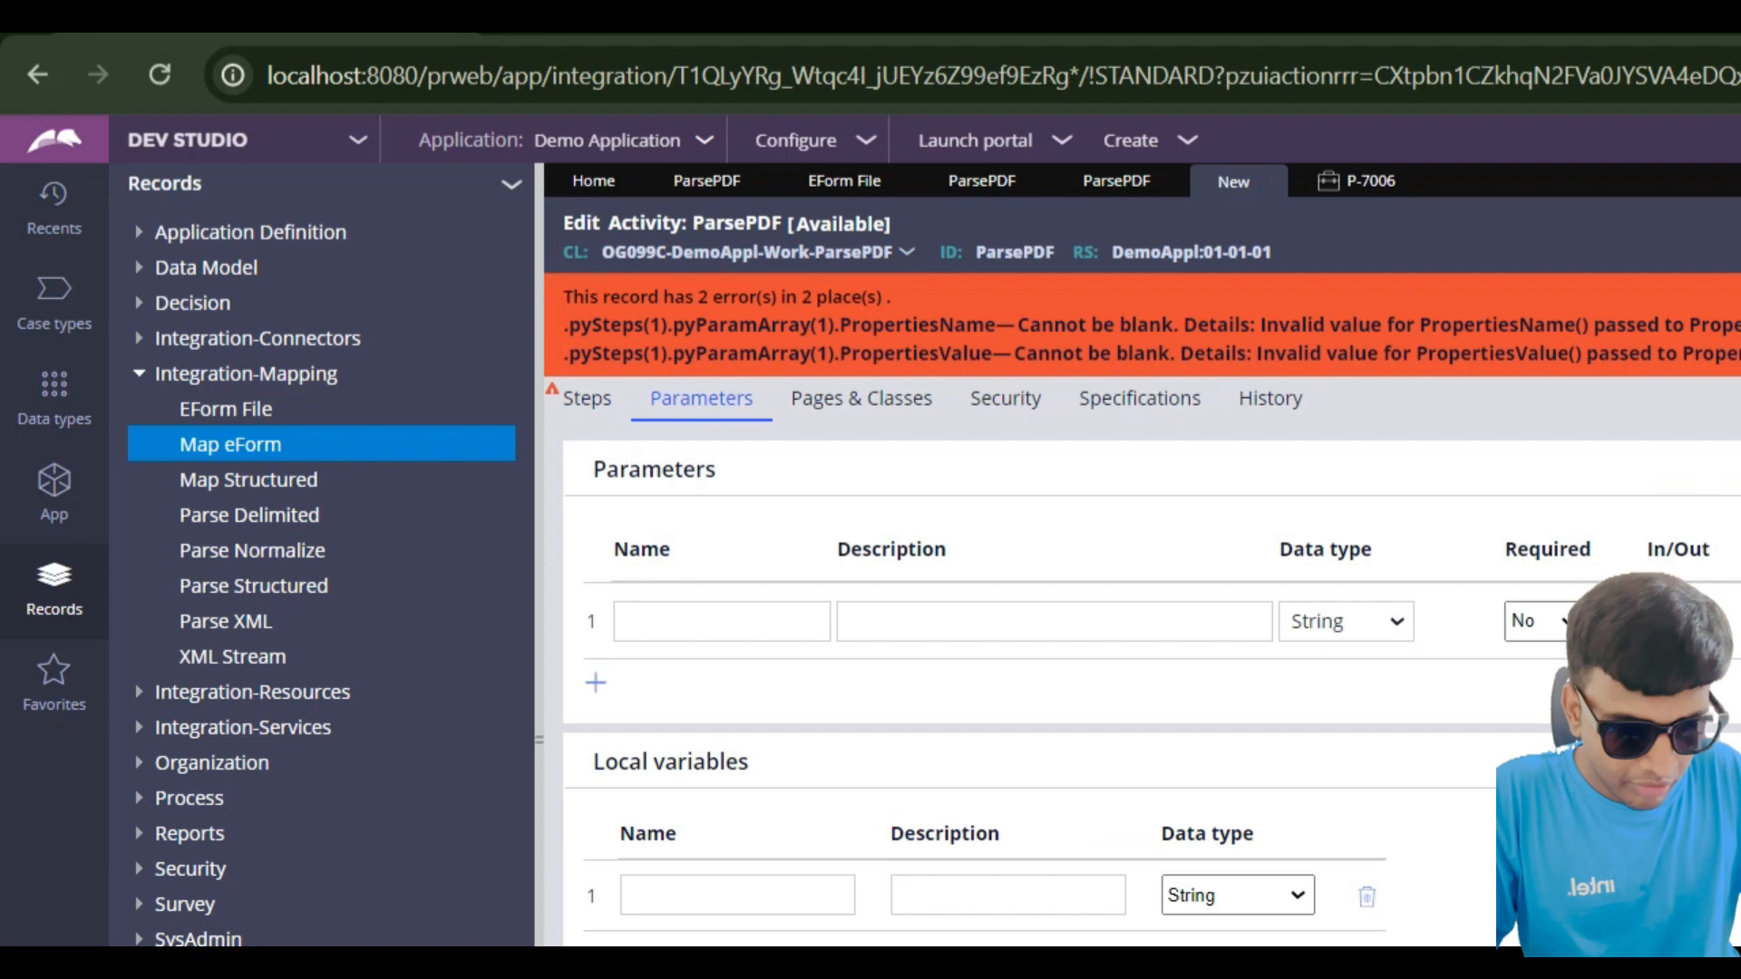
left_click(738, 671)
type("FormDat")
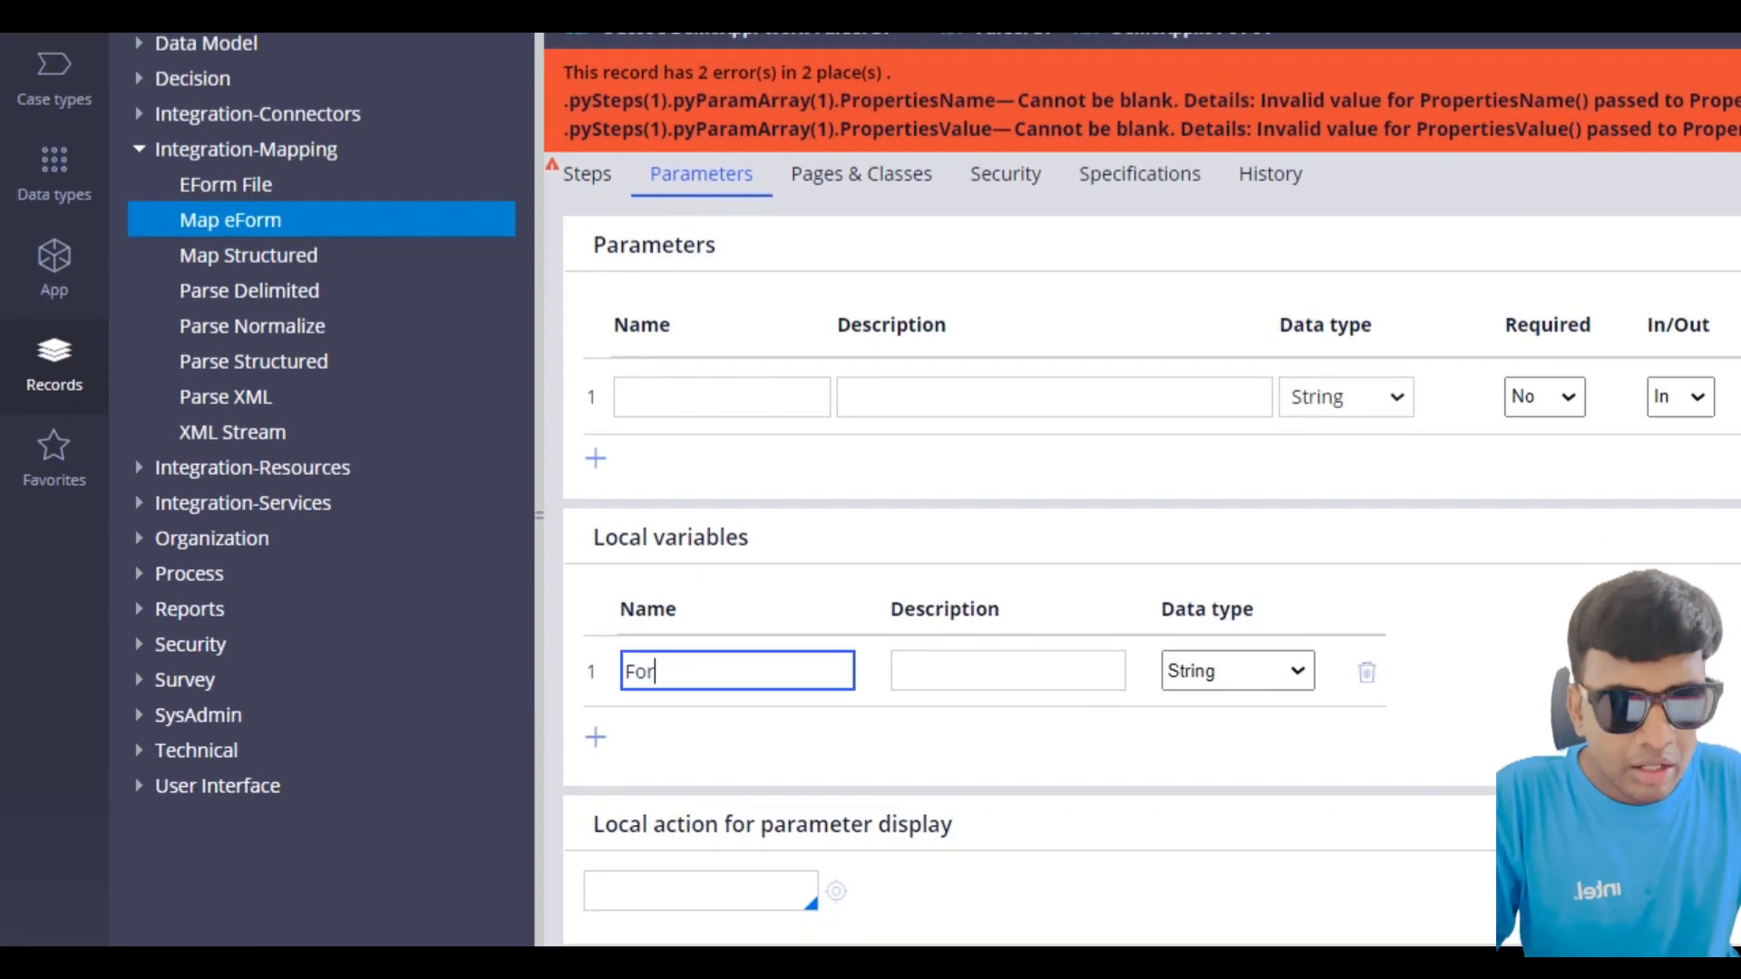
type("a")
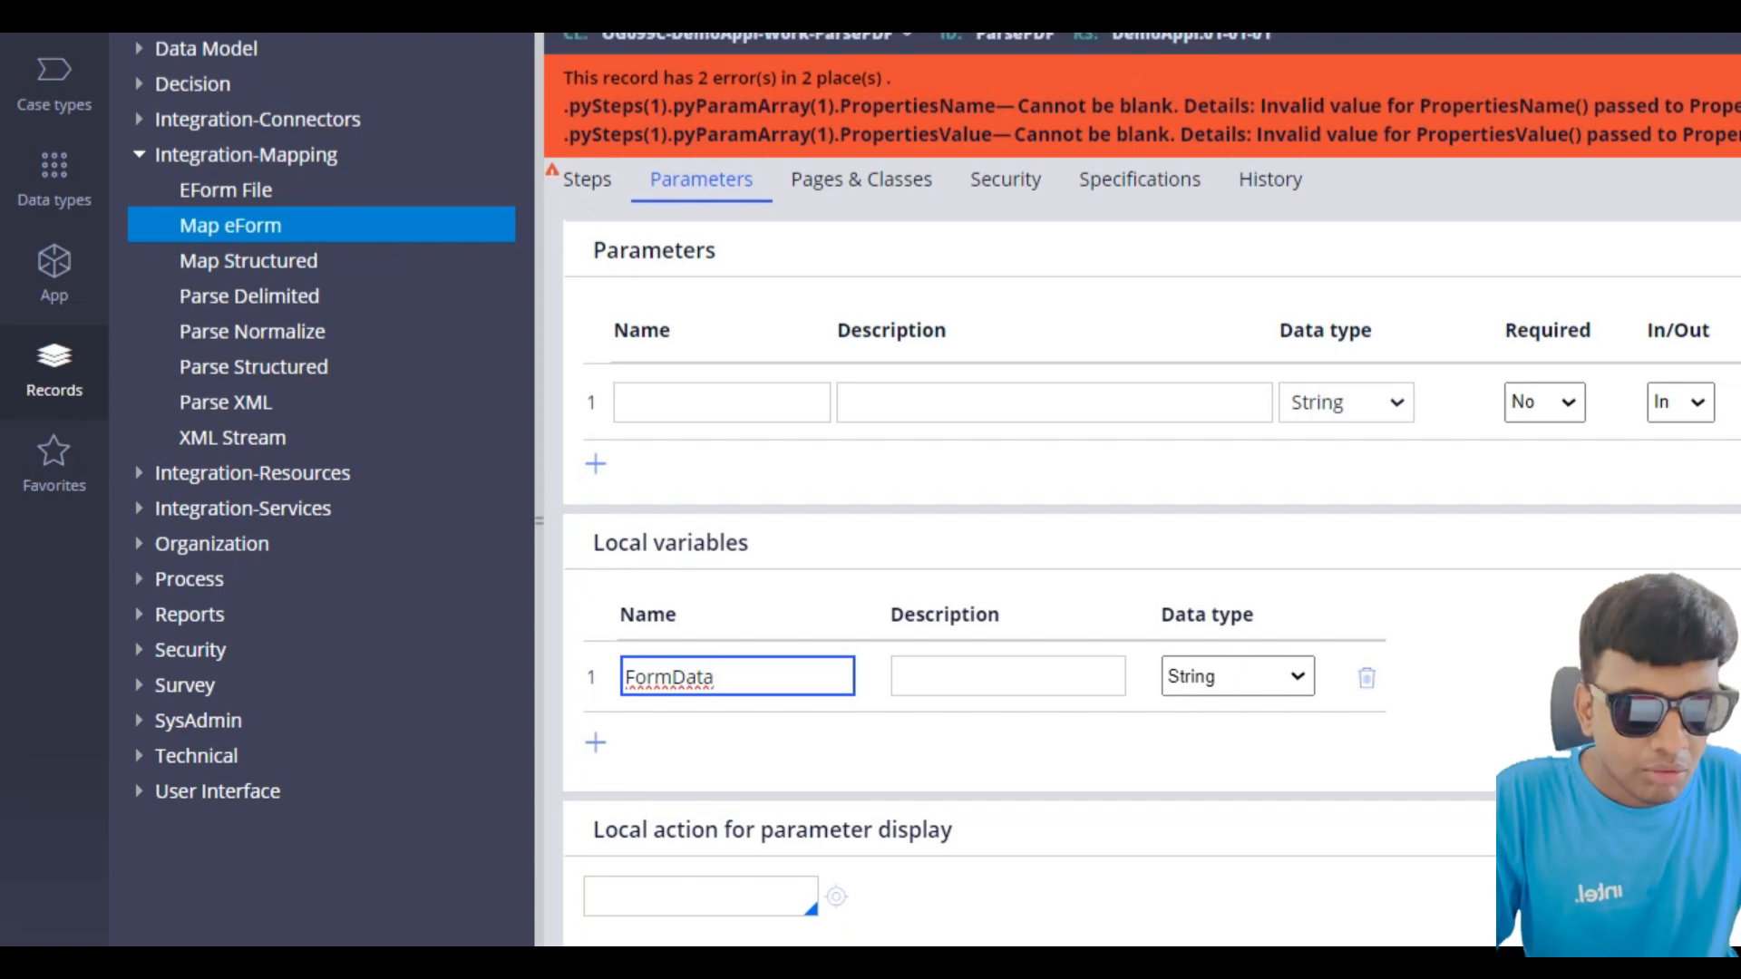
Step: Set the property name in the first Property-Set step to Local.FormData
left_click(587, 222)
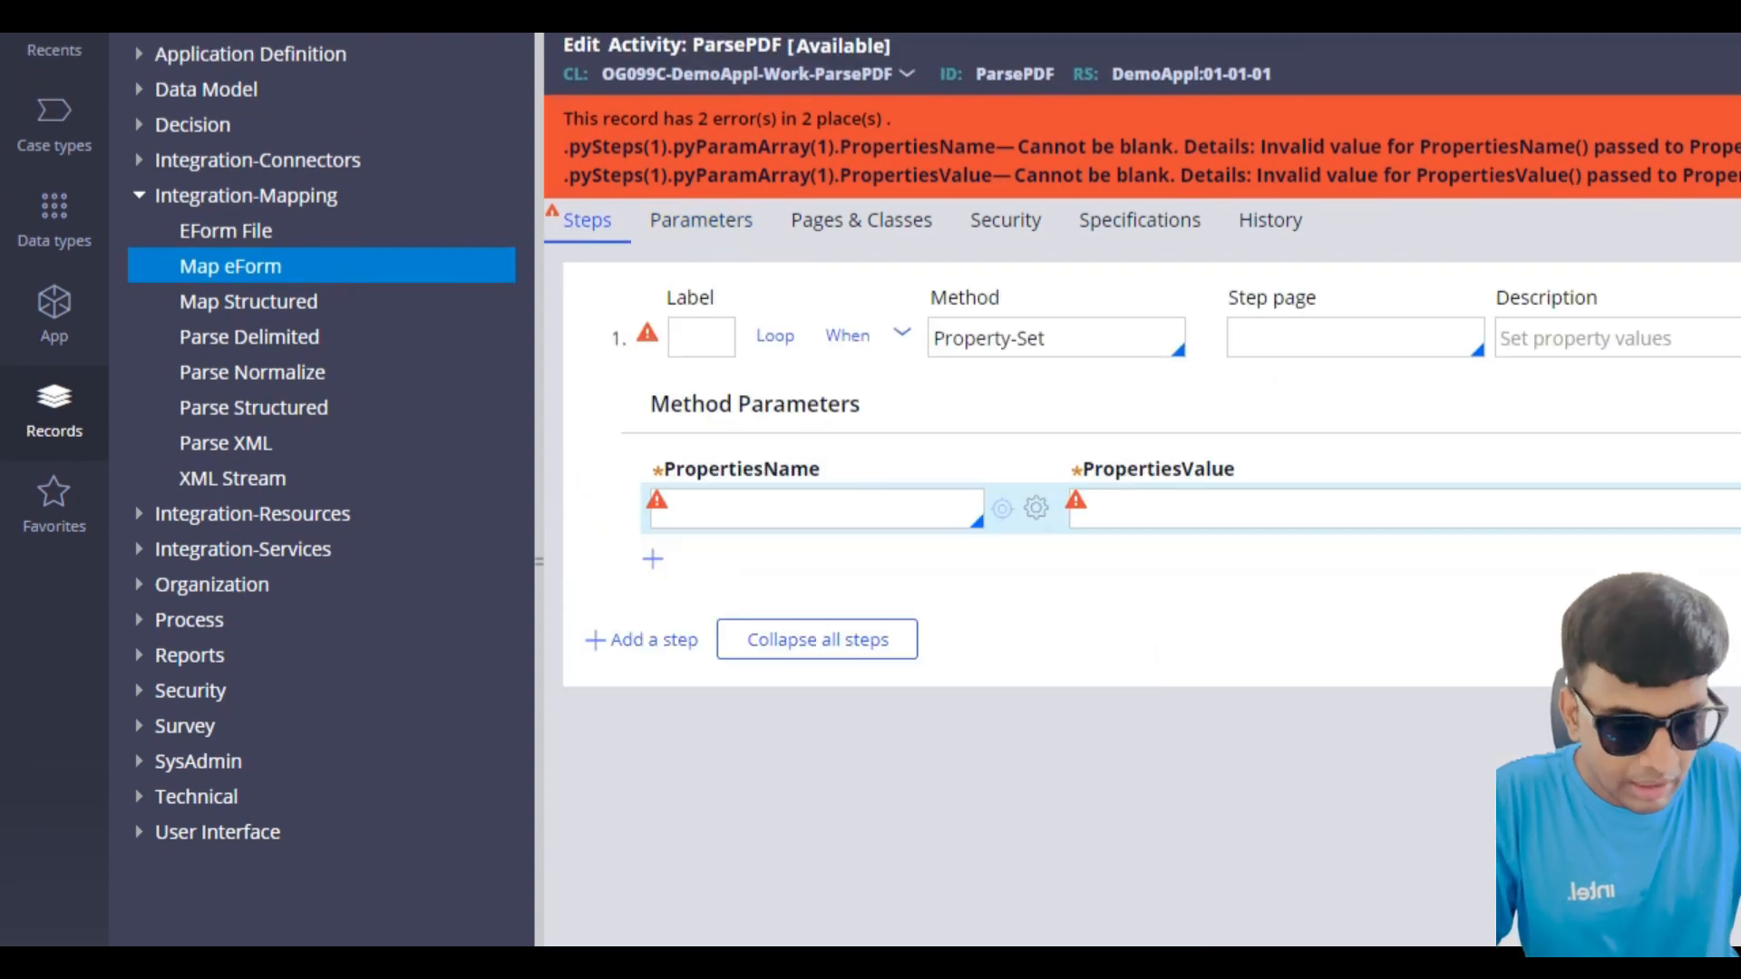
left_click(812, 510)
type("Local.")
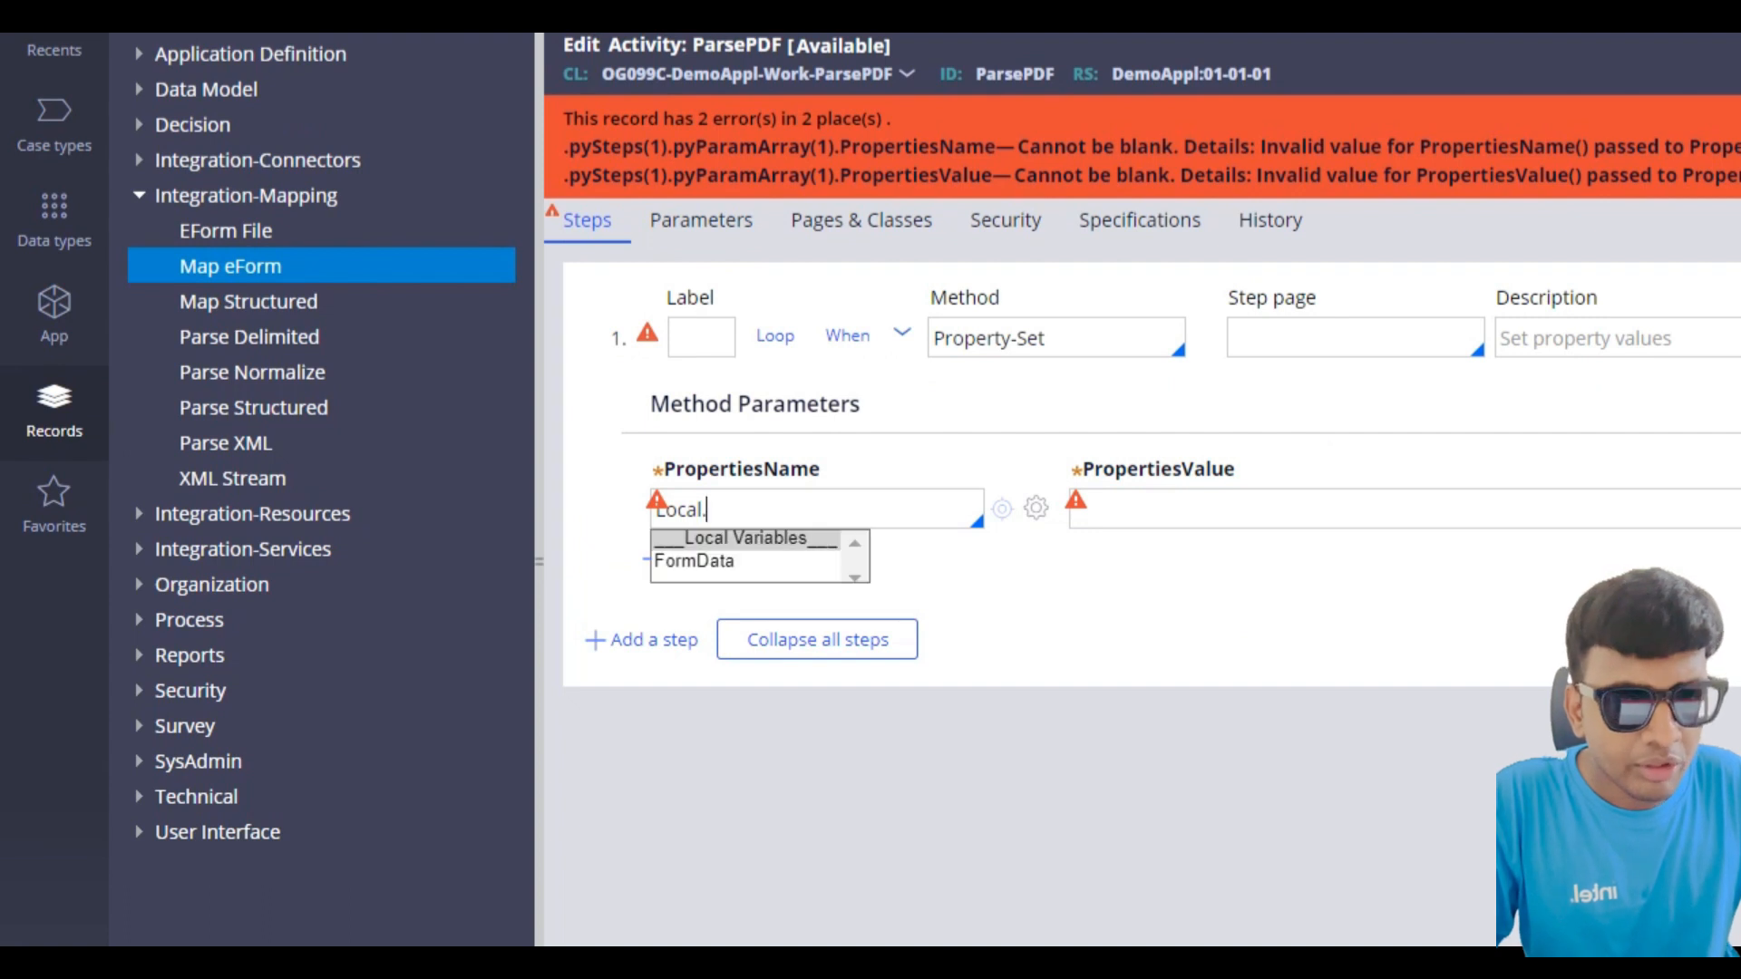
key("Down")
key("Return")
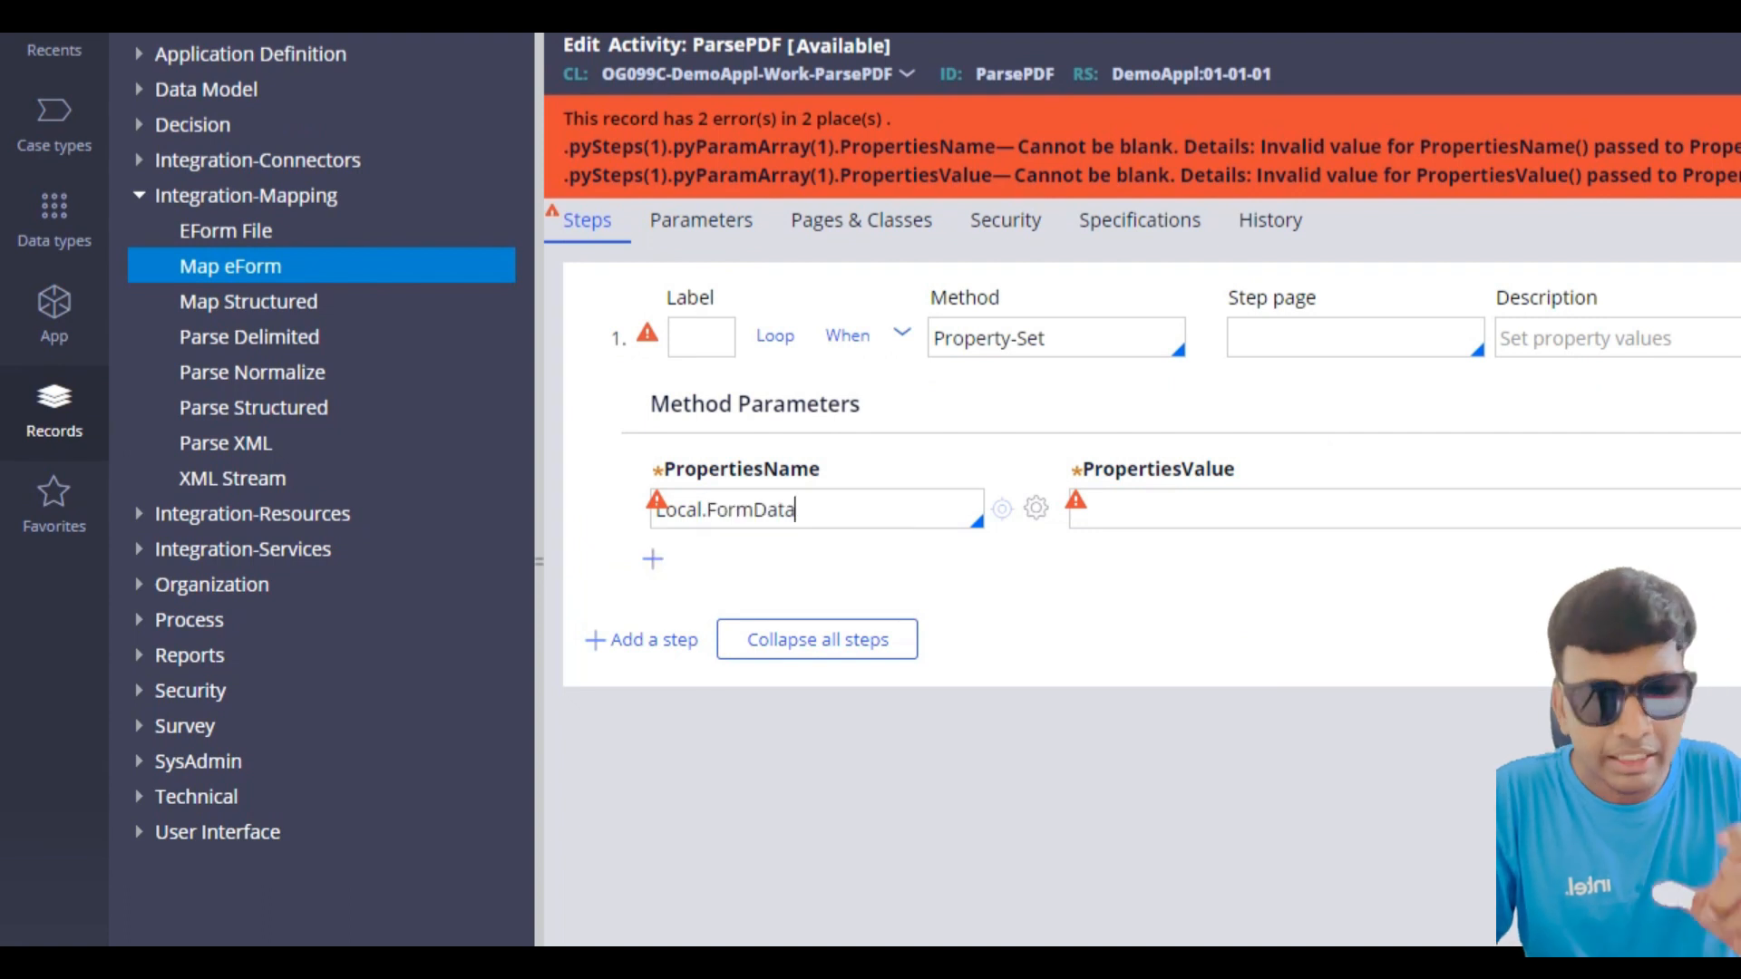
Step: Set the value for Local.FormData to pyAttachmentPage.pyAttachStream and save the activity
key("Tab")
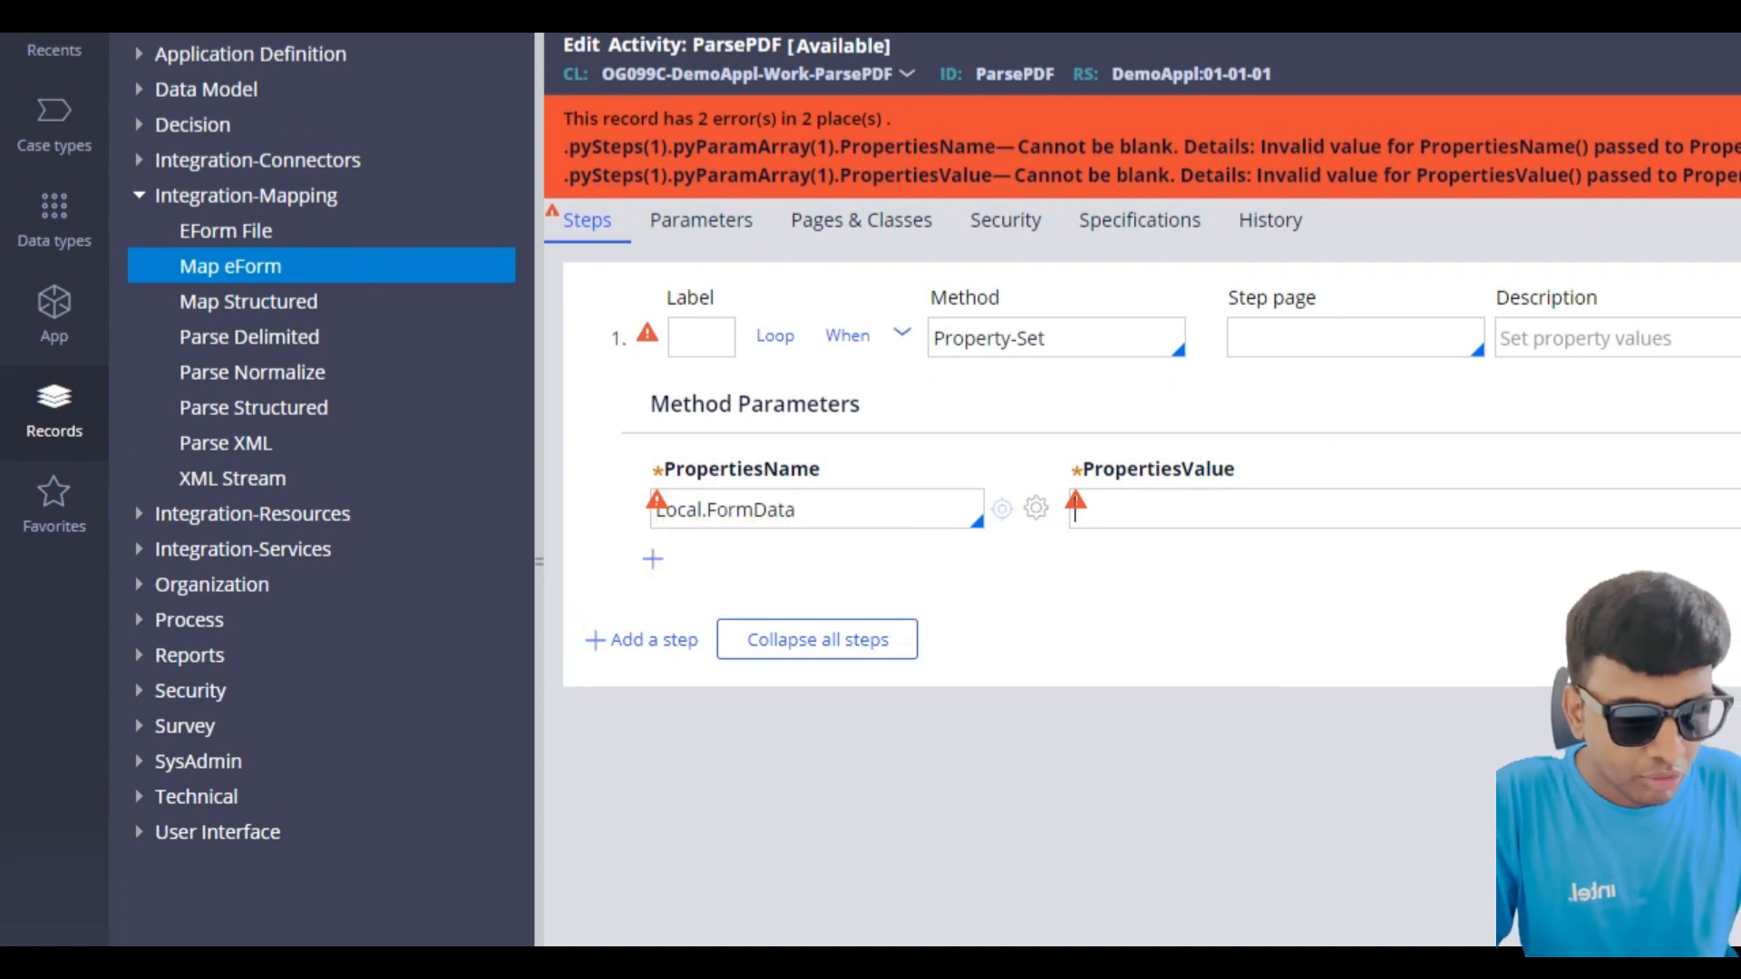
key("Down")
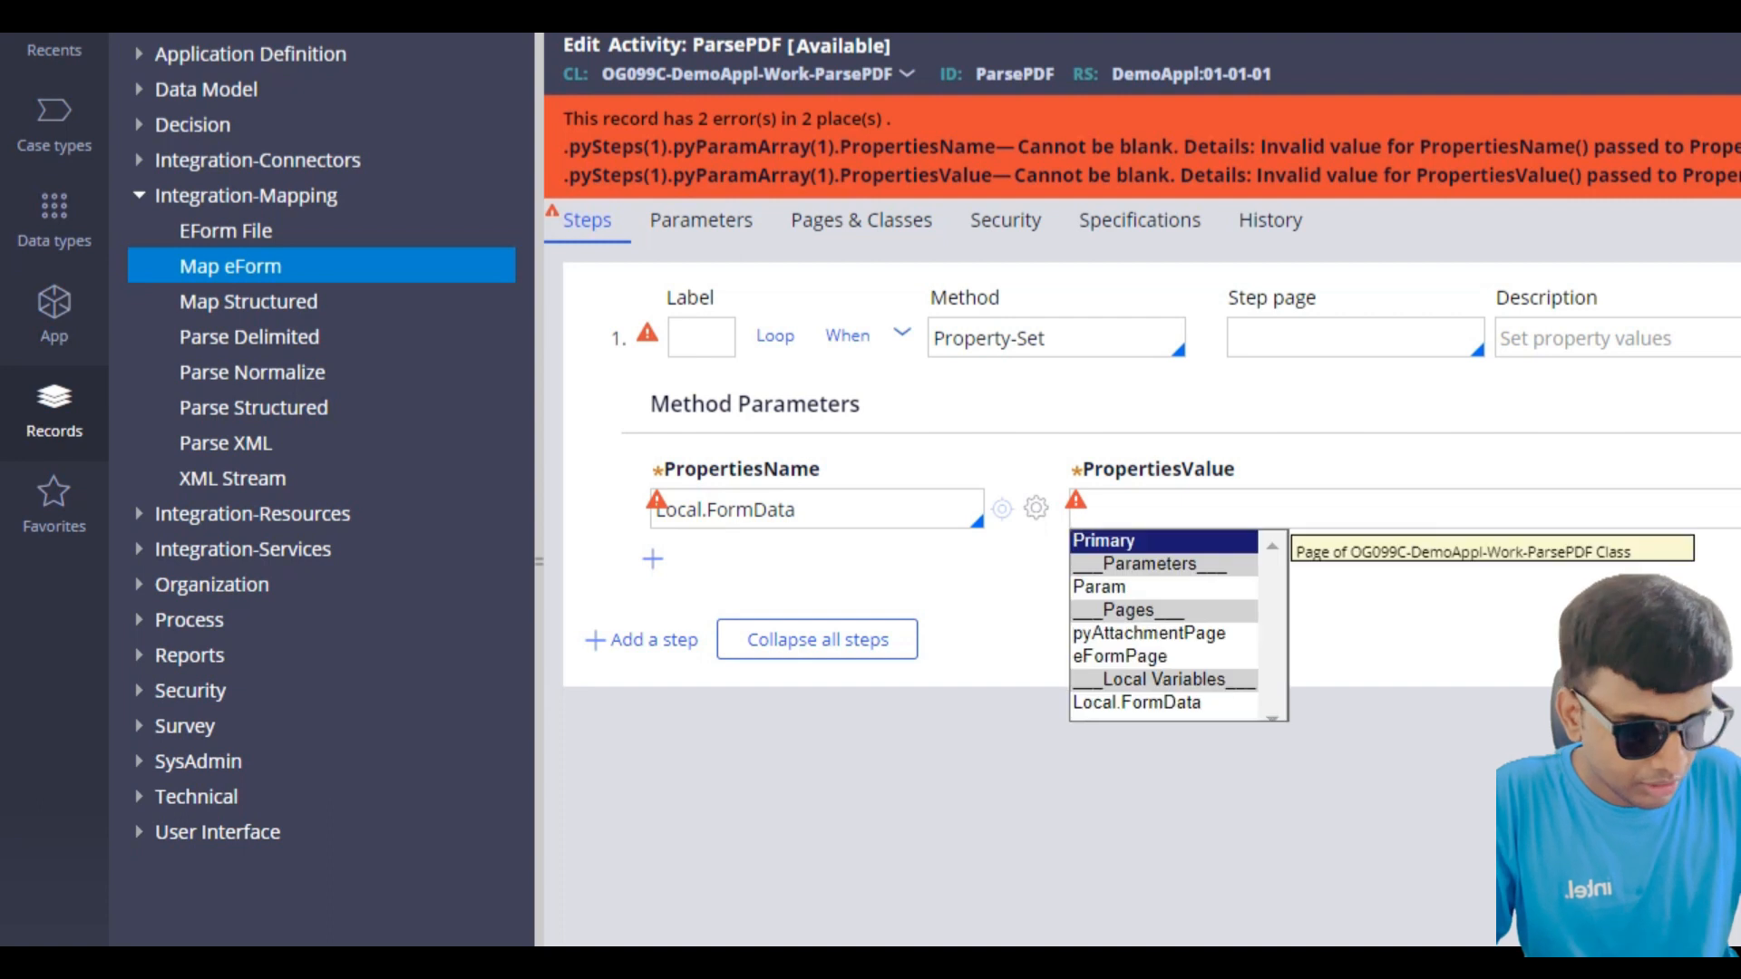
key("Down")
key("Down")
key("Down")
key("Up")
key("Return")
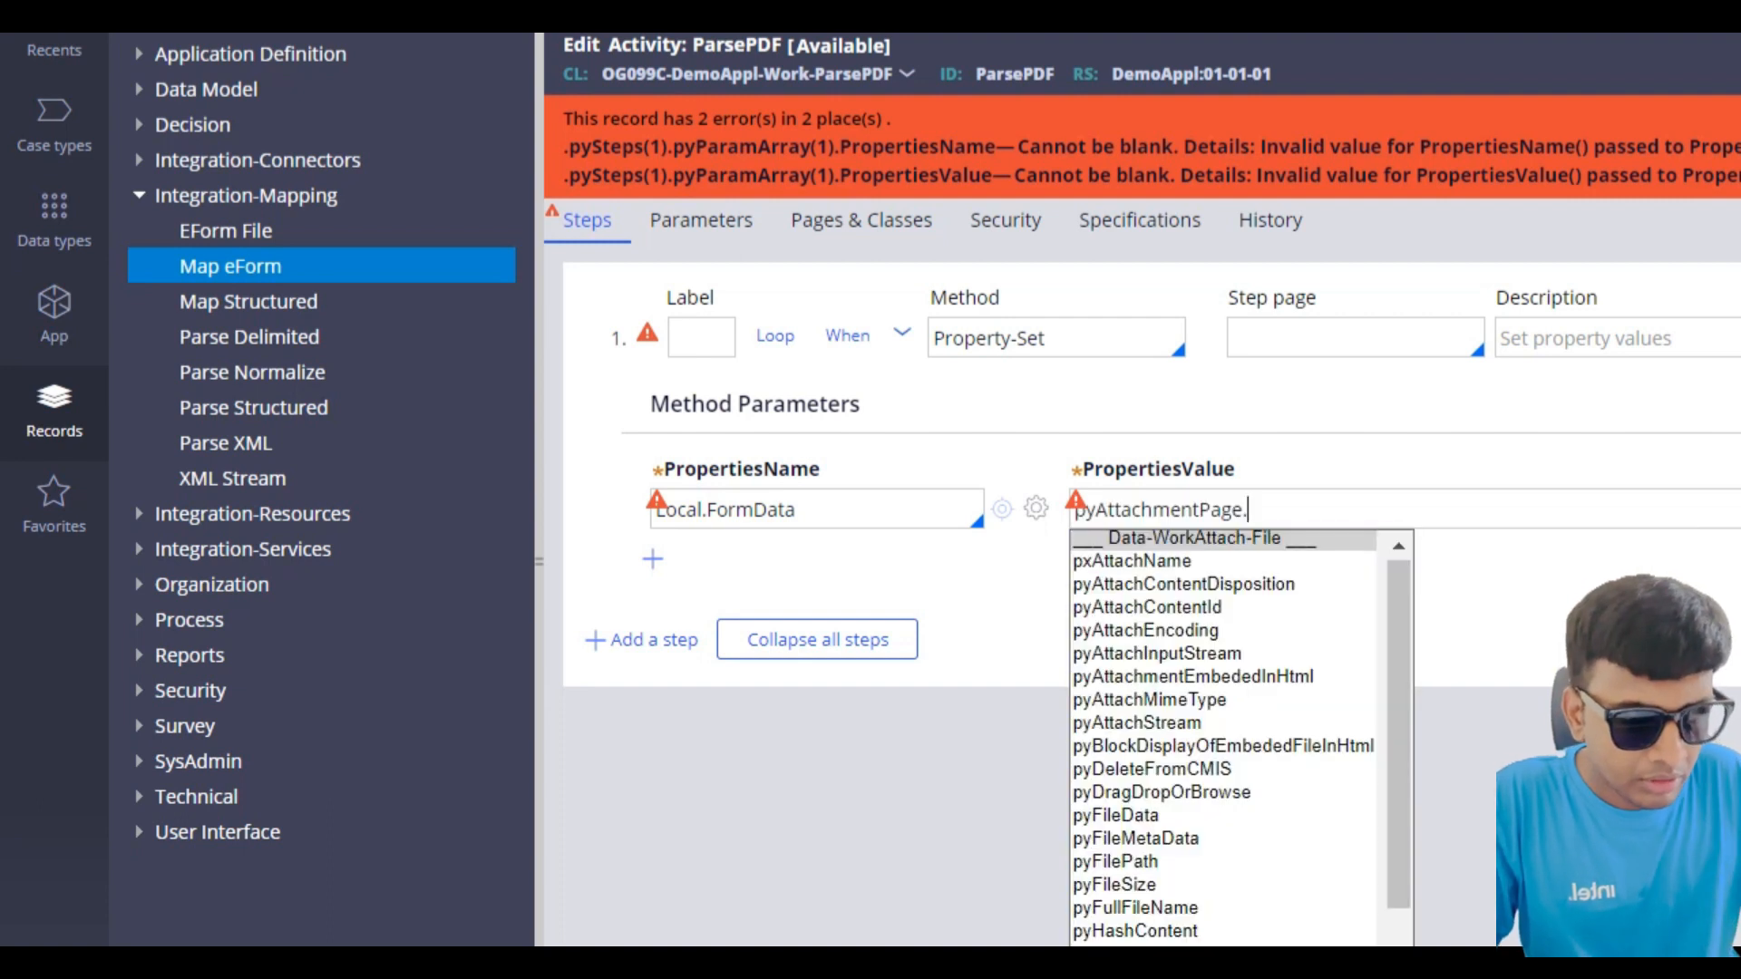
type(".")
key("BackSpace")
key("BackSpace")
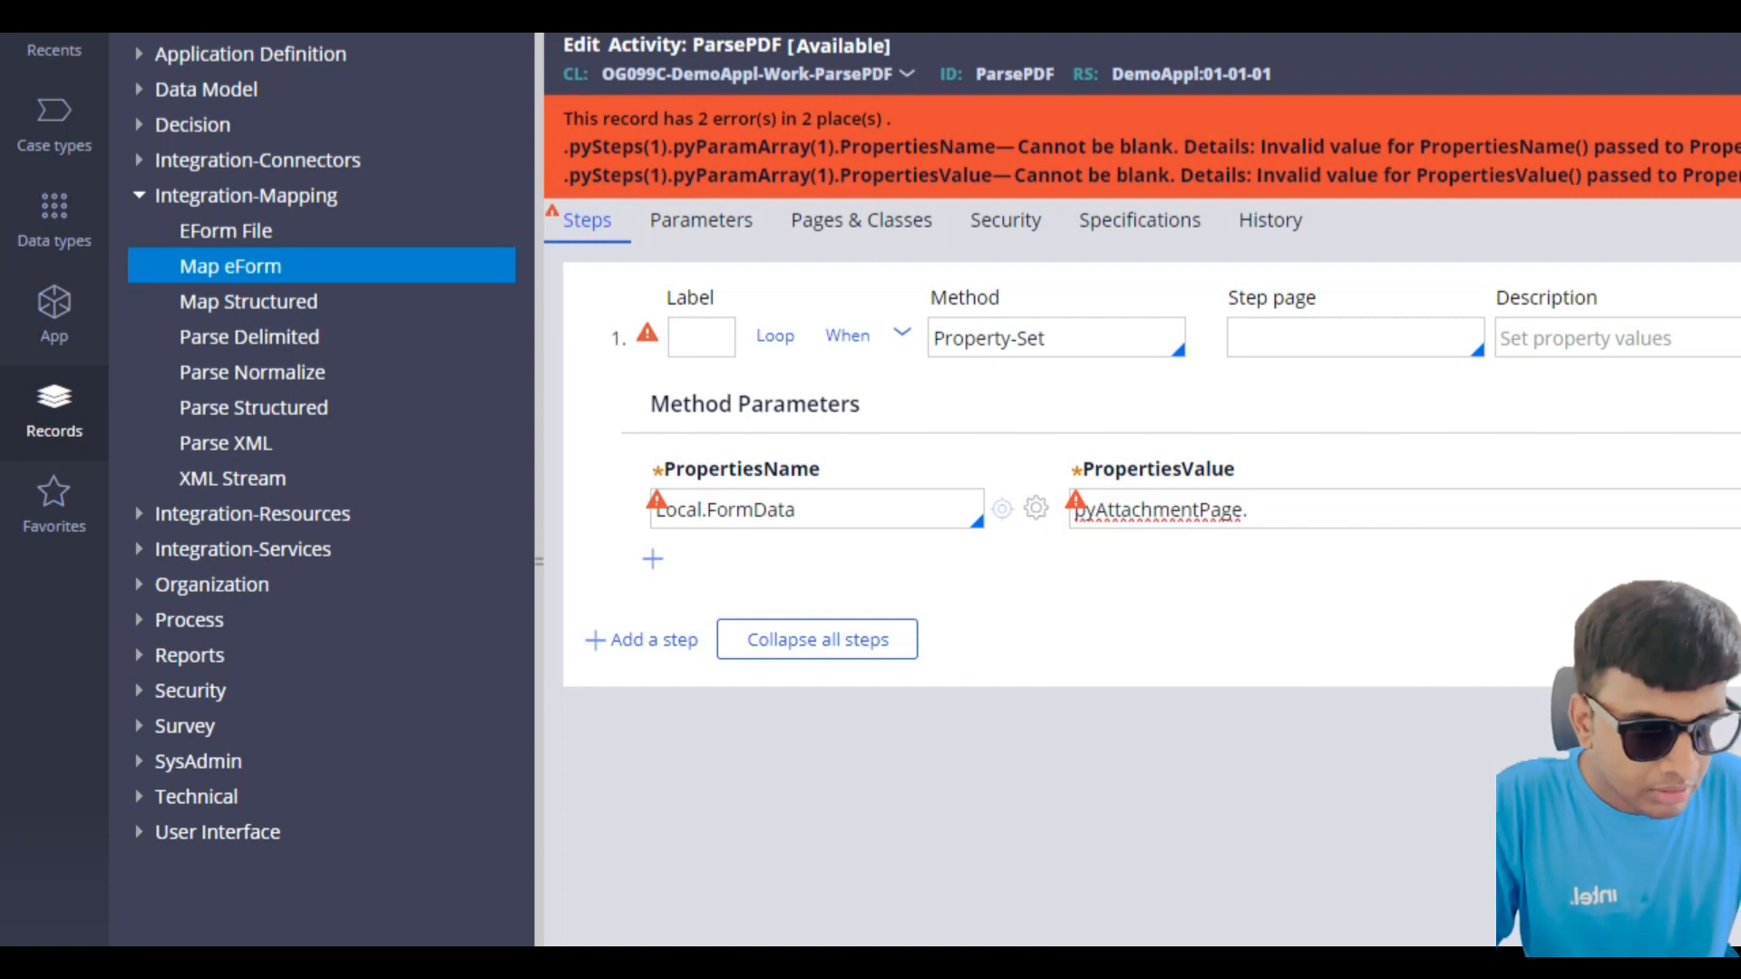
type(".")
key("Down")
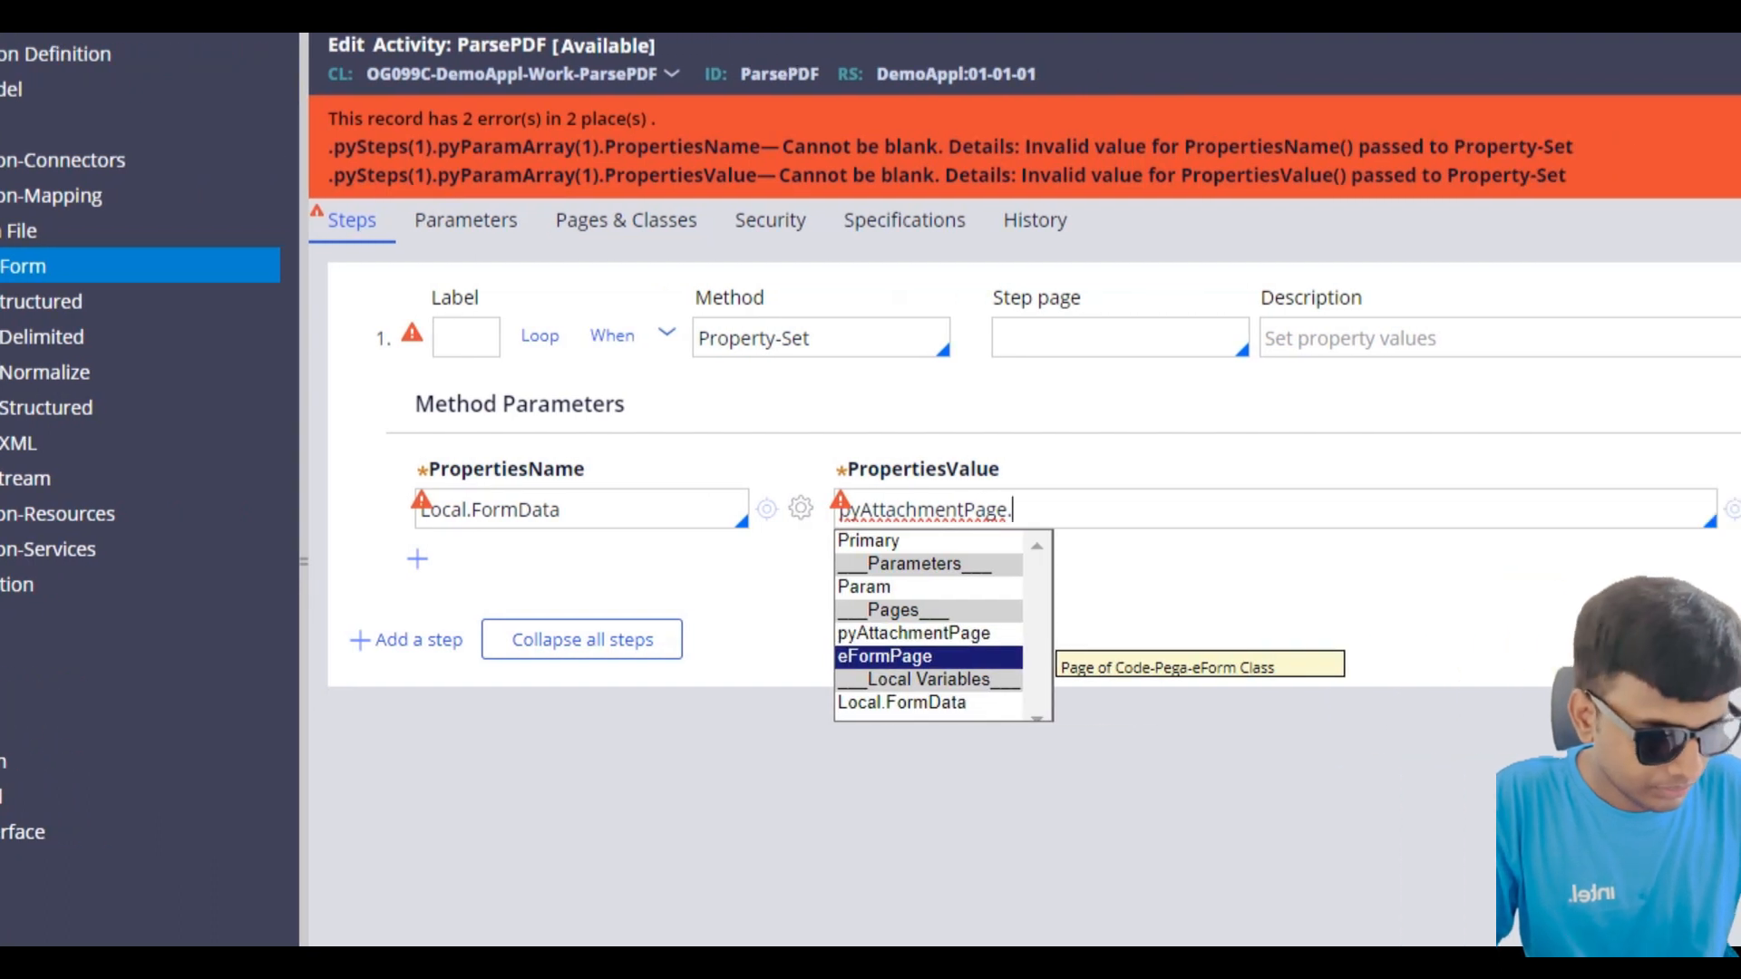
key("Tab")
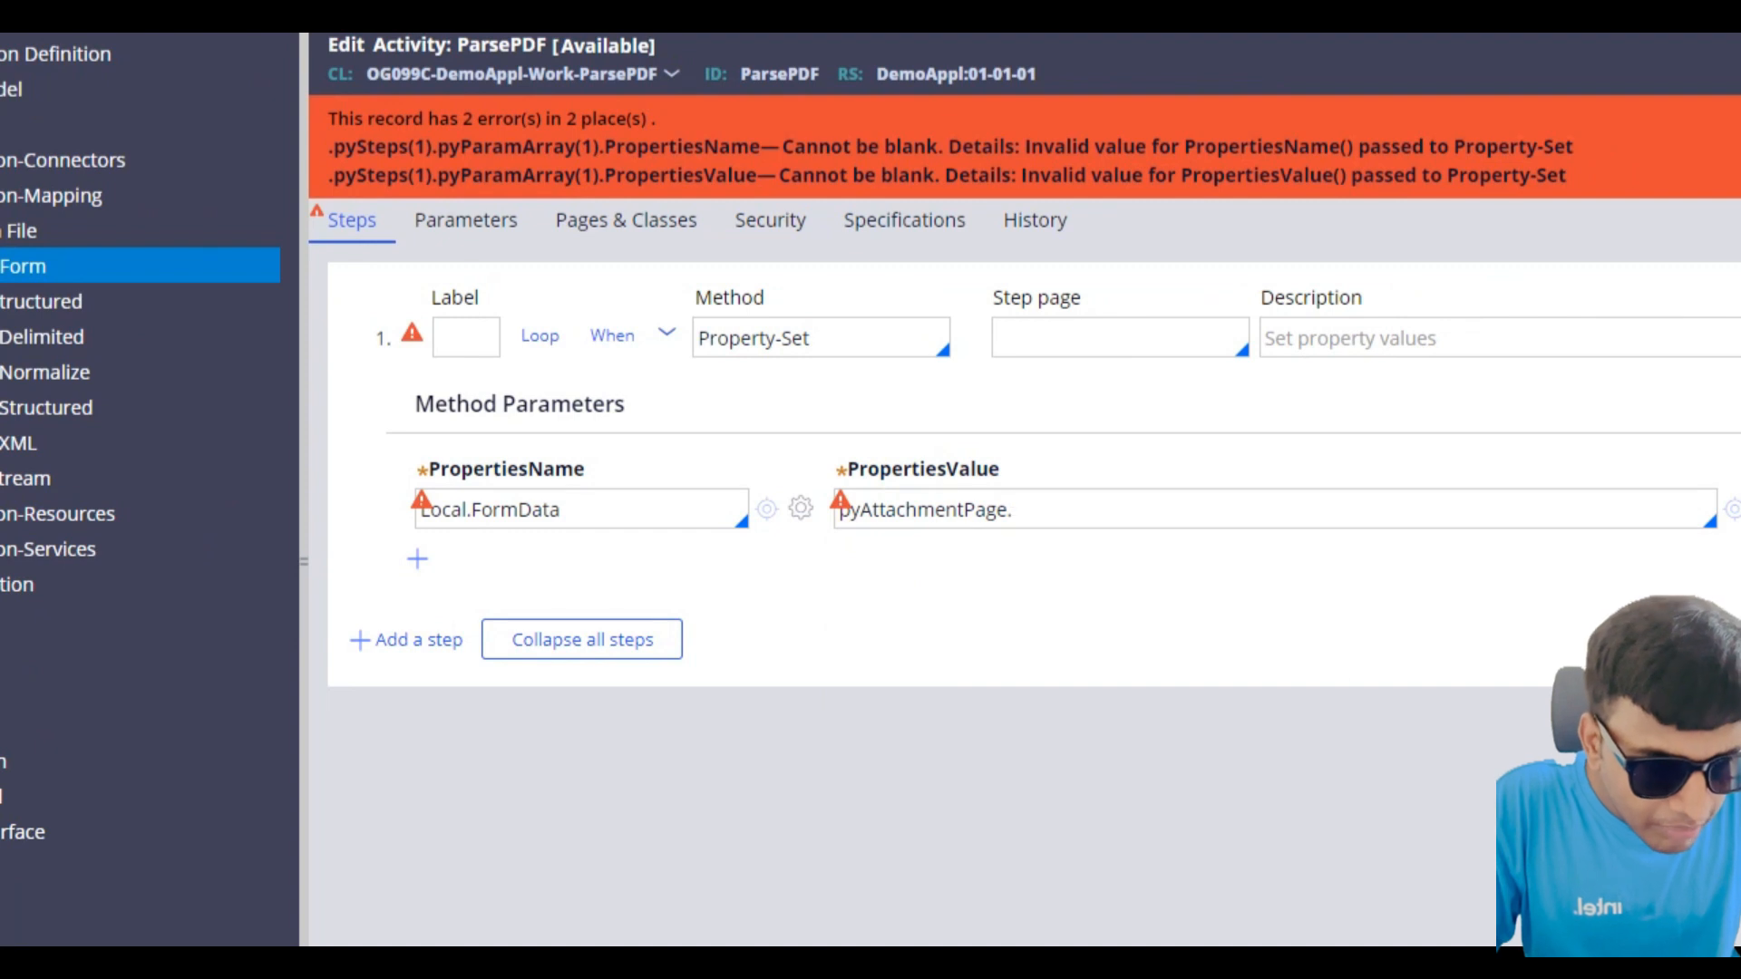
key("Down")
key("Down")
key("Down")
key("Down")
key("Down")
key("Down")
key("Down")
key("Down")
key("Down")
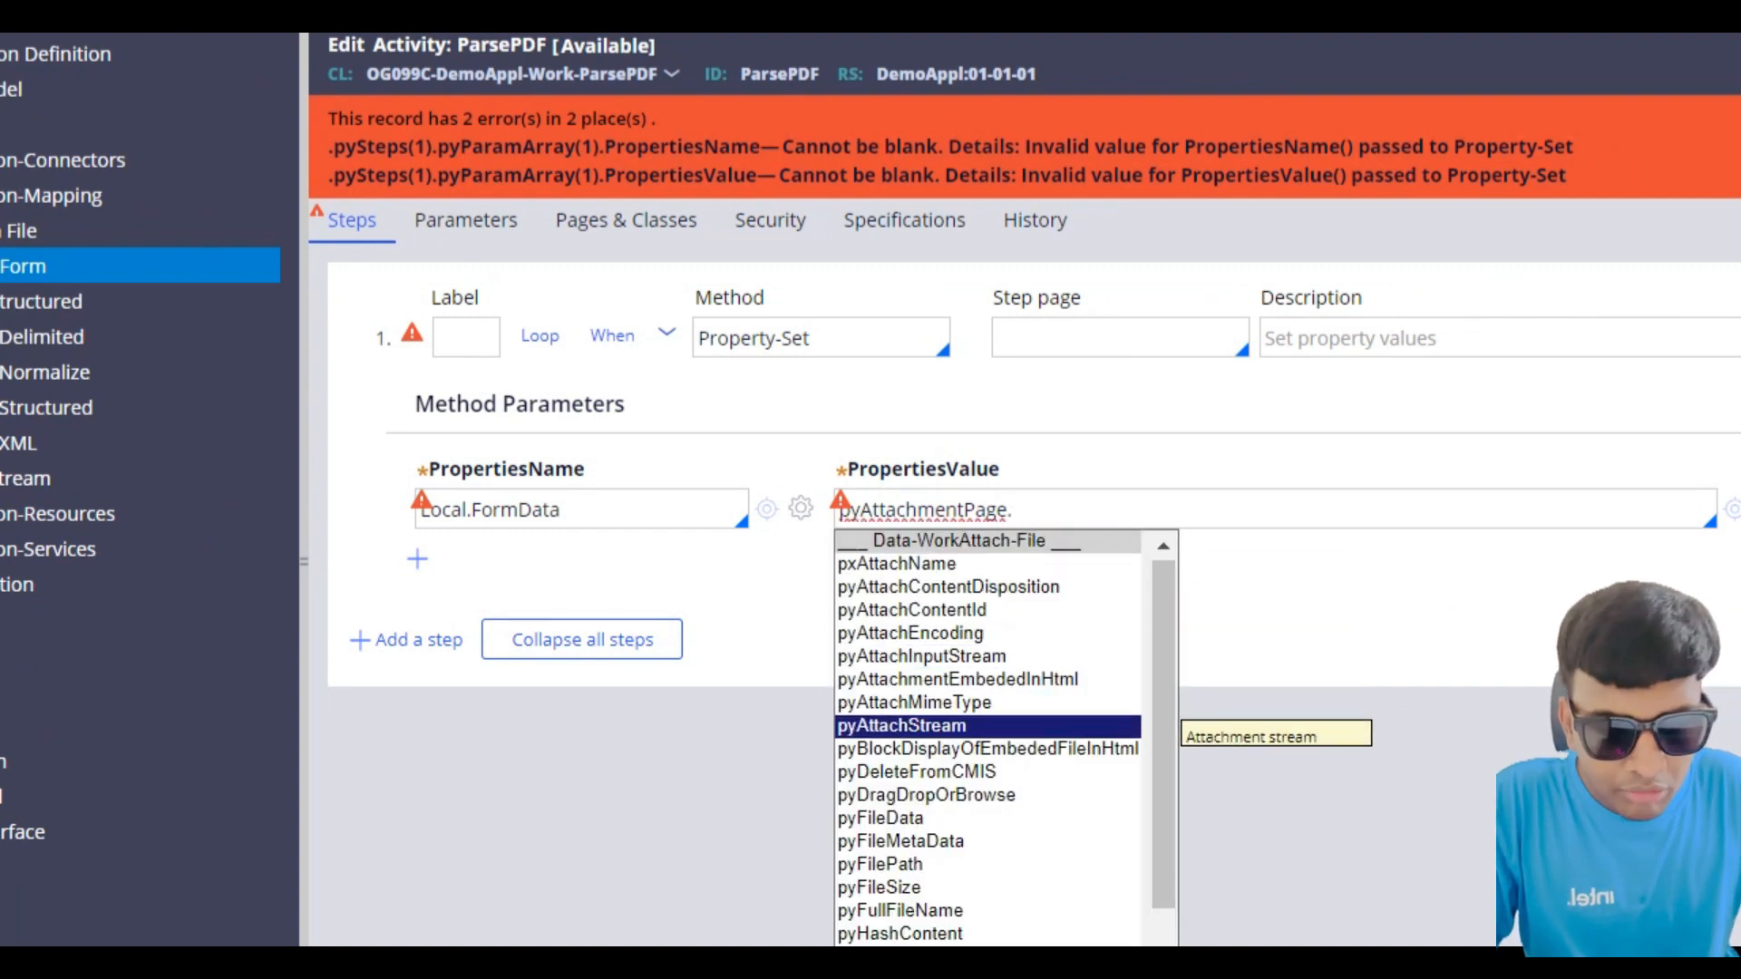
key("Return")
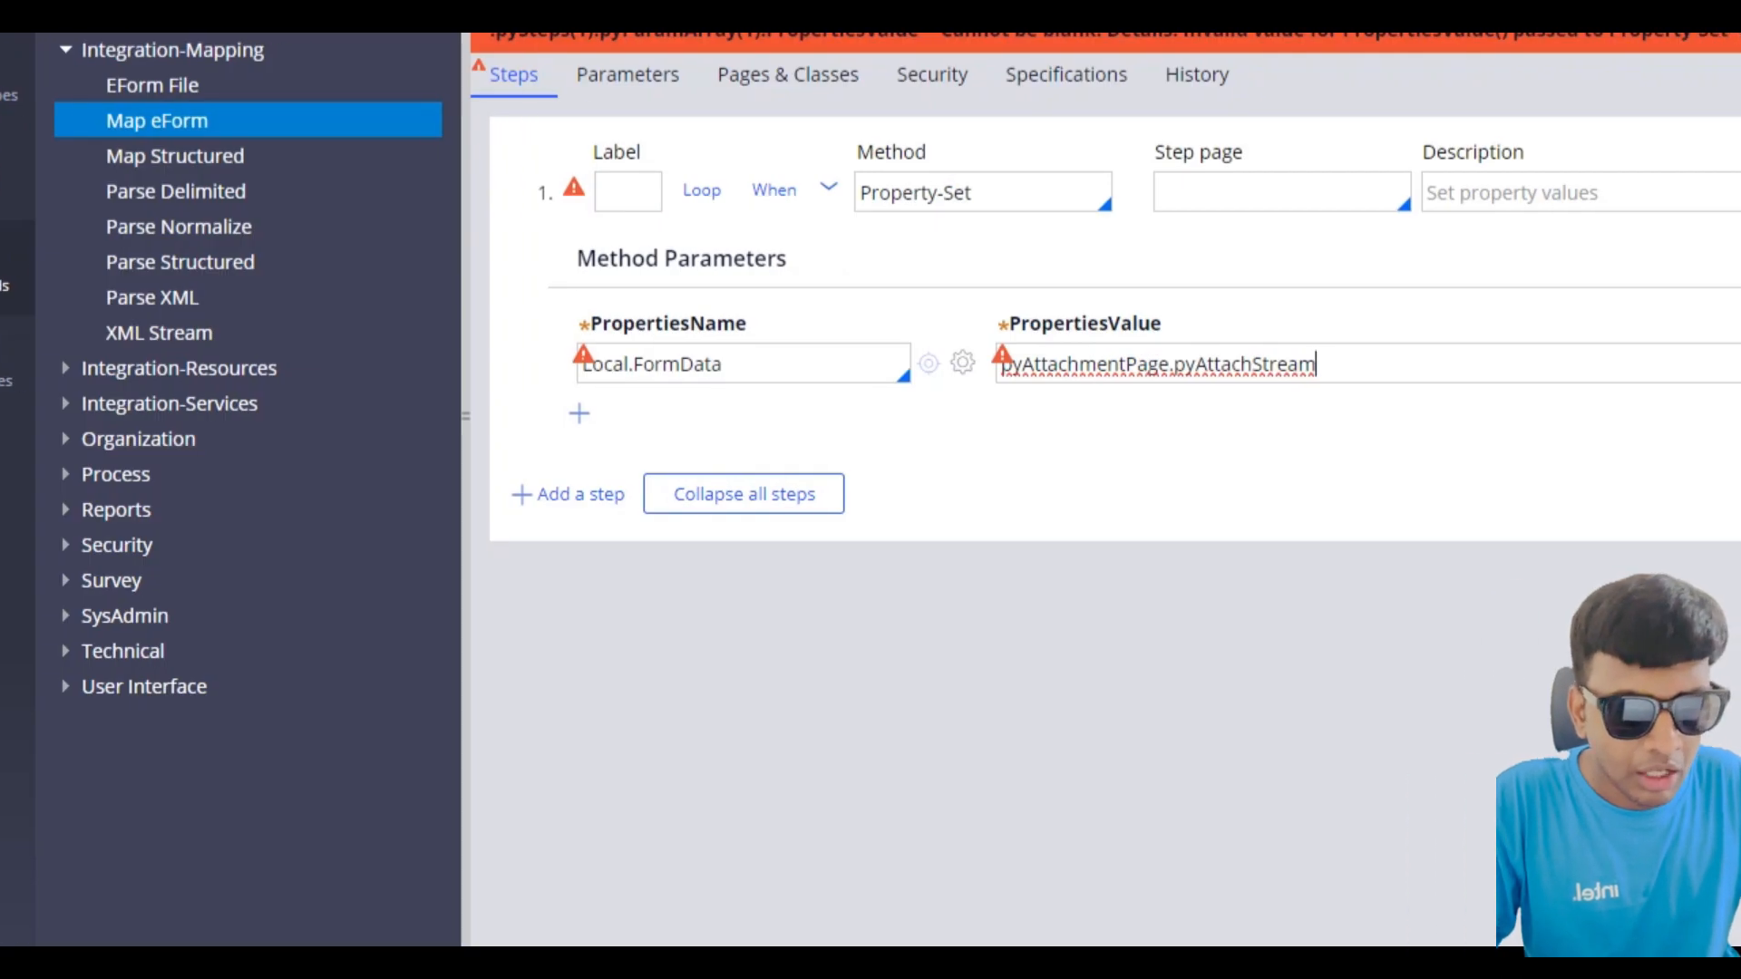
key("ctrl+s")
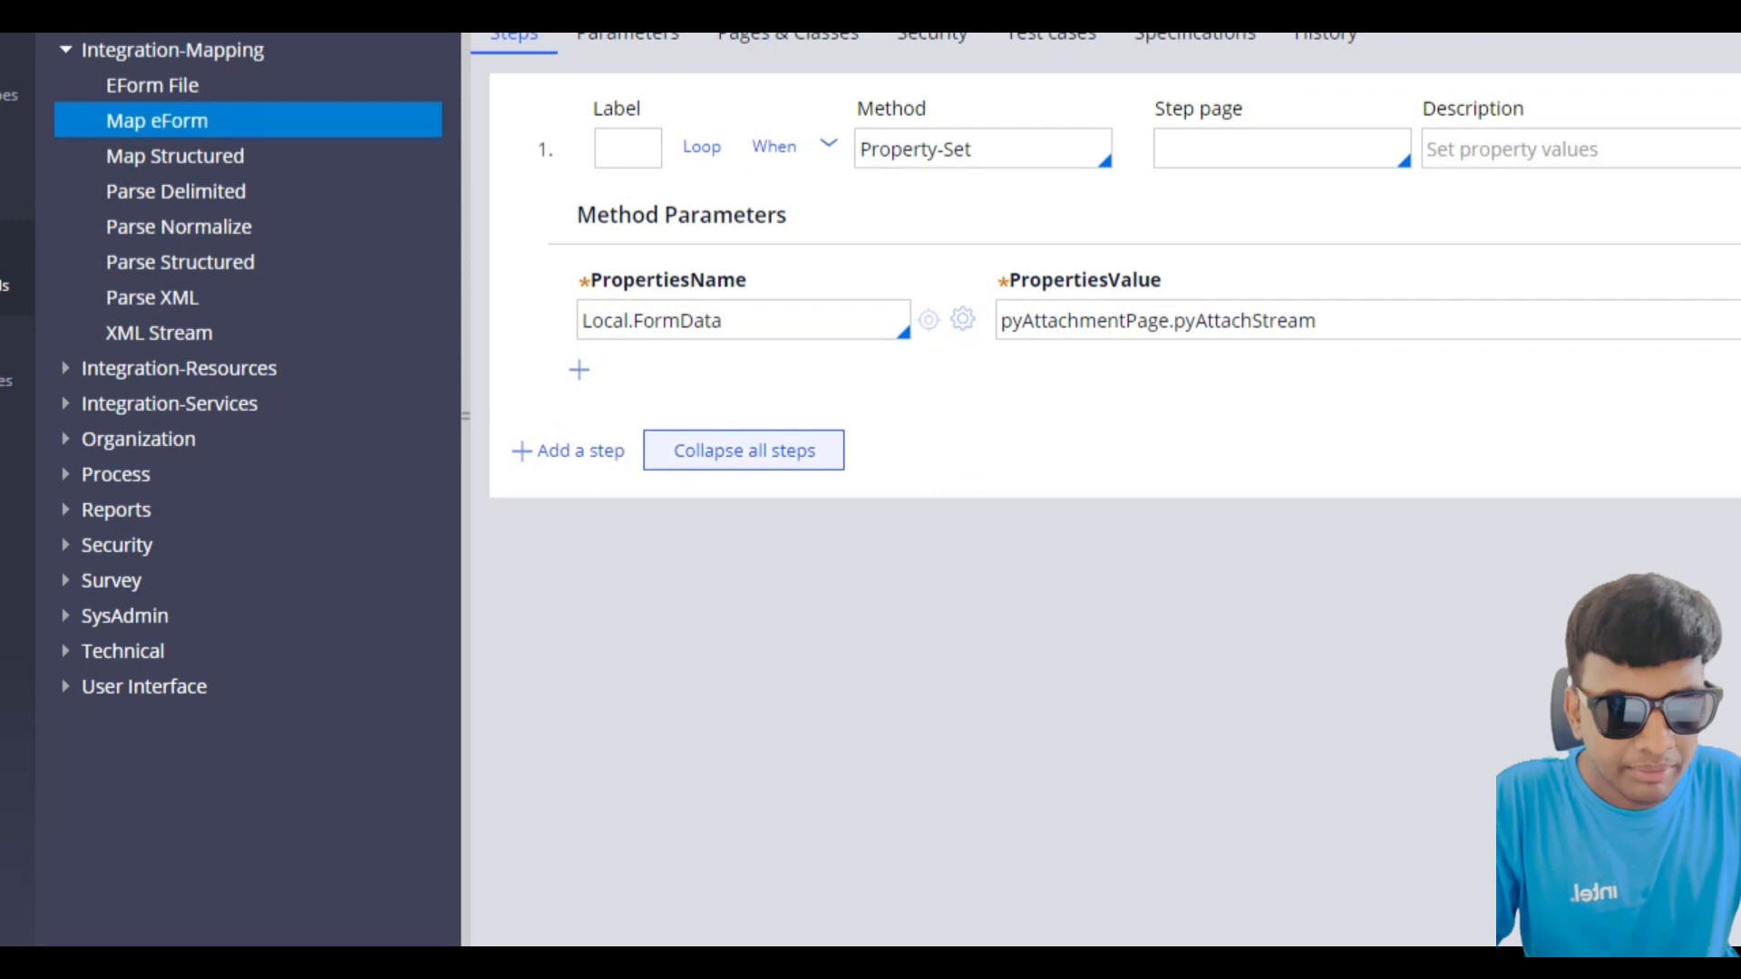
Step: Add a second activity step with the method Page-New and the step page eFormPage
left_click(567, 451)
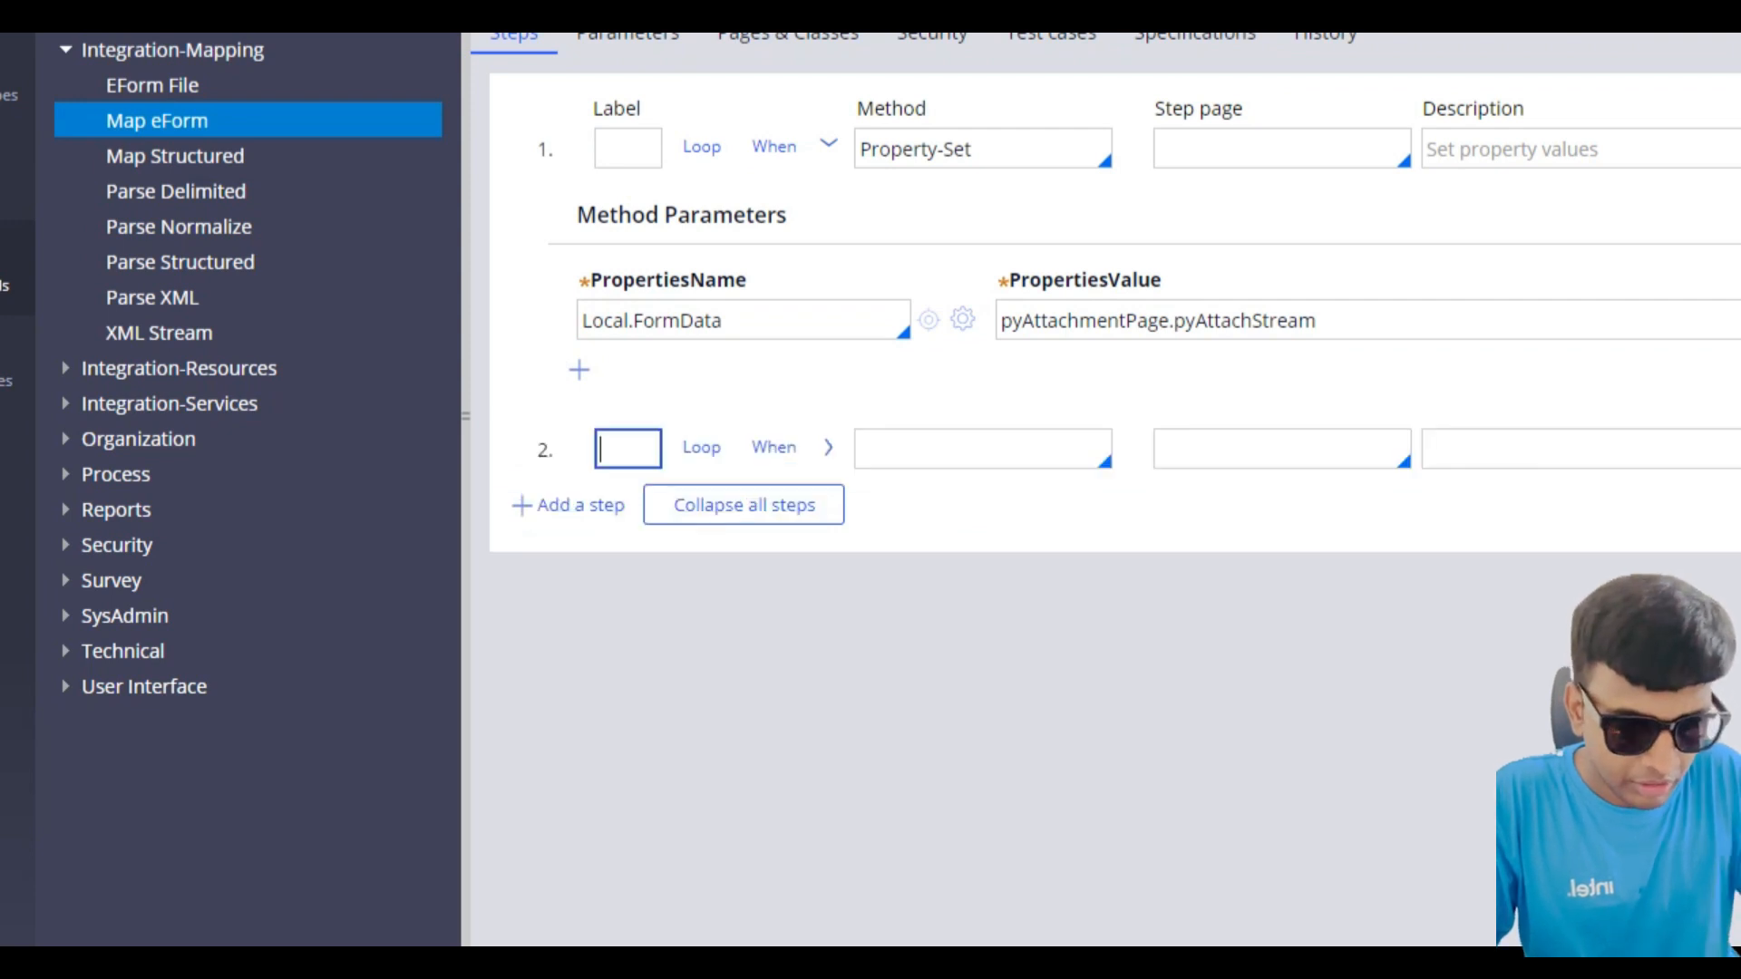
type("Pag")
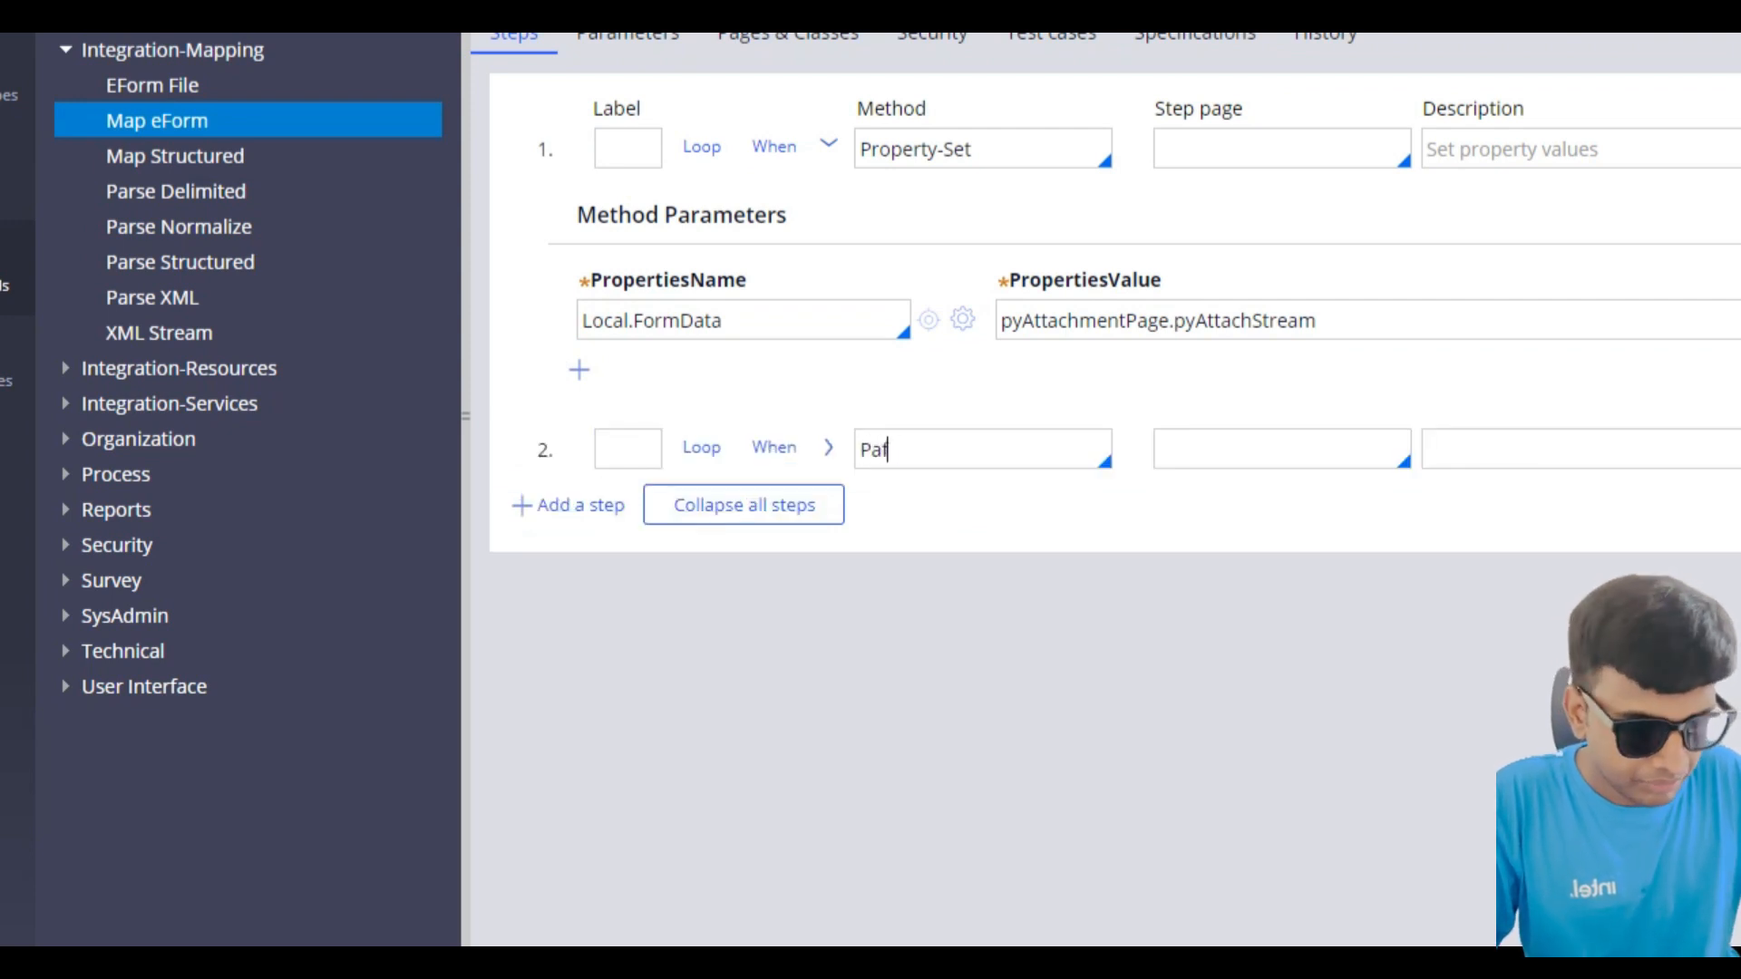
type("e-")
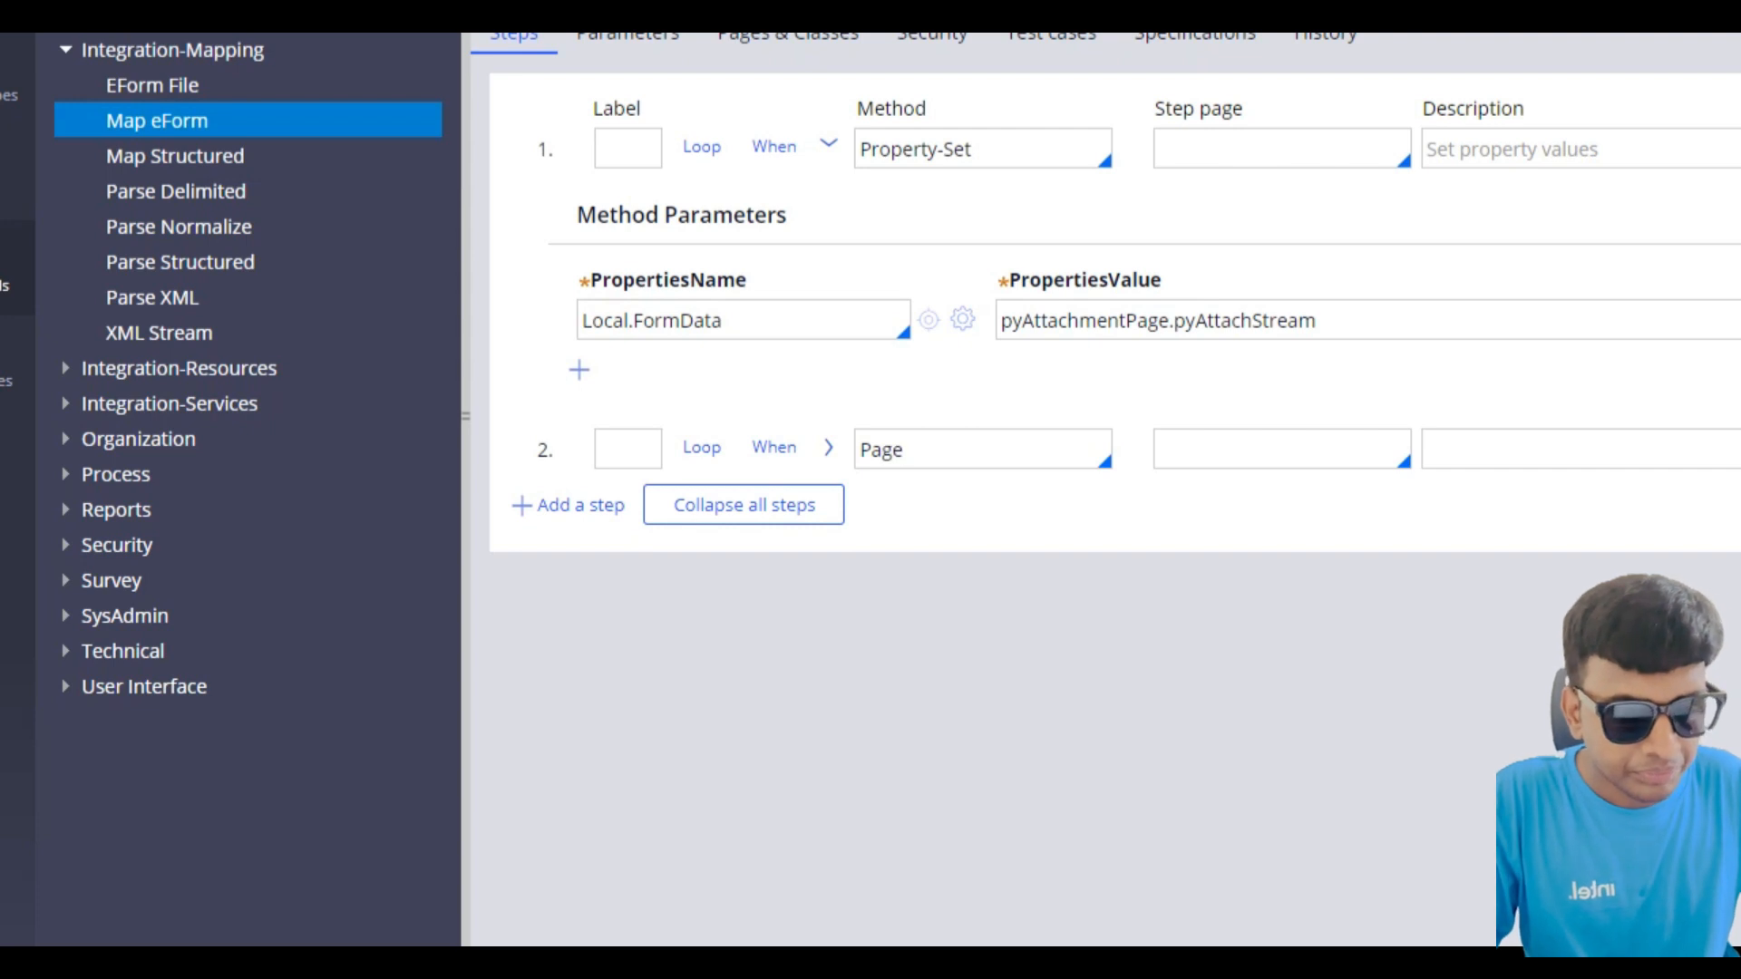
key("Down")
key("Down")
key("Down")
key("Down")
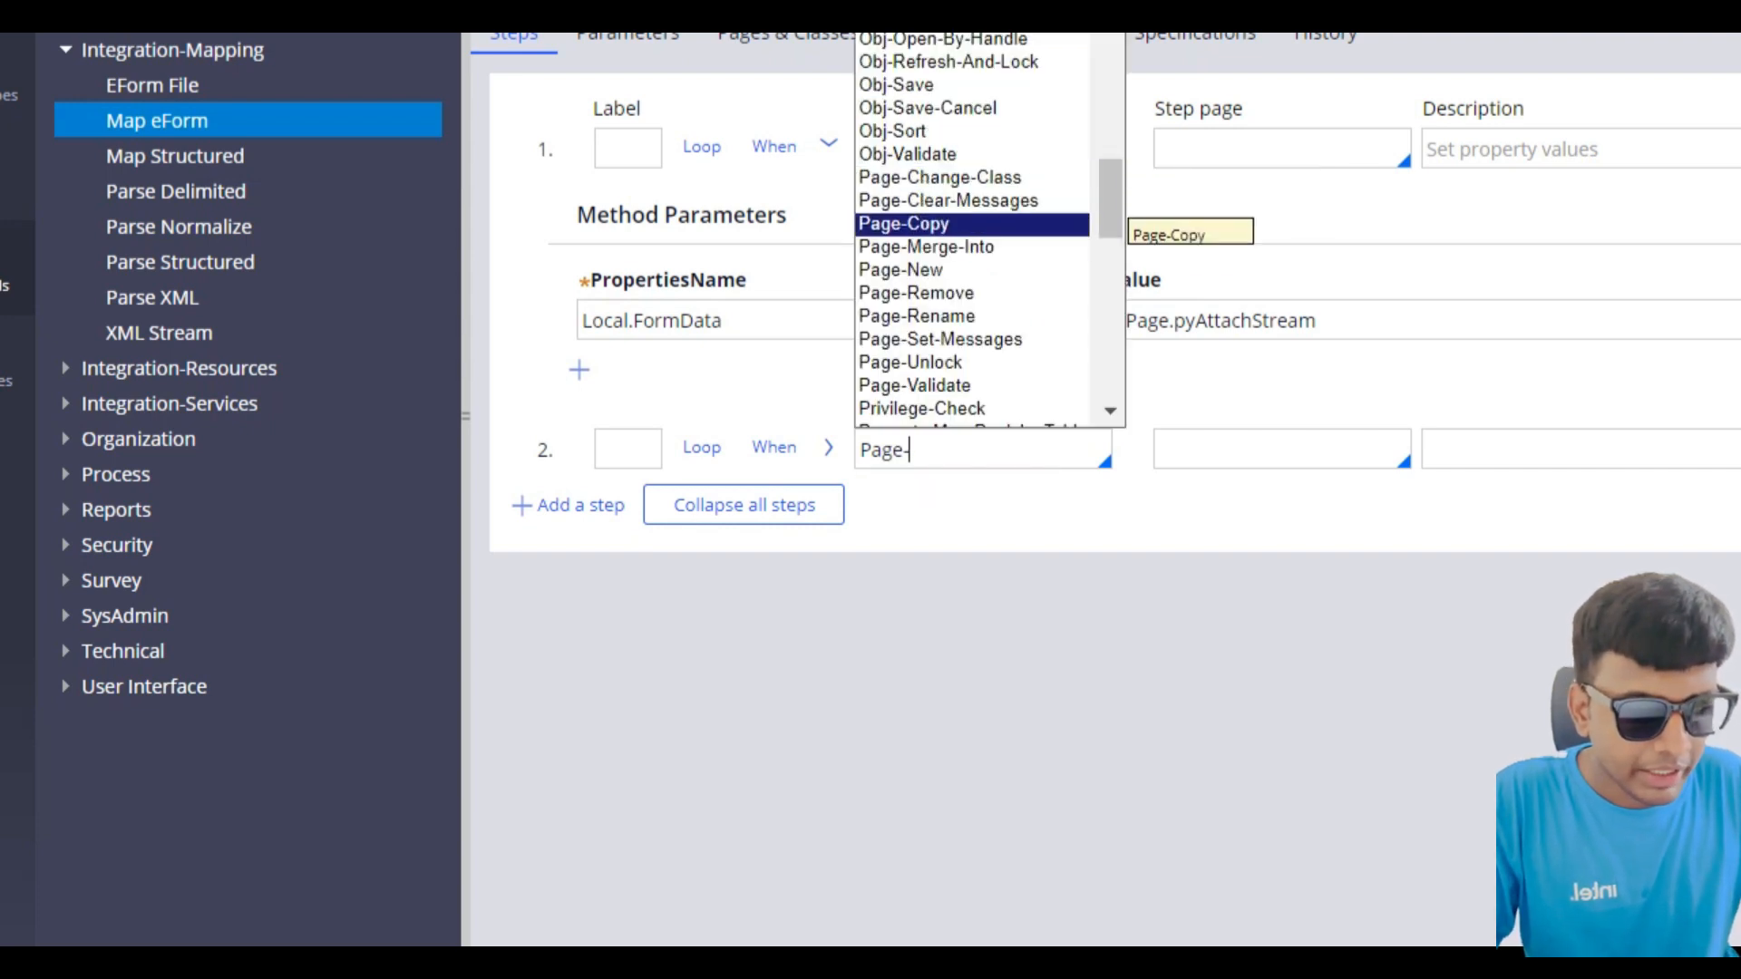
key("Return")
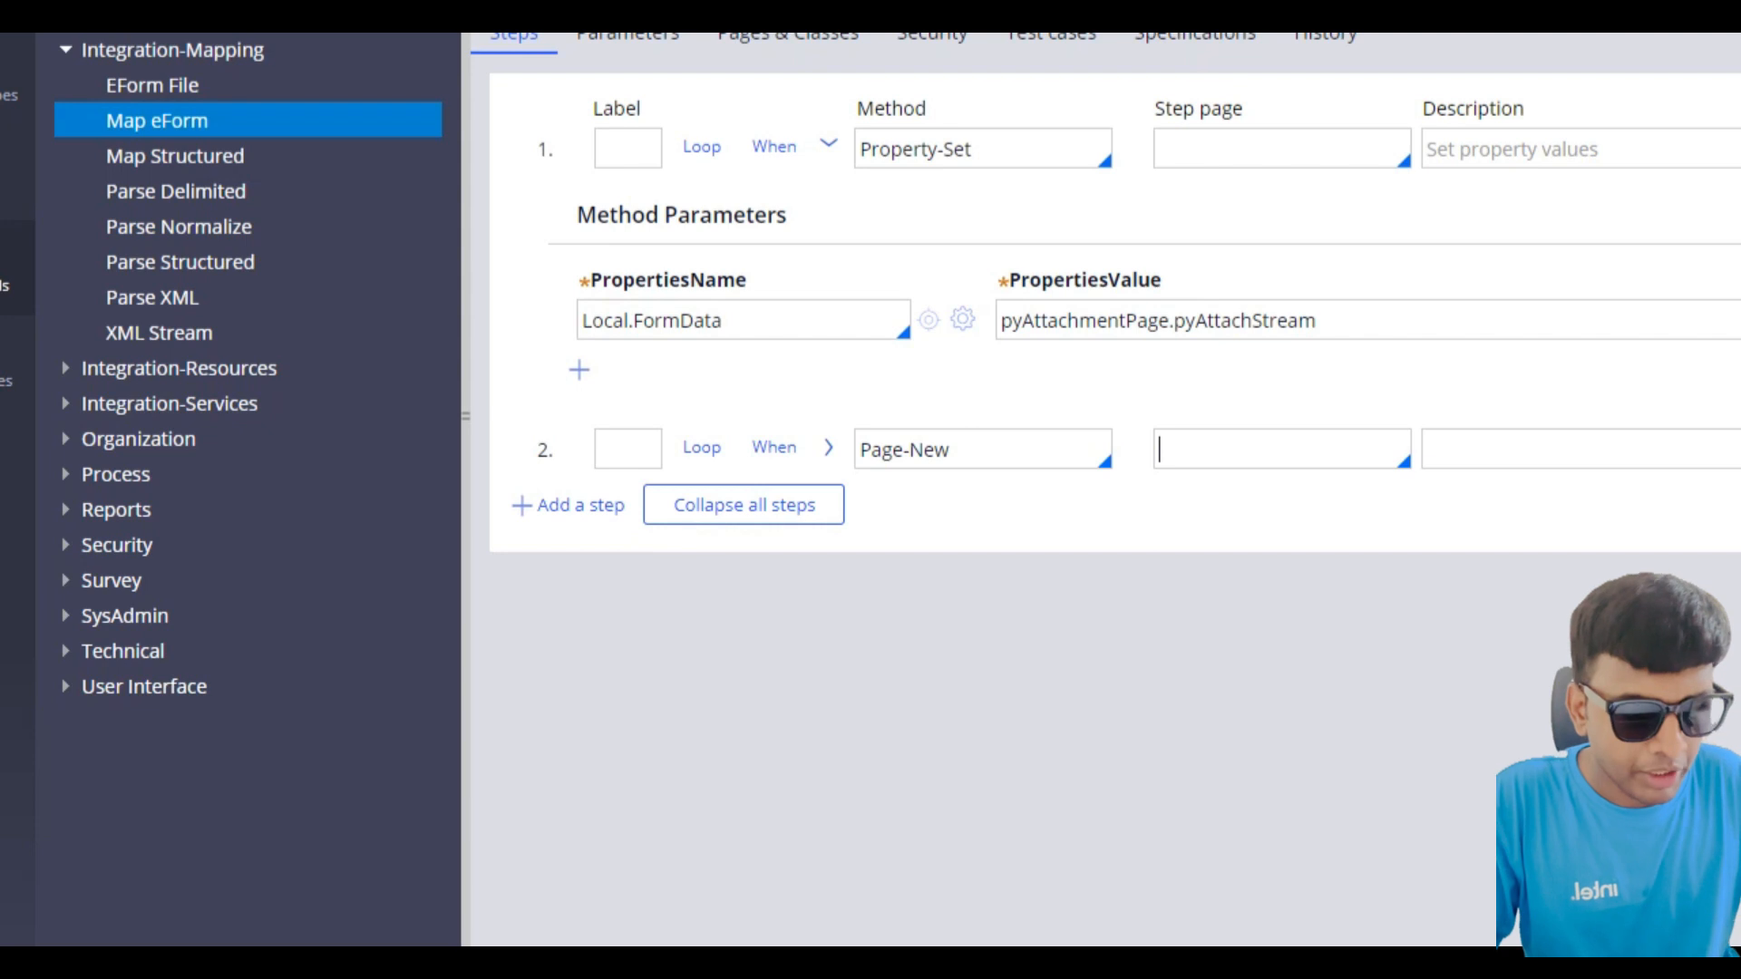
key("Down")
key("Down")
key("Down")
key("Down")
key("Return")
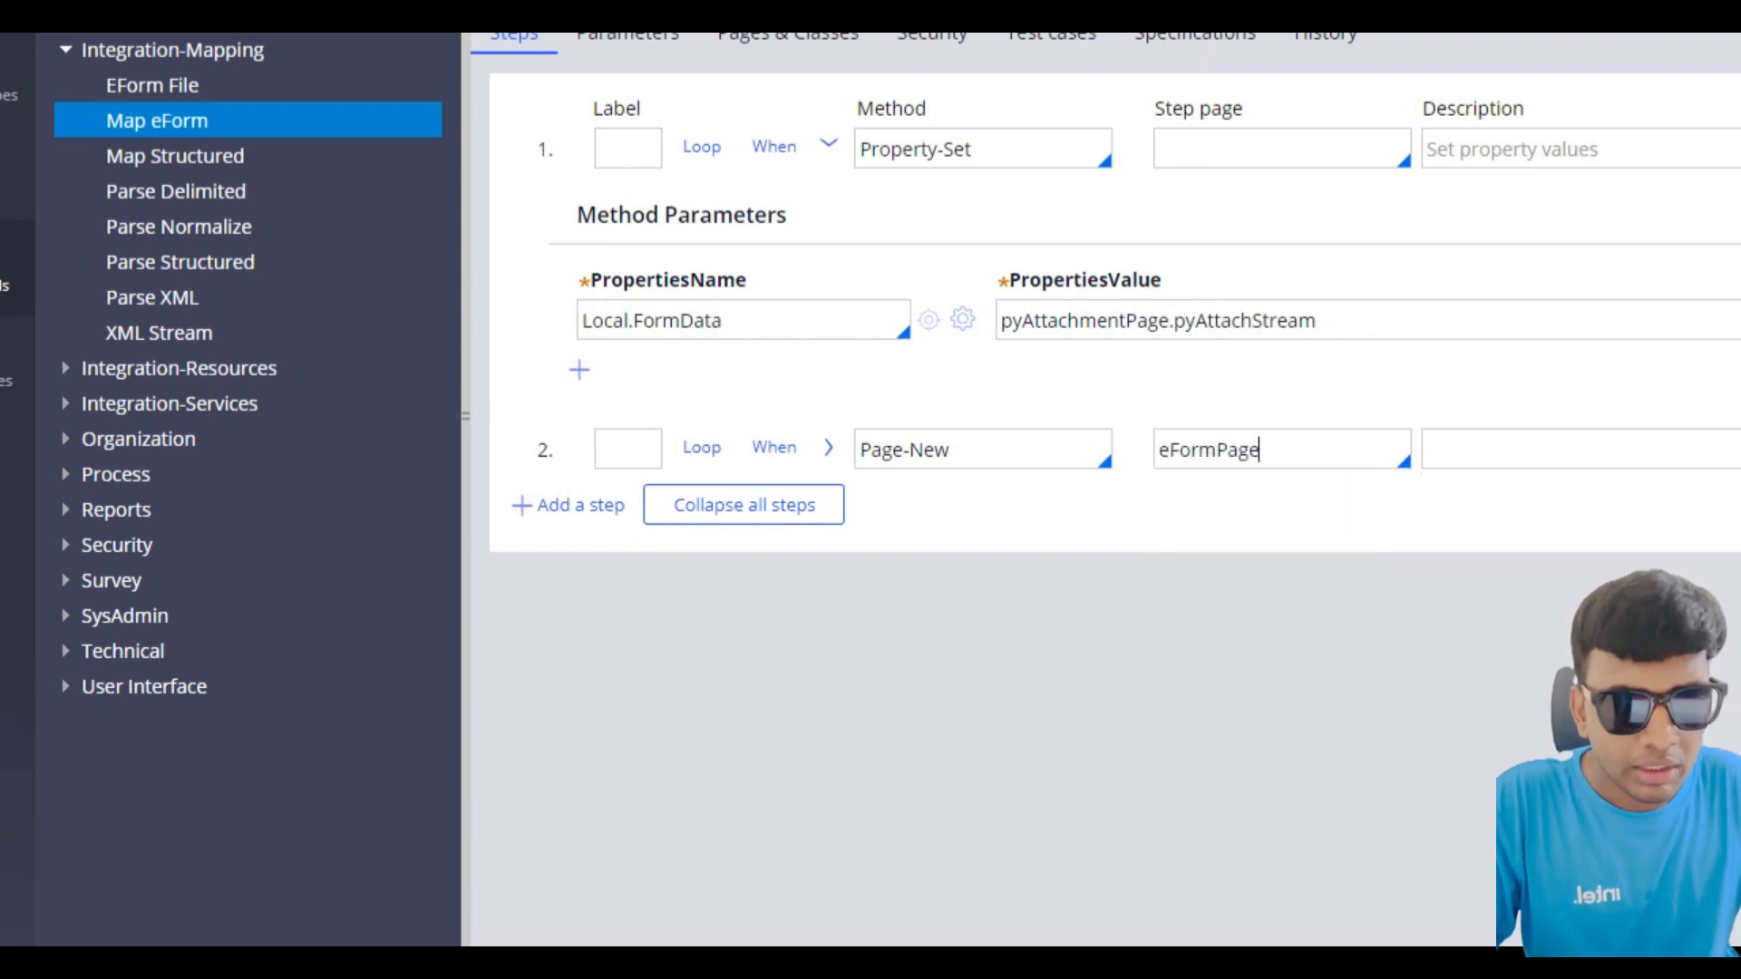
Step: Add a third activity step with the method Java and expand its code parameters
left_click(572, 505)
left_click(943, 504)
type("Java")
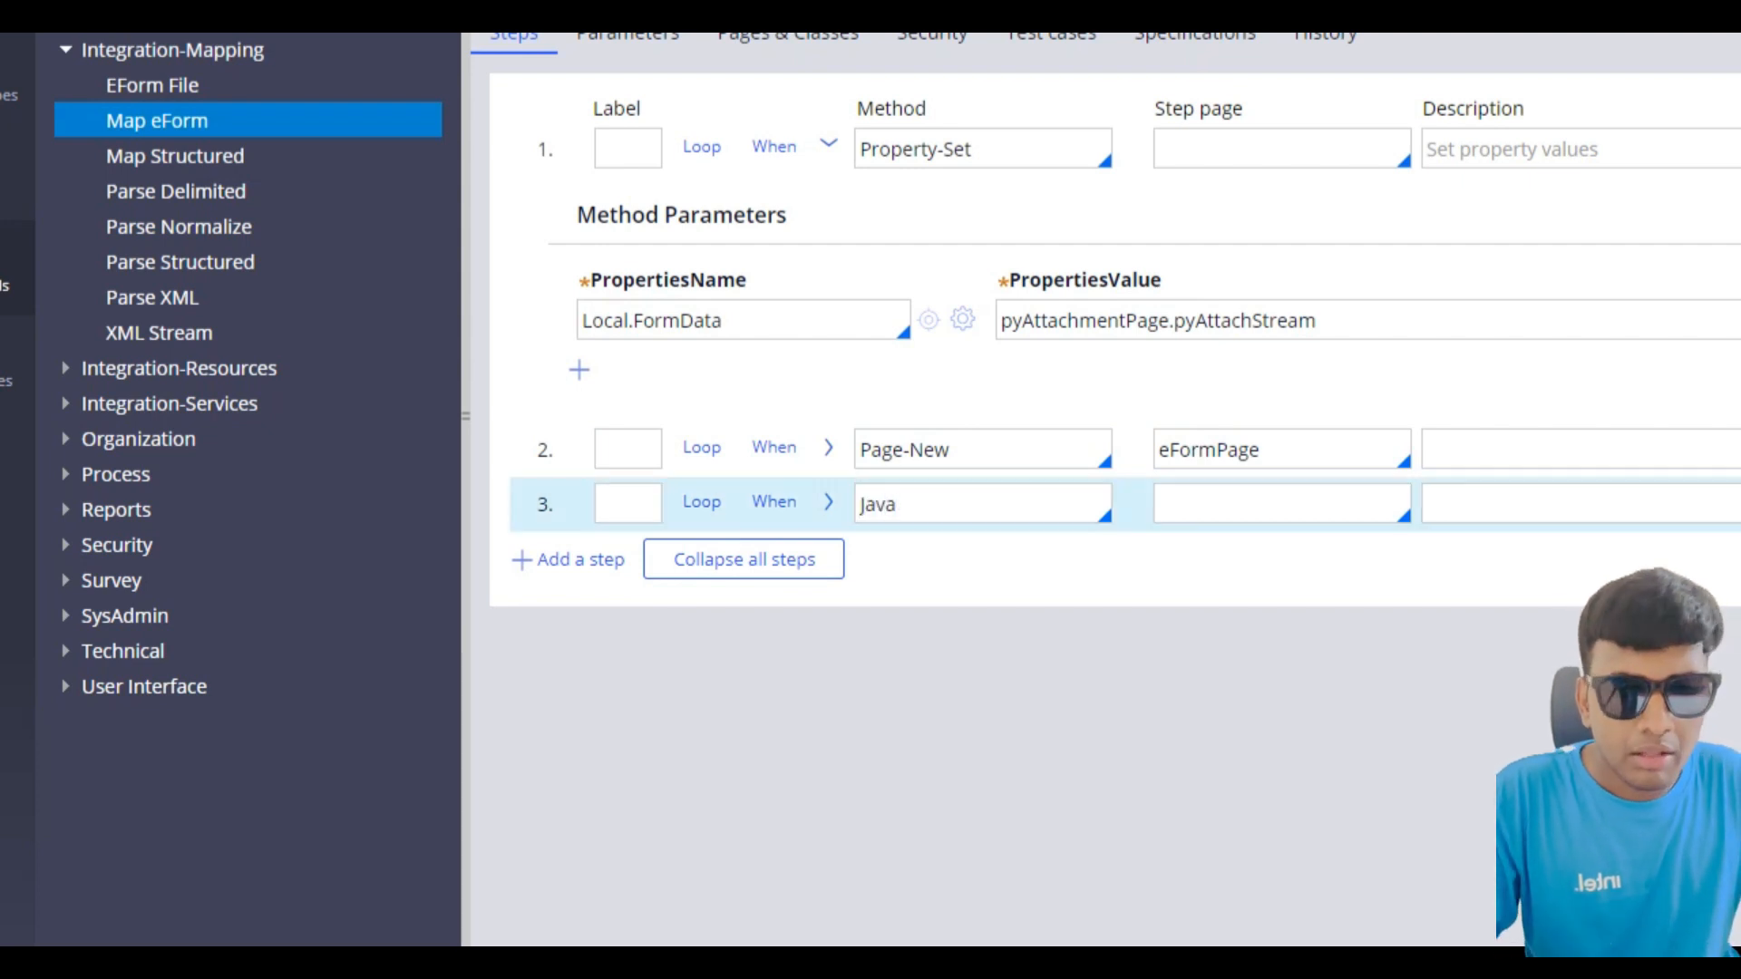
left_click(828, 502)
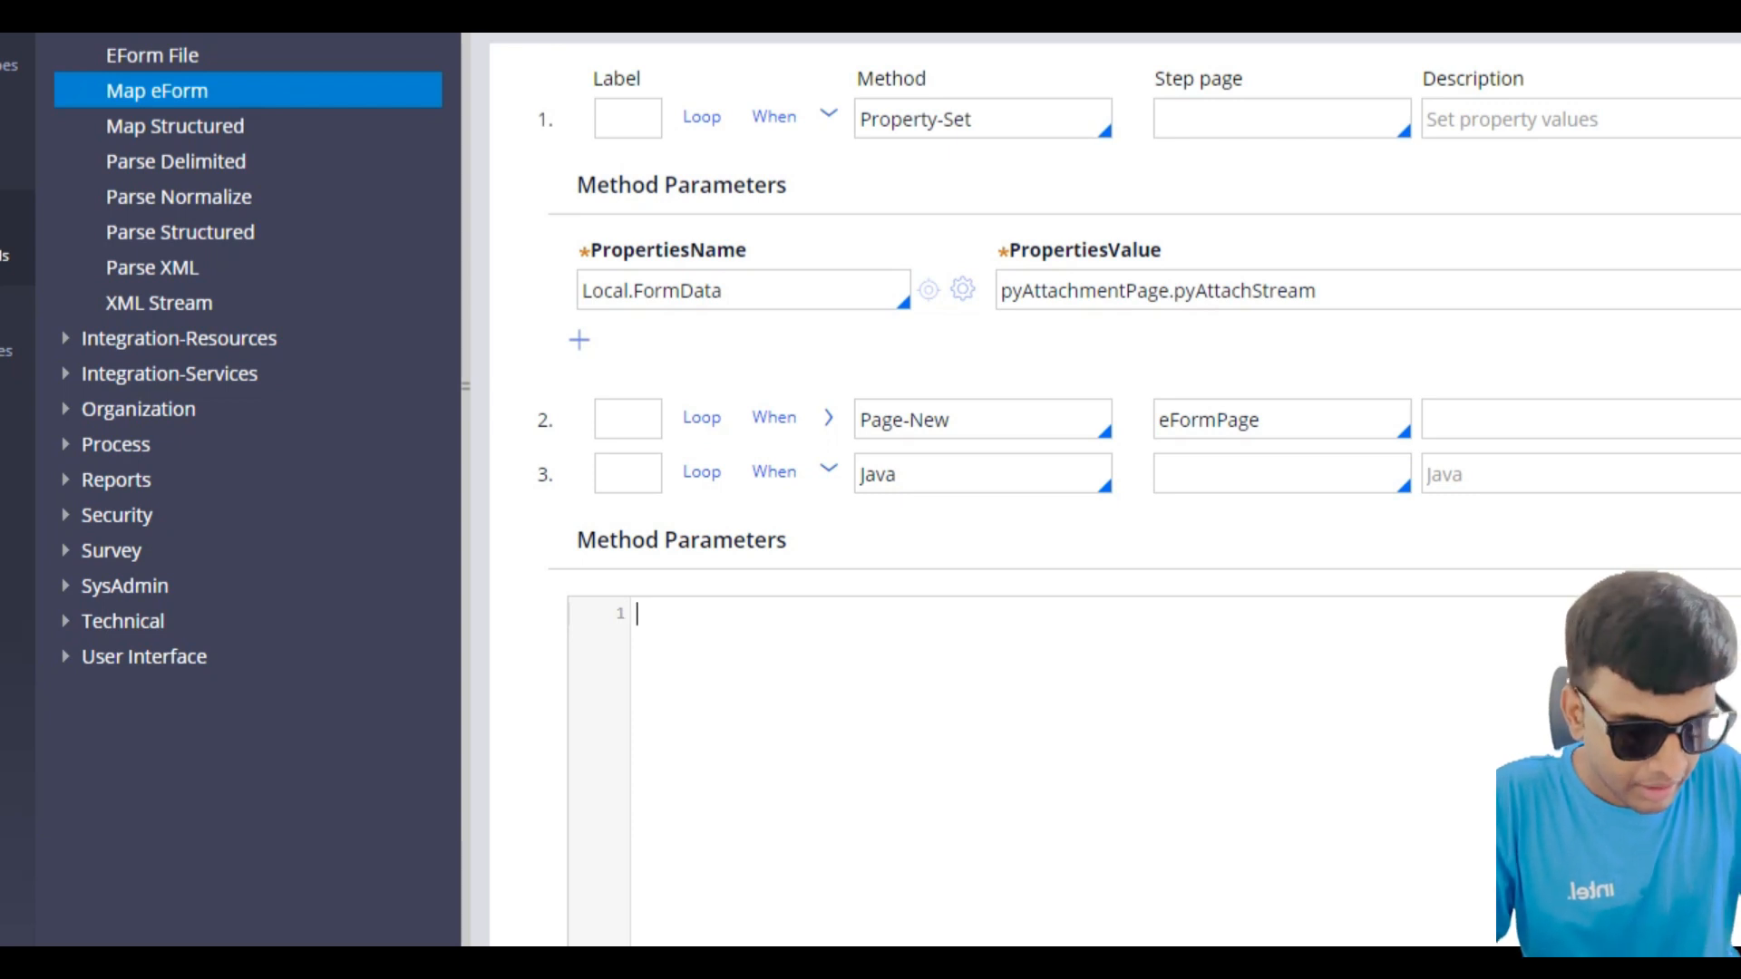
Step: Start the first line of the Java code with the declaration "ClipboardPage eFormPg ="
type("Clip")
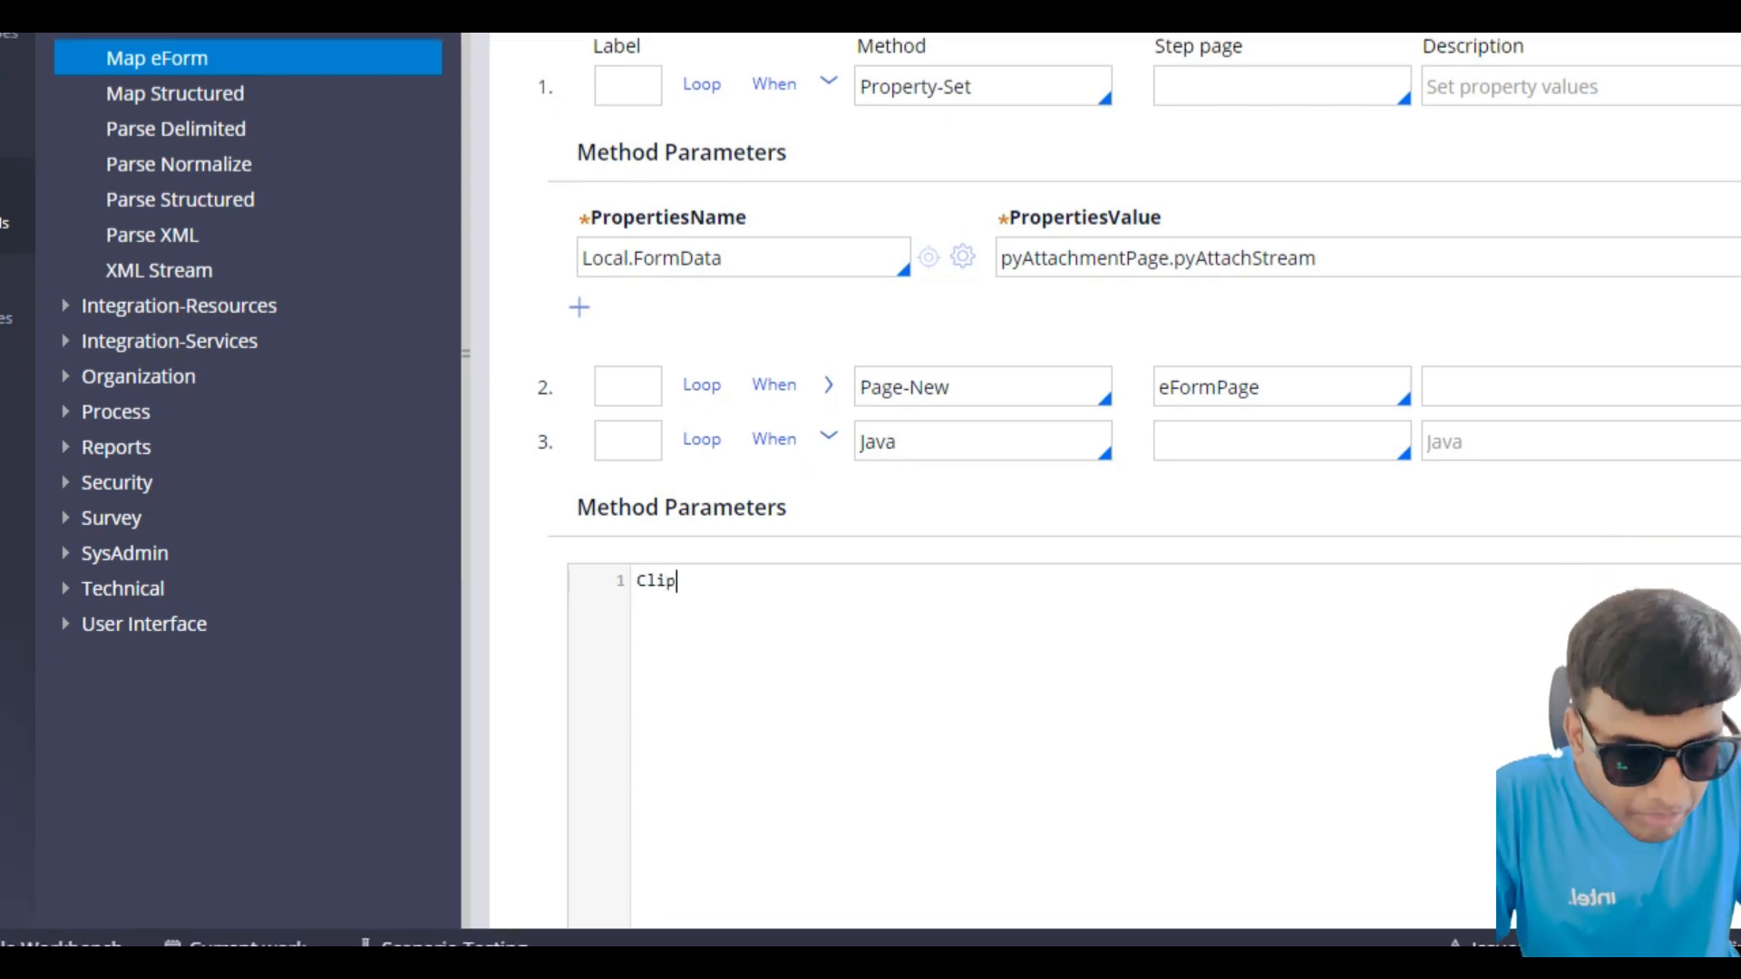
type("boardPage eF")
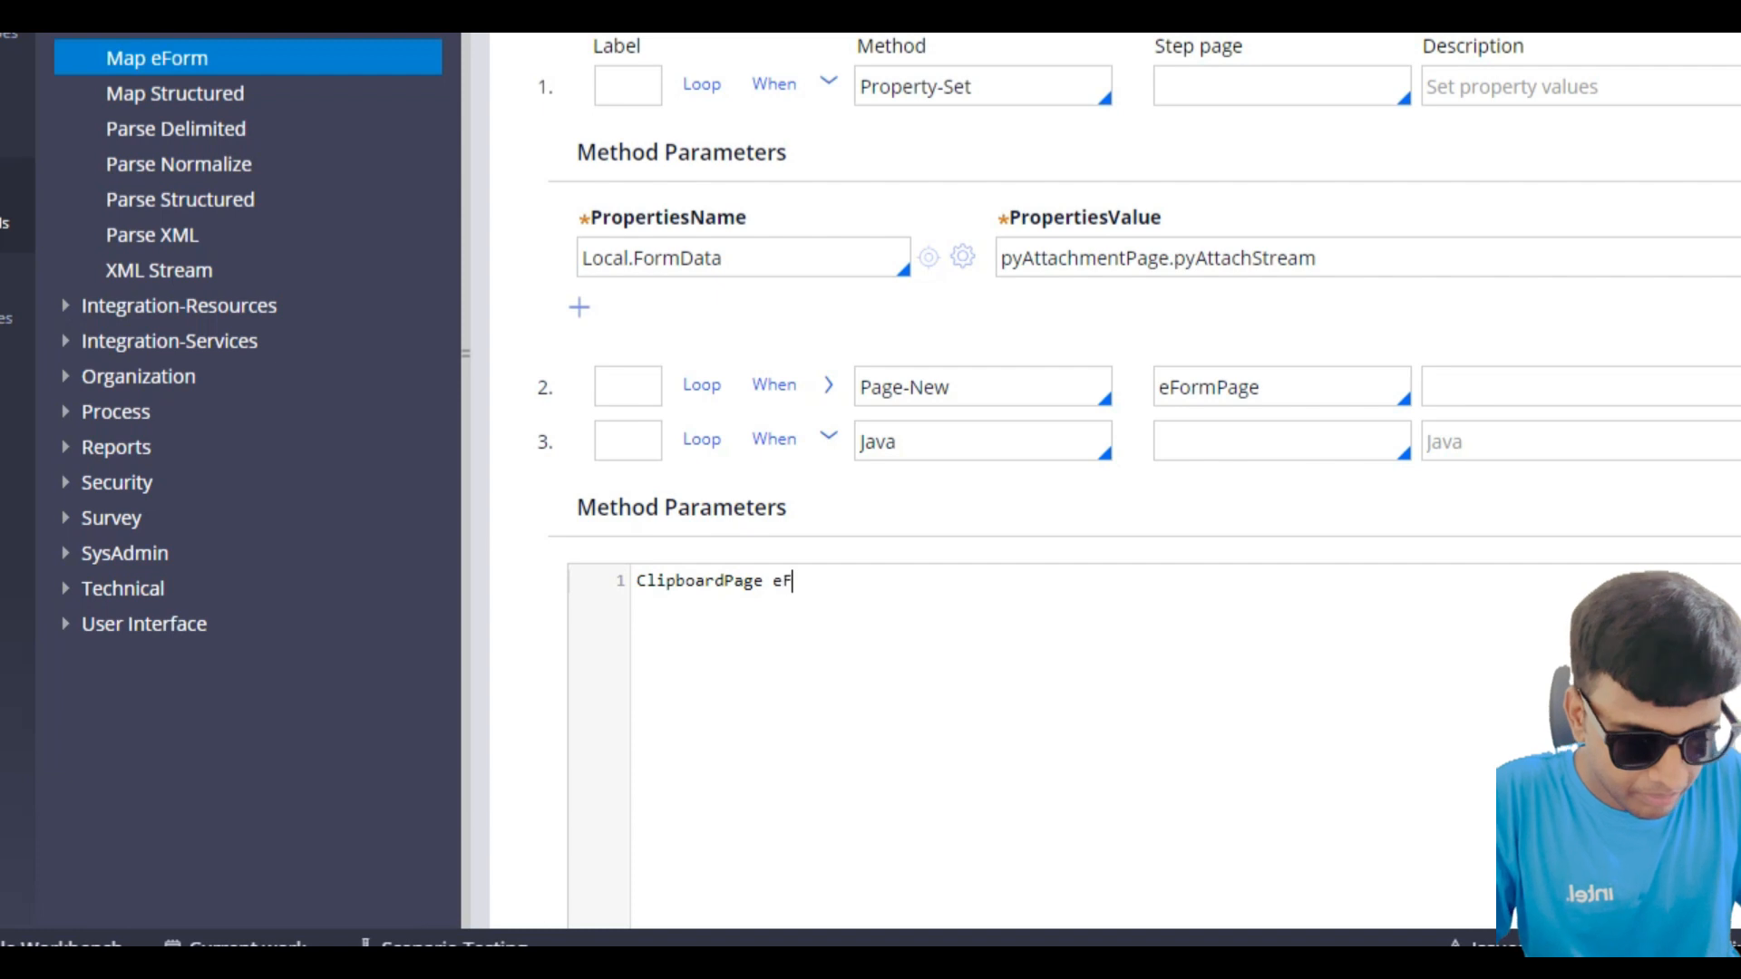
type("ormP")
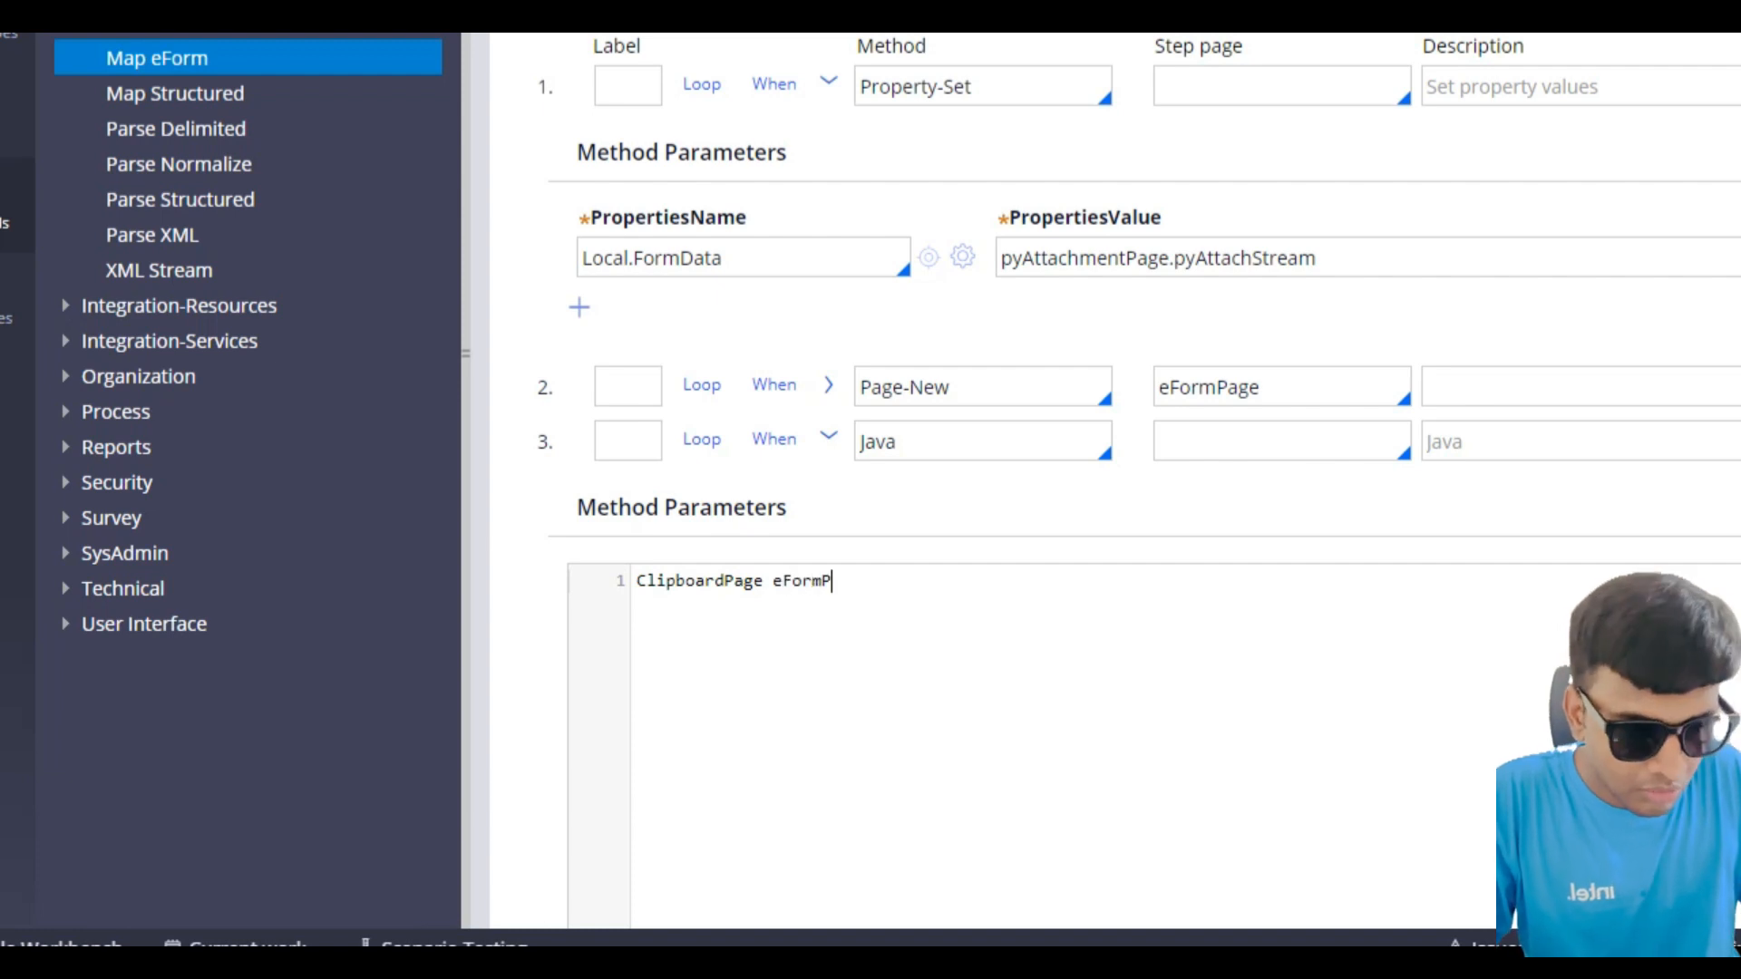
type("g =")
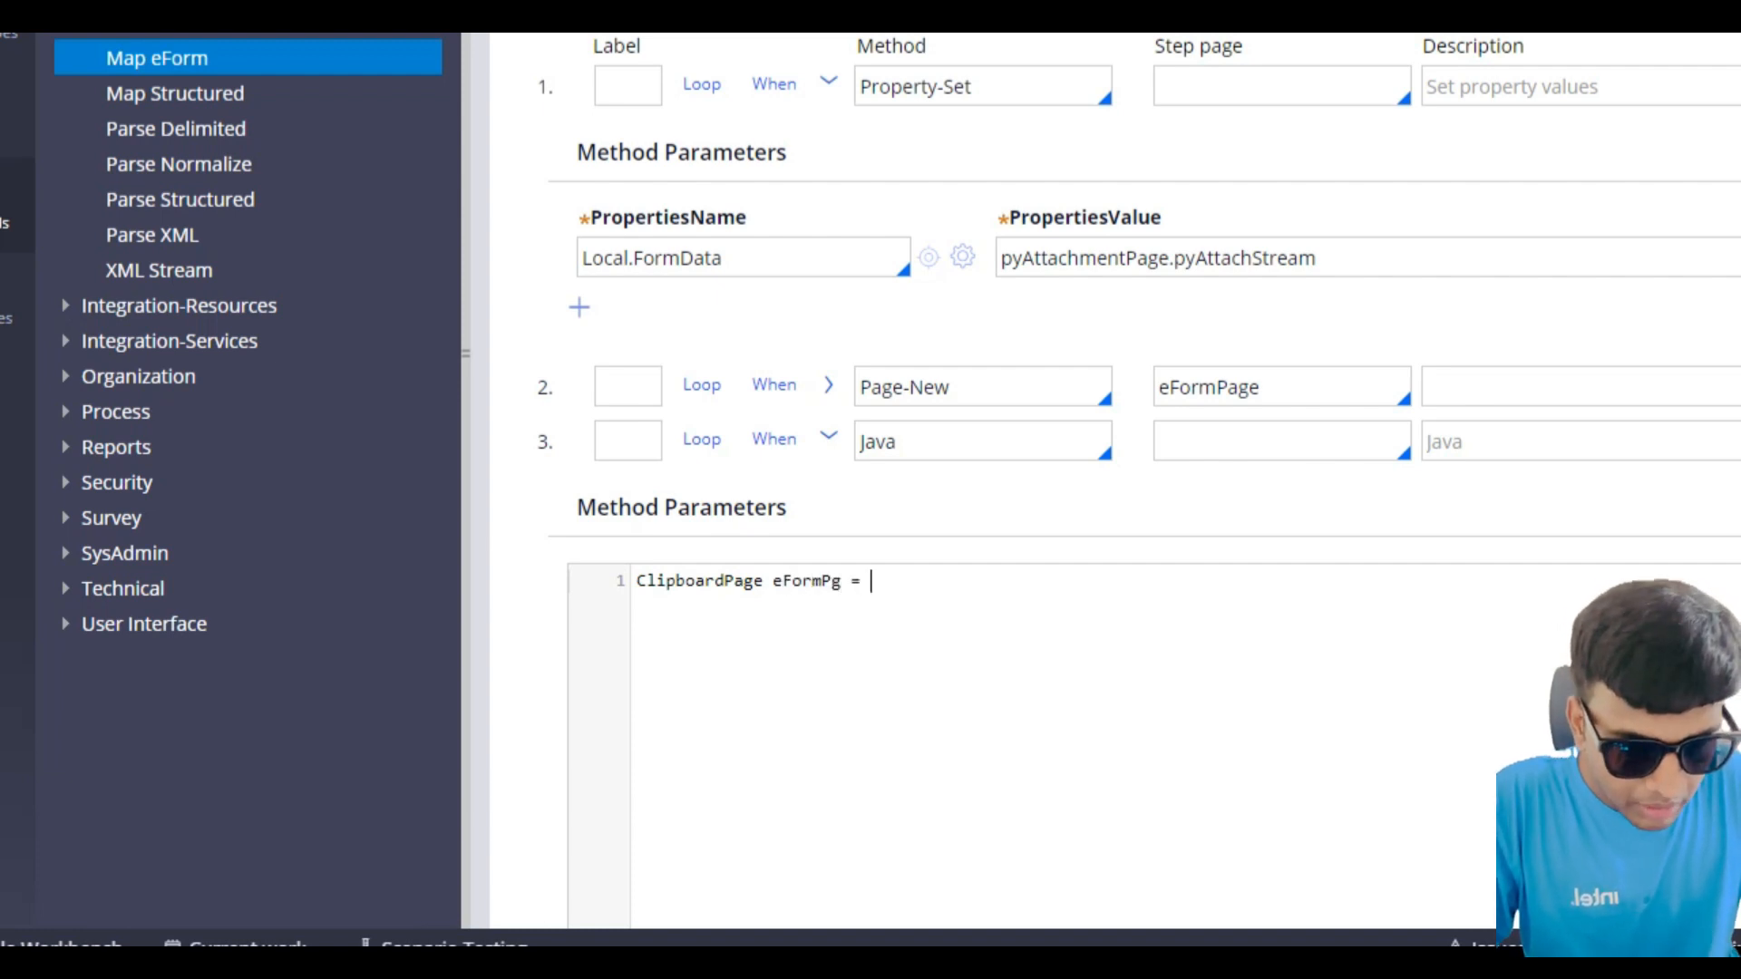
Step: Complete the right side of the eFormPg assignment with the method name tools.FindPage
left_click_drag(637, 582, 764, 581)
key("ctrl+c")
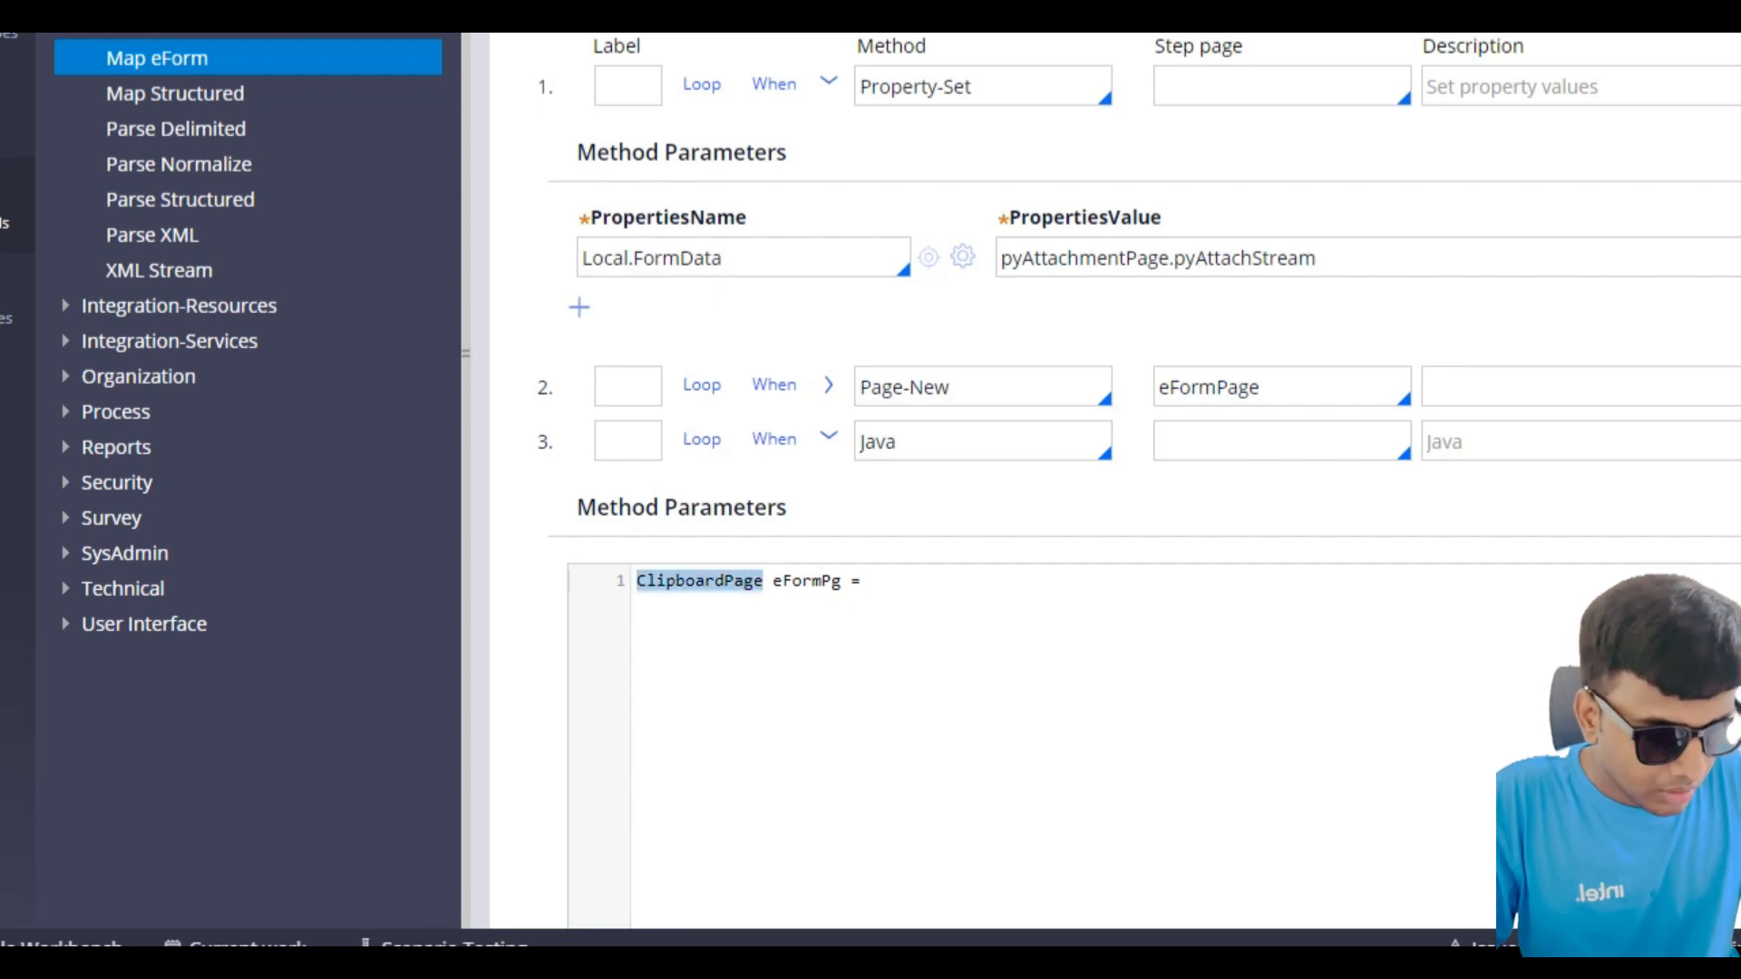
left_click(872, 581)
key("ctrl+v")
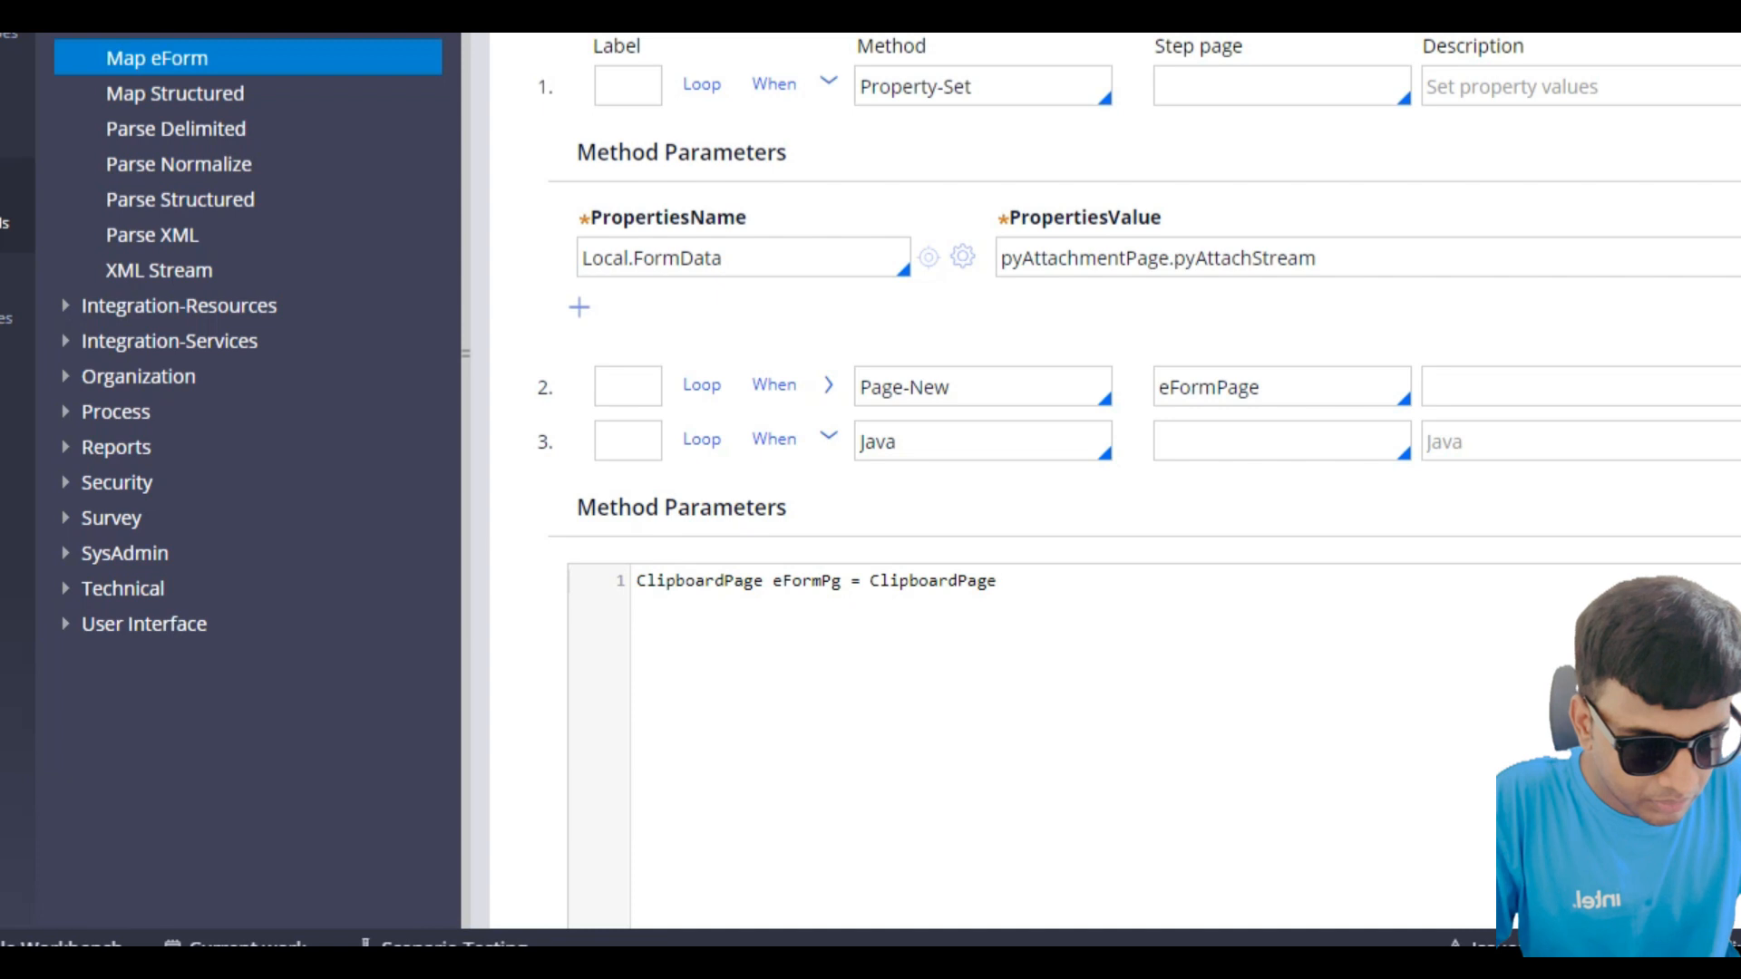
key("Left")
key("Left")
key("Left")
key("Left")
key("Left")
key("Left")
key("Left")
key("Left")
key("Left")
key("Left")
key("Left")
key("Left")
key("Left")
type("tools")
key("Right")
key("Right")
key("Right")
key("Right")
key("Right")
key("Right")
key("Right")
key("Right")
key("Right")
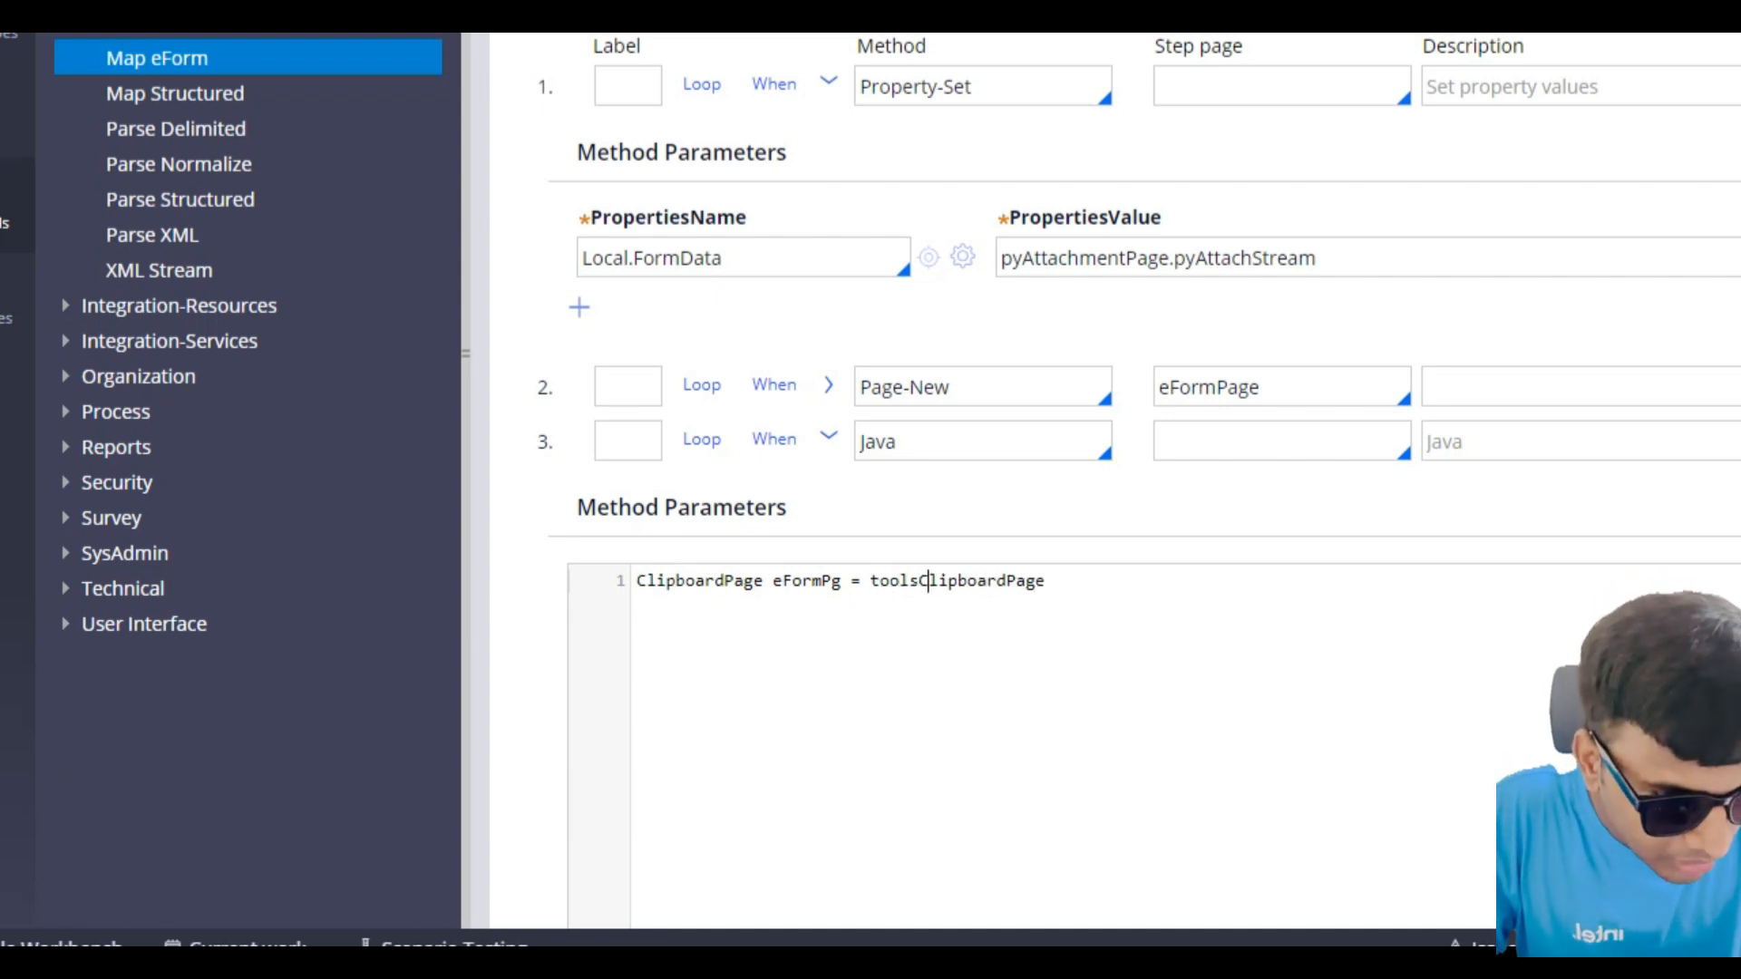
key("BackSpace")
key("BackSpace")
key("BackSpace")
key("BackSpace")
key("BackSpace")
key("BackSpace")
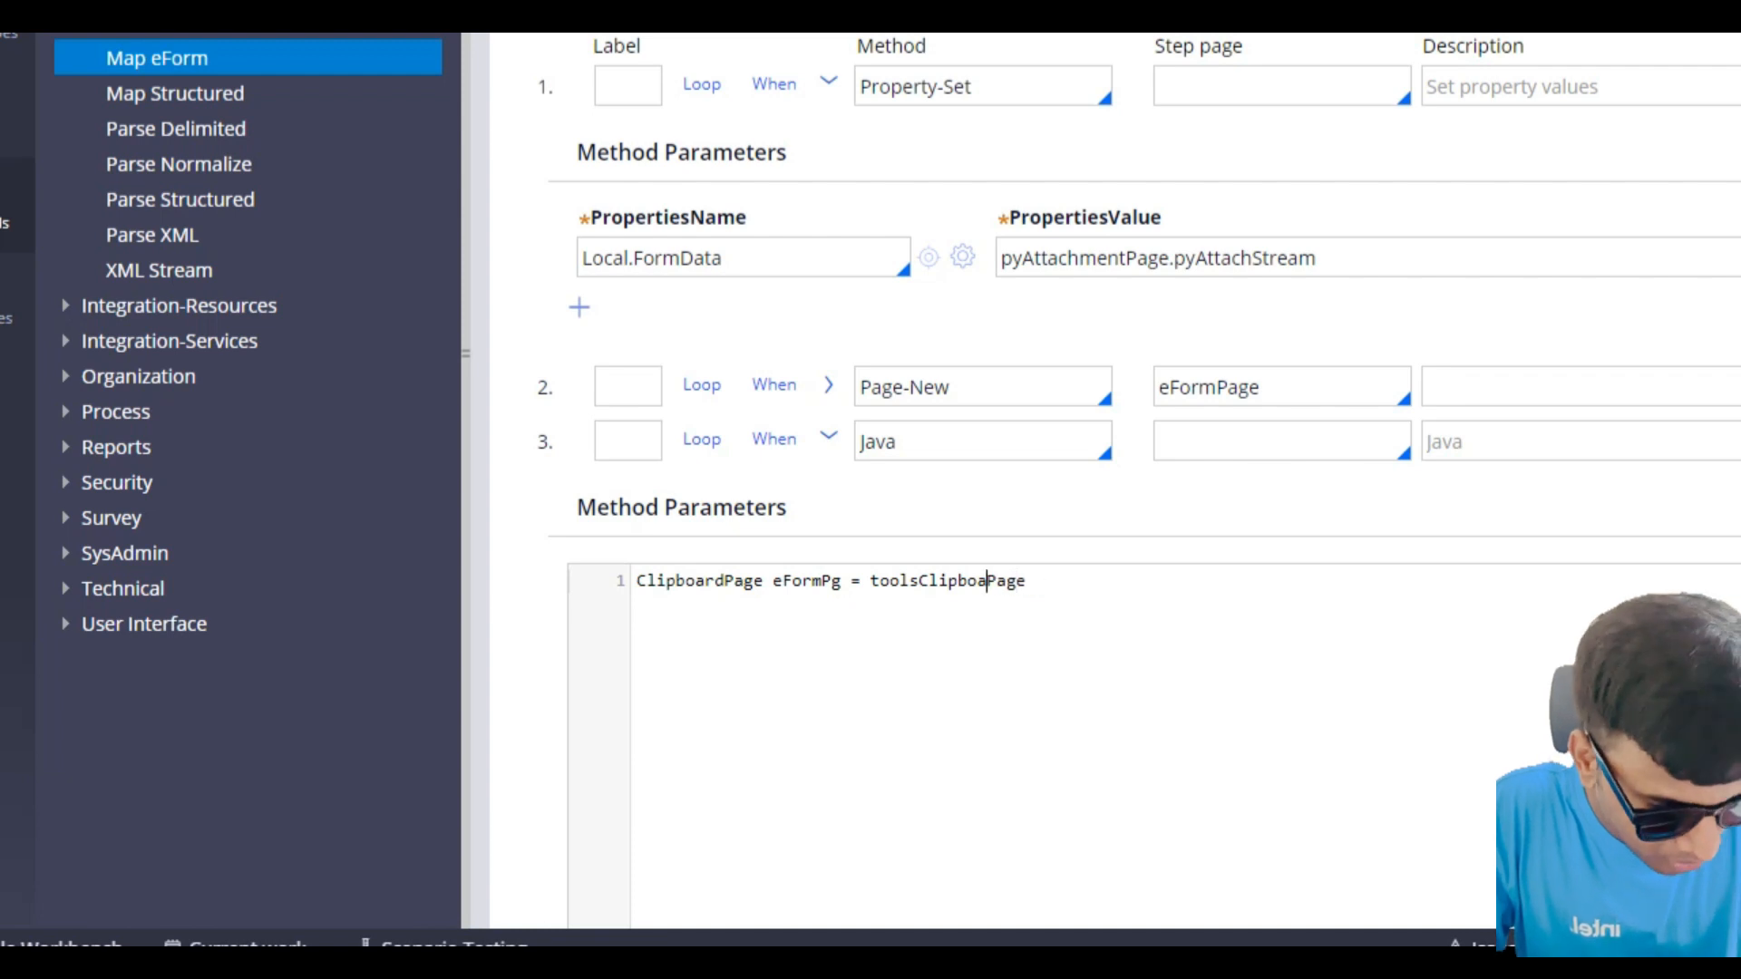
key("BackSpace")
key("BackSpace")
key("BackSpace")
type(".Find")
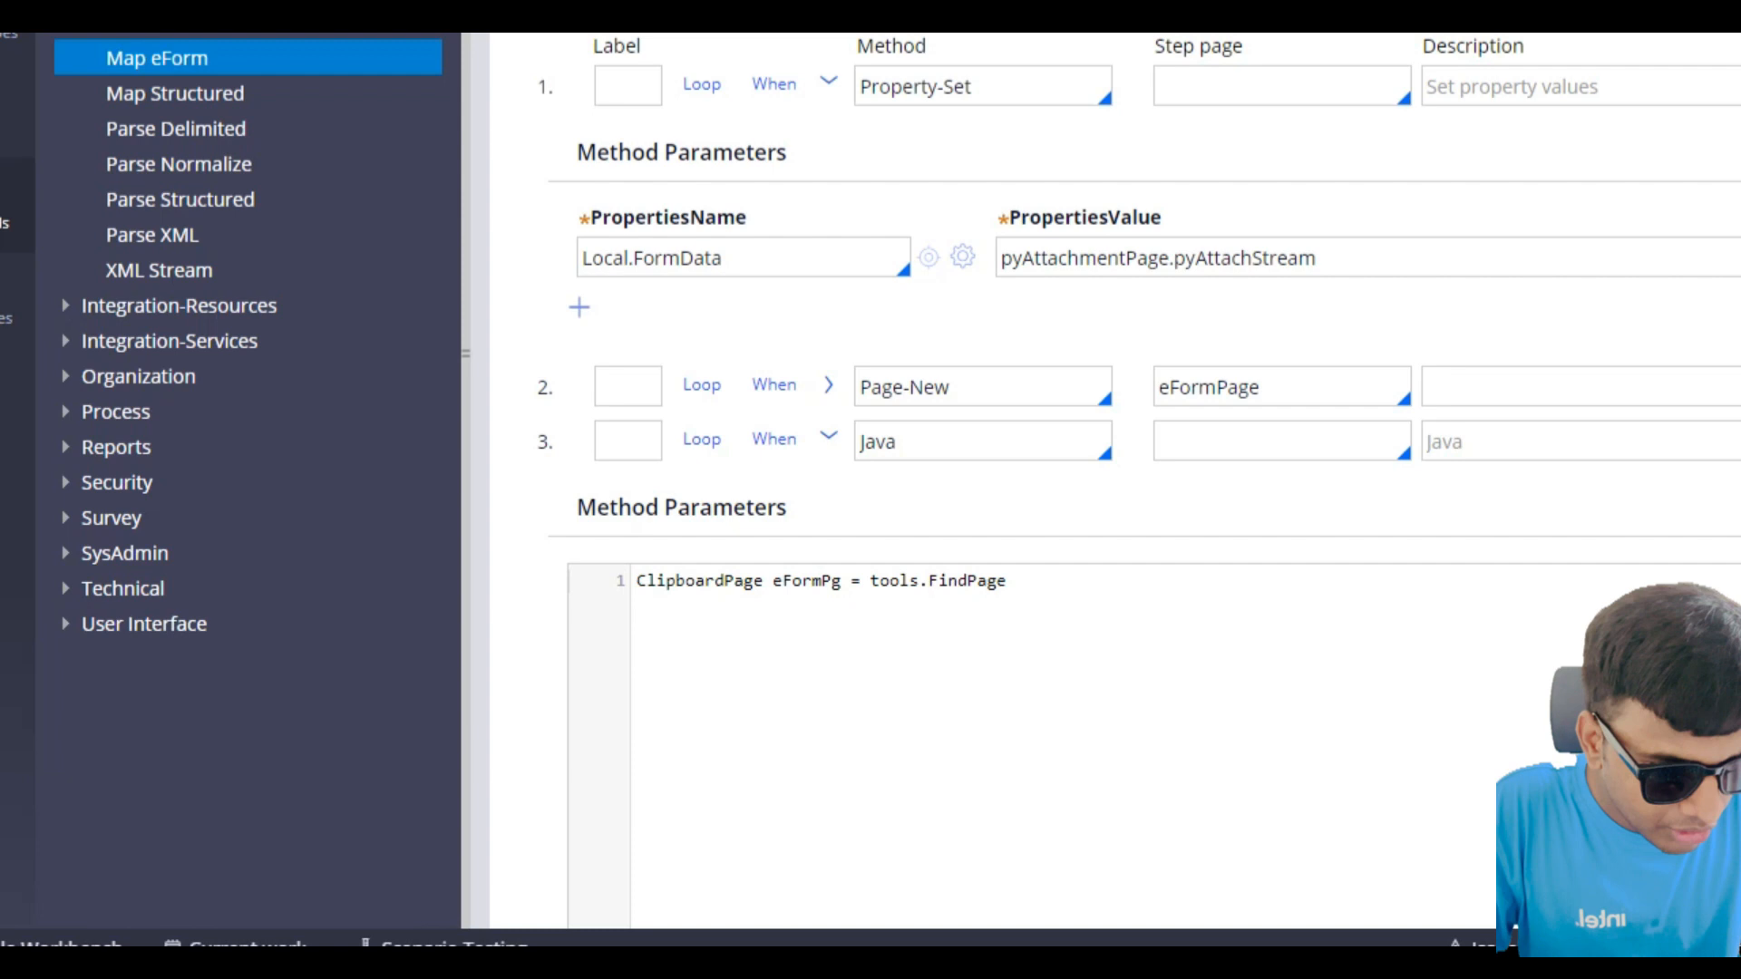
key("Right")
key("Right")
key("Right")
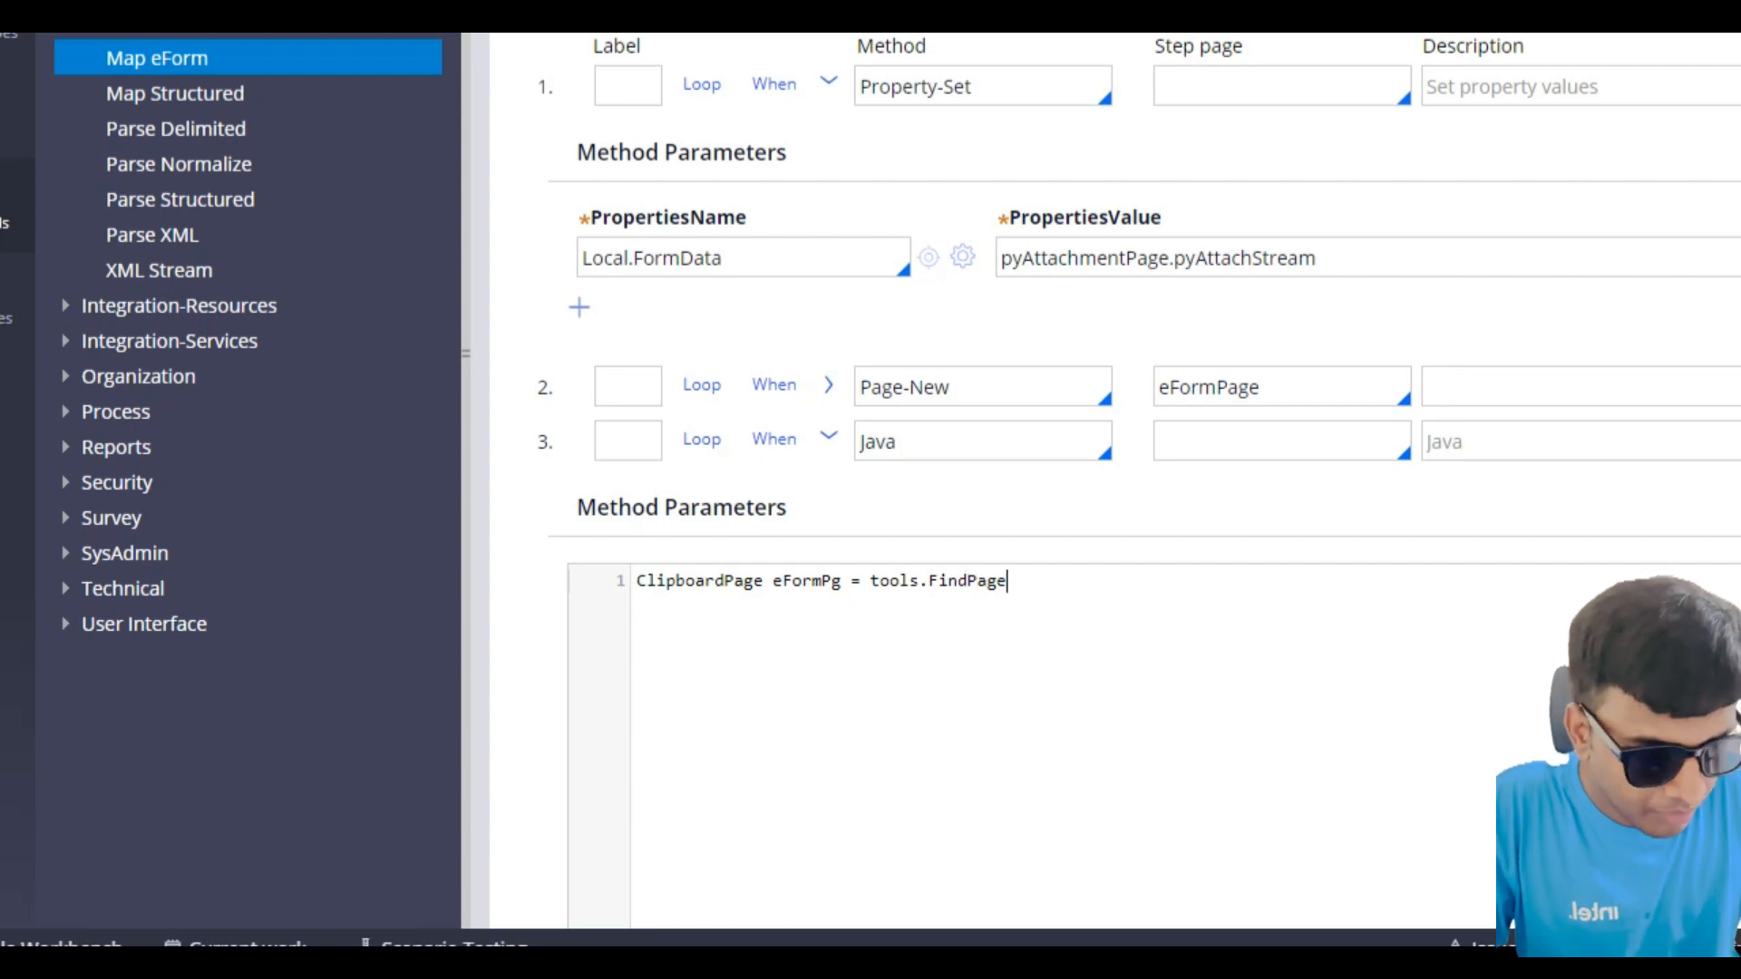
Step: Pass the step page name "eFormPage" as the FindPage argument, end the statement with a semicolon and begin a new line
type("(\"")
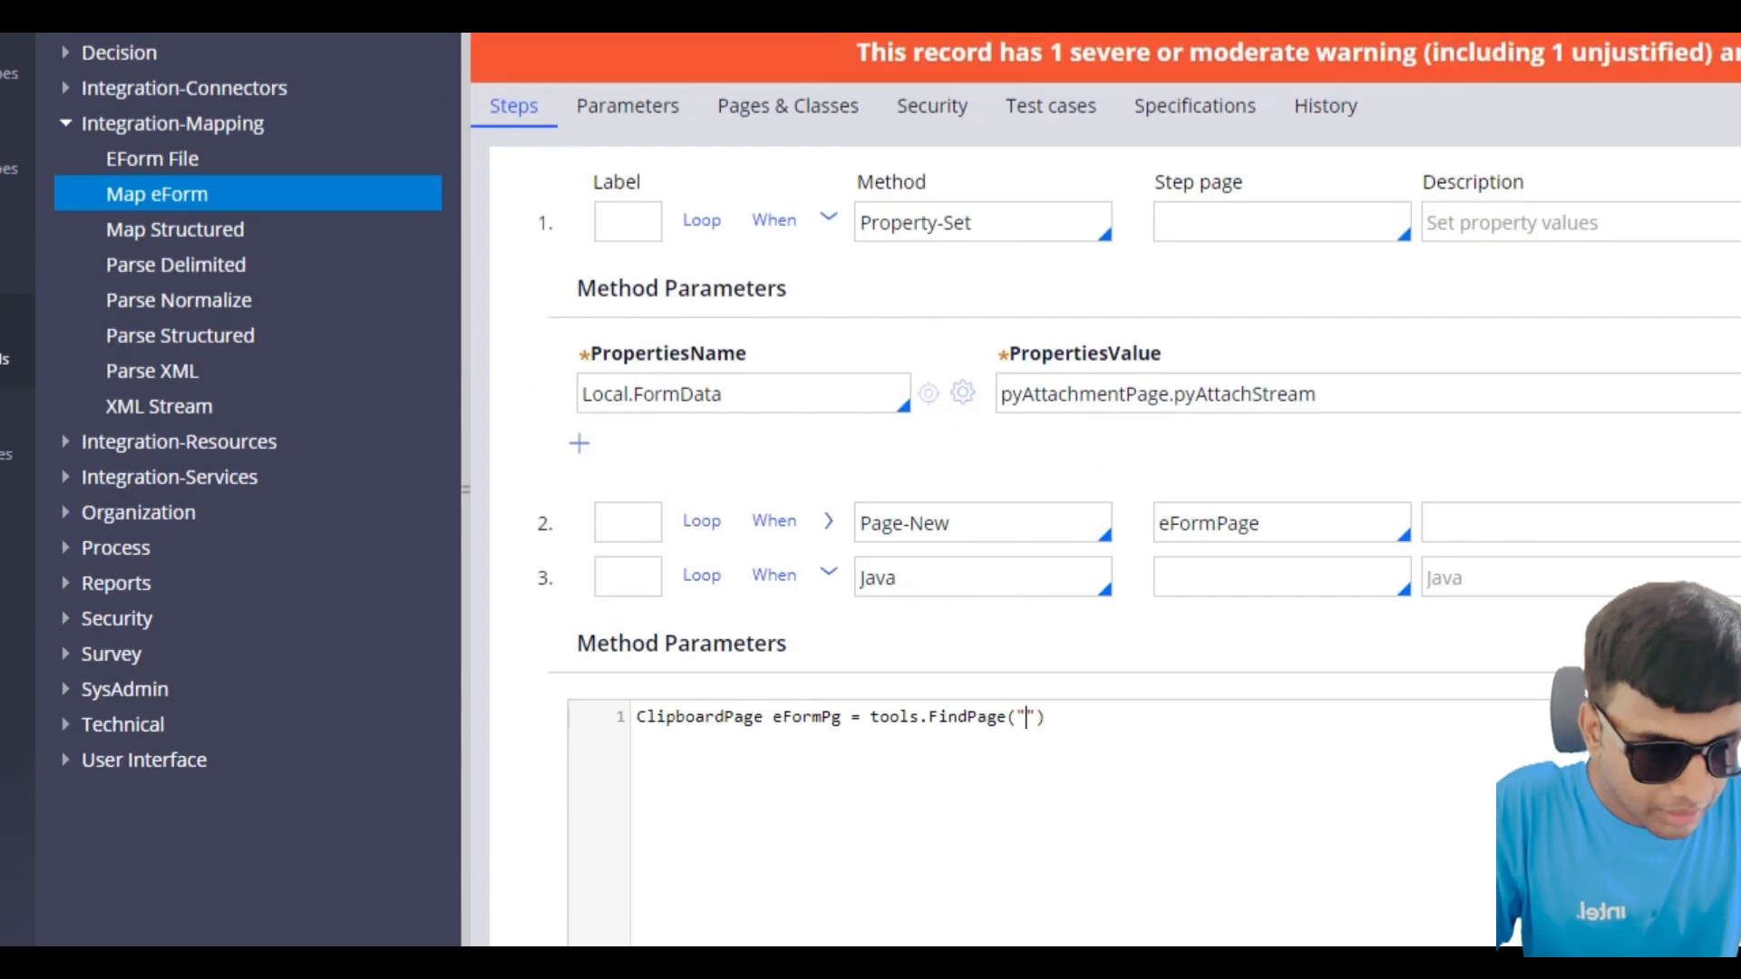
double_click(1227, 523)
key("ctrl+c")
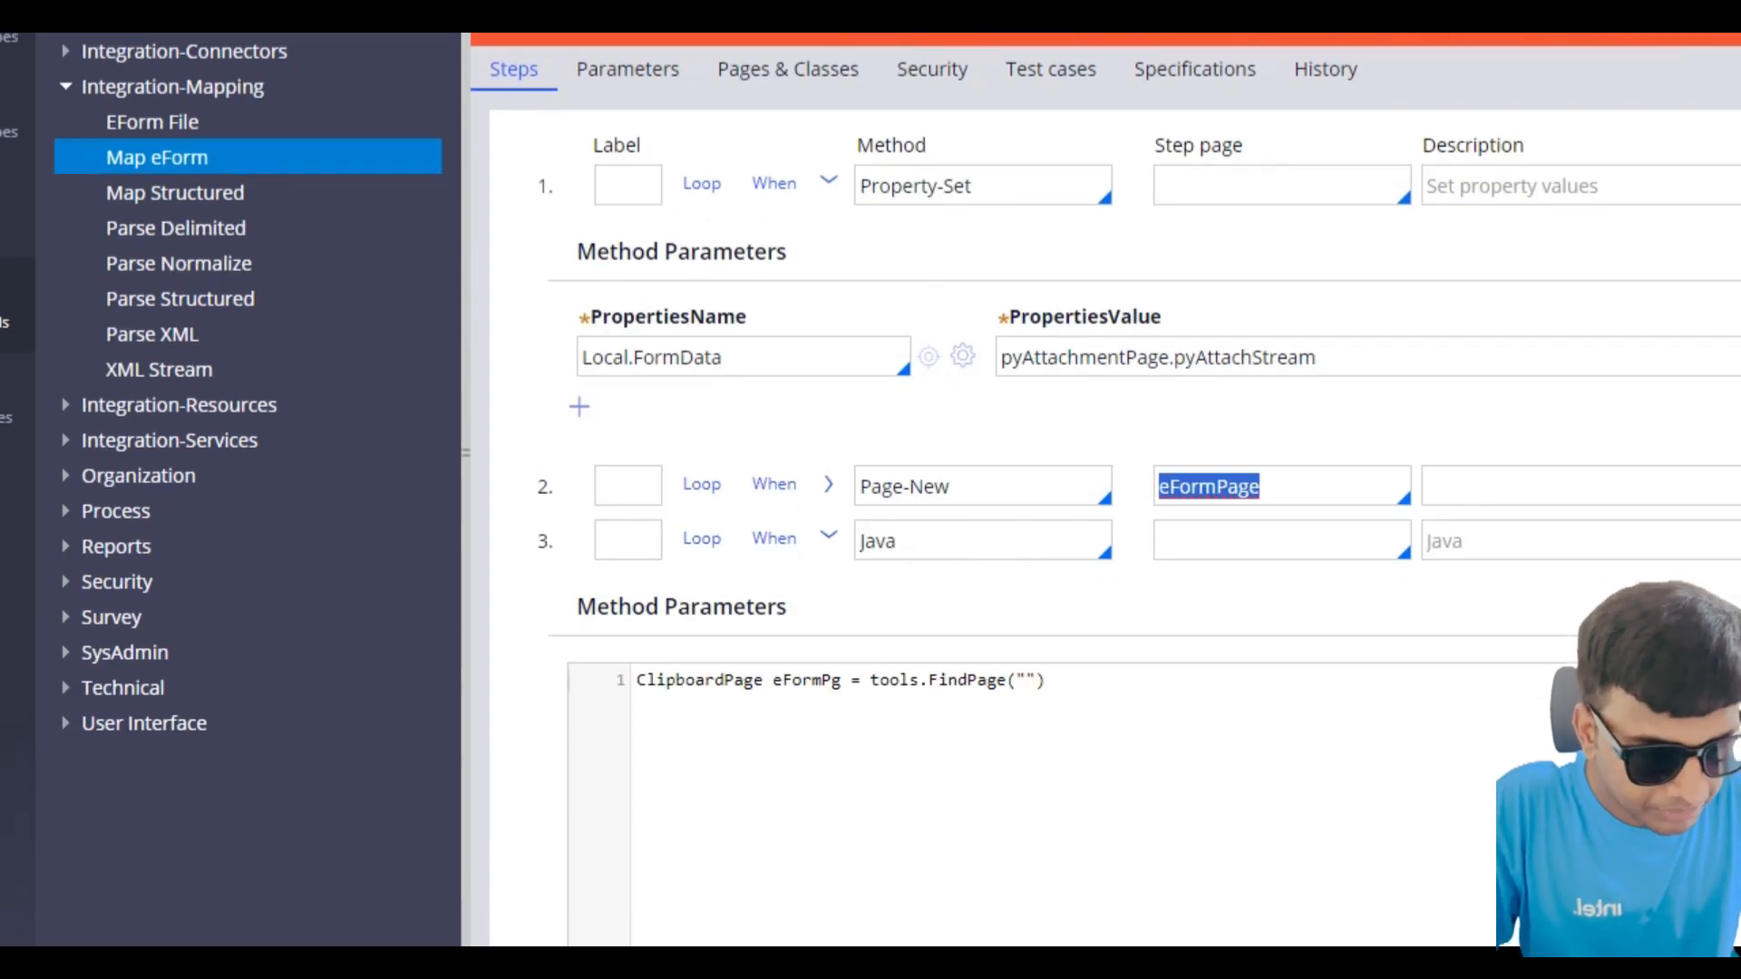
left_click(1026, 680)
key("ctrl+v")
key("Right")
key("Right")
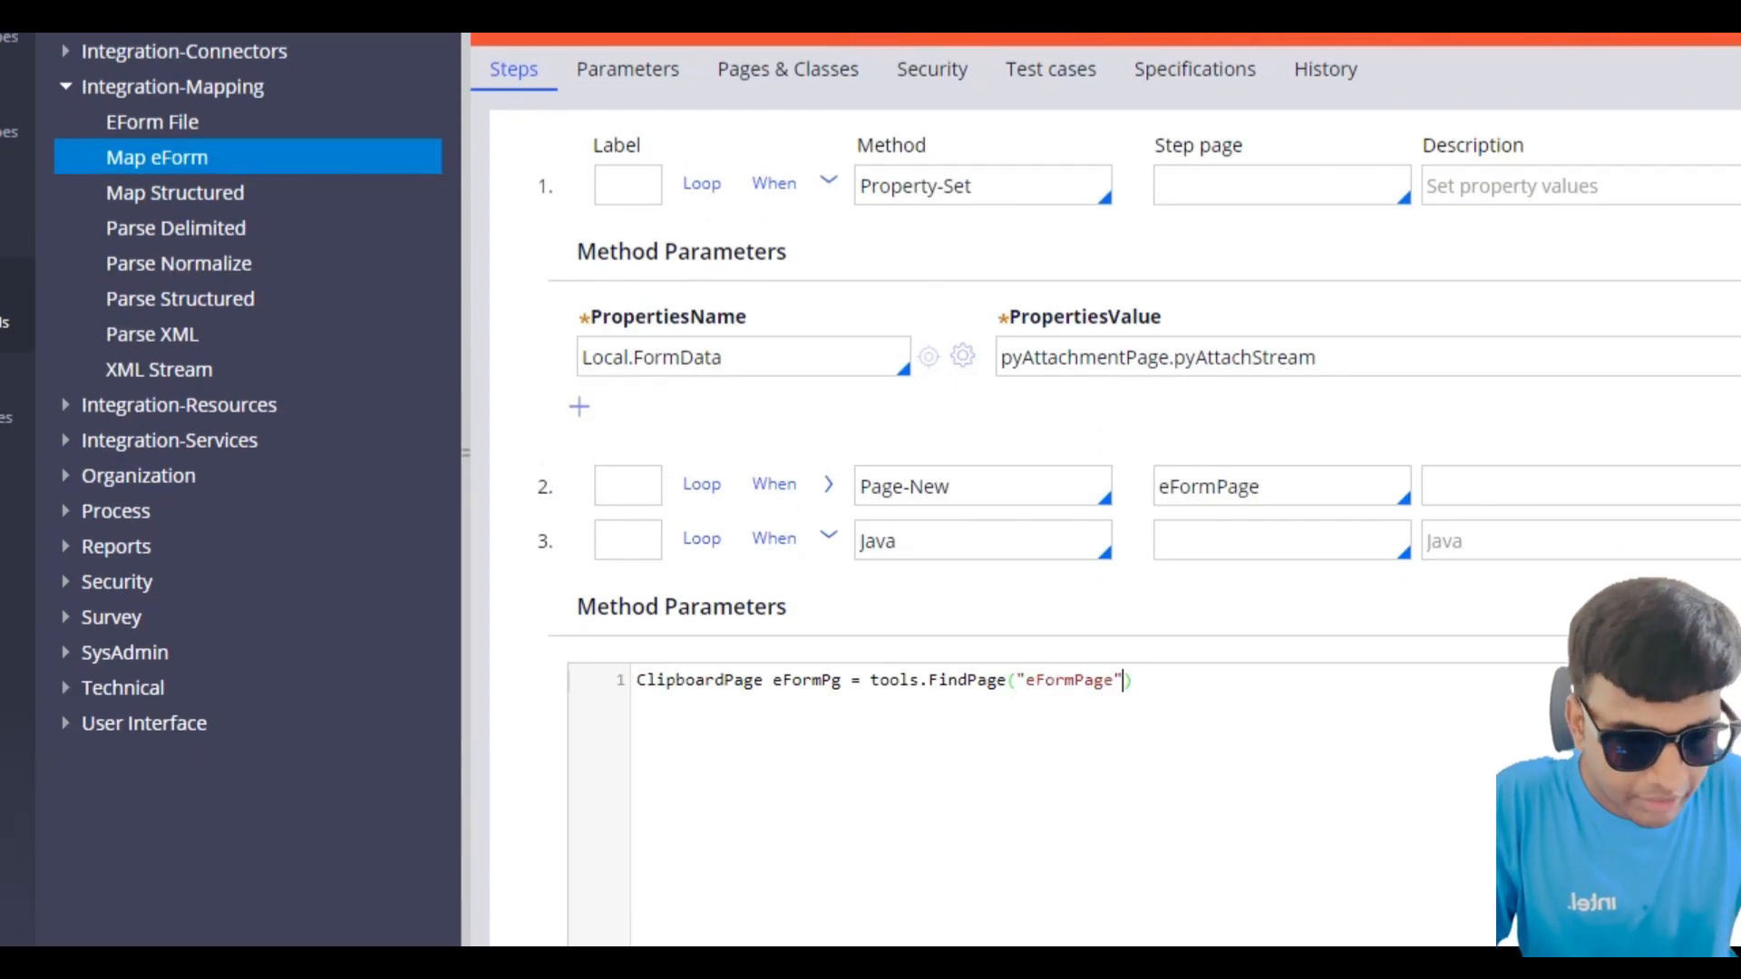
type(";")
key("Return")
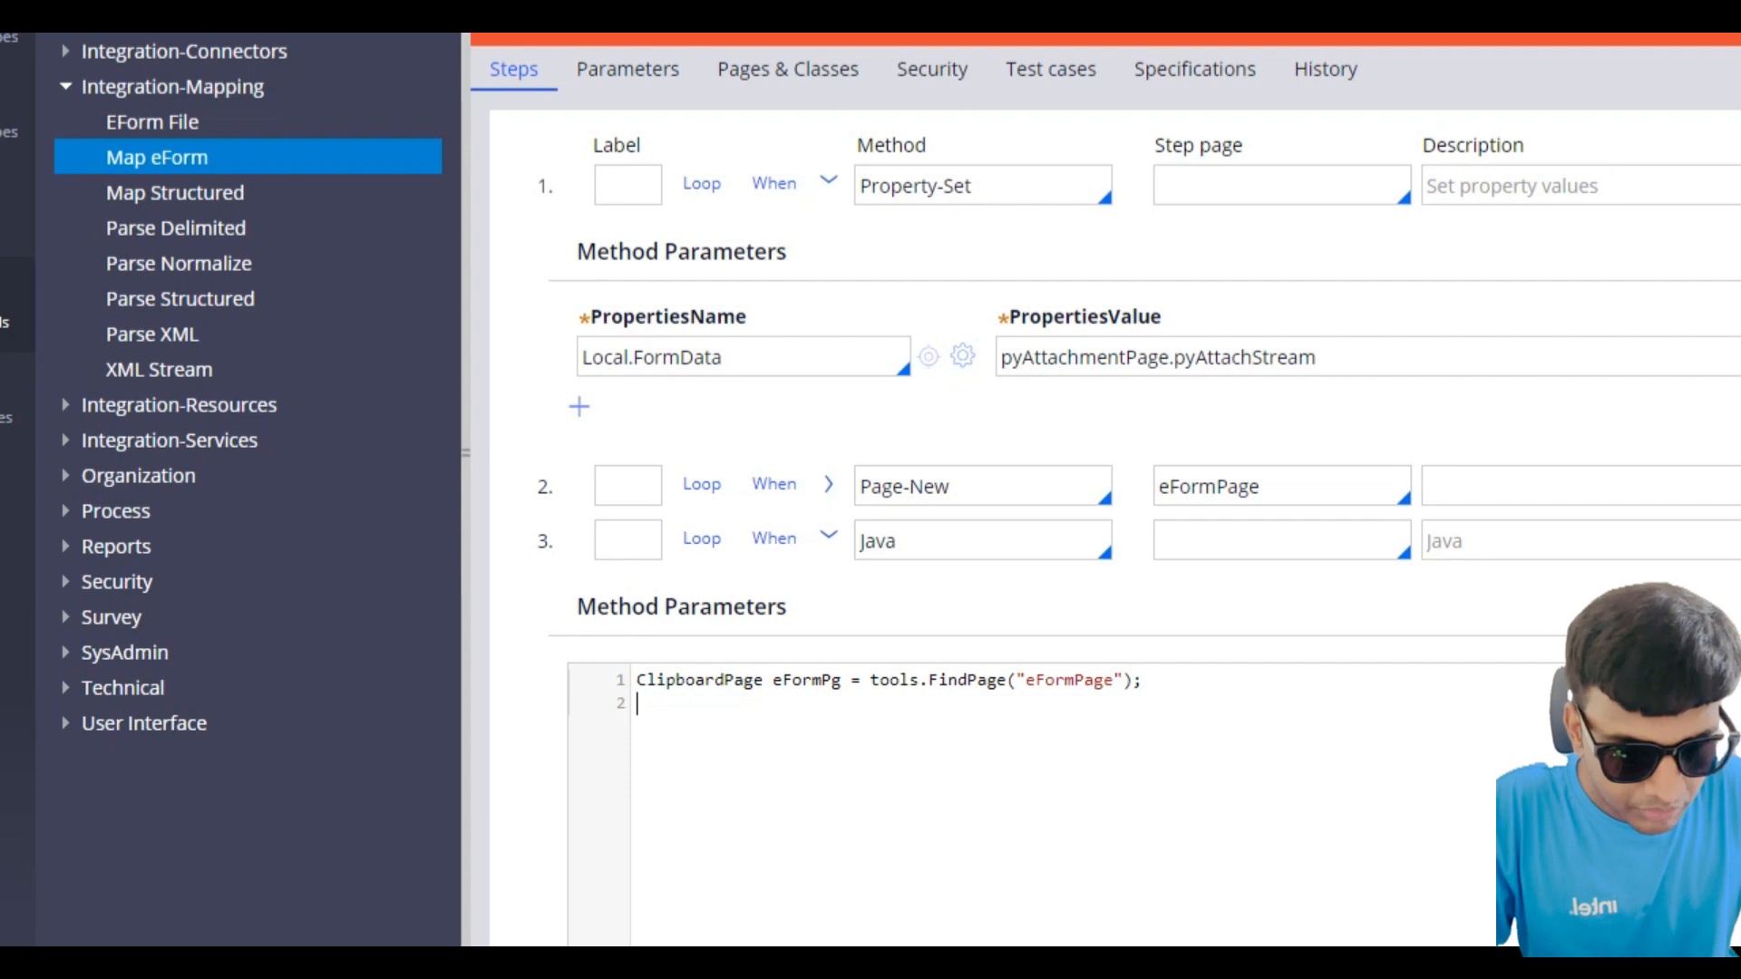
Step: Begin the second line of the Java code with the type ClipboardProperty, written as one word
left_click_drag(637, 680, 716, 681)
left_click(640, 704)
type("Ci")
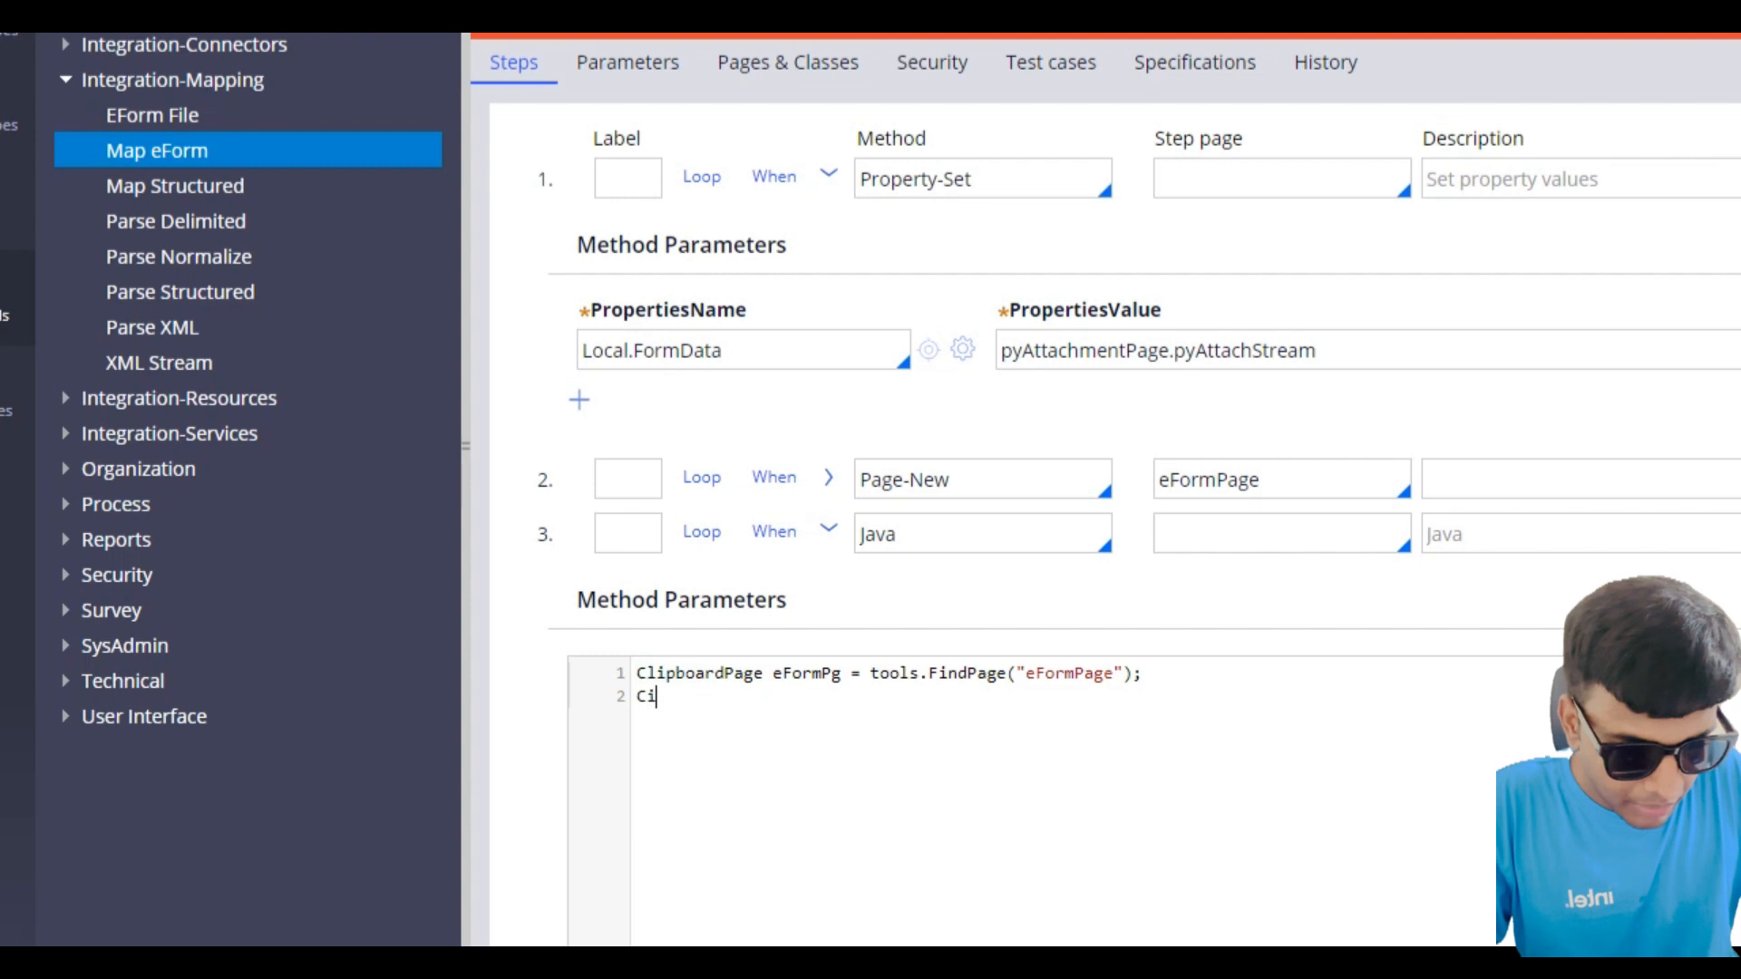
key("BackSpace")
type("lip")
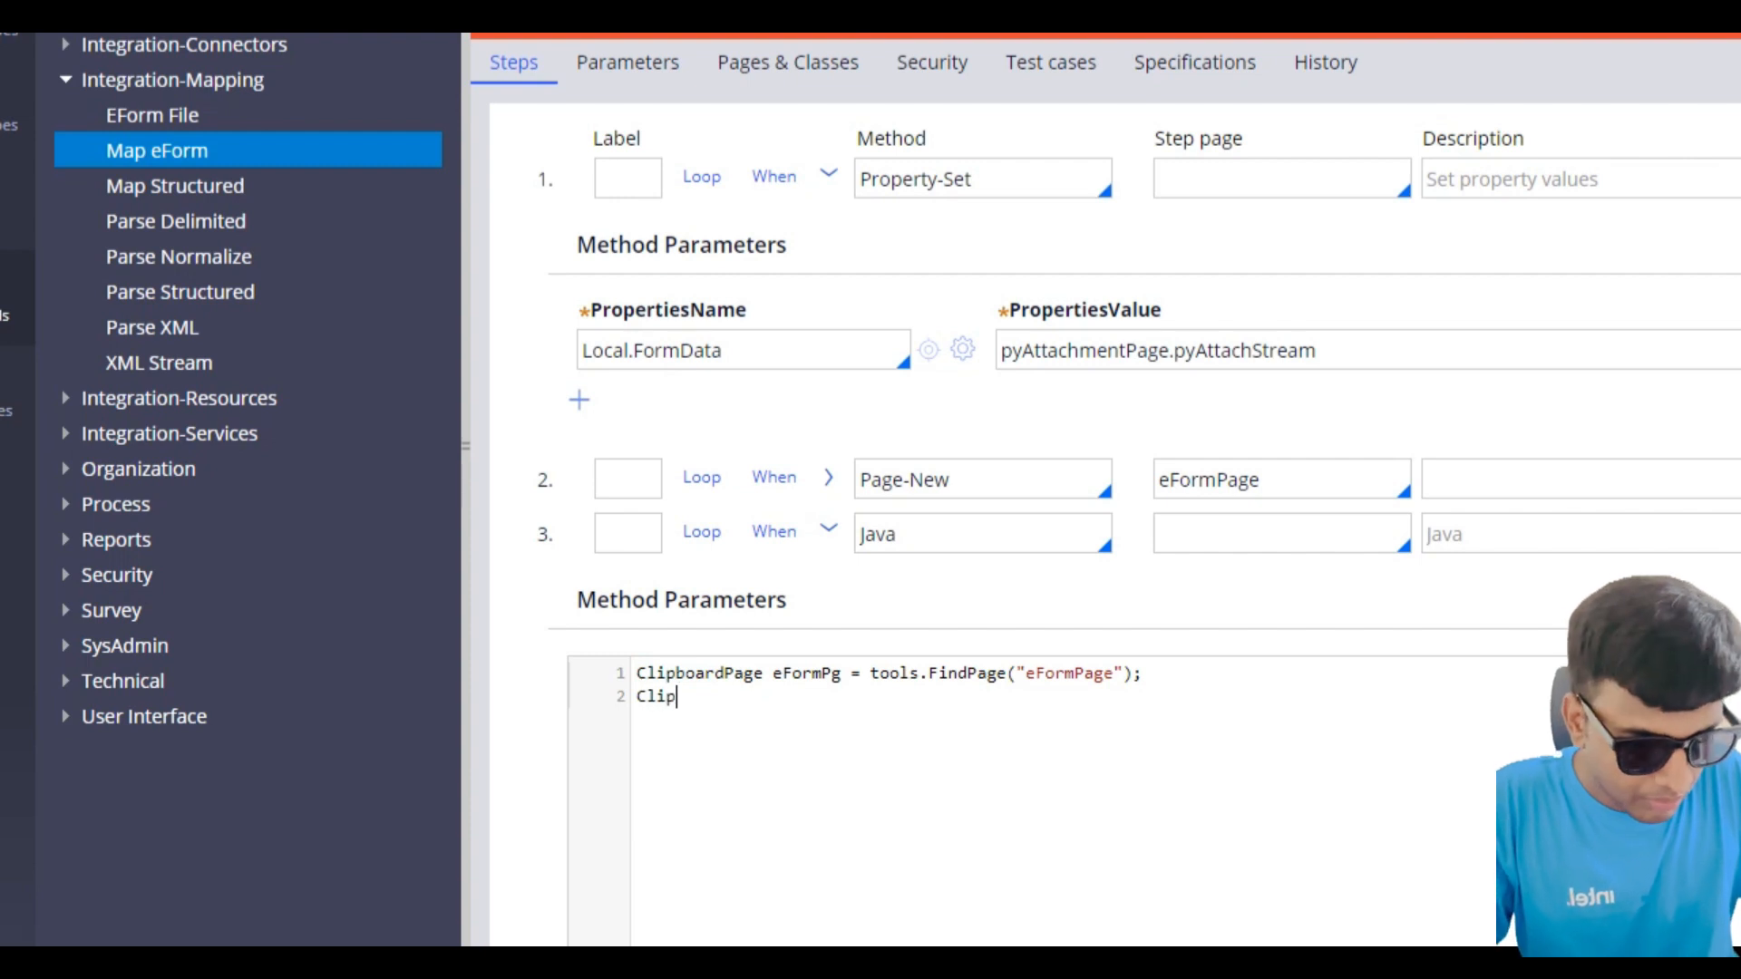
type("board ")
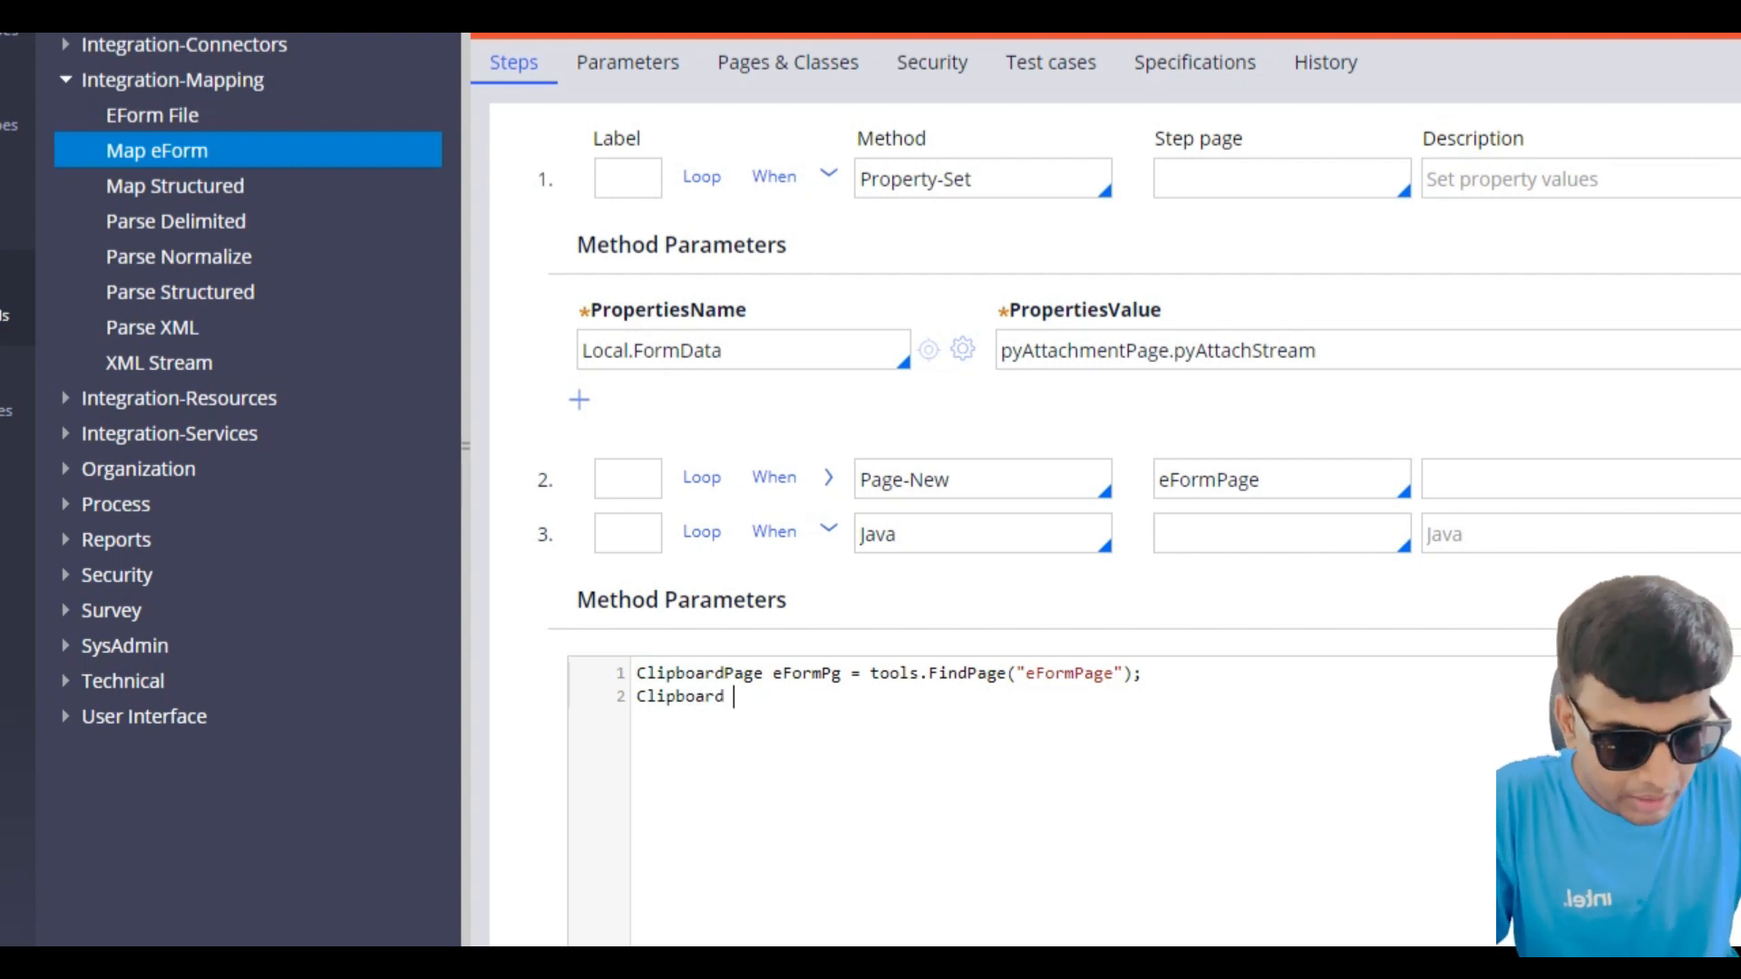
type("Property")
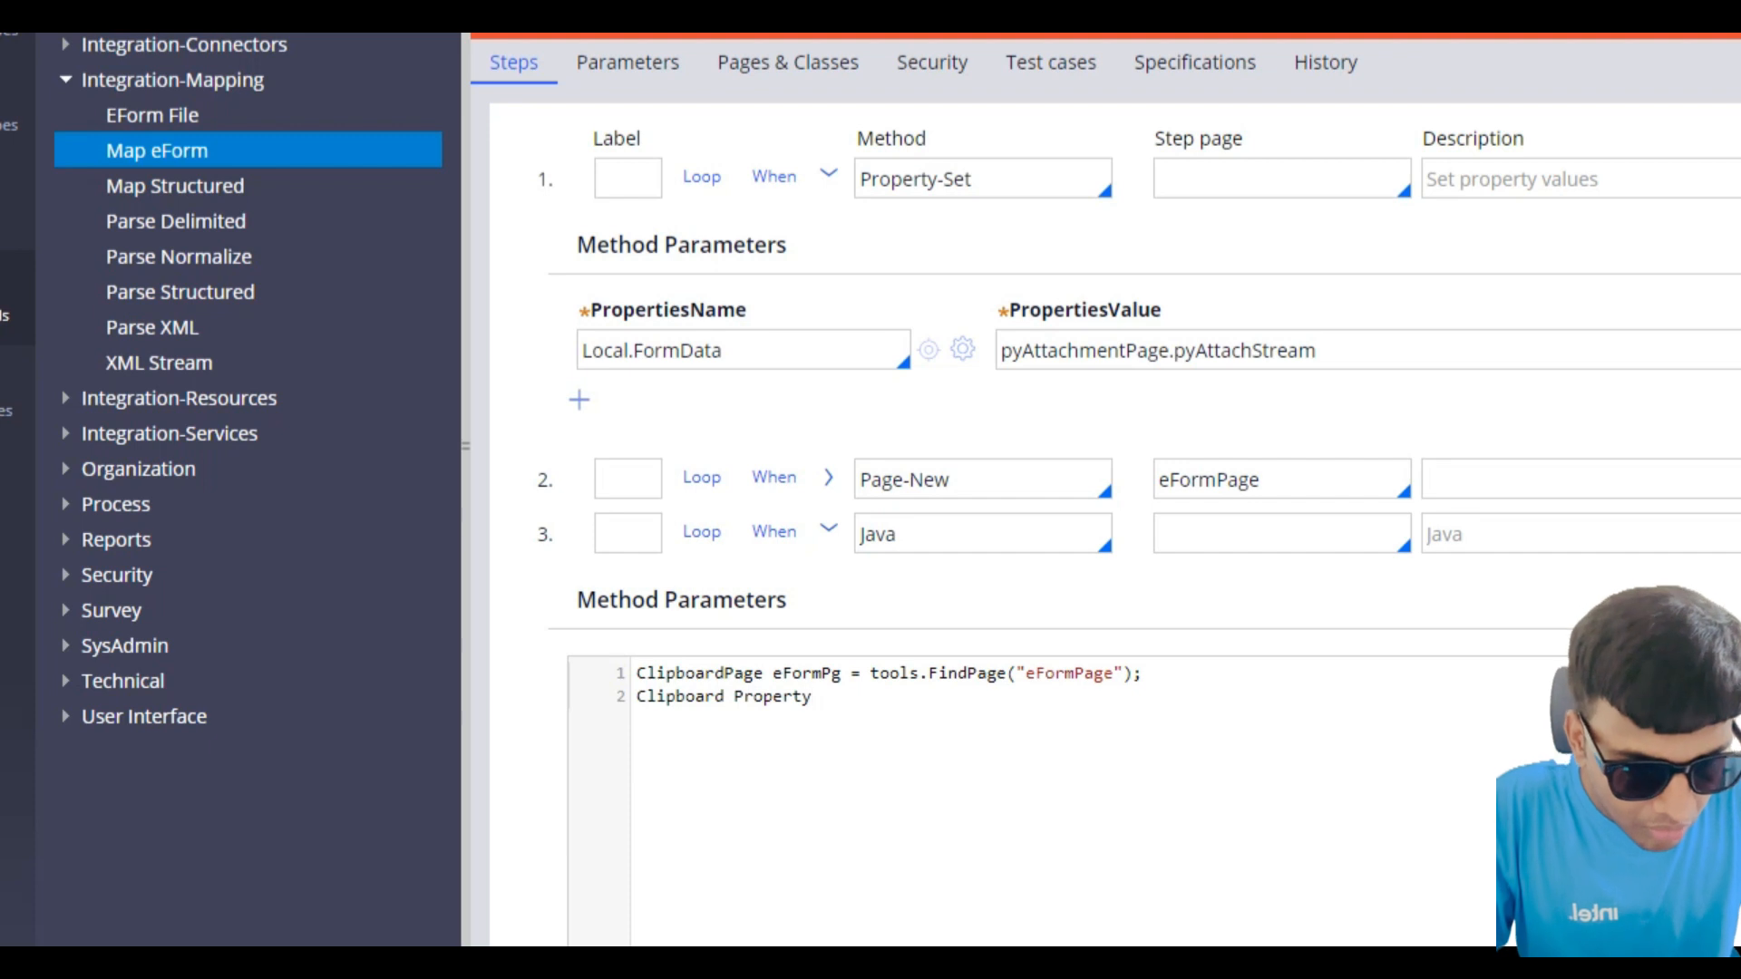
key("Left")
key("Left")
key("Left")
key("Left")
key("Left")
key("Left")
key("Left")
key("Left")
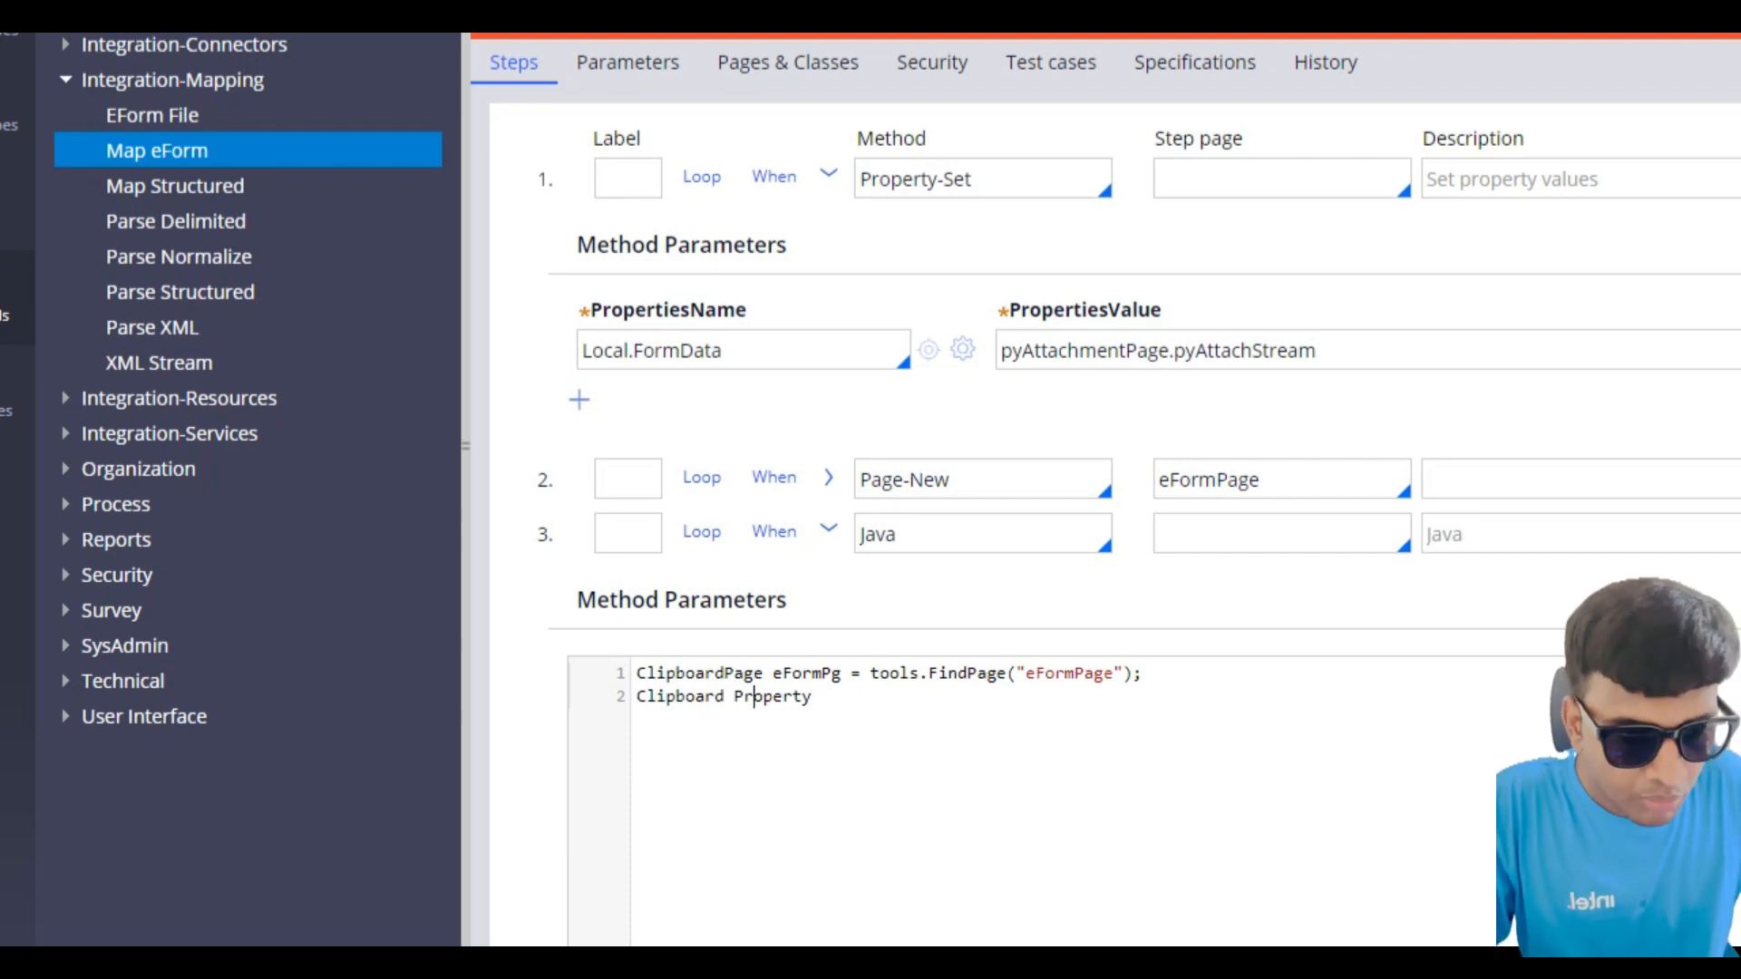
key("BackSpace")
key("Right")
key("Right")
key("Right")
key("Right")
key("Right")
key("Right")
key("Right")
key("Right")
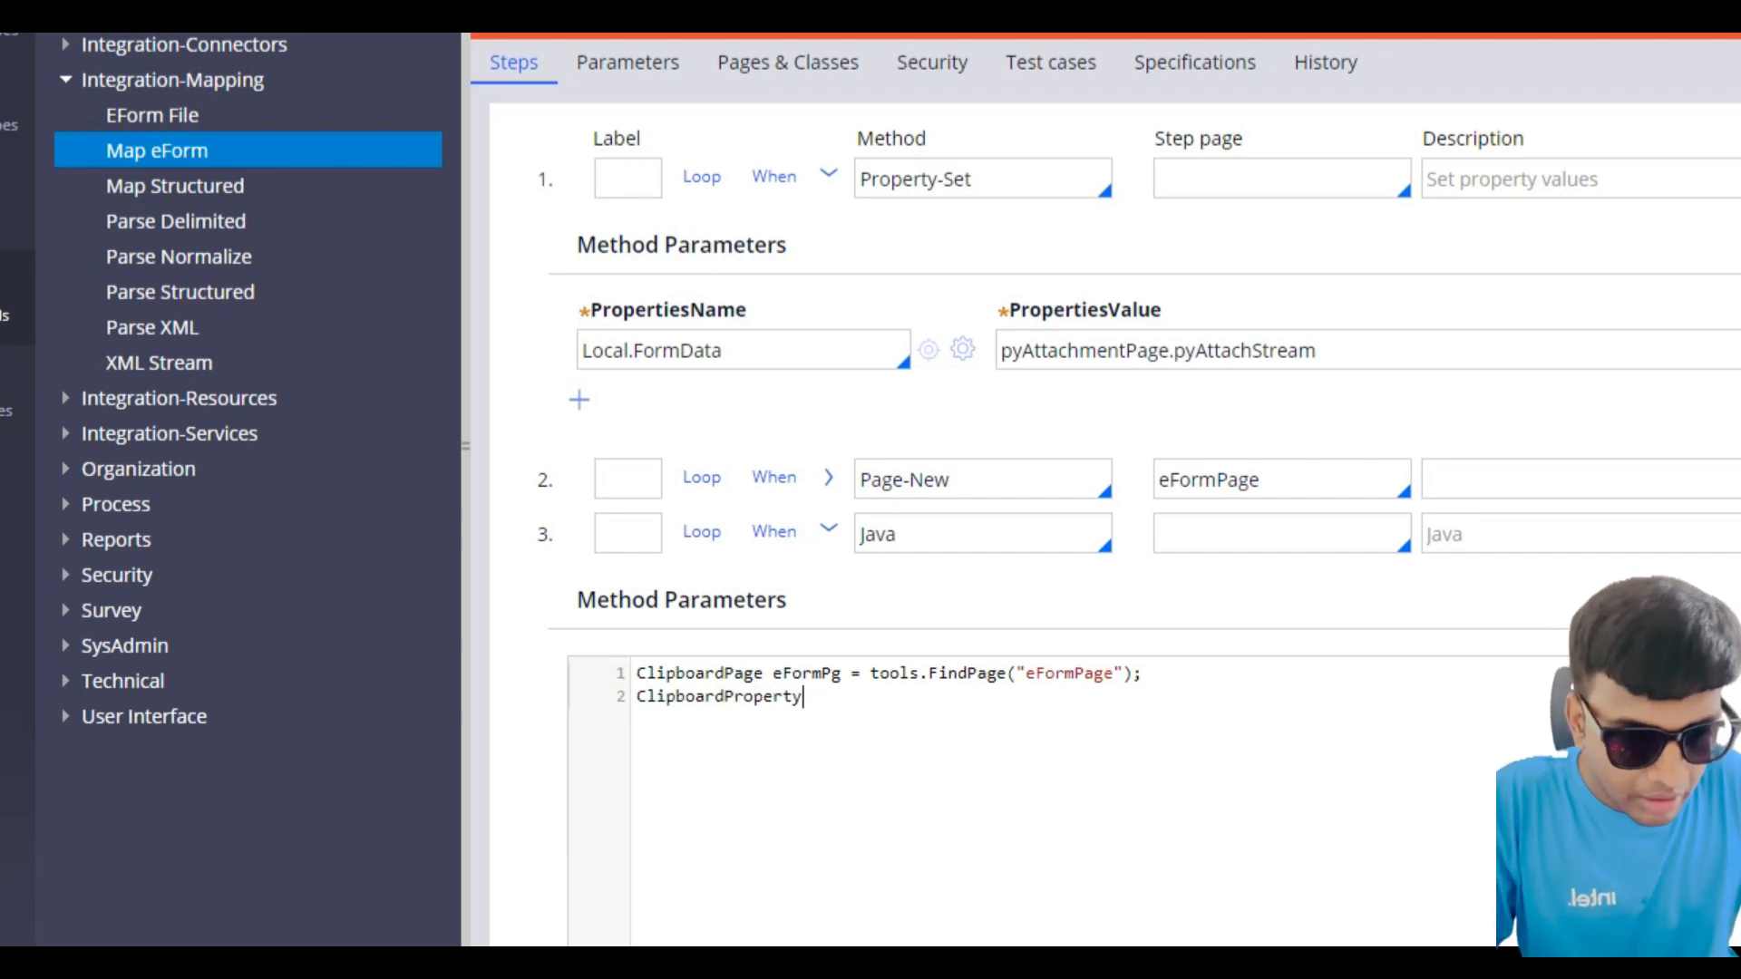
Step: Name the ClipboardProperty variable eForm and begin its assignment with "eFoemPg."
type("eFoe")
key("BackSpace")
type("rm = tools")
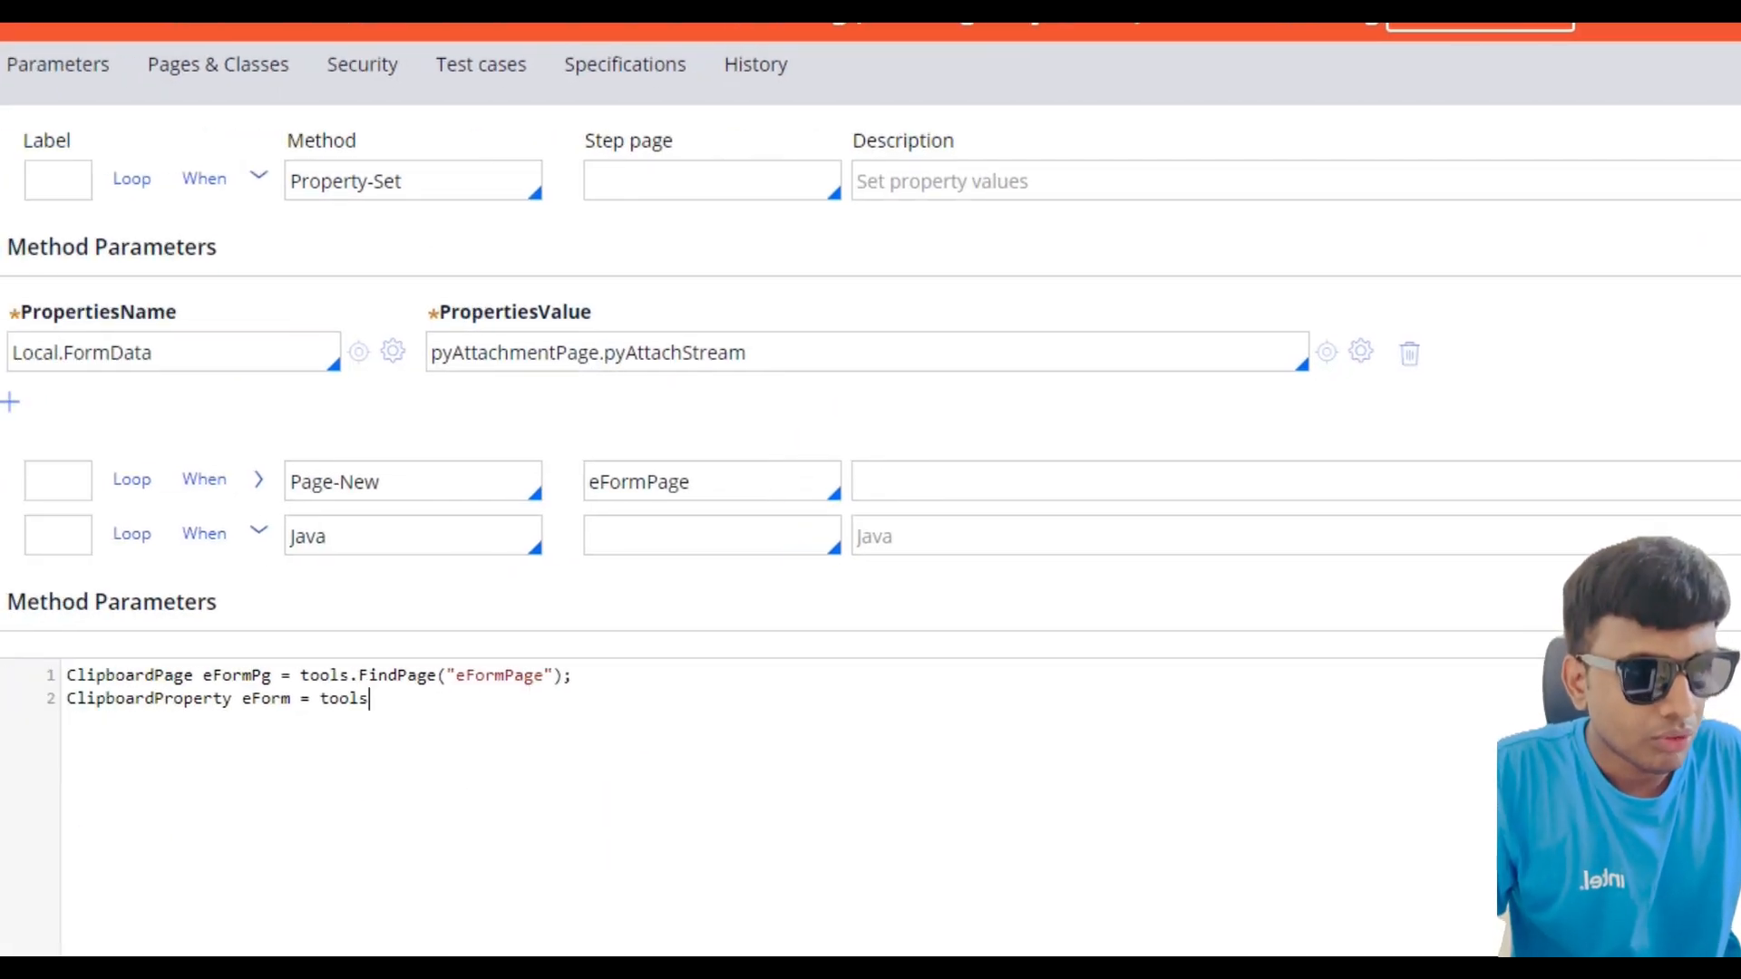
type(".")
key("BackSpace")
key("BackSpace")
key("BackSpace")
key("BackSpace")
key("BackSpace")
key("BackSpace")
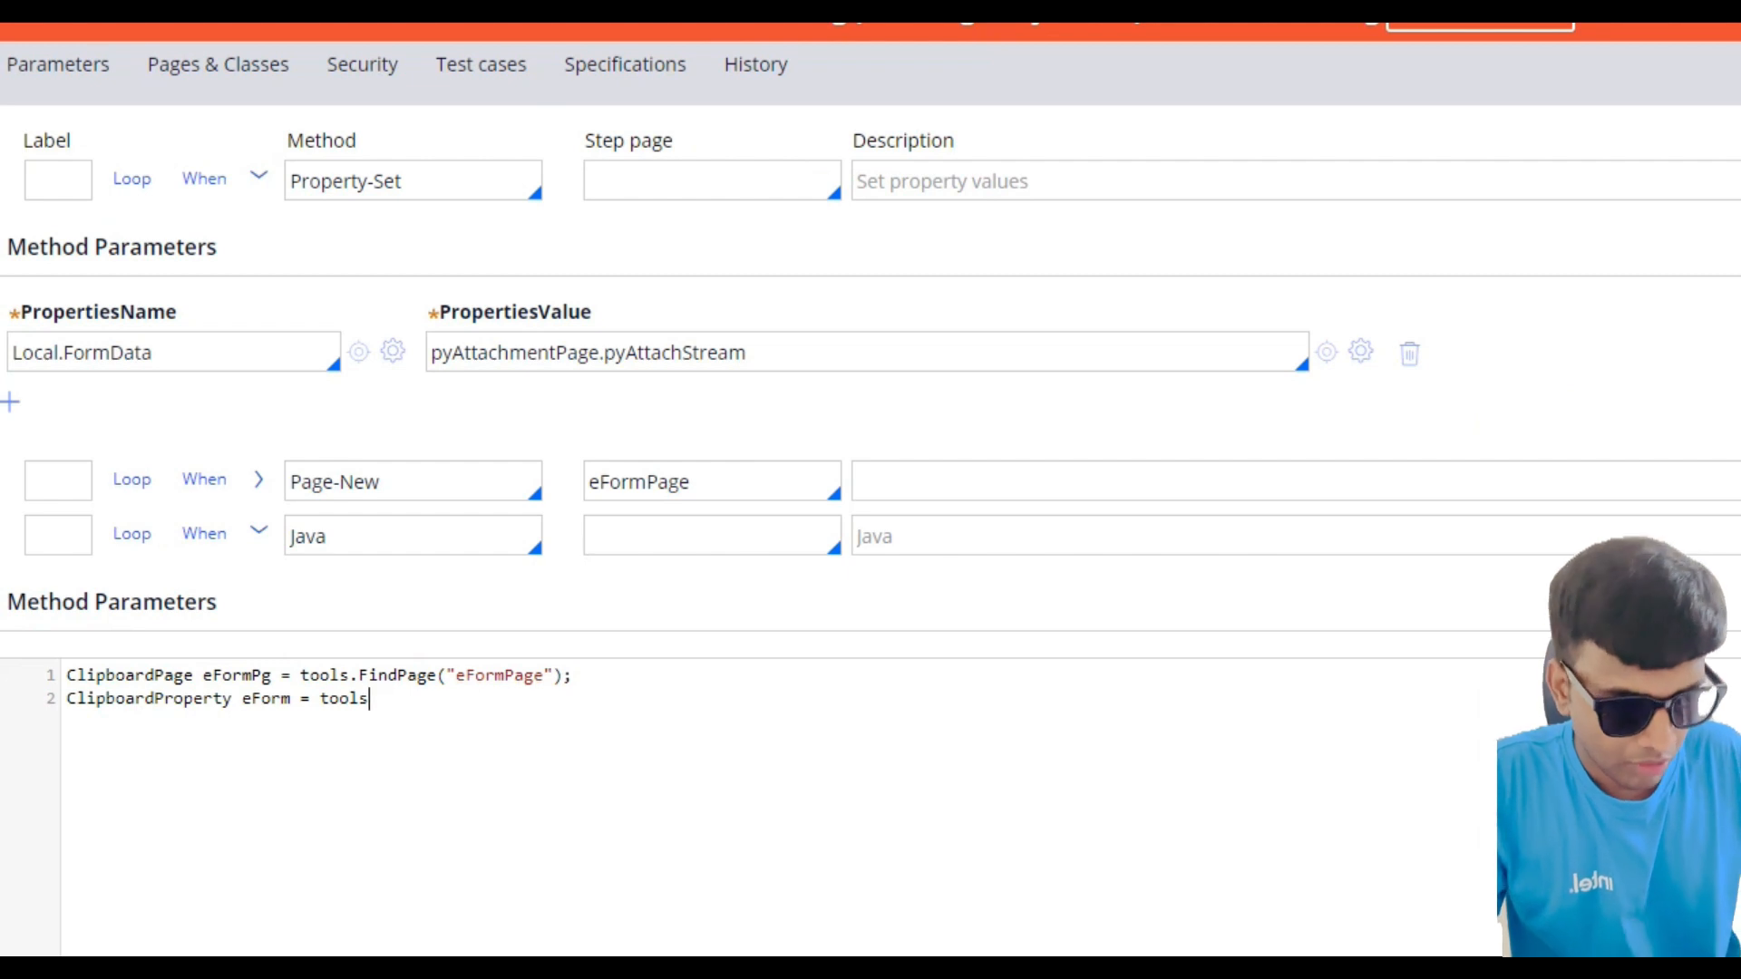
type("eFo")
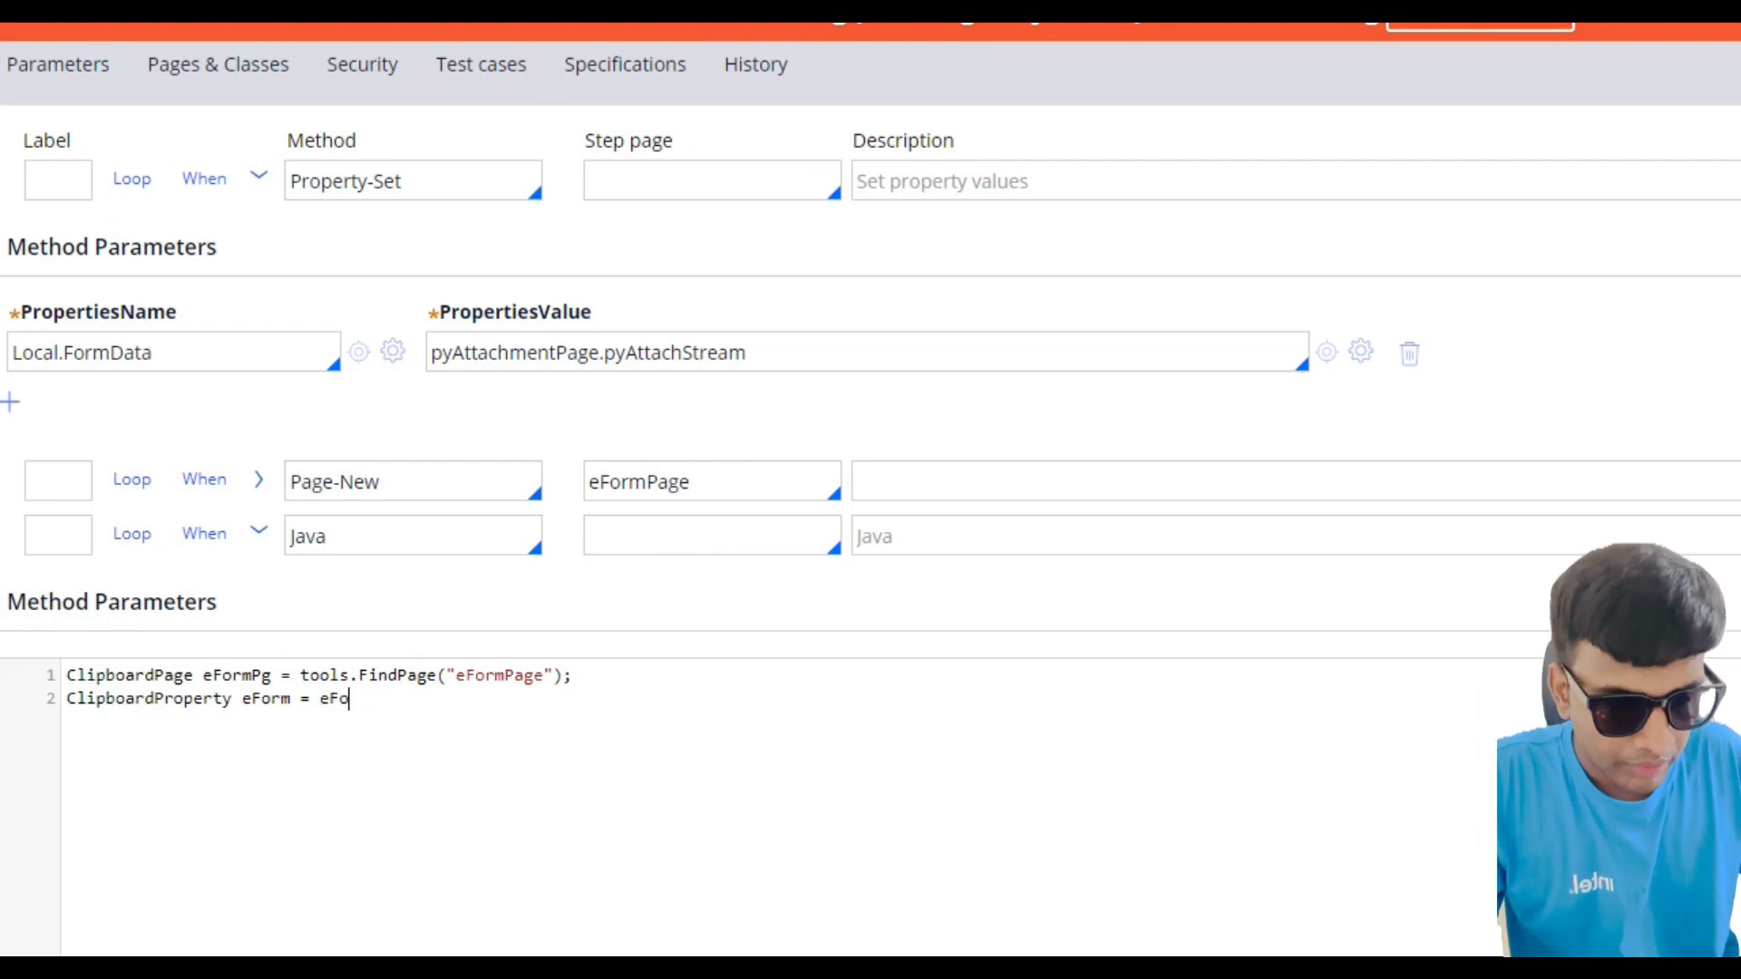
type("emPg.")
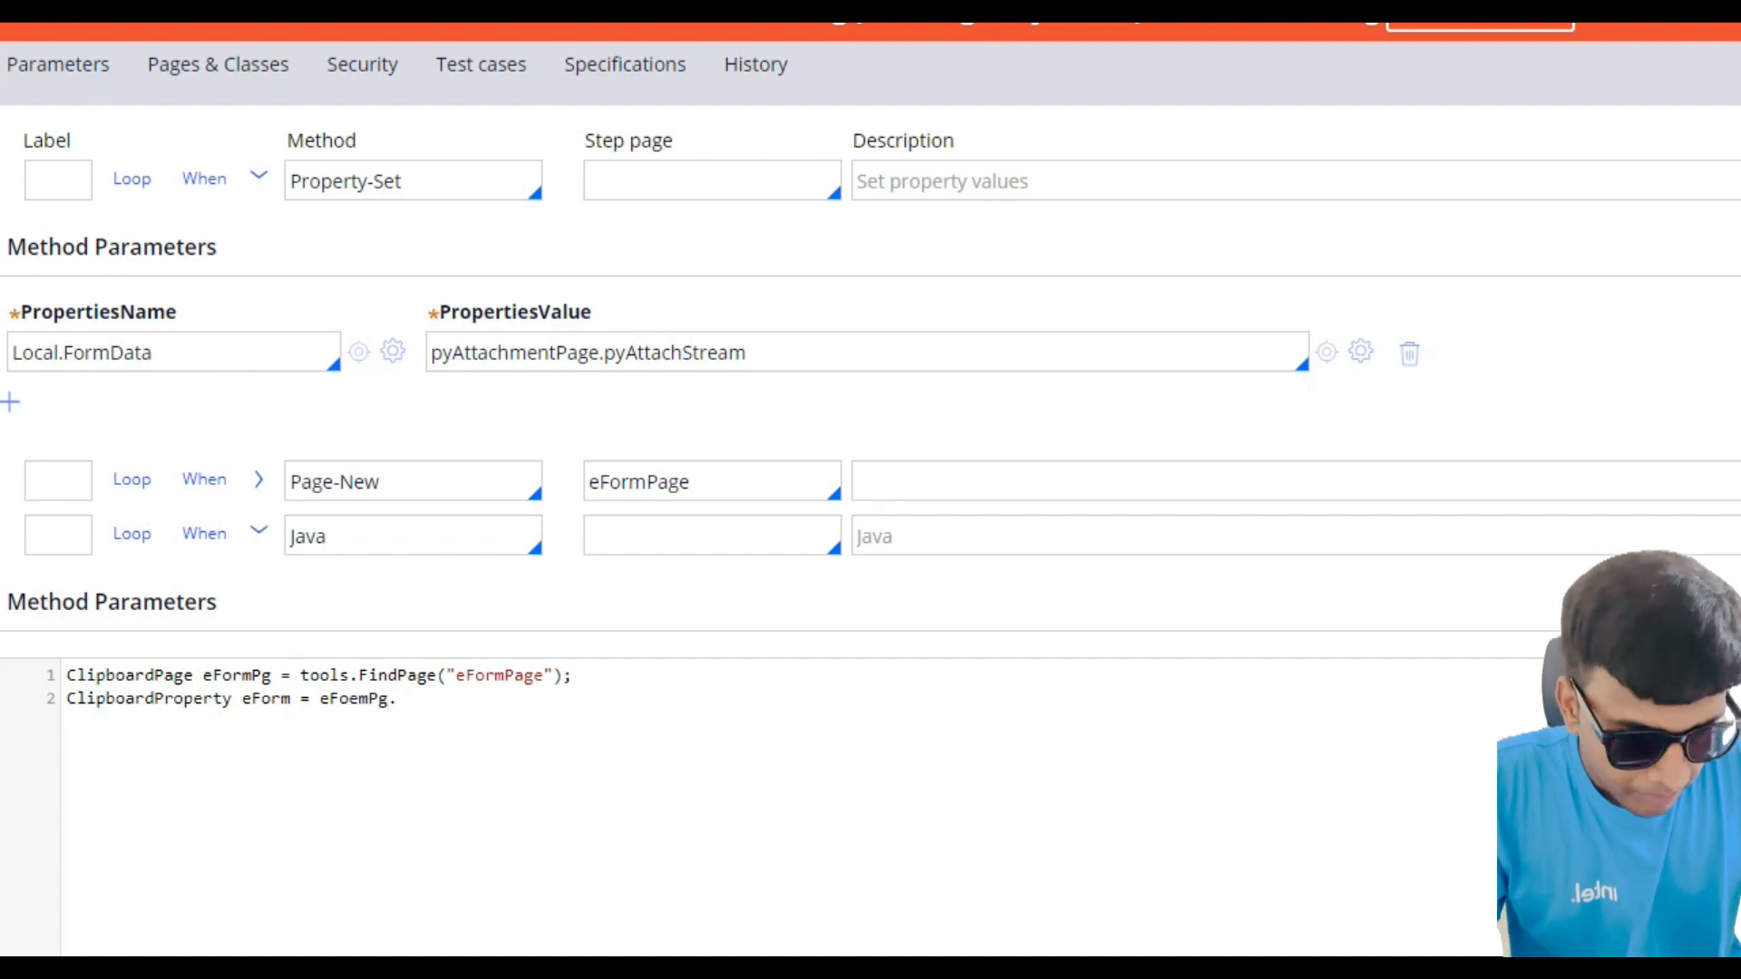
Step: Complete the eForm assignment on the second Java line with getProperty("pyEForm")
type("get")
type("Propert")
type("y")
type("(\"")
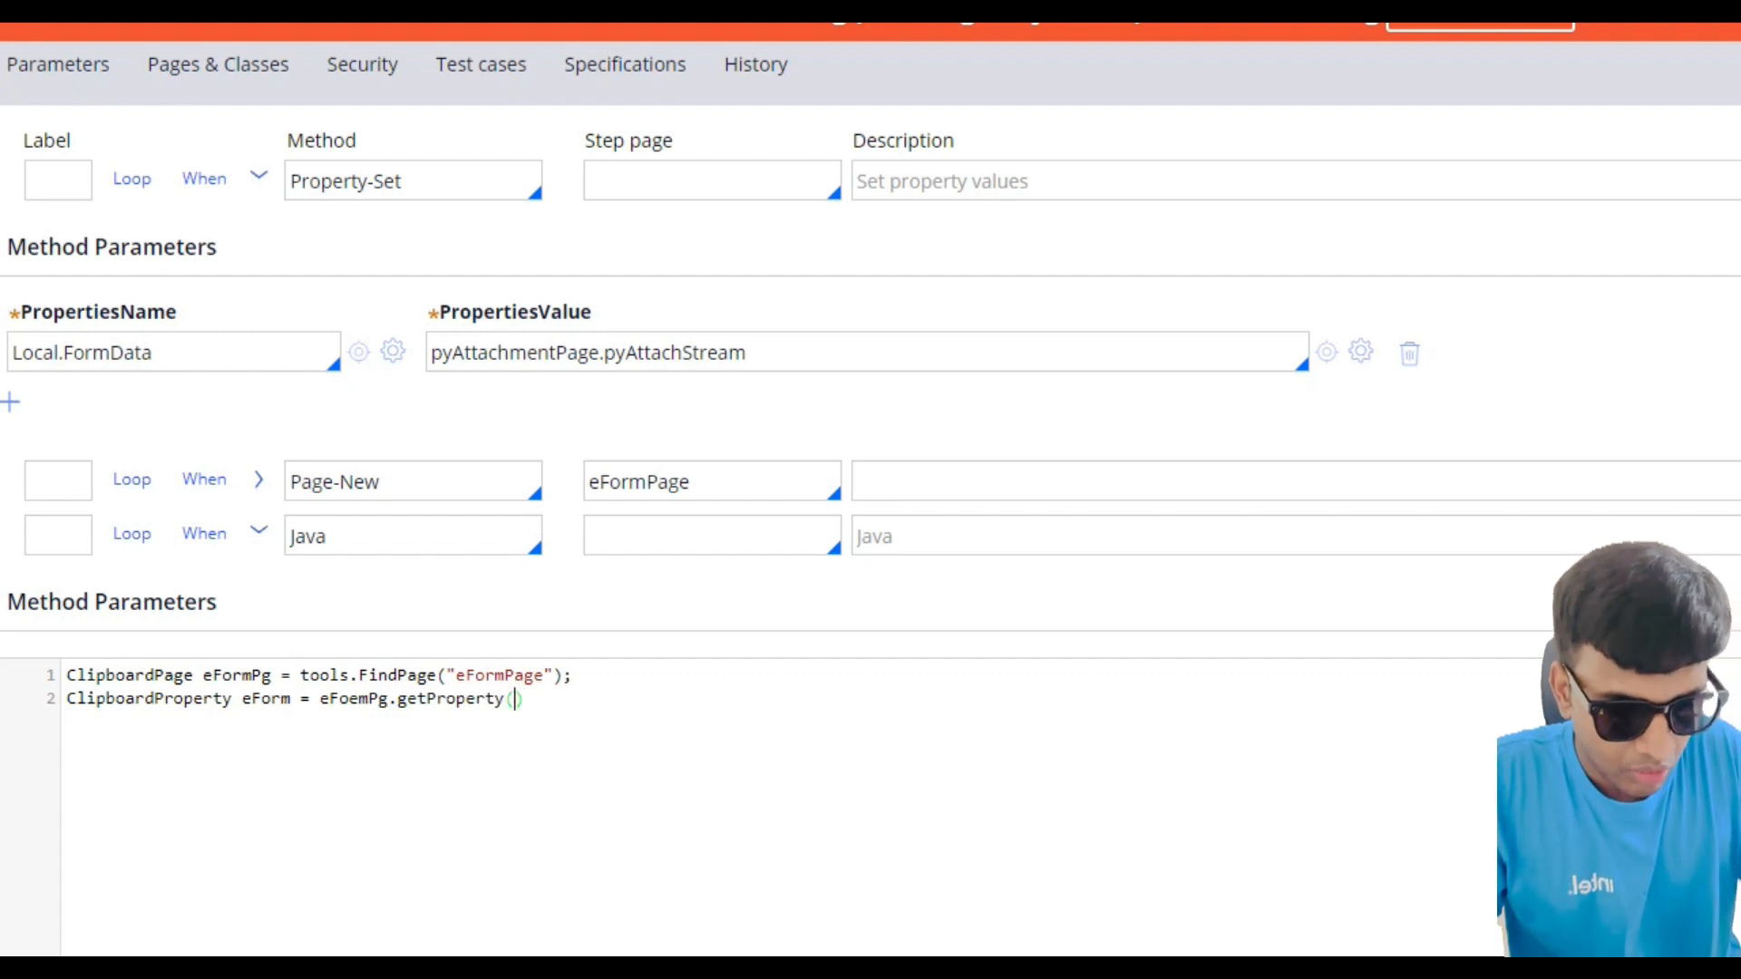
type("pyEfo")
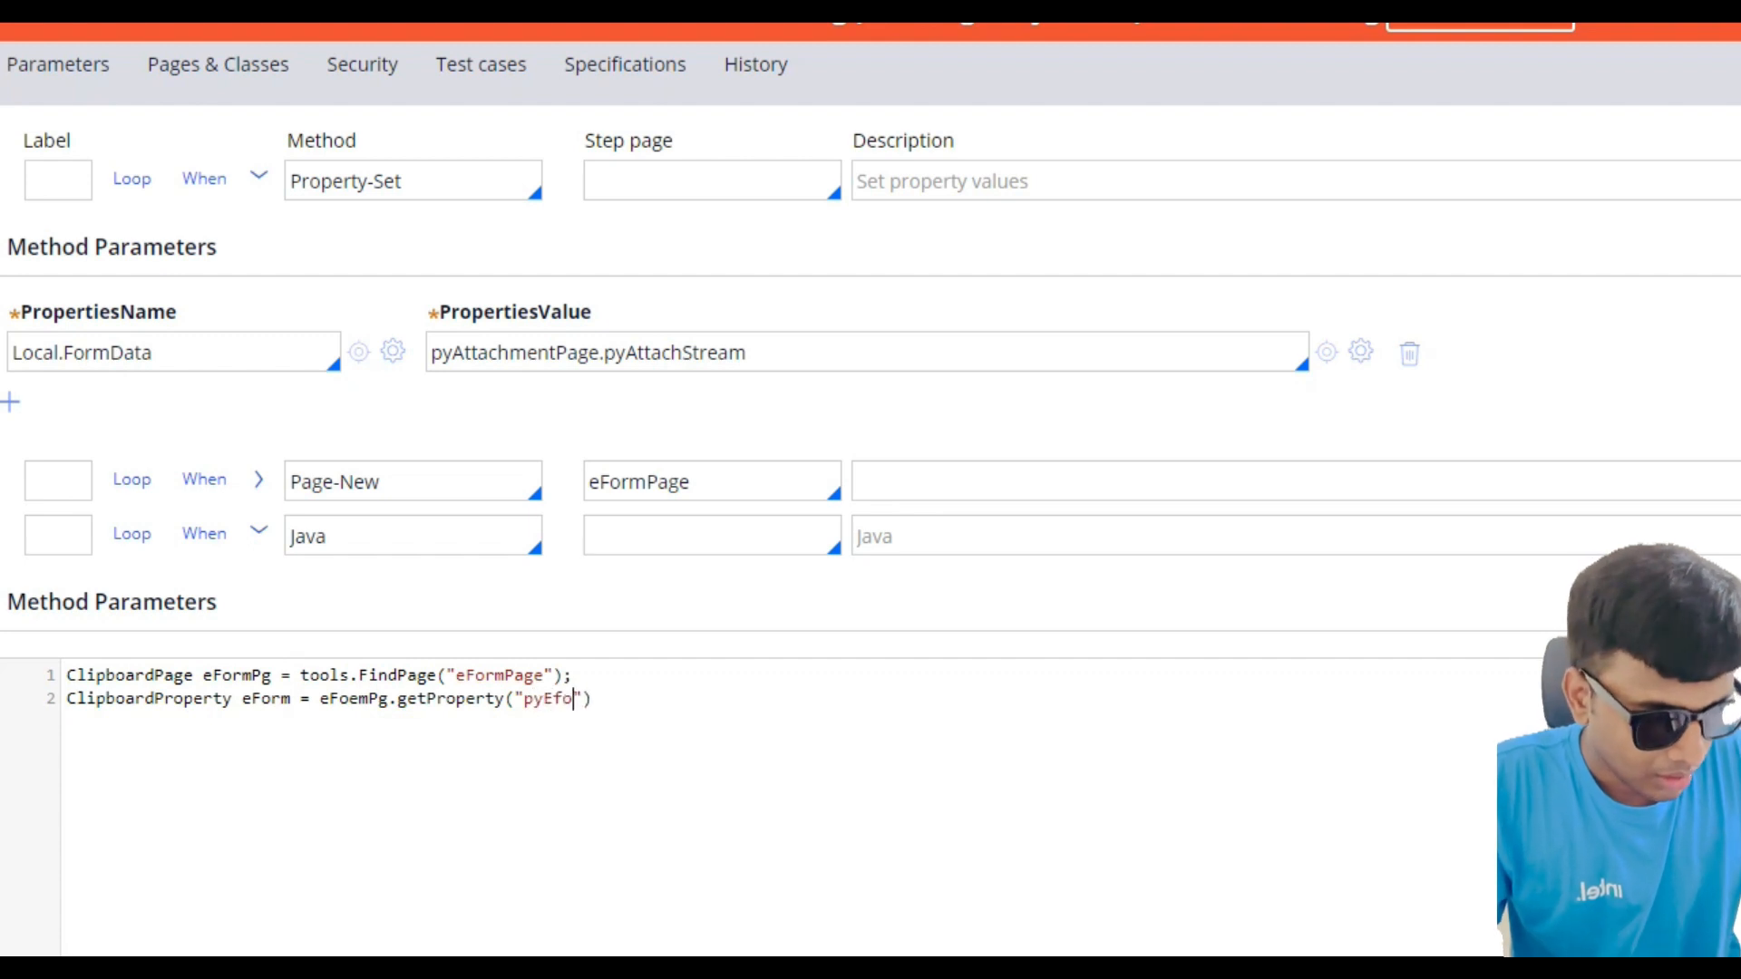
type("rm")
key("Left")
key("Left")
key("BackSpace")
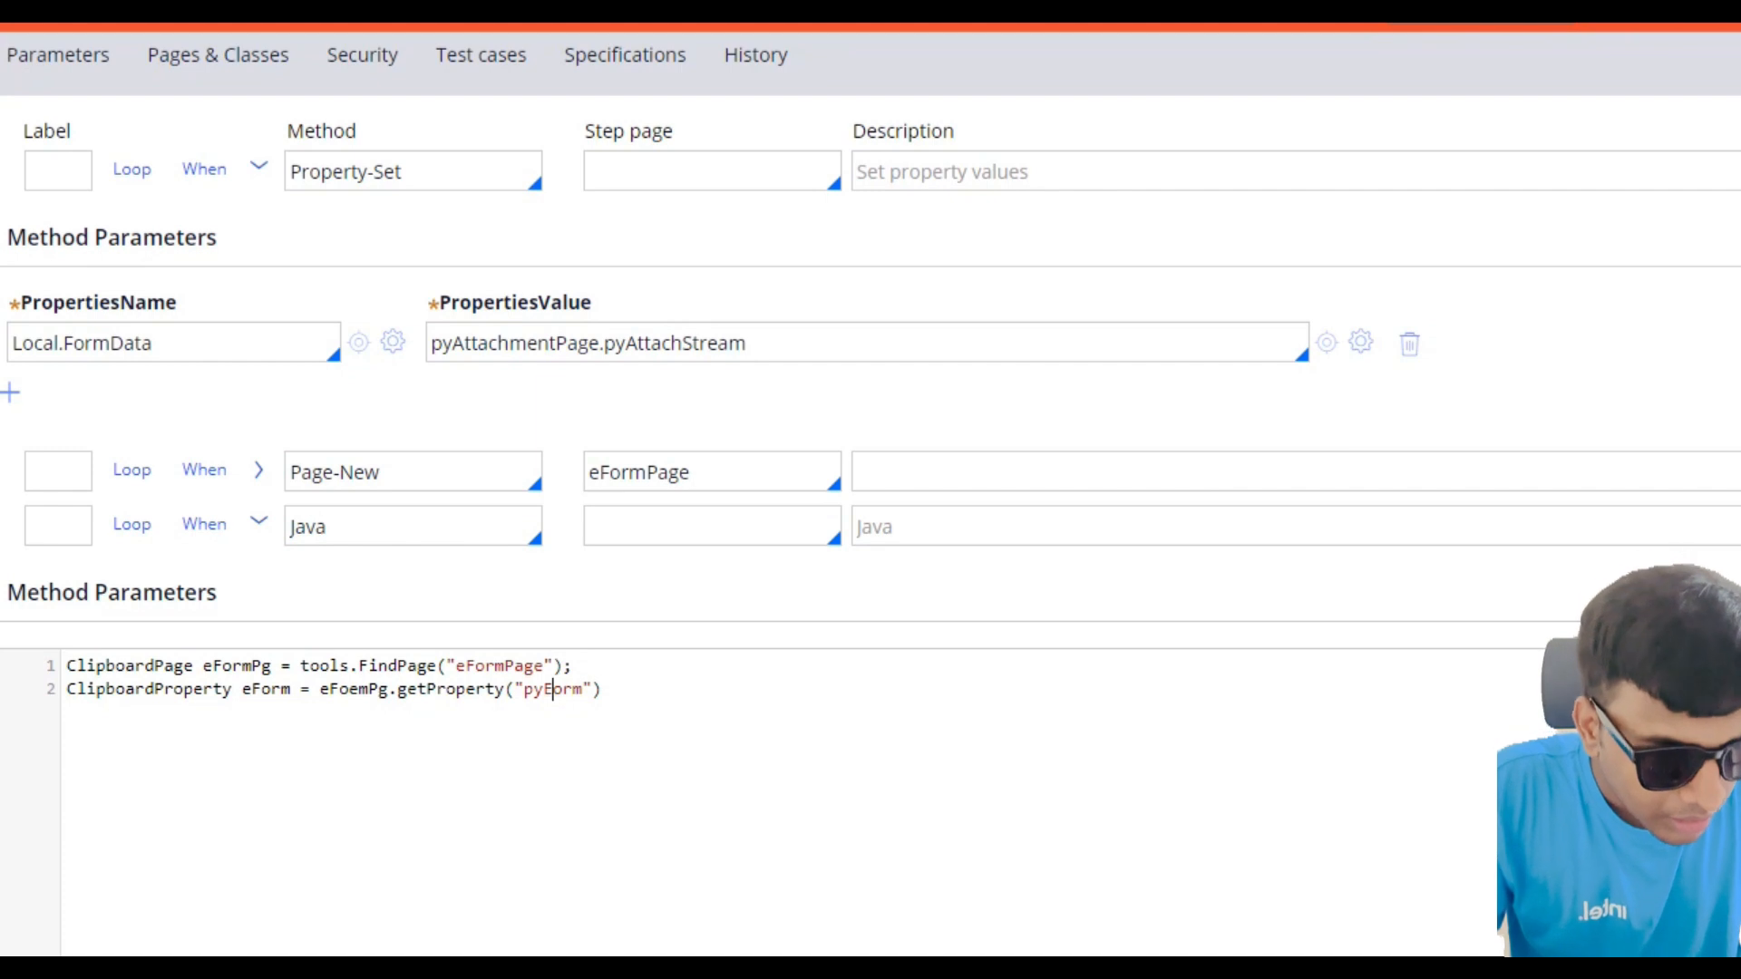
type("F")
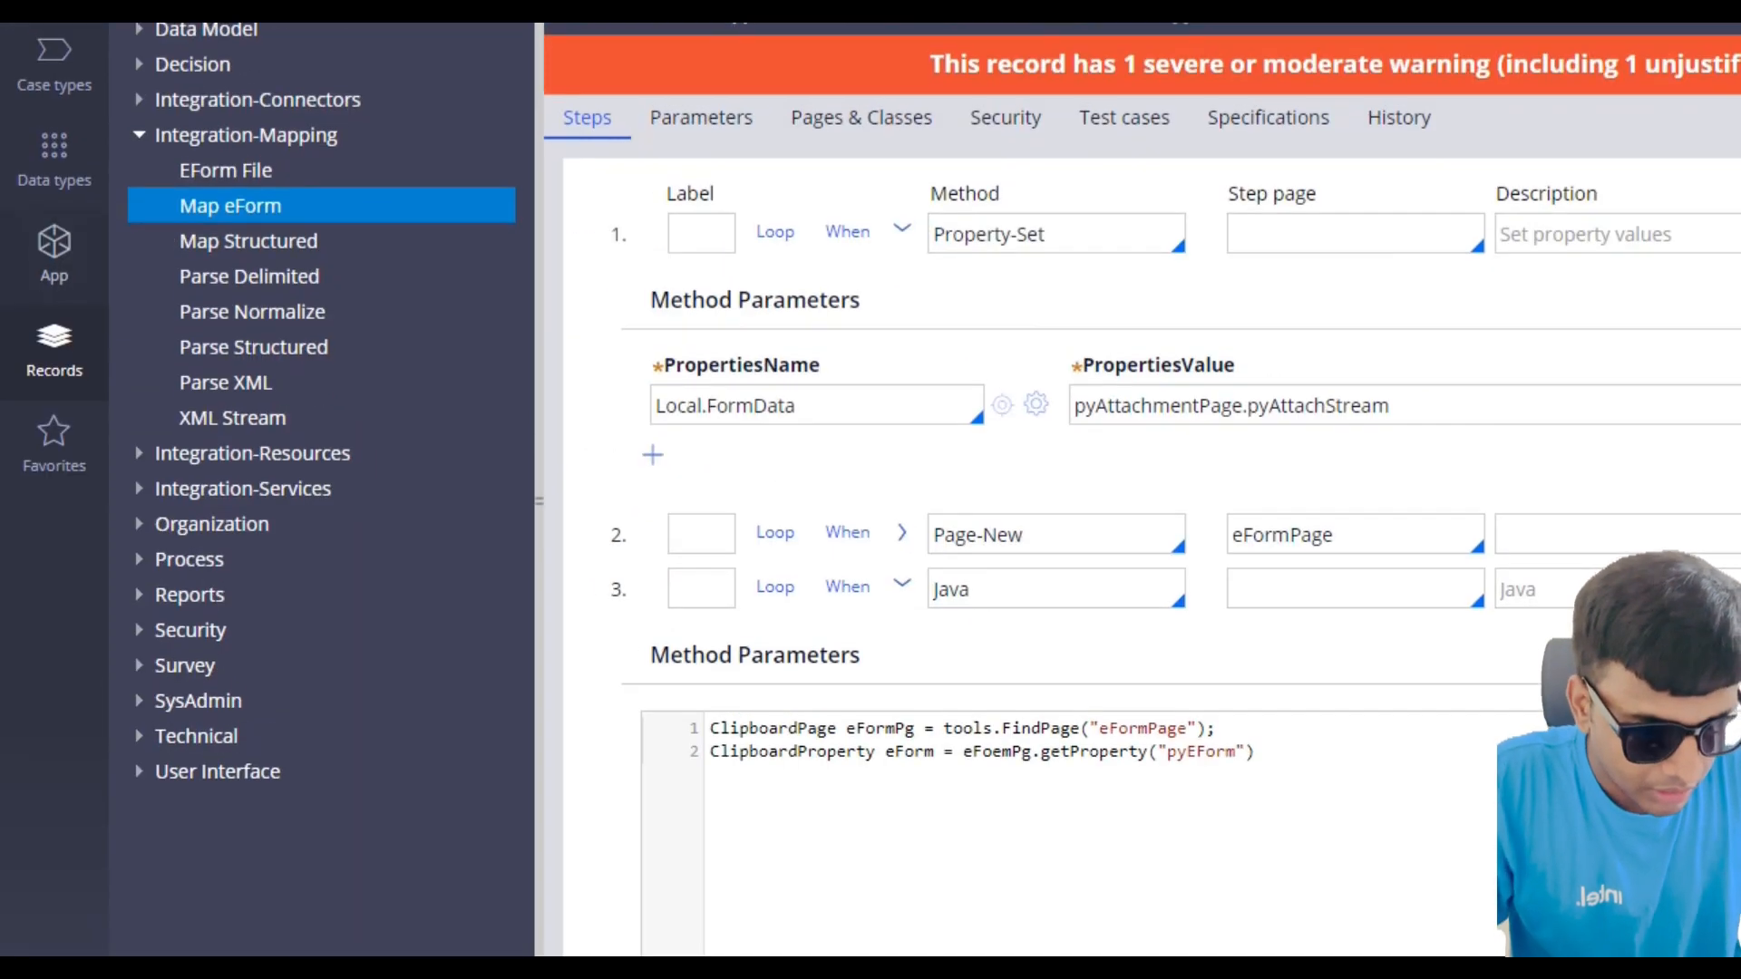
Step: Load the class Code-Pega-eForm in the application's class explorer
left_click(54, 256)
triple_click(364, 211)
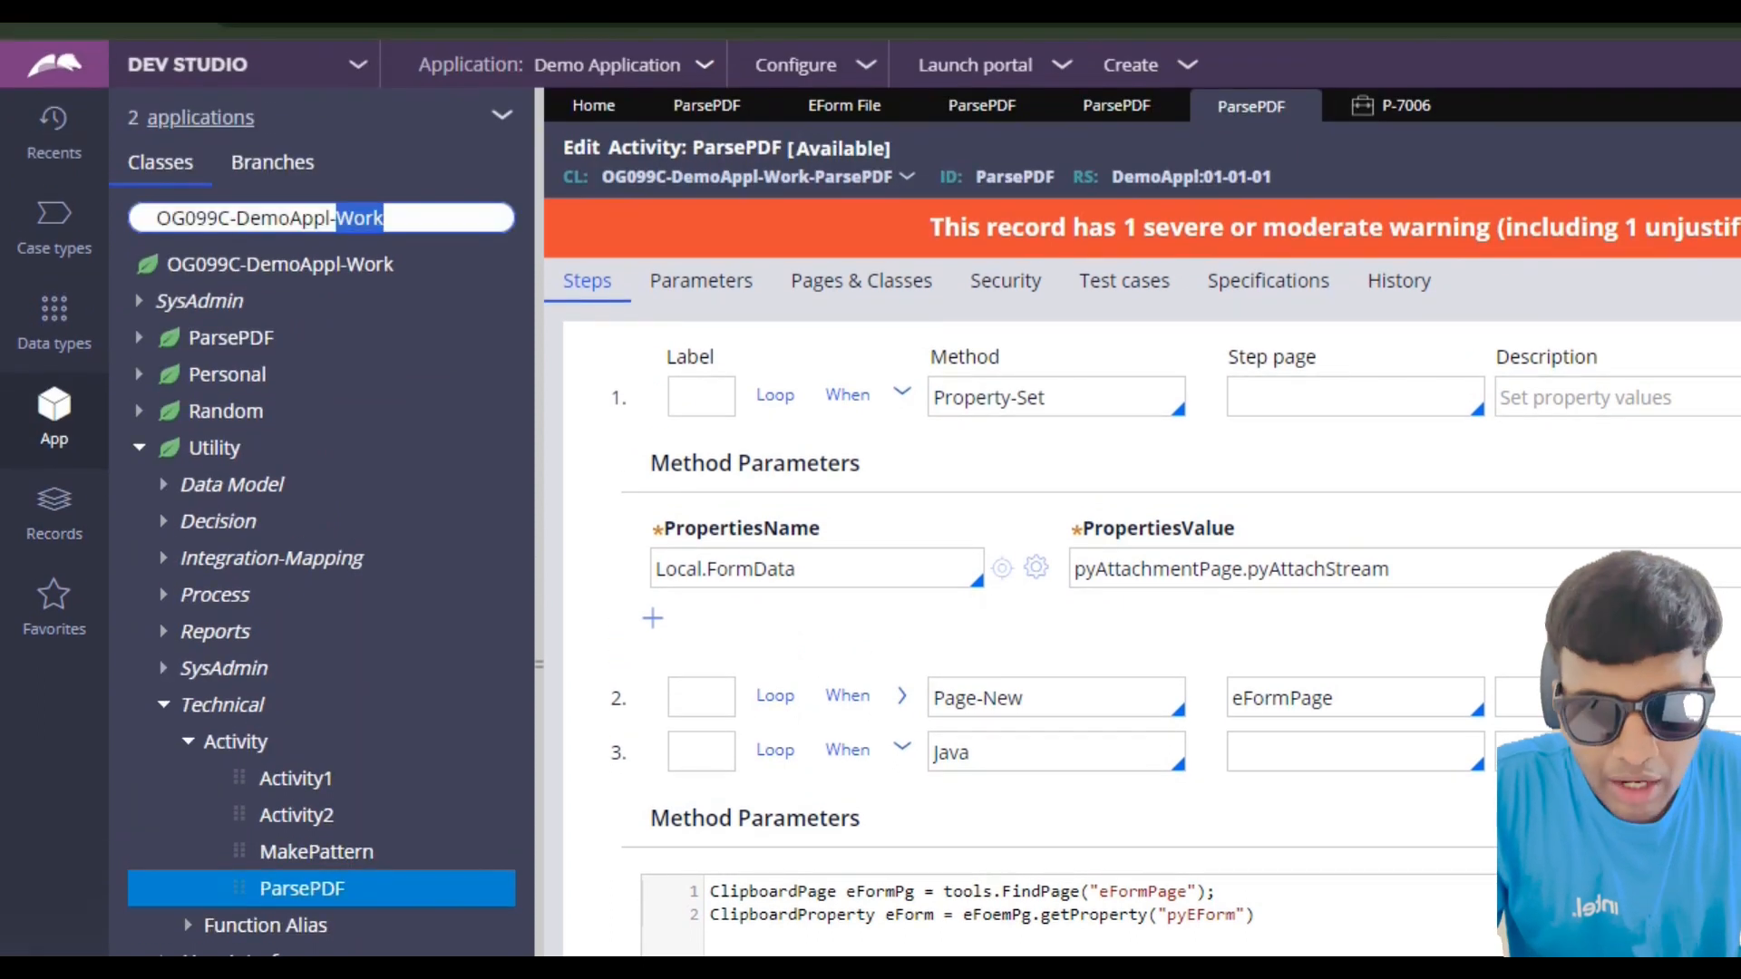
key("BackSpace")
type("Code-Pe")
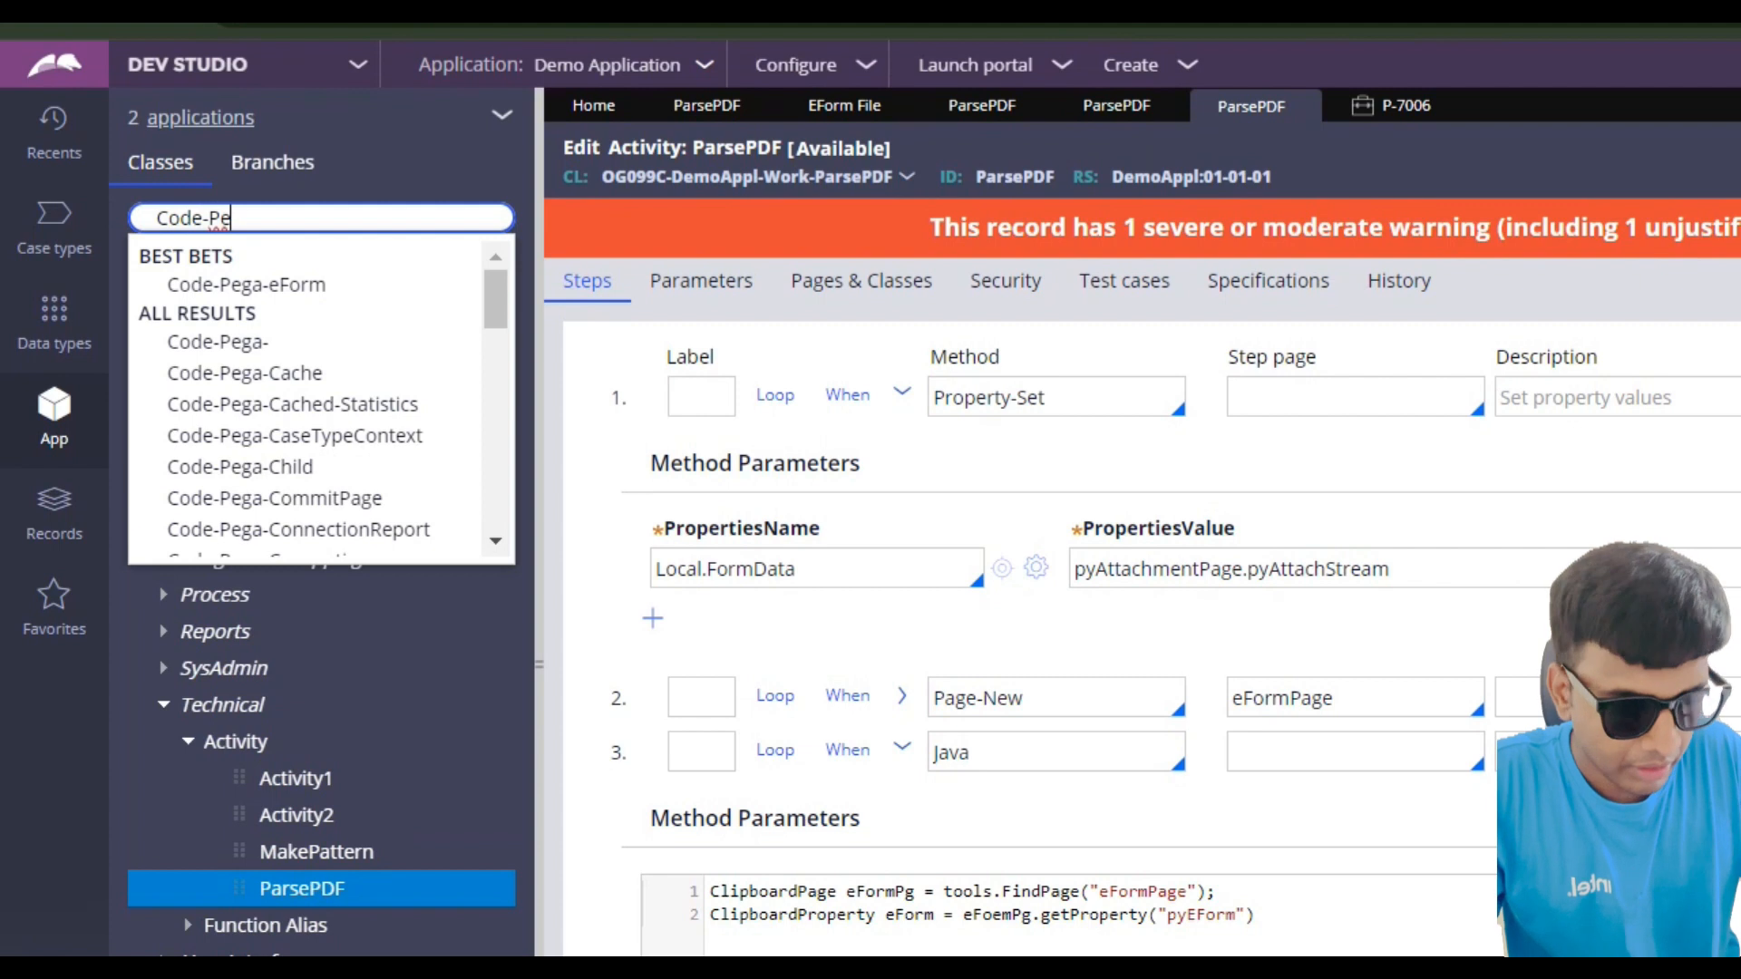
key("Down")
key("Return")
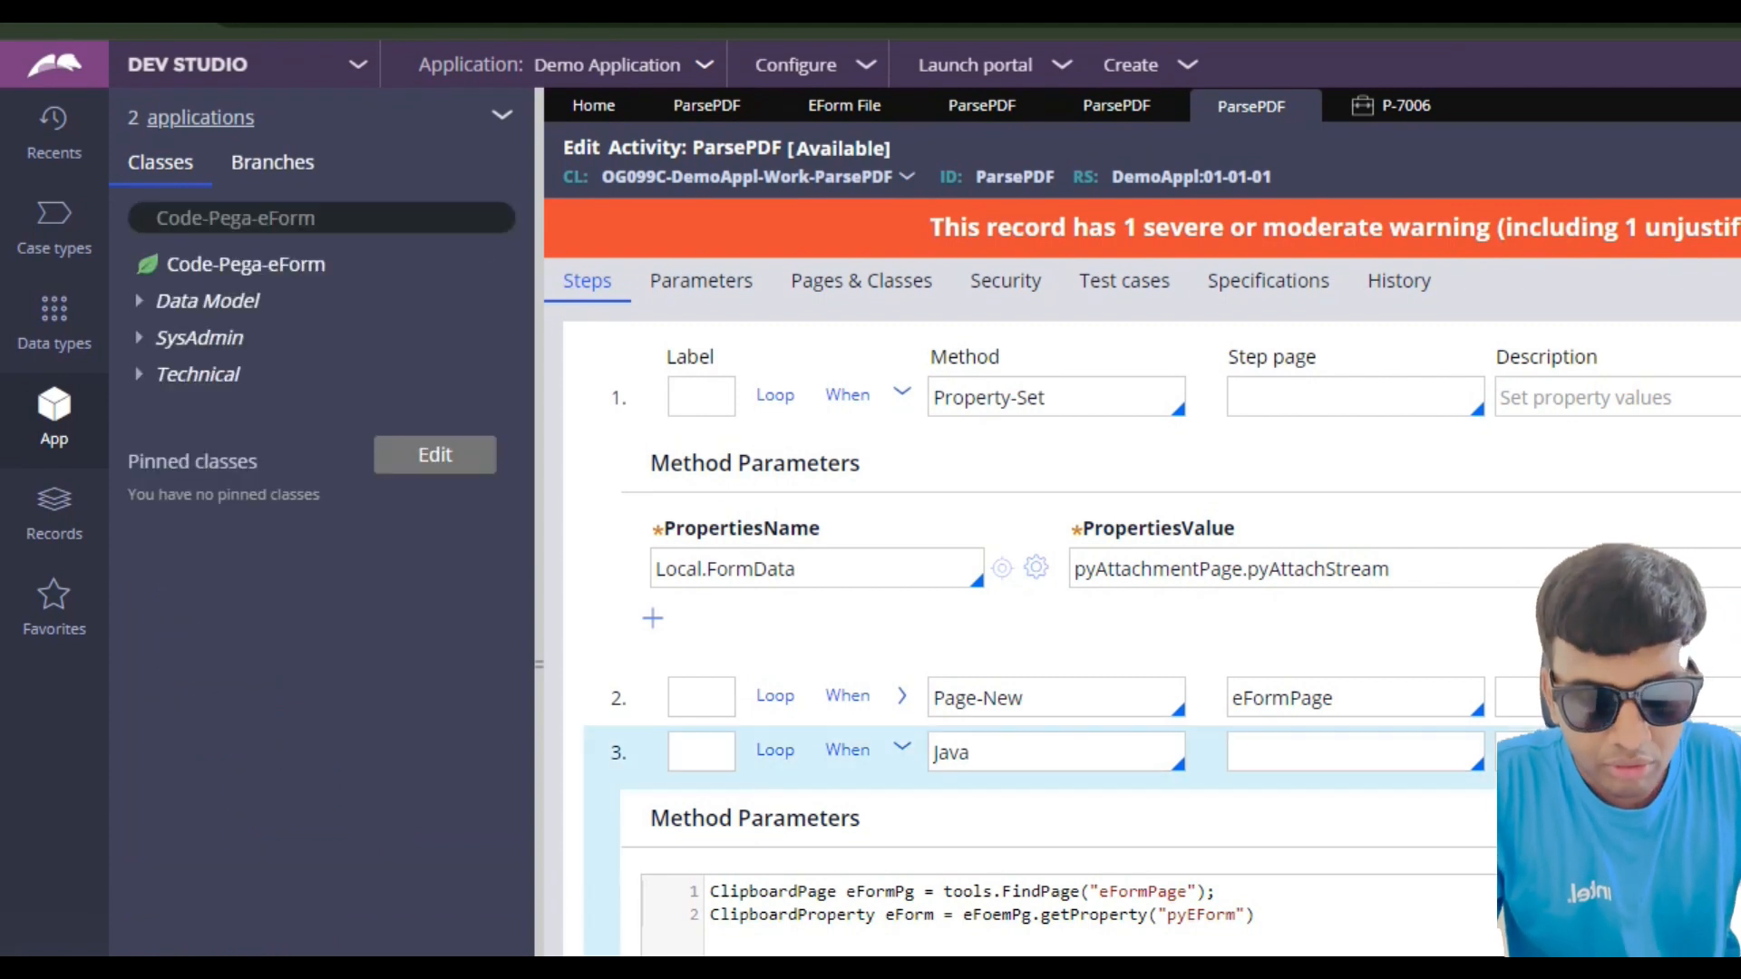
Step: Check the class assigned to eFormPage in the activity and list the properties in the Code-Pega-eForm data model
left_click(861, 281)
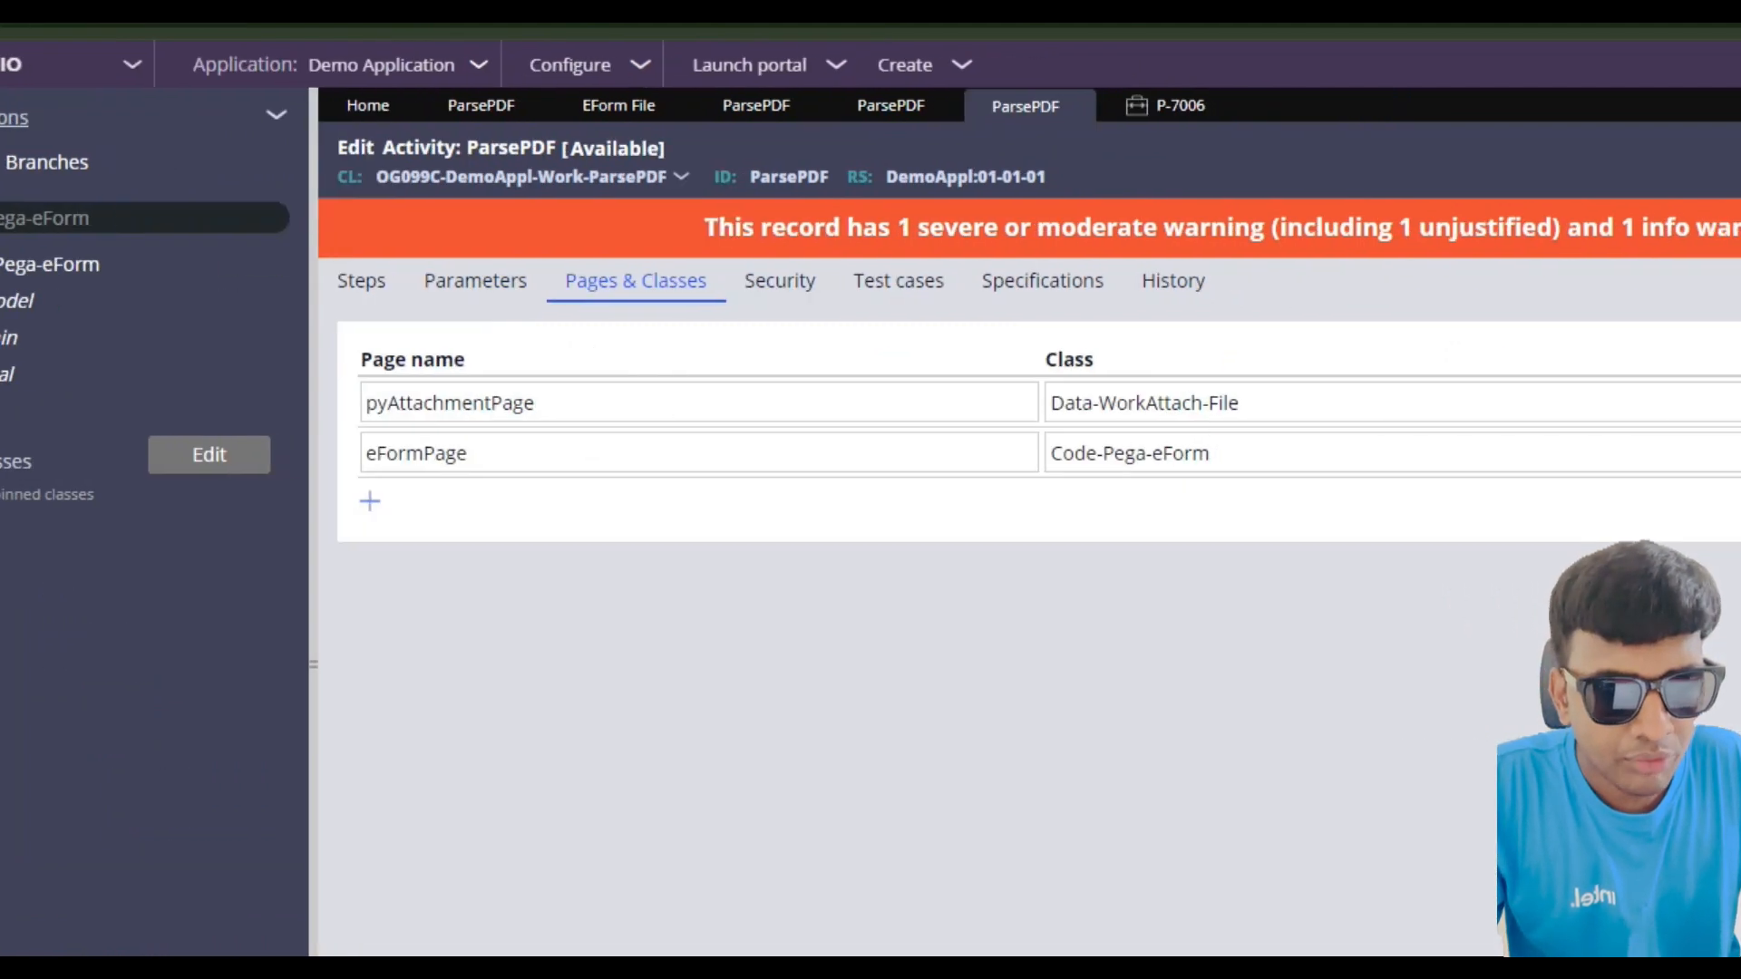
left_click(139, 301)
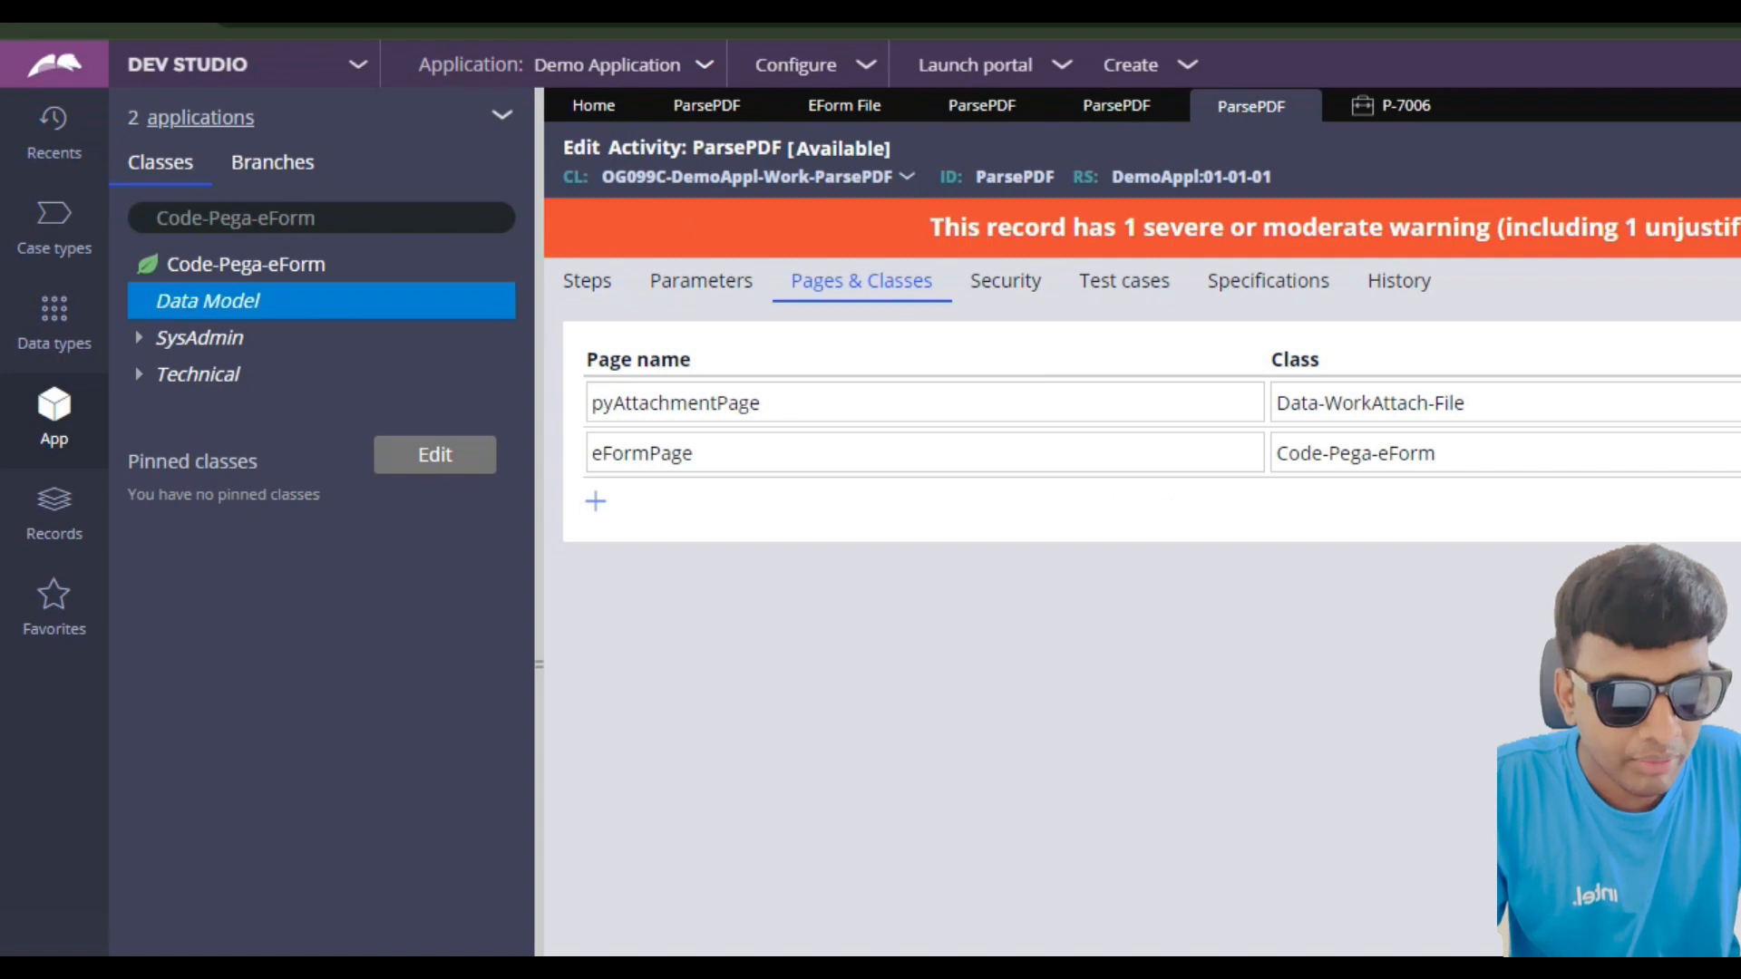
left_click(164, 339)
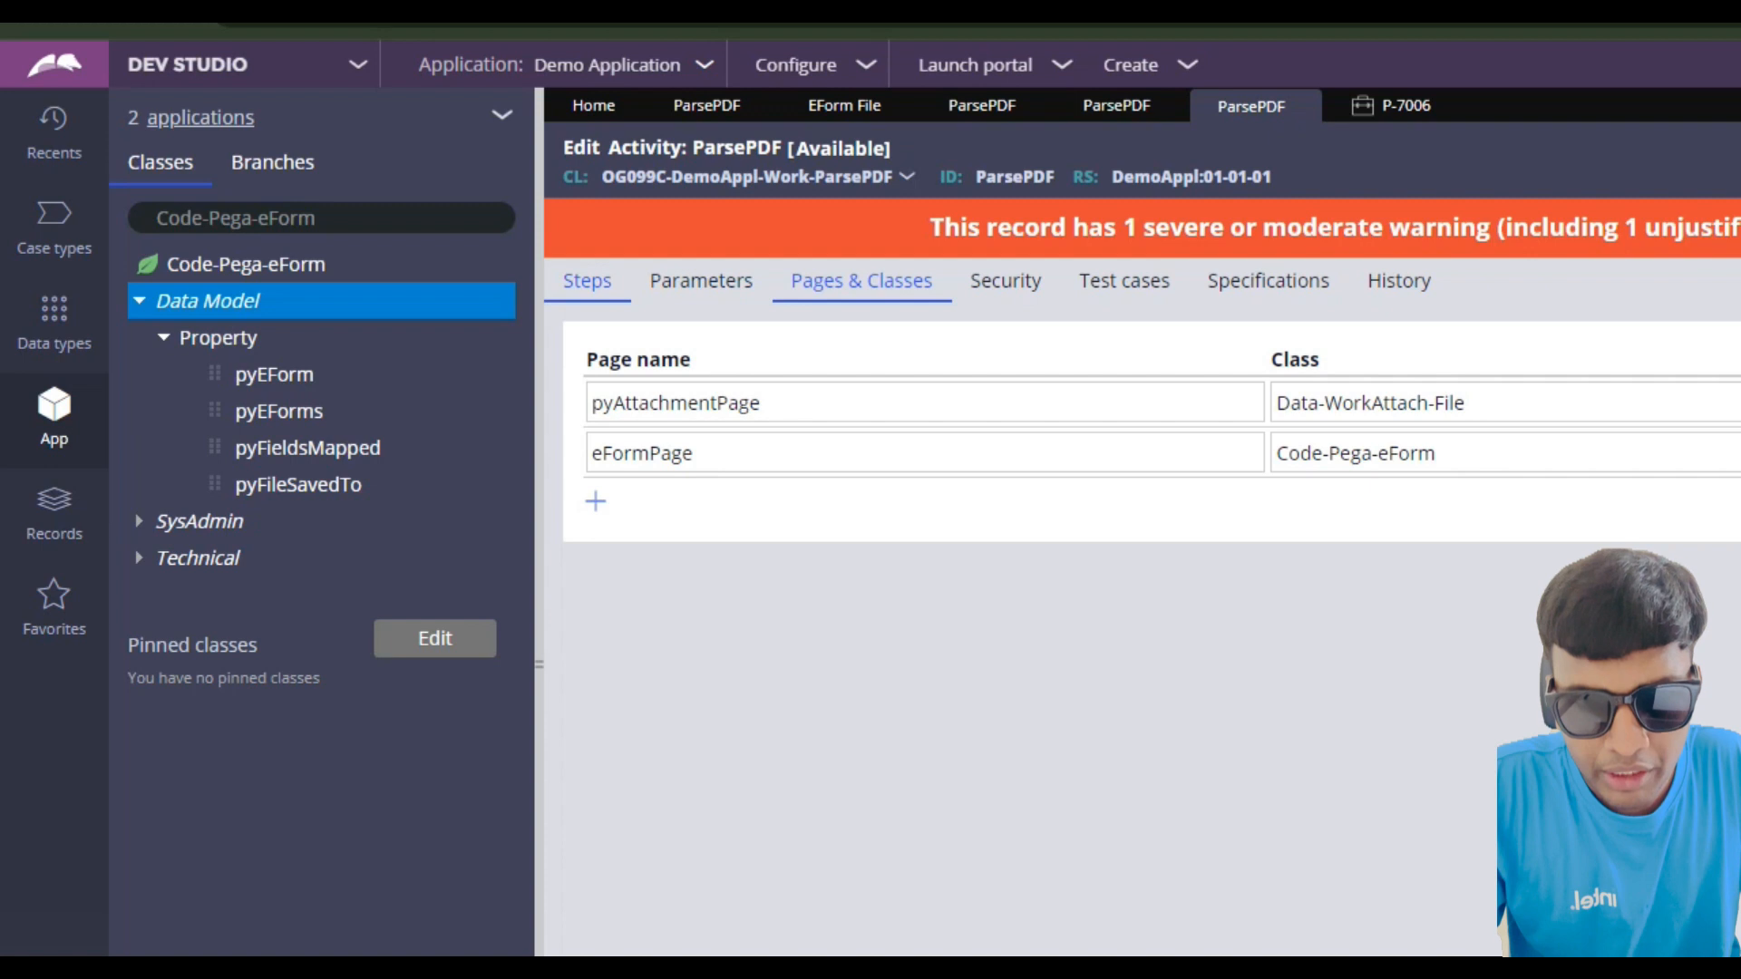
Step: Return to the activity's steps, end the eForm statement with a semicolon and begin a third line of Java code
left_click(587, 281)
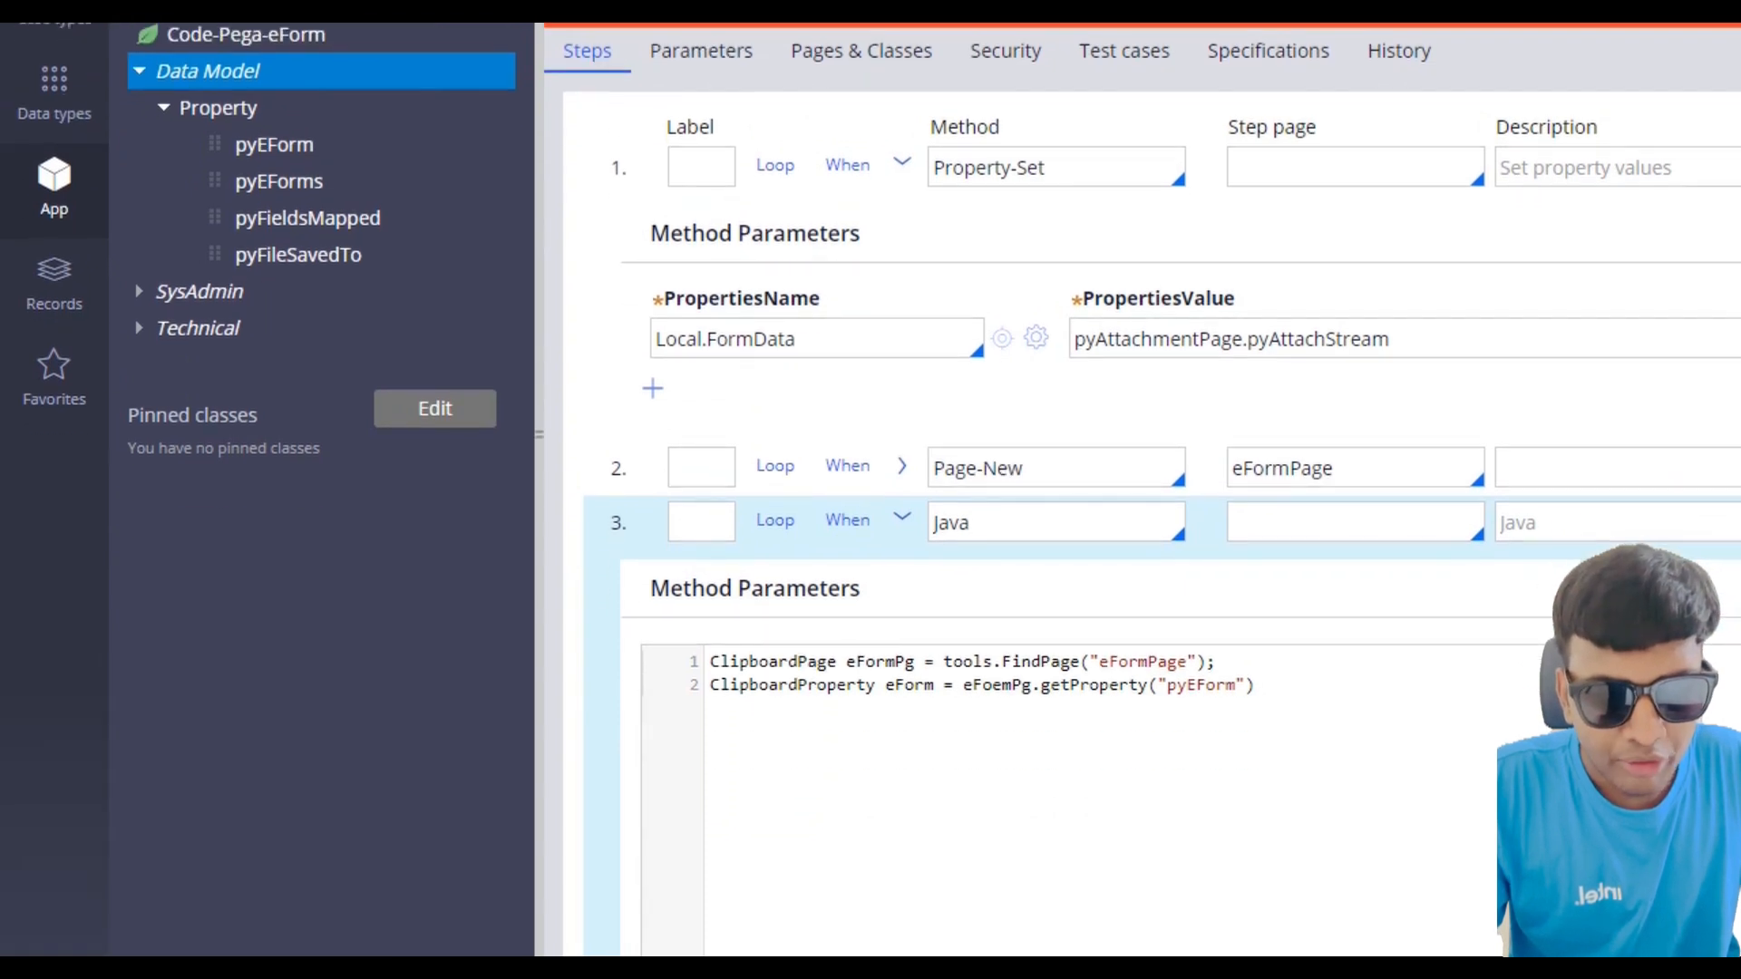
left_click(1255, 687)
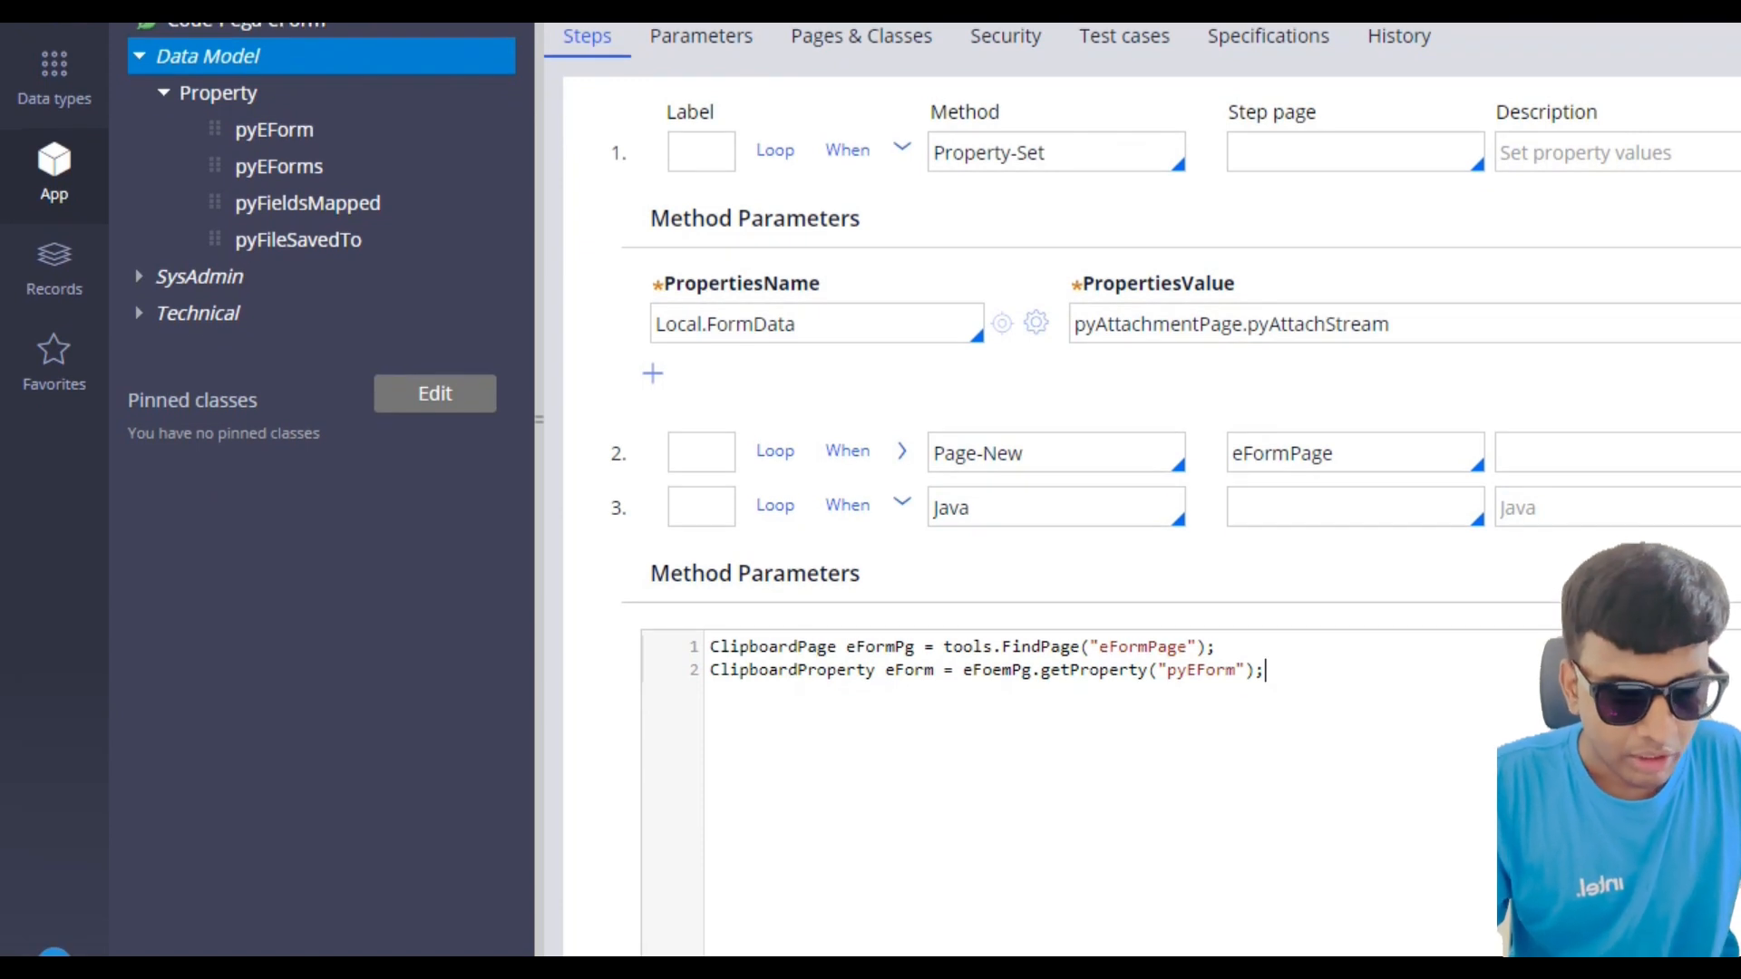
key("Return")
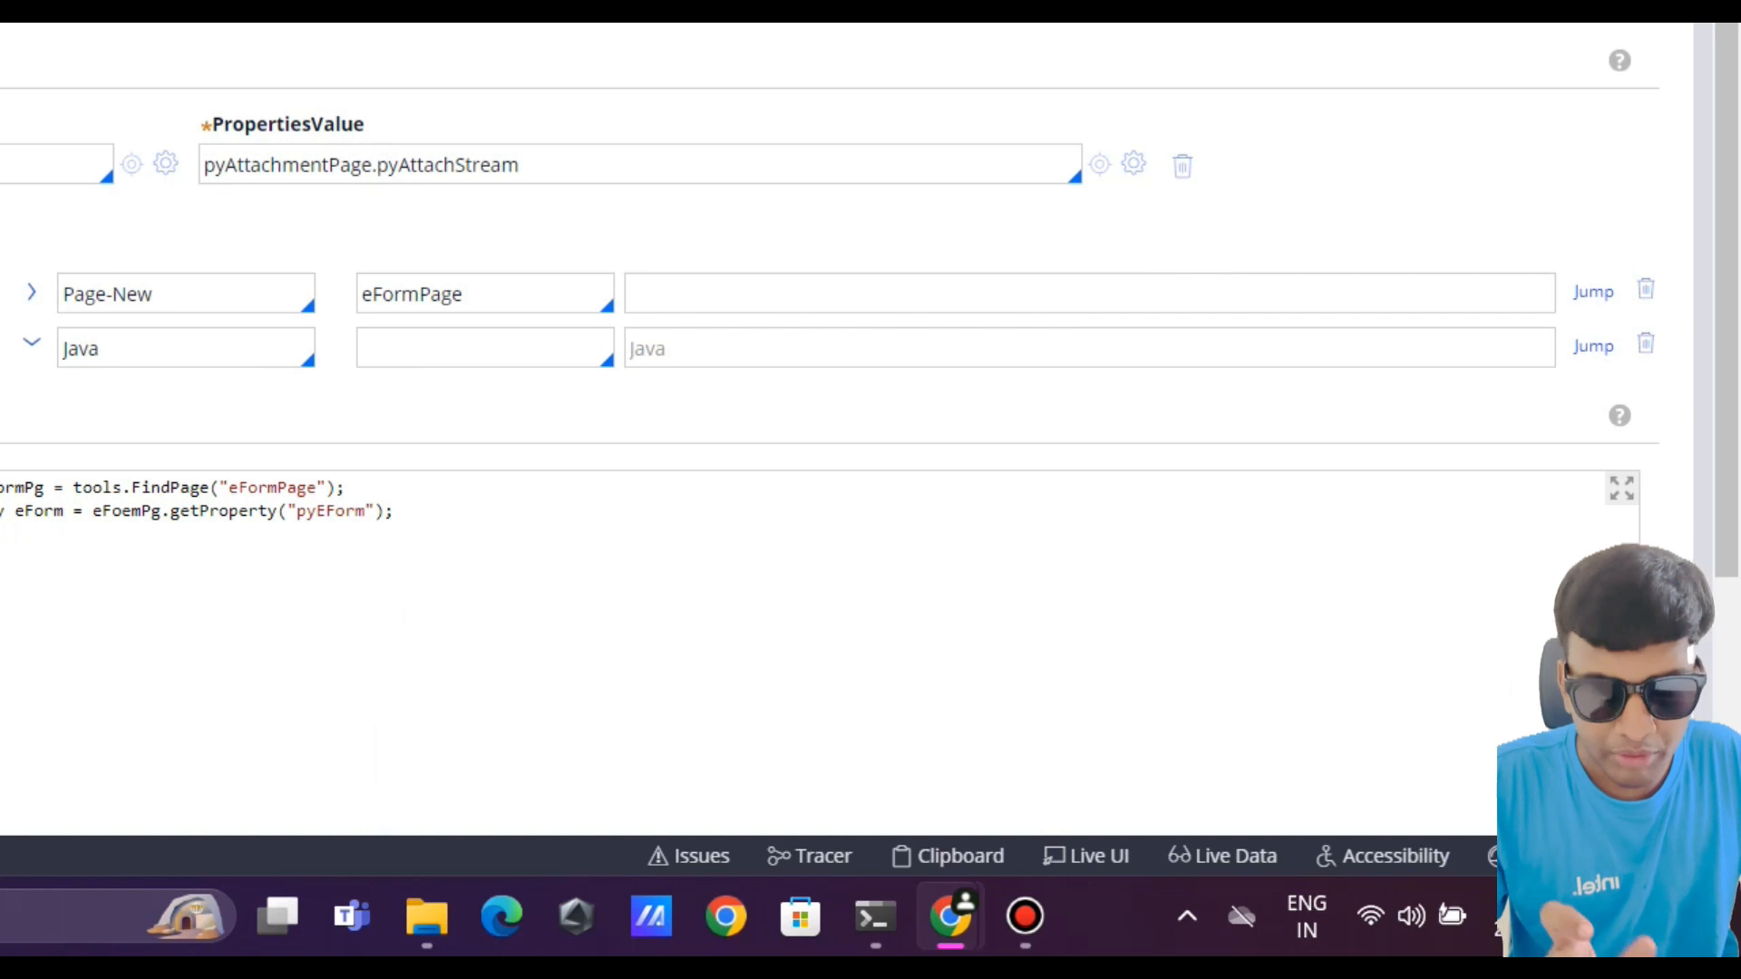
Step: Switch to the "EForm in Pega – Parse PDF" article in Chrome and find its sample Java code for decoding FormData
mouse_move(950, 914)
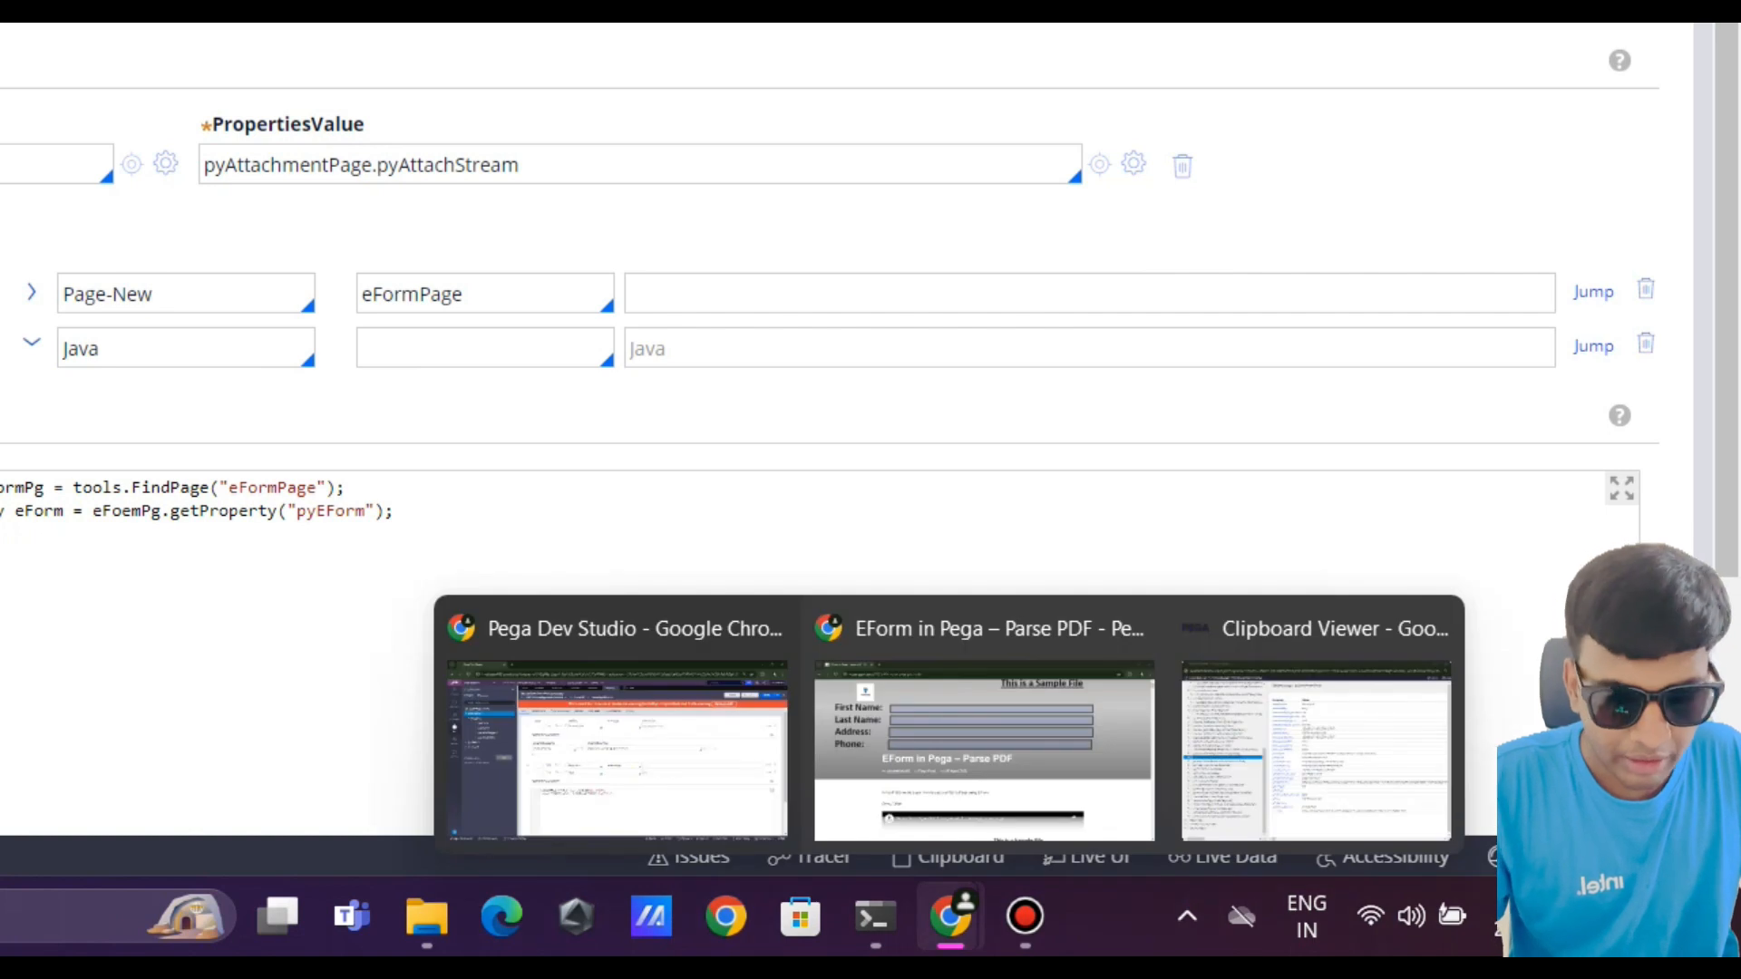
left_click(984, 751)
scroll(984, 725, "down", 15)
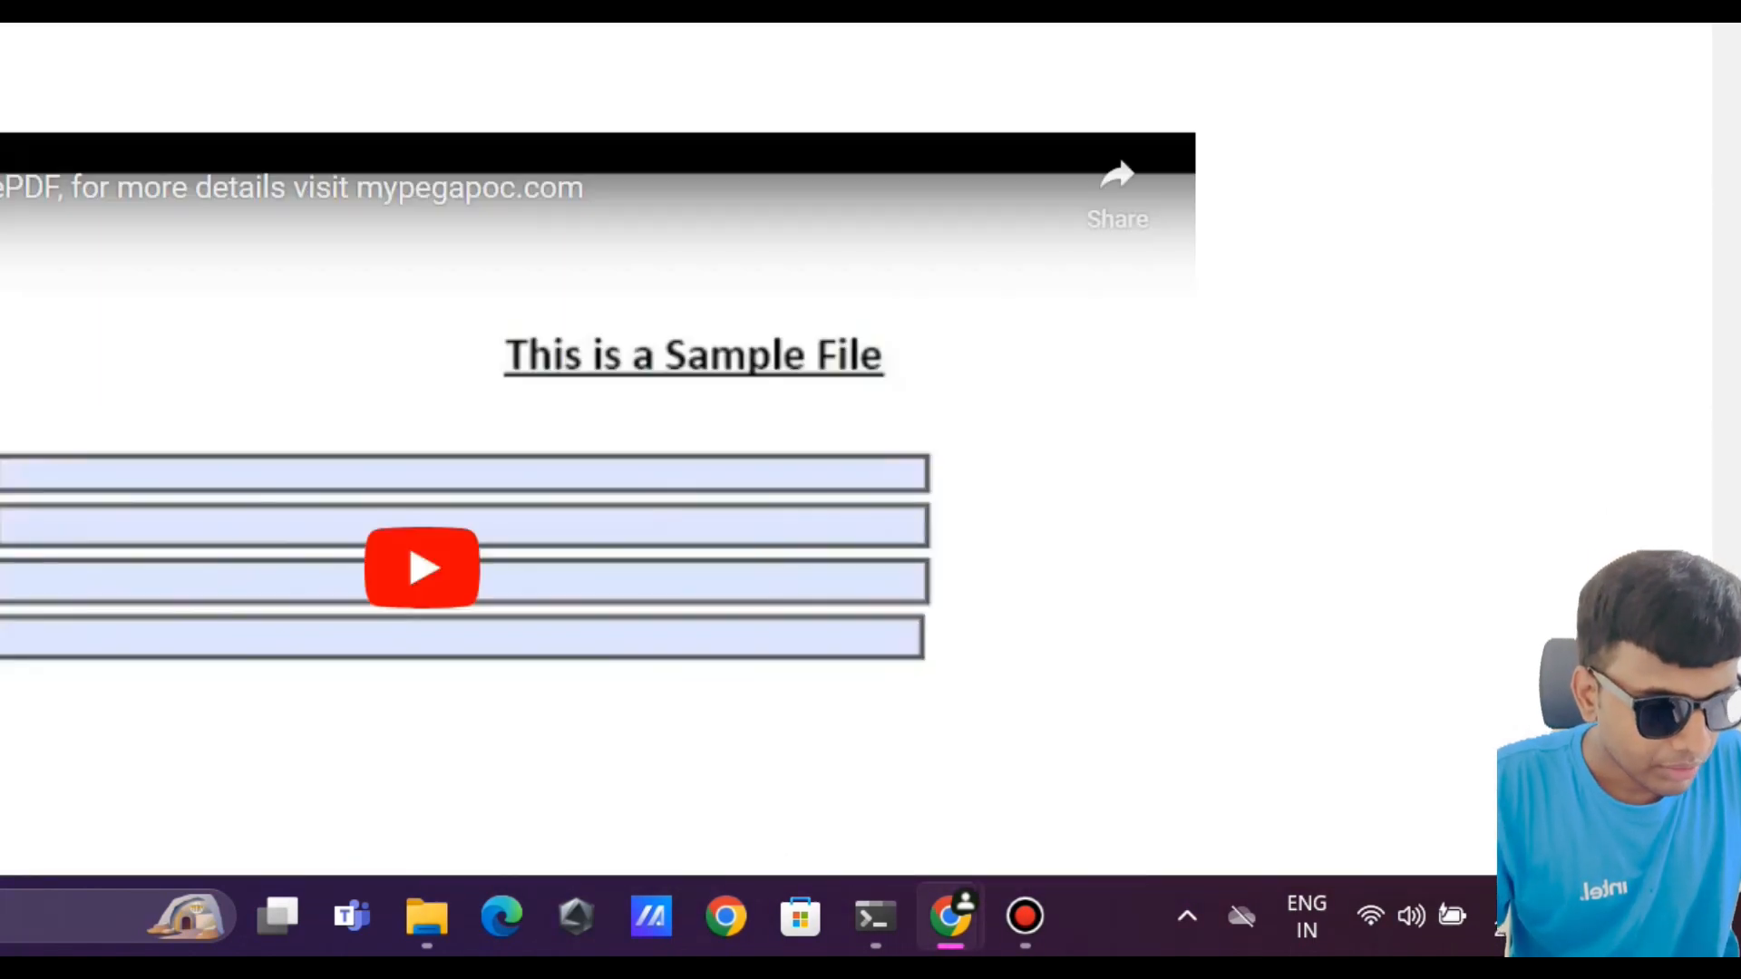
scroll(529, 449, "down", 15)
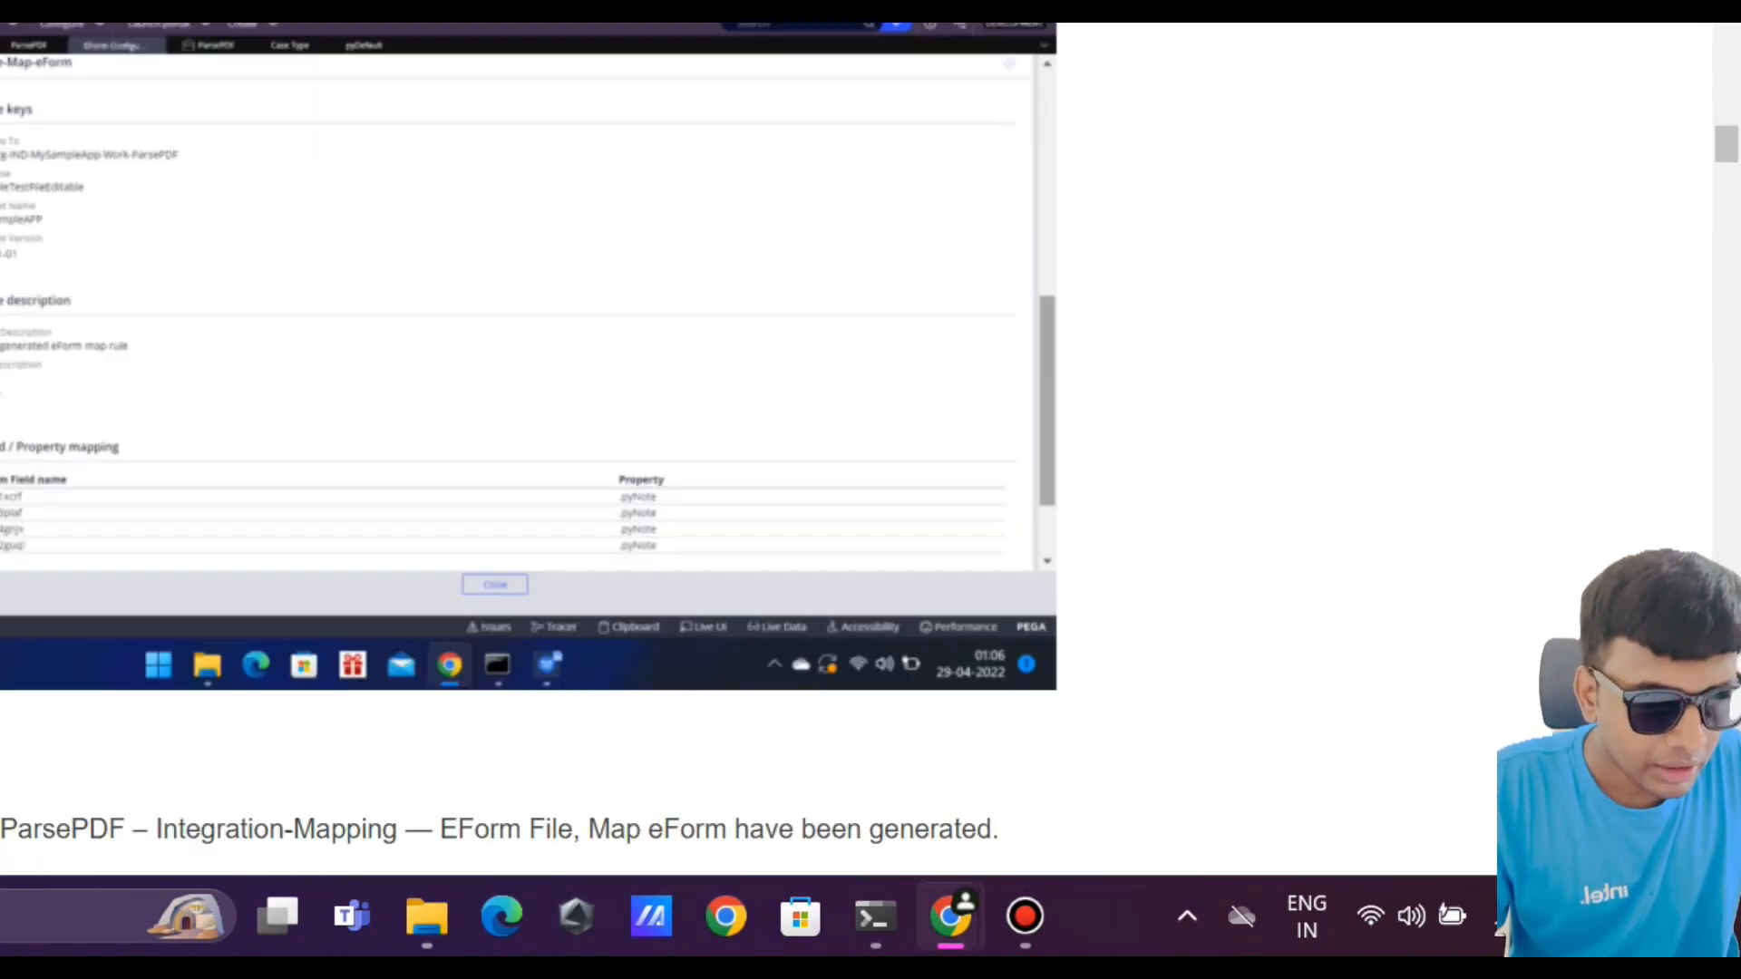
scroll(528, 449, "down", 15)
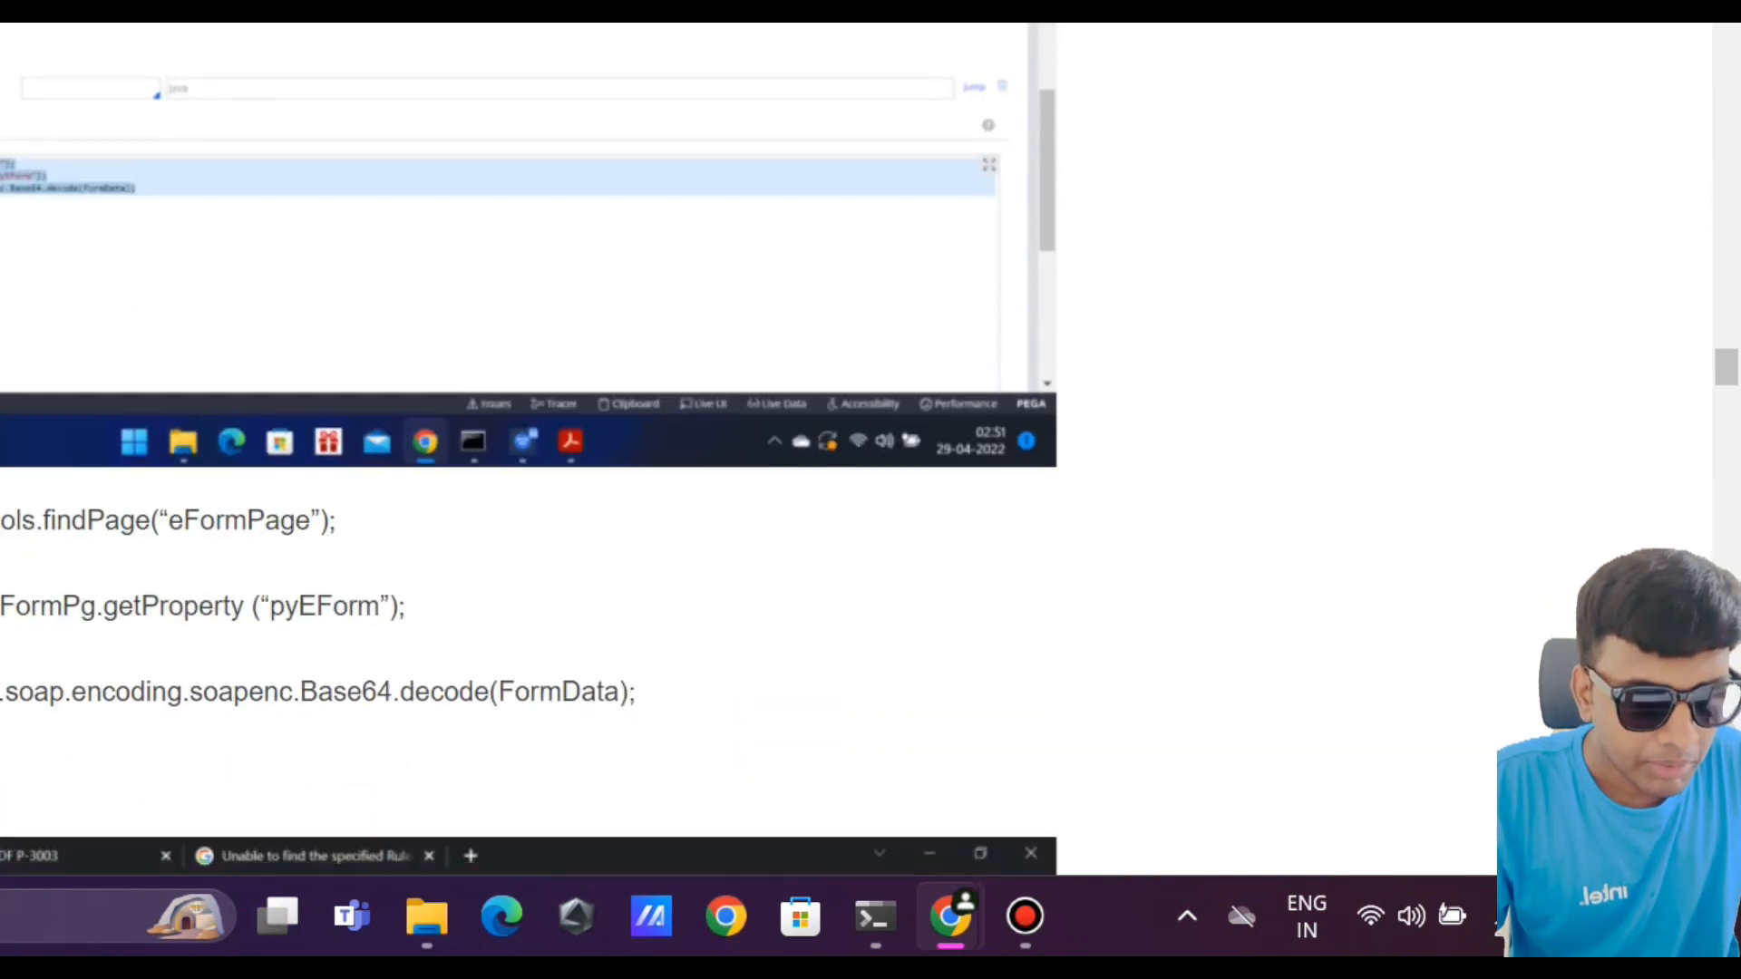
scroll(529, 449, "up", 2)
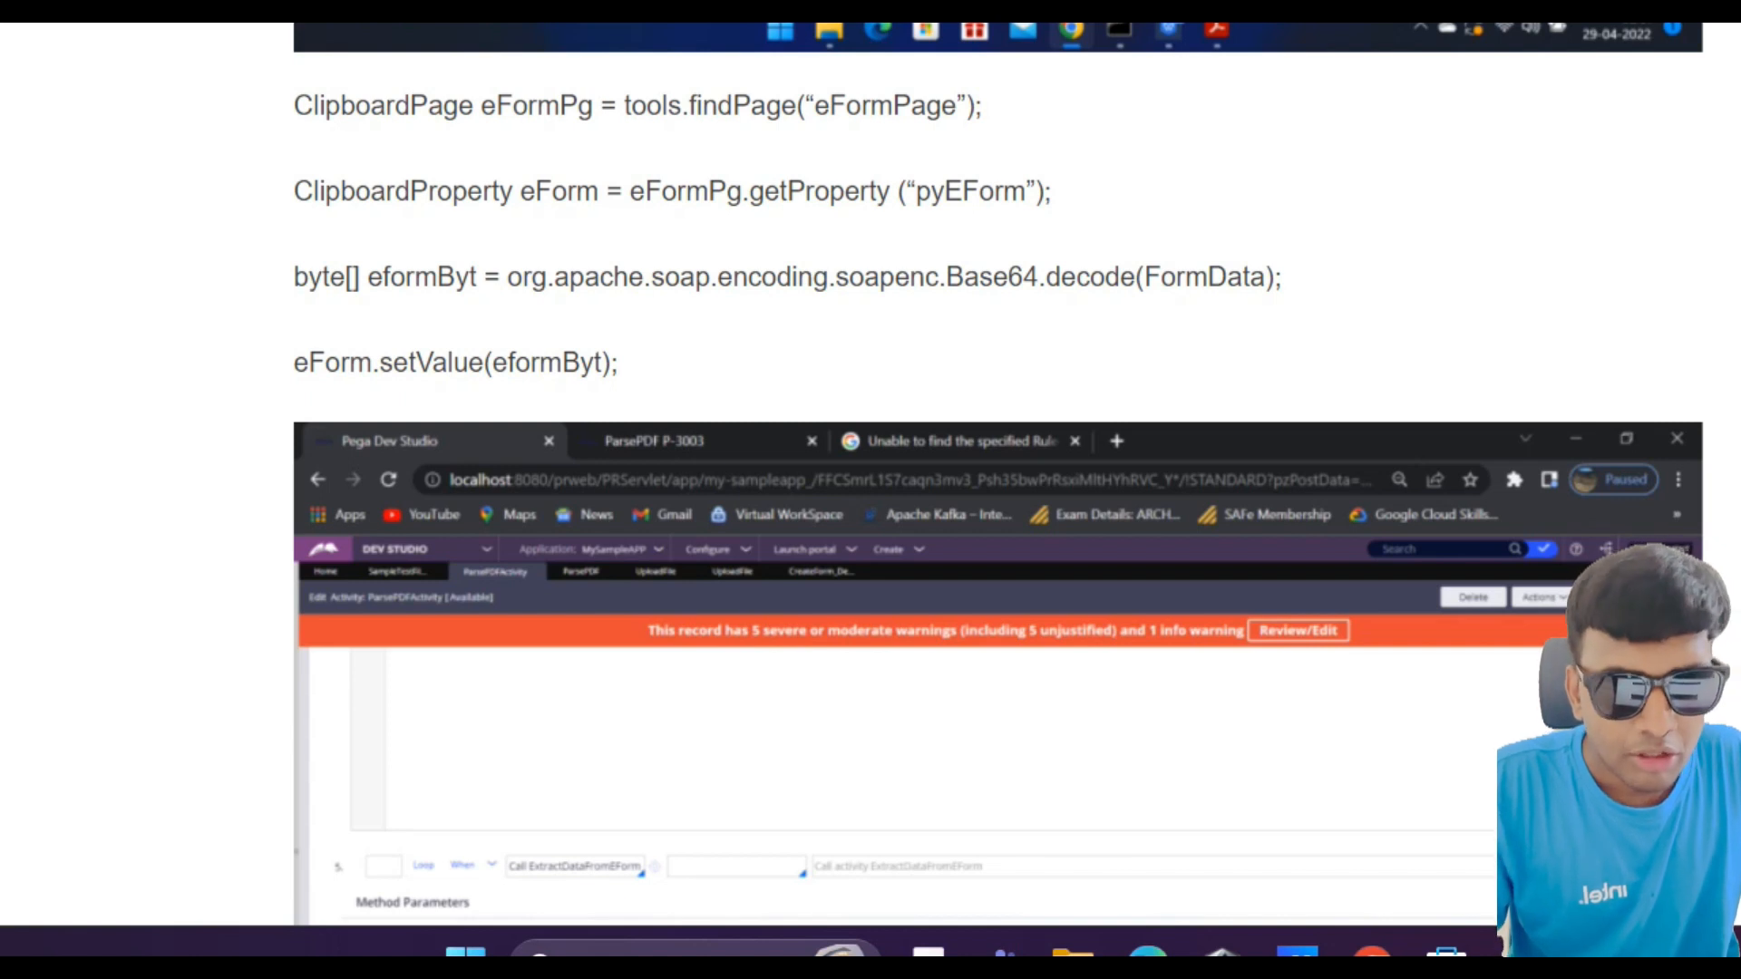
Step: Switch back to Pega Dev Studio and start the third Java line with "byte [] eformByt = "
key("alt+Tab")
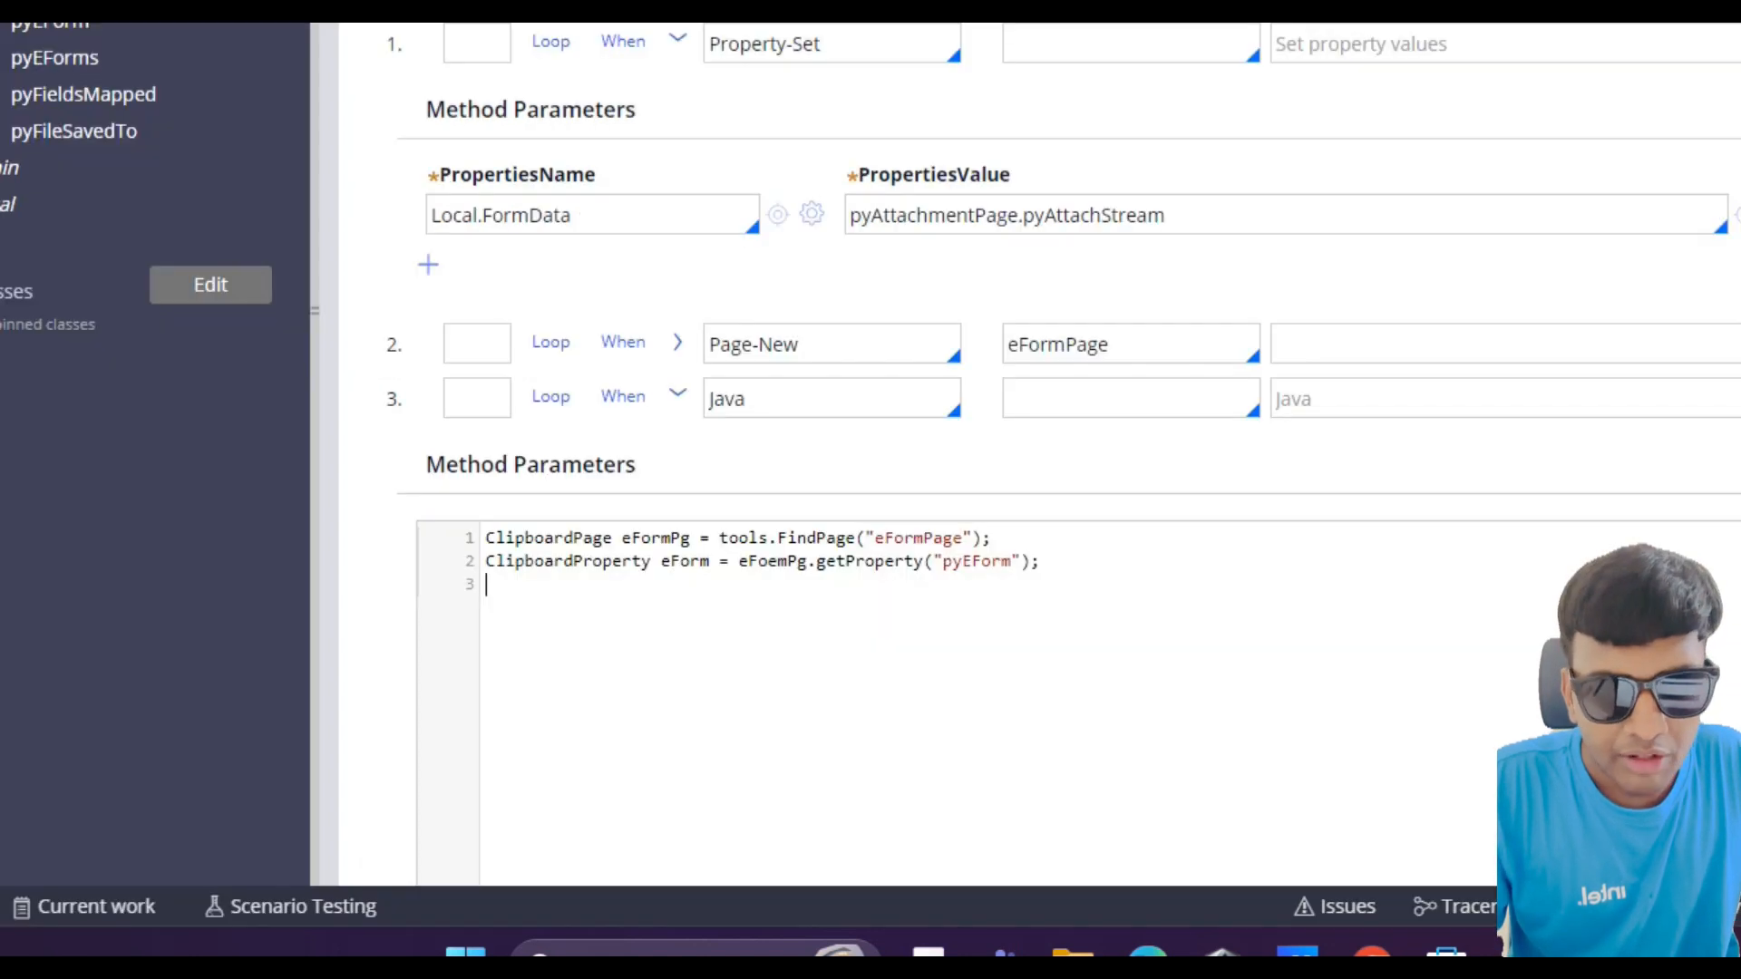
type("byte")
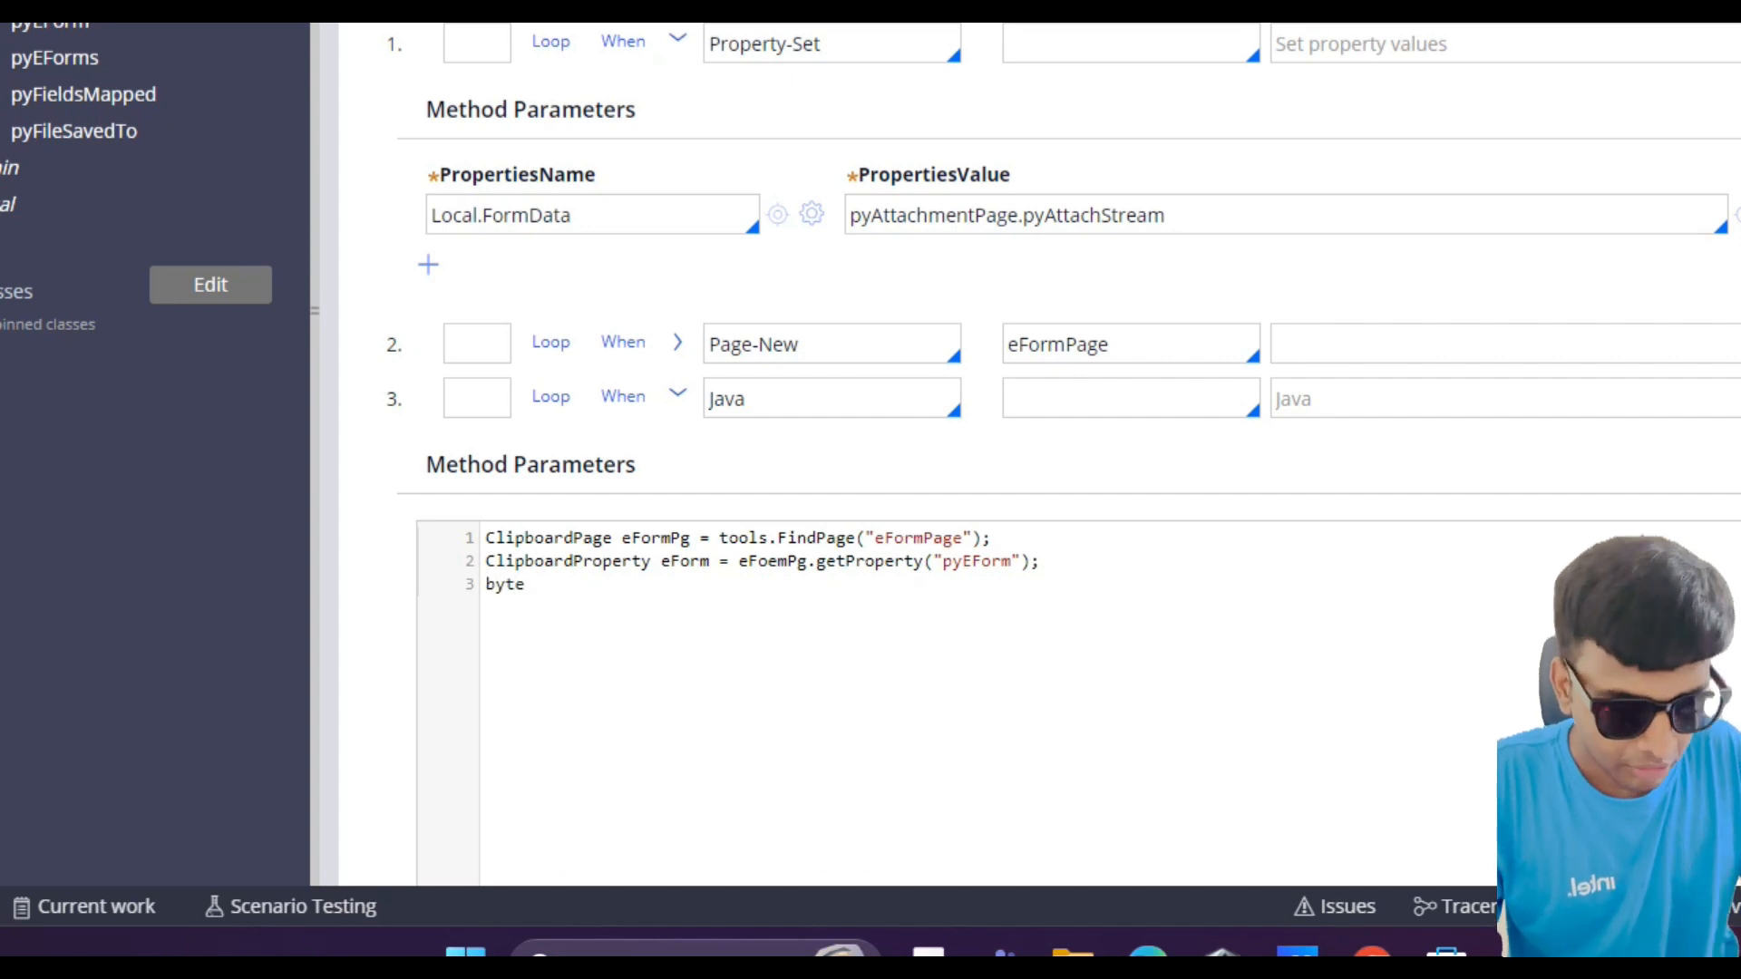
type(" [] ")
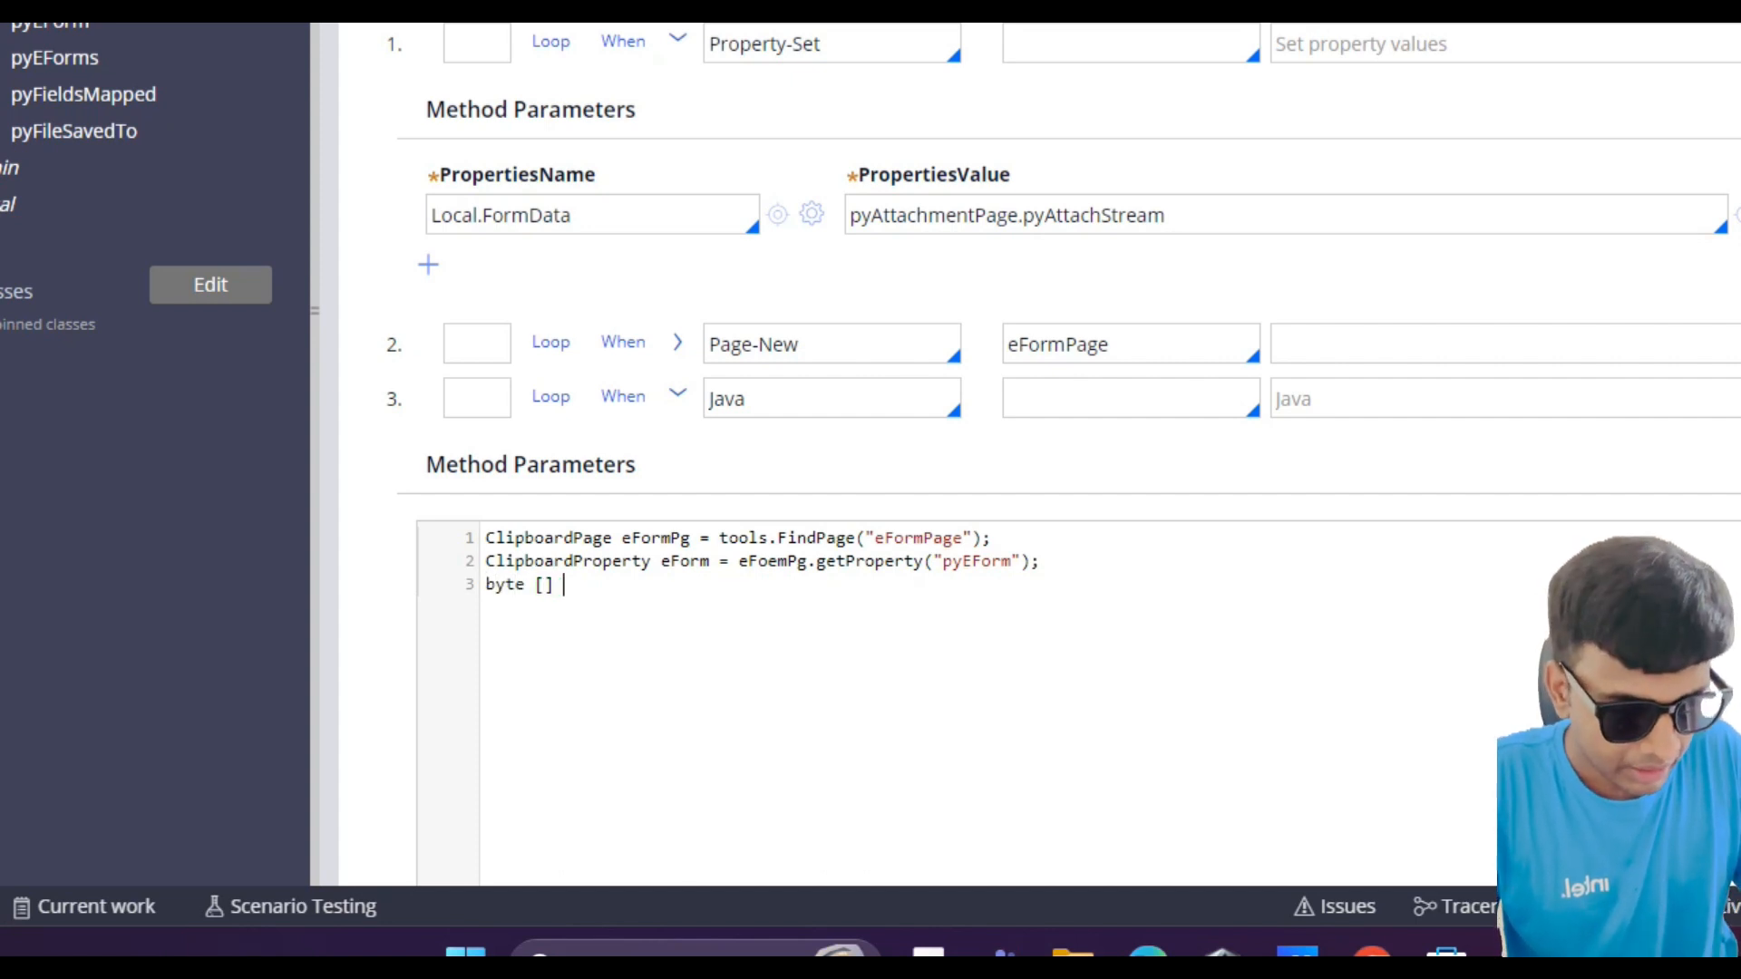
type("eform")
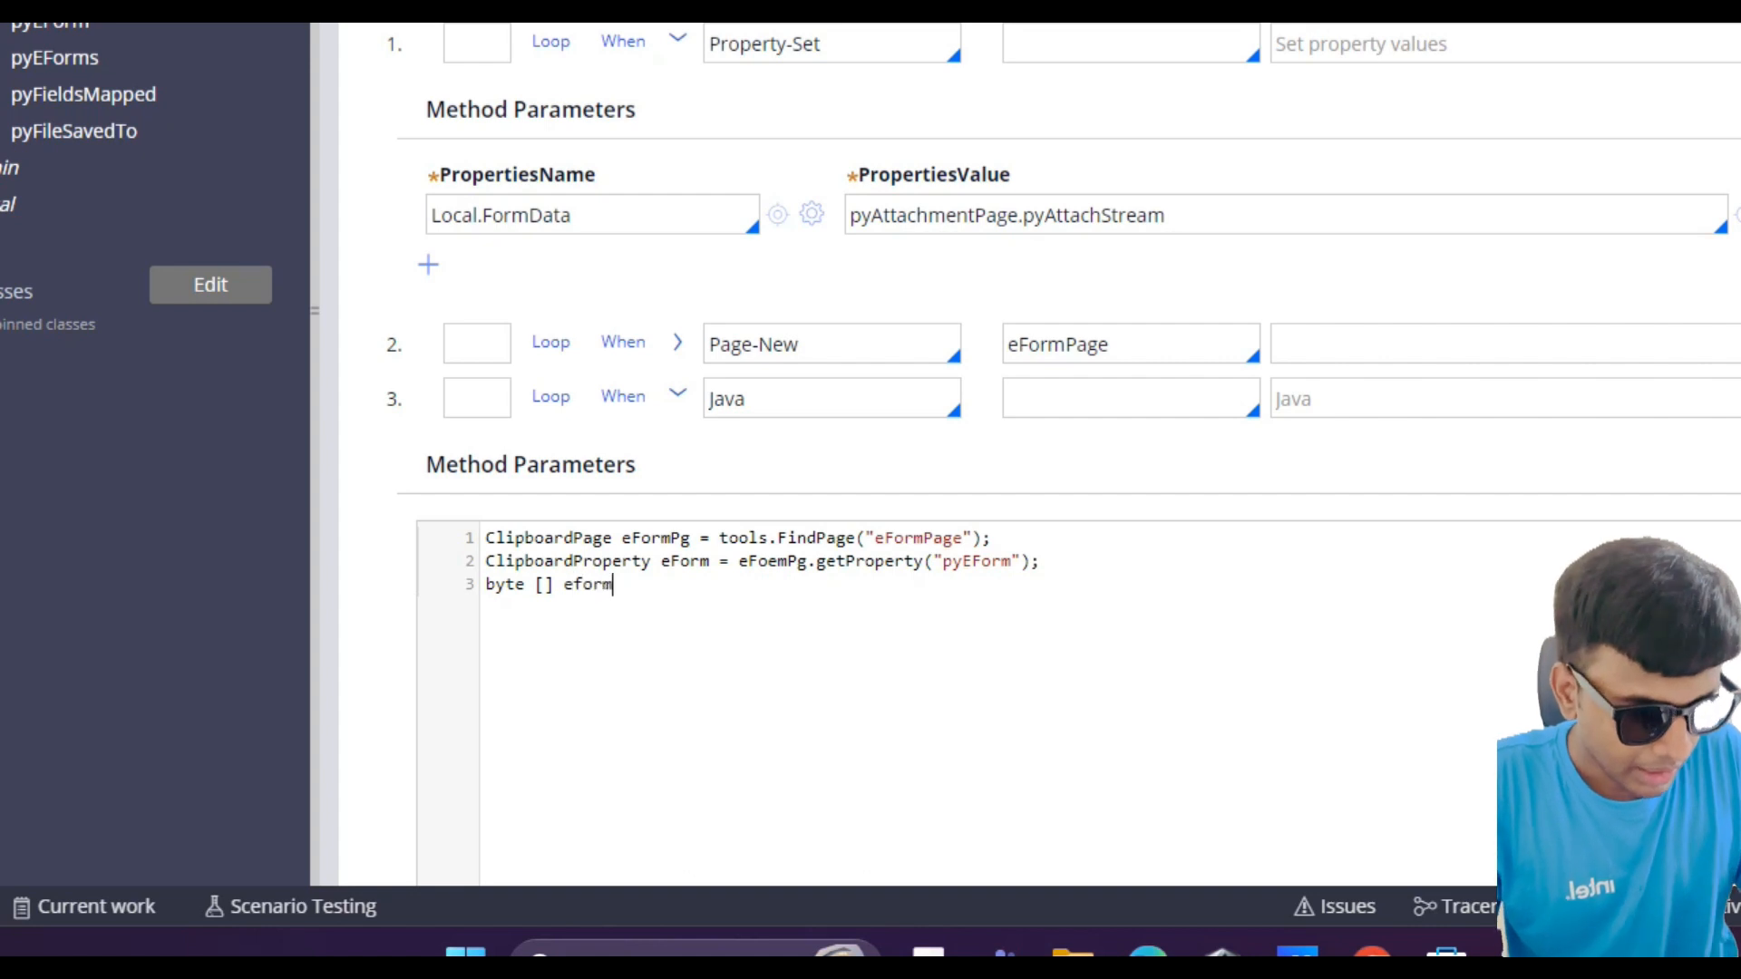
type("Byt = ")
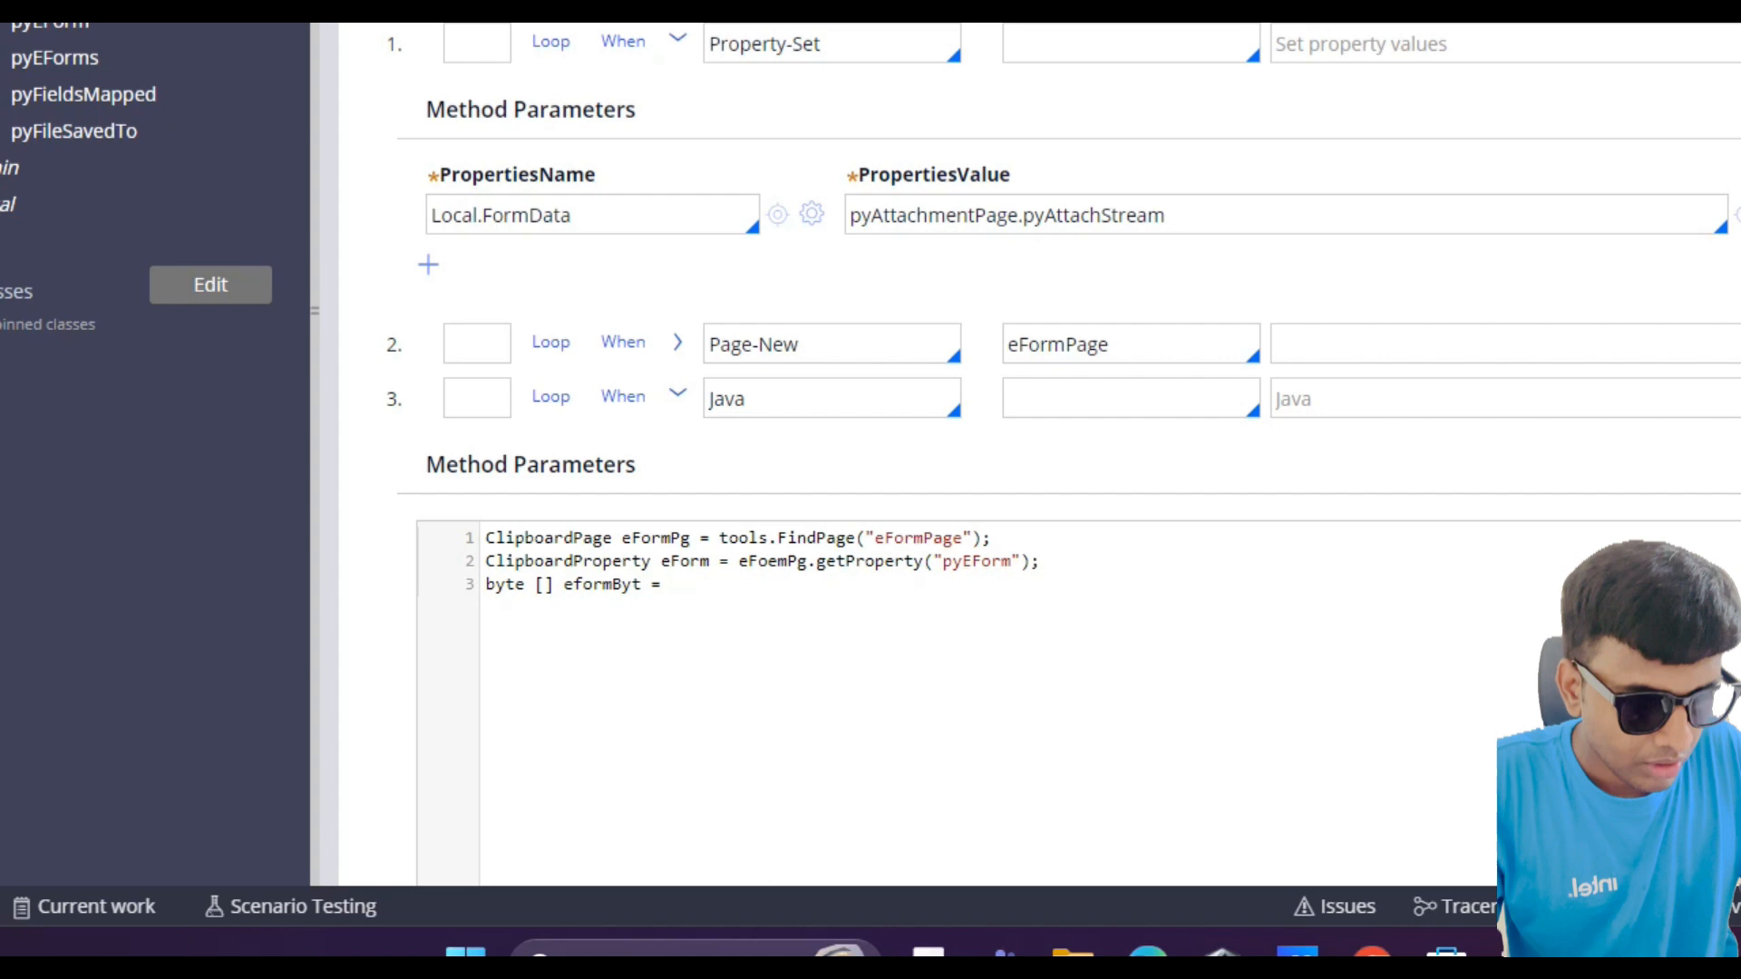
Step: Enter java.util.Base64.getDecoder.decode() as the right side of the eformByt assignment
type("java.")
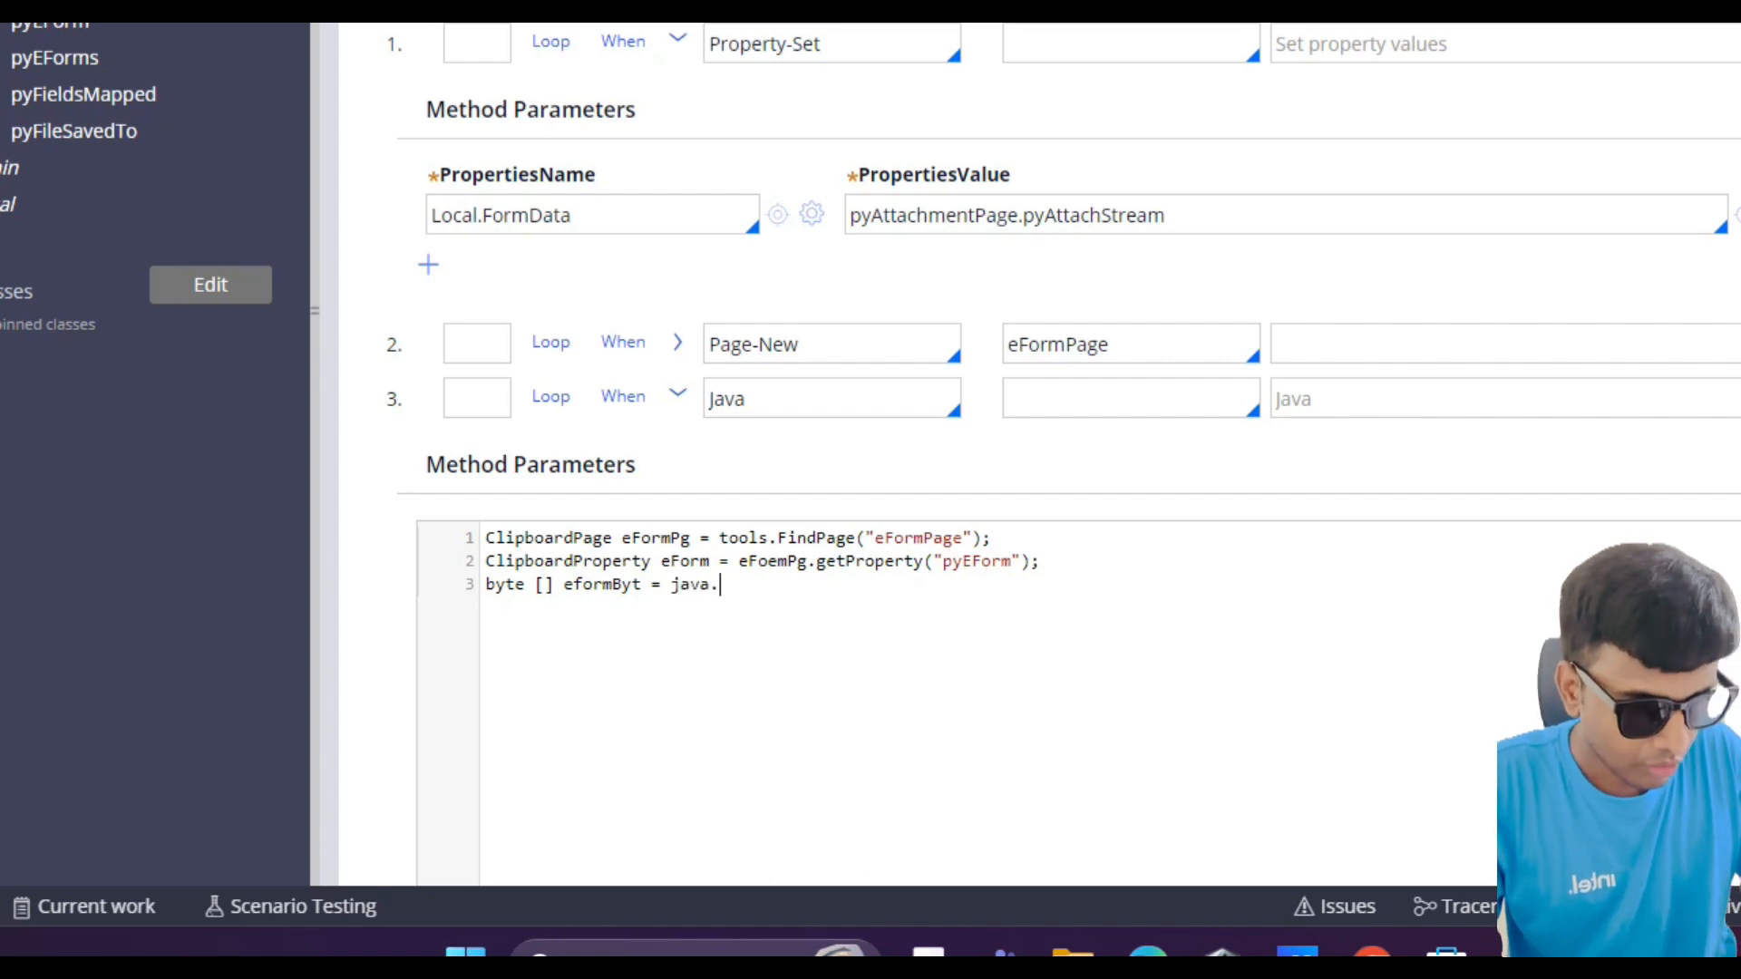
type("util.")
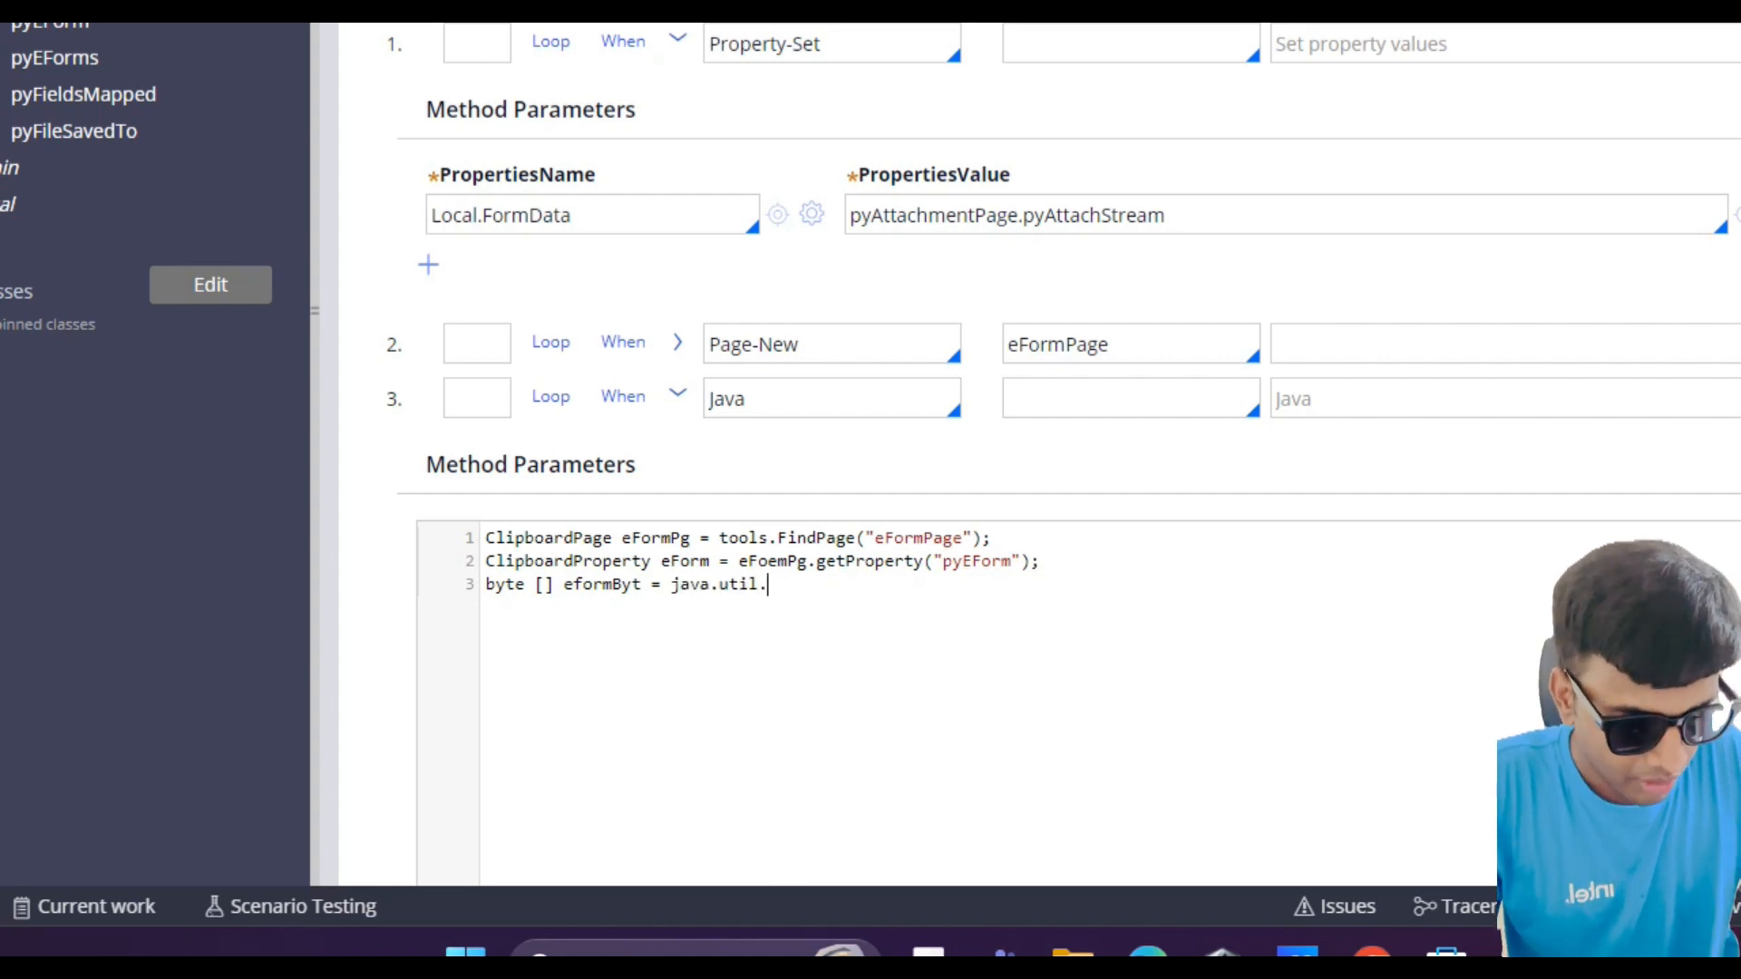
type("Base")
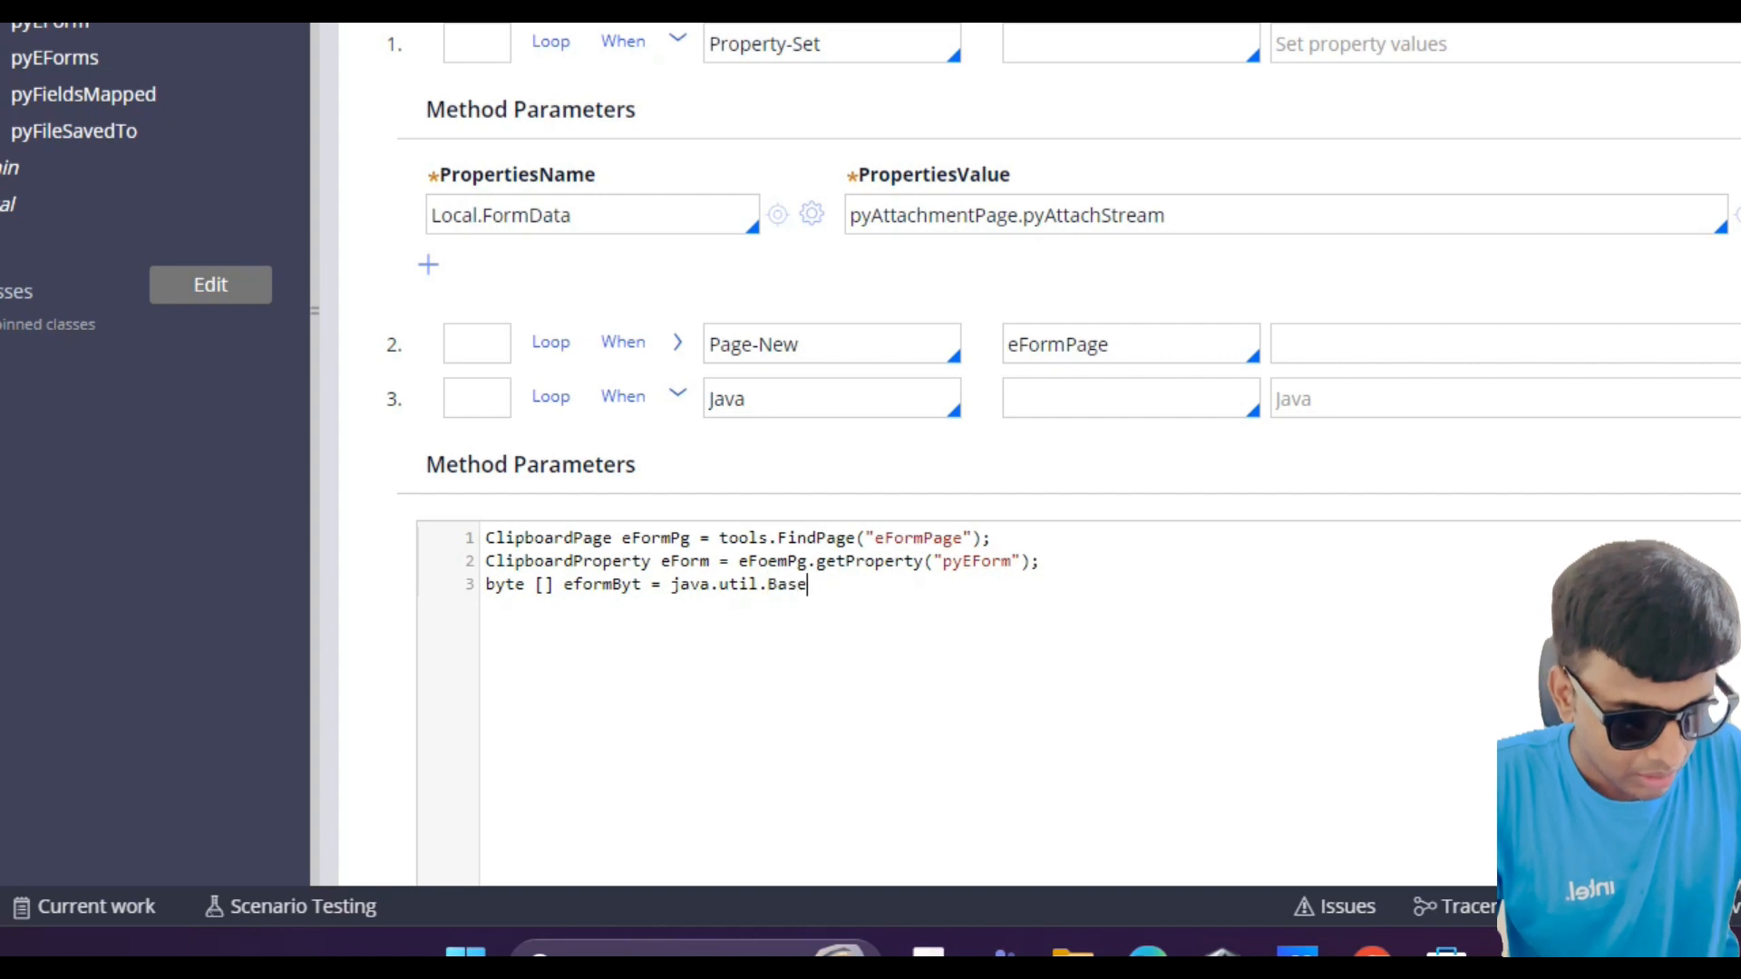
type("64.")
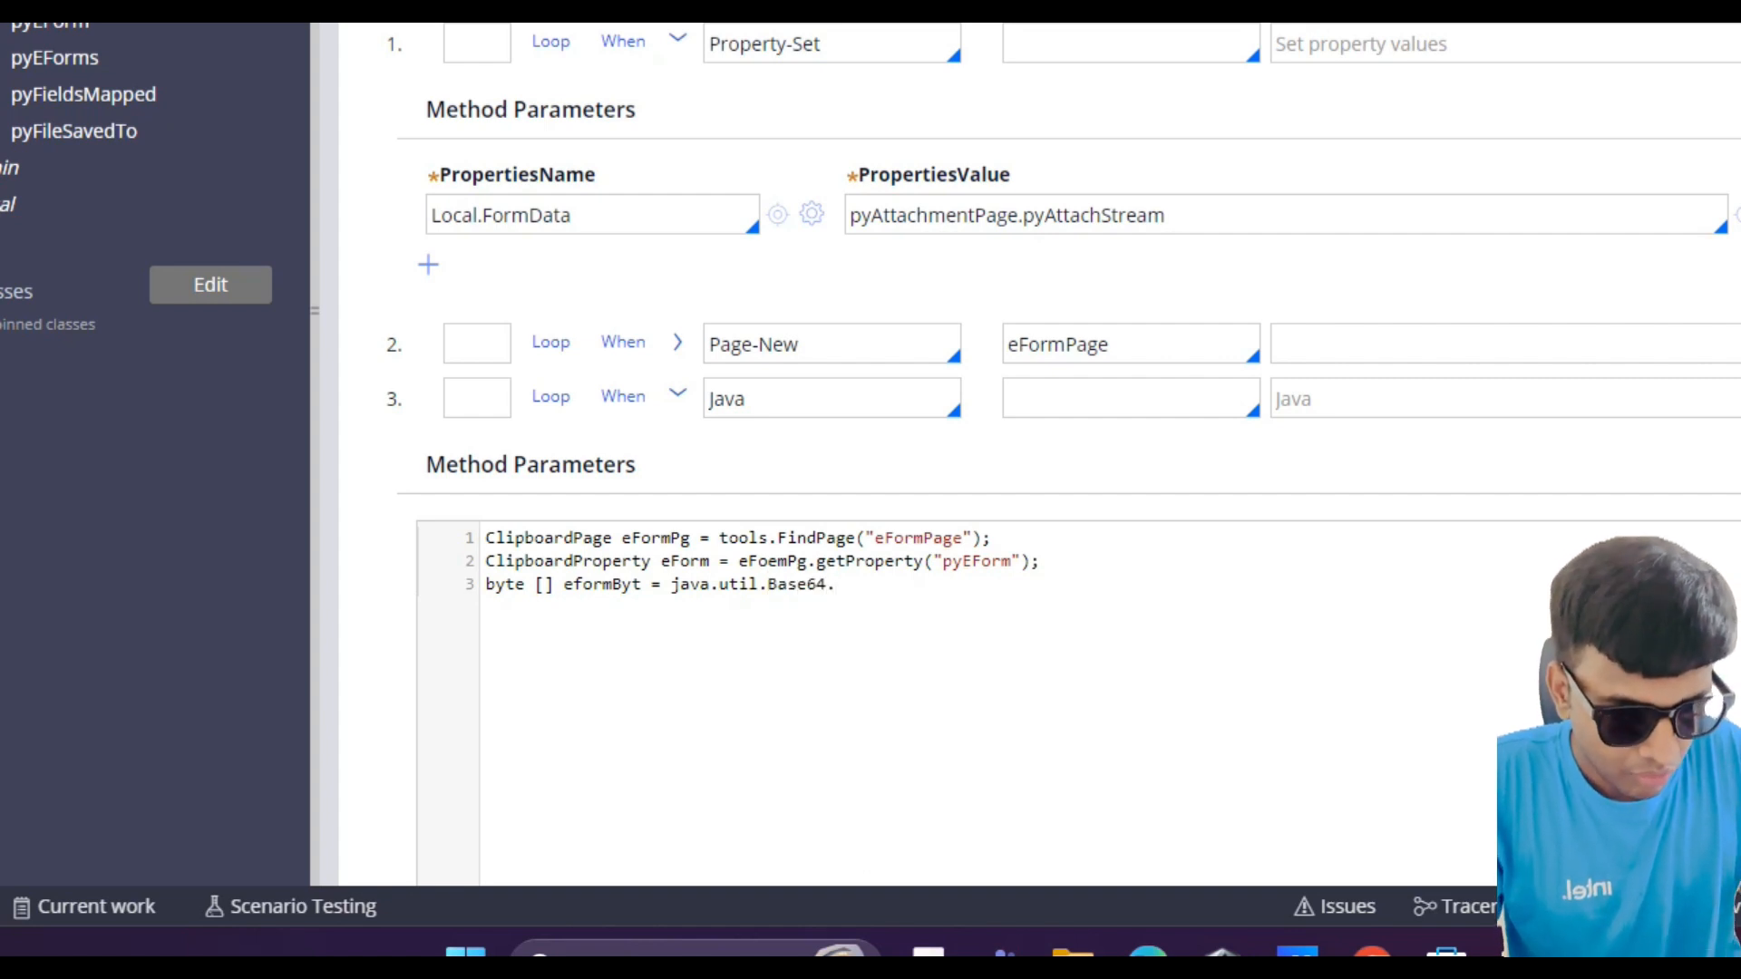
type("getDecoder.")
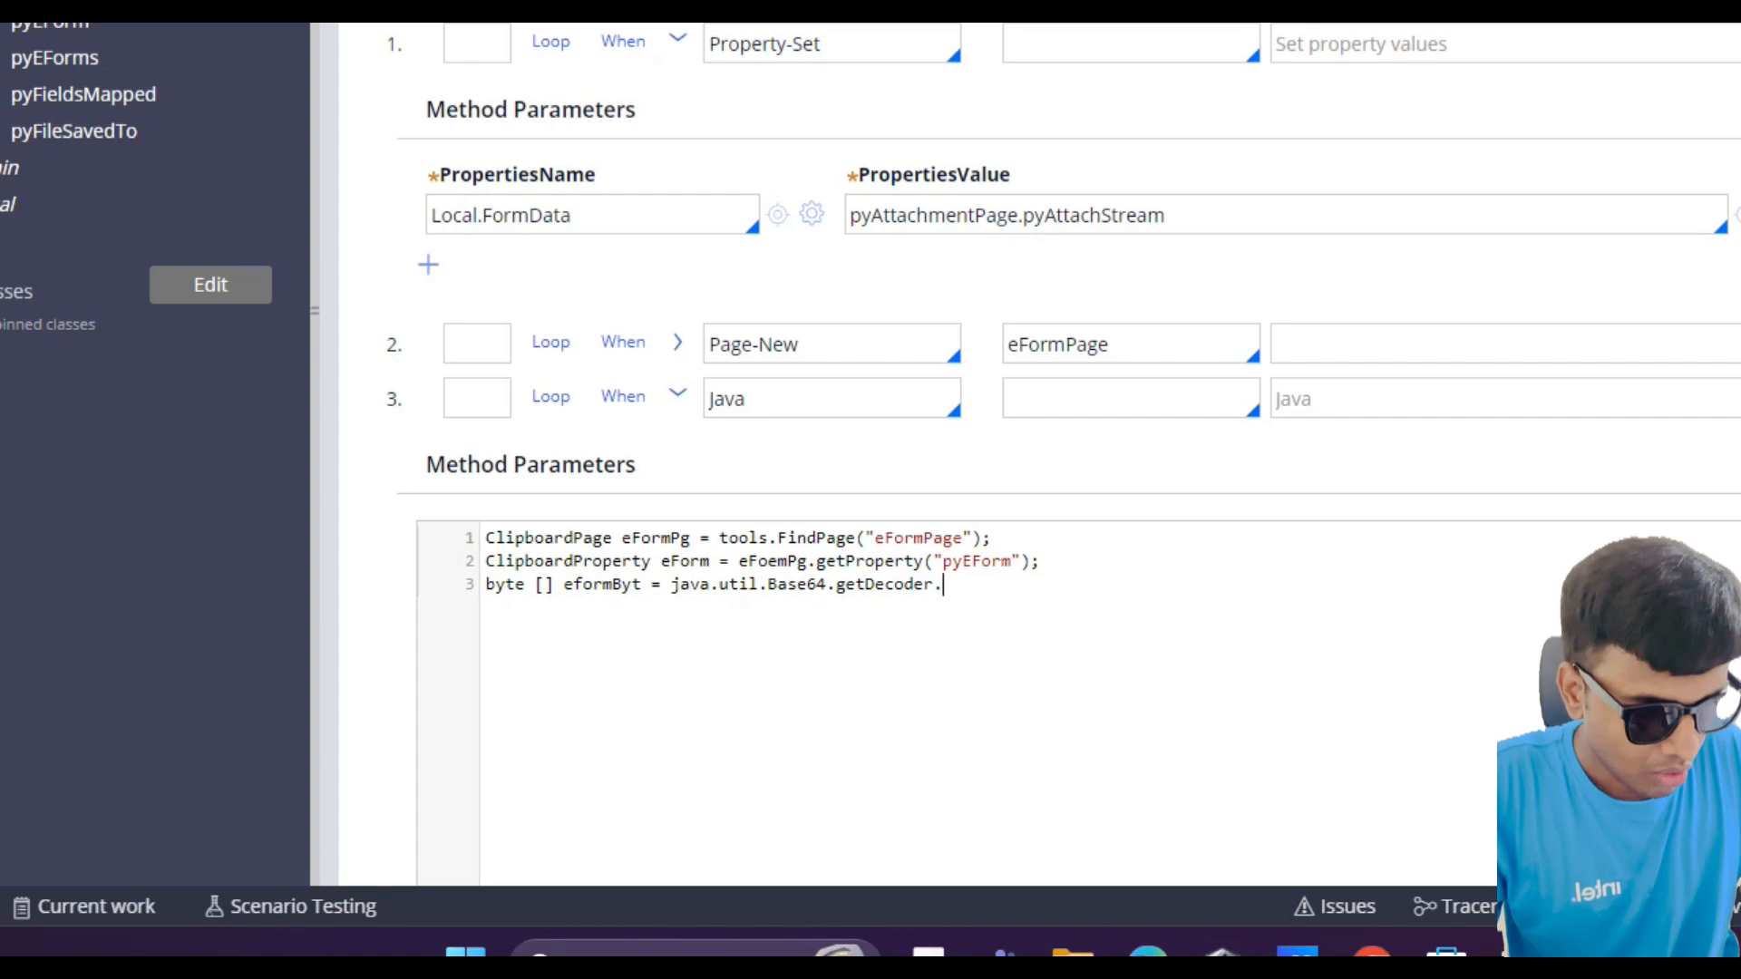
type("decode")
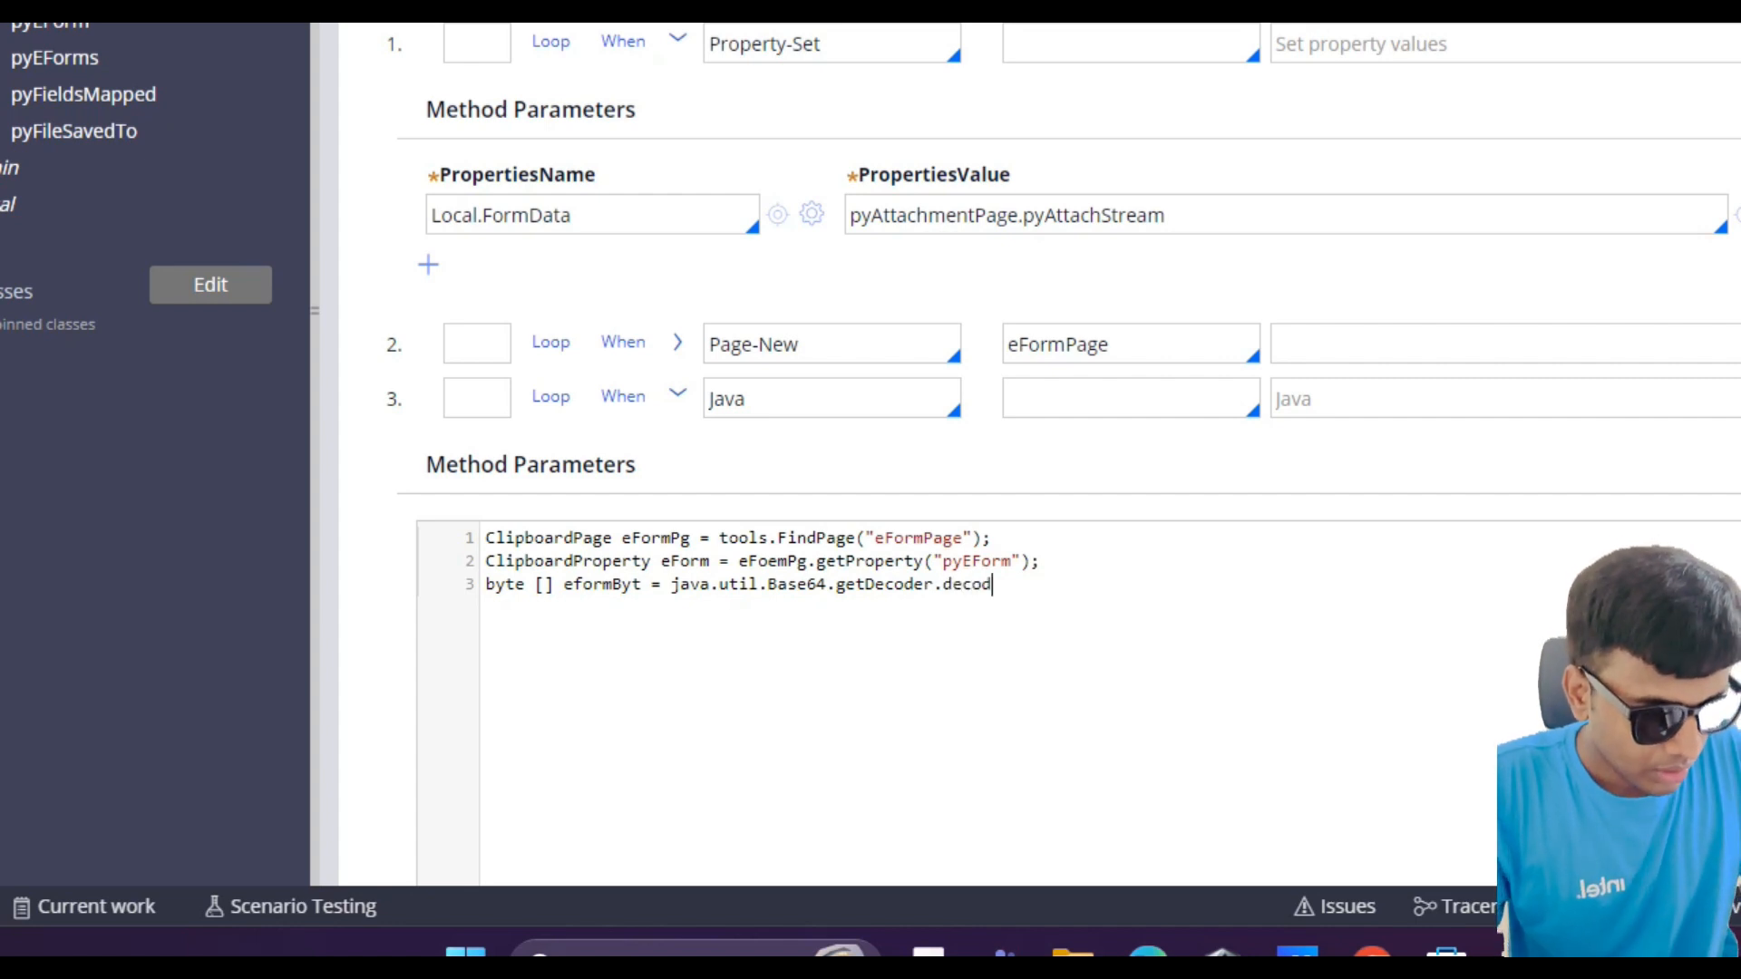
type("()")
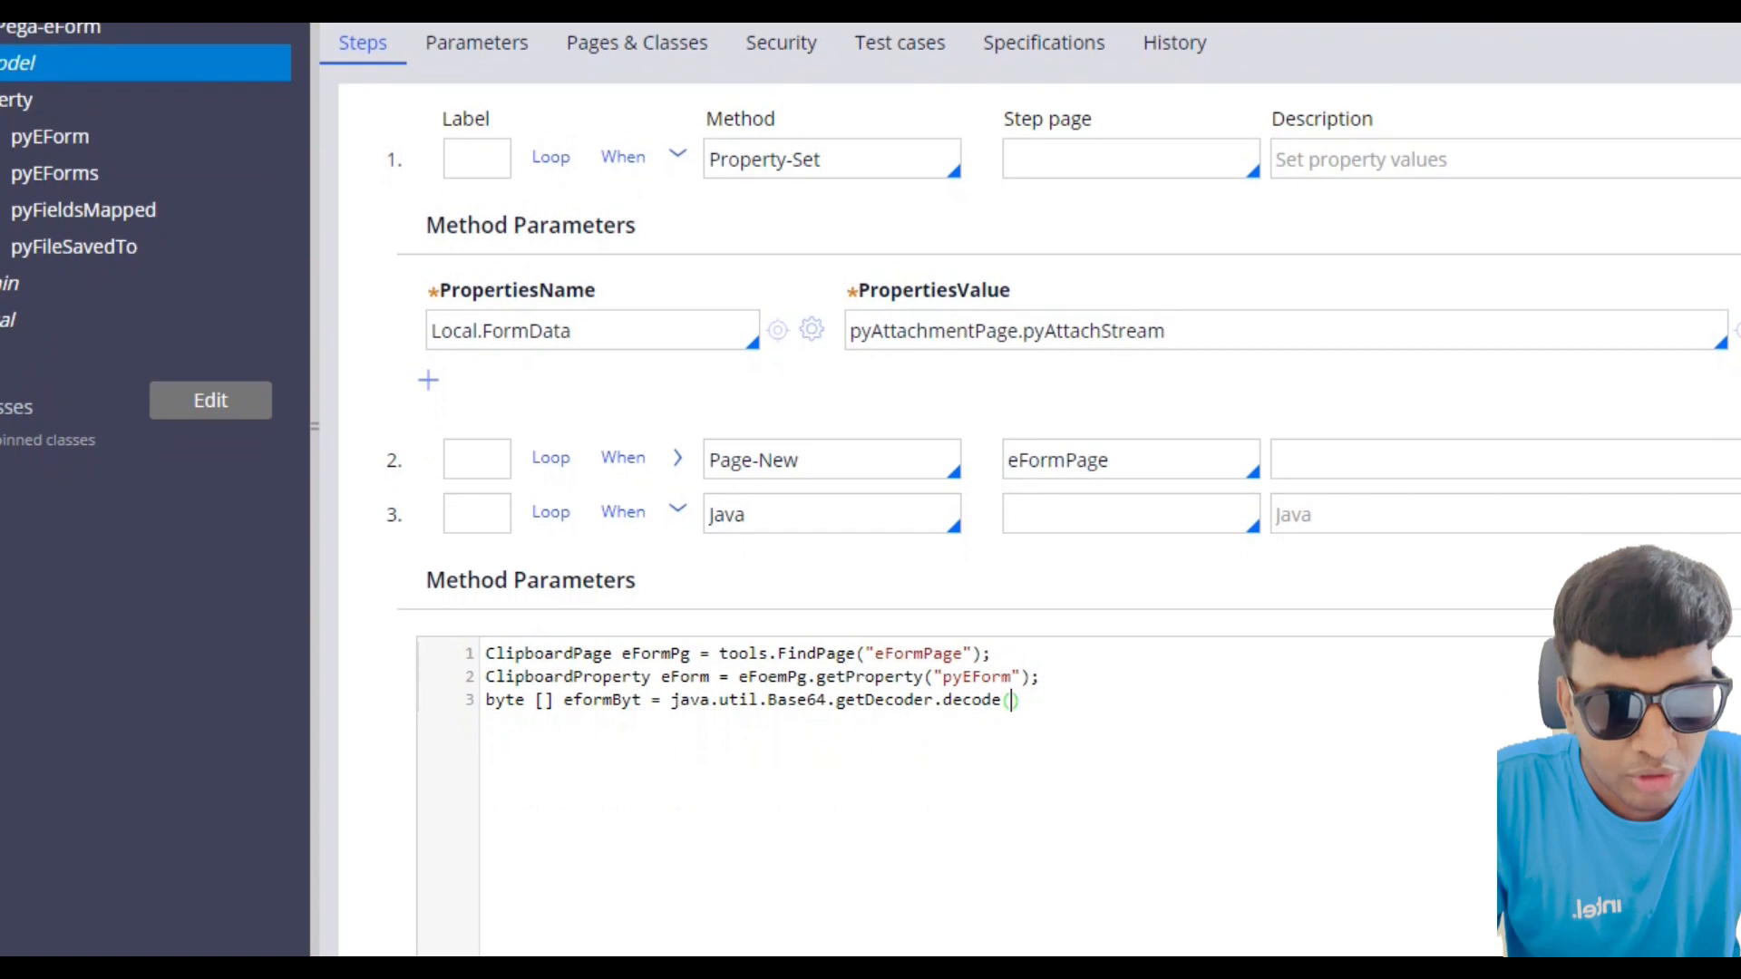
Step: Pass FormData as the decode argument, end the statement with a semicolon and begin a fourth line
type("Form")
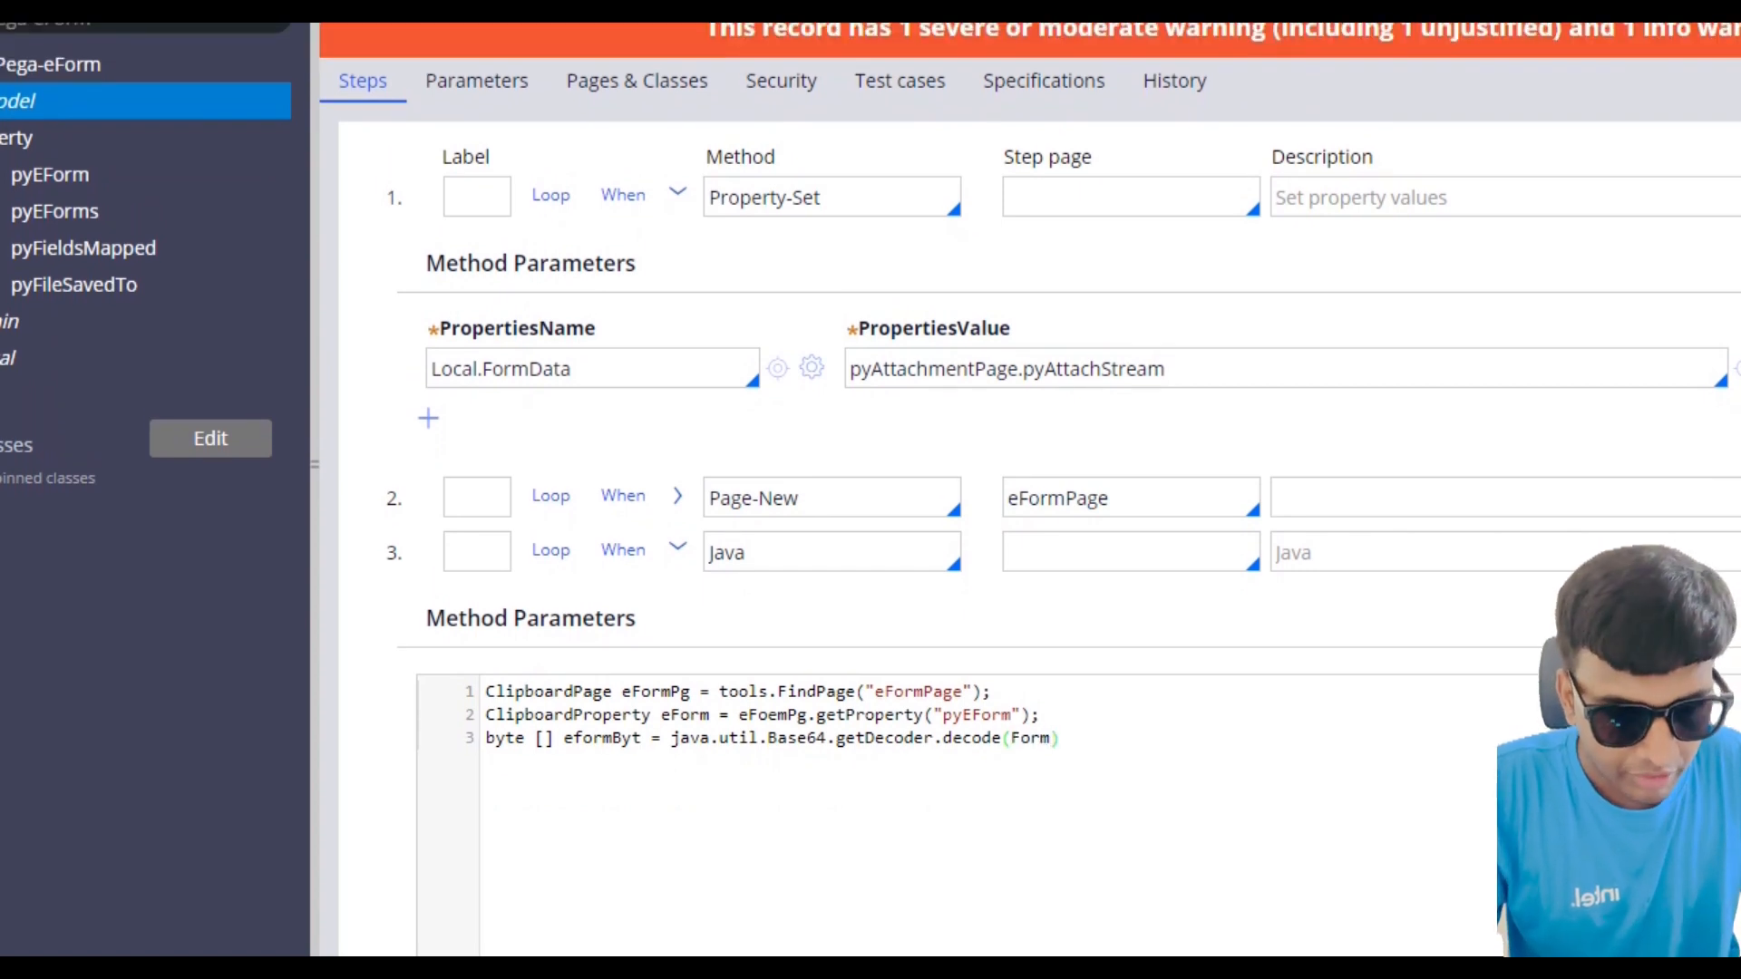
type("Data)")
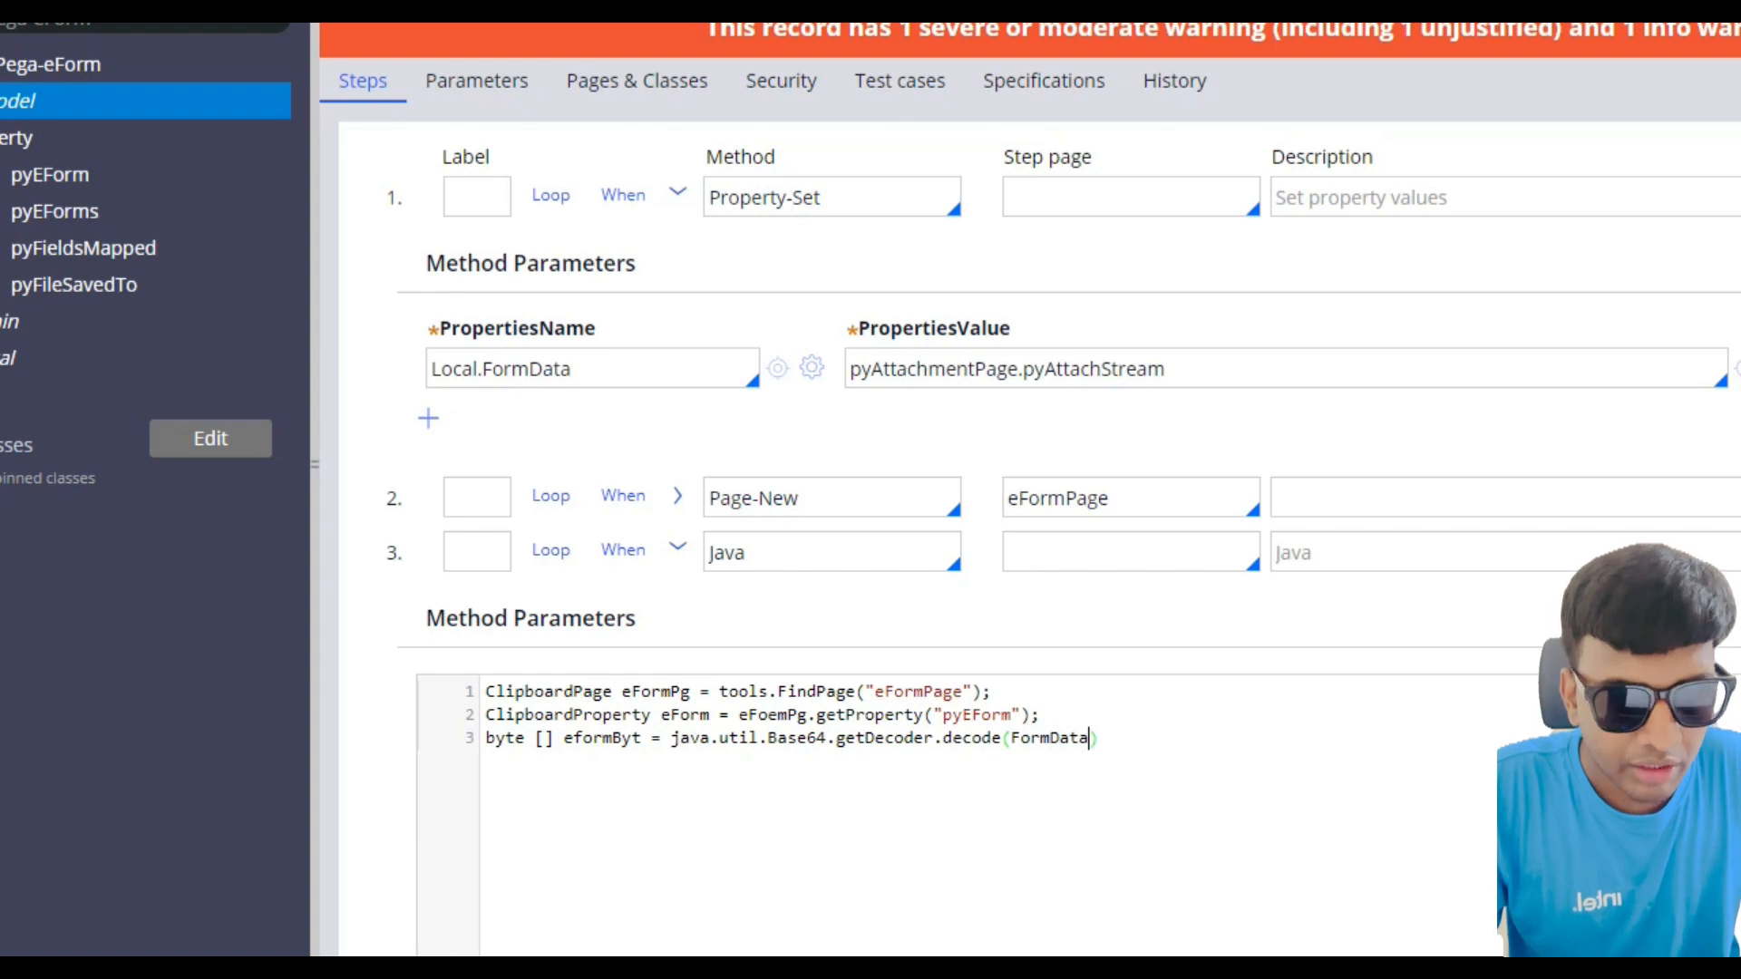
type(";")
key("Return")
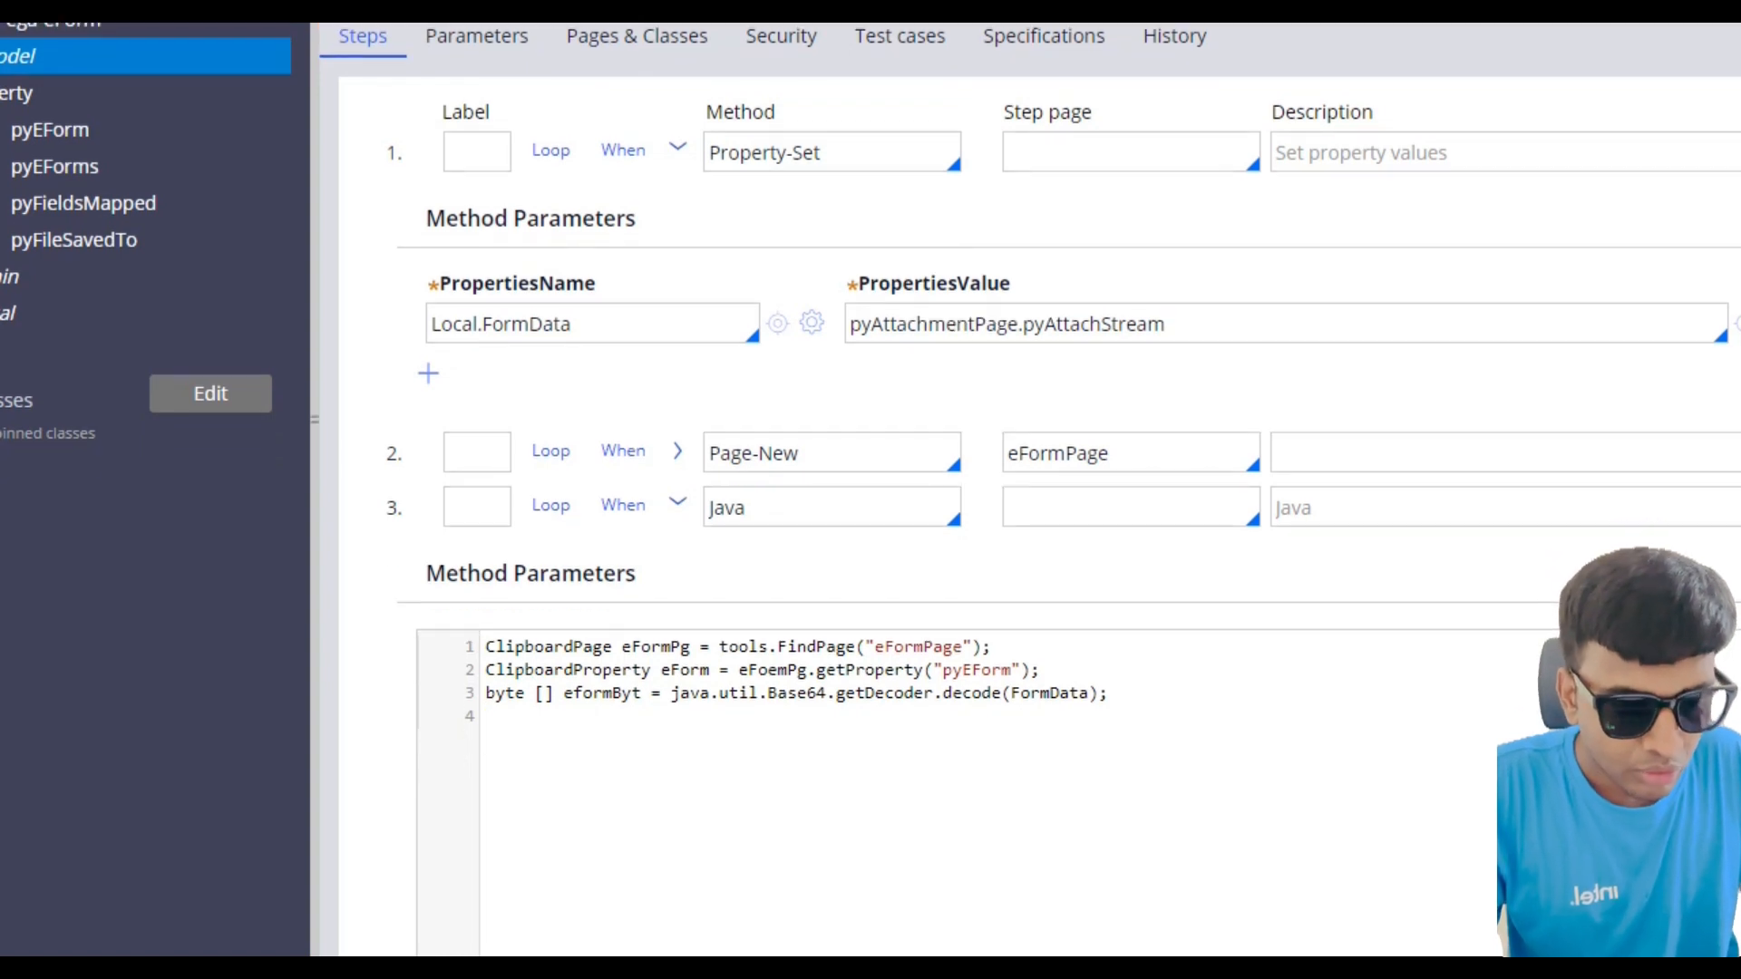
Step: Start the fourth Java line with an eForm.setValue() call
type("eFor")
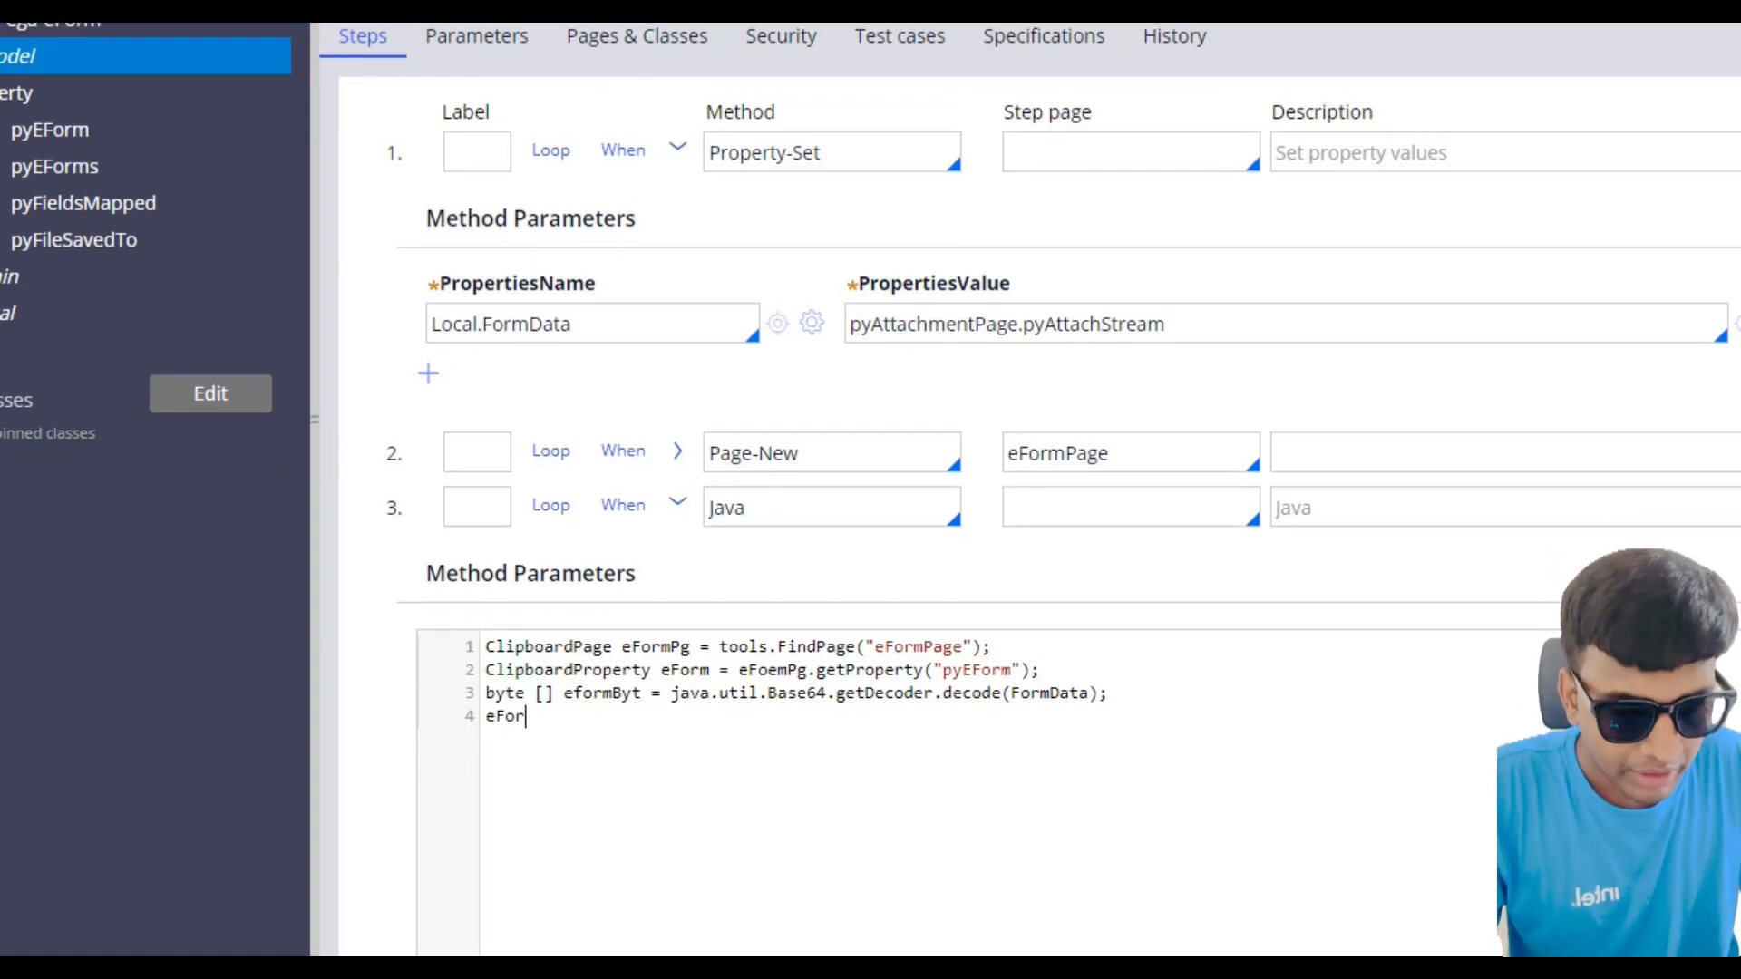
type("m.set")
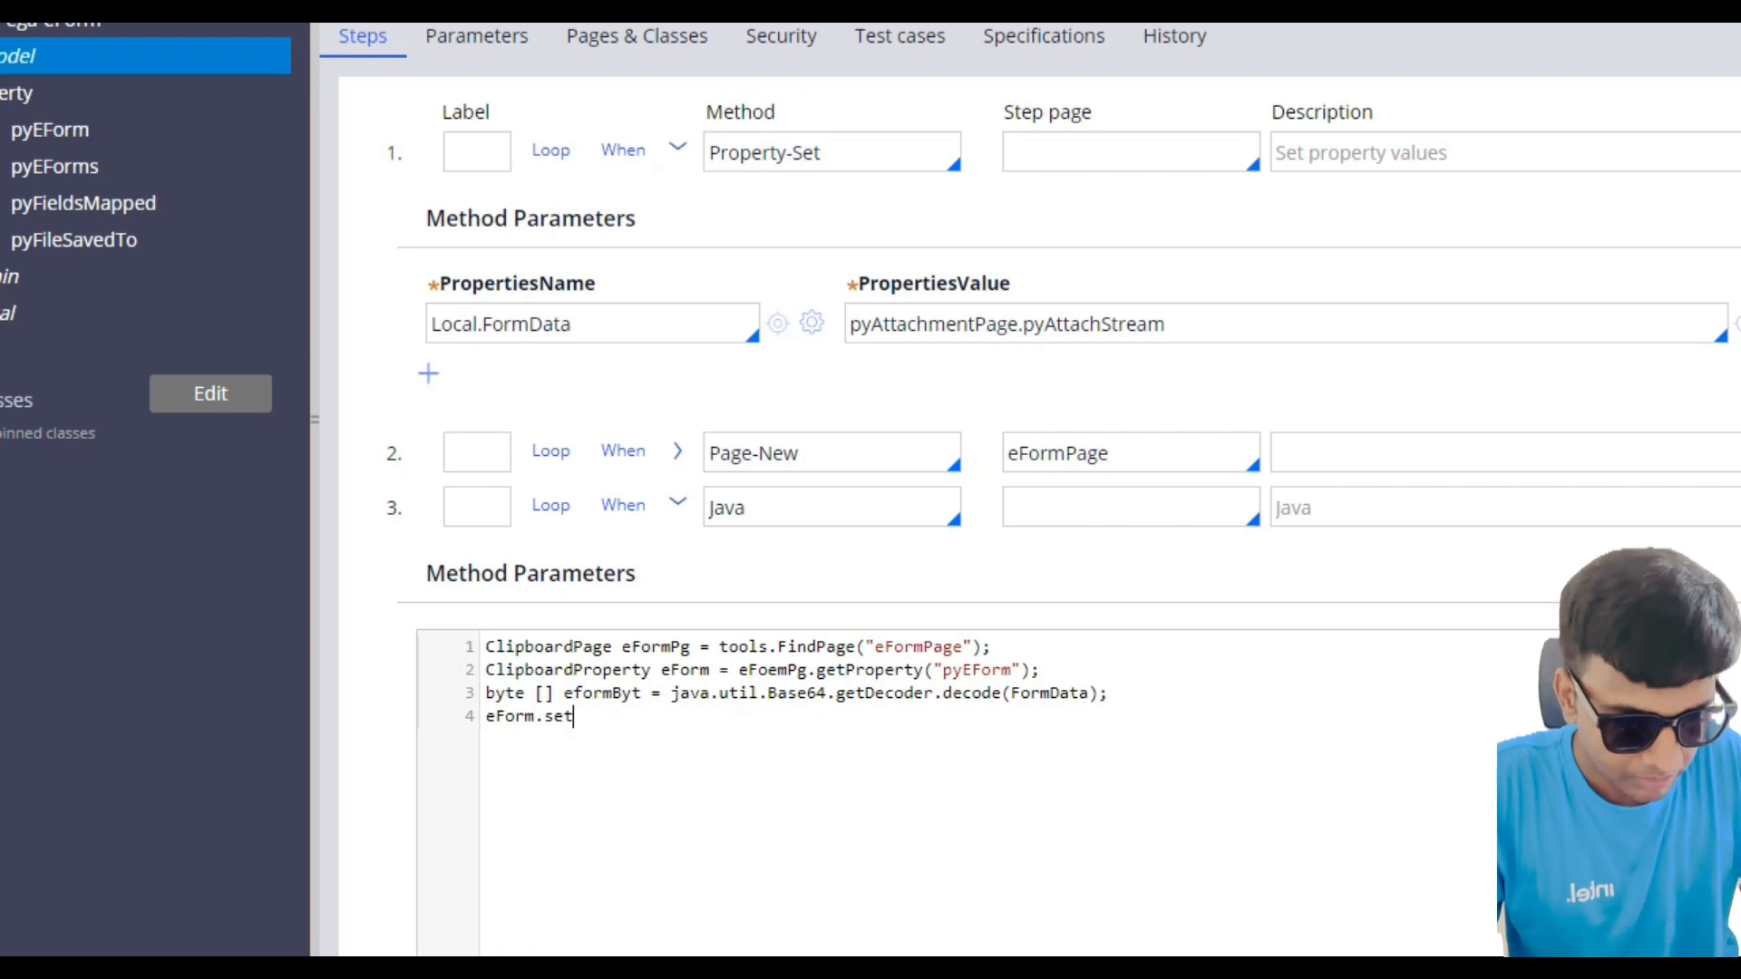
type("Value(")
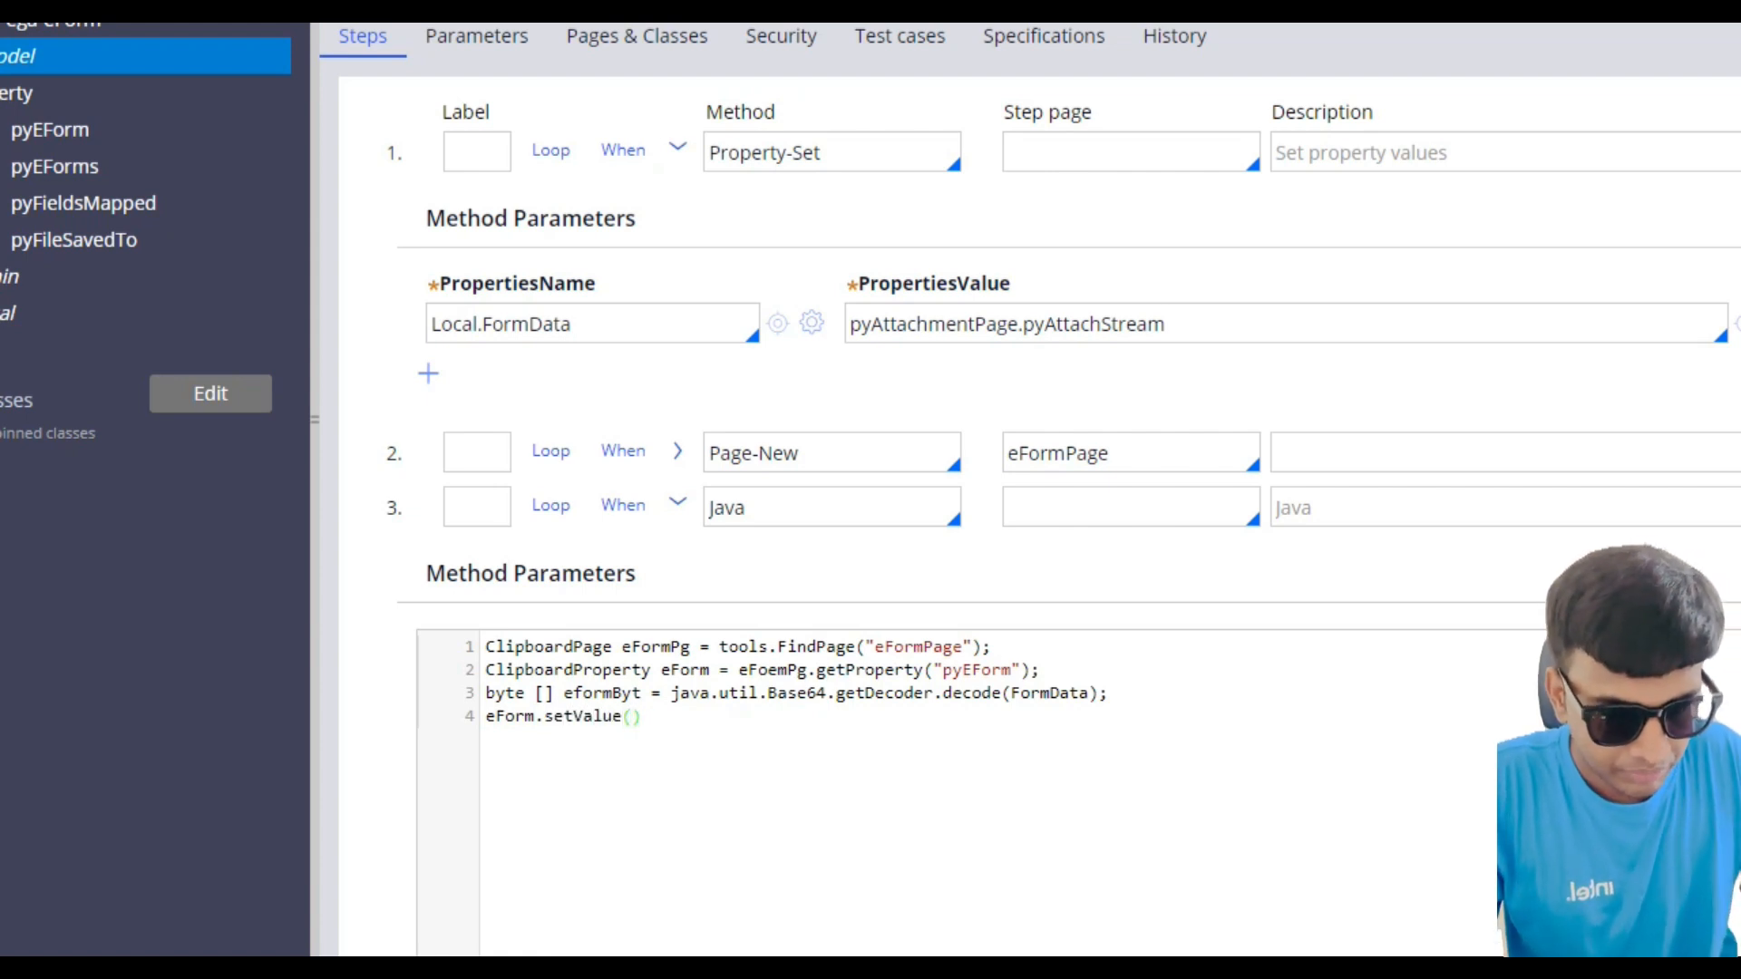
Step: Pass eformByt as the setValue argument, end the statement with a semicolon and save the activity
scroll(581, 689, "down", 1)
left_click_drag(563, 664, 641, 664)
key("ctrl+c")
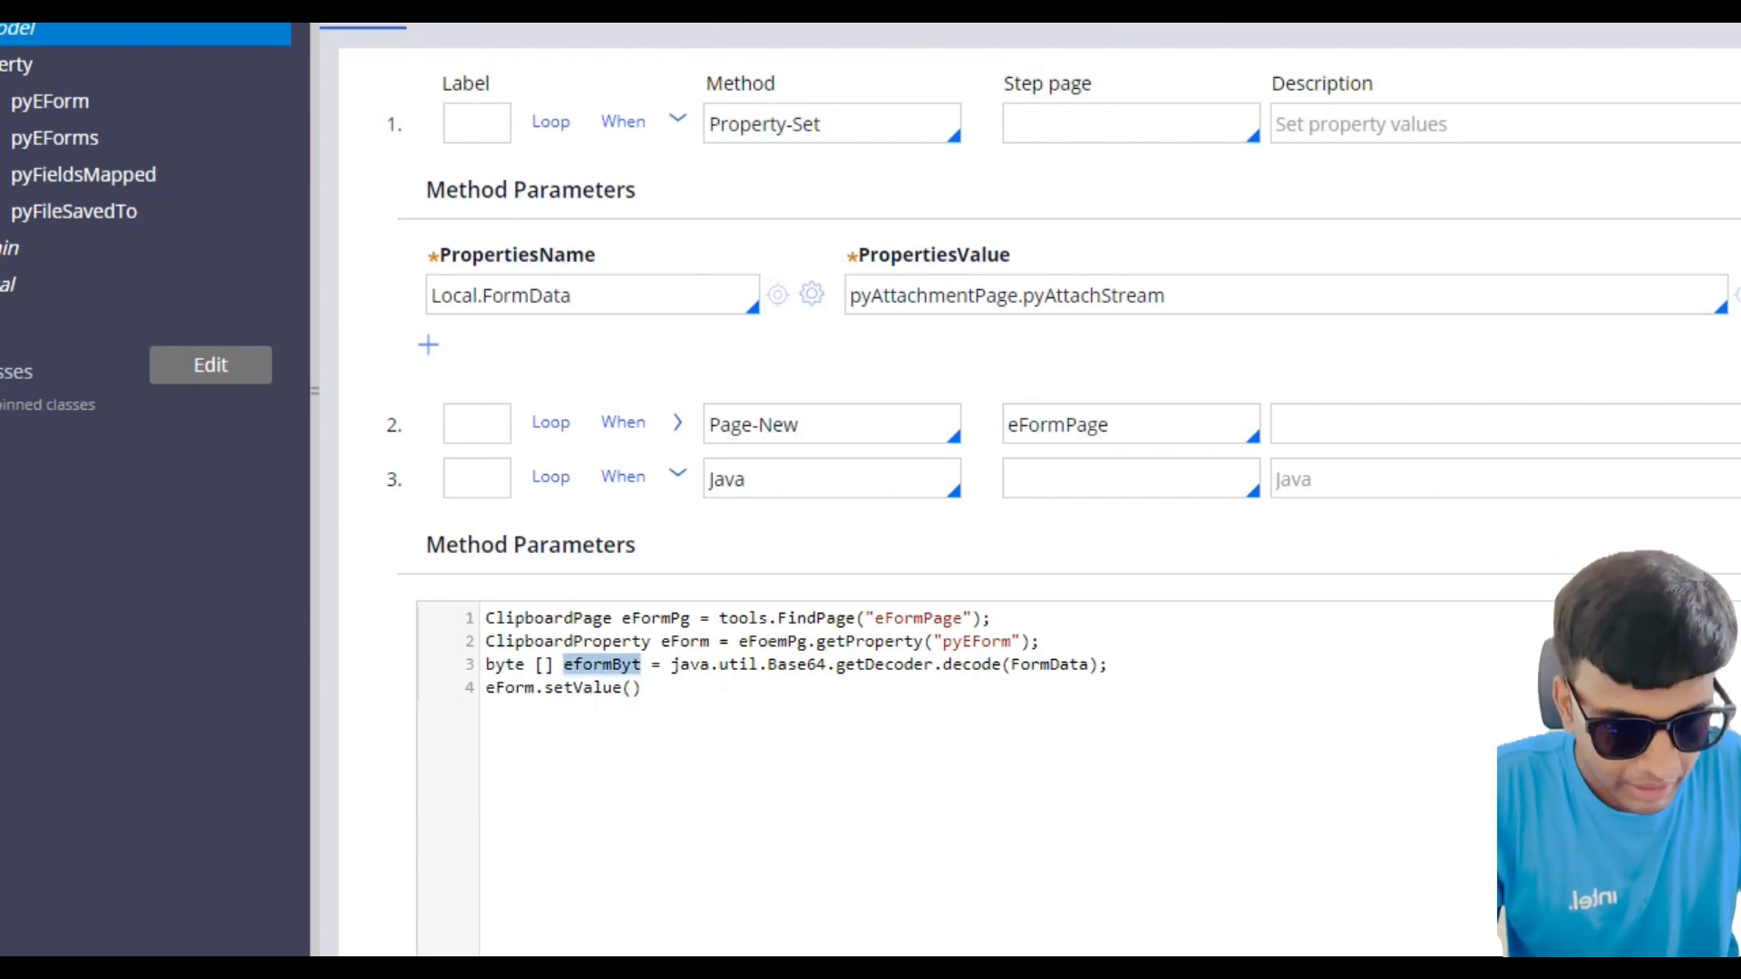
left_click(632, 688)
key("ctrl+v")
key("Right")
type(";")
key("ctrl+s")
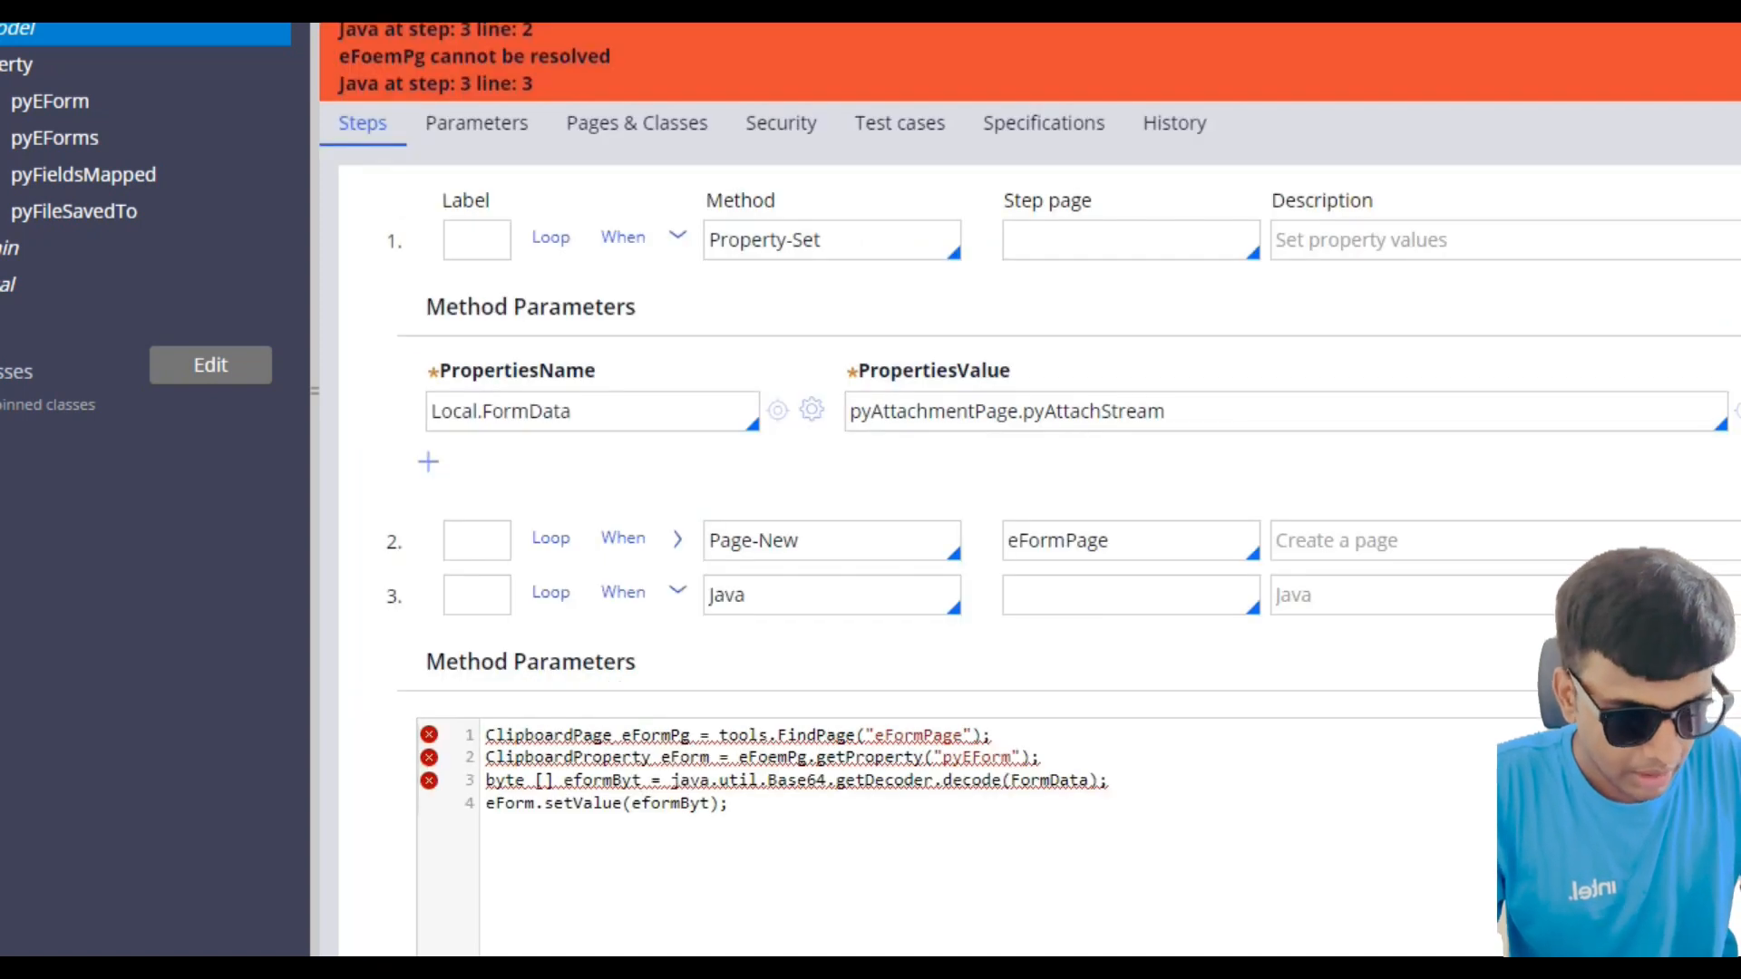
Step: Correct FindPage to findPage in the first Java line and save the activity again
scroll(635, 490, "down", 3)
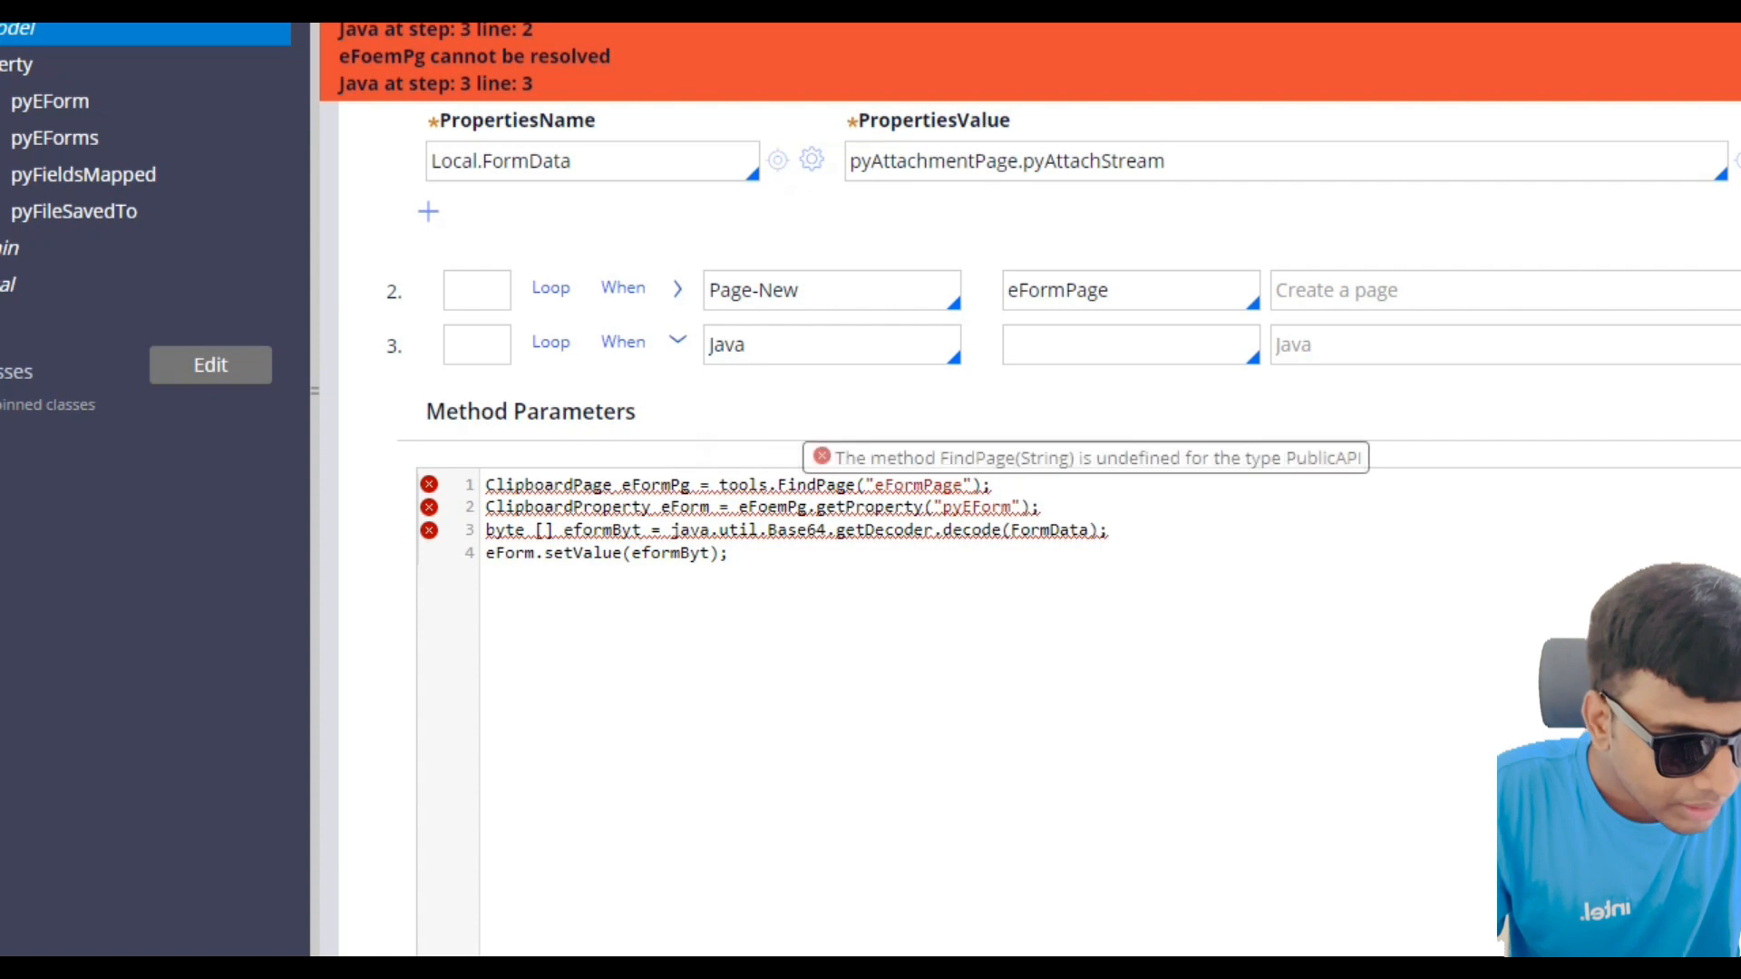
left_click(779, 482)
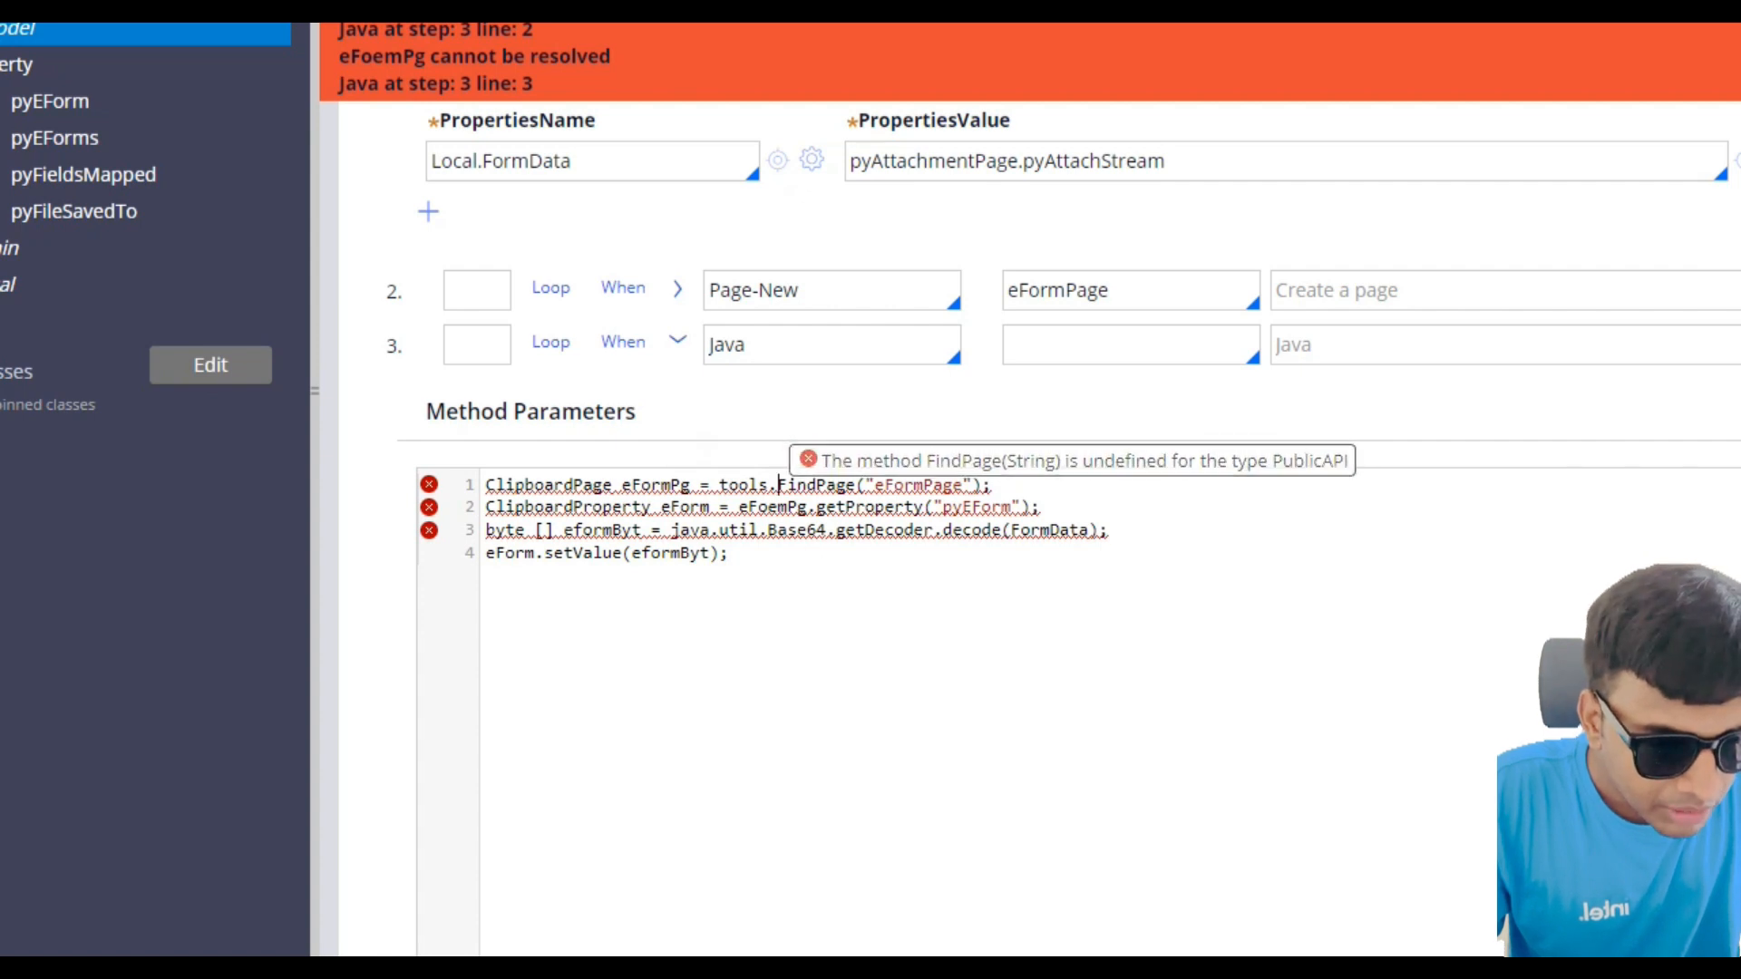
key("Right")
key("BackSpace")
type("f")
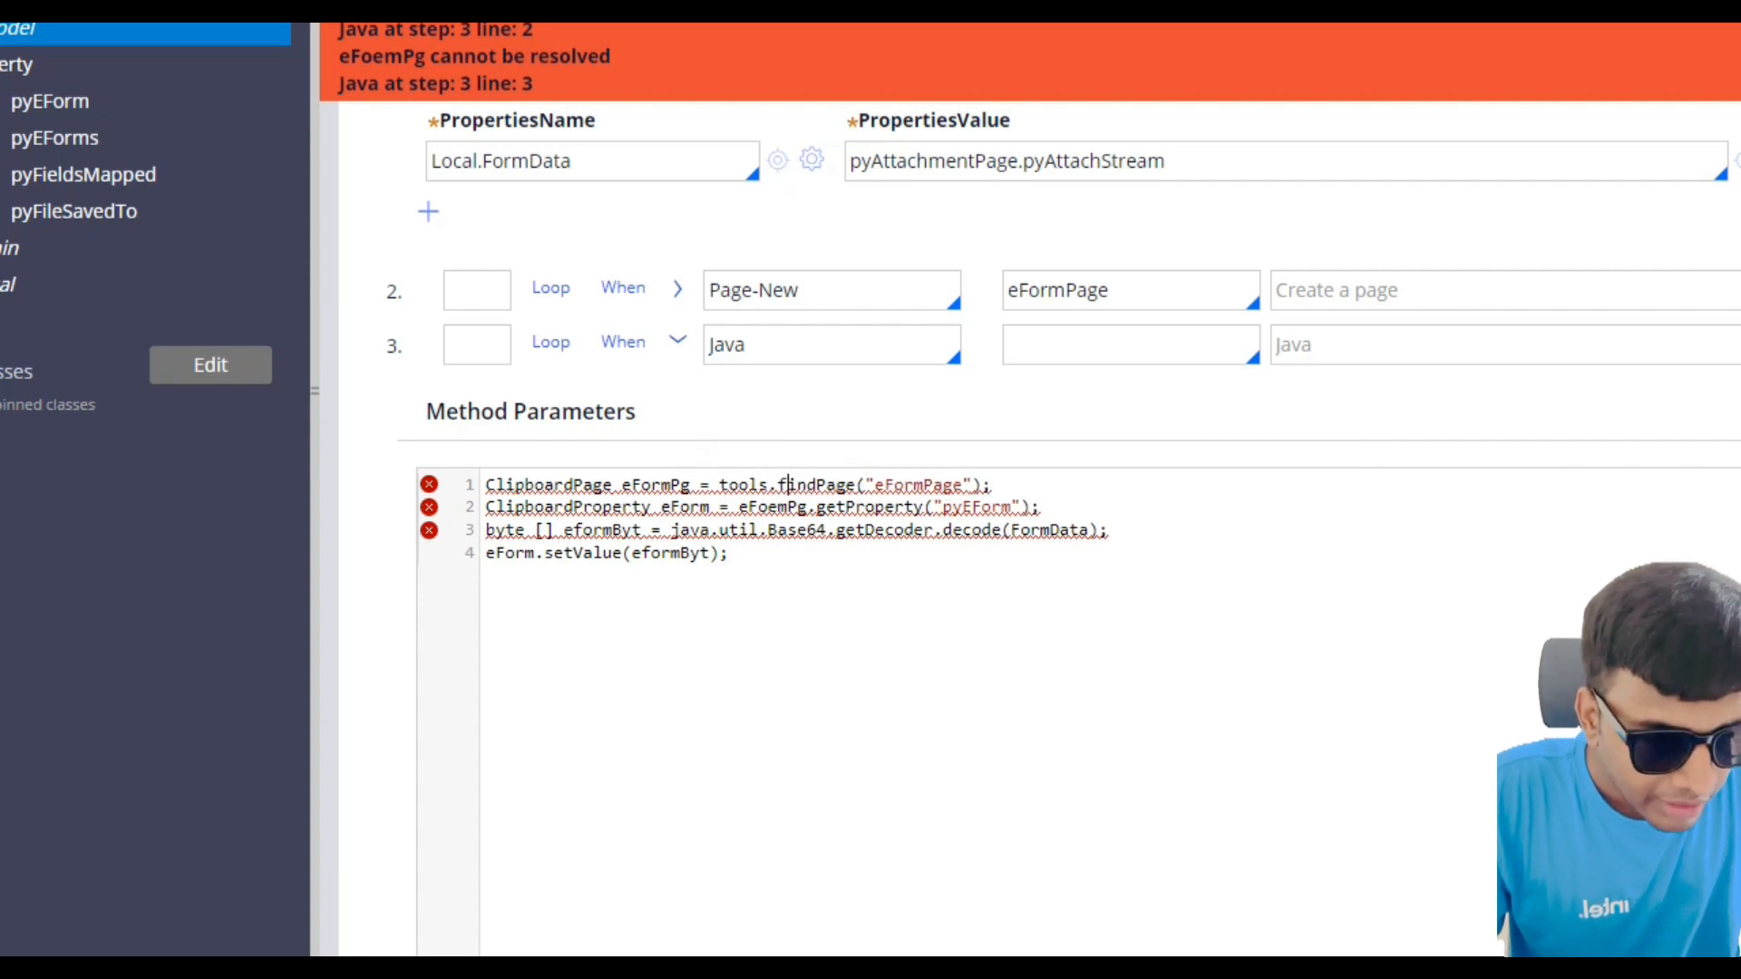
key("ctrl+s")
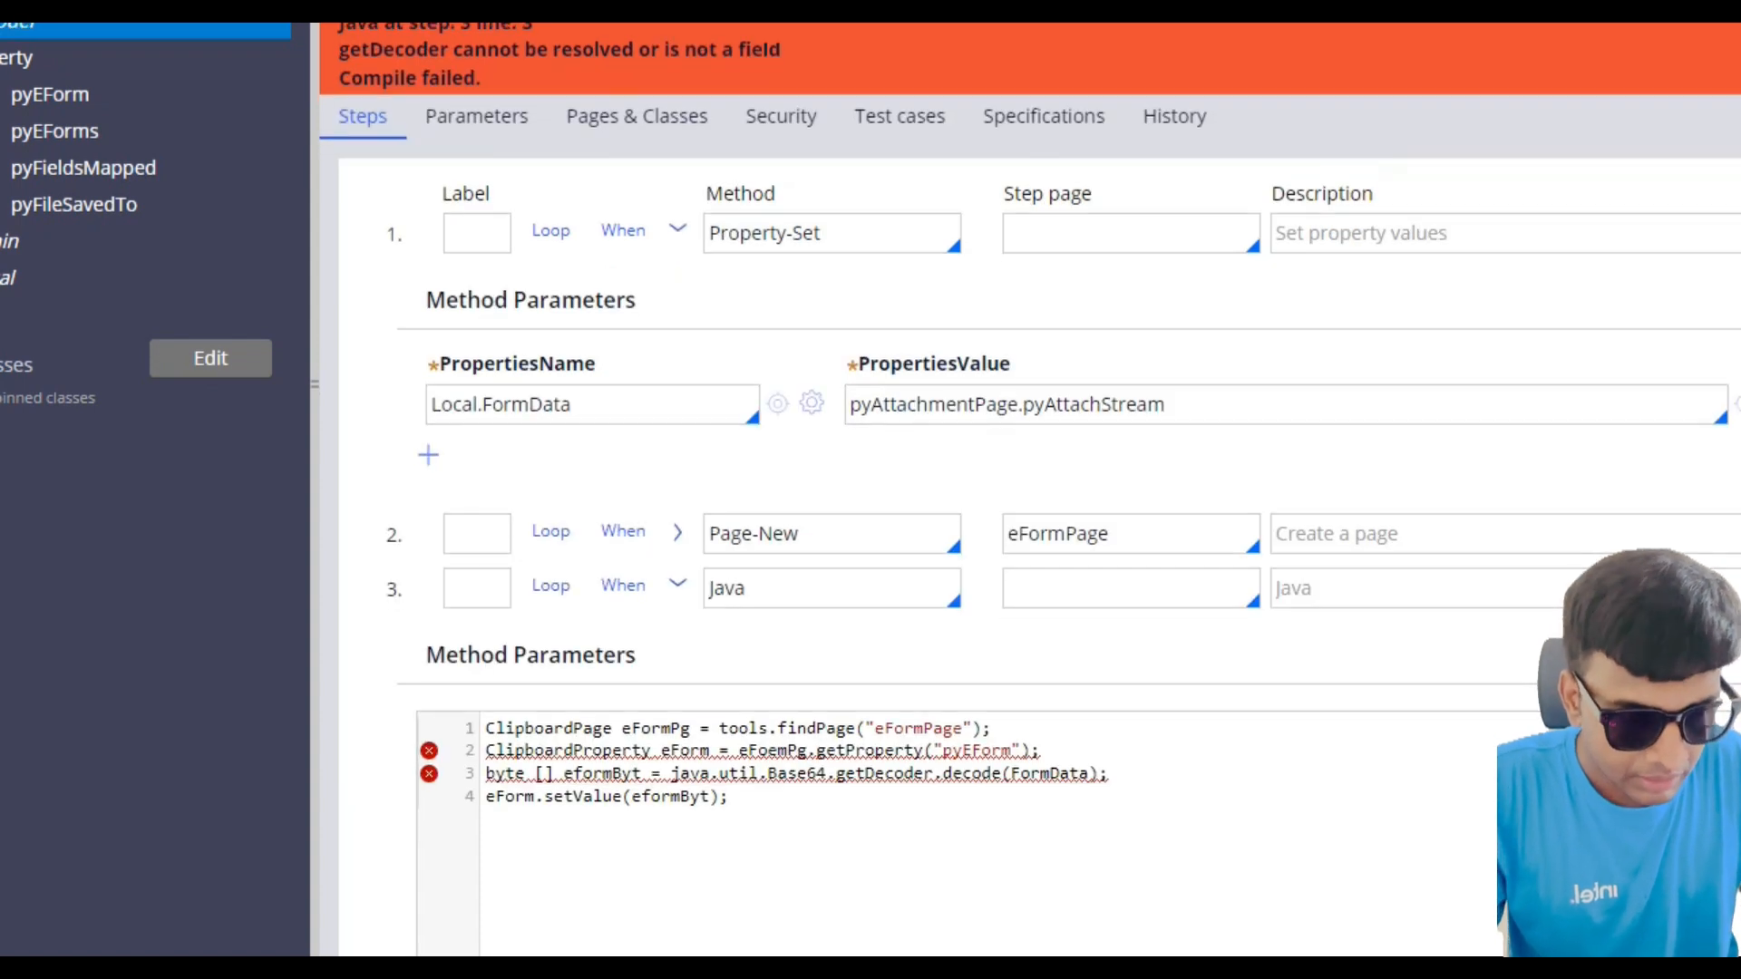
Step: Correct the misspelled eFoemPg to eFormPg in the second Java line and save the activity
scroll(780, 662, "down", 1)
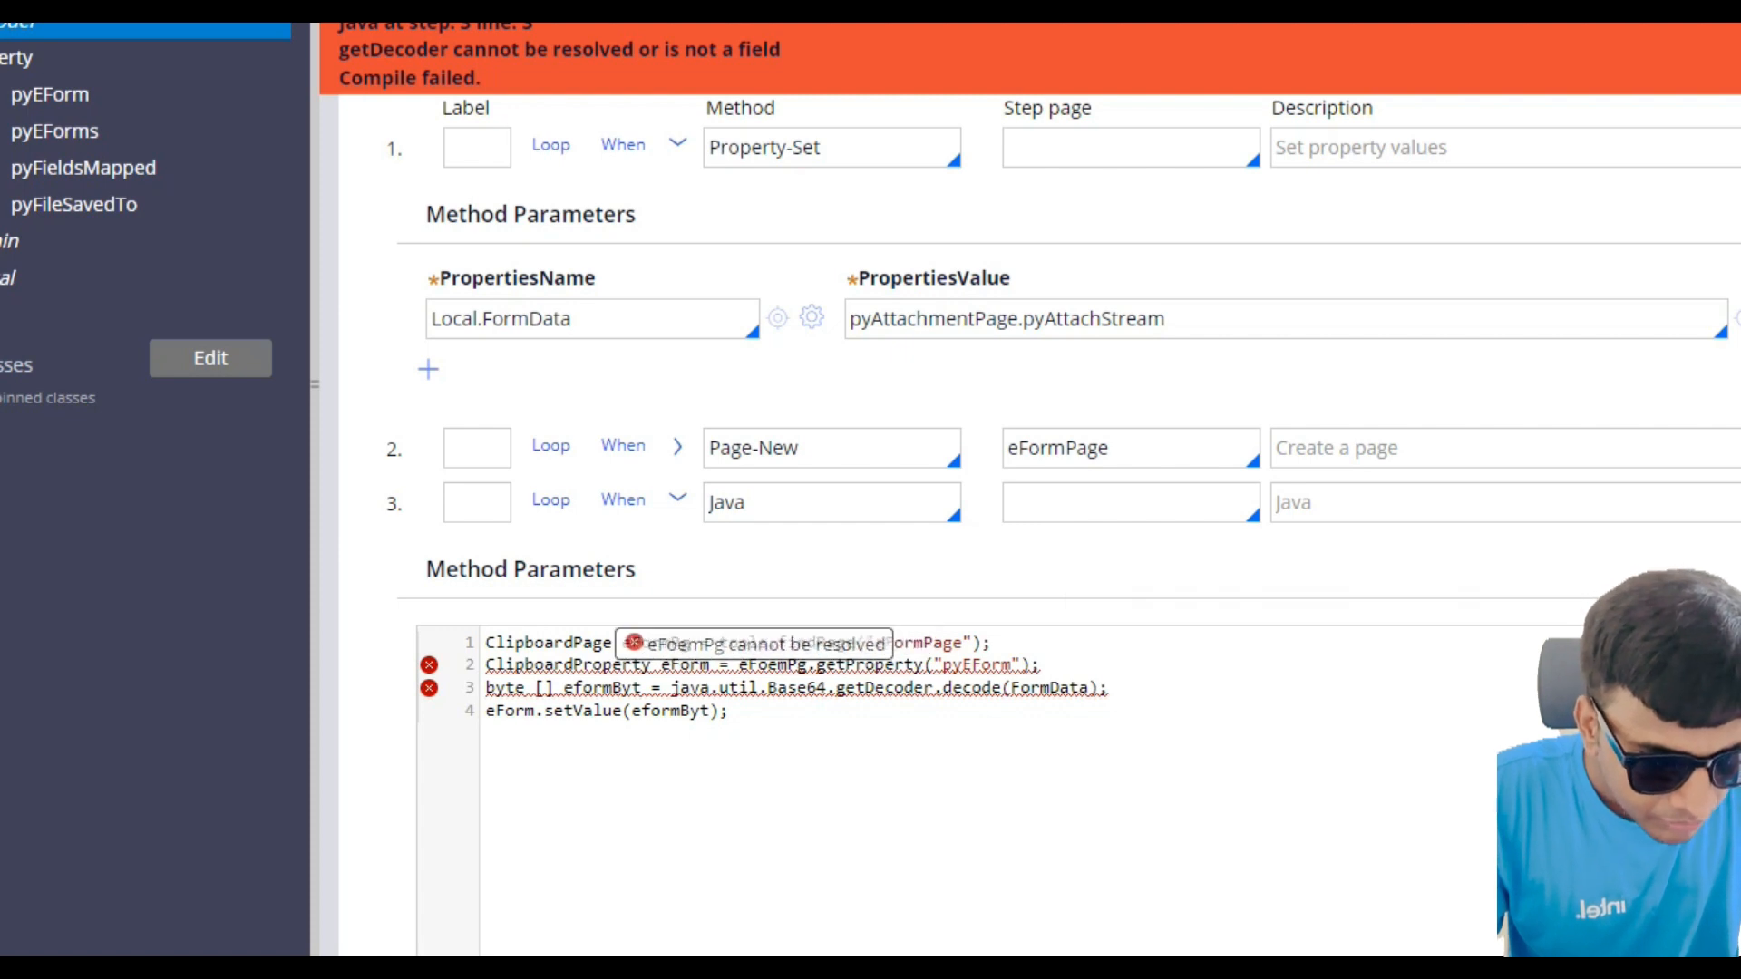
left_click(778, 664)
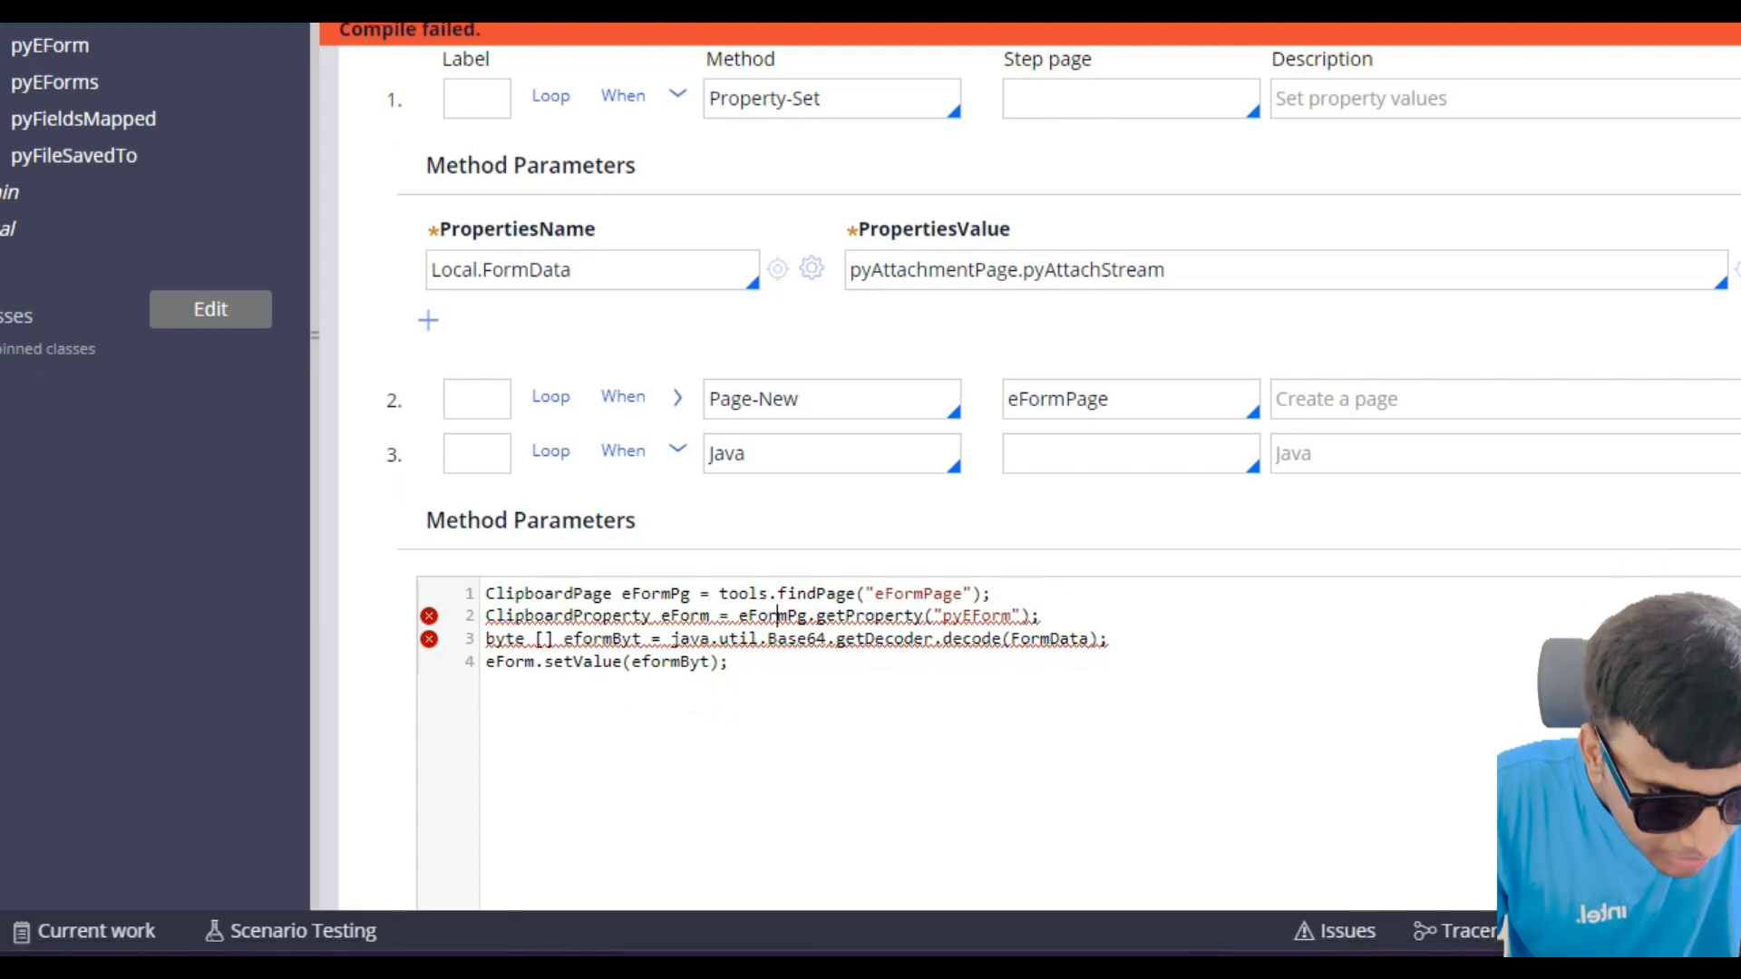
key("ctrl+s")
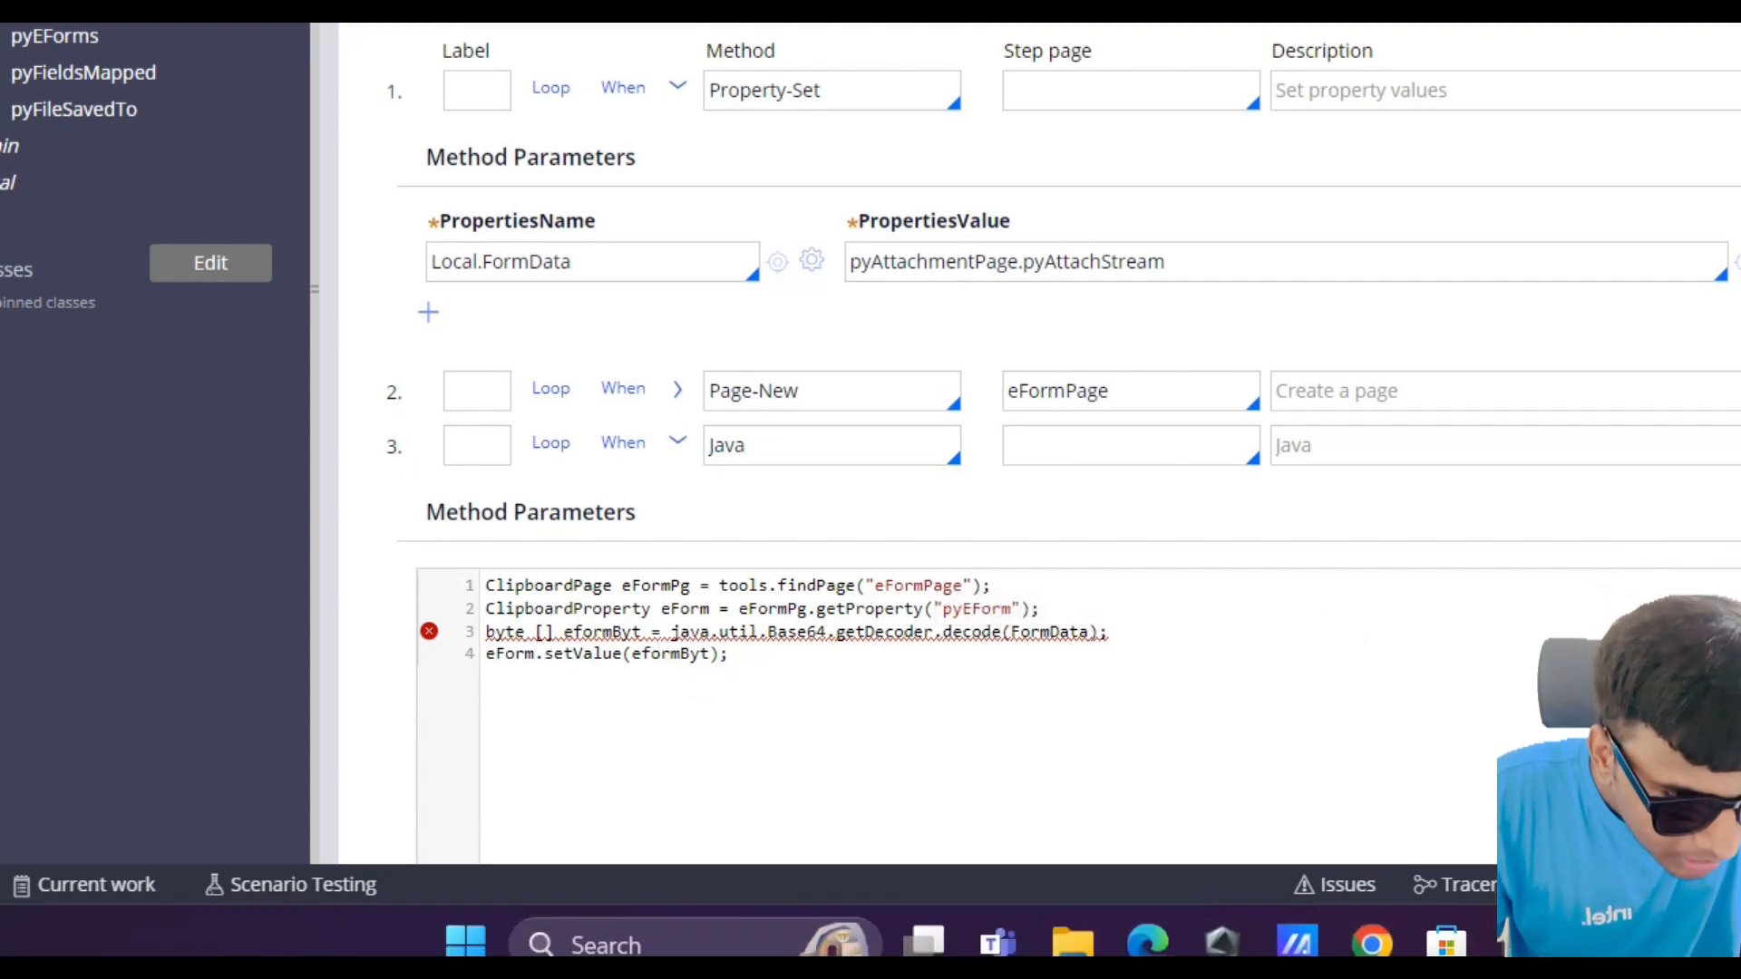
Step: Add the missing parentheses after getDecoder in the third Java line and save the activity
type("()")
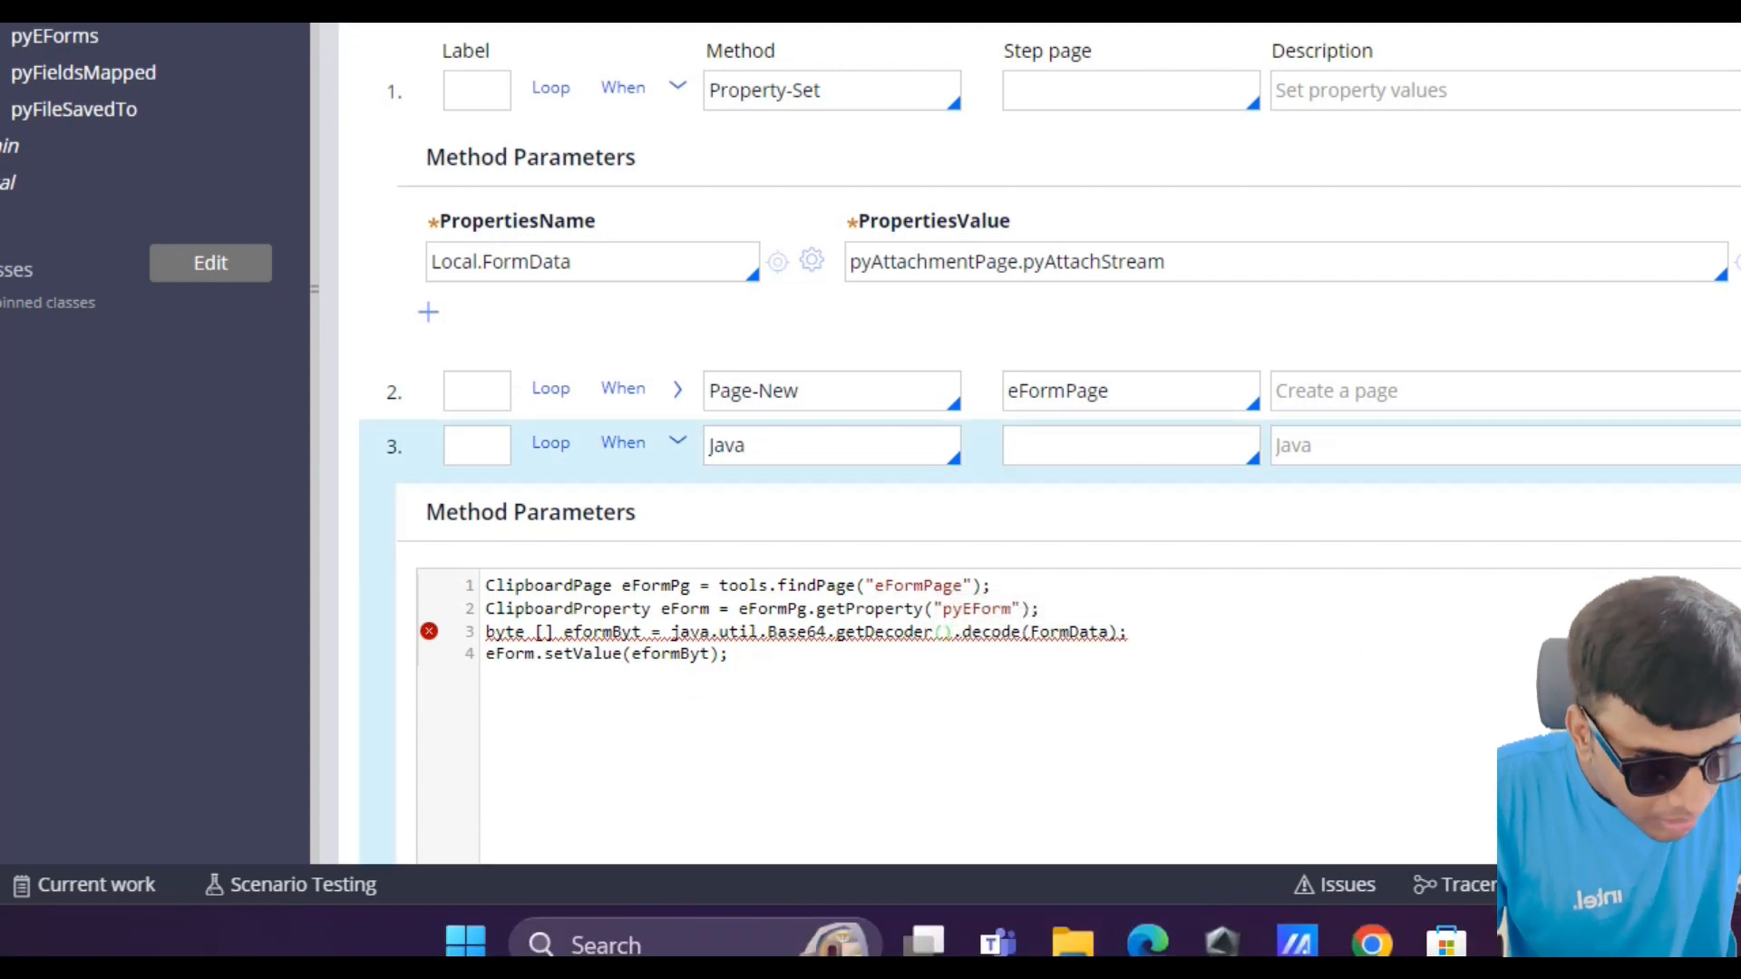
scroll(998, 680, "down", 1)
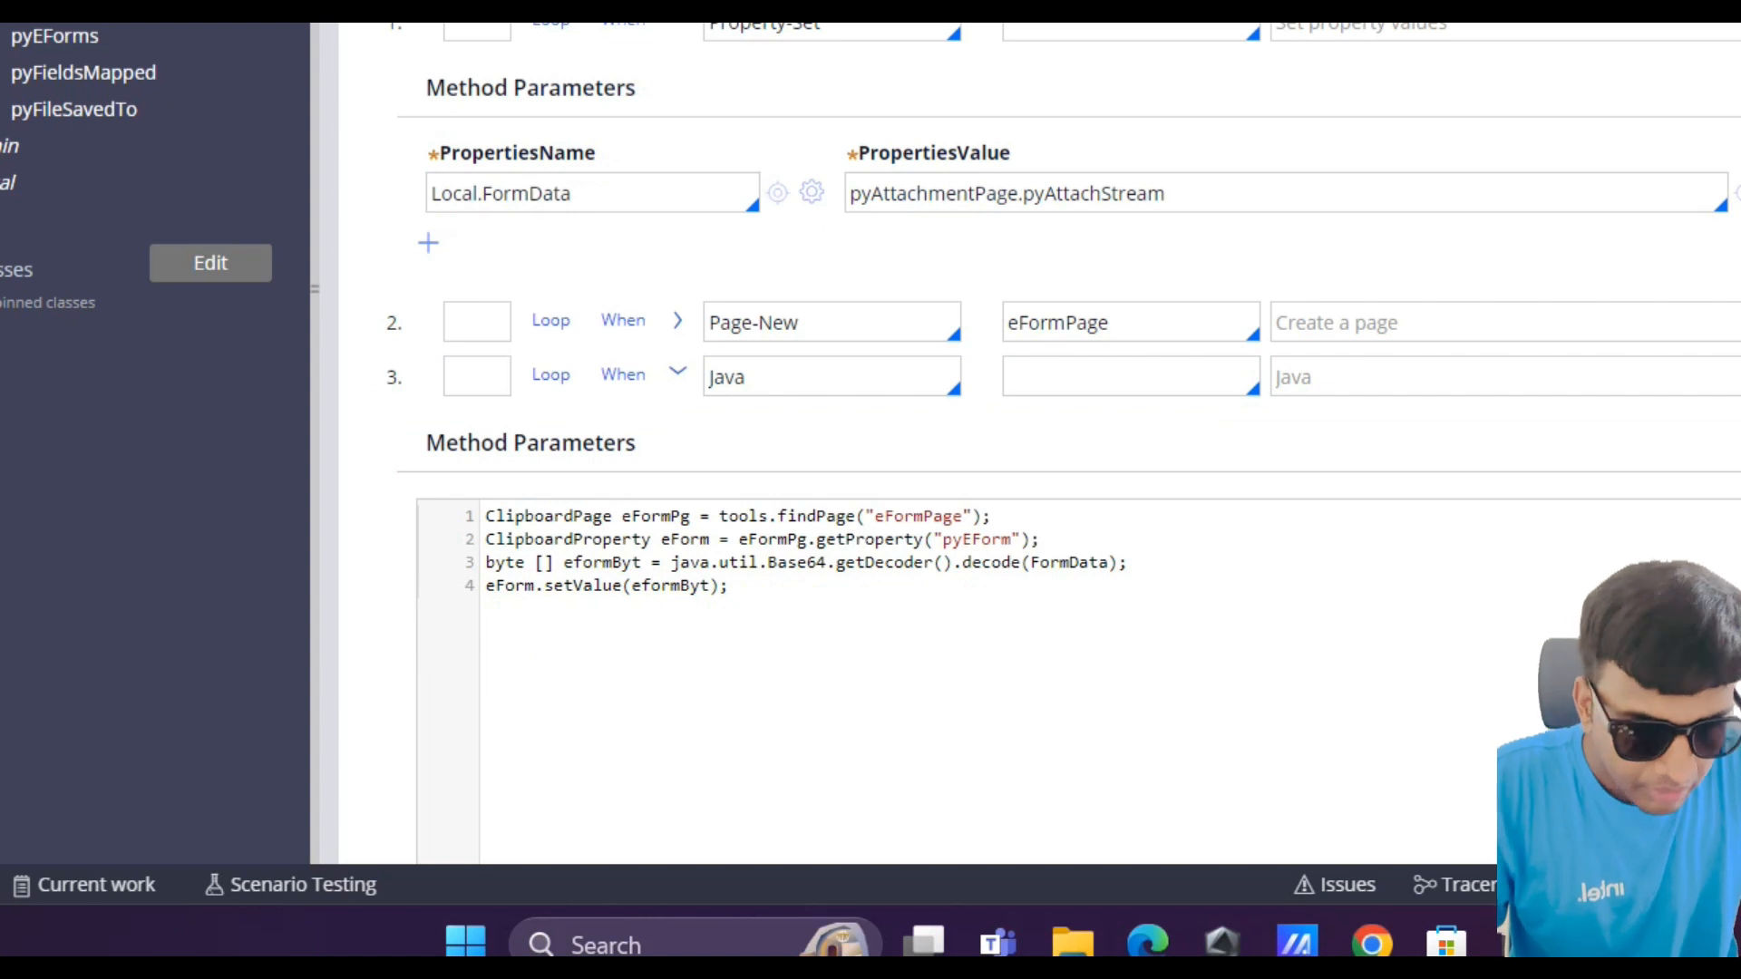
scroll(998, 544, "down", 3)
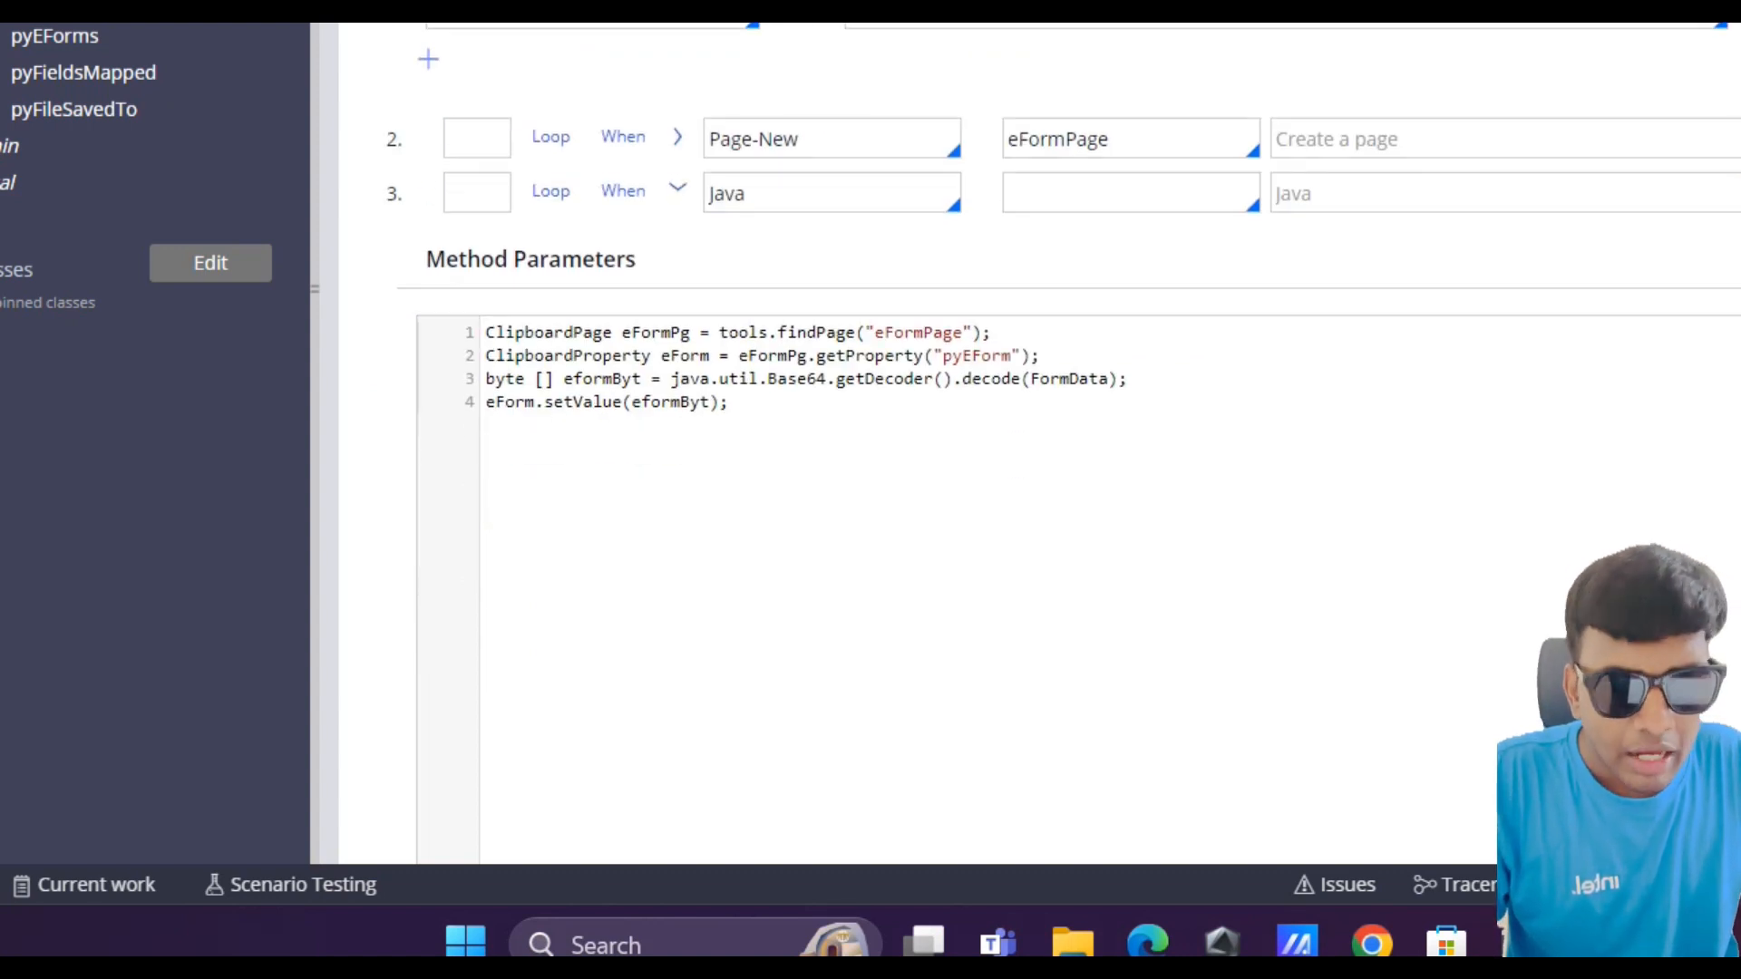
Step: Add a fourth activity step below the Java step with the method Call ExtractDataFromEForm
scroll(907, 499, "down", 2)
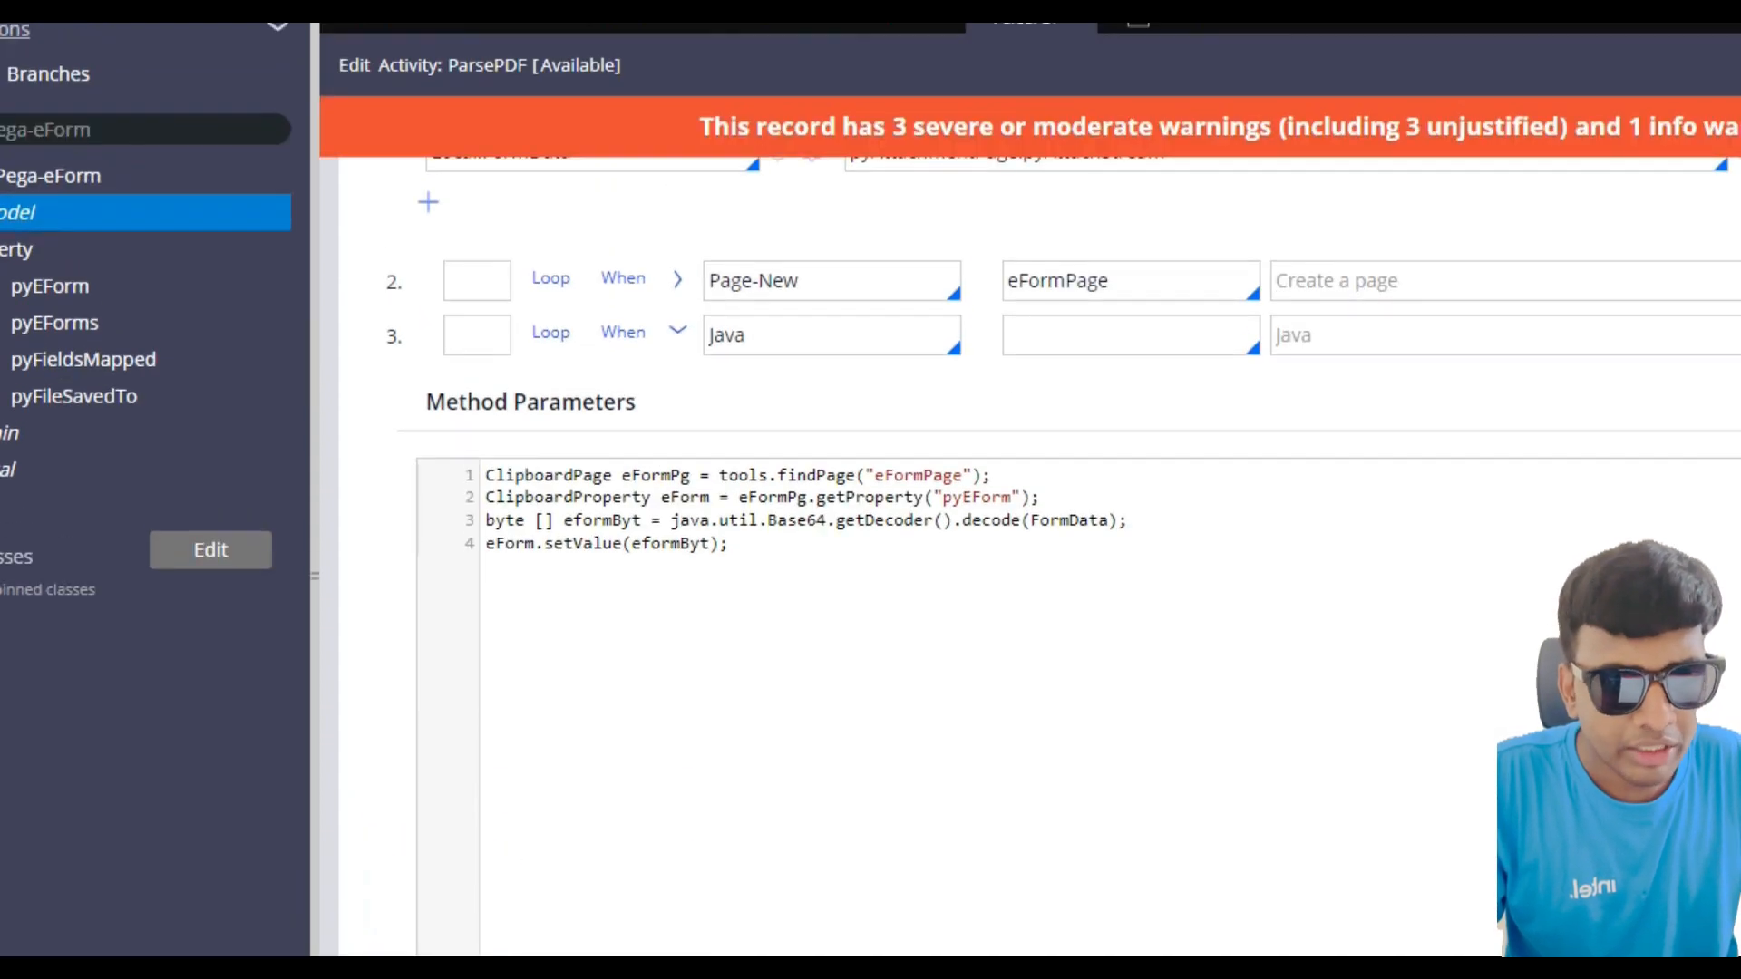
left_click(421, 777)
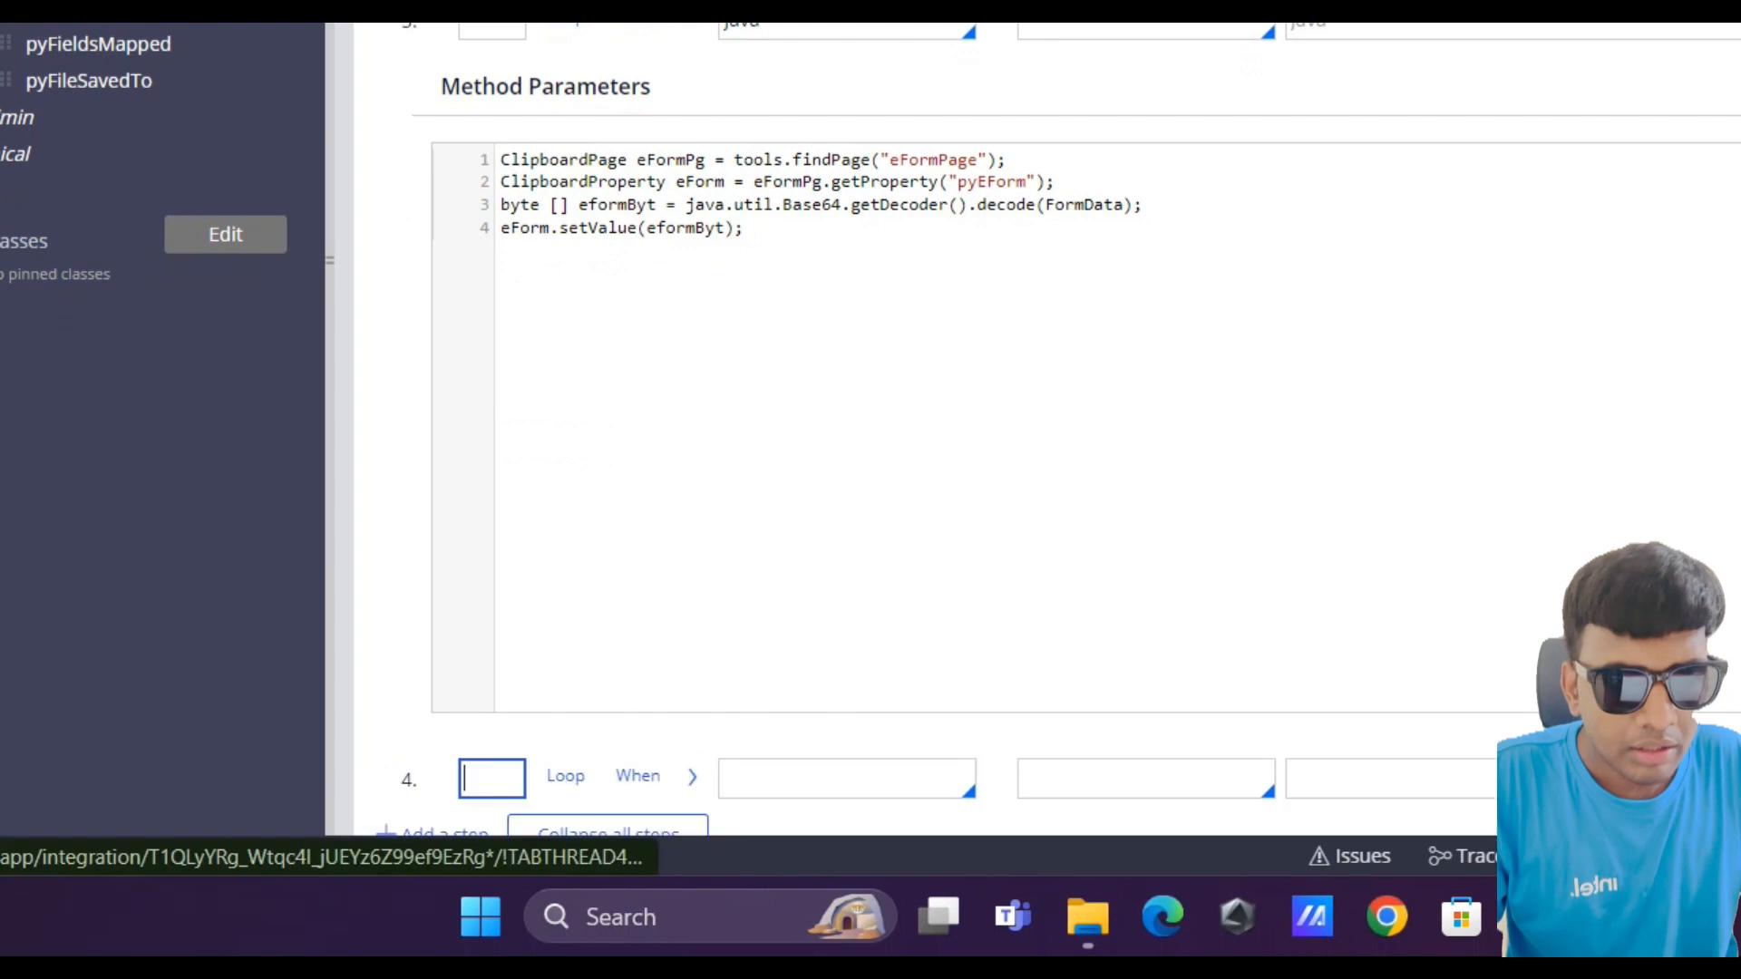
left_click(816, 779)
type("Call ")
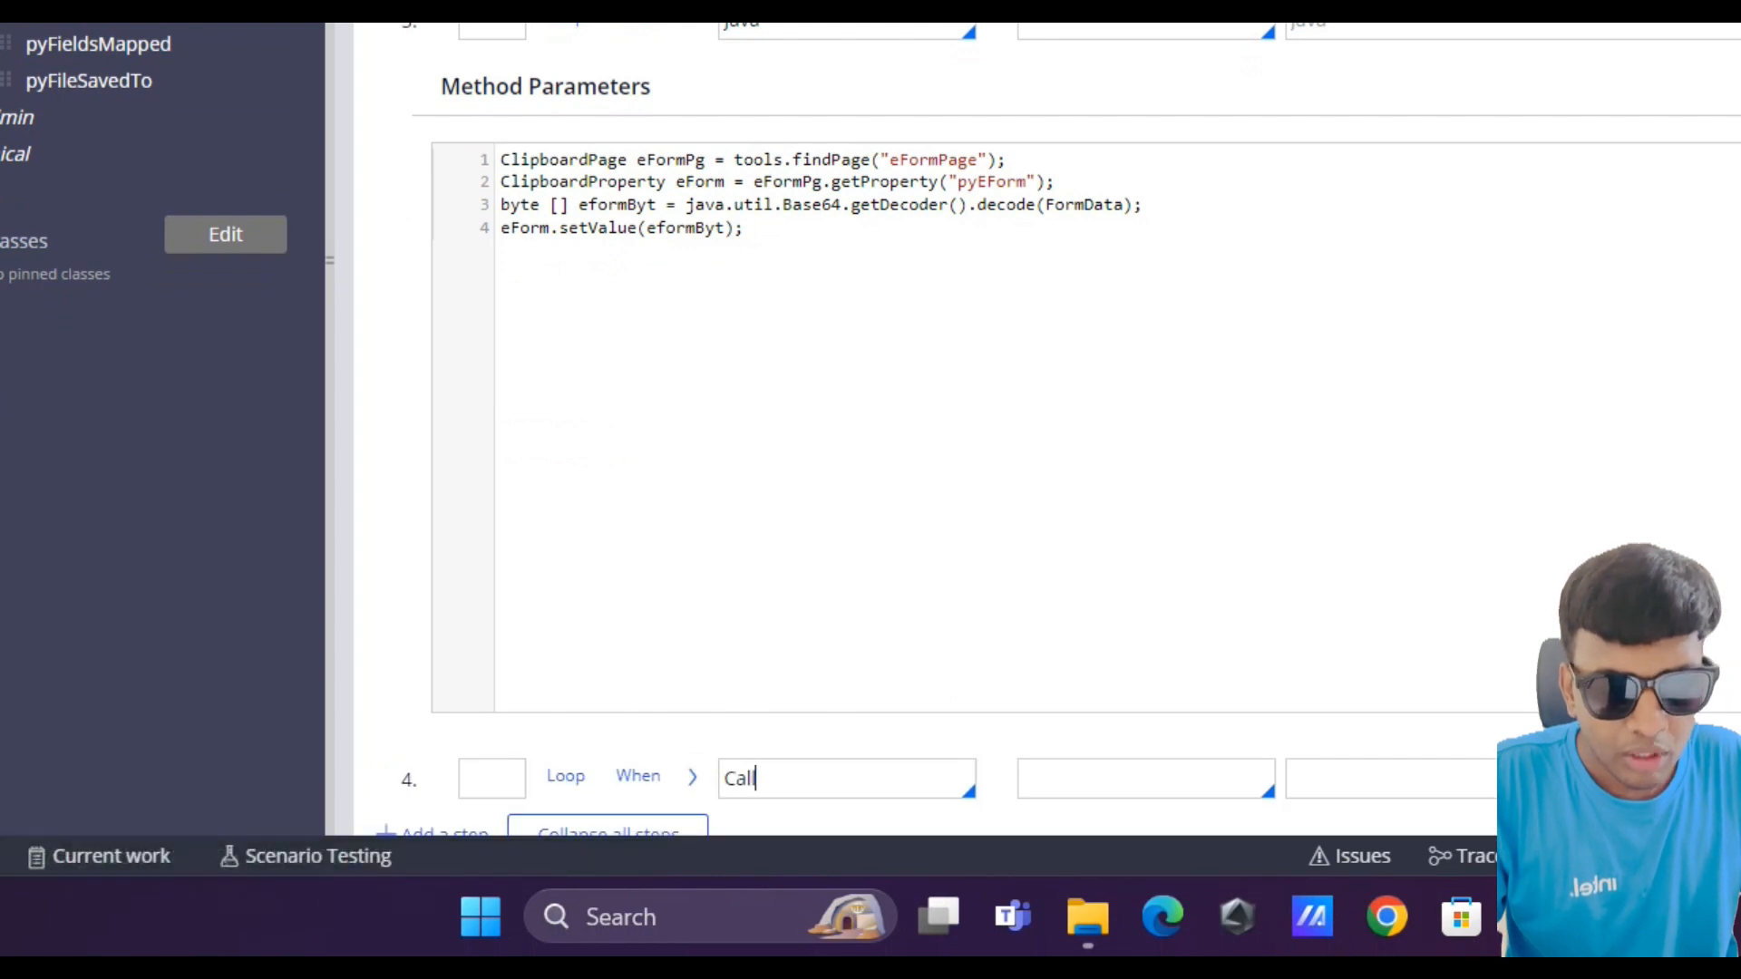
type("Extrac")
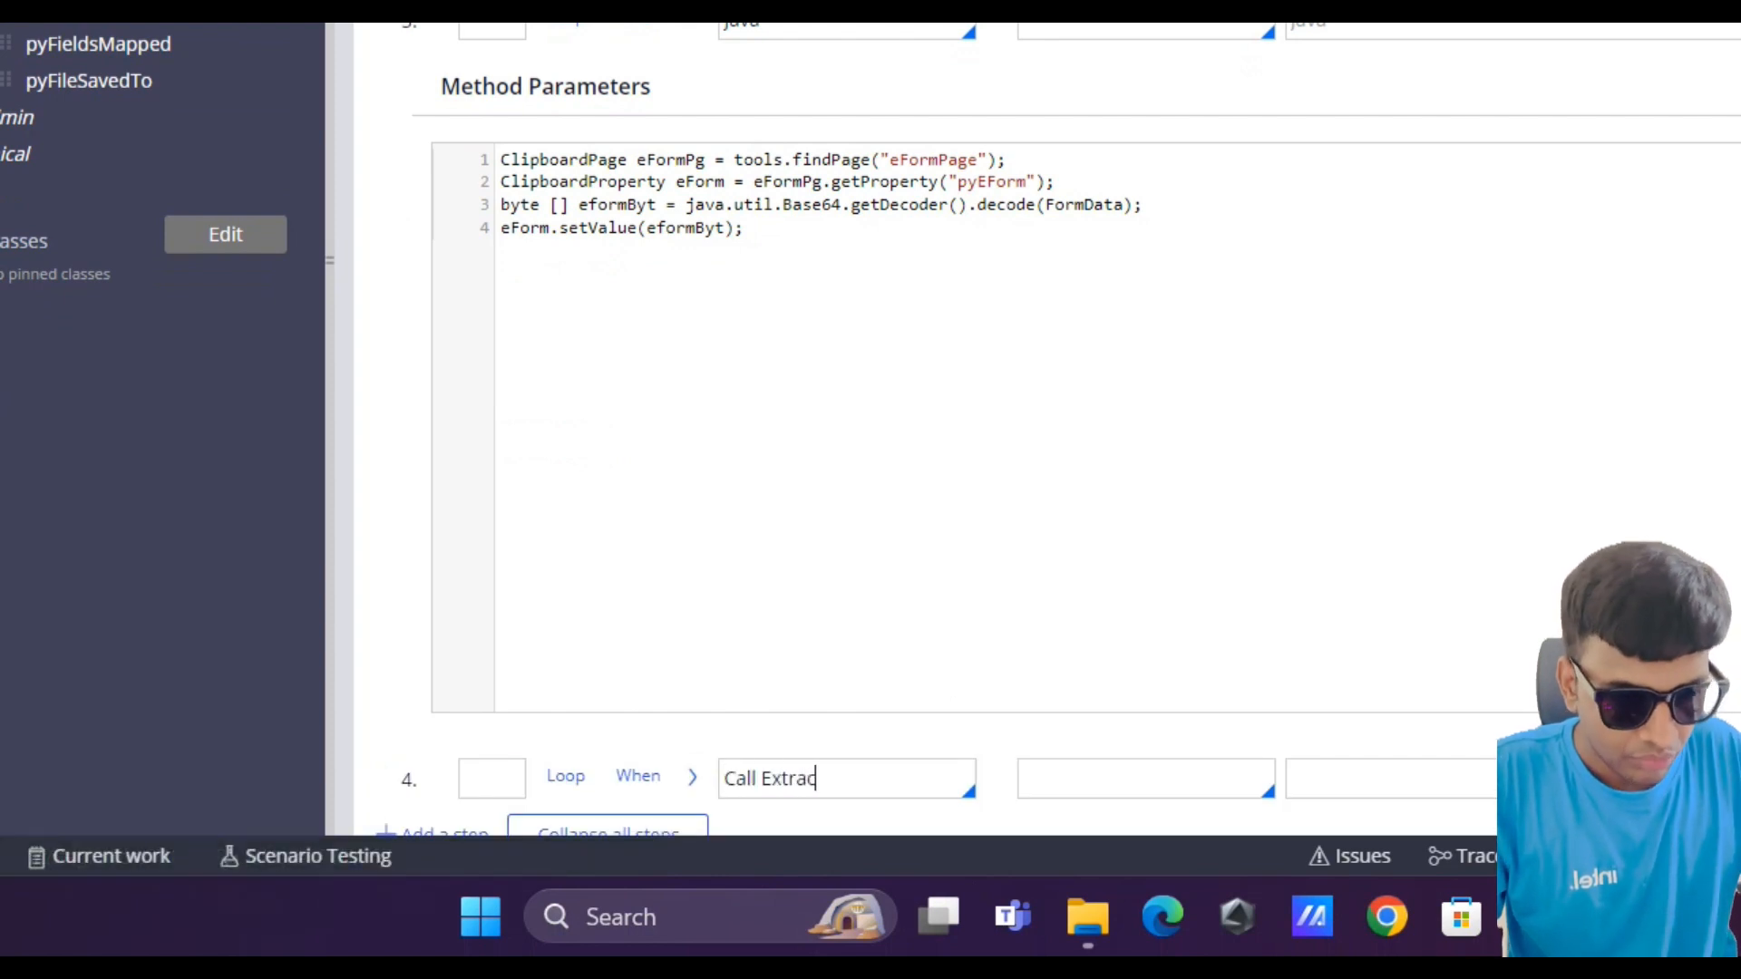
key("Down")
key("Down")
key("Return")
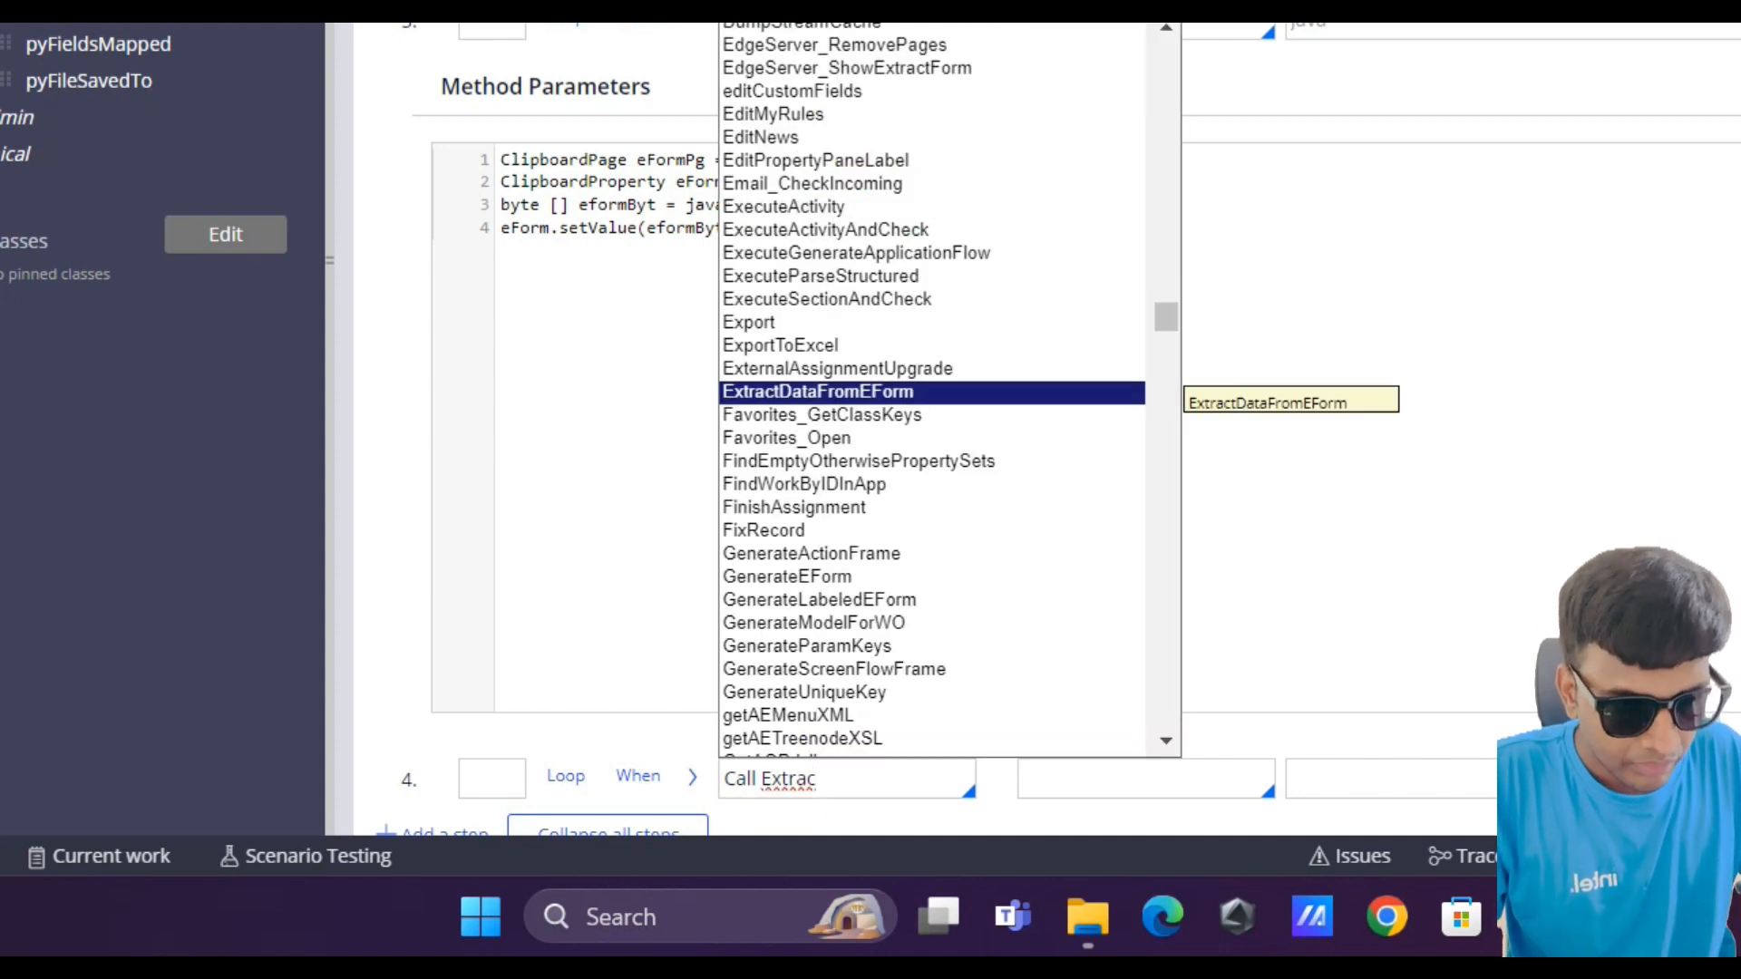
key("Return")
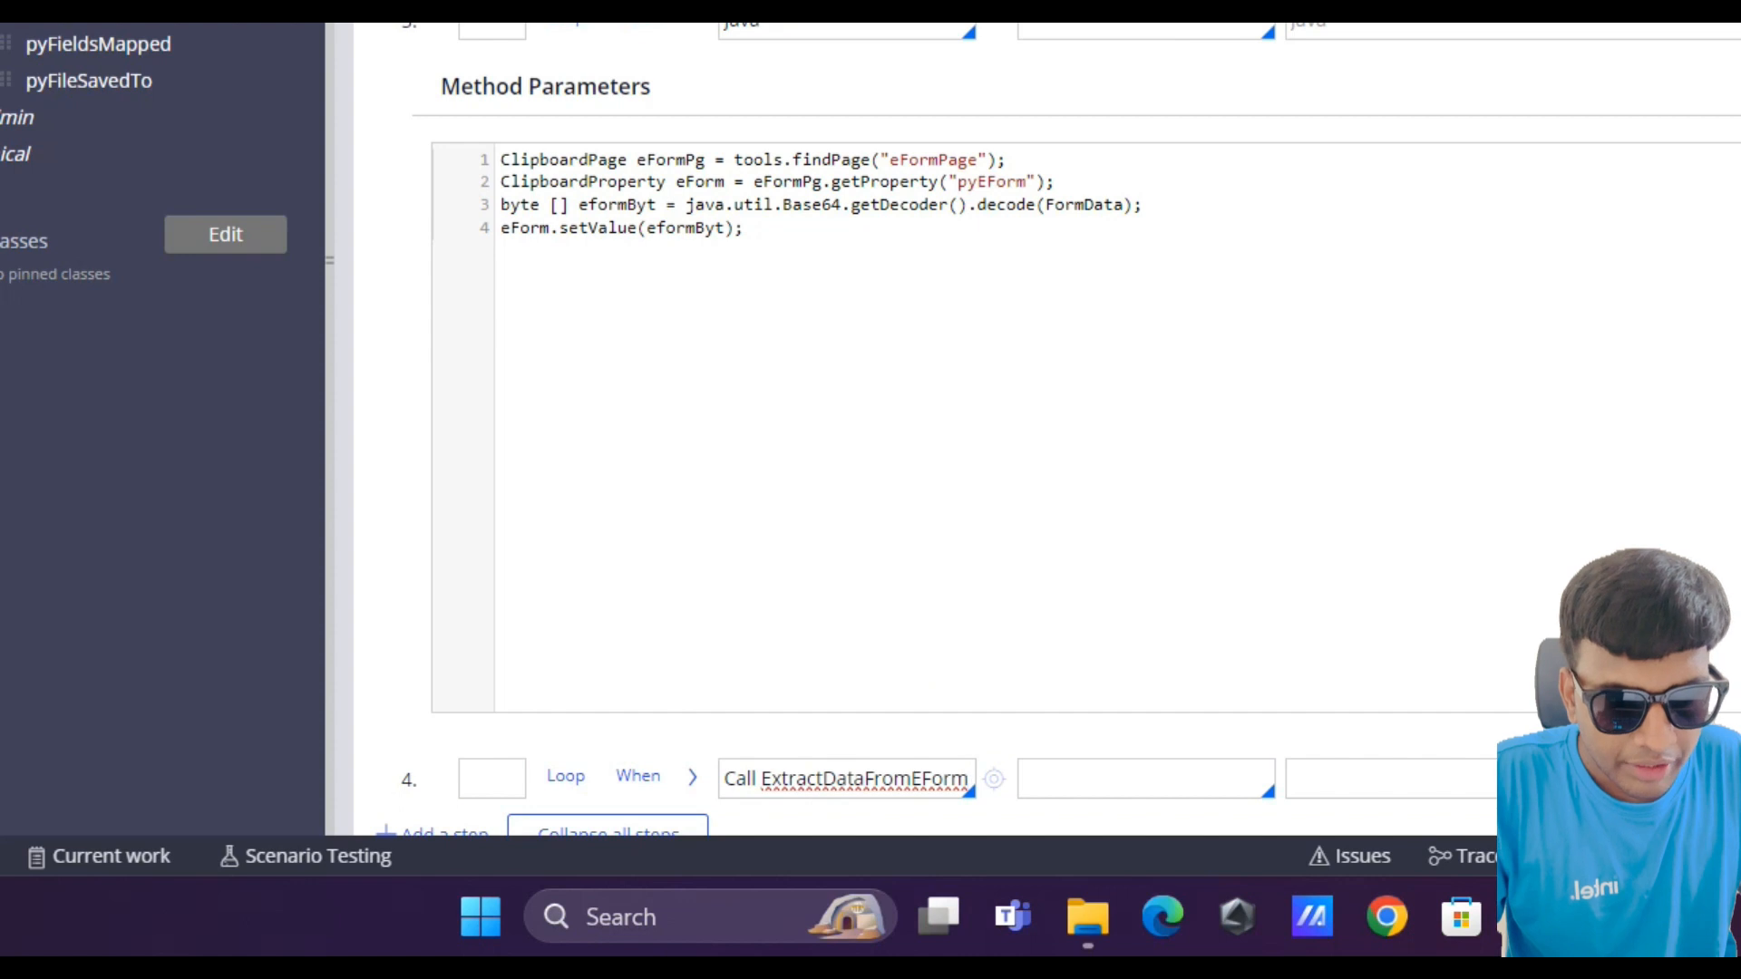
Step: Open the called ExtractDataFromEForm activity and examine its Java source and its parameter definitions
left_click(994, 779)
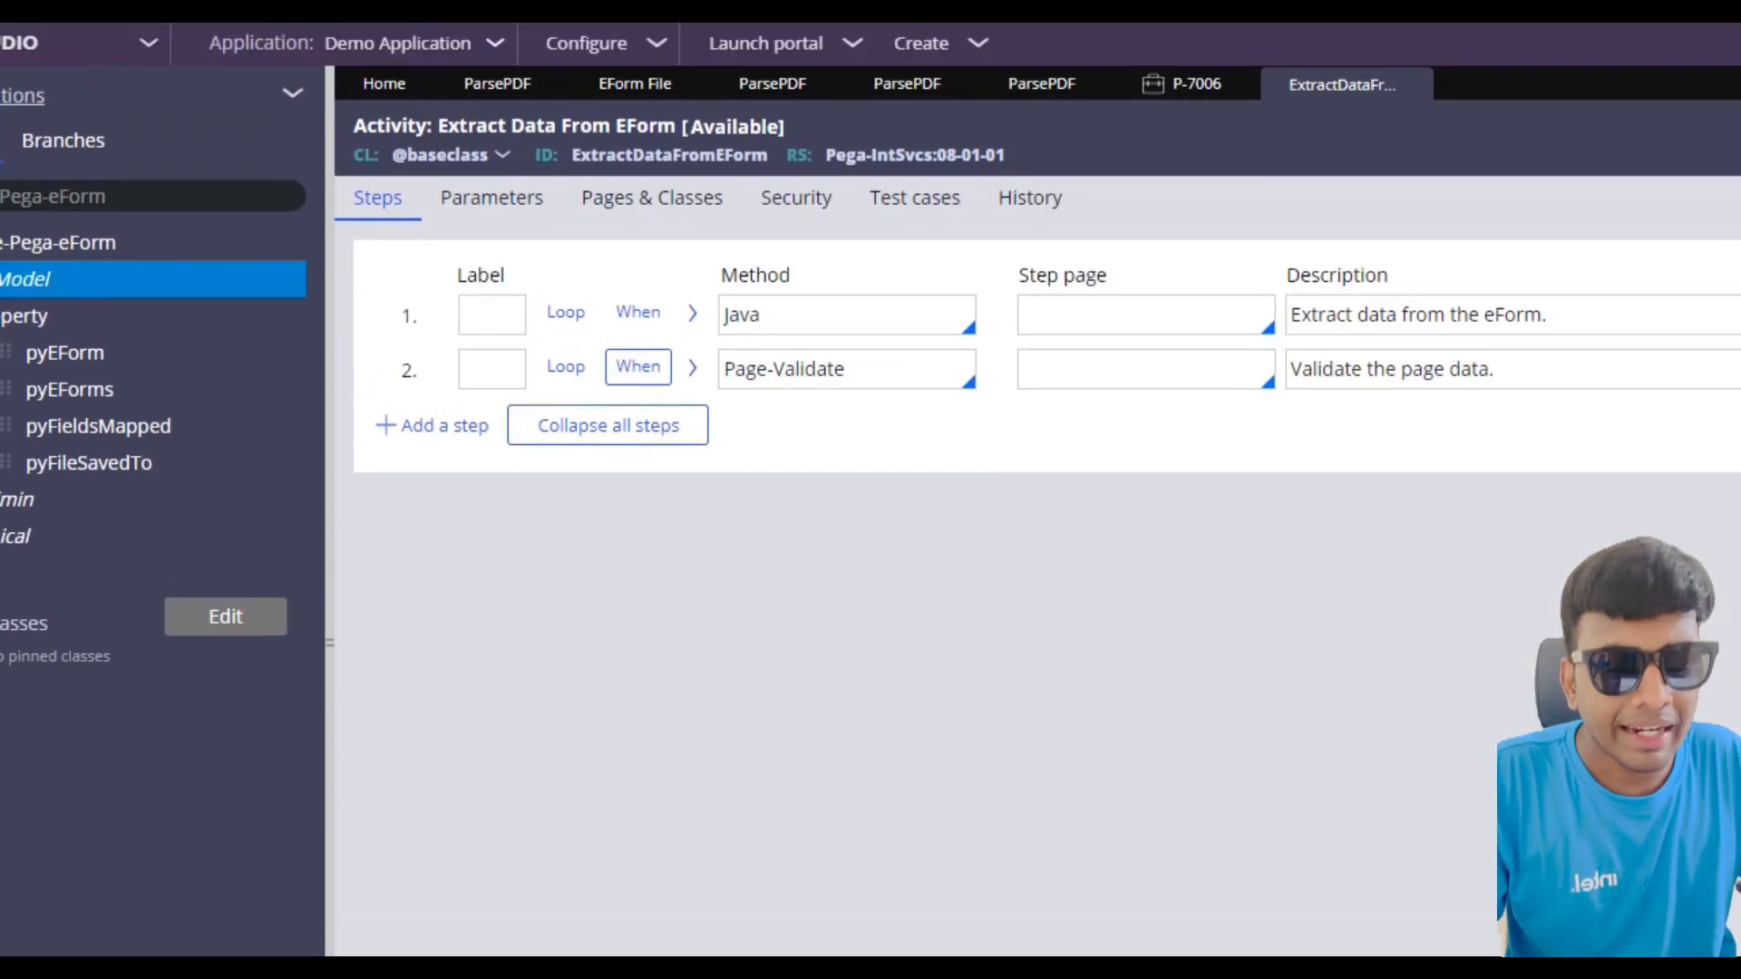
left_click(692, 312)
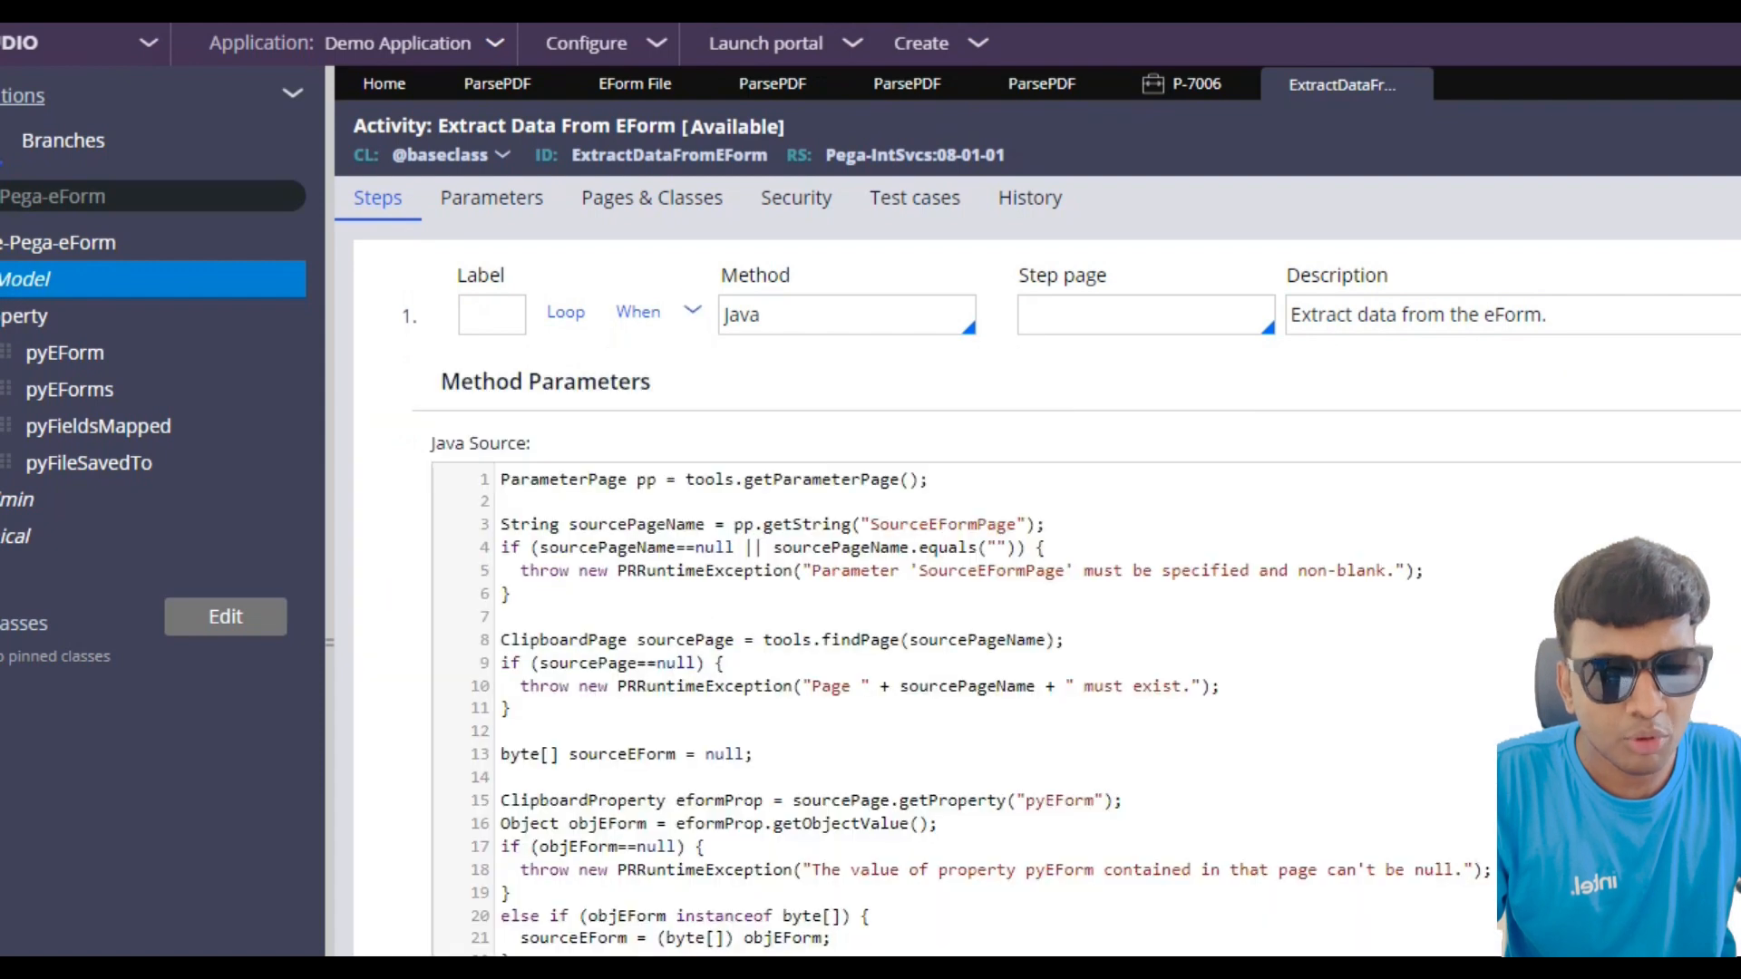
scroll(962, 707, "down", 5)
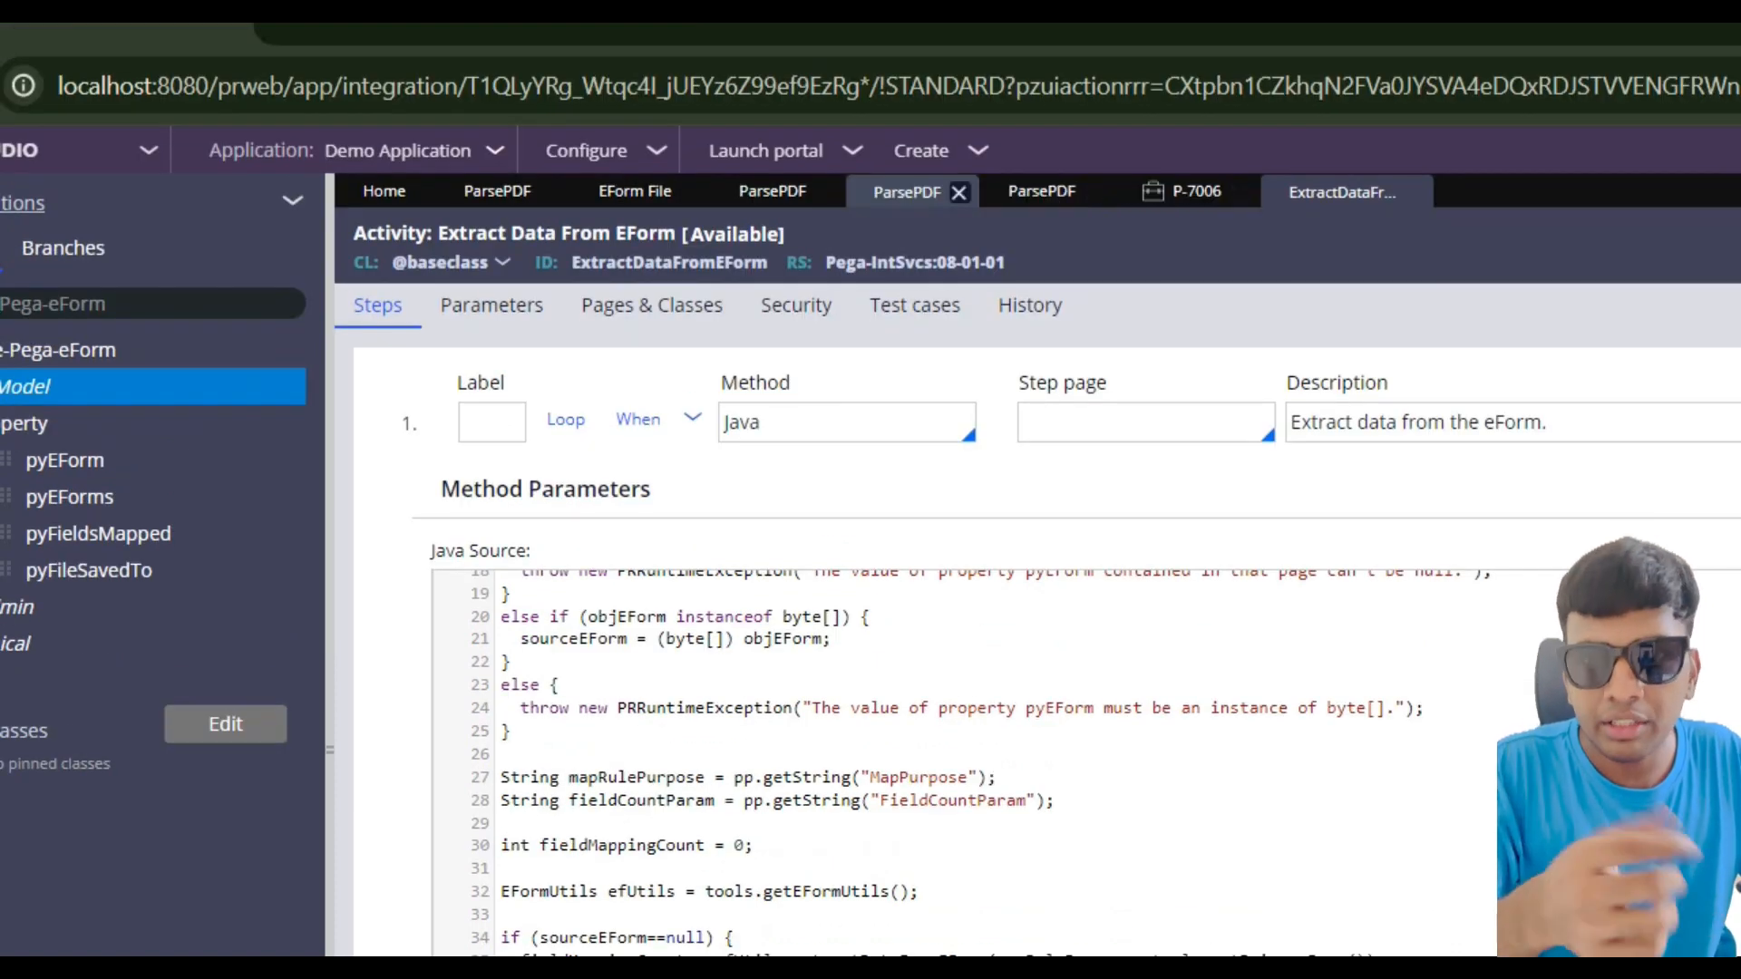
left_click(907, 191)
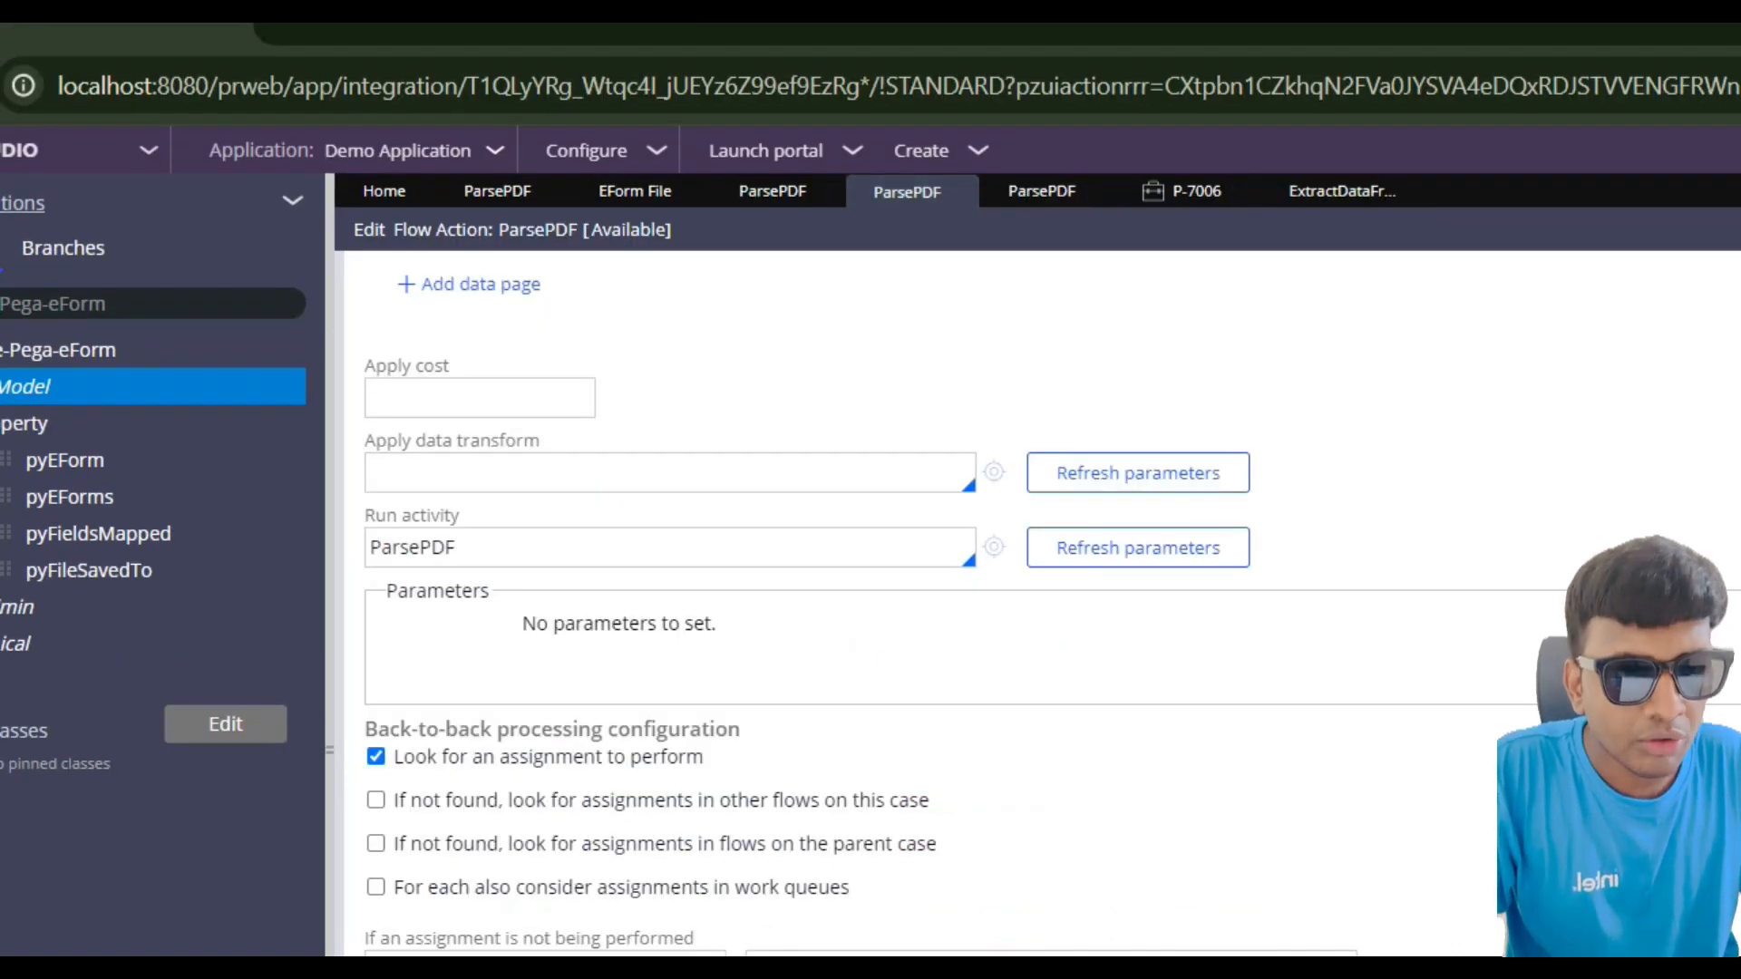
left_click(1042, 192)
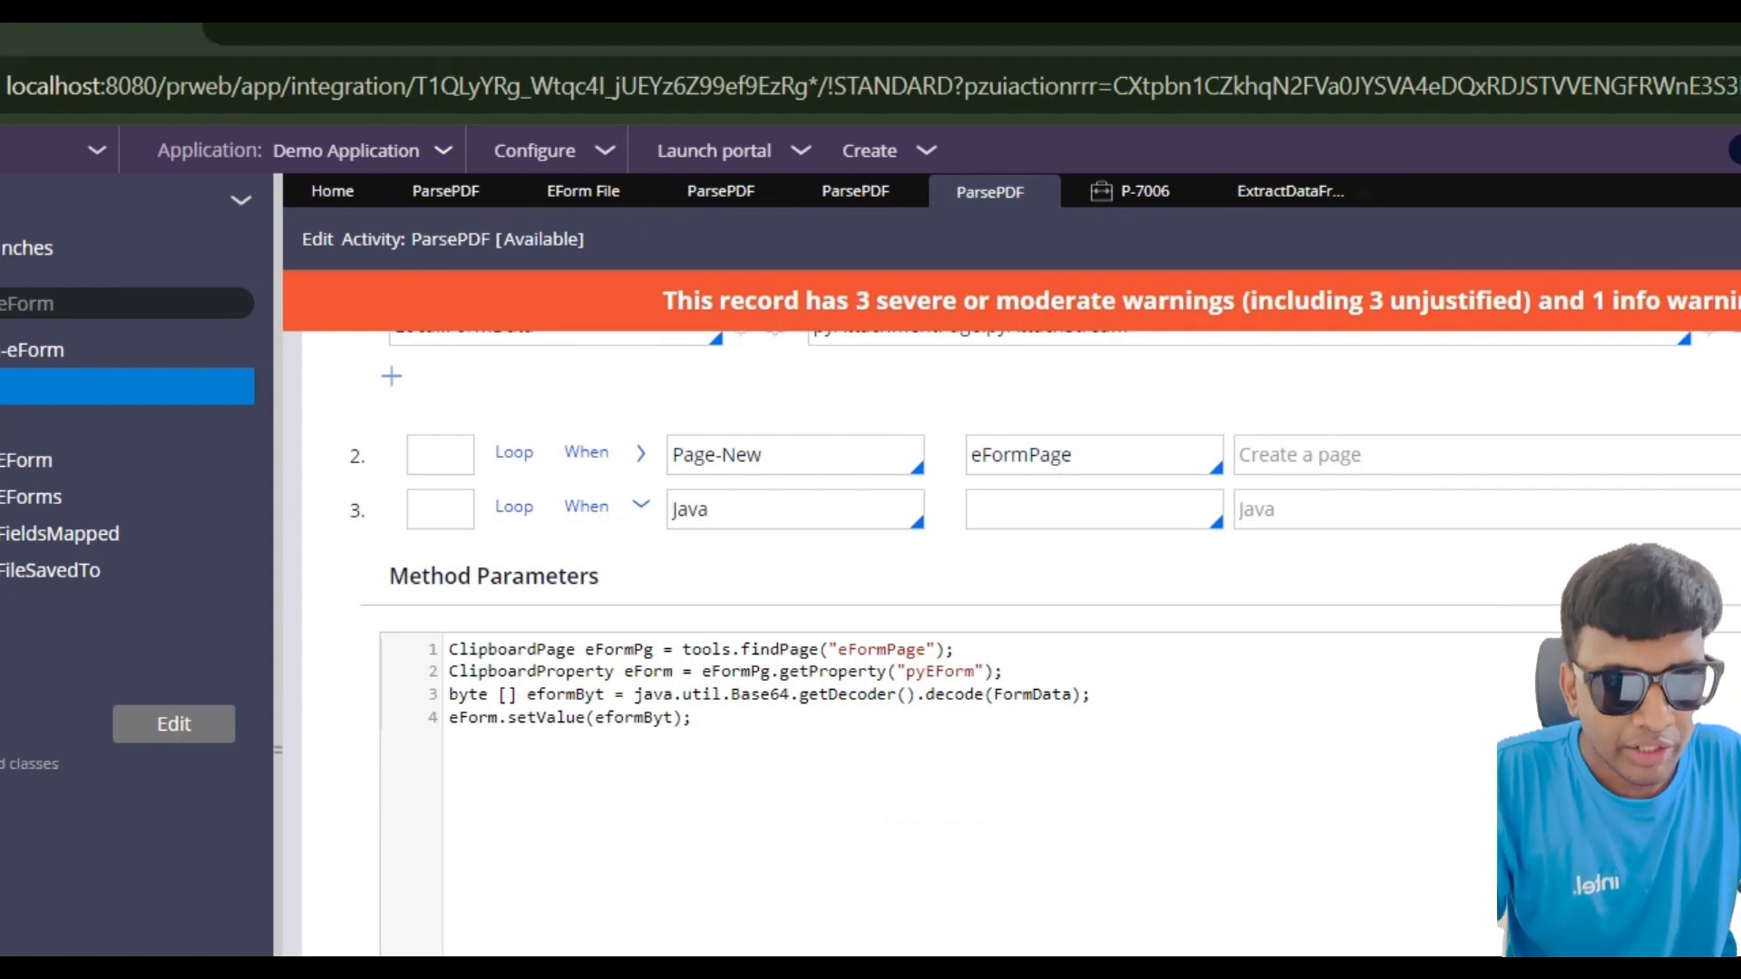
left_click(1269, 192)
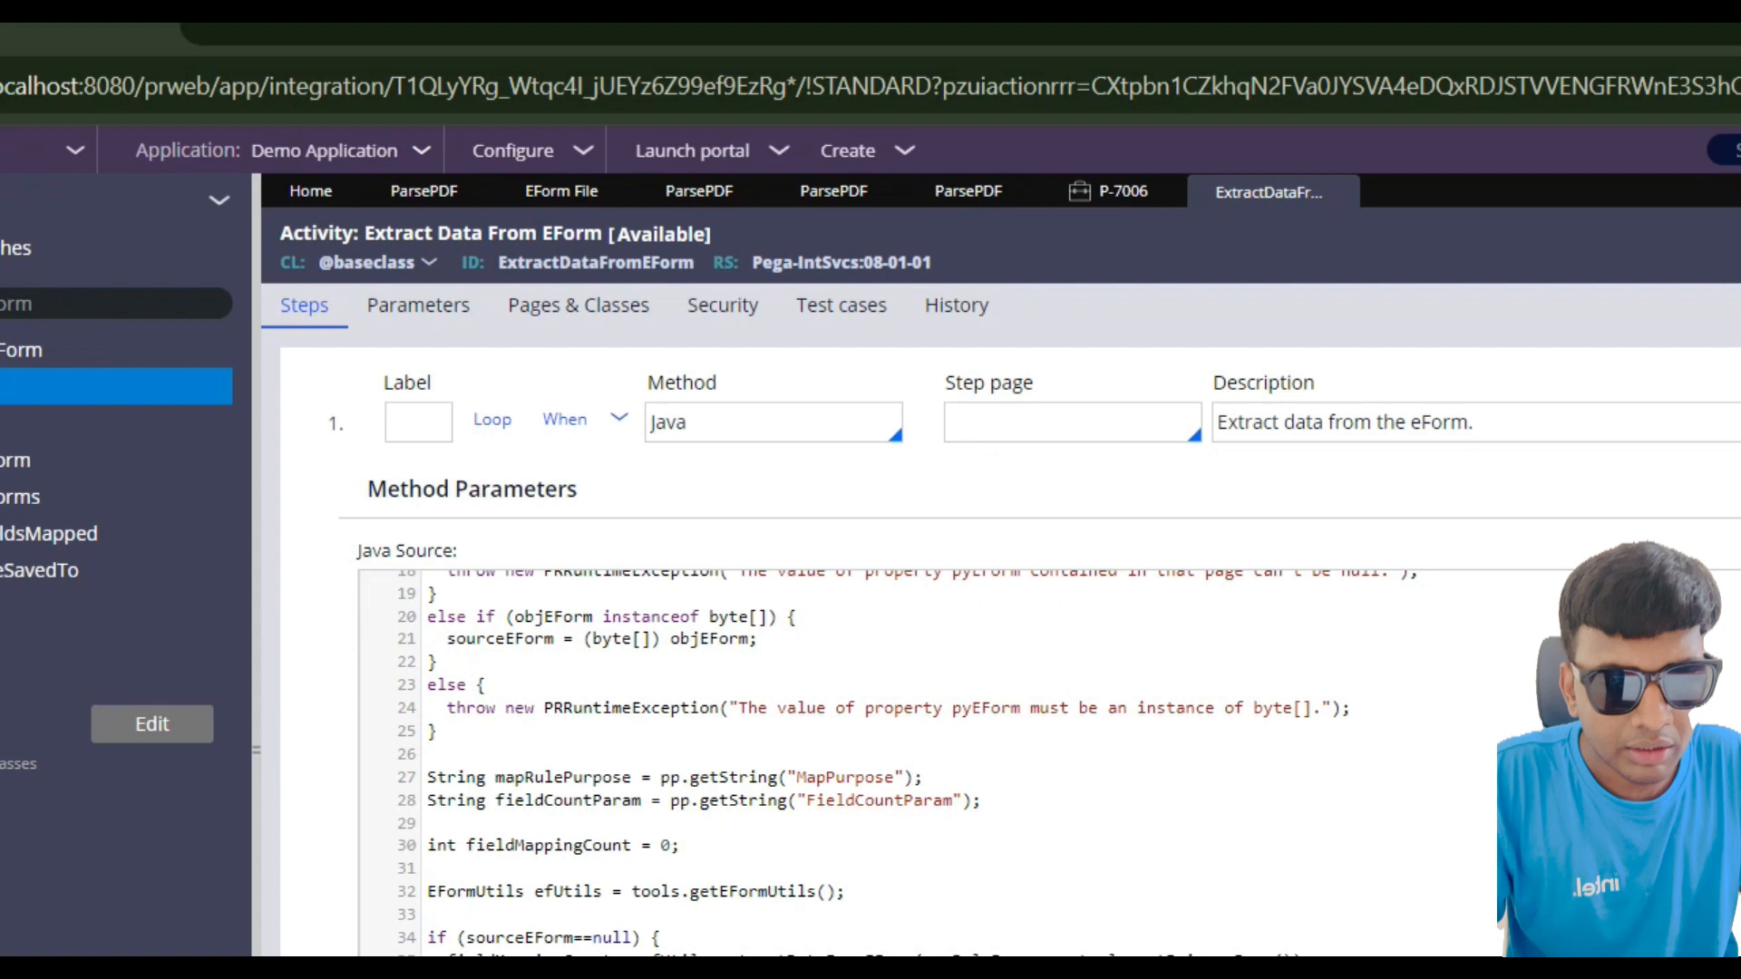
scroll(889, 762, "up", 3)
scroll(888, 762, "down", 3)
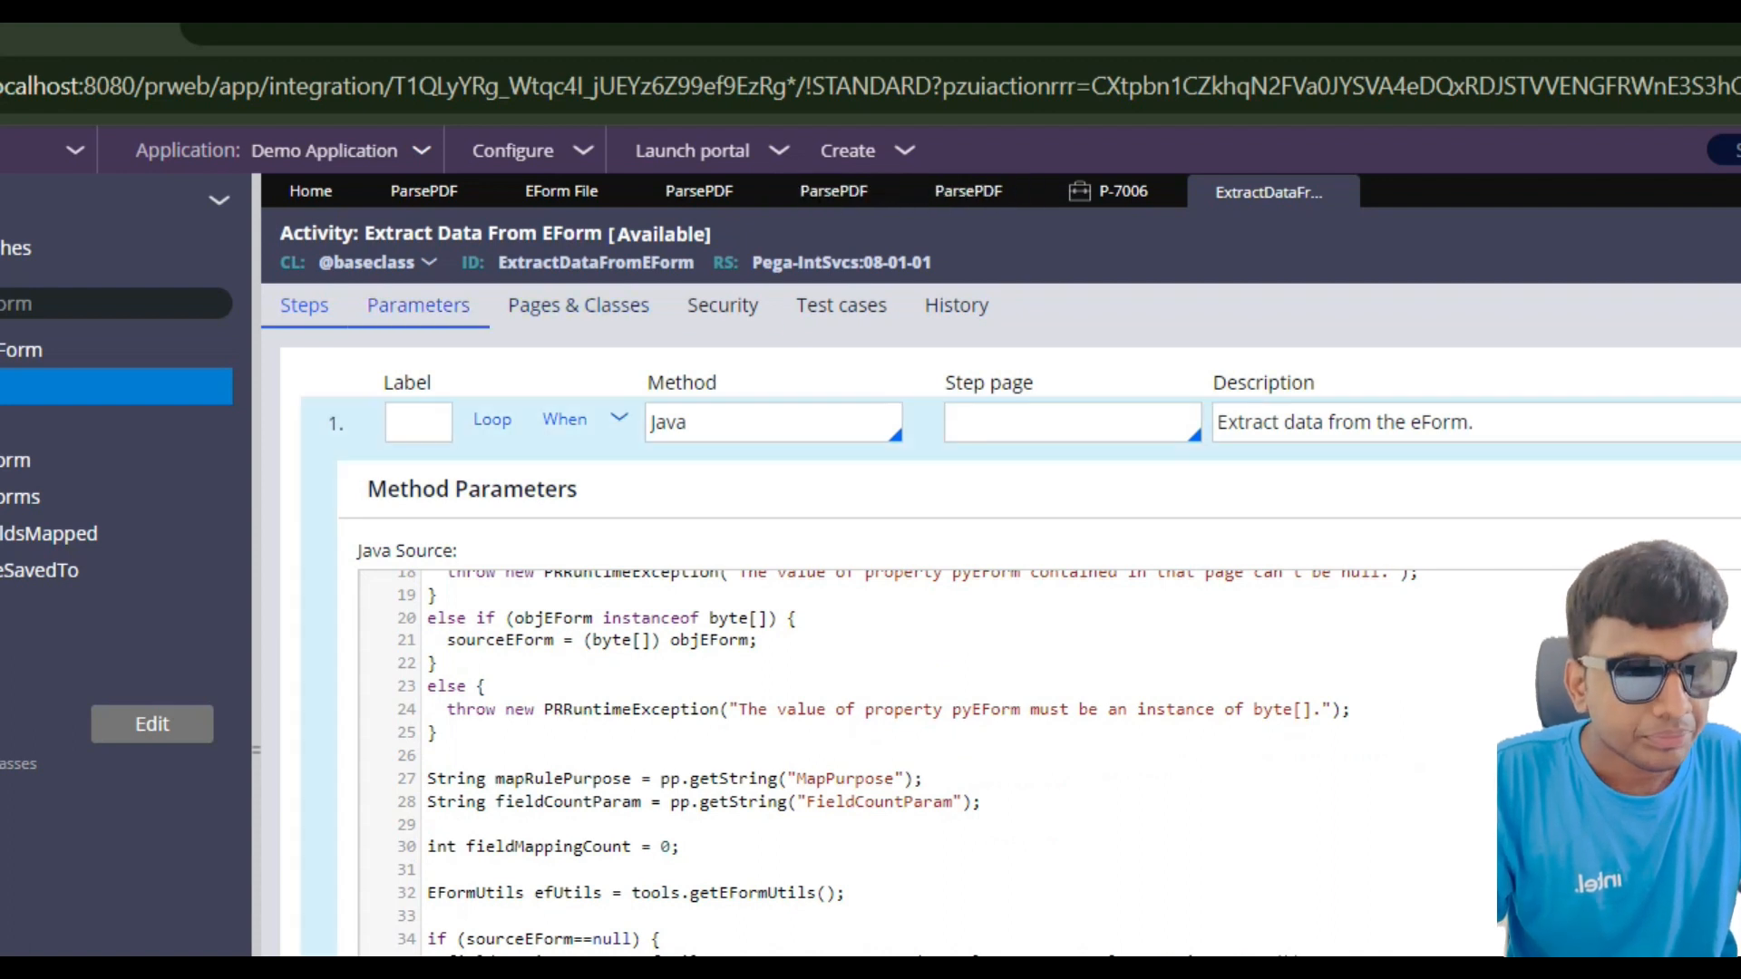
left_click(418, 306)
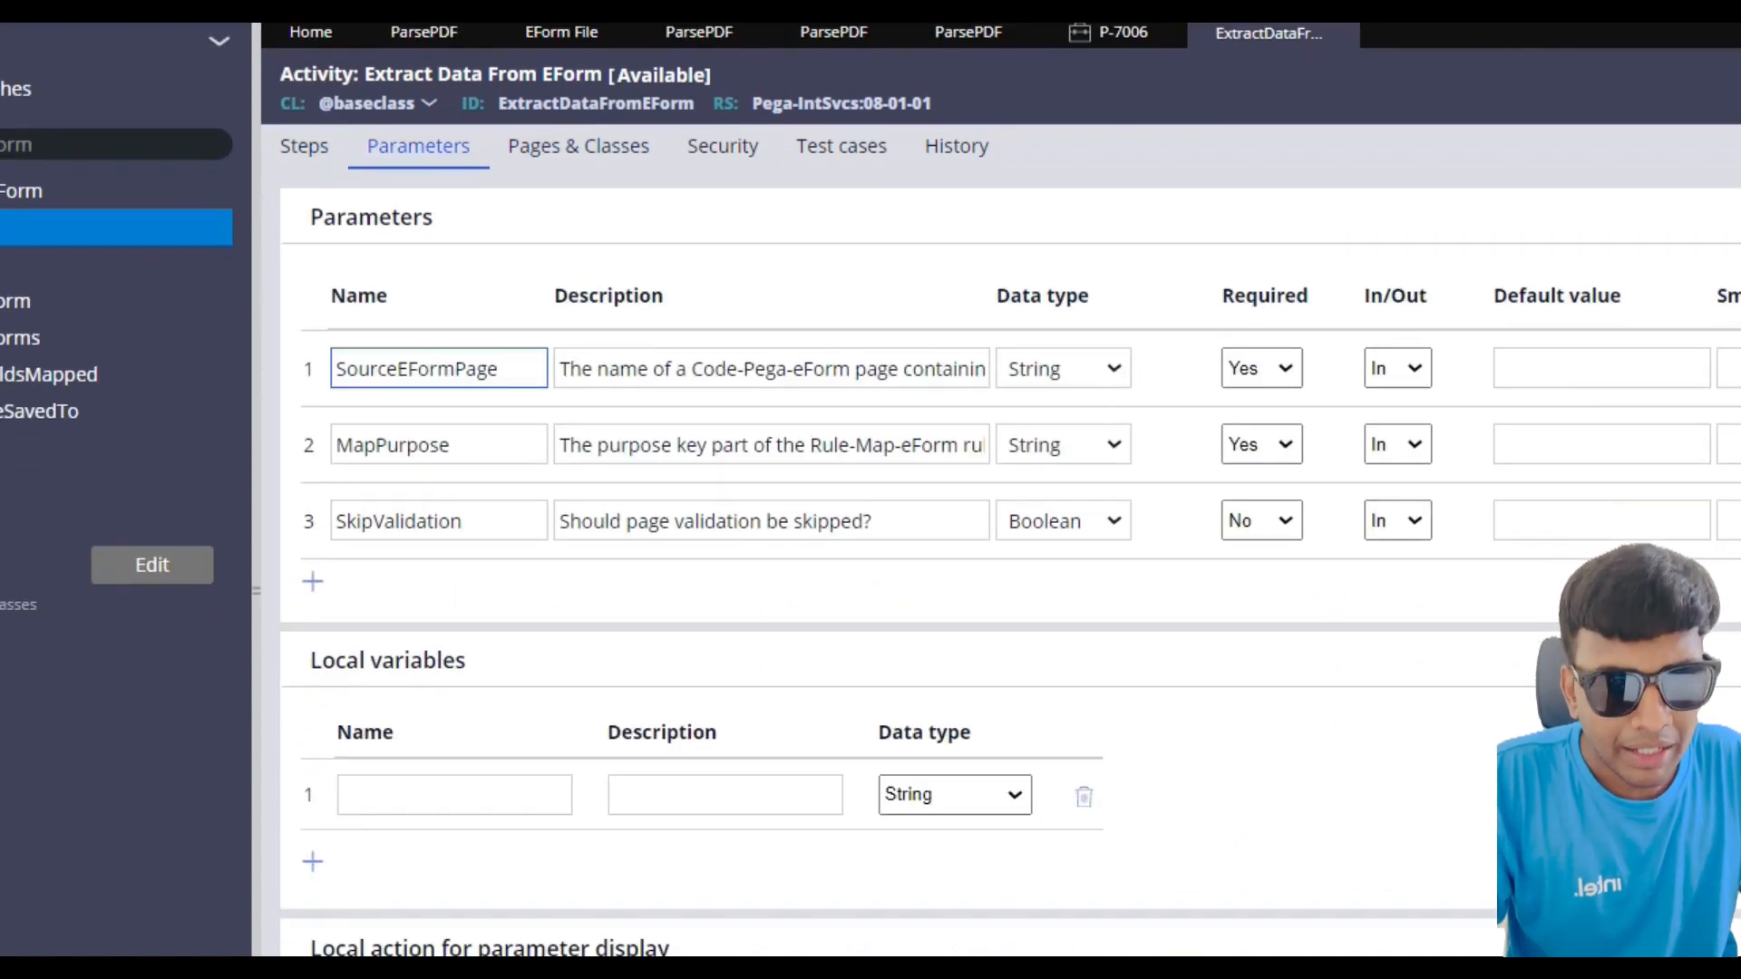
Step: Return to the ParsePDF activity, expand step 4 and set its SourceEFormPage parameter to eFormPage, copied from the Page-New step
left_click(968, 192)
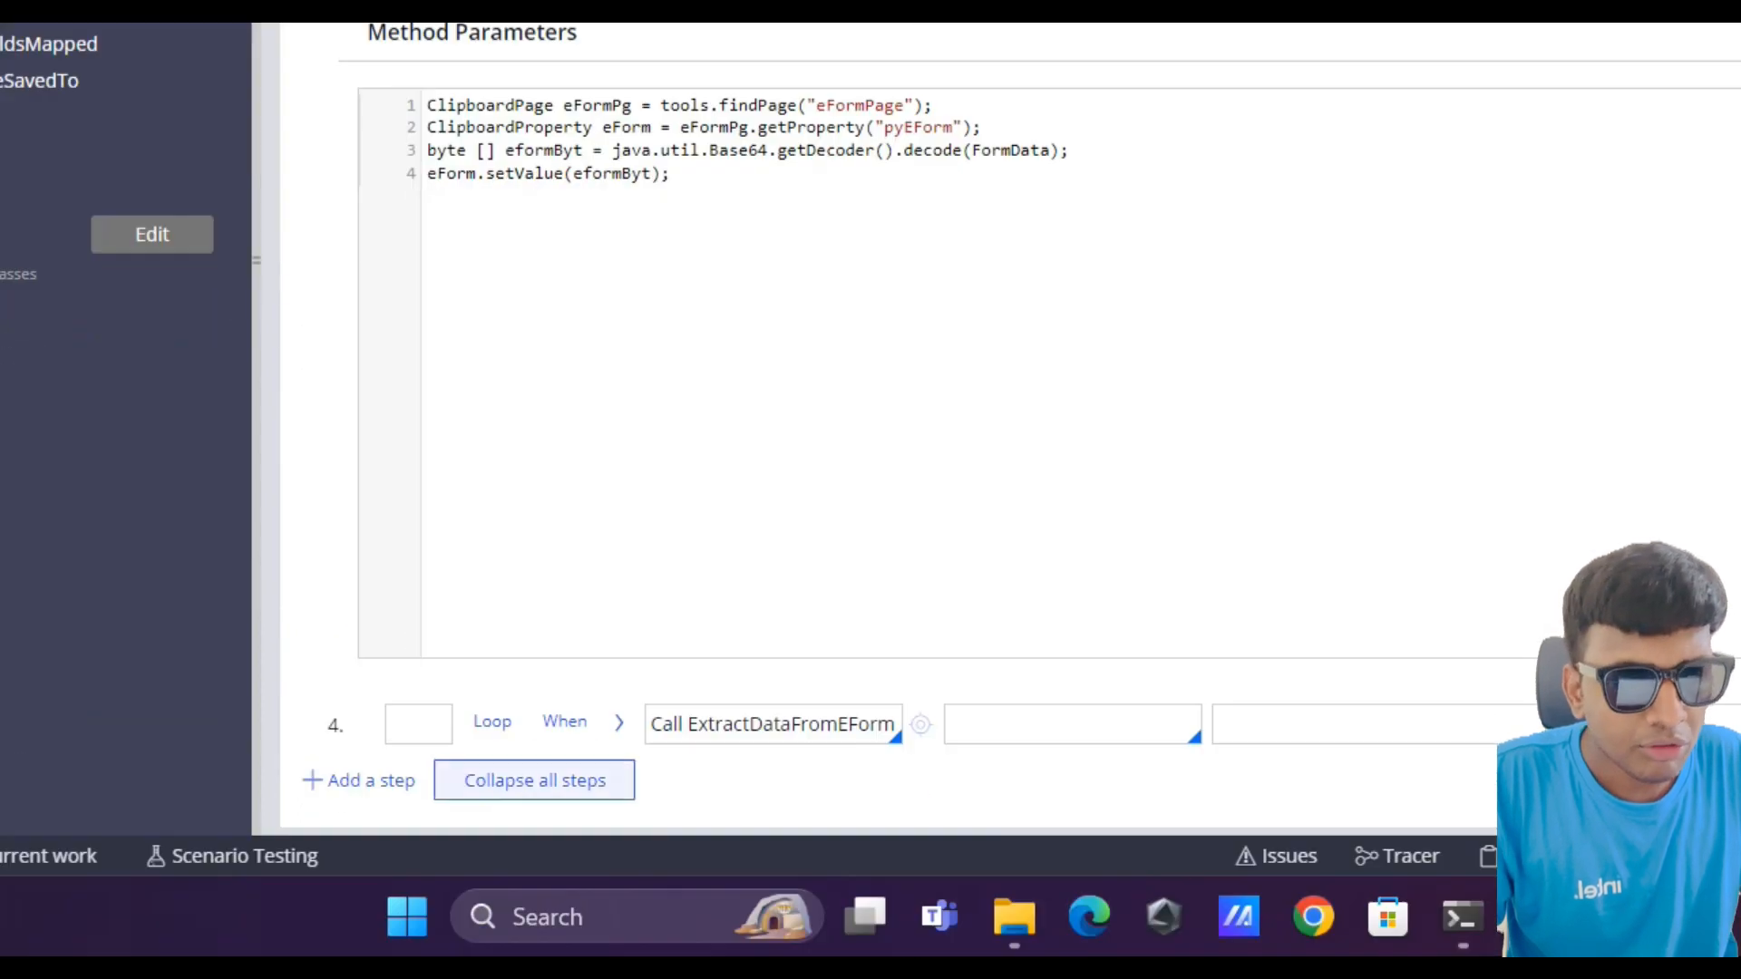
scroll(997, 426, "down", 4)
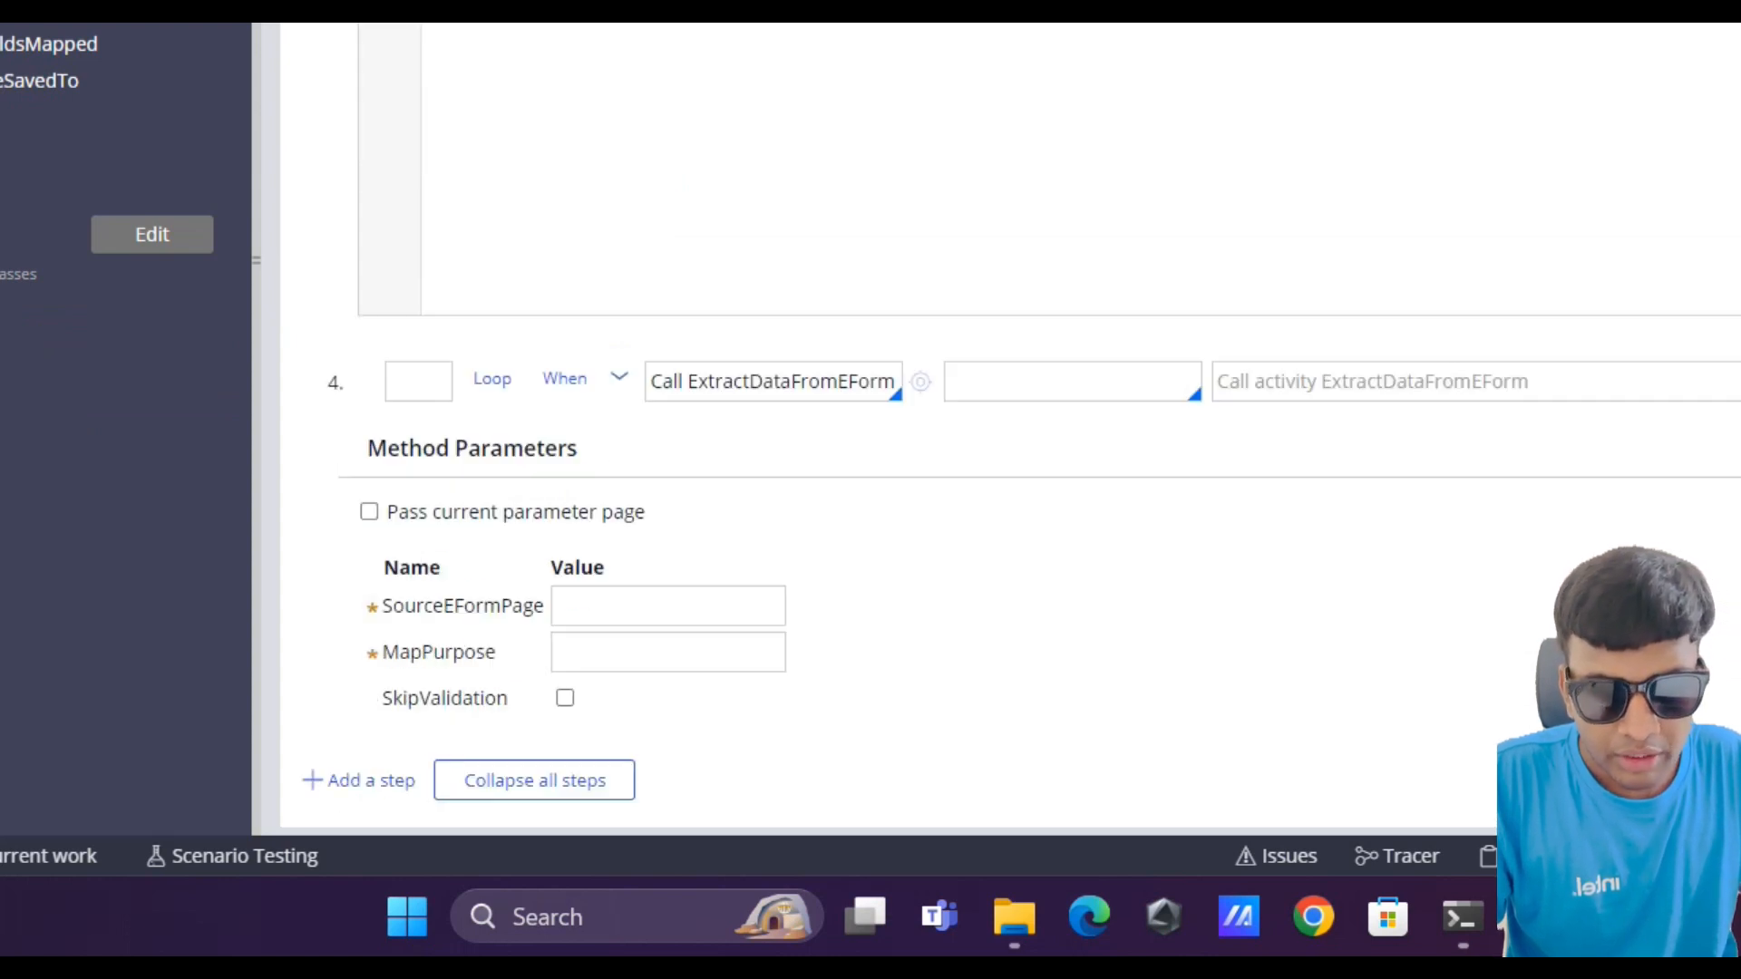
scroll(997, 454, "up", 6)
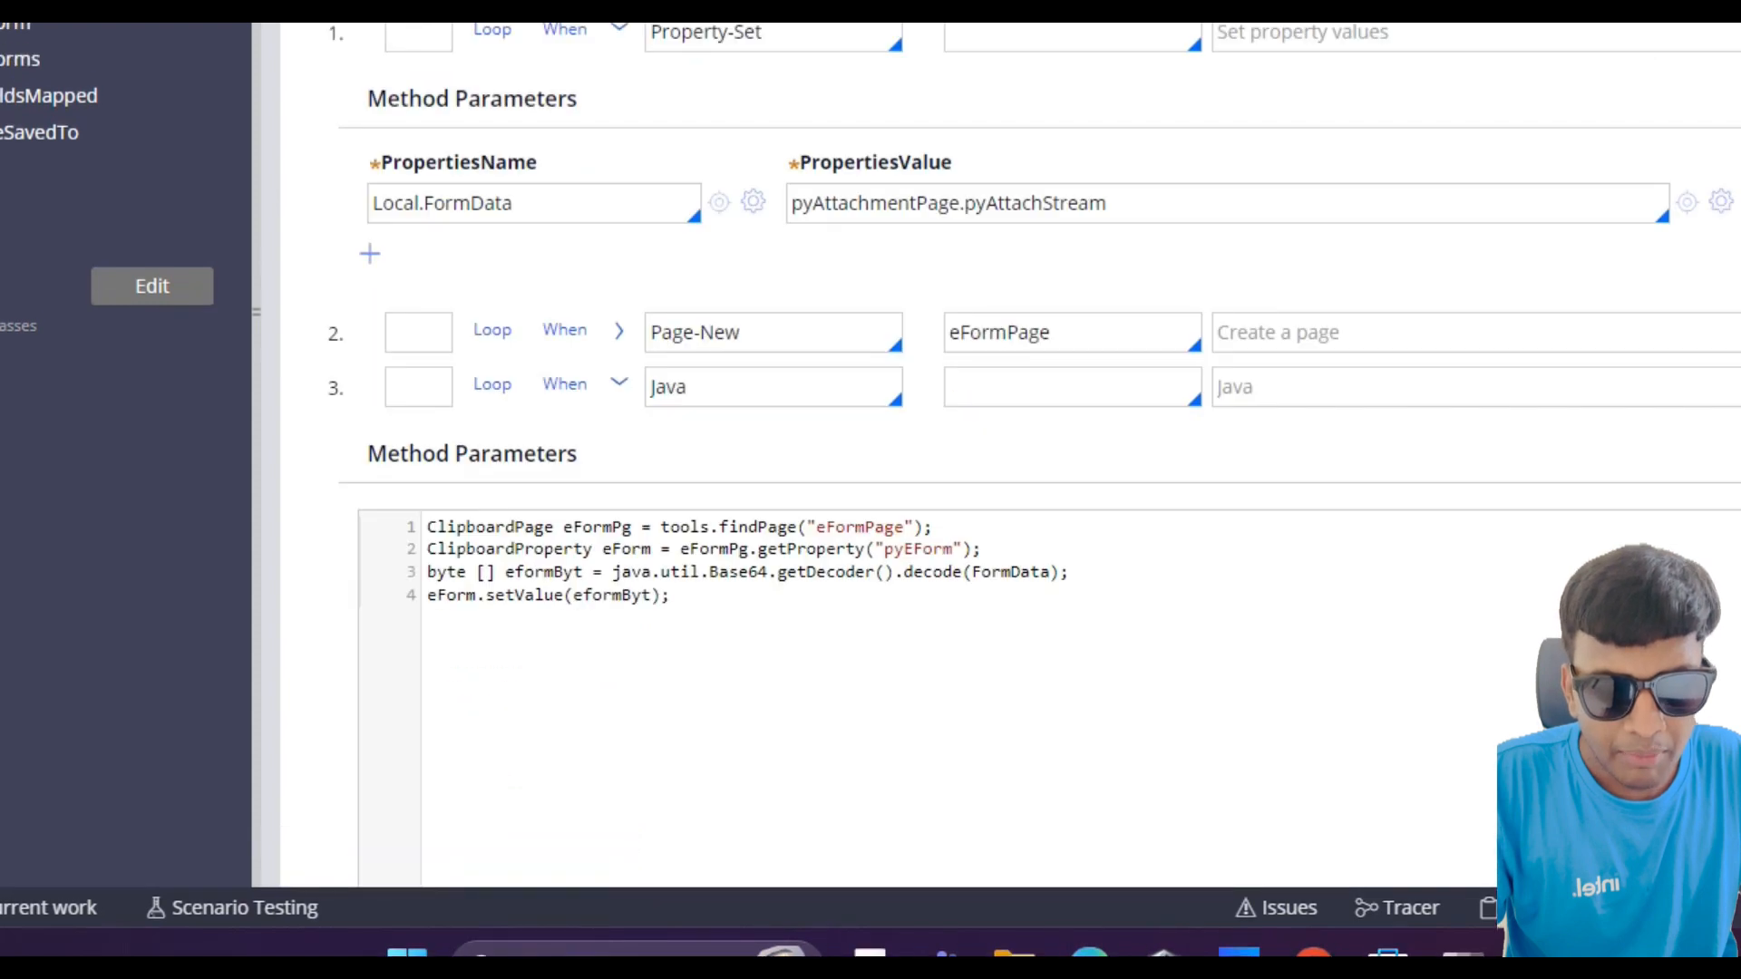
key("ctrl+a")
key("ctrl+c")
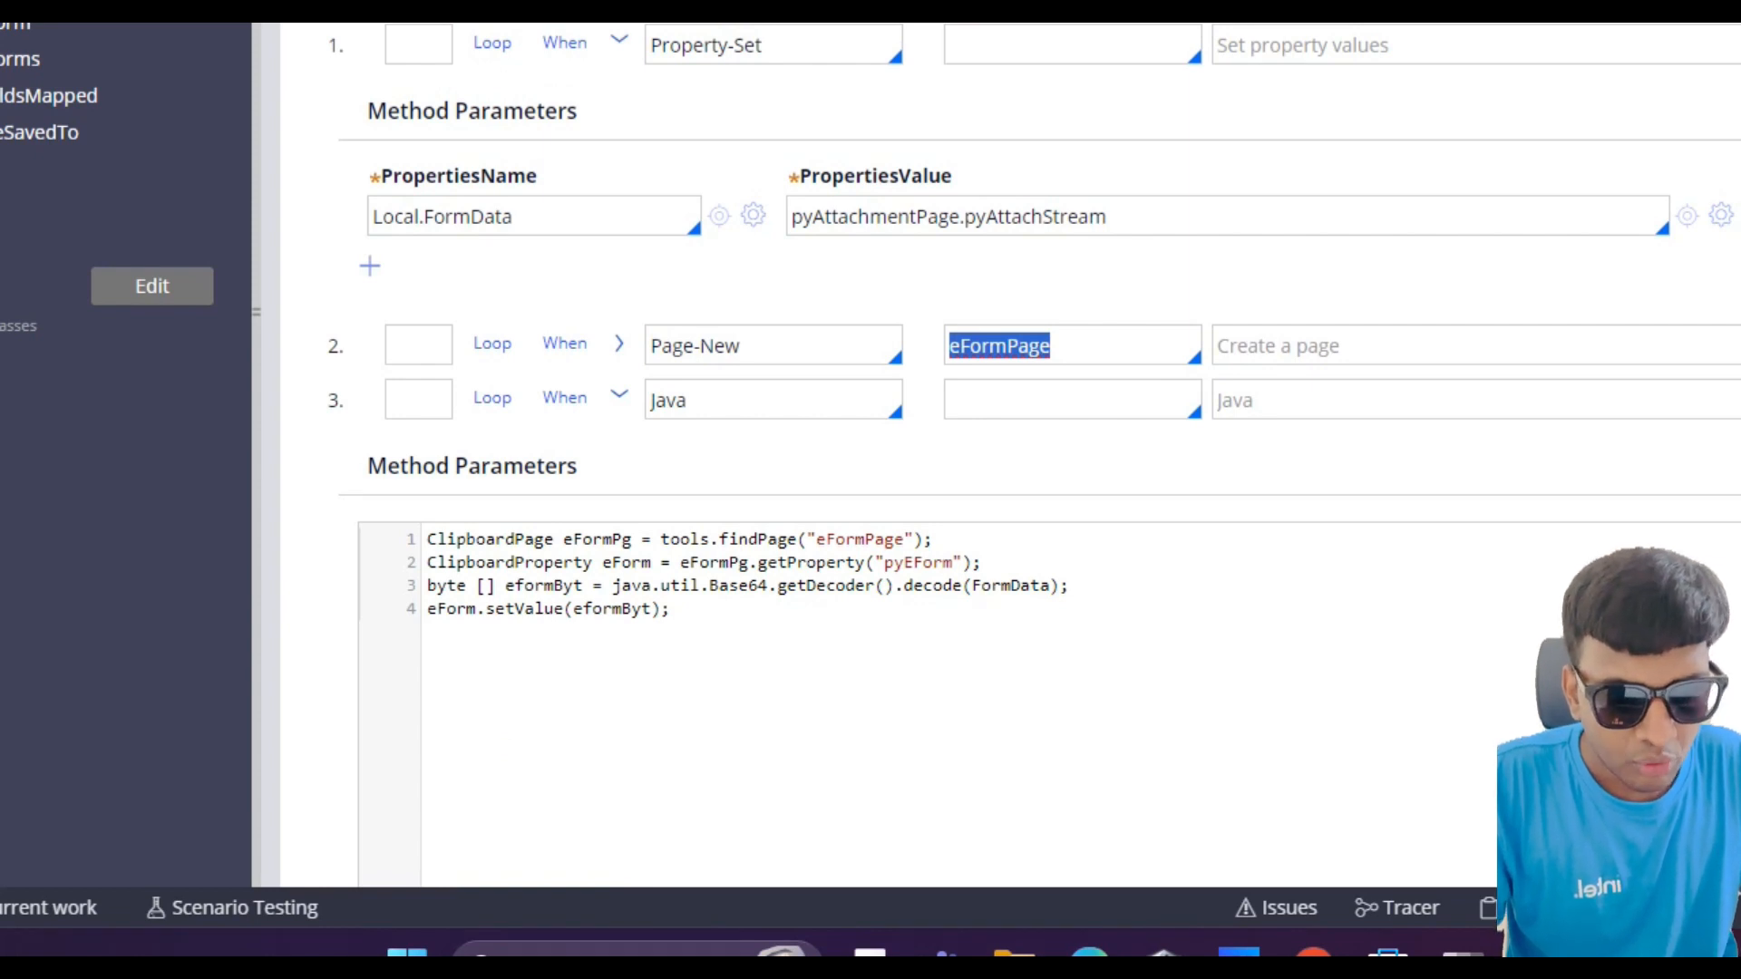
scroll(998, 454, "down", 6)
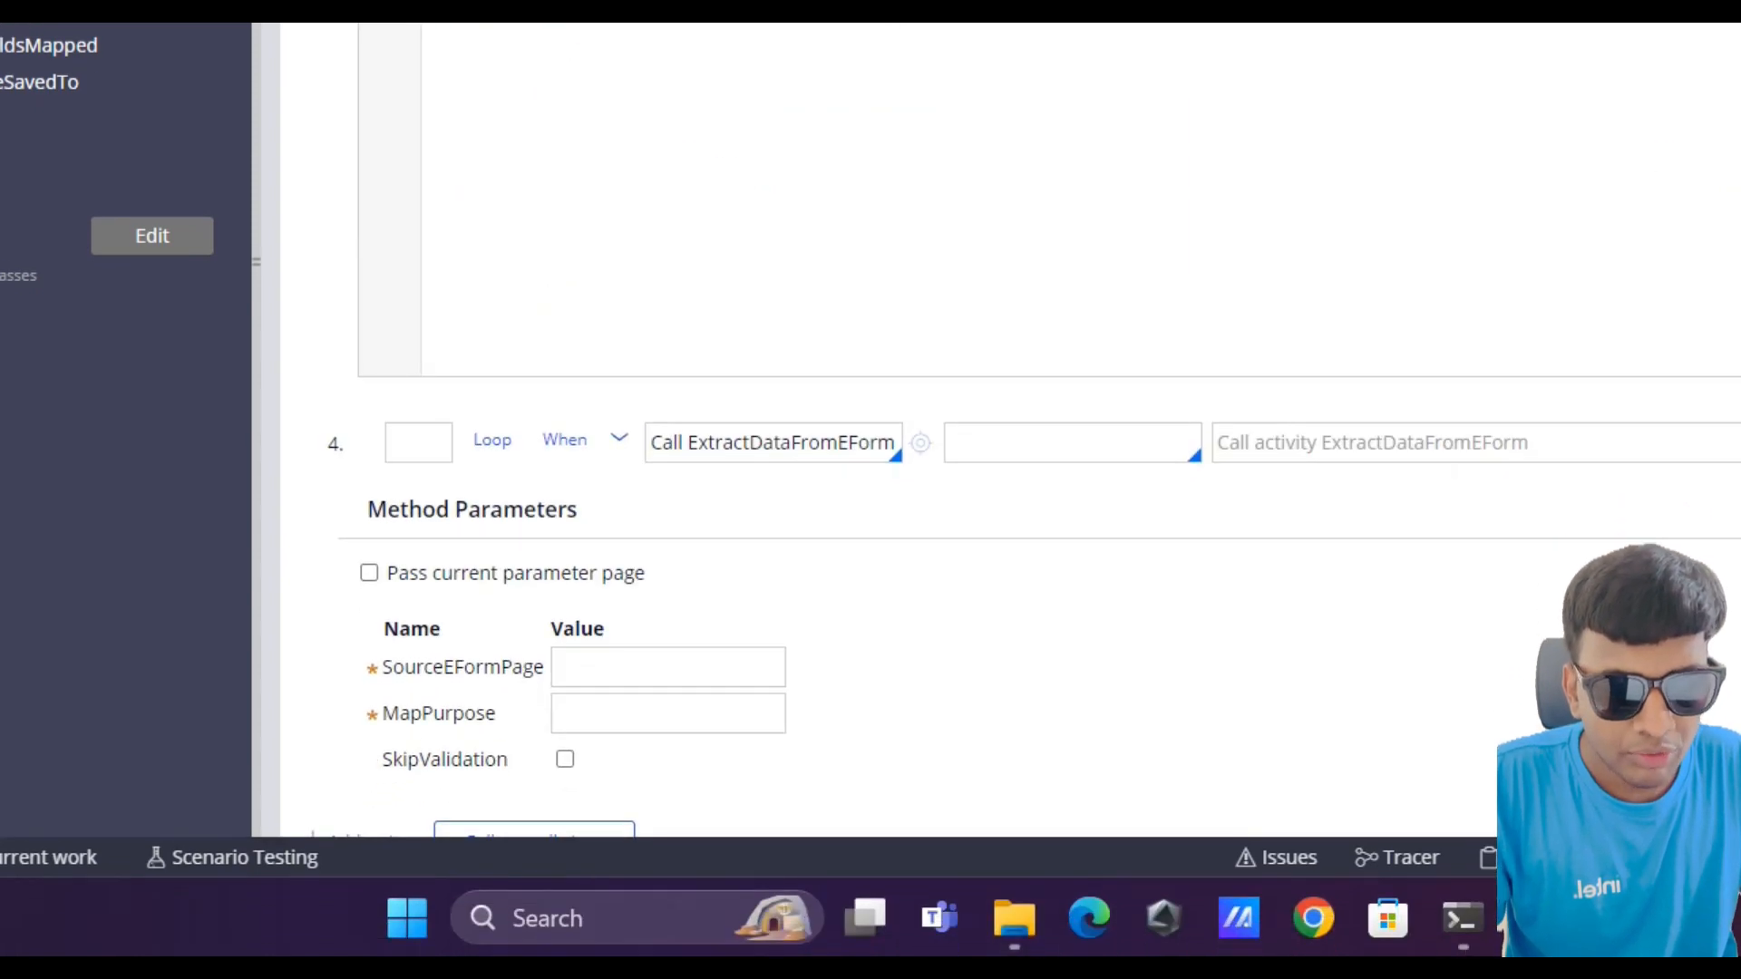
key("ctrl+v")
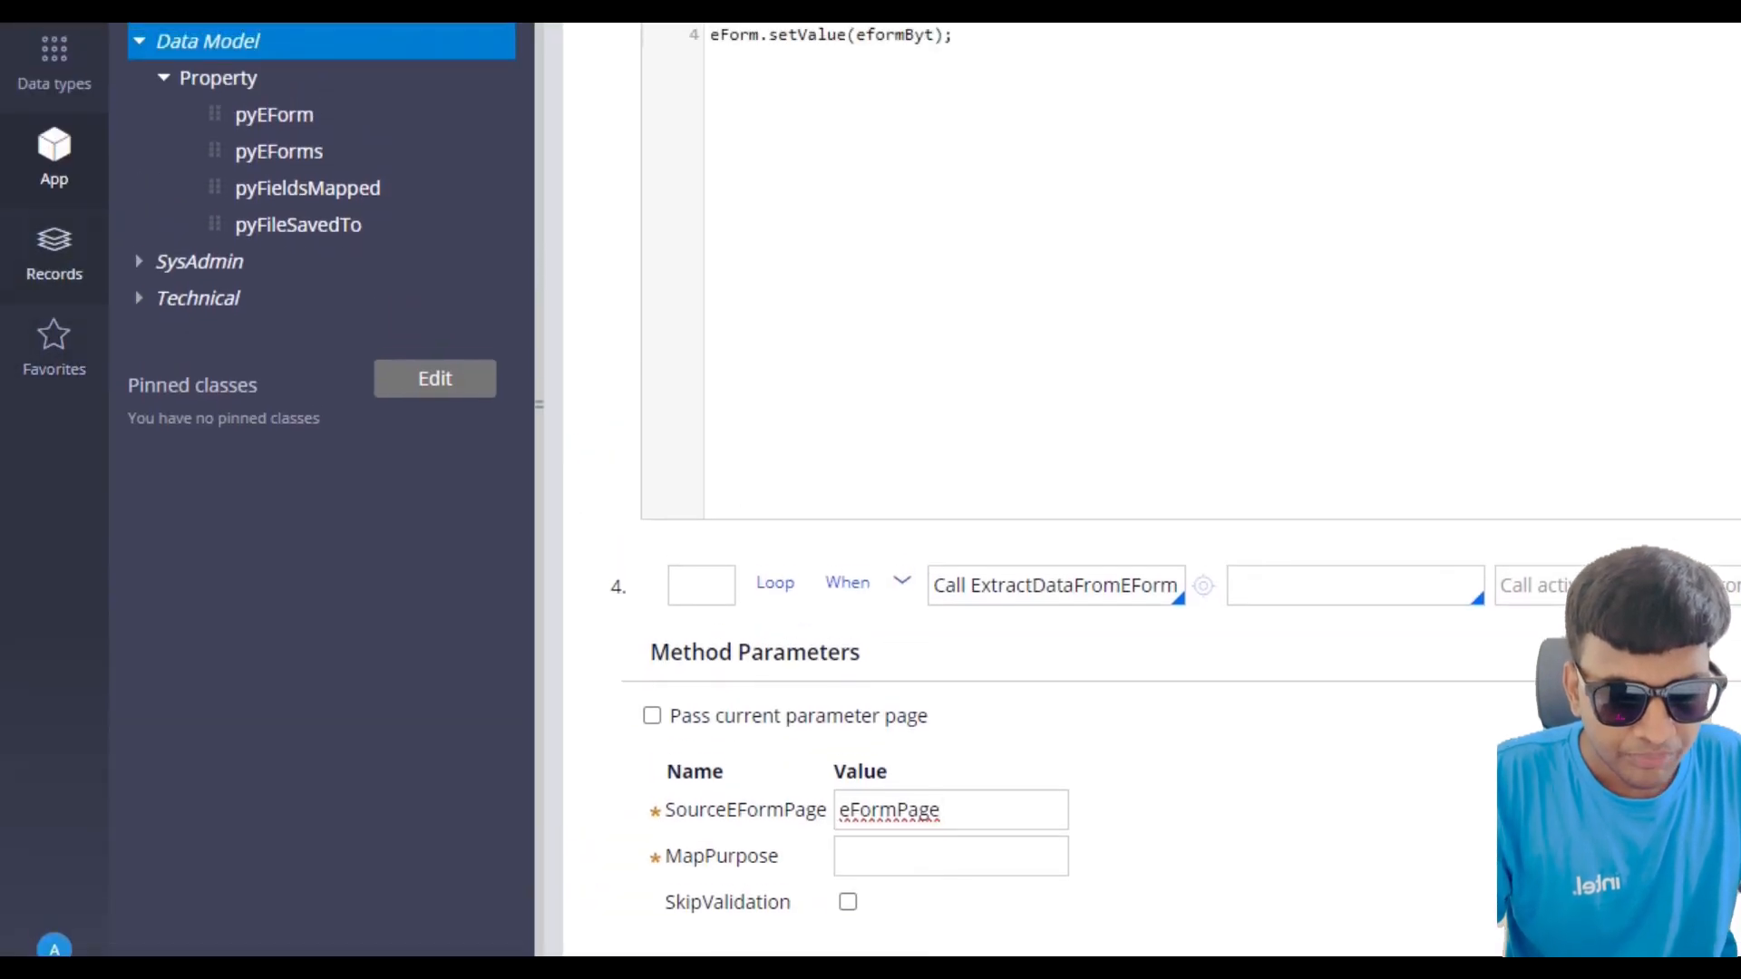
Step: Look up the ParsePDF Map eForm rule, copy its ID, and set step 4's MapPurpose parameter to PDFParsing Template
left_click(54, 253)
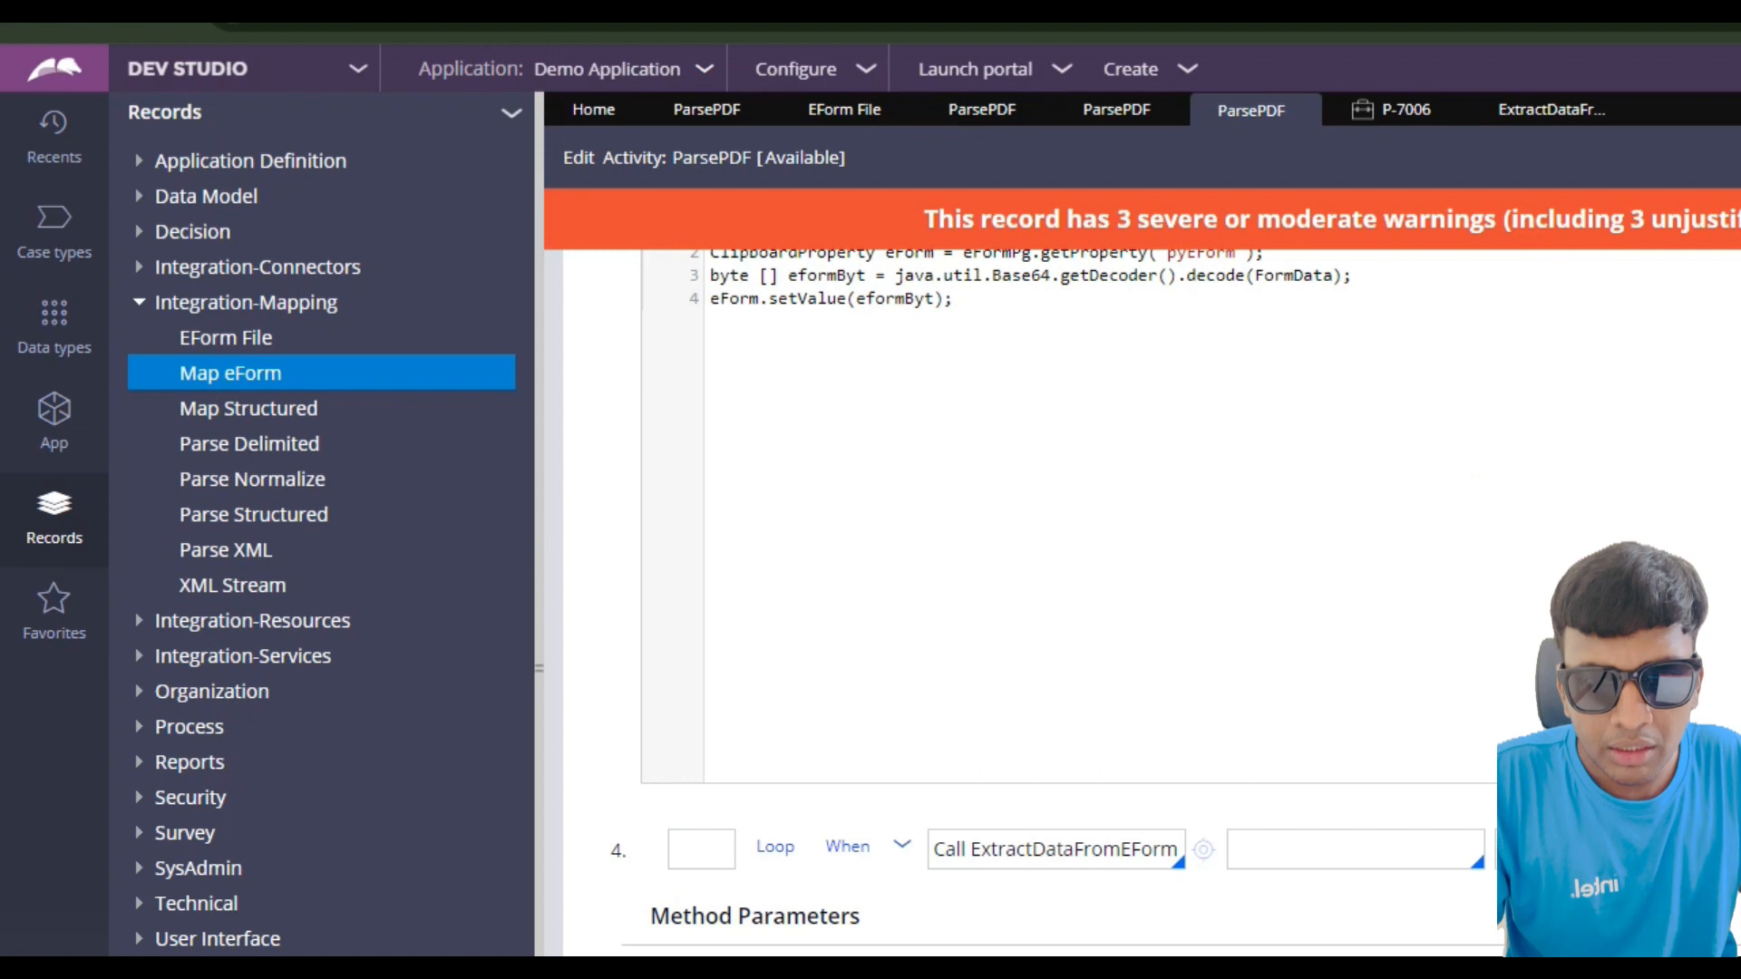
left_click(231, 373)
left_click(737, 269)
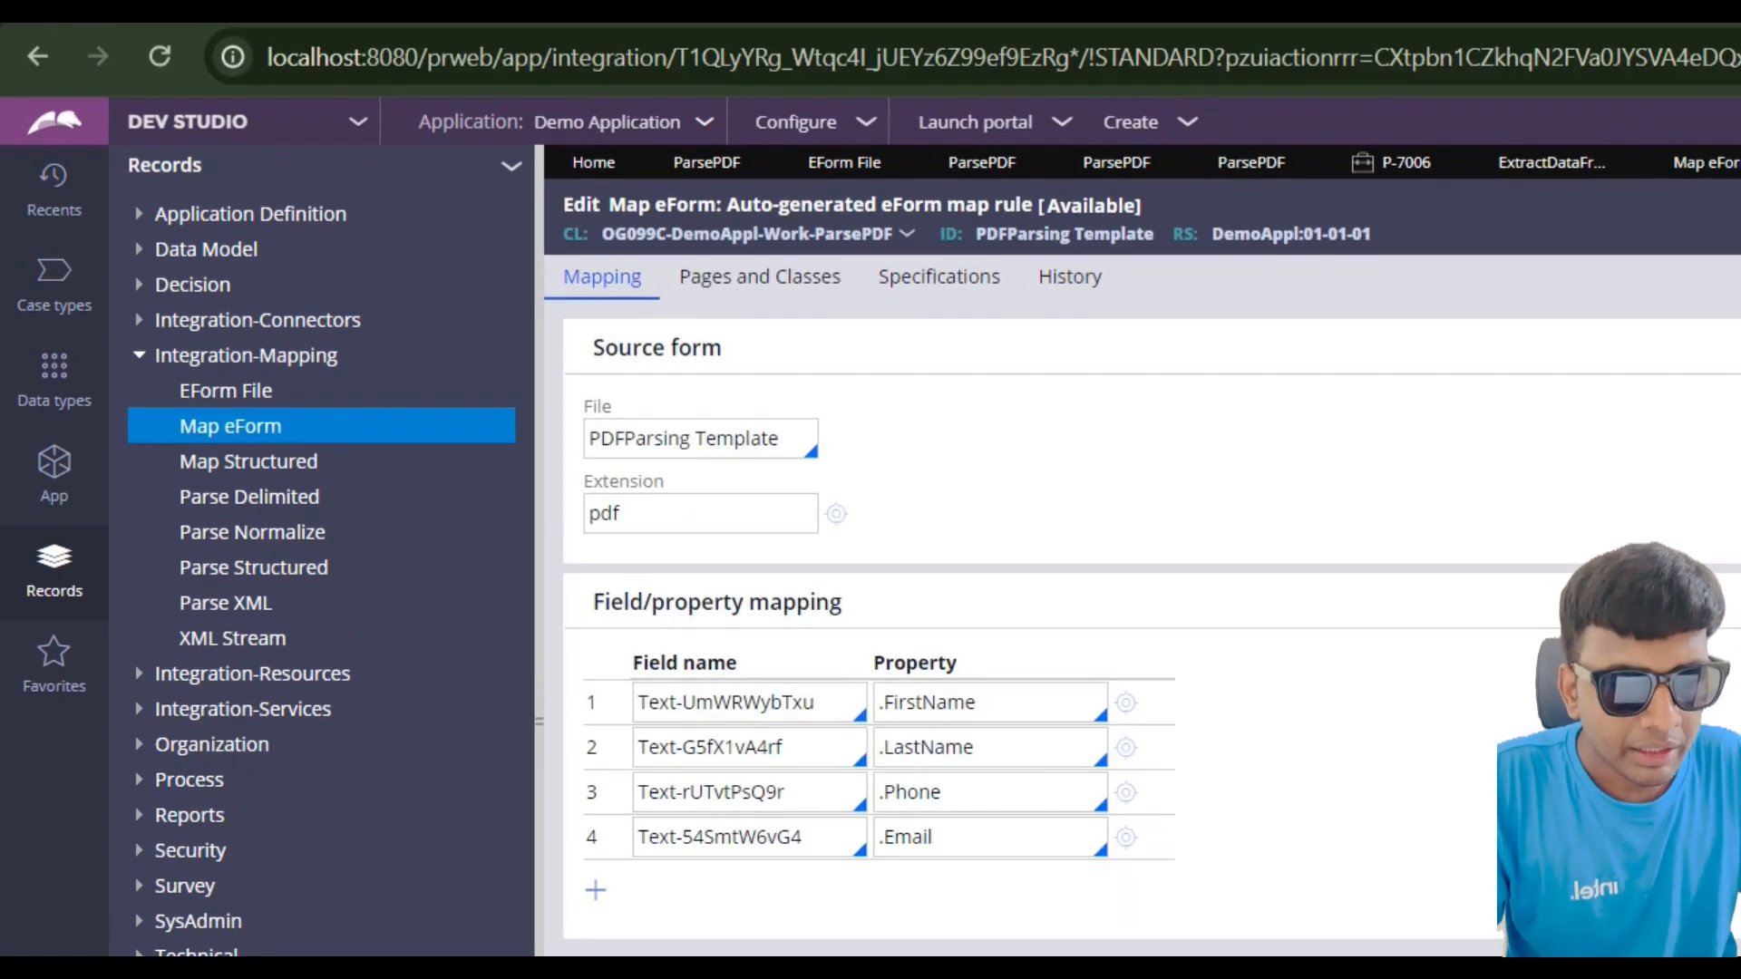
left_click_drag(977, 234, 1121, 234)
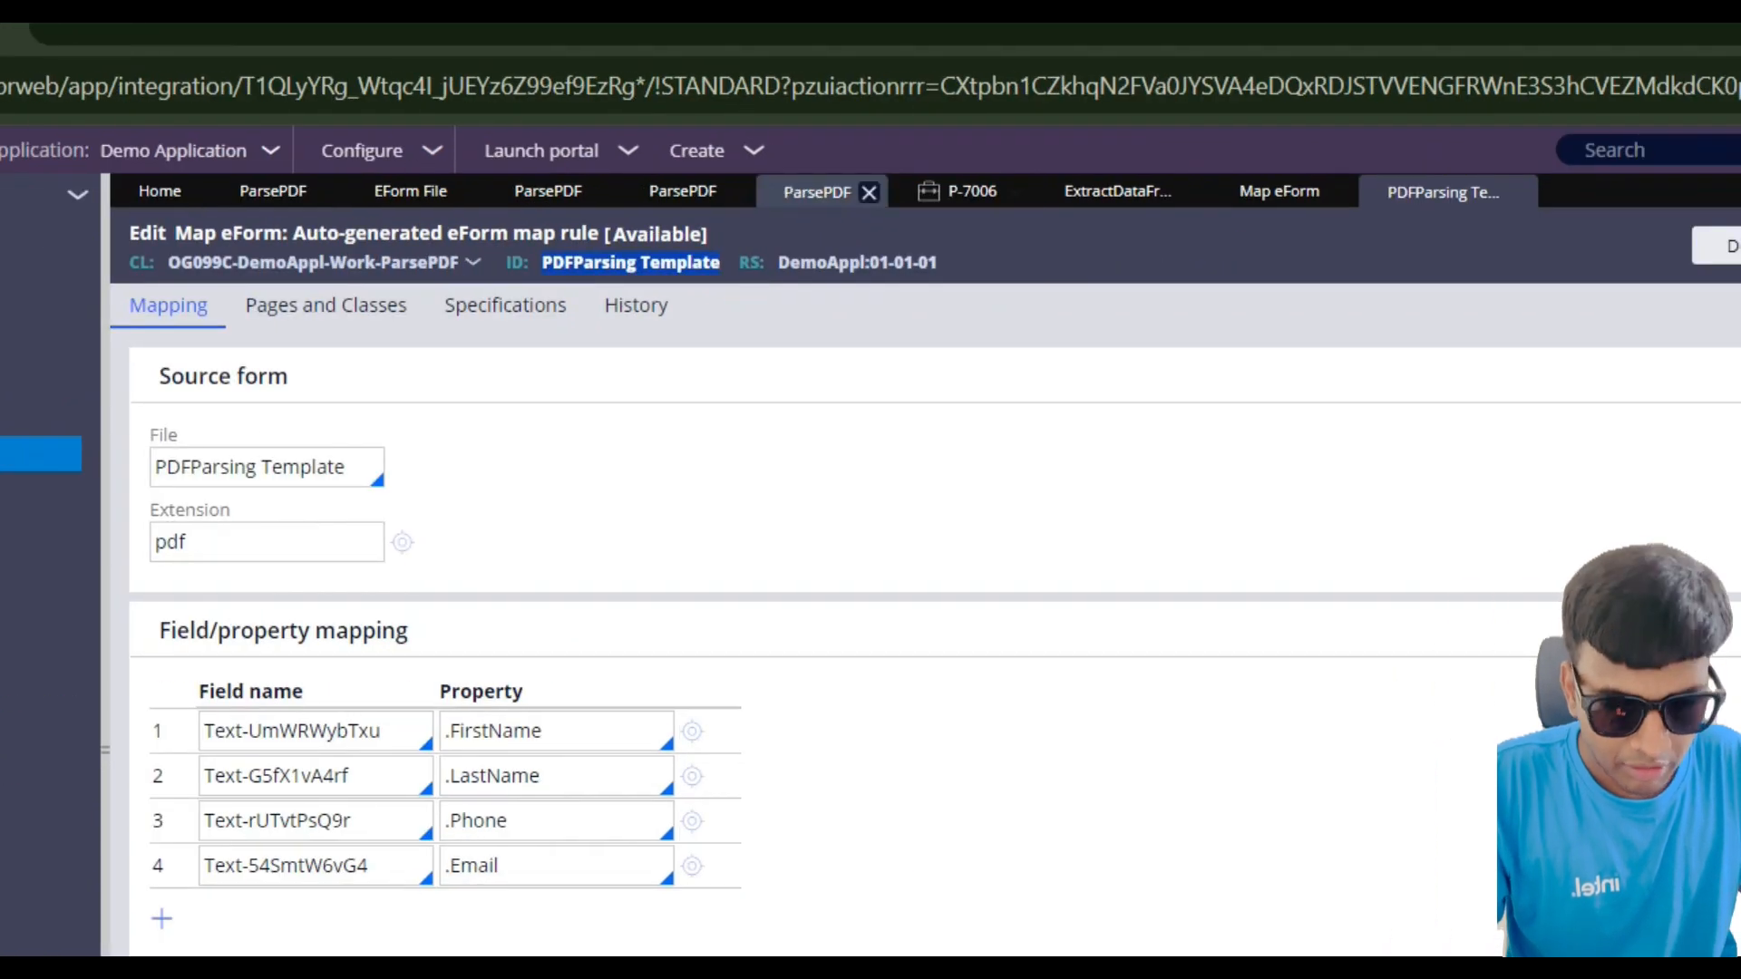
left_click(816, 192)
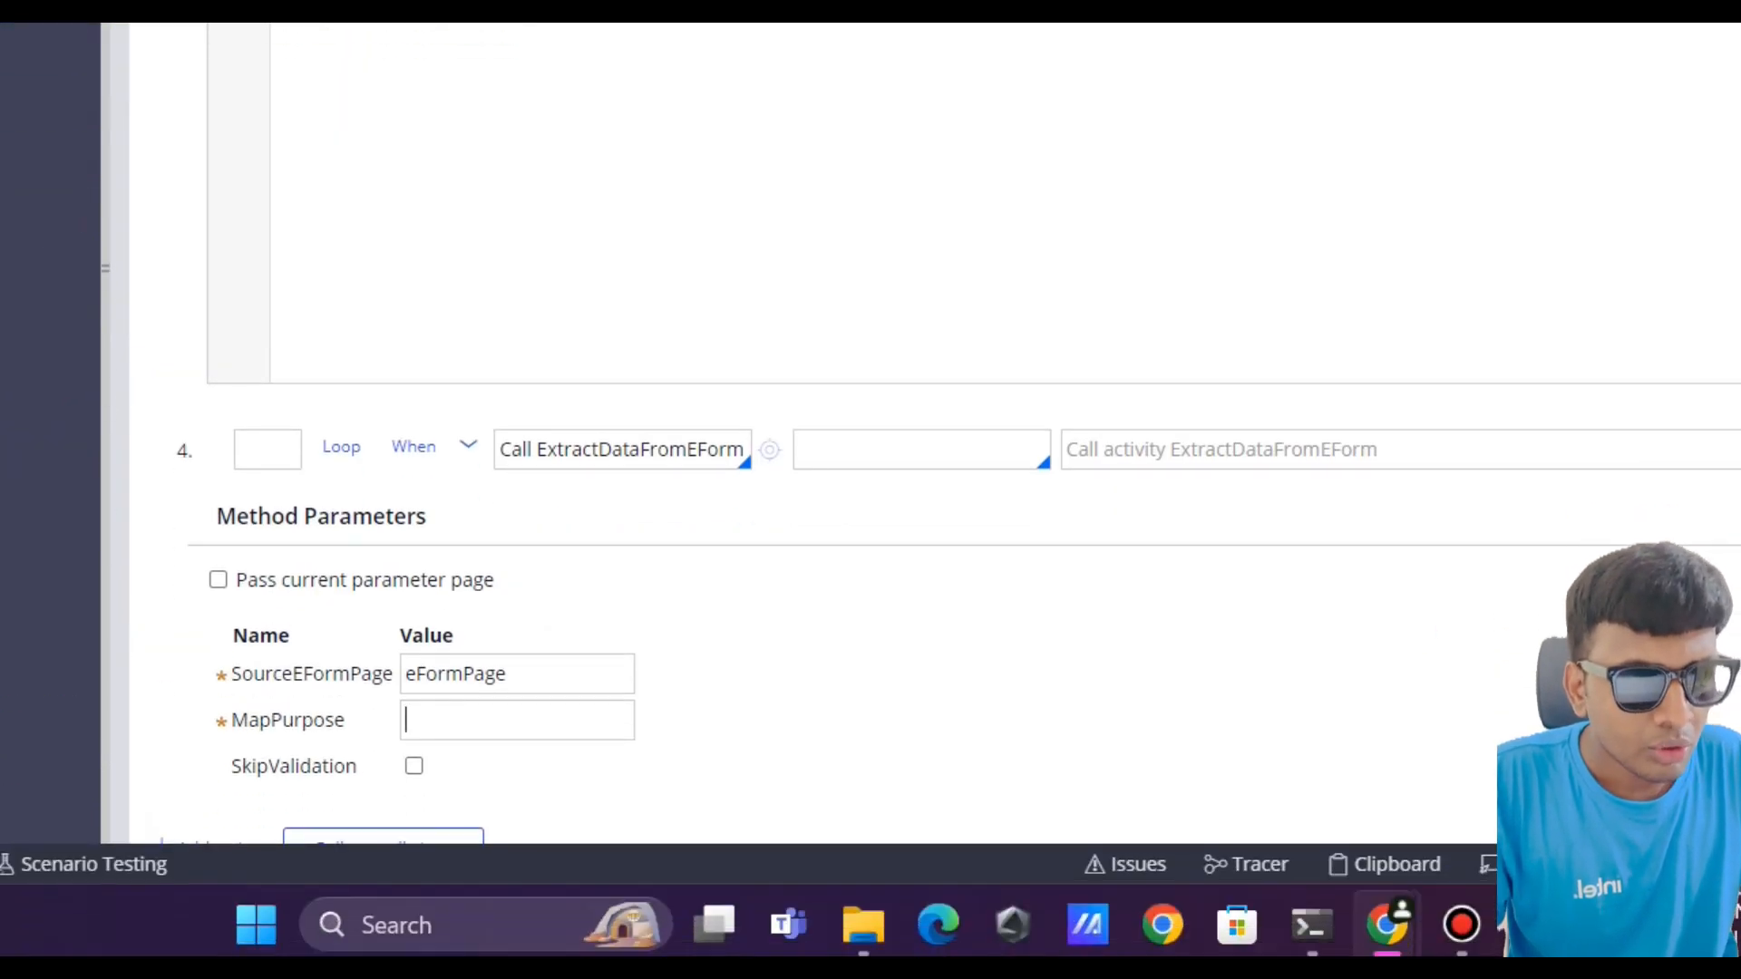
type("PDFParsing Template")
Step: Add a fifth step with the method Call Save to the ParsePDF activity and collapse all steps
scroll(816, 617, "down", 1)
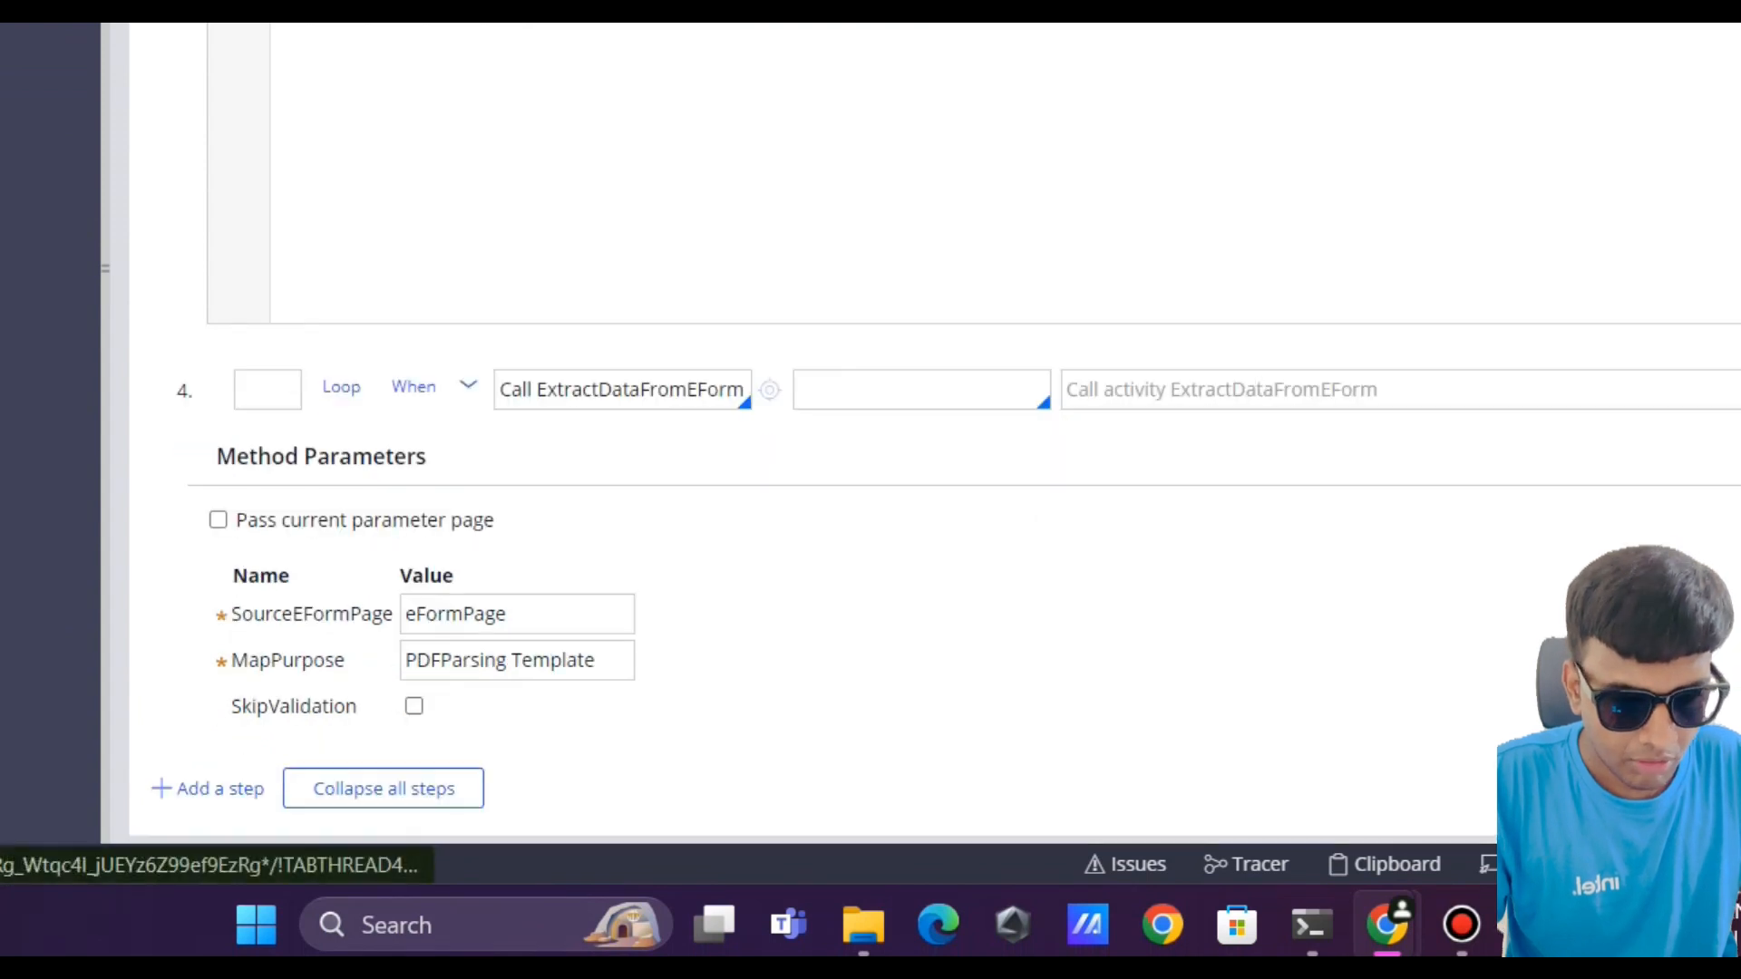
left_click(221, 789)
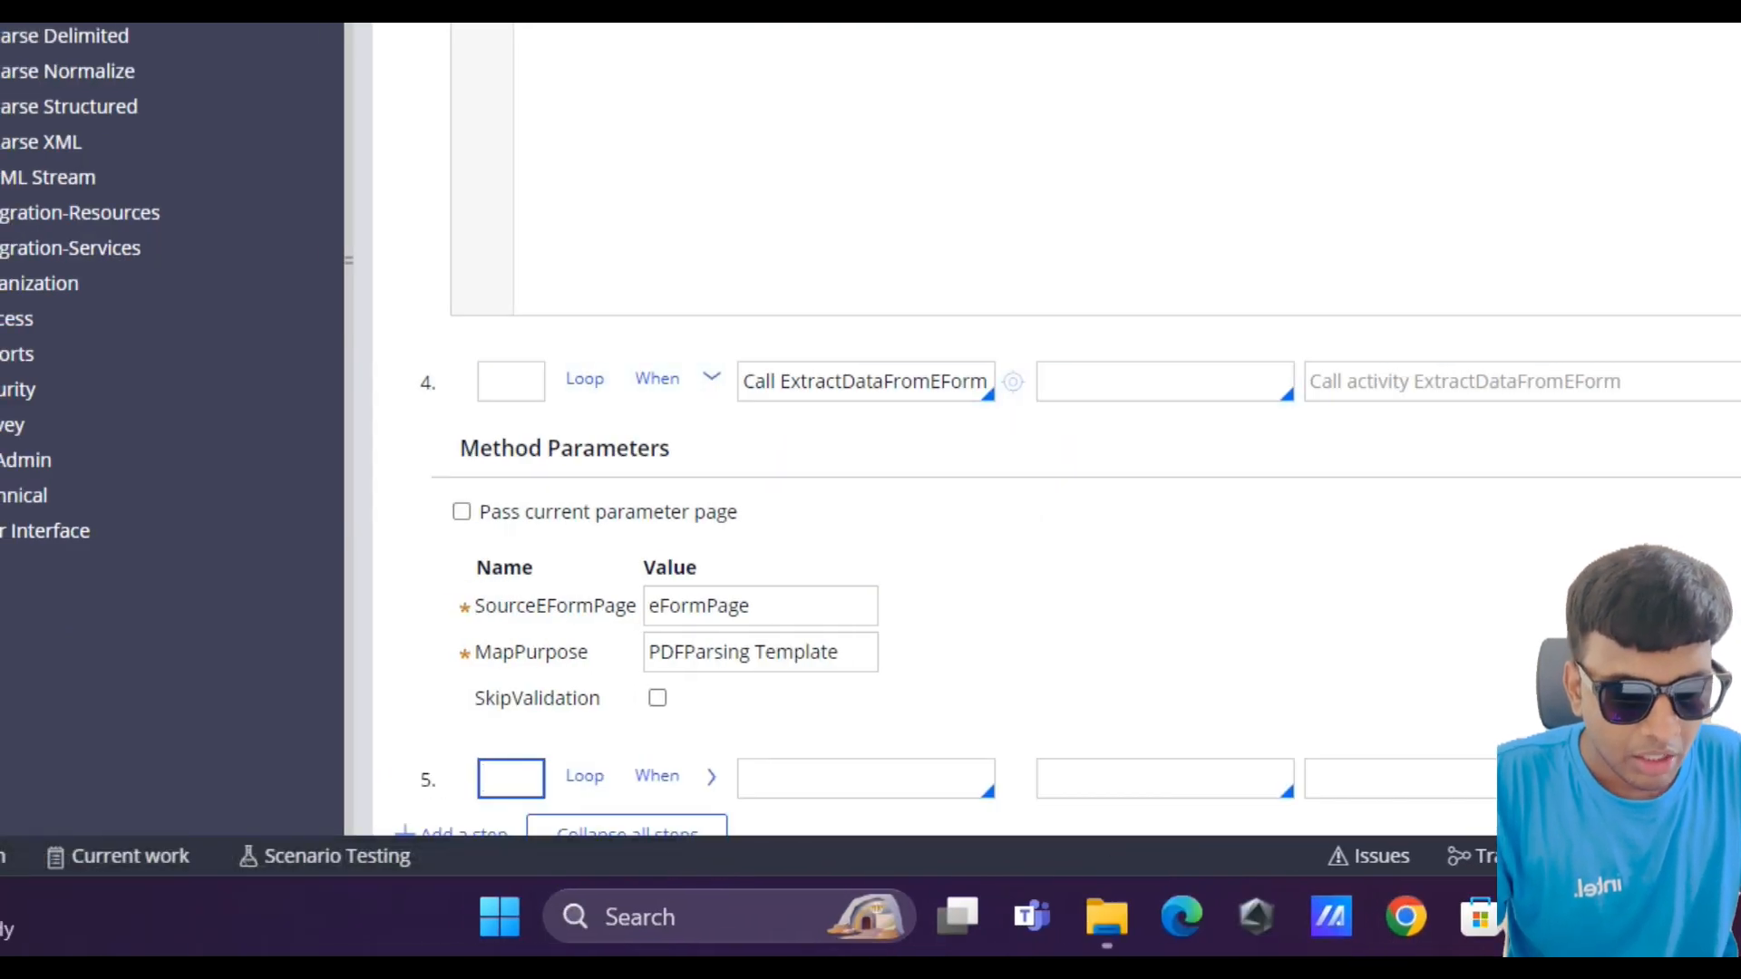
left_click(852, 779)
type("Call Save")
left_click(712, 777)
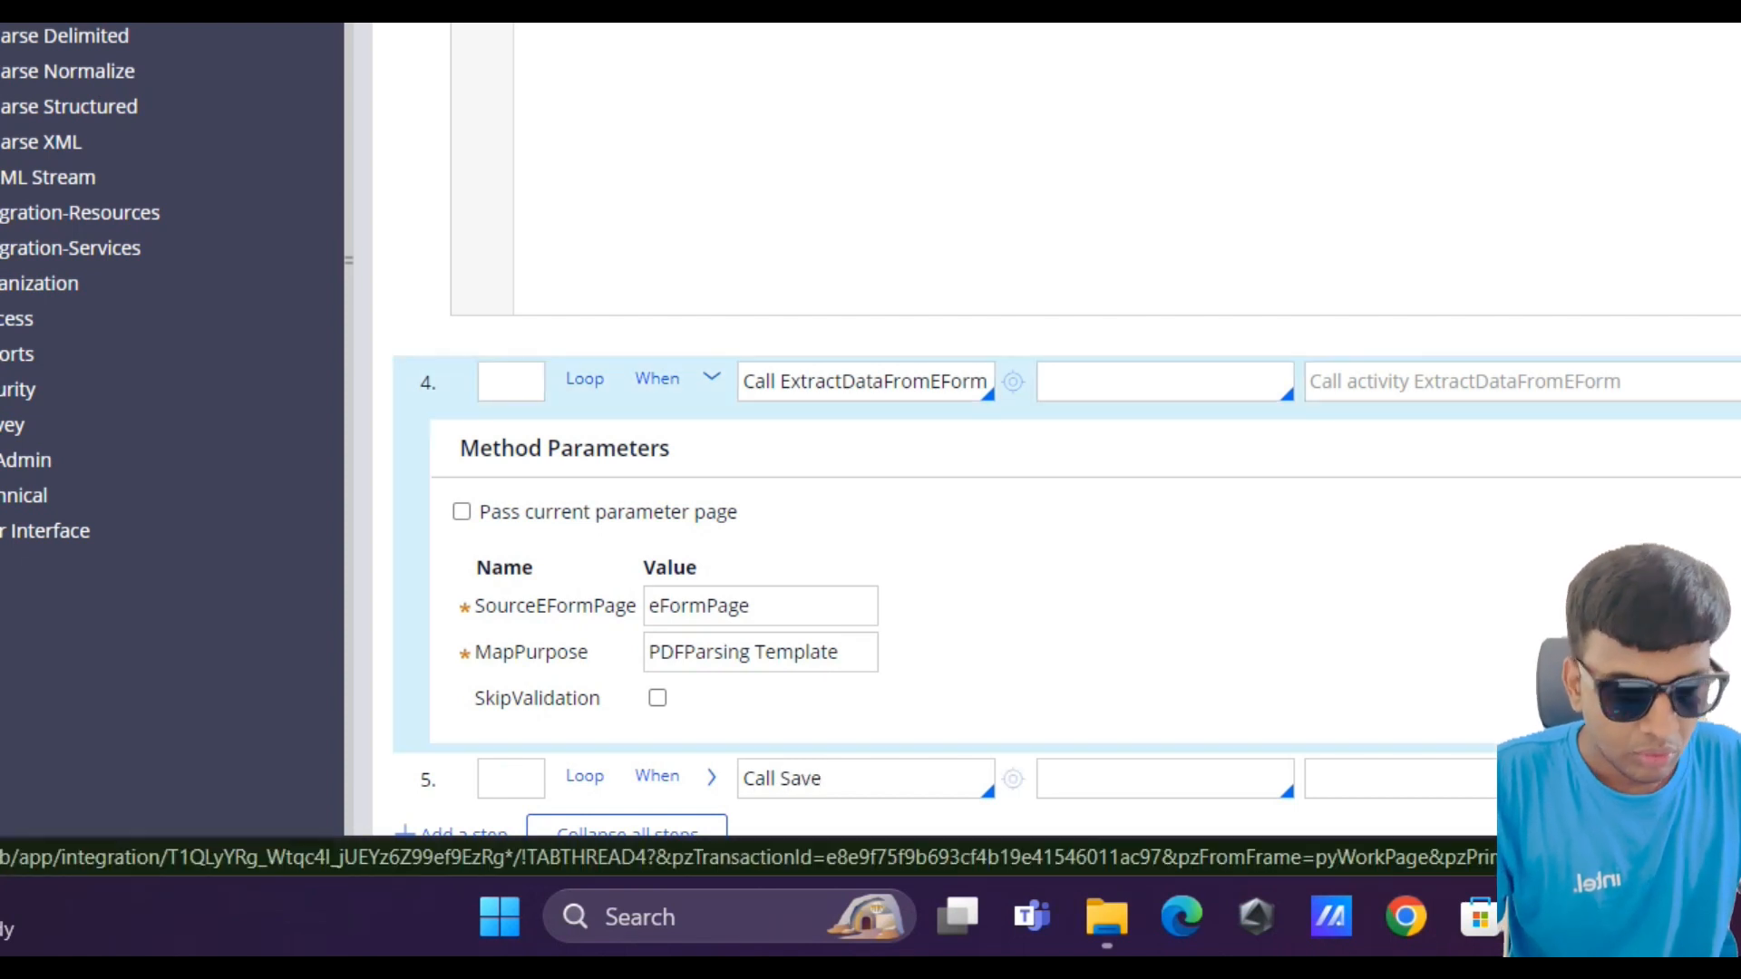
scroll(998, 436, "up", 5)
scroll(998, 435, "down", 6)
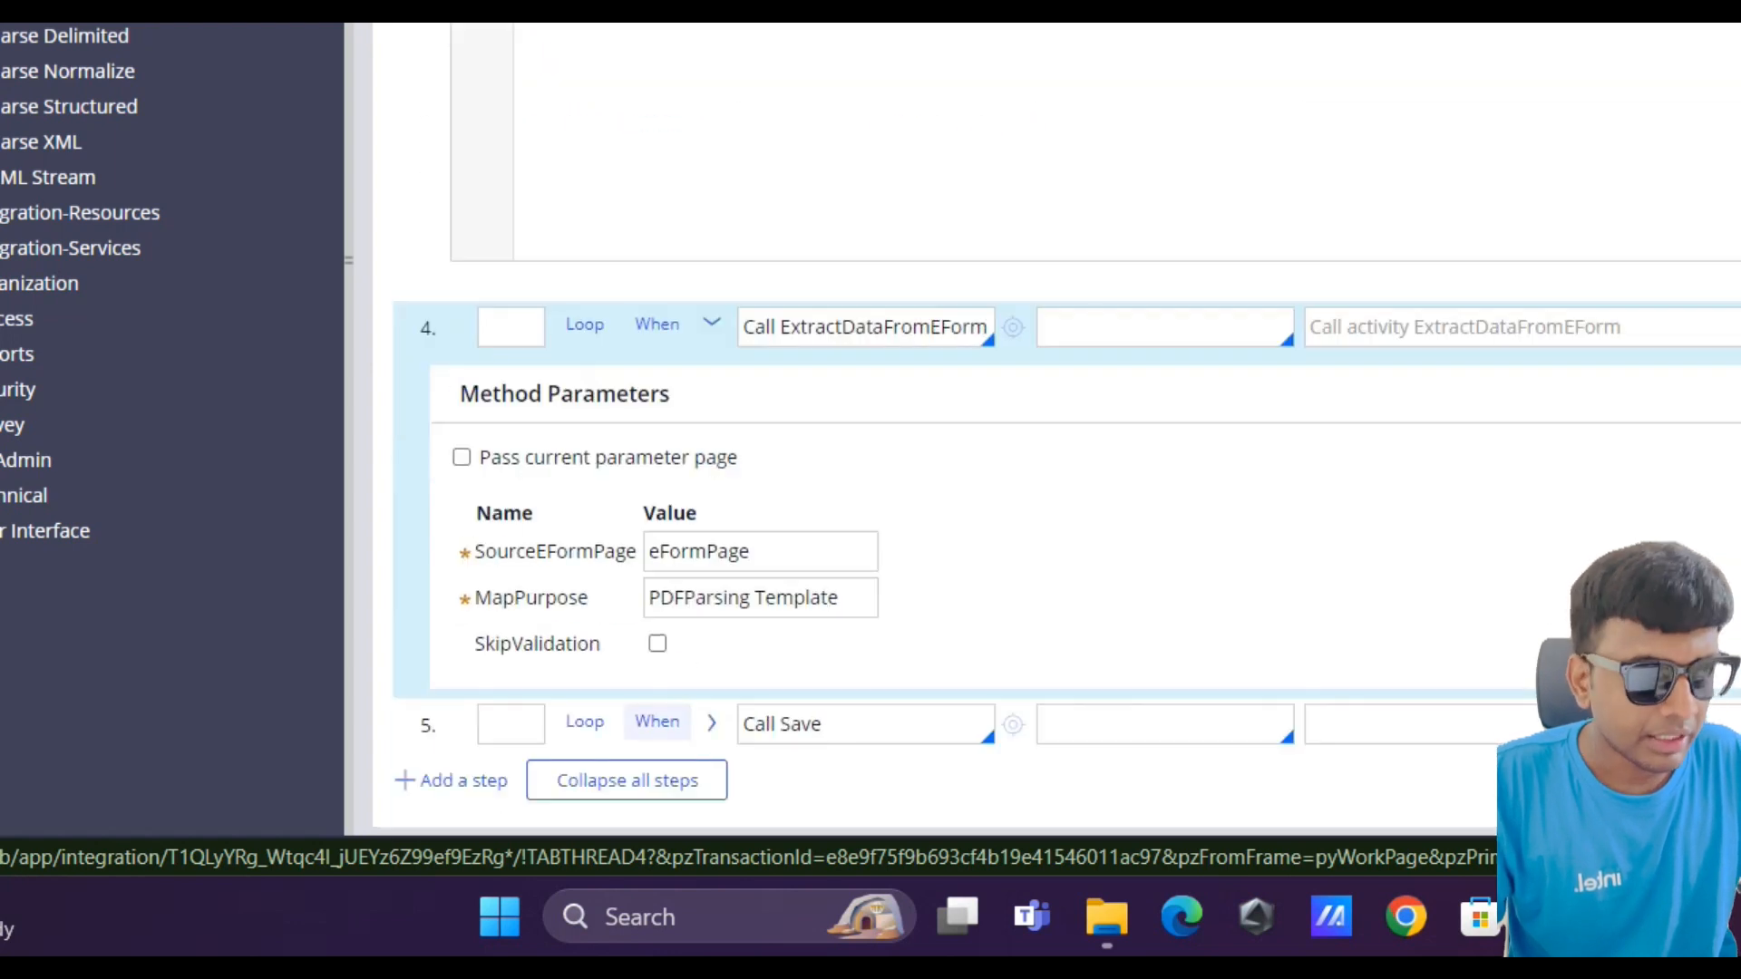
left_click(640, 780)
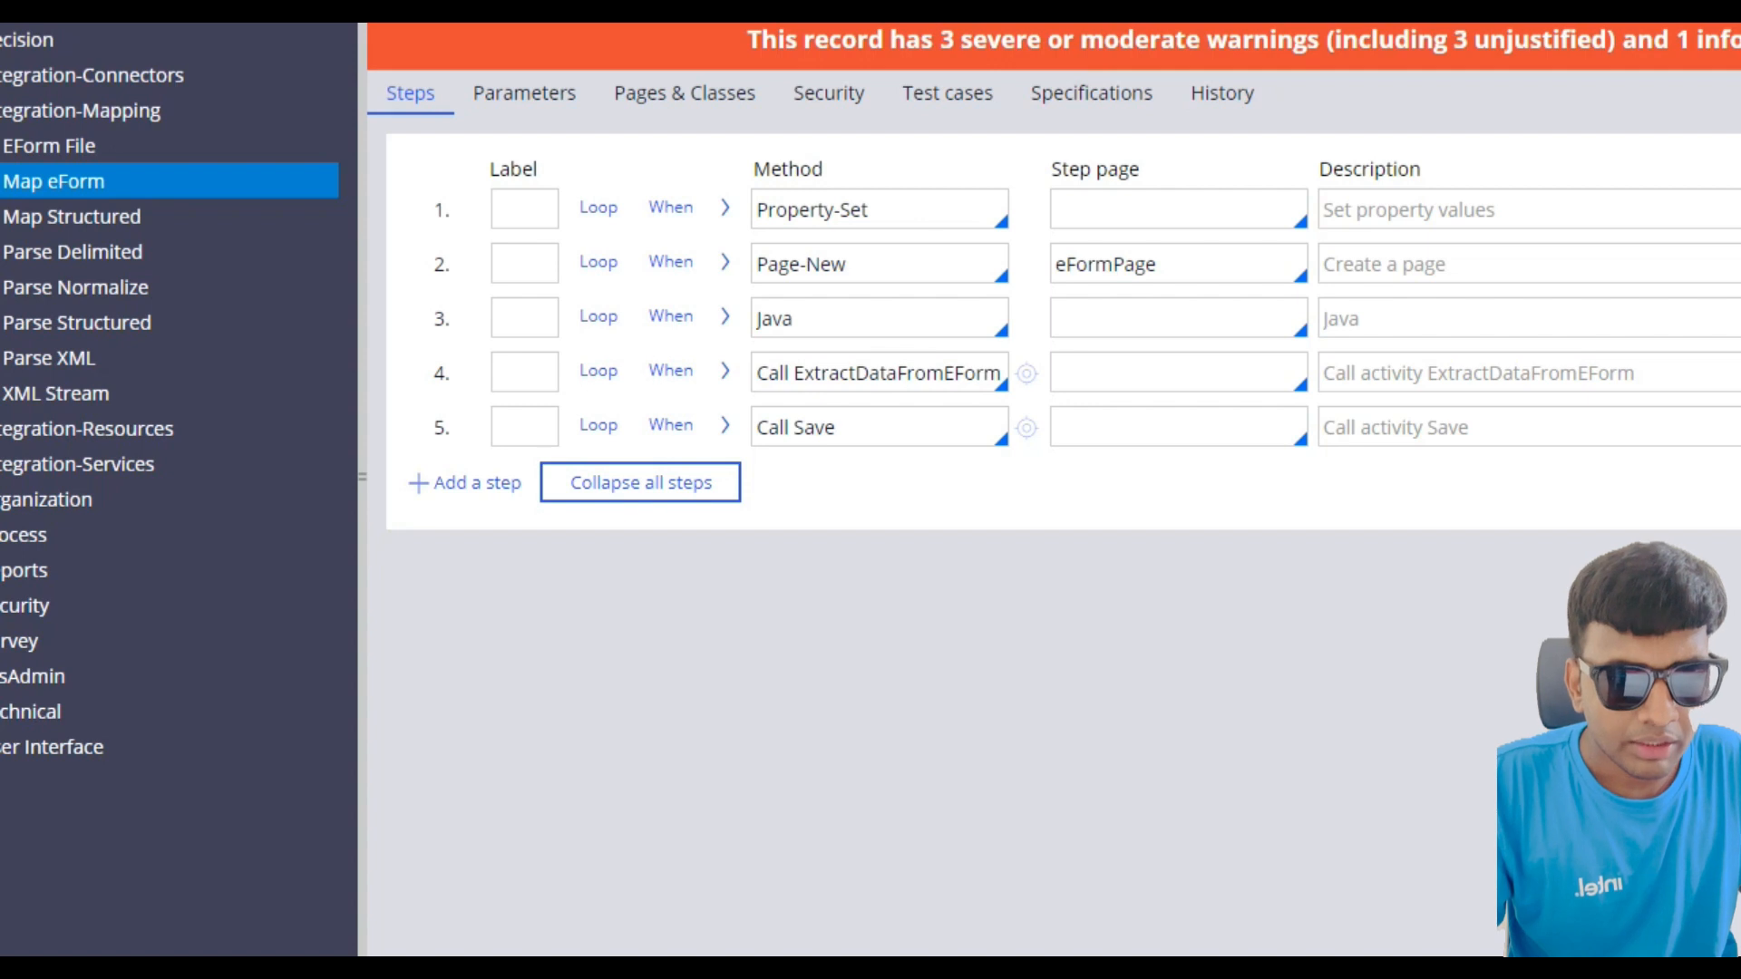
Step: Expand the Property-Set and Java steps and review the Local.FormData assignment together with the Java decoding code
left_click(726, 208)
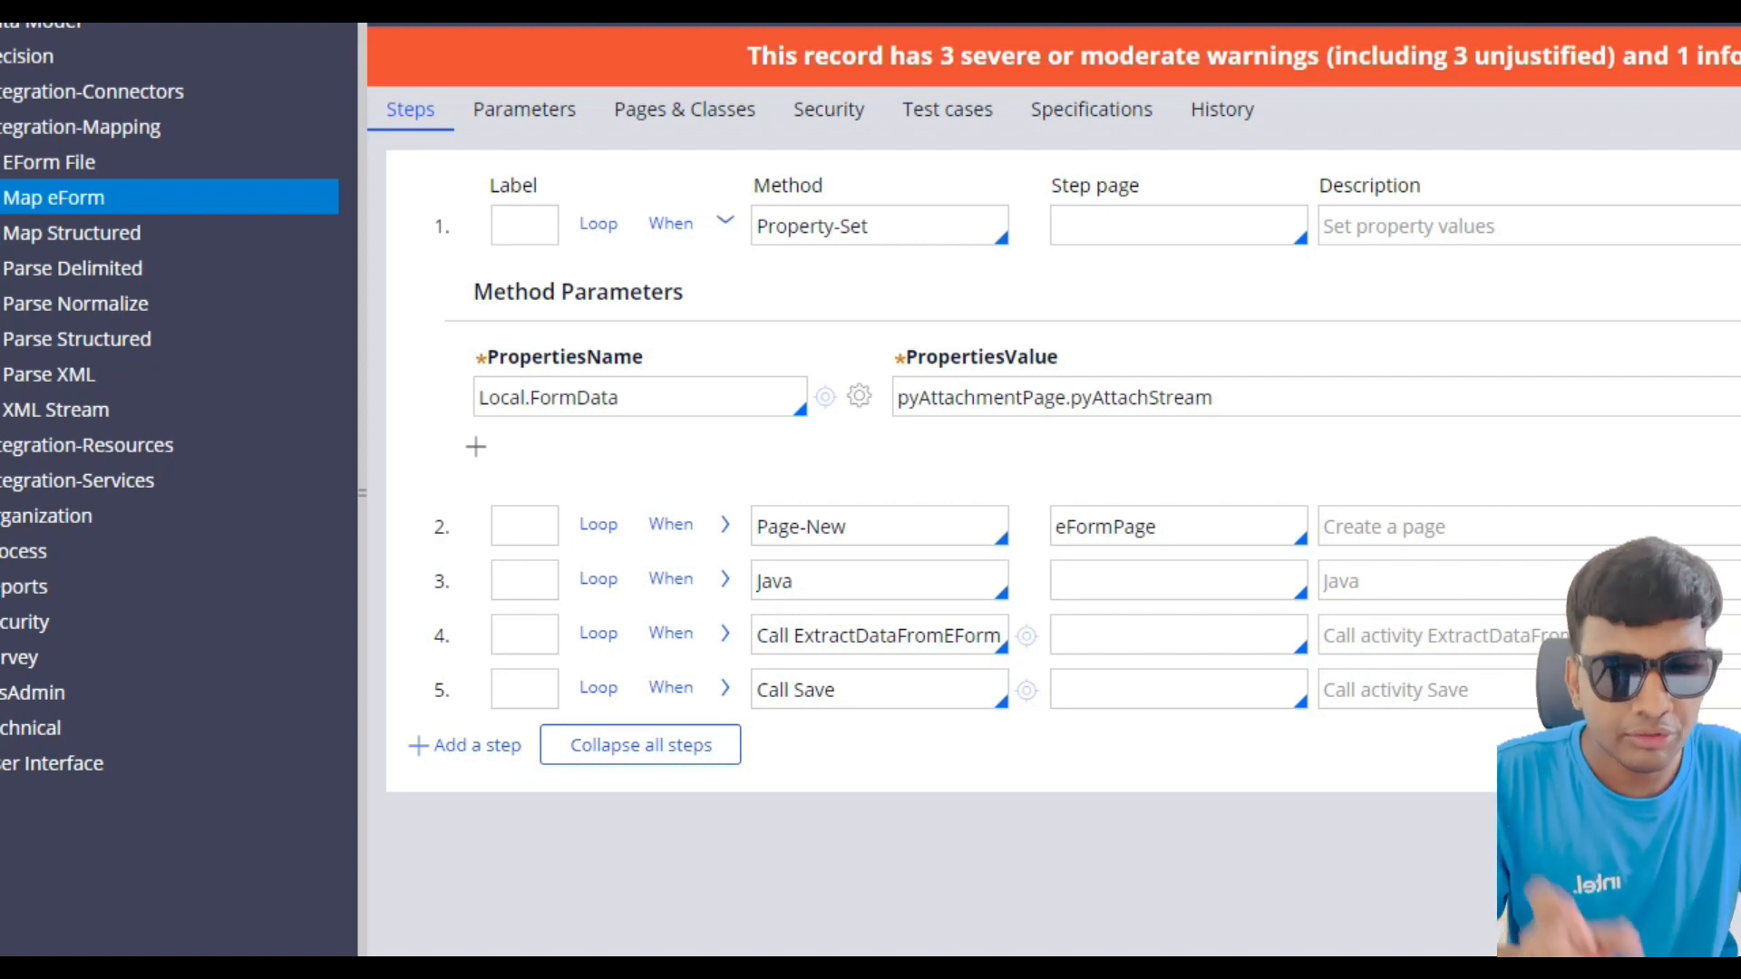
left_click(725, 578)
scroll(725, 578, "down", 2)
scroll(1052, 489, "up", 2)
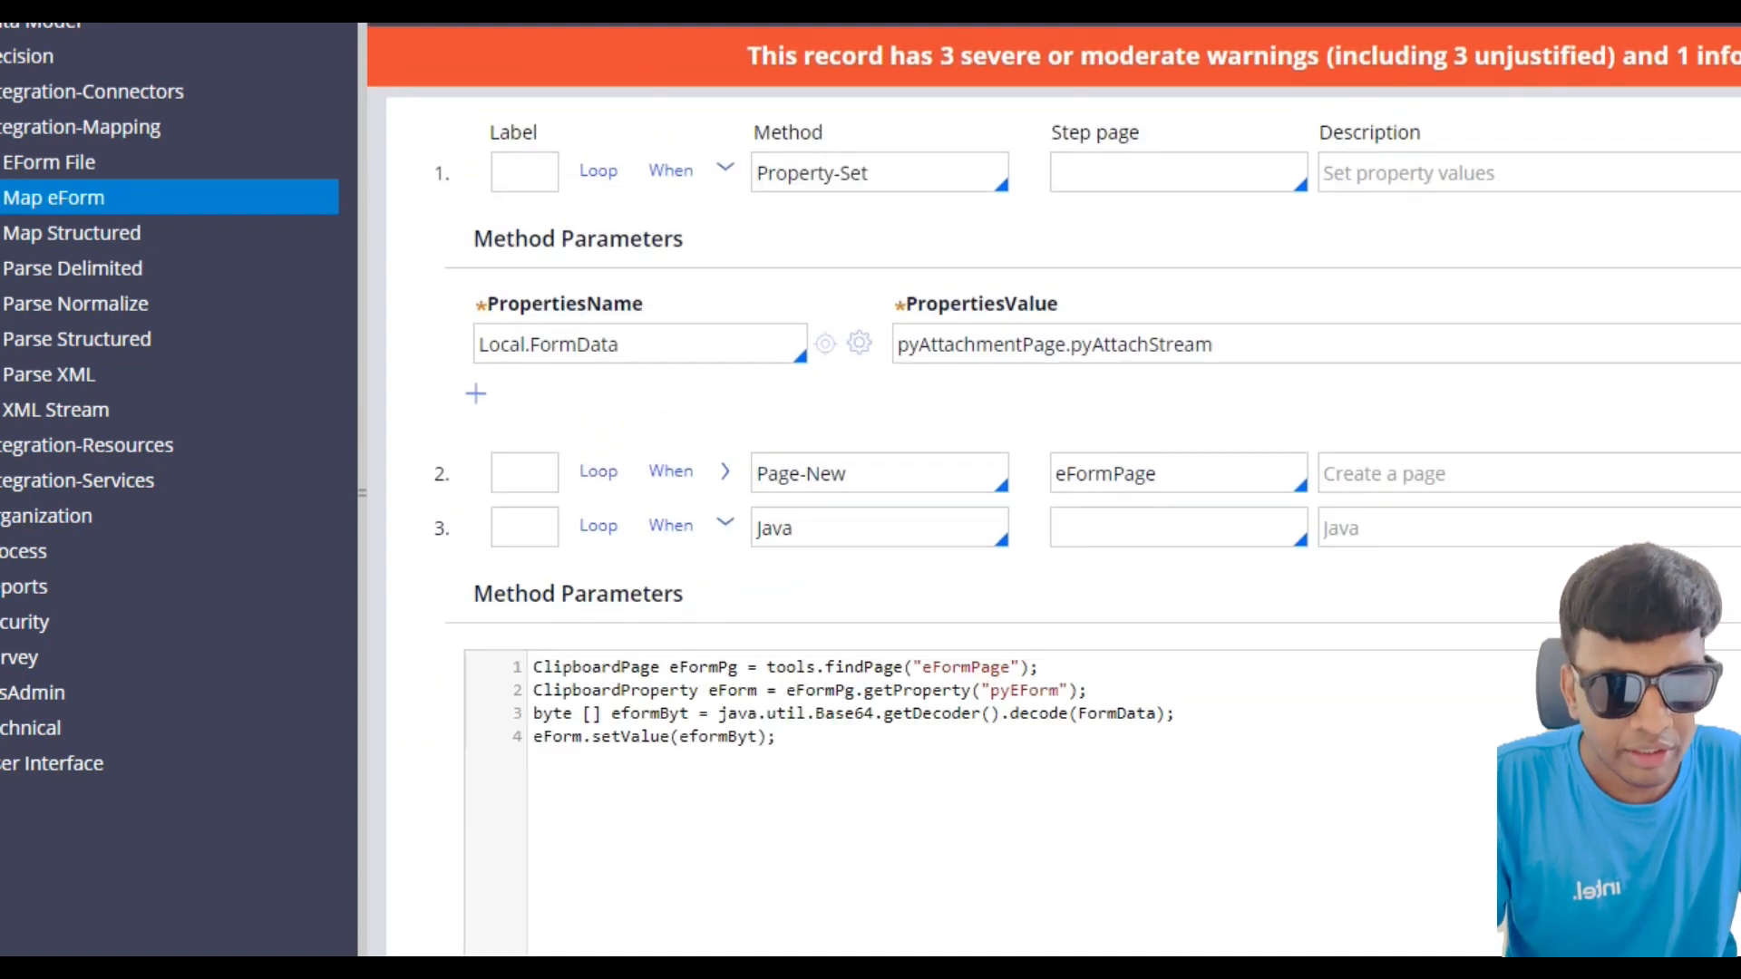
scroll(1052, 490, "down", 3)
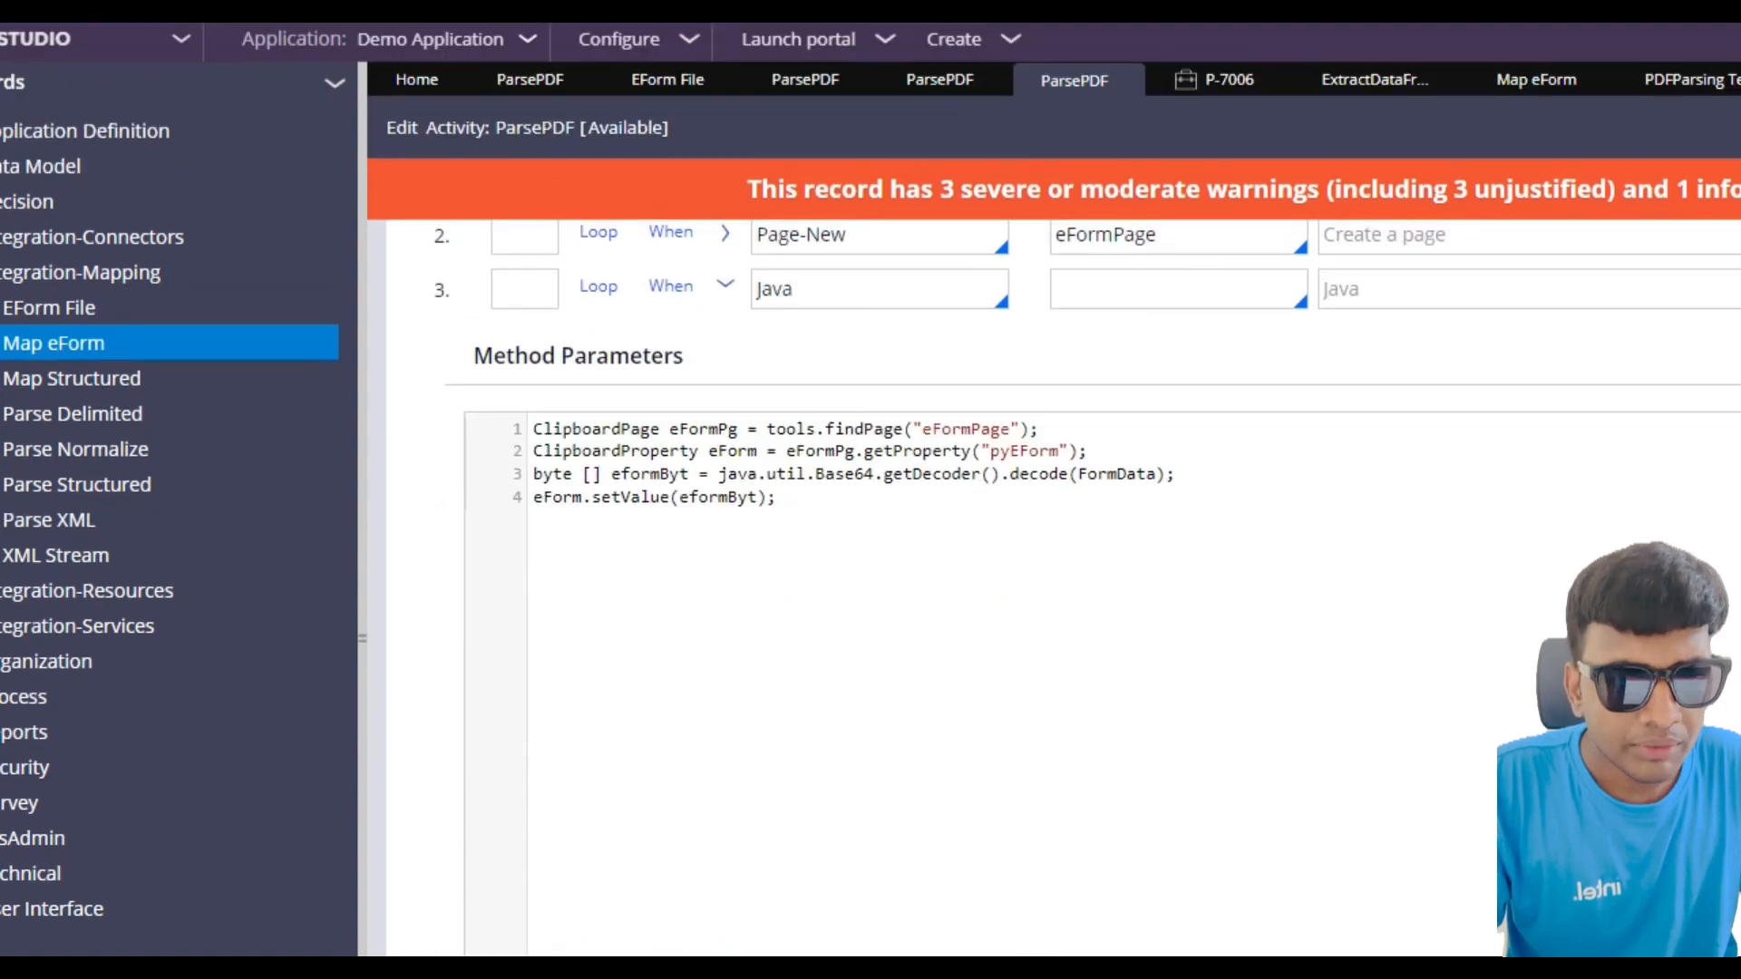
scroll(1052, 489, "up", 2)
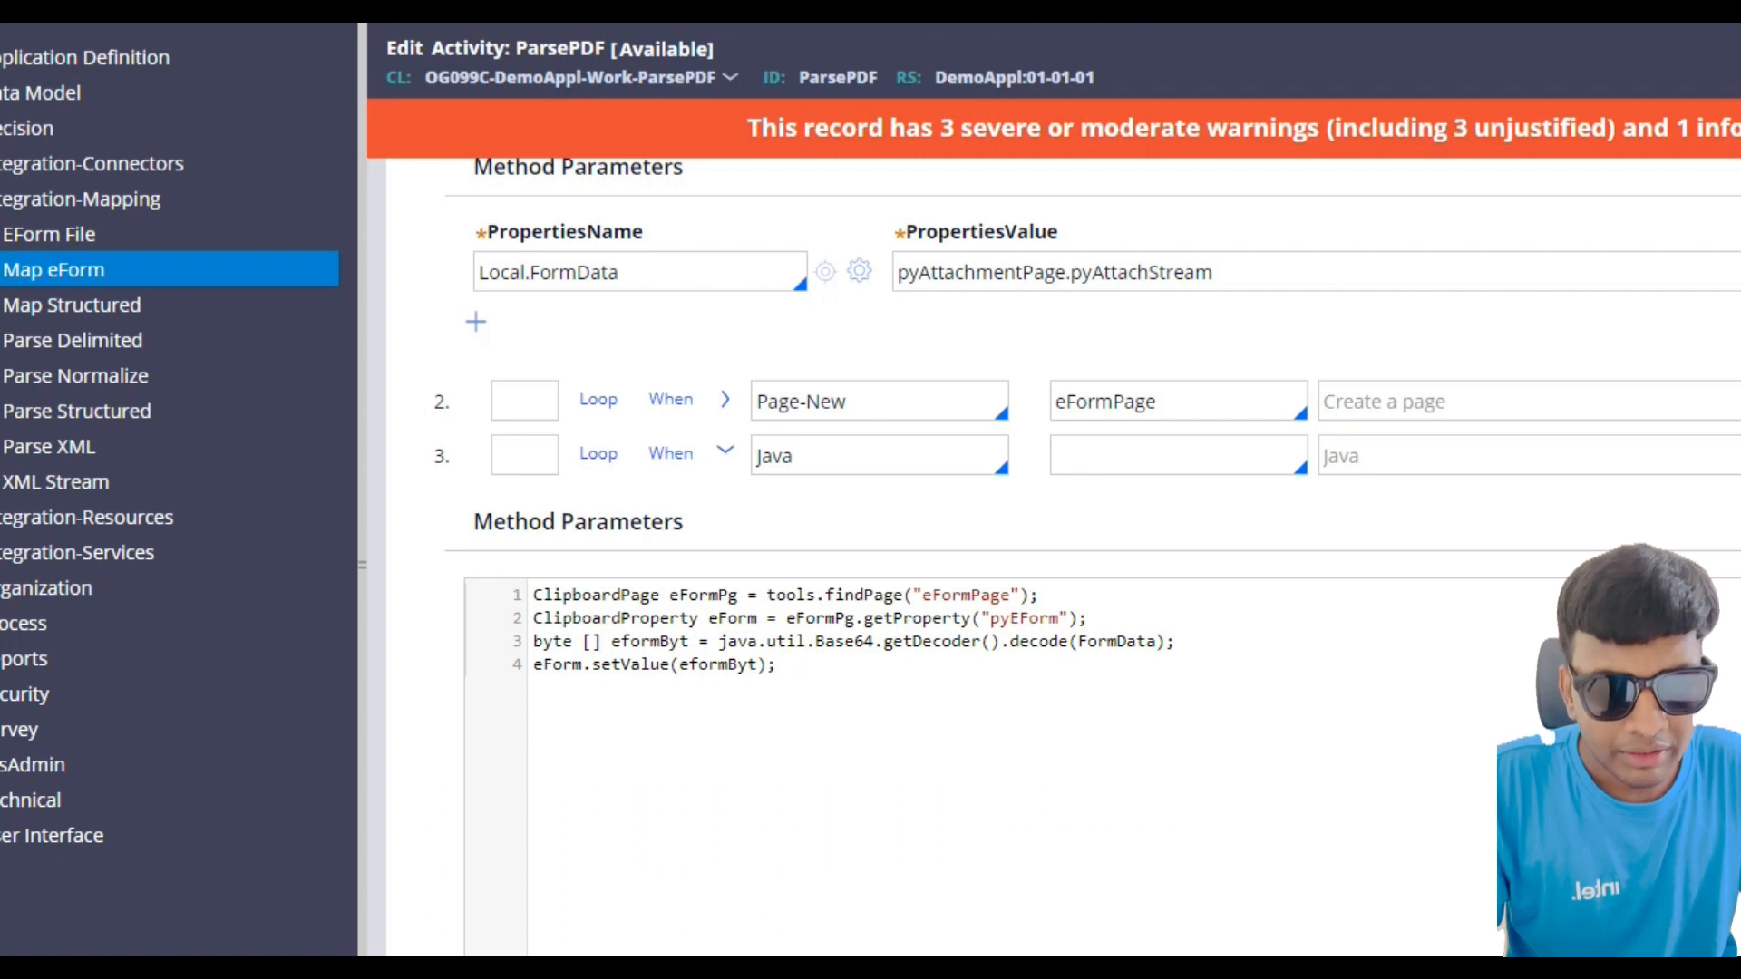
scroll(1052, 490, "down", 3)
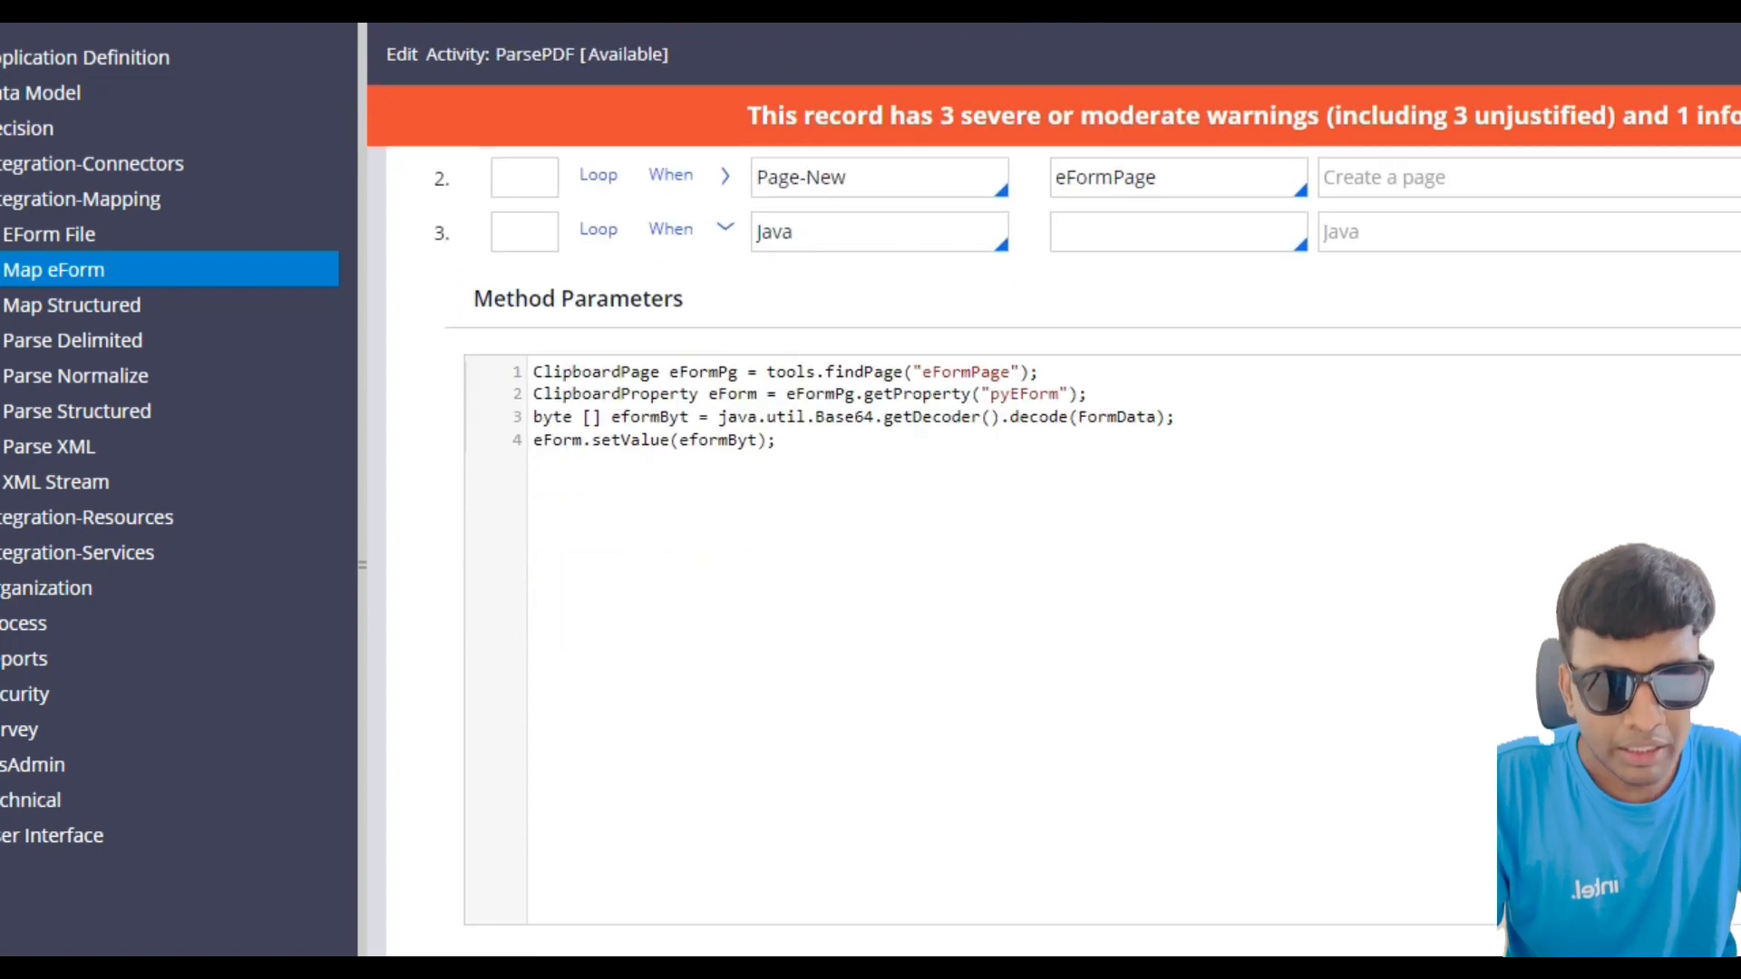
scroll(952, 726, "down", 3)
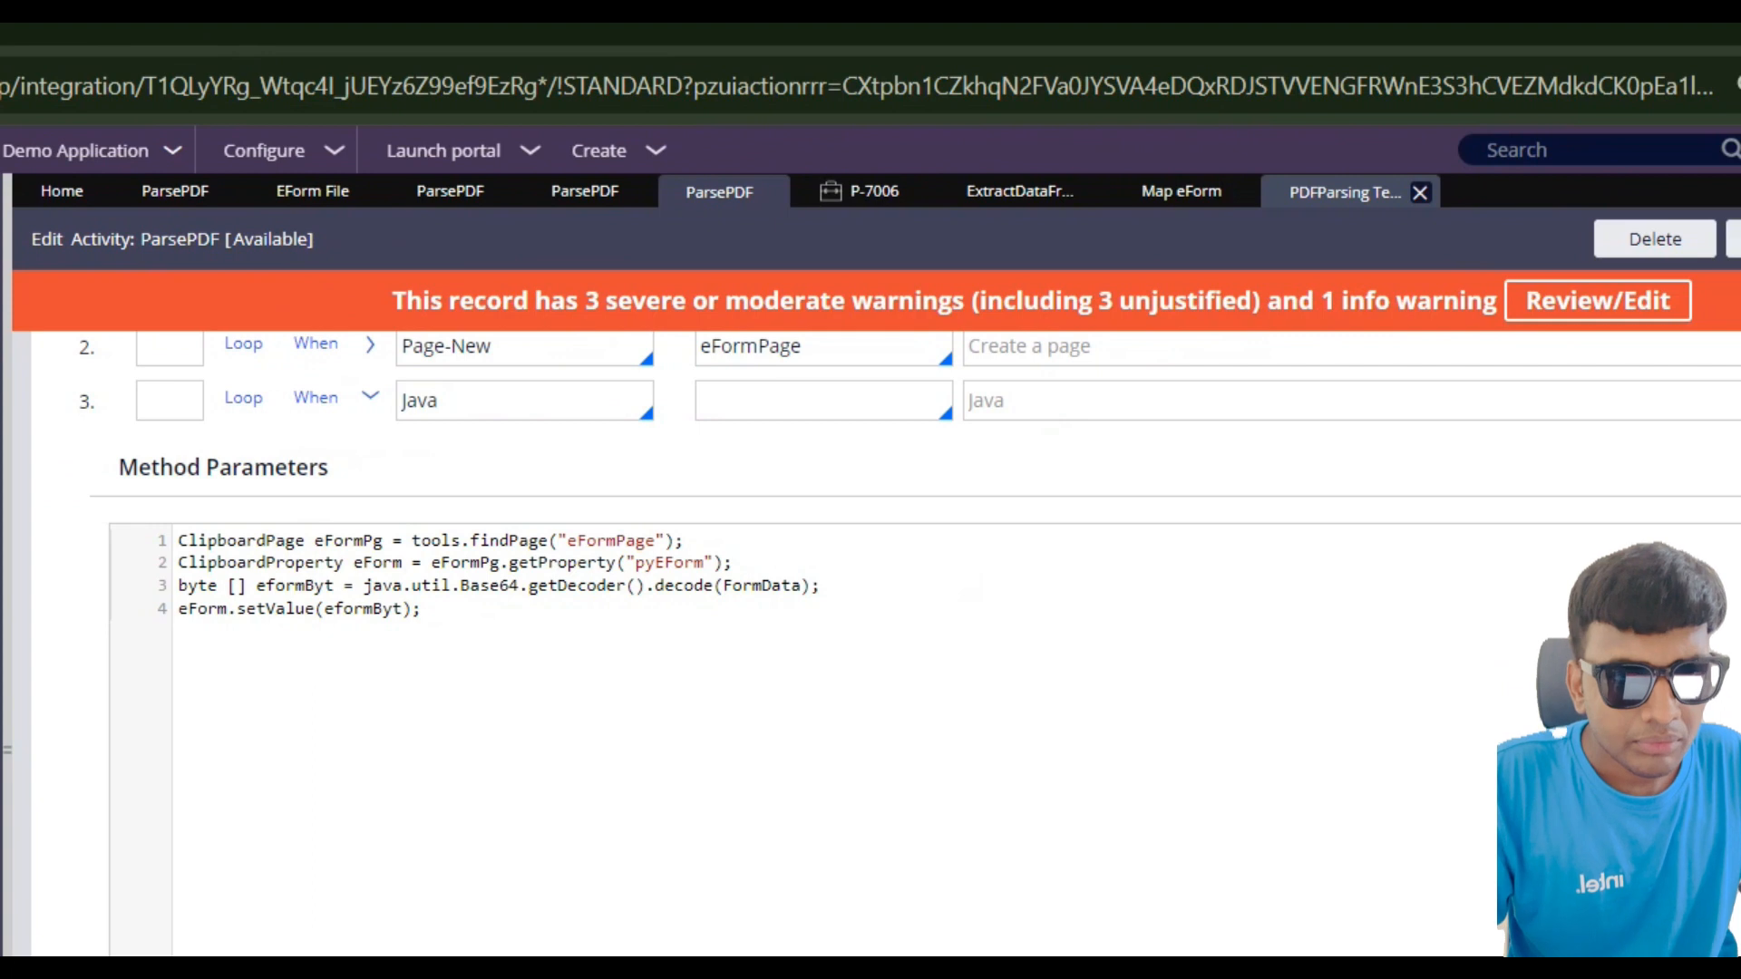
Step: Check the PDFParsing Template field mapping and the pre-processing and post-processing settings of the ParsePDF flow action
left_click(1353, 192)
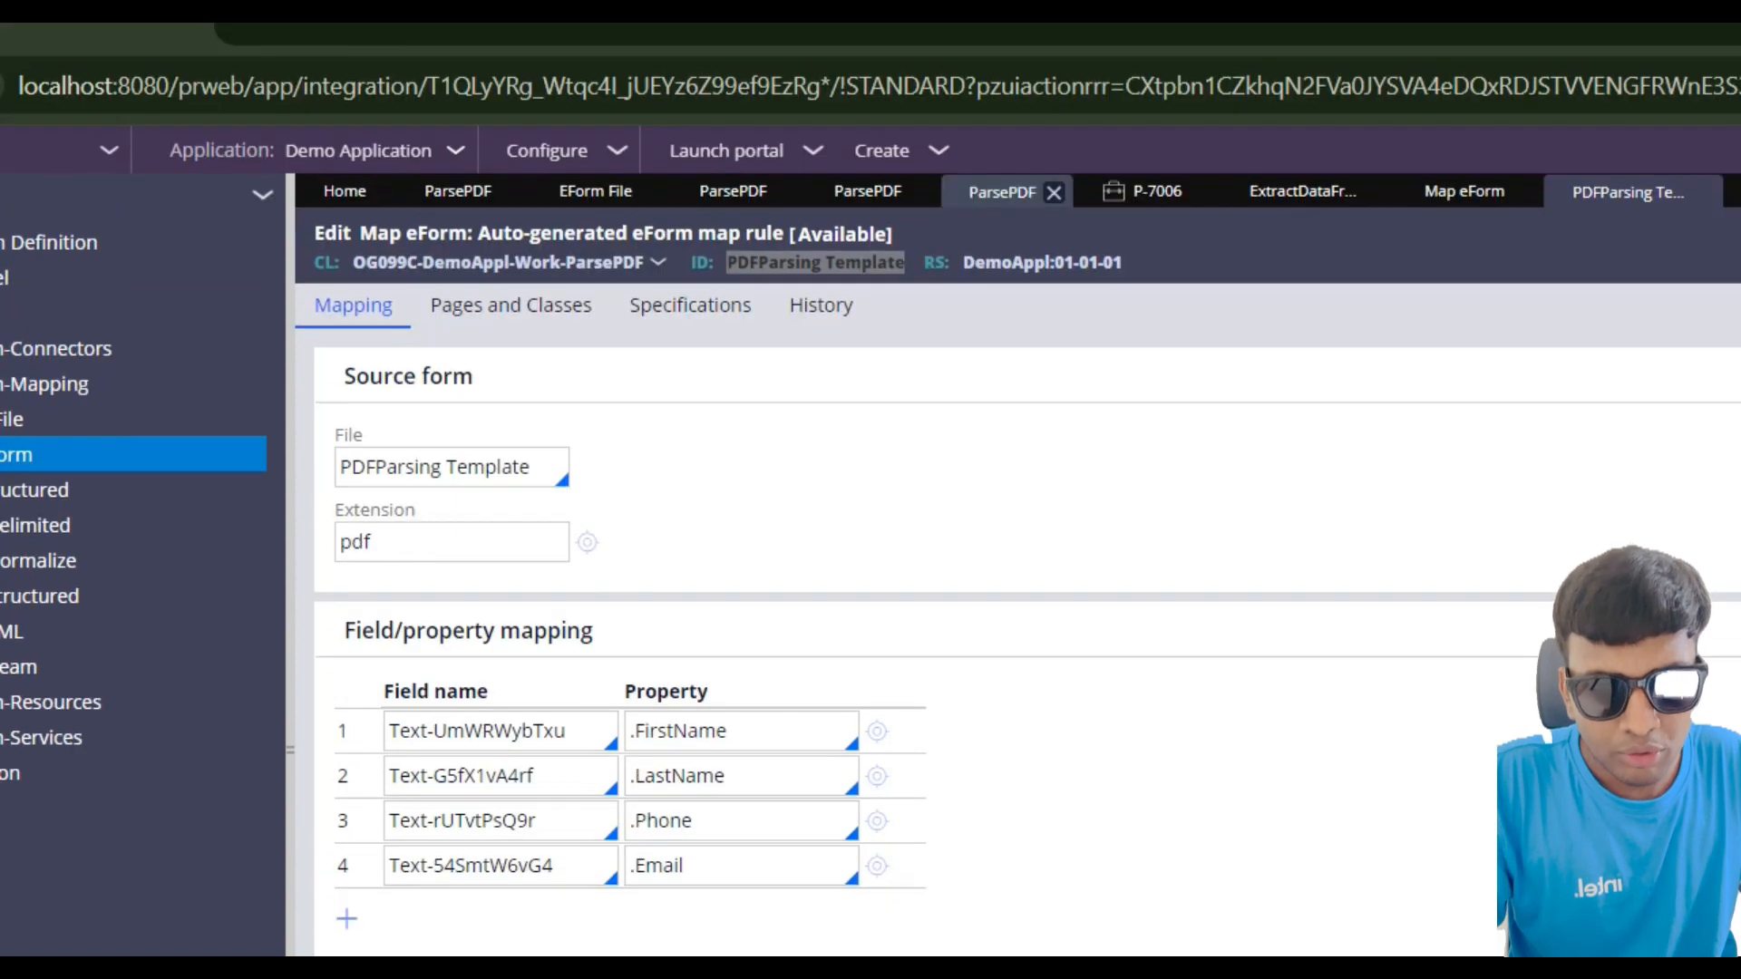
left_click(997, 192)
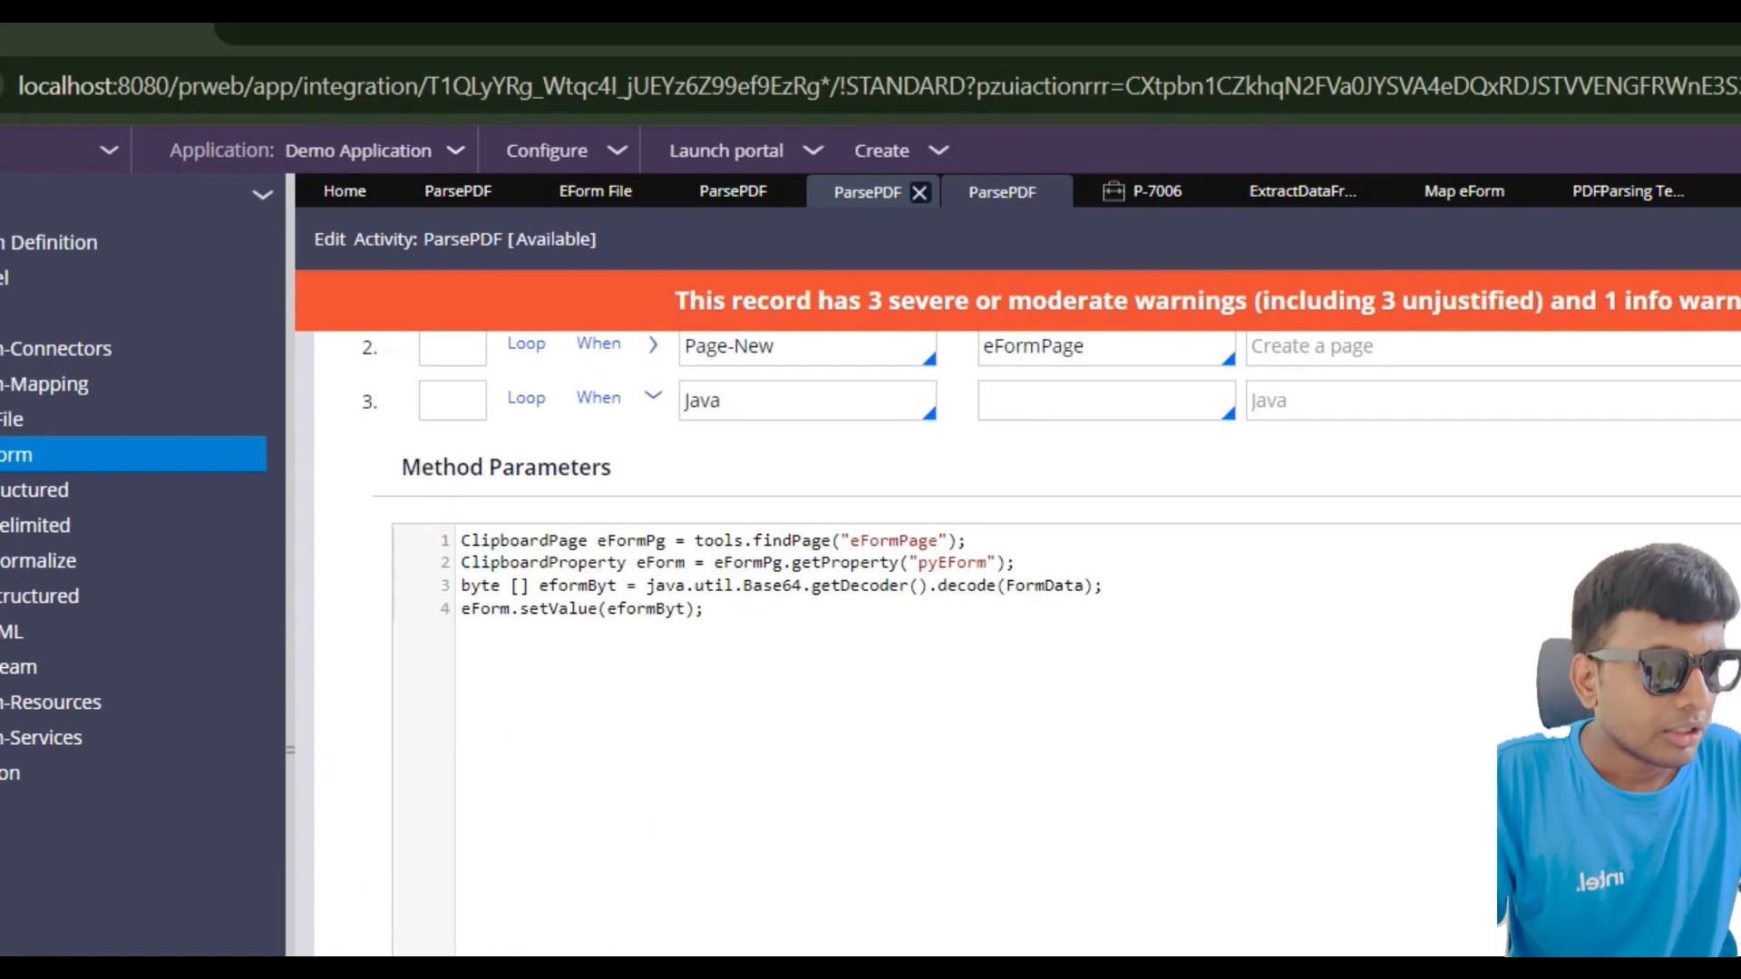
left_click(868, 192)
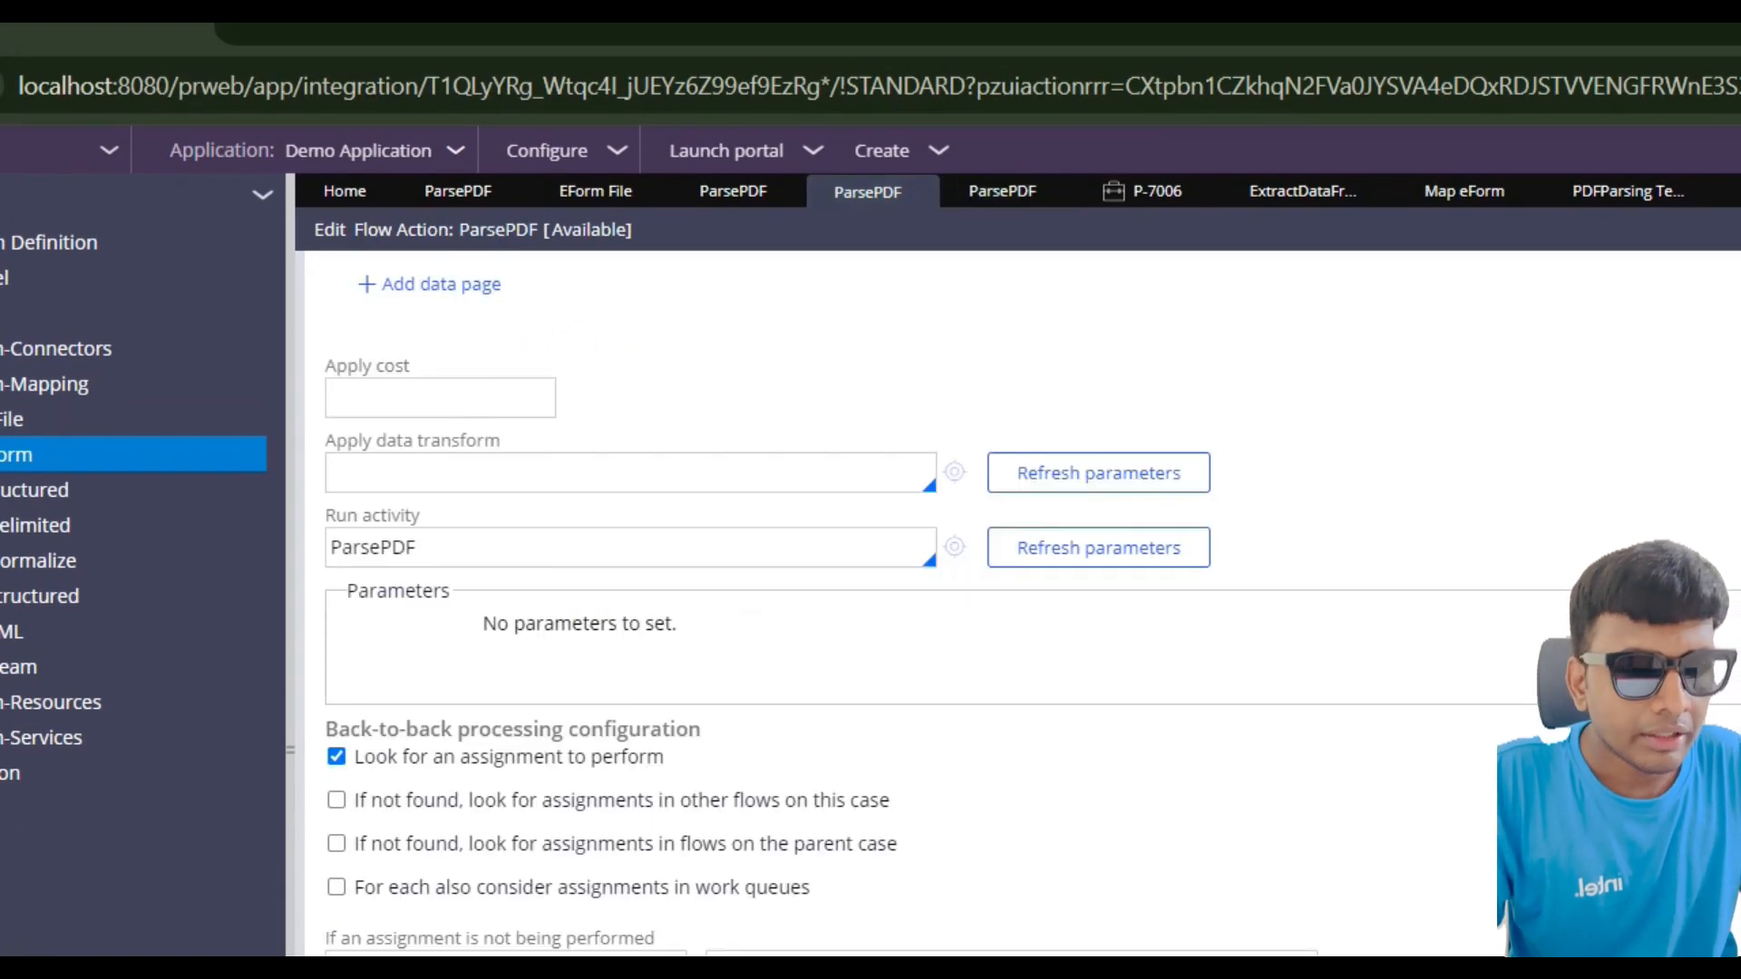
scroll(892, 603, "up", 6)
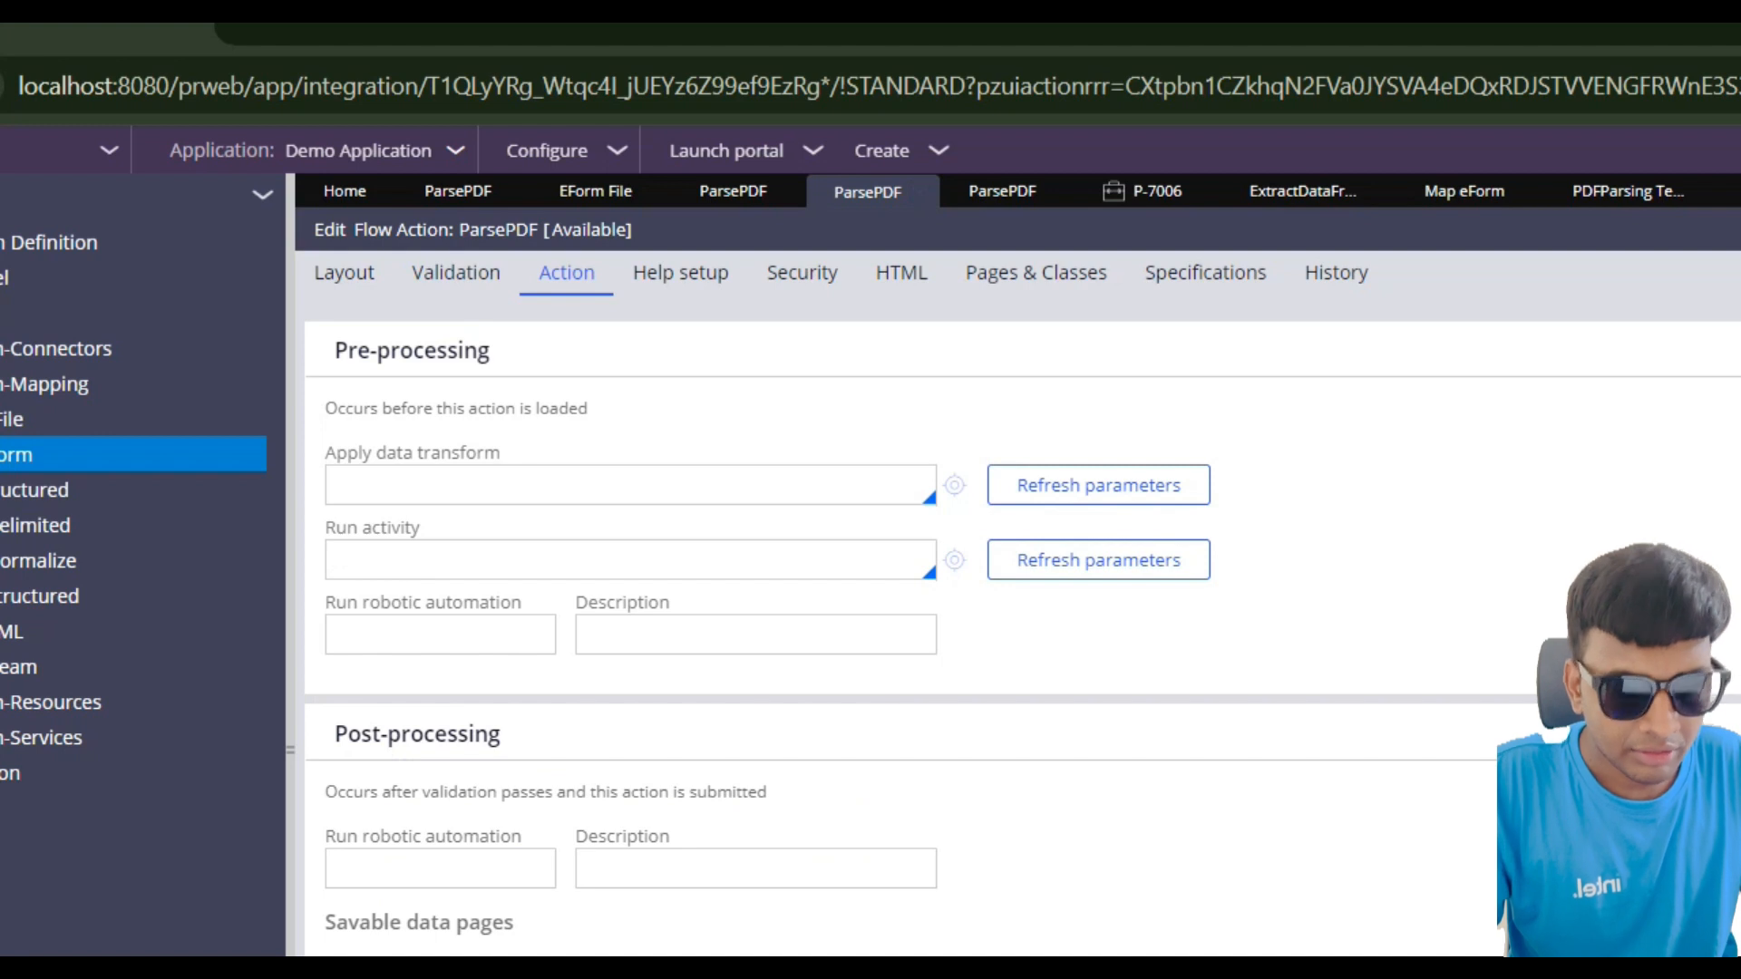
scroll(907, 598, "down", 4)
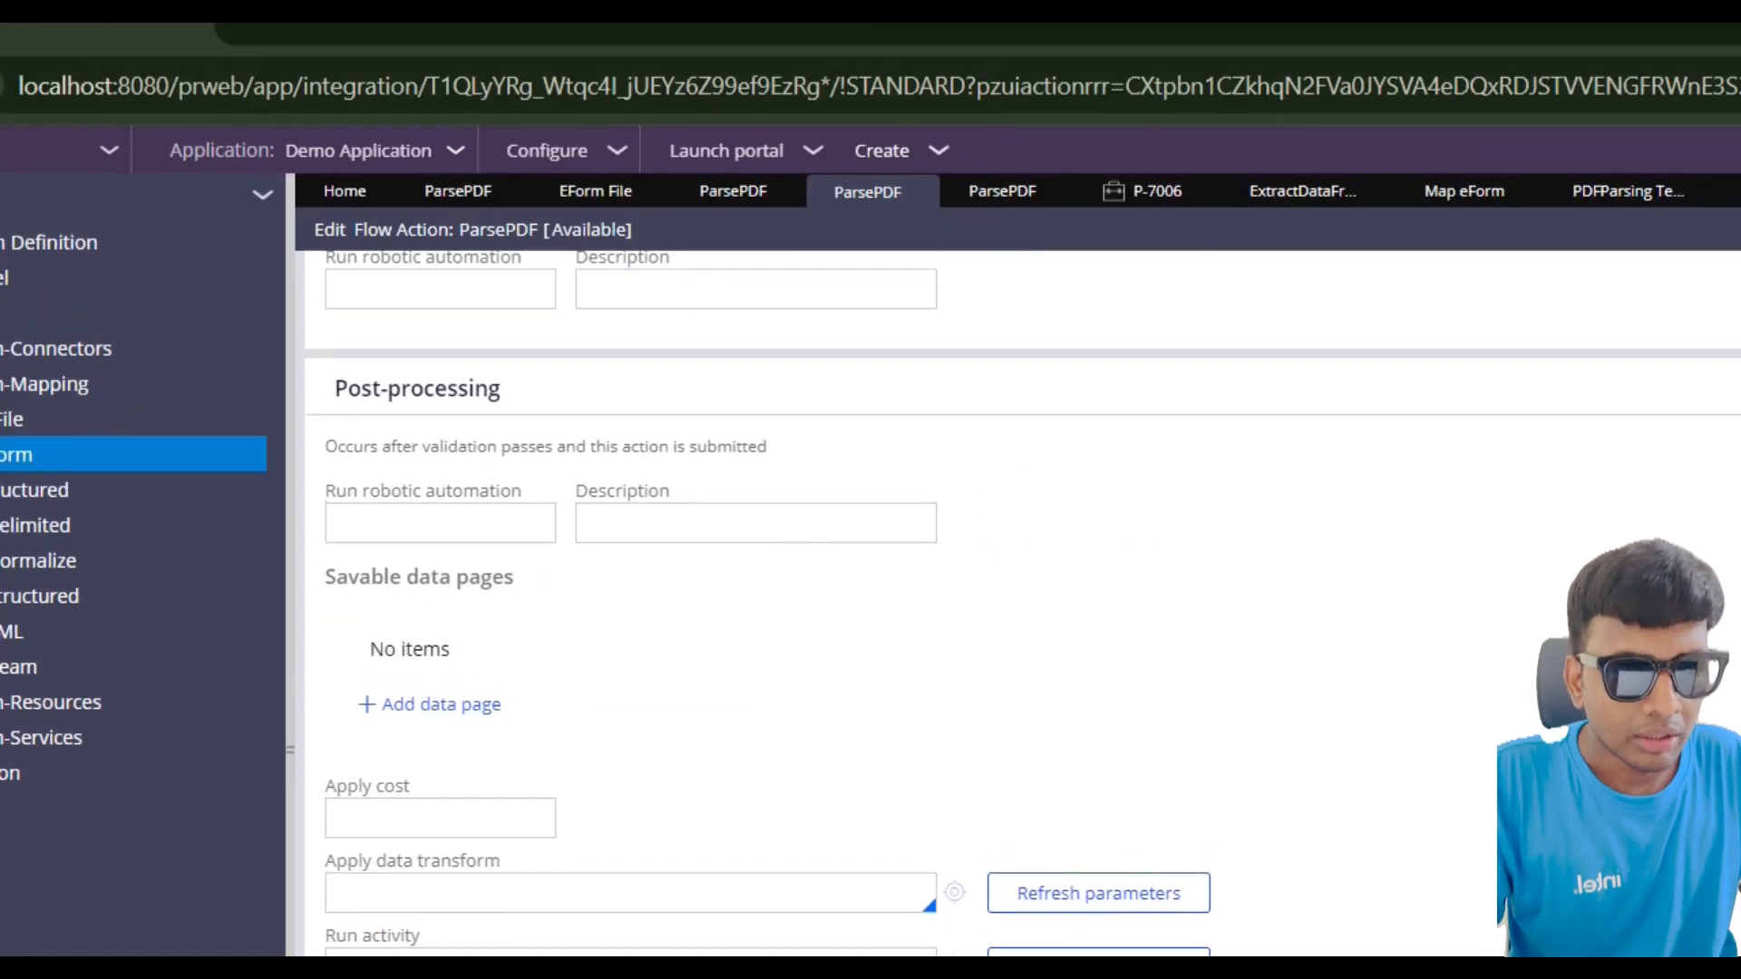
Step: Close all open rules and create a new ParsePDF case
left_click(1718, 190)
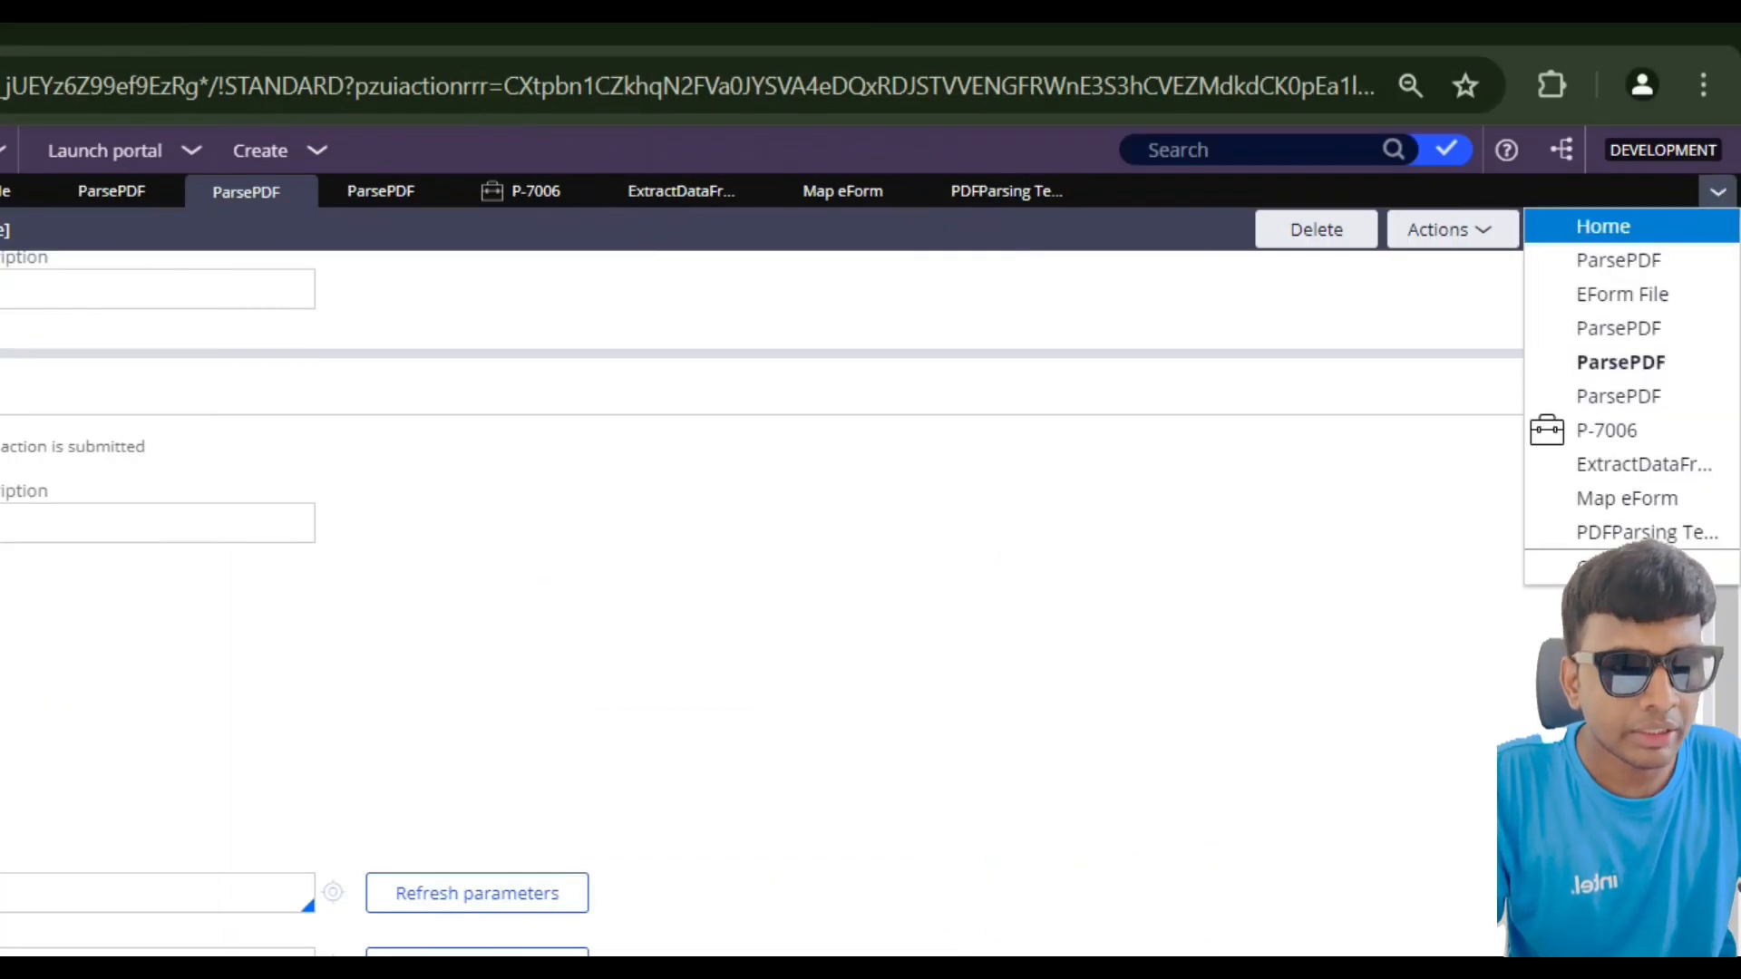
left_click(1623, 564)
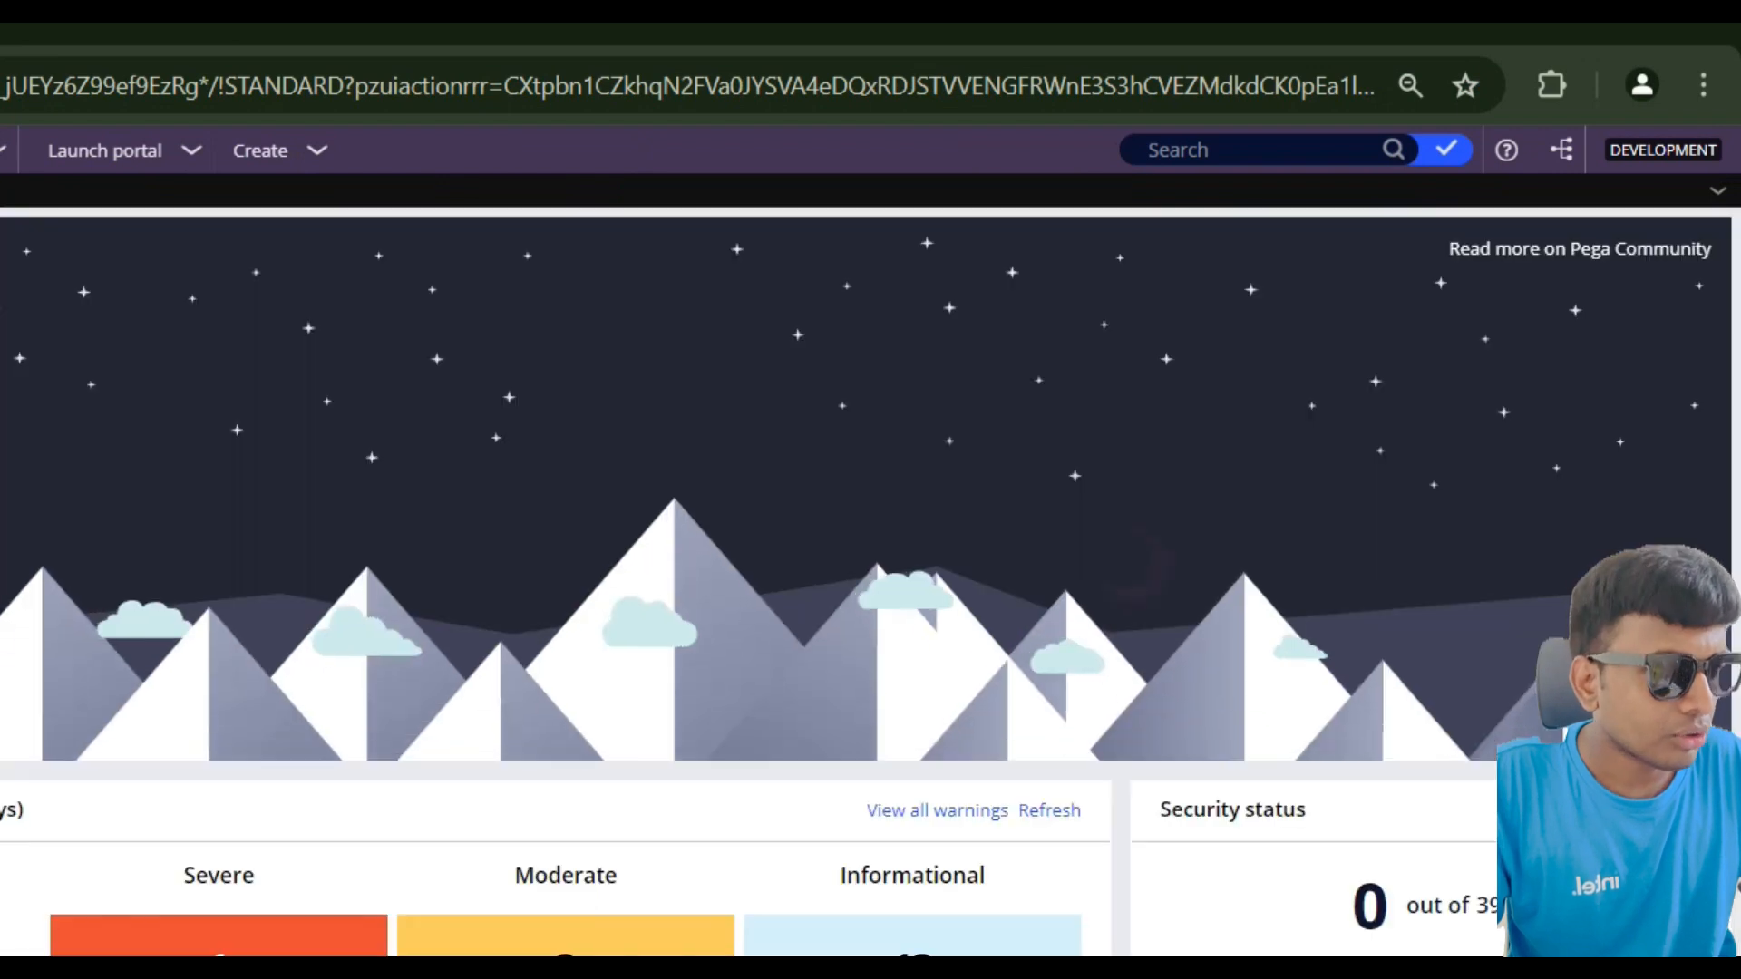
left_click(260, 151)
left_click(559, 177)
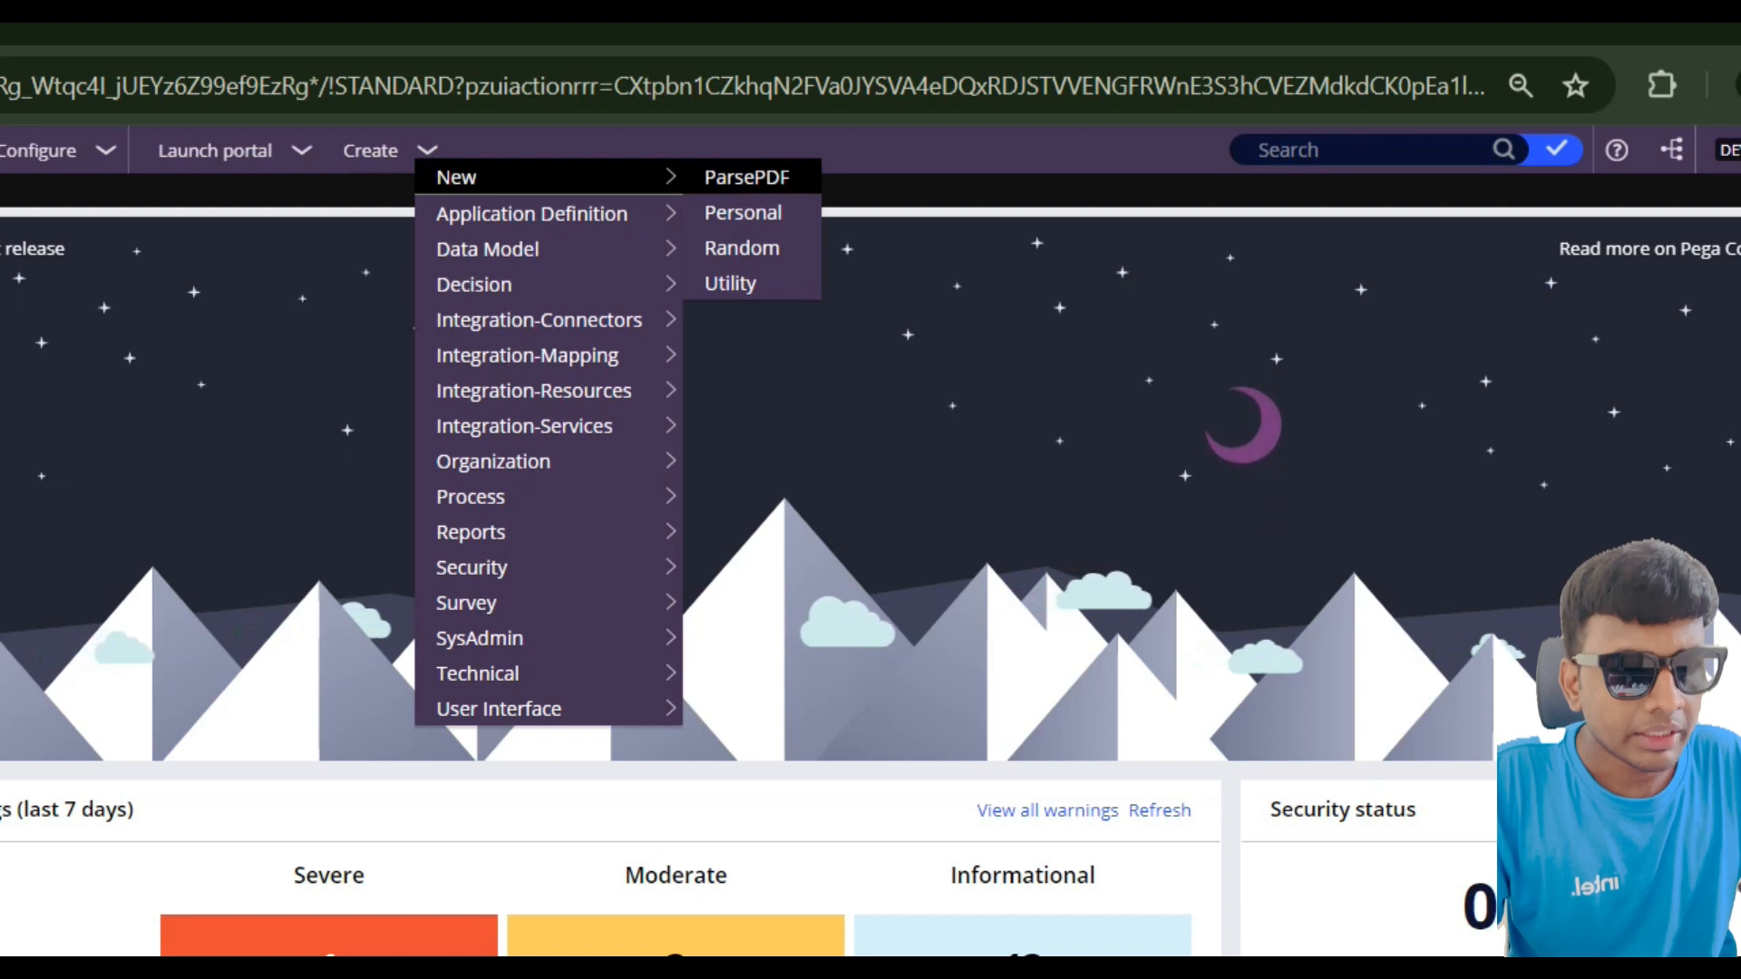
left_click(747, 178)
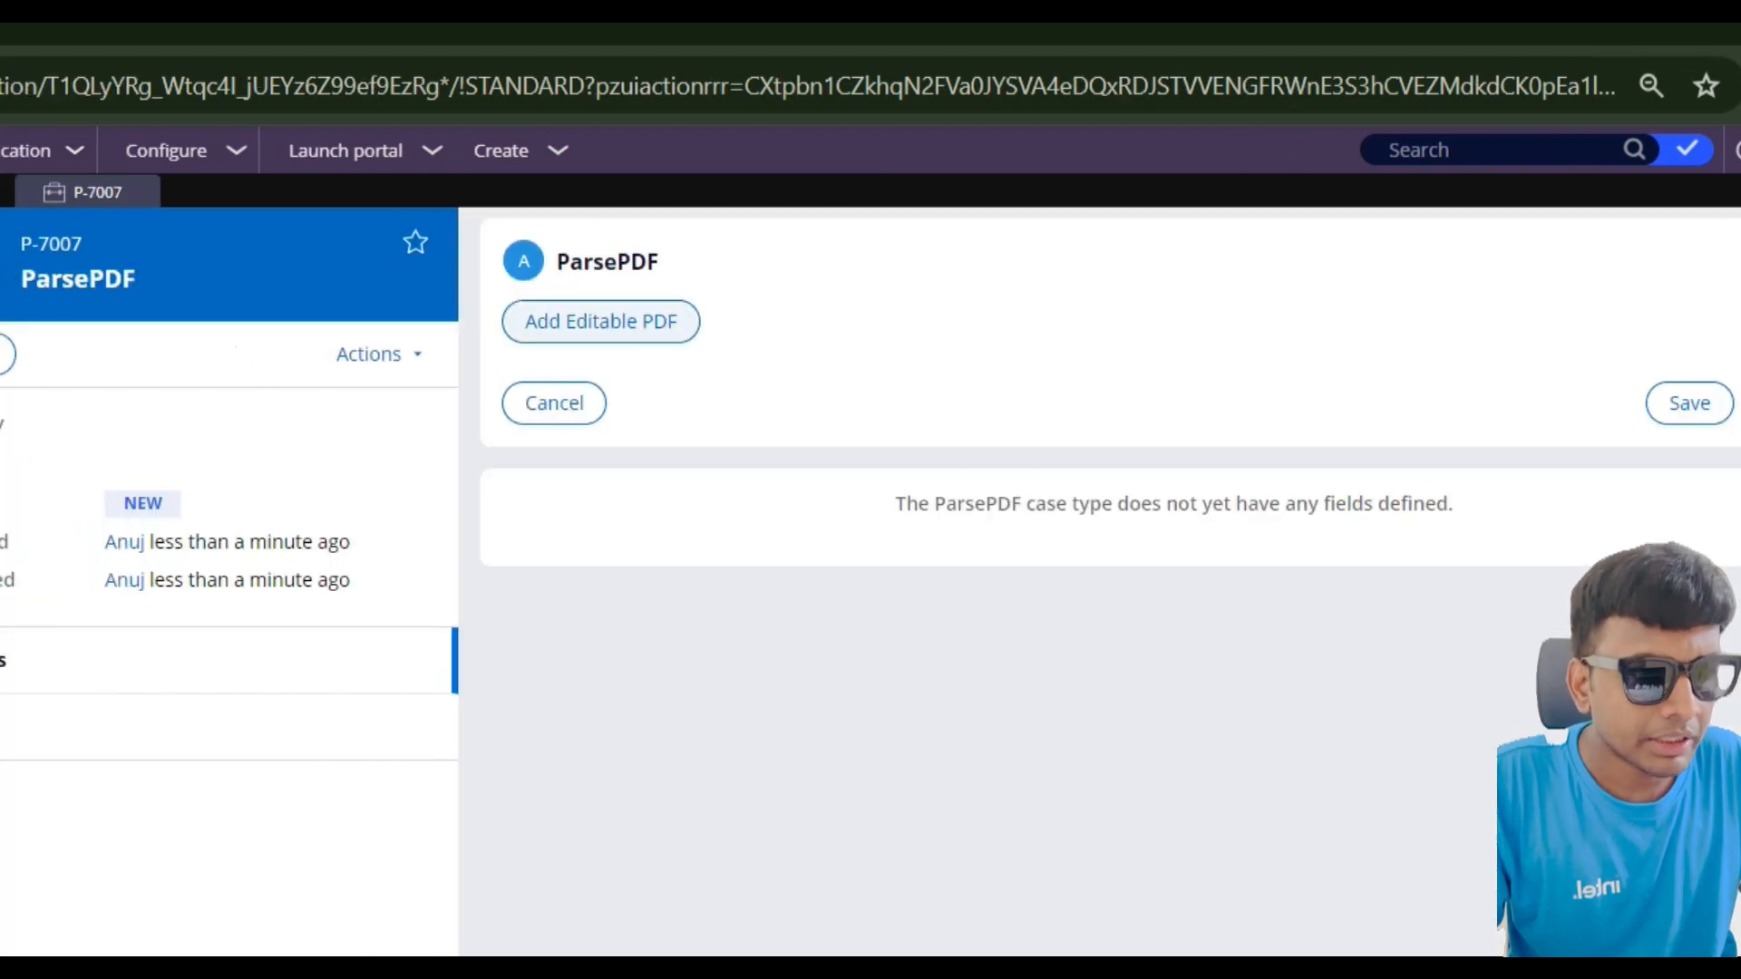
Step: Select the PDFParsing Data file as the editable PDF to attach to the new case
left_click(473, 321)
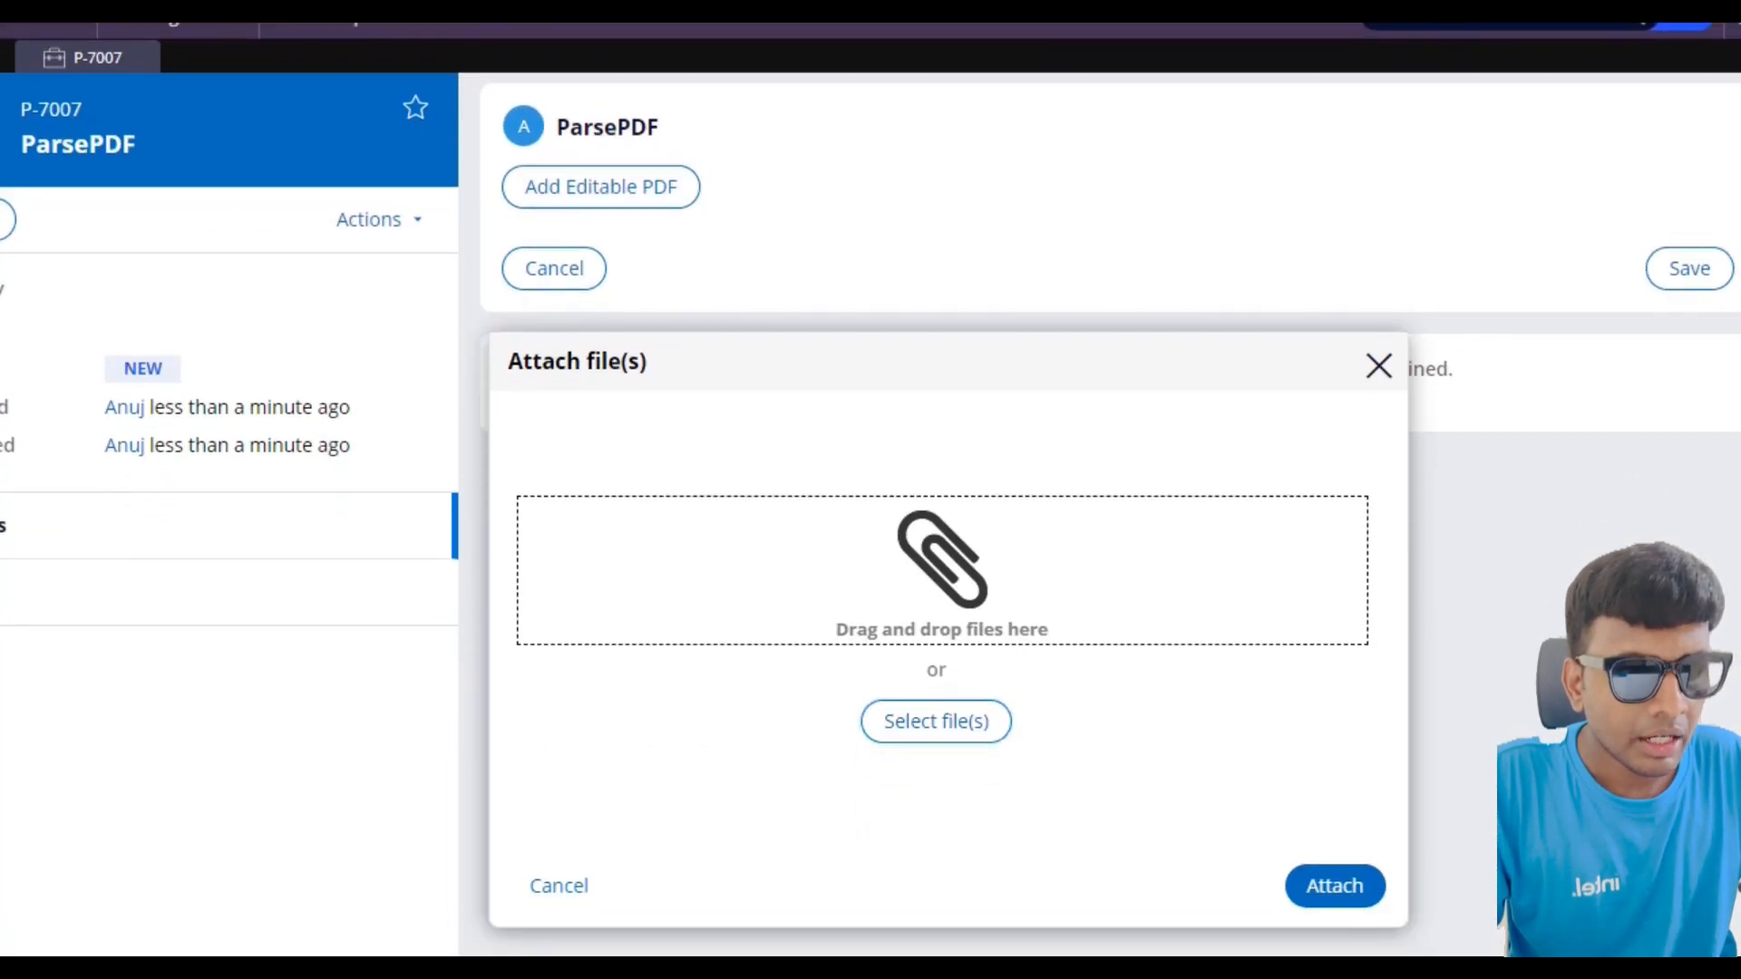
left_click(936, 856)
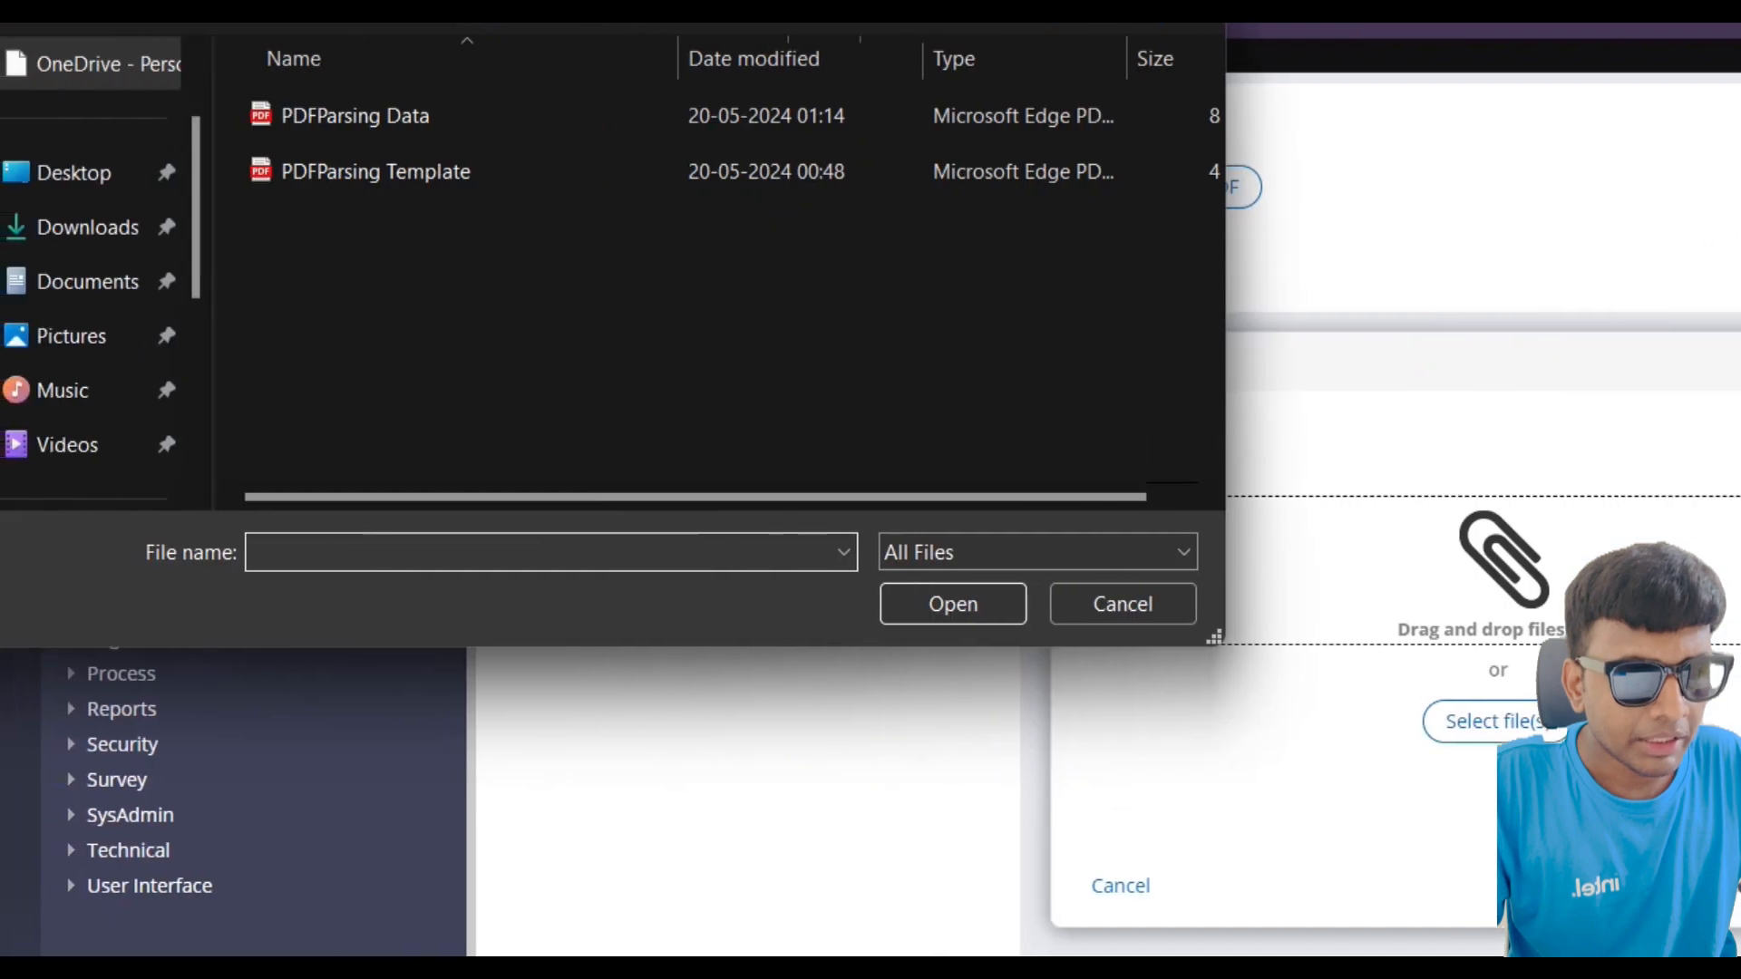
left_click(355, 115)
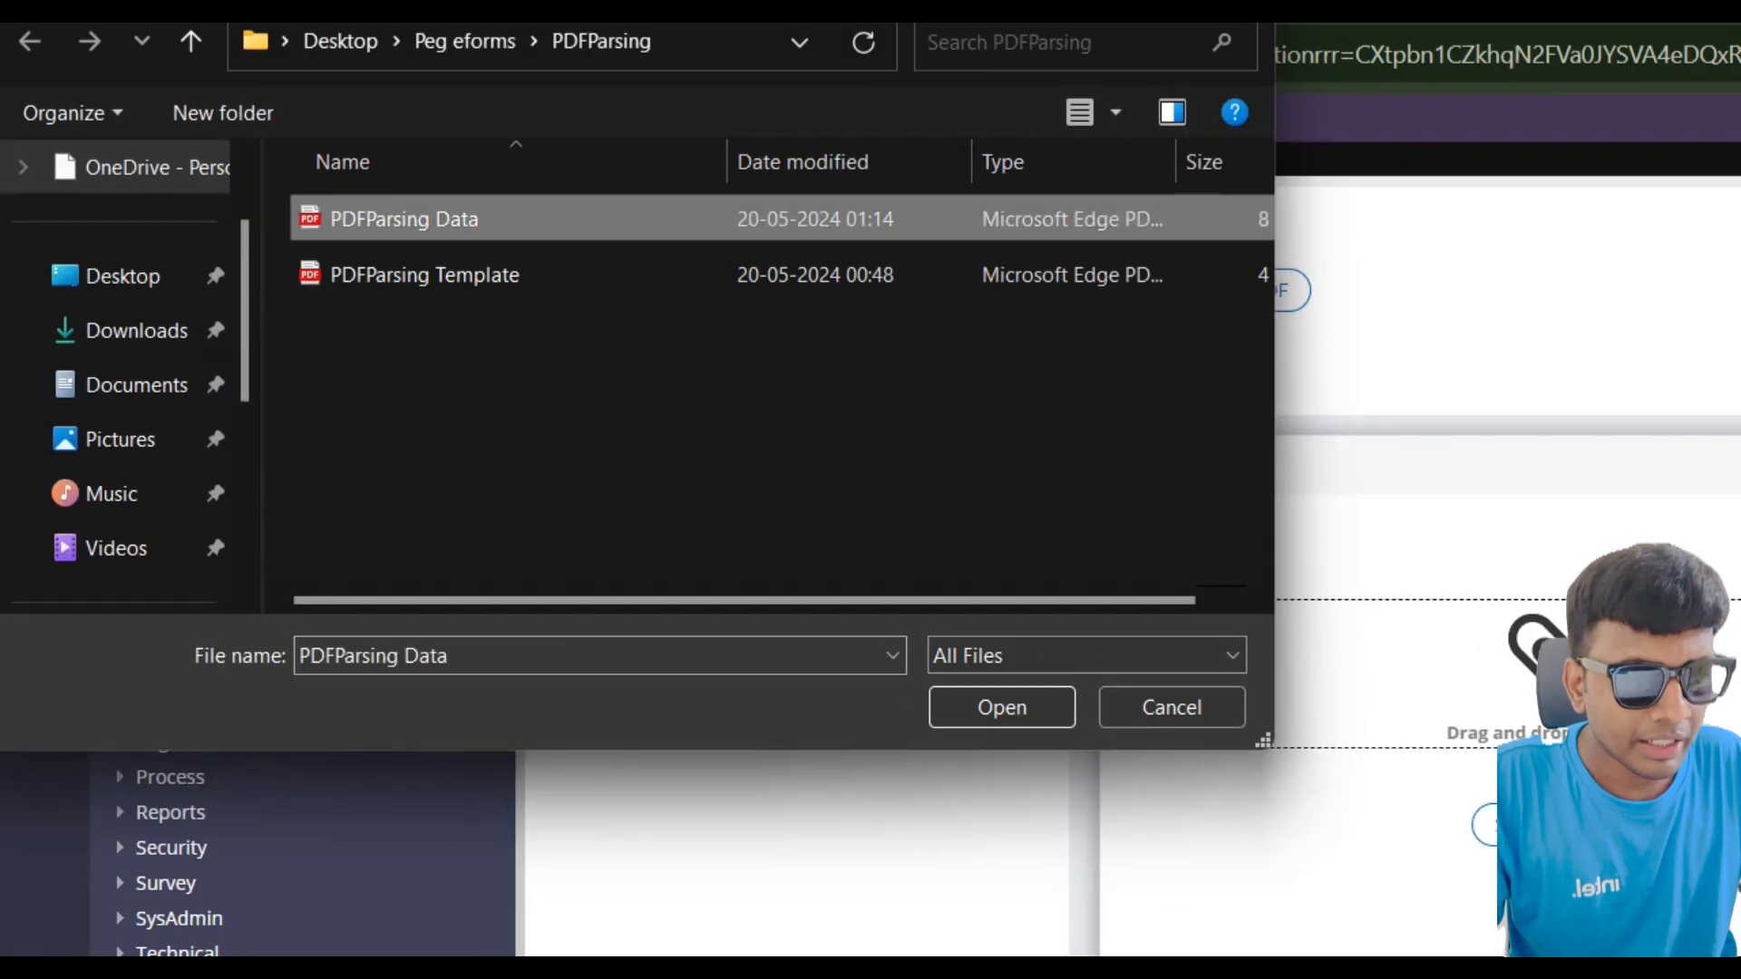
left_click(1002, 707)
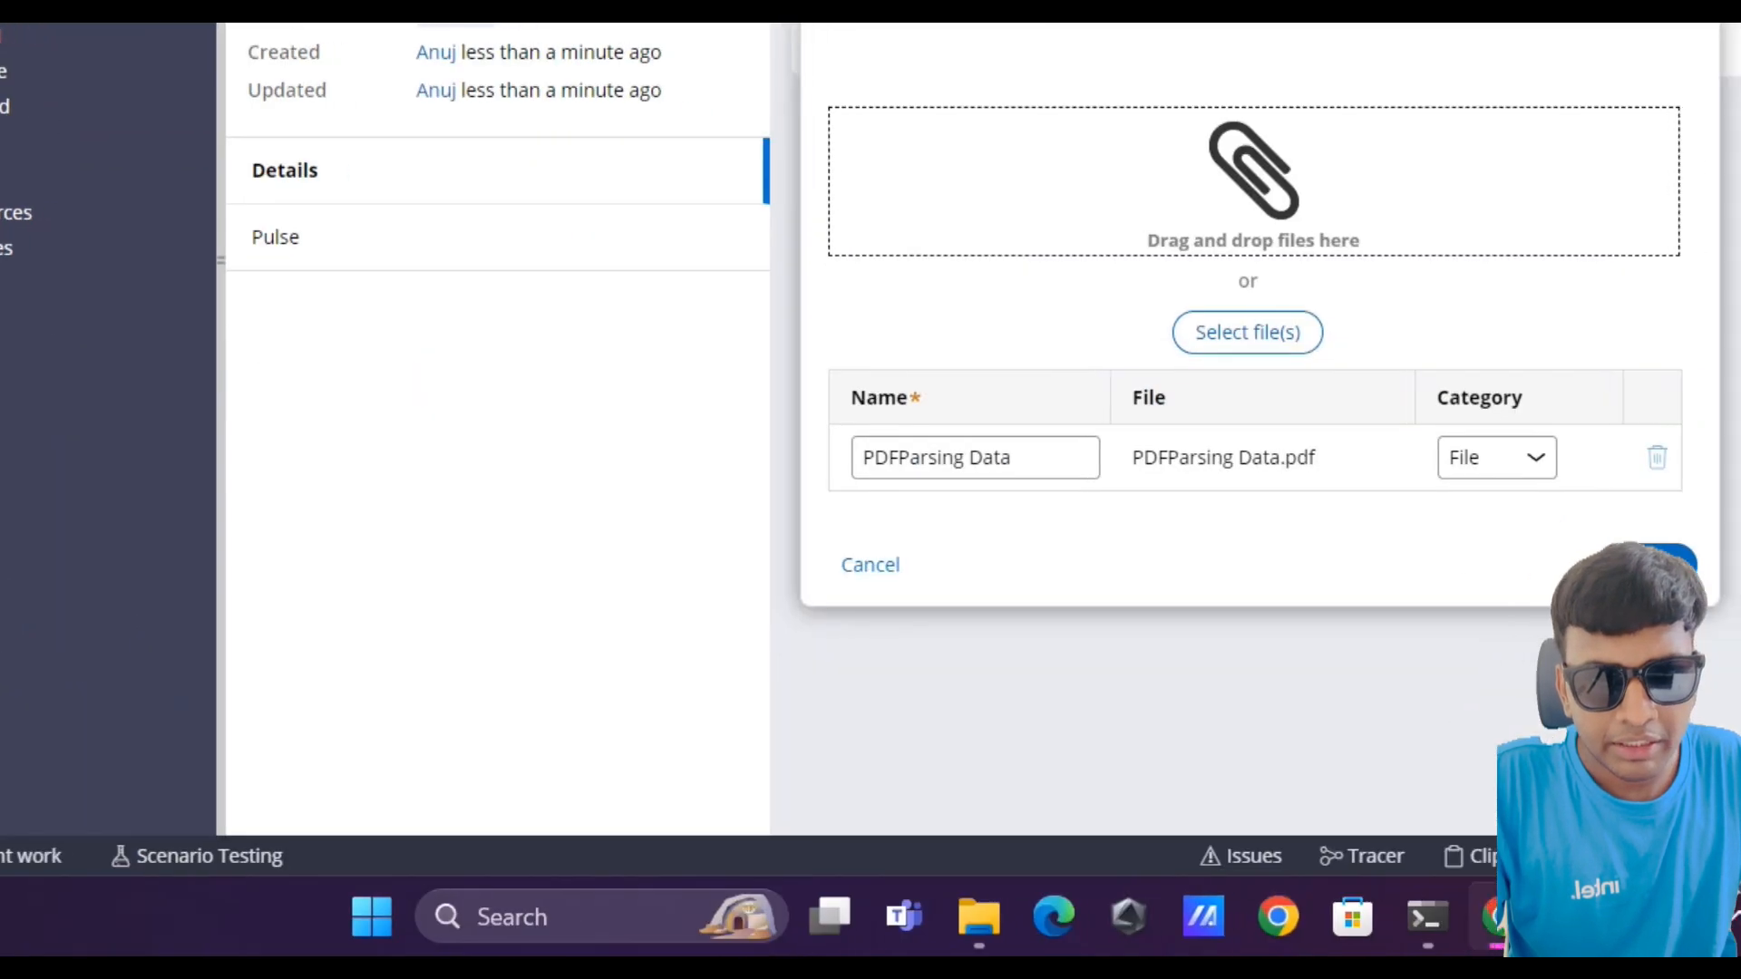
Step: Check the source PDF through File Explorer, attach the selected file, and submit the case to advance to ShowInfo
mouse_move(939, 918)
left_click(937, 748)
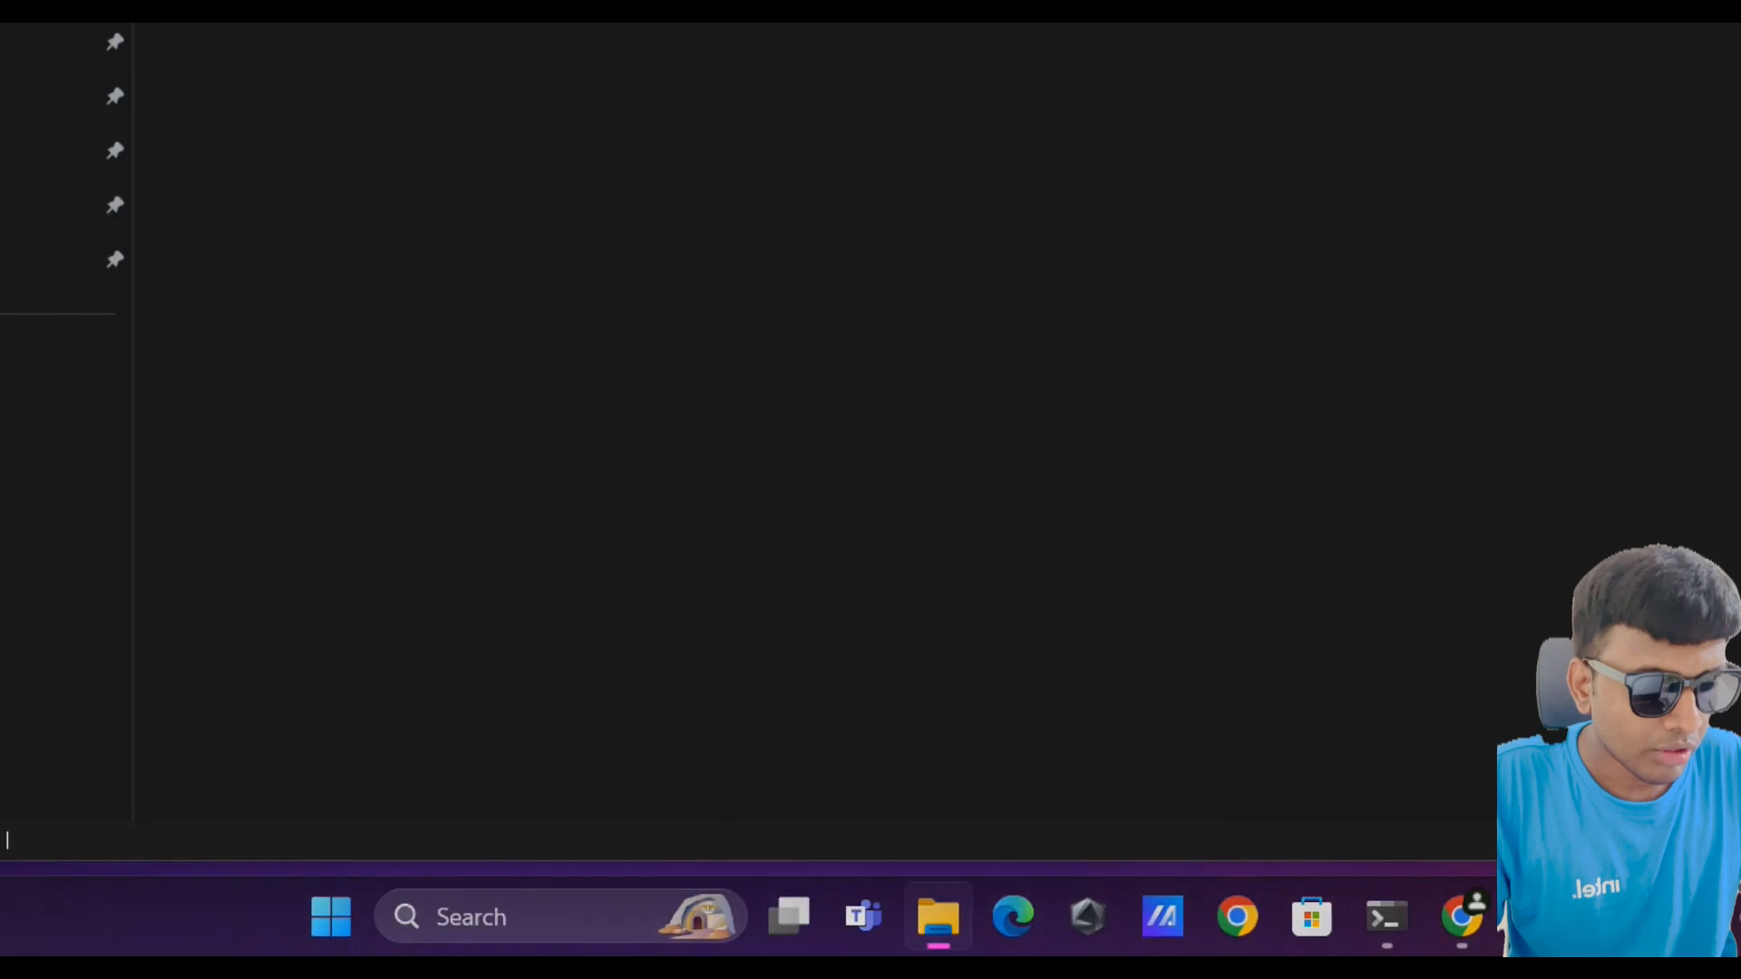
double_click(401, 208)
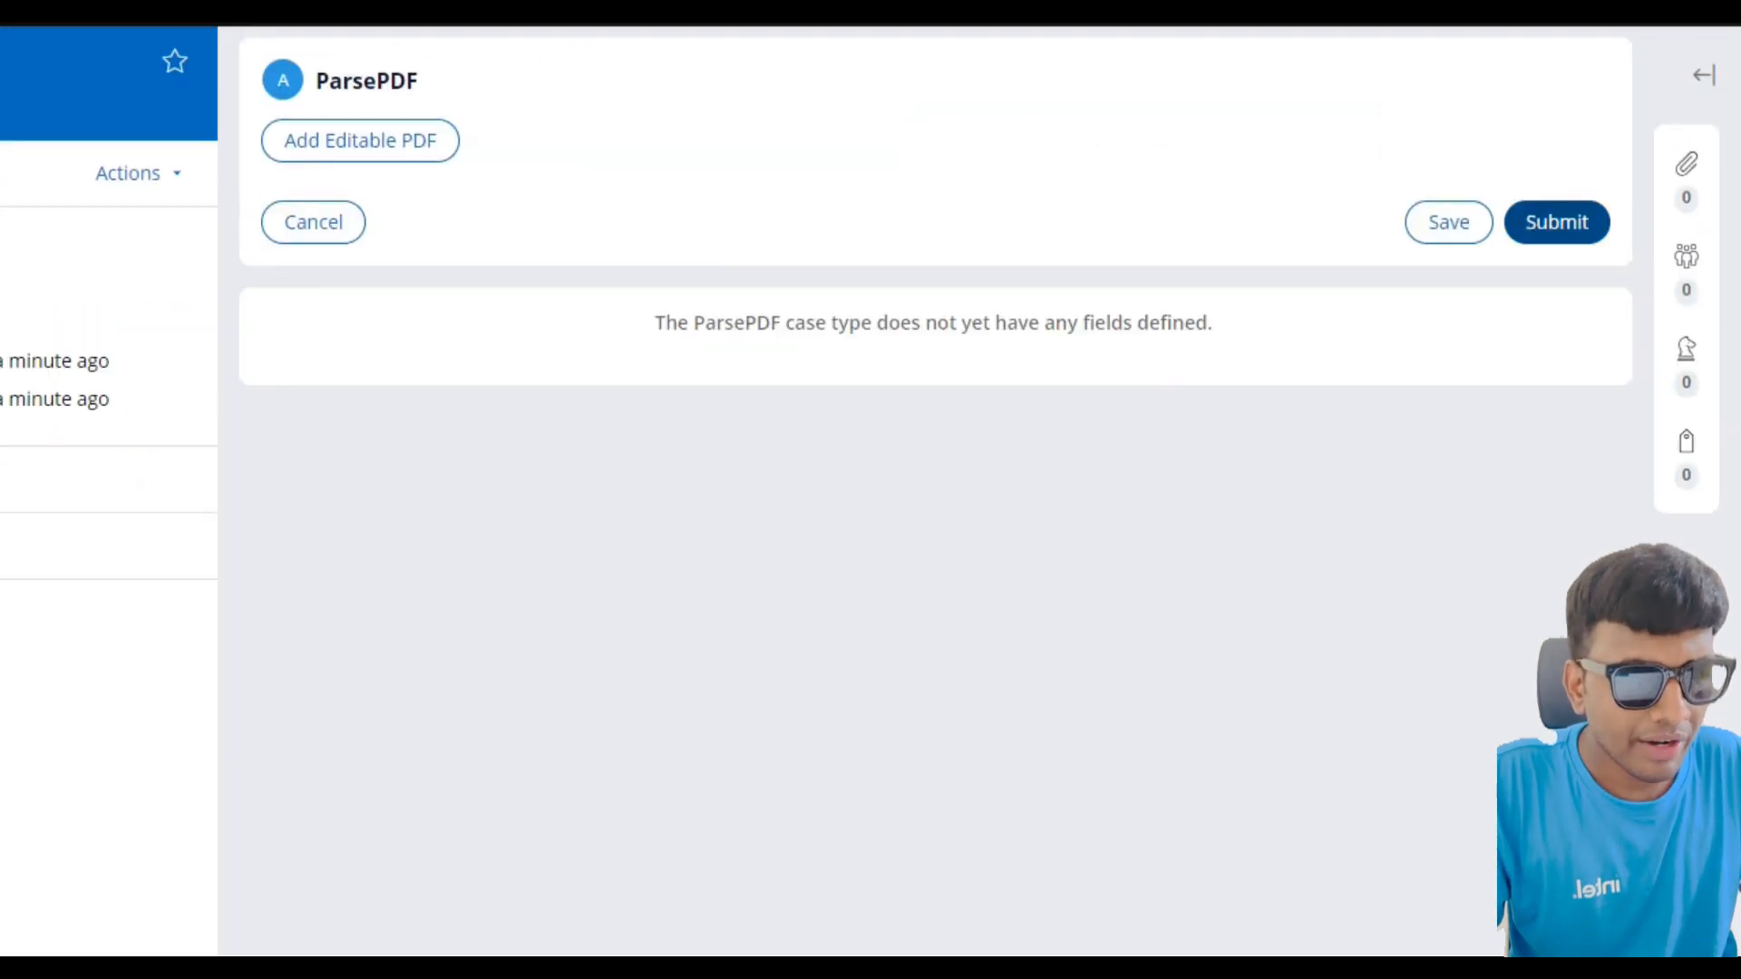
left_click(1723, 34)
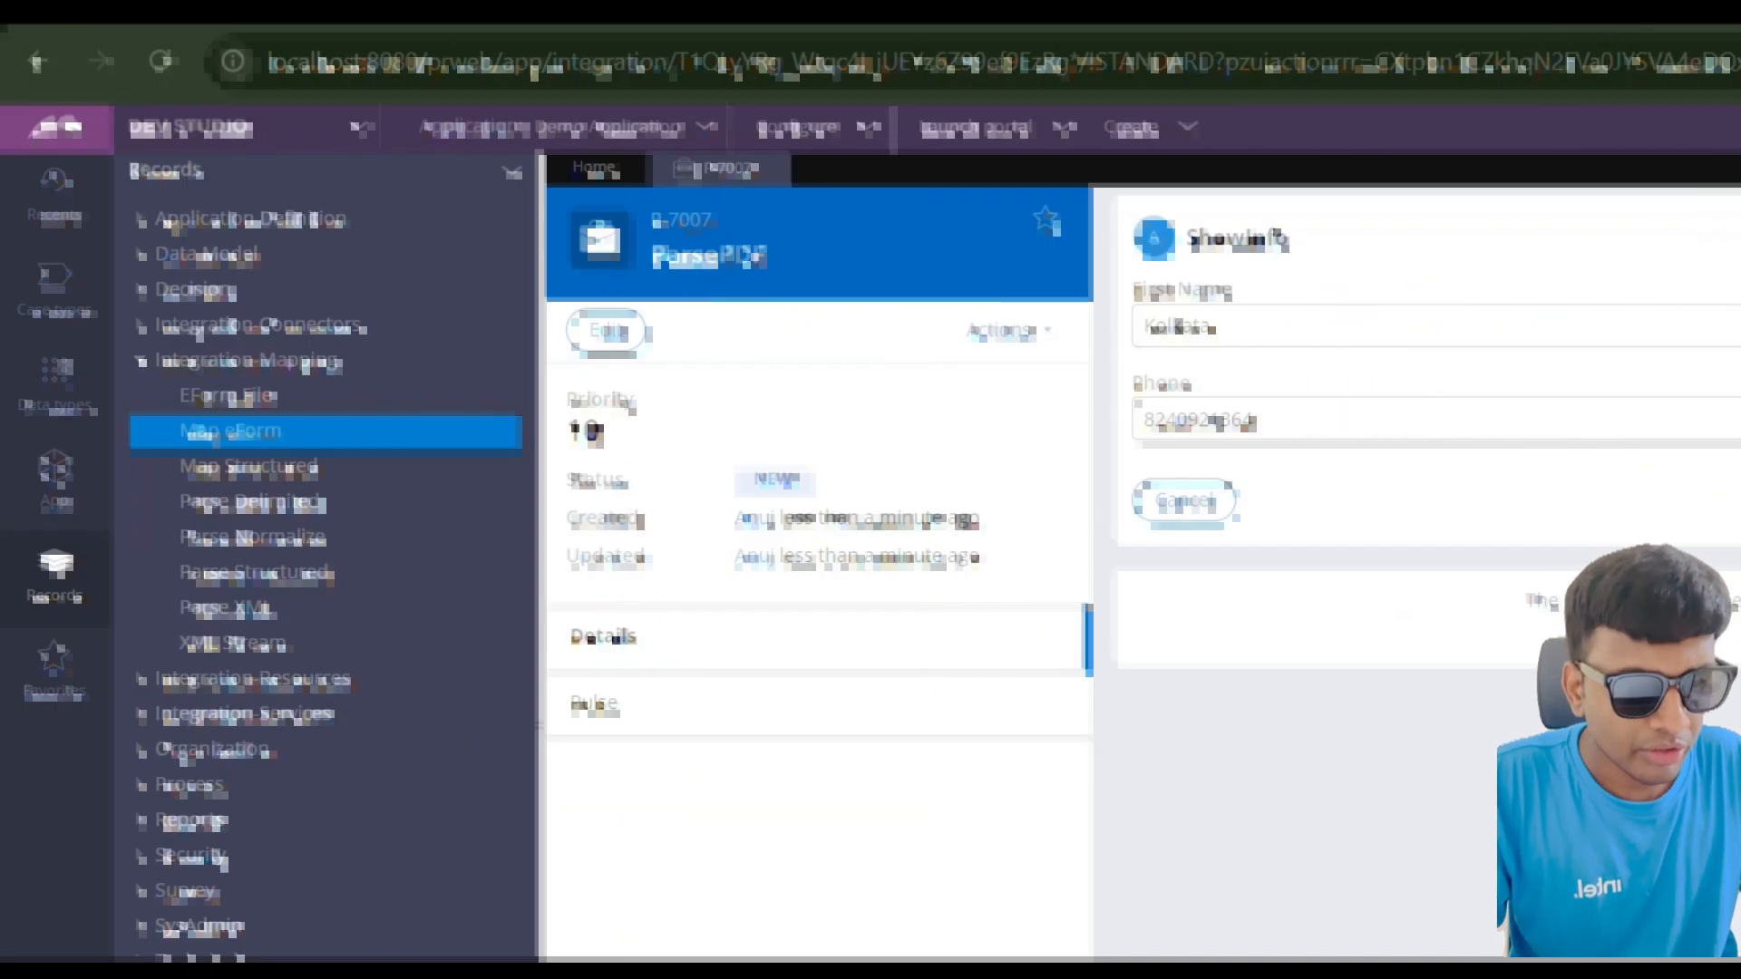
Step: Reopen the PDFParsing Template Map eForm rule and compare its field mapping with the case's ShowInfo fields
left_click(230, 431)
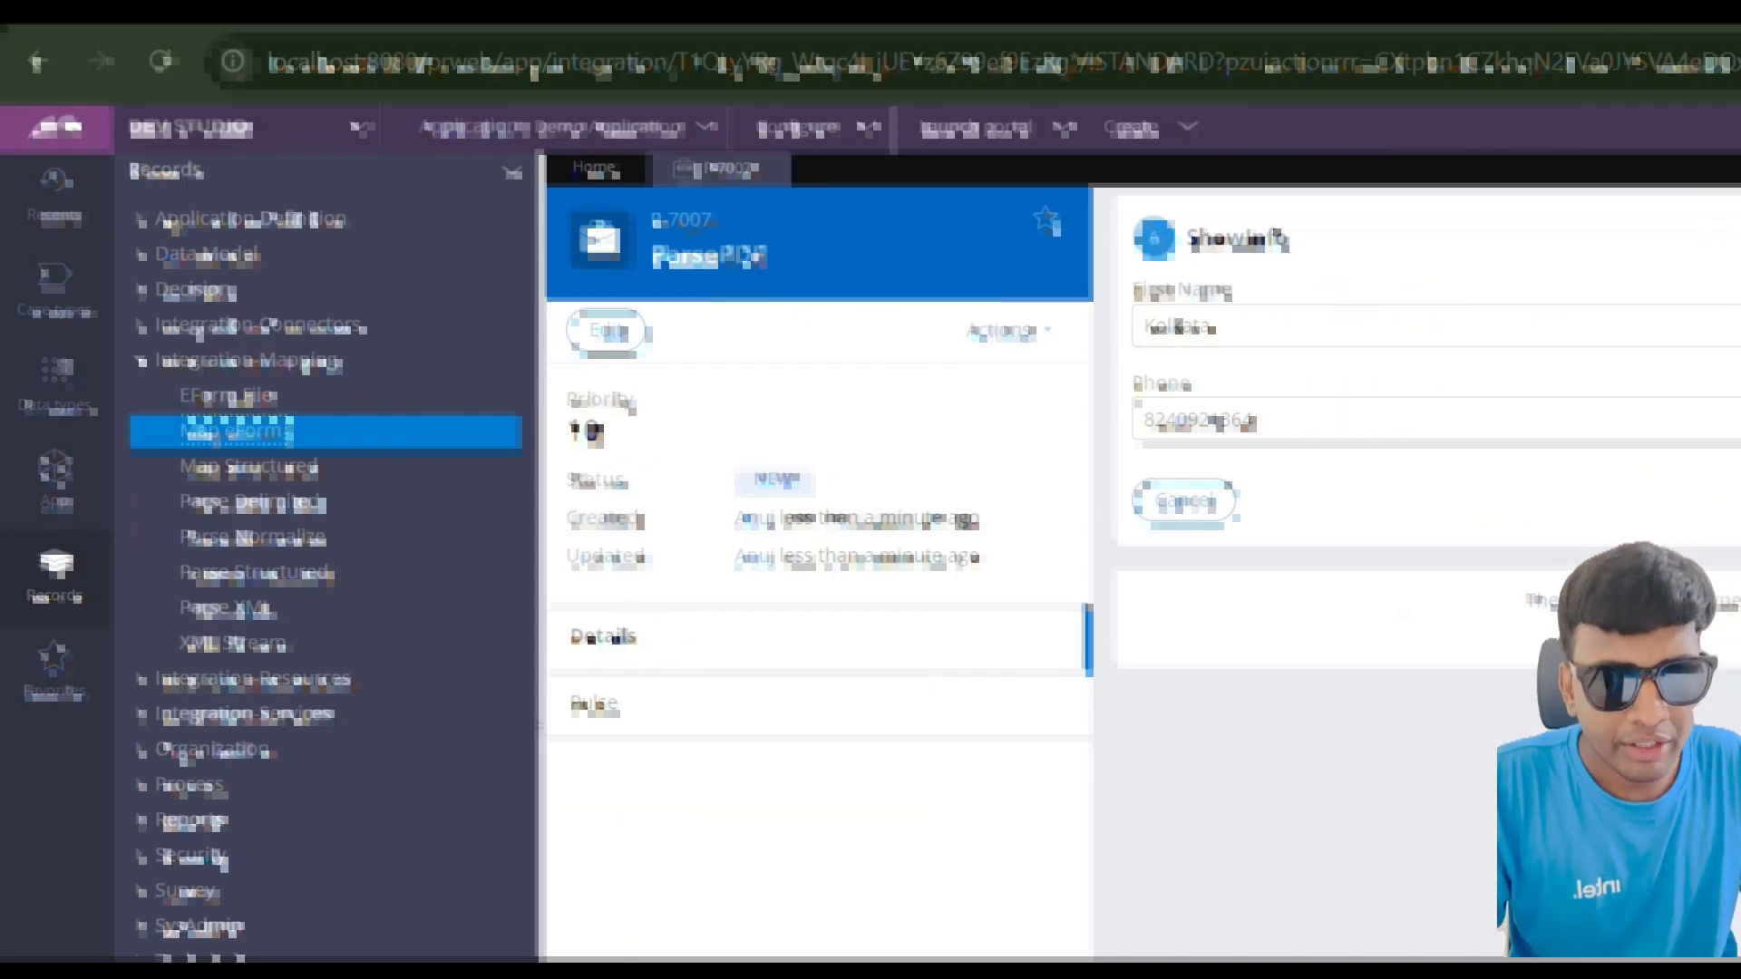
left_click(737, 326)
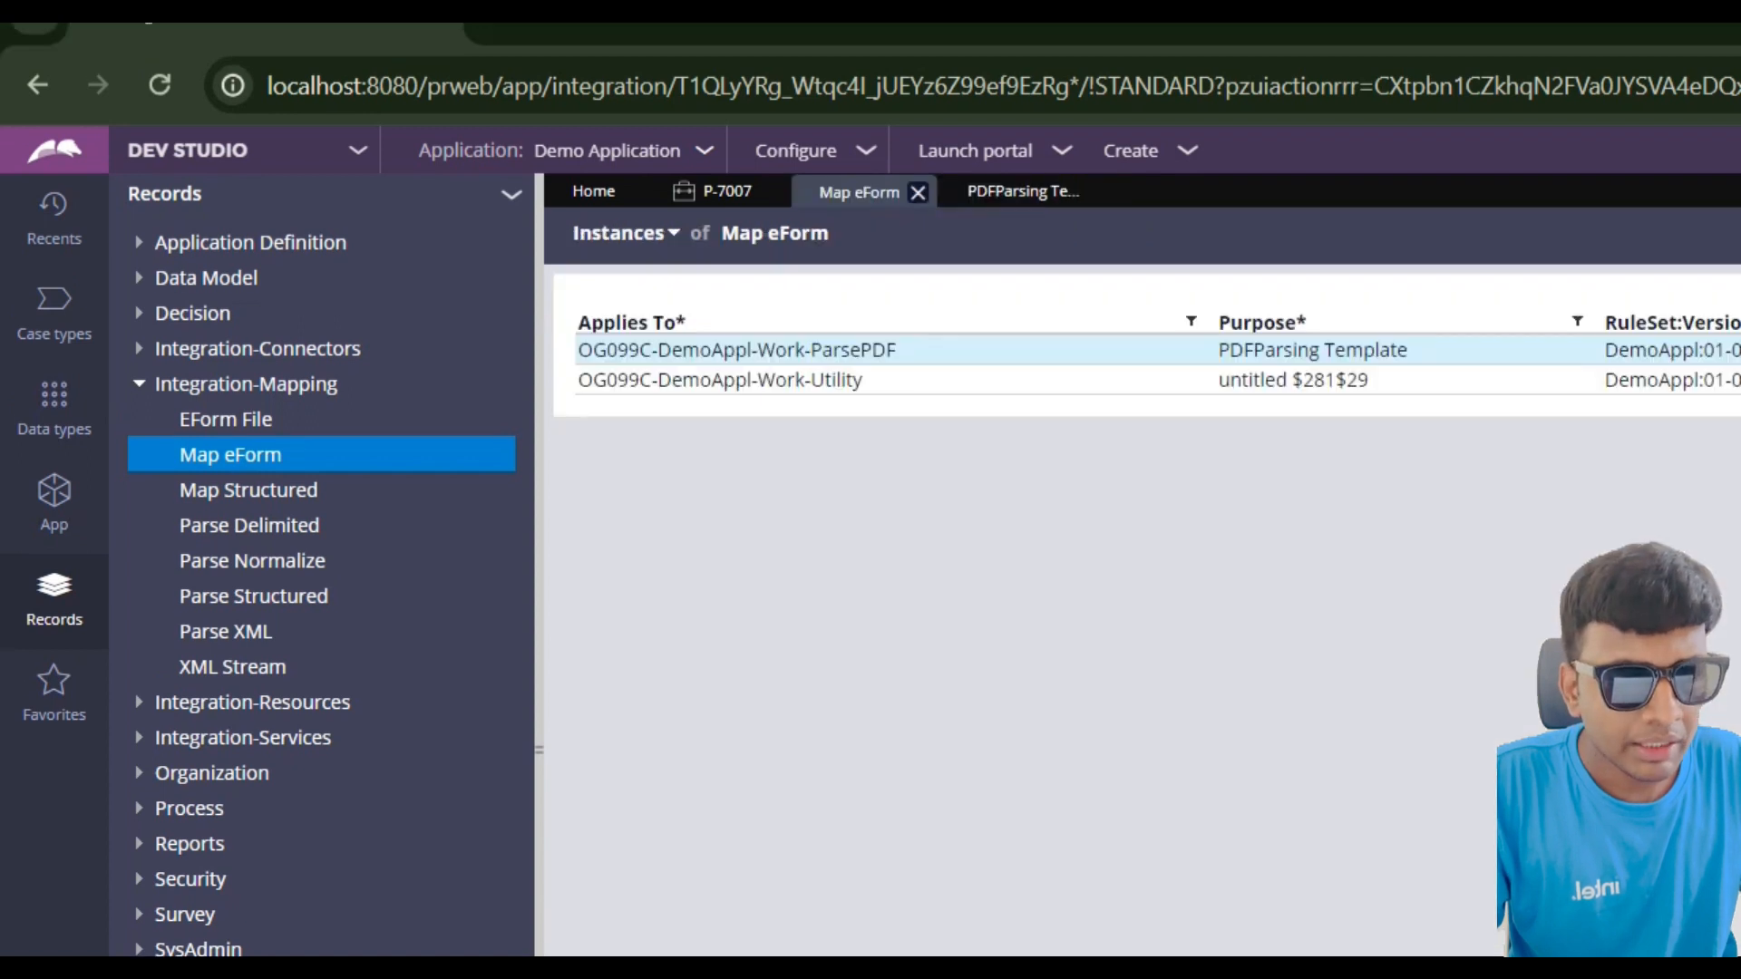
left_click(725, 191)
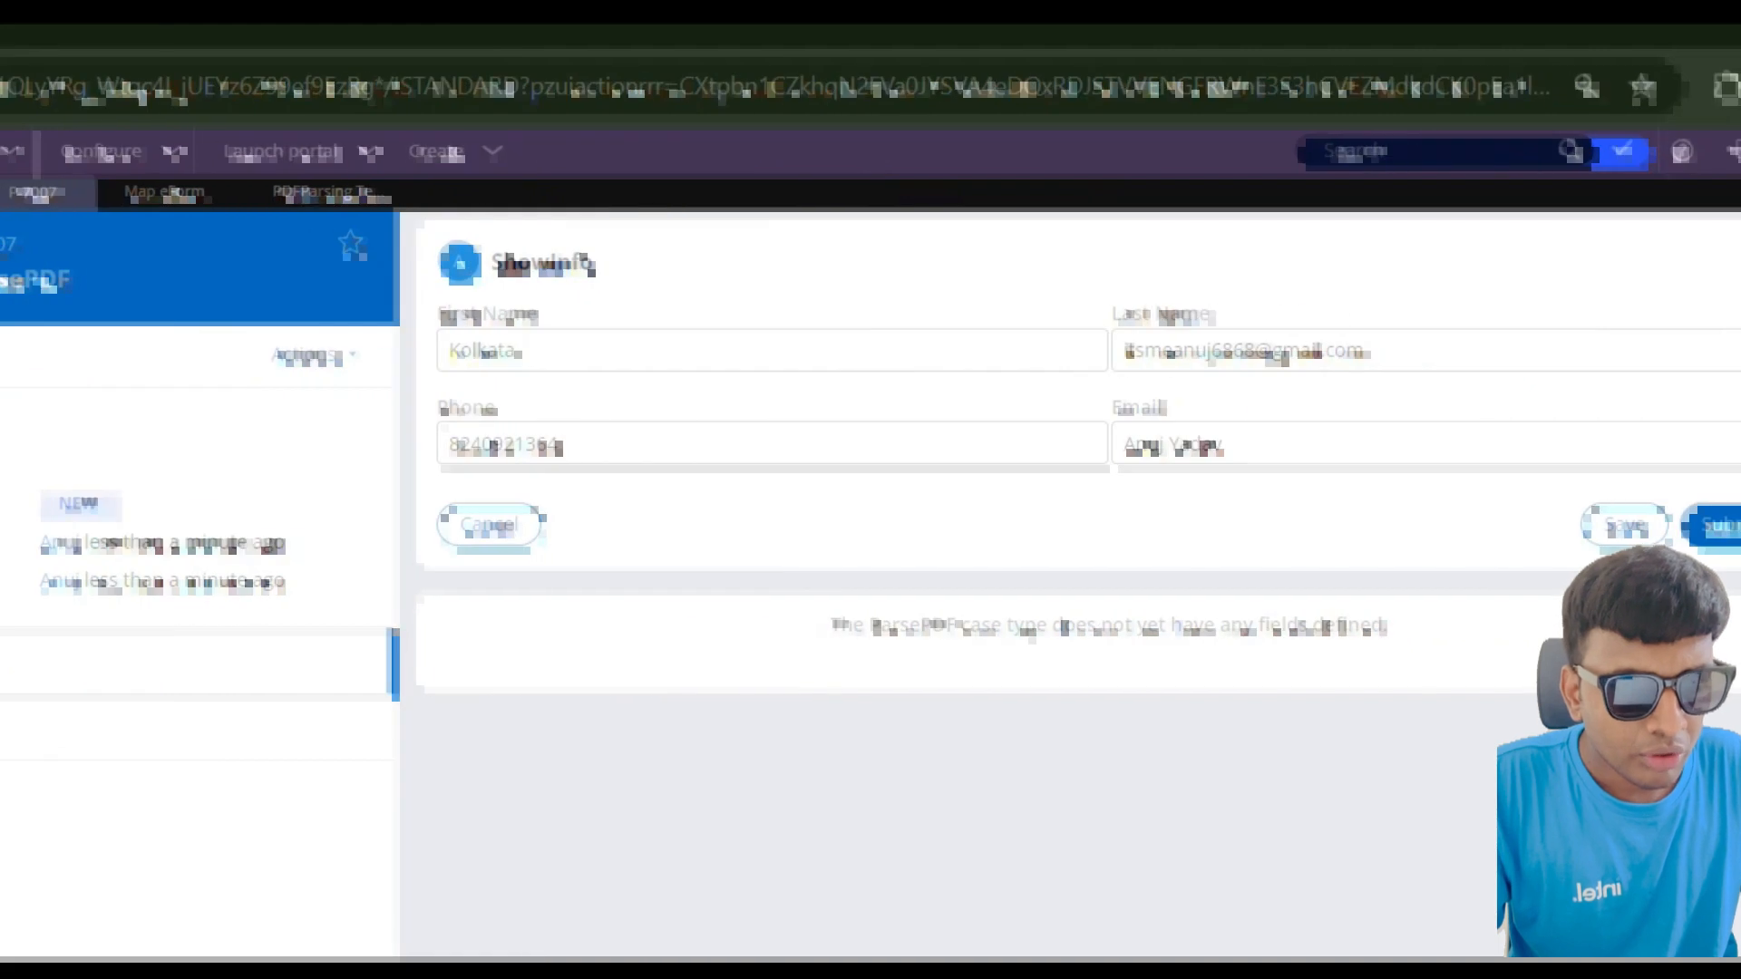
left_click(334, 192)
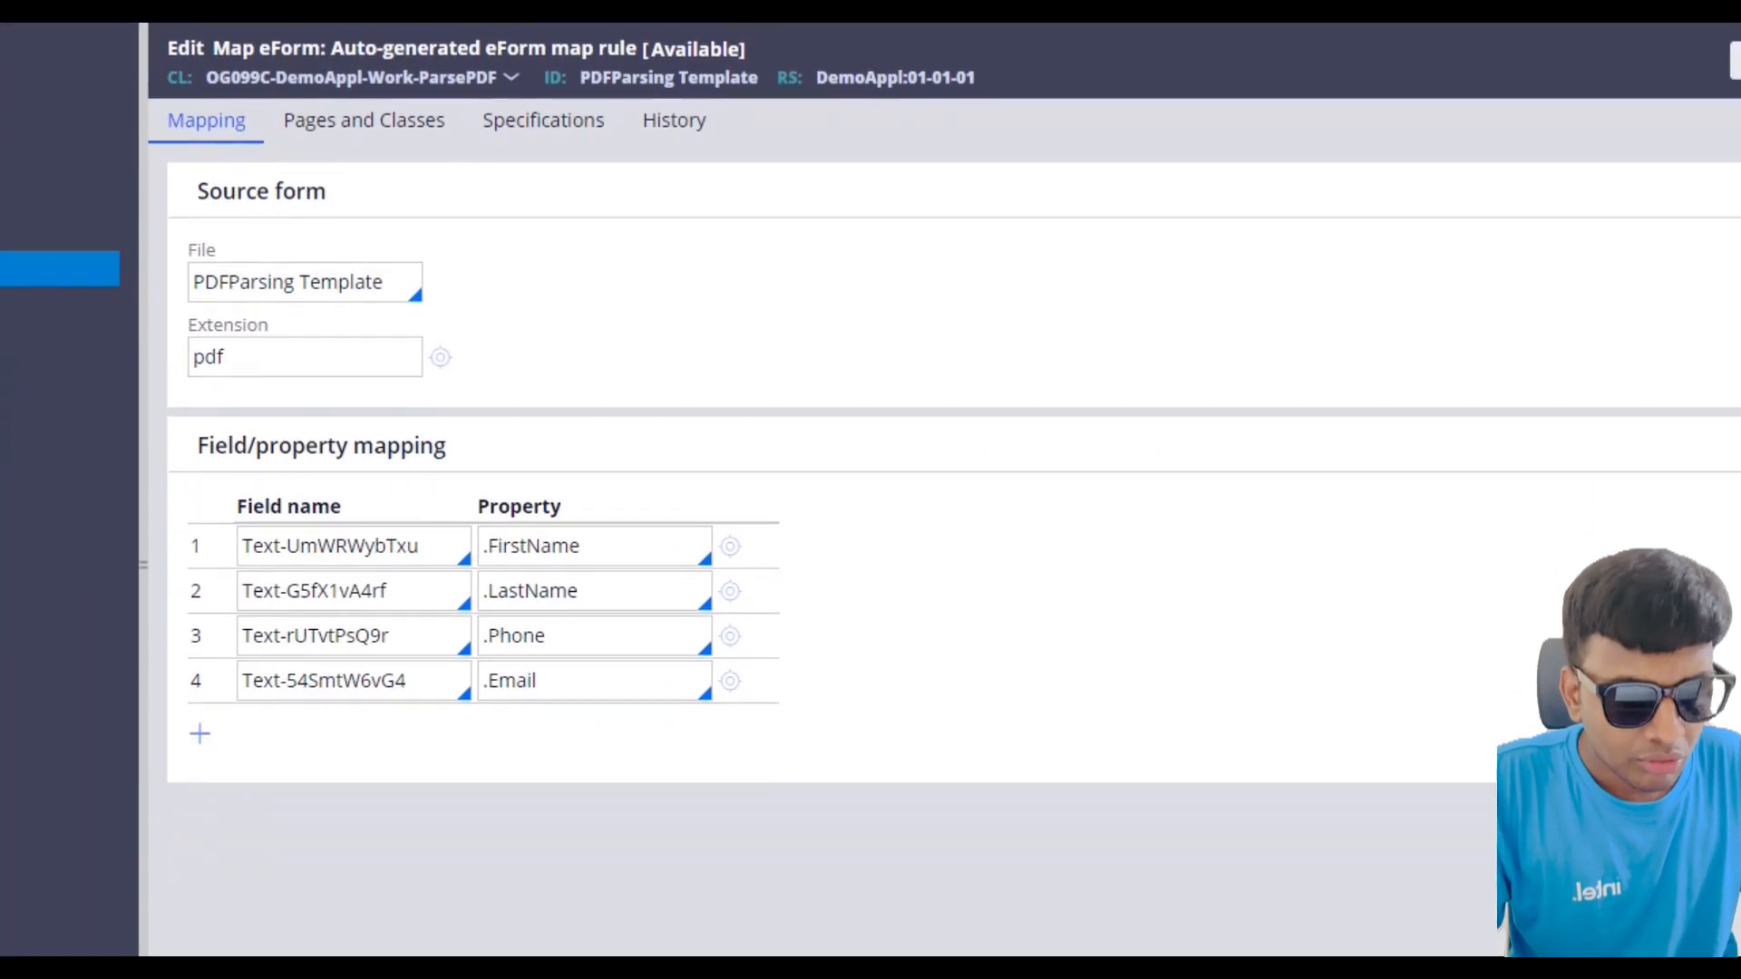
Step: In the field mapping, map Text-54SmtW6vG4 to .FirstName and Text-UmWRWybTxu to .Email
double_click(535, 545)
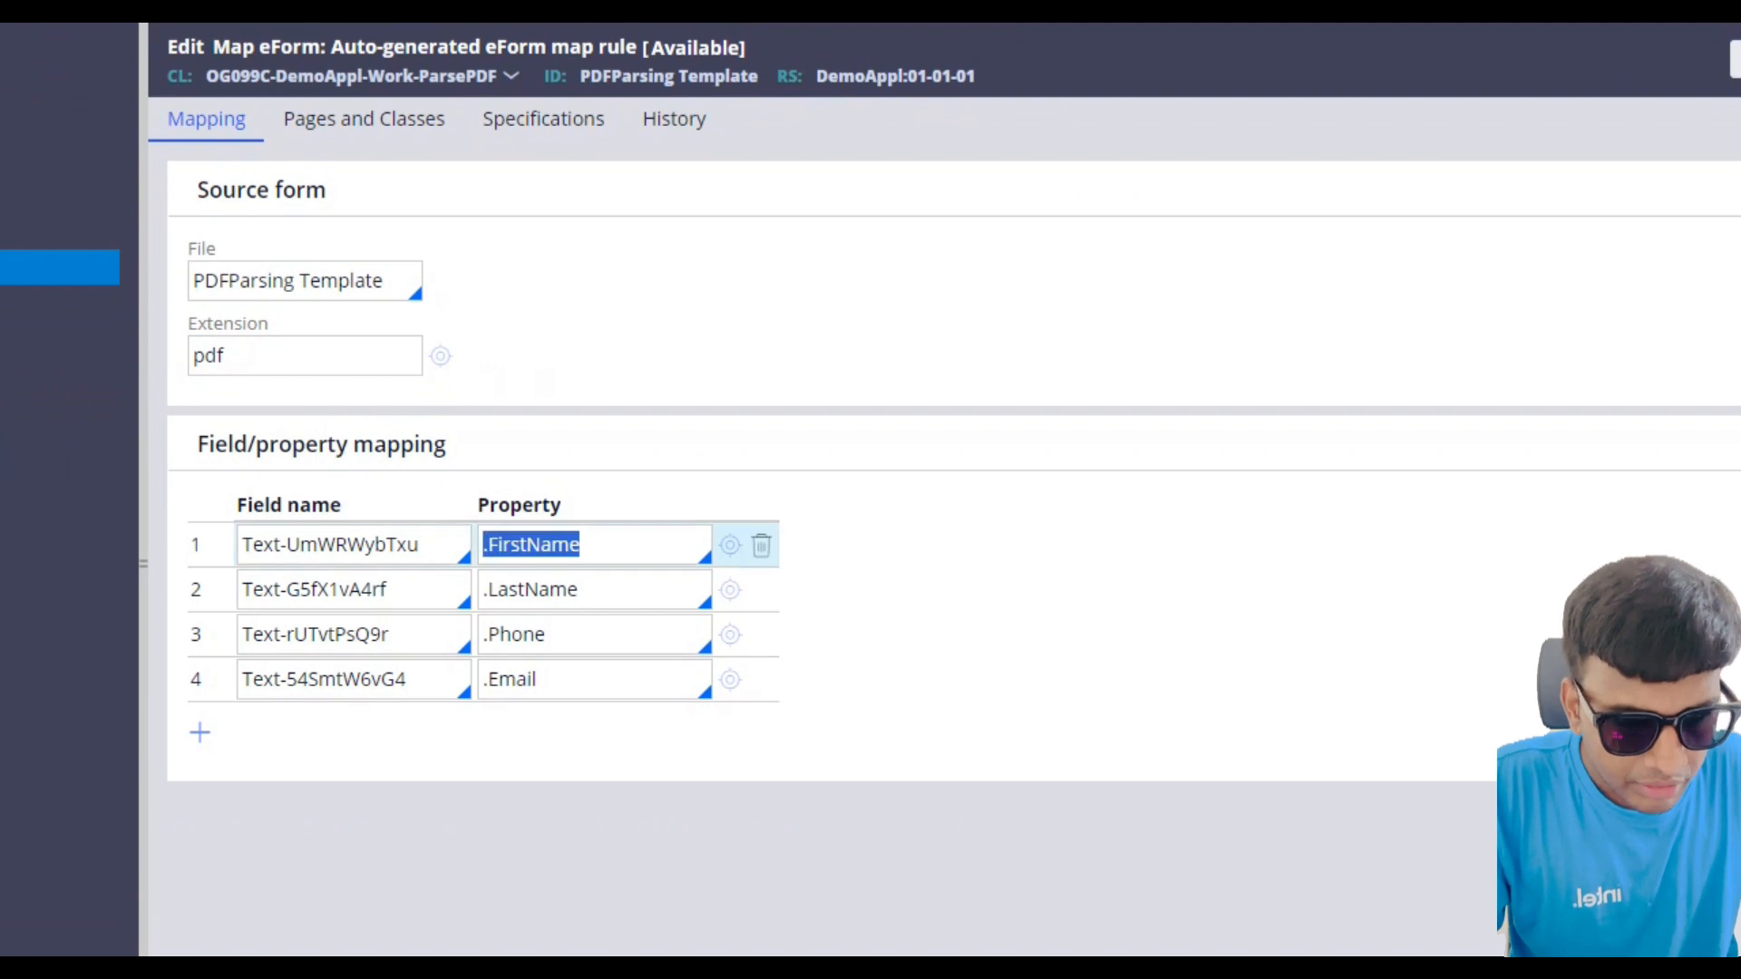
triple_click(512, 679)
type(".FirstName")
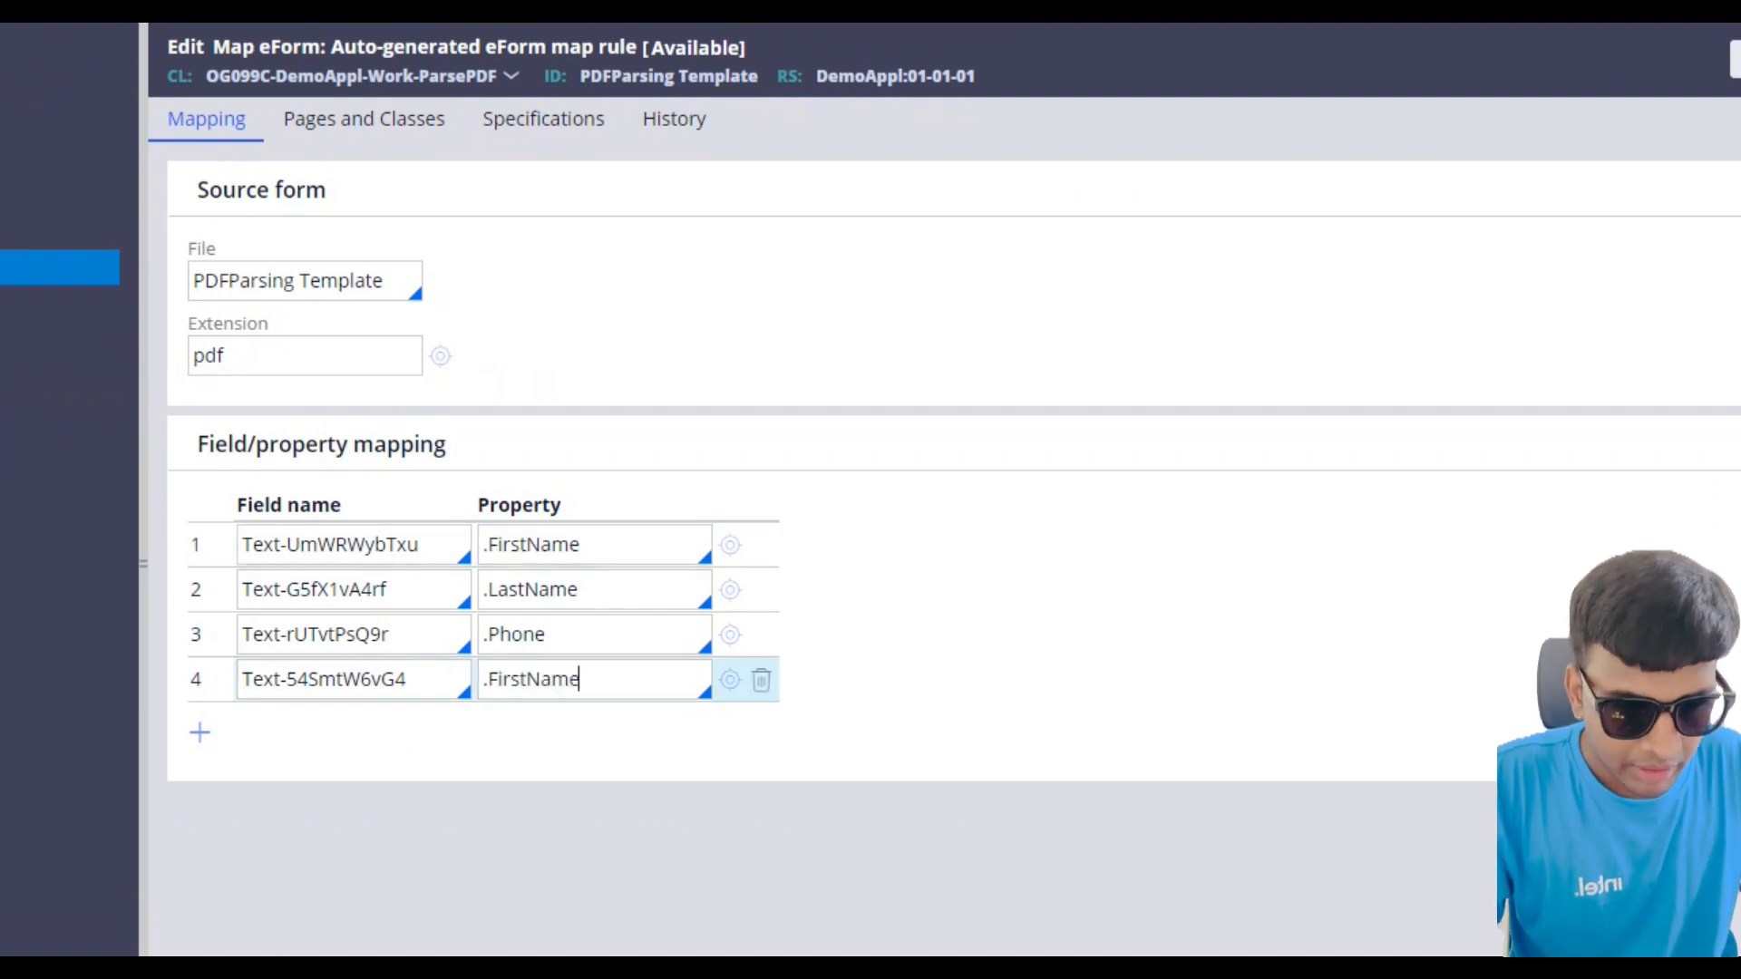
triple_click(535, 545)
key("BackSpace")
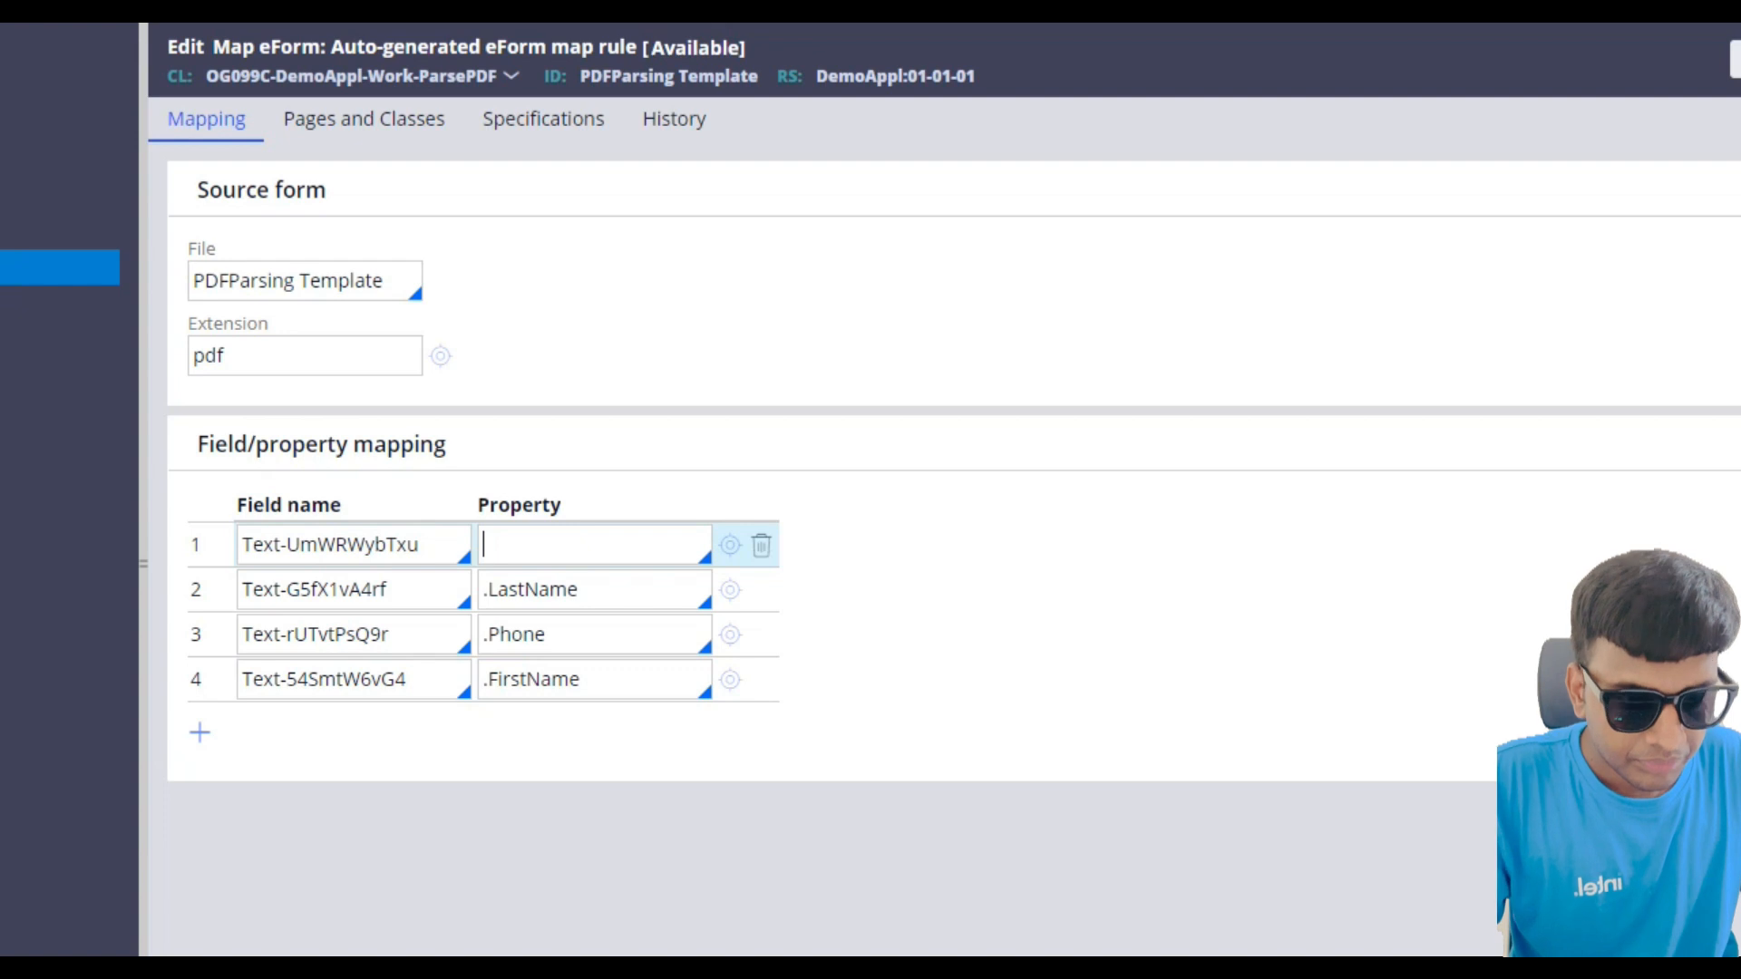
type(".")
key("Down")
key("Down")
key("Return")
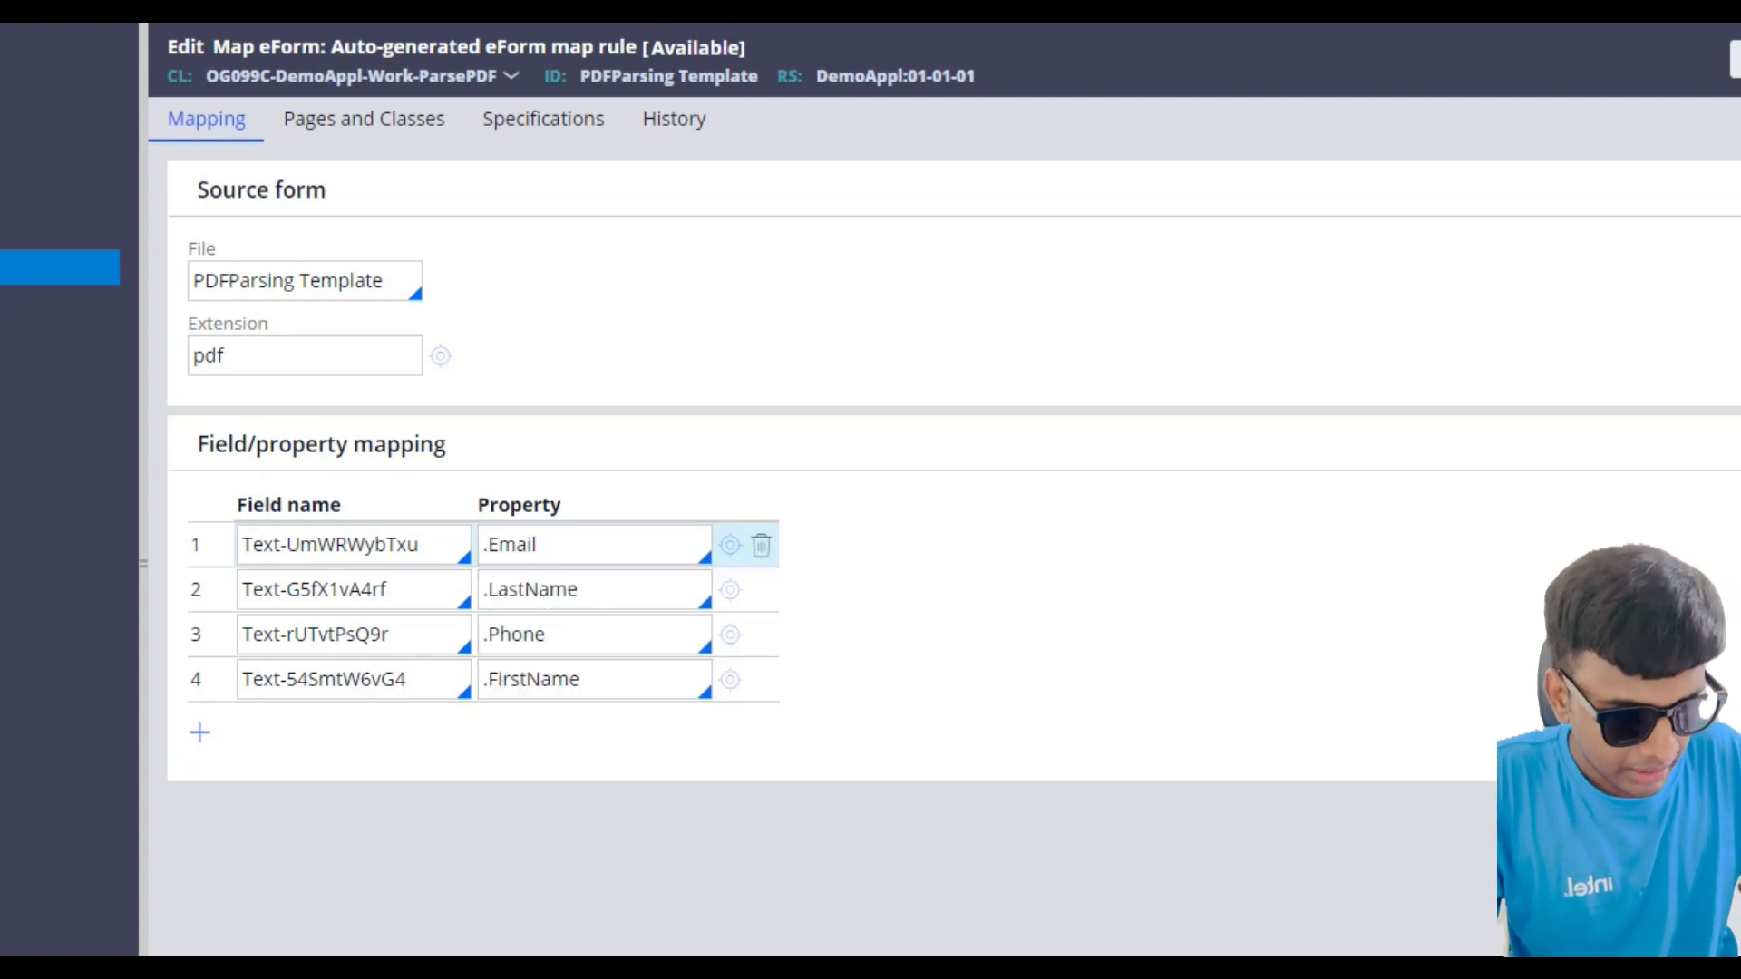
Step: Compare the previous case's ShowInfo fields with the revised mapping, and create a new ParsePDF case
left_click(446, 194)
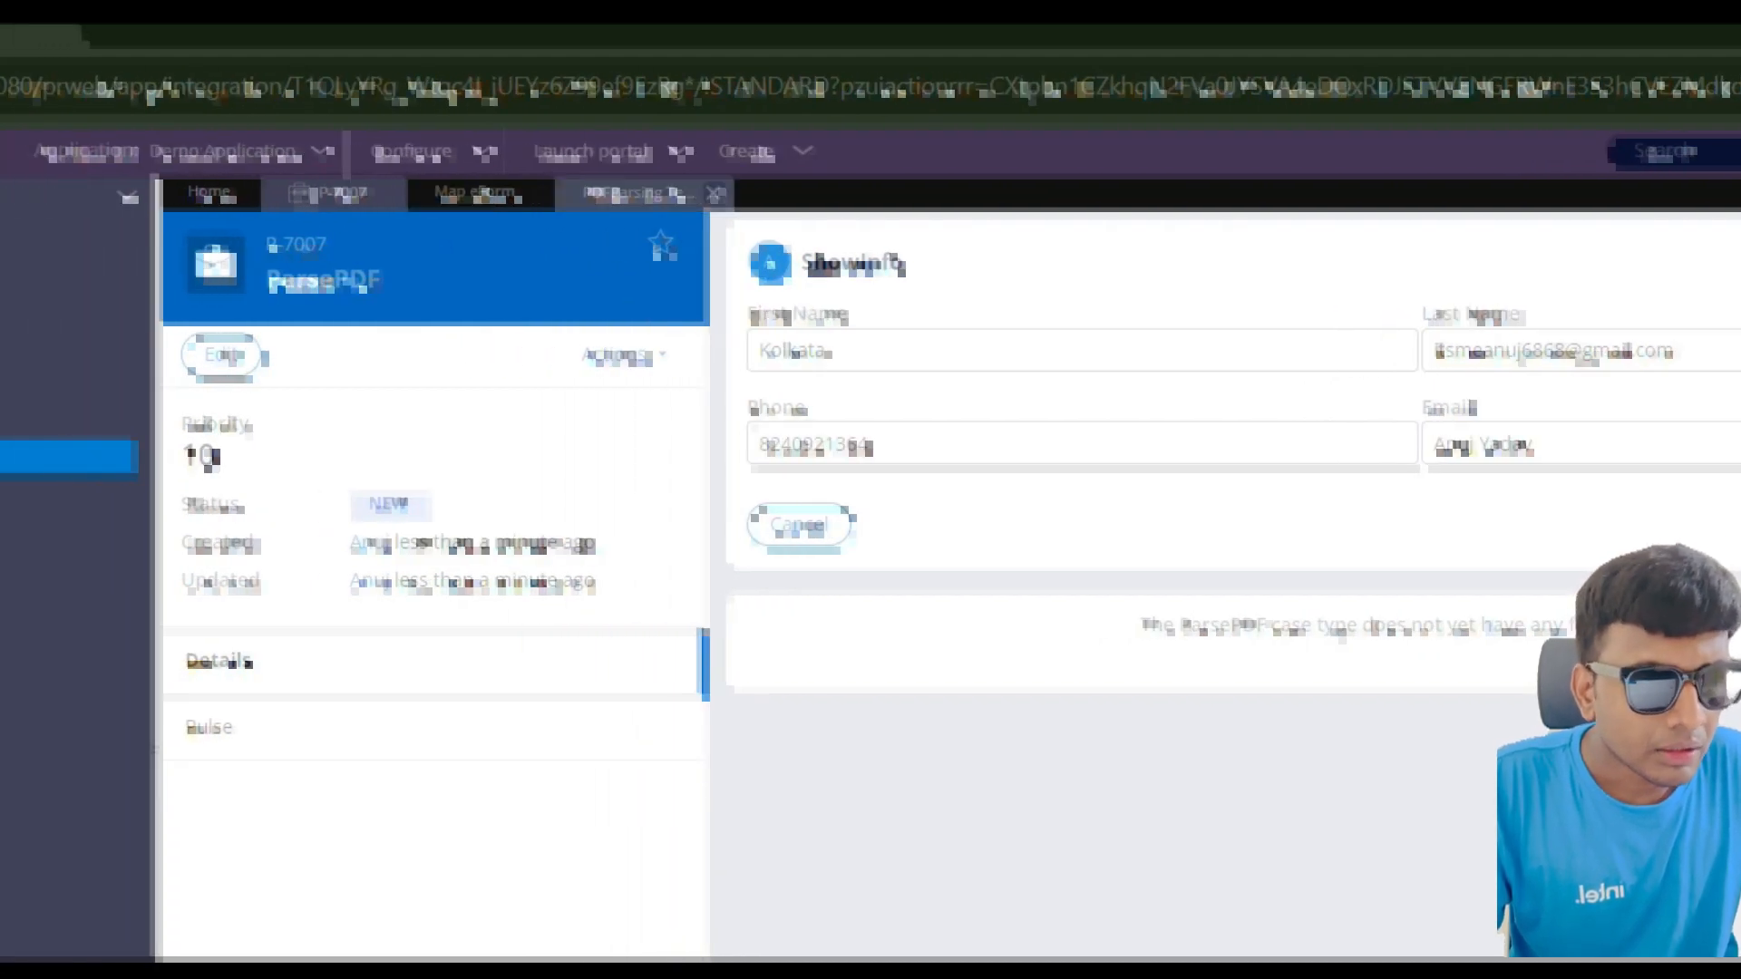
left_click(634, 193)
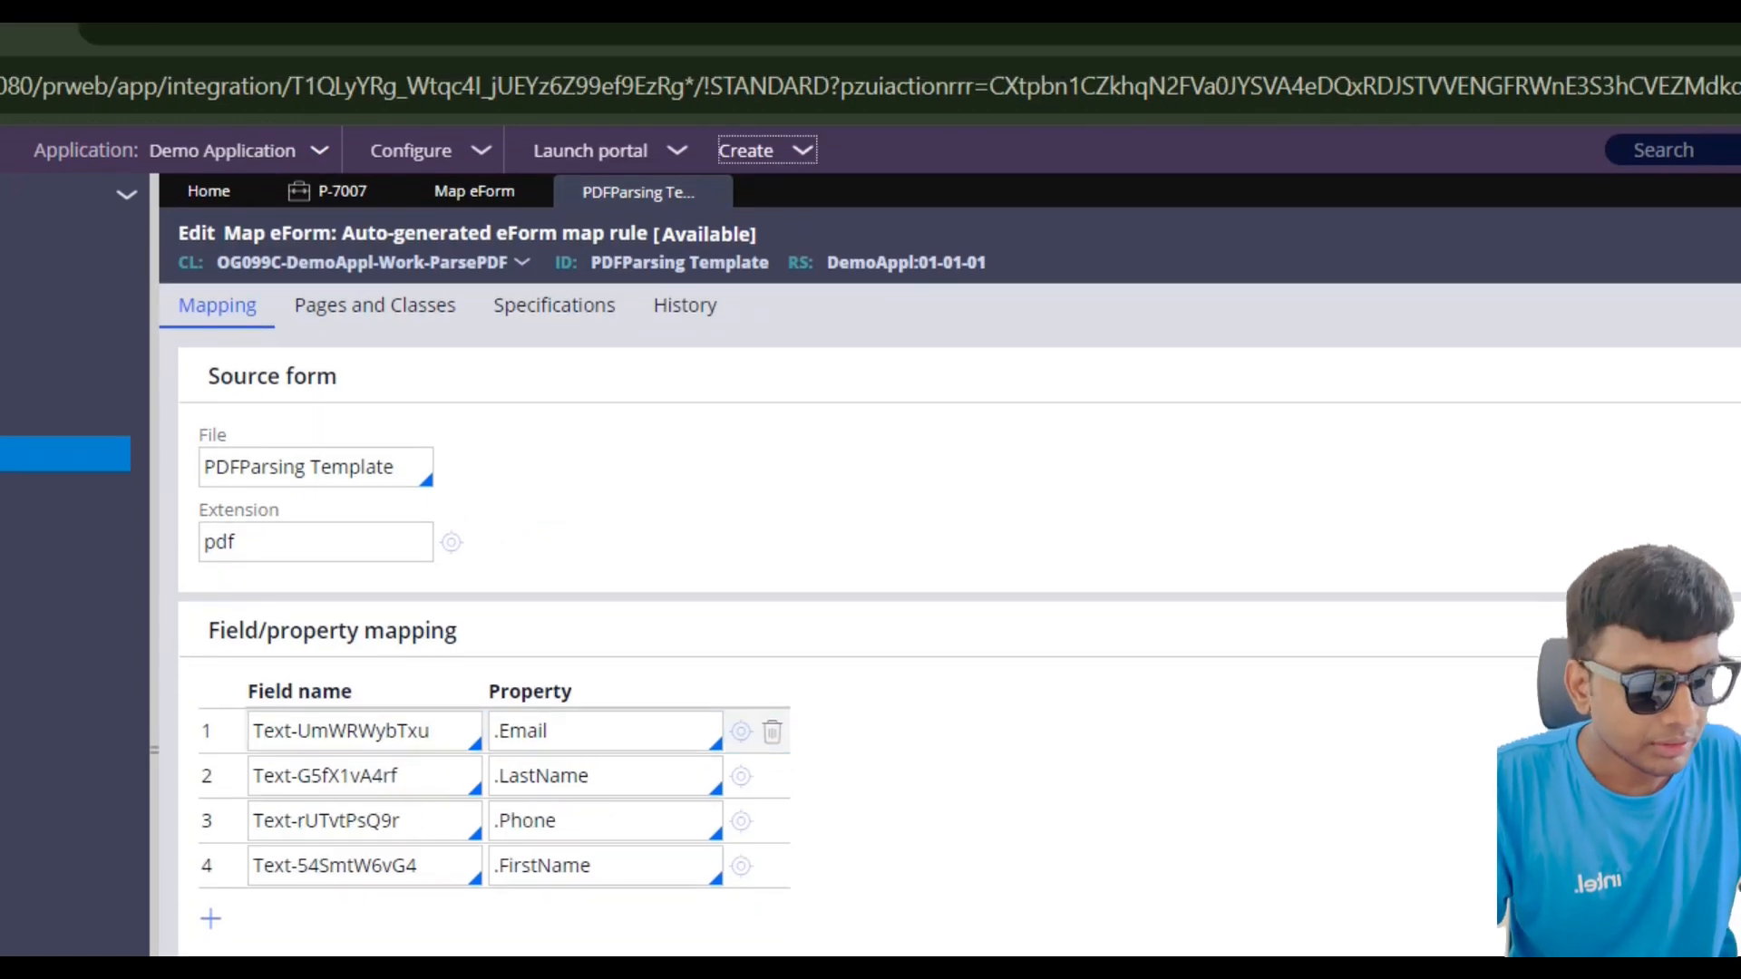
left_click(762, 95)
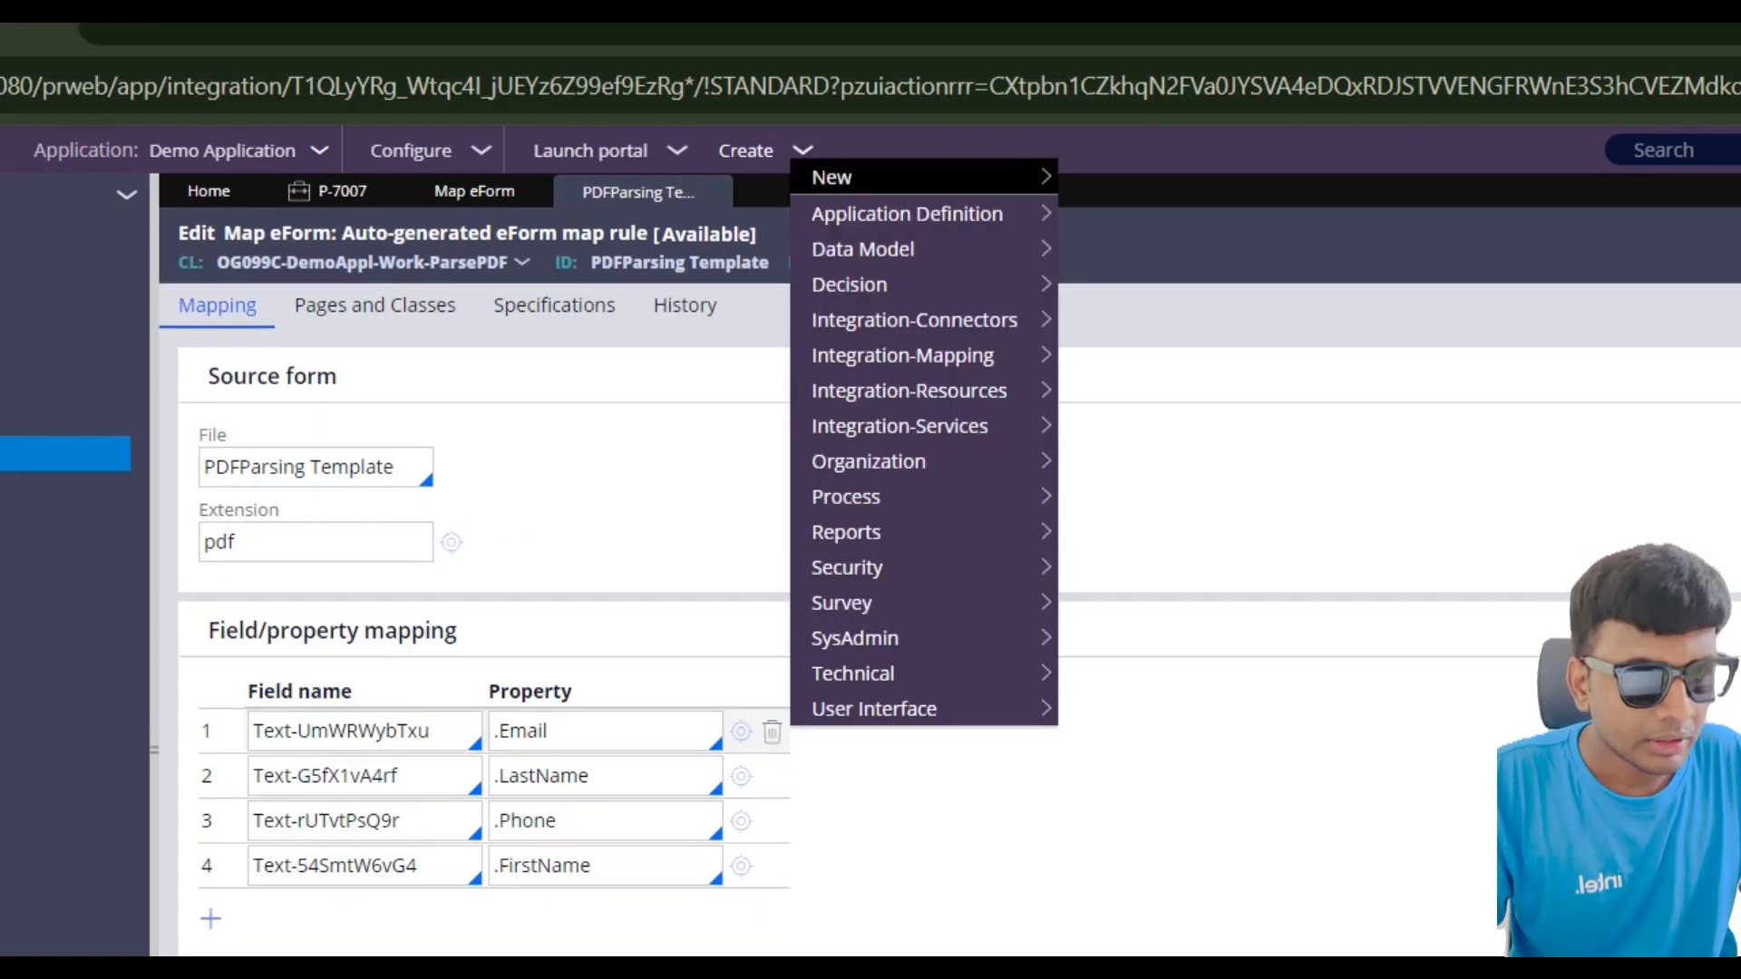
mouse_move(923, 176)
left_click(1122, 177)
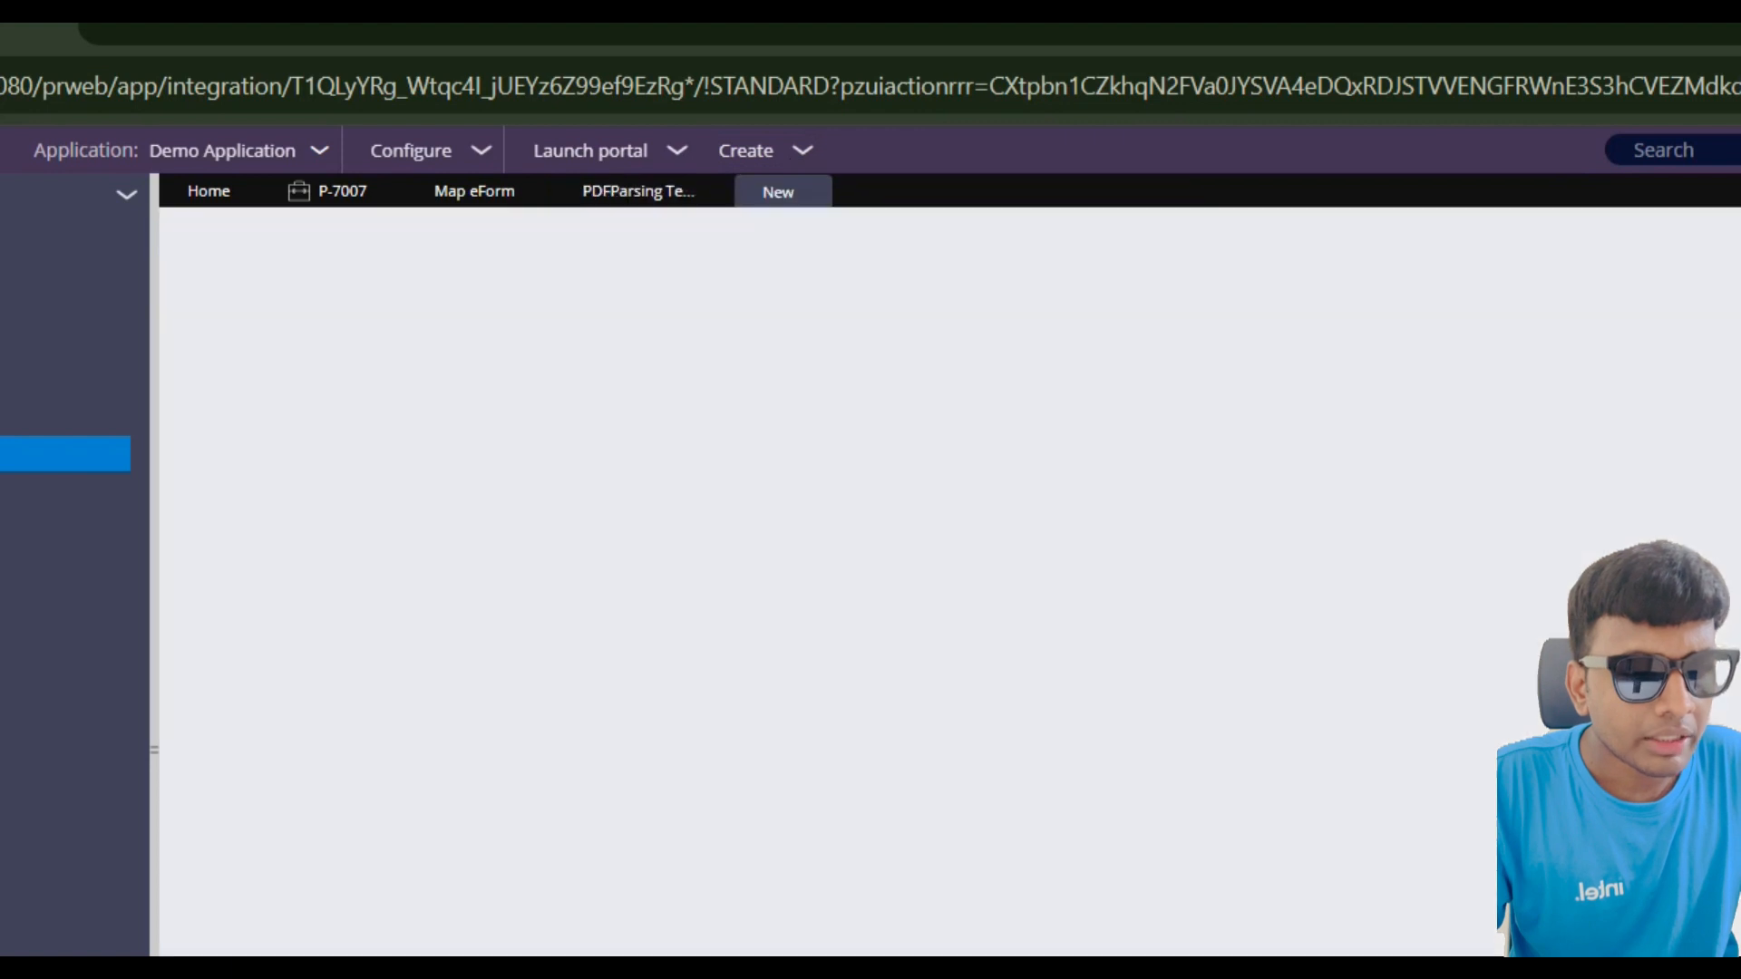
Step: Attach the PDFParsing Data file as the new case's editable PDF and submit the case to advance to ShowInfo
left_click(845, 321)
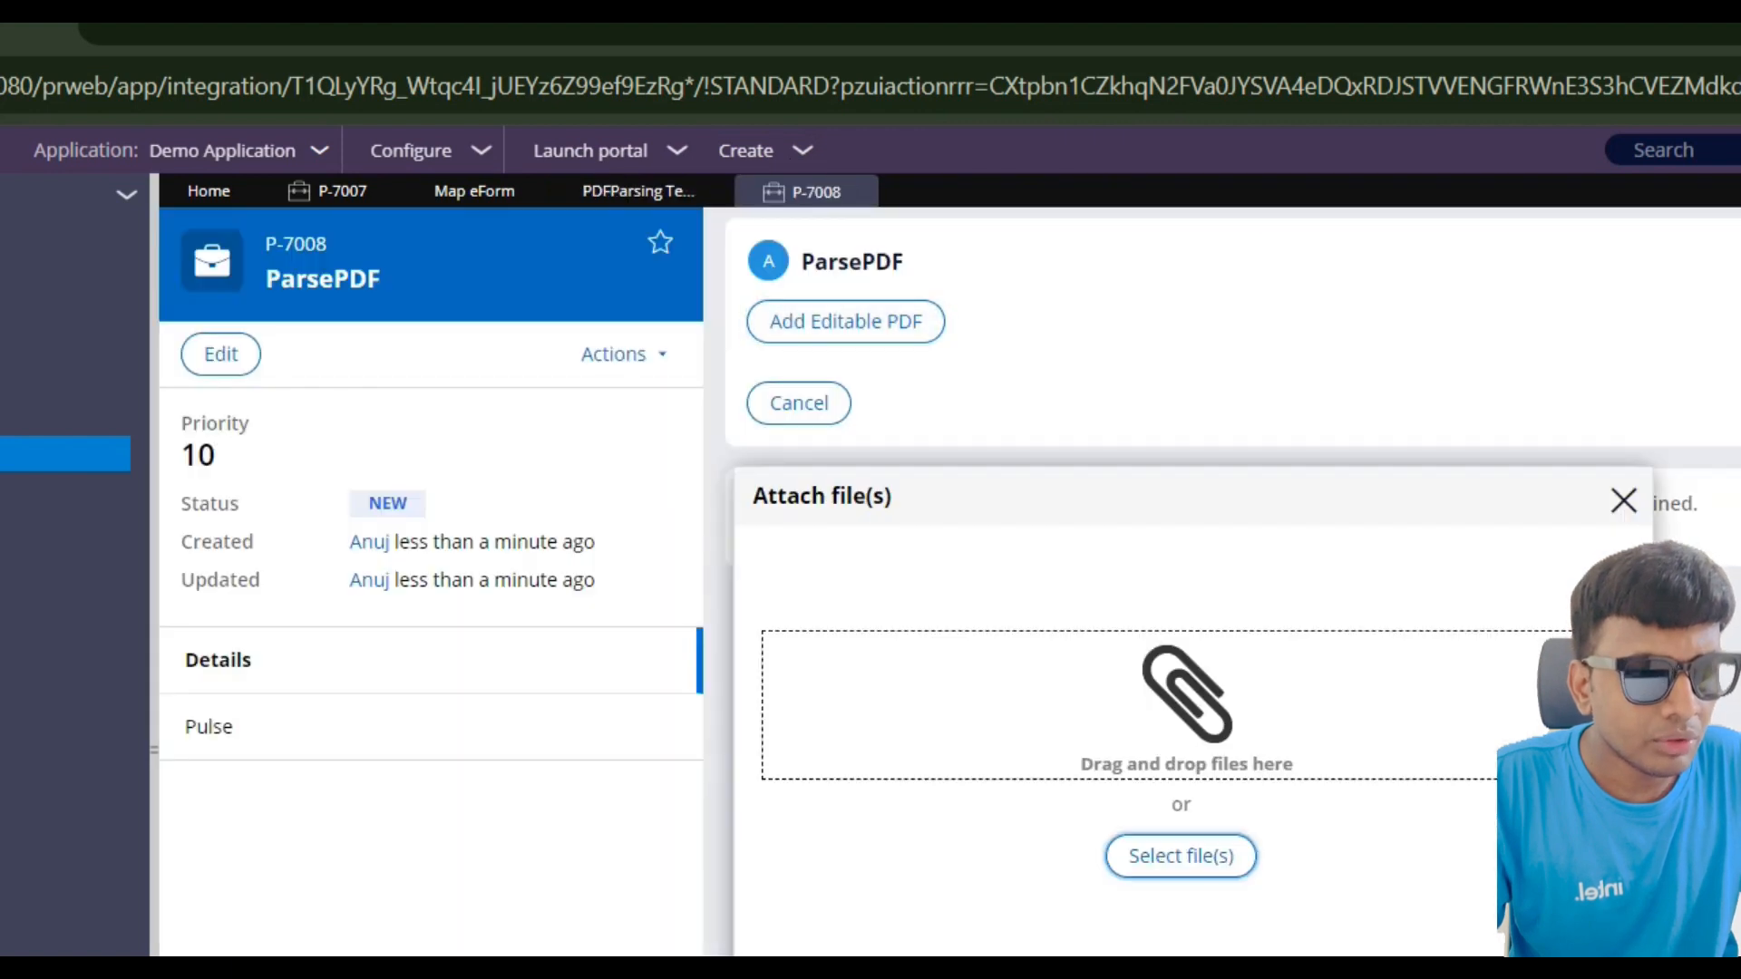
left_click(1181, 856)
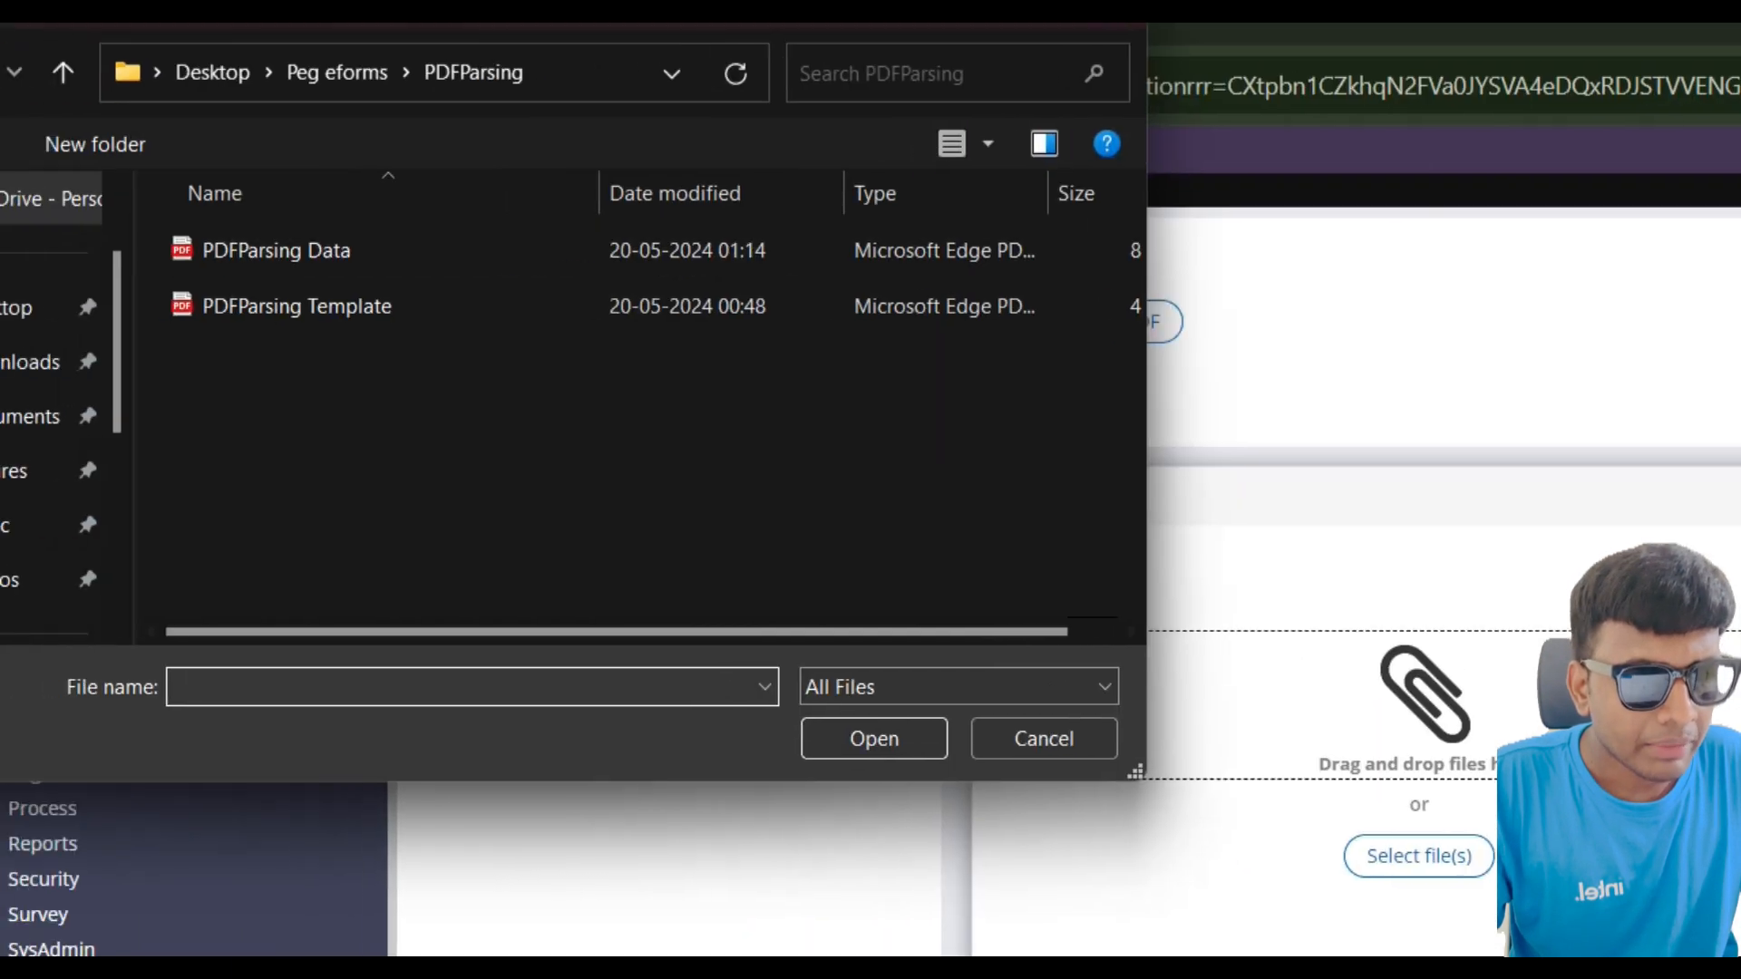
left_click(276, 251)
left_click(874, 739)
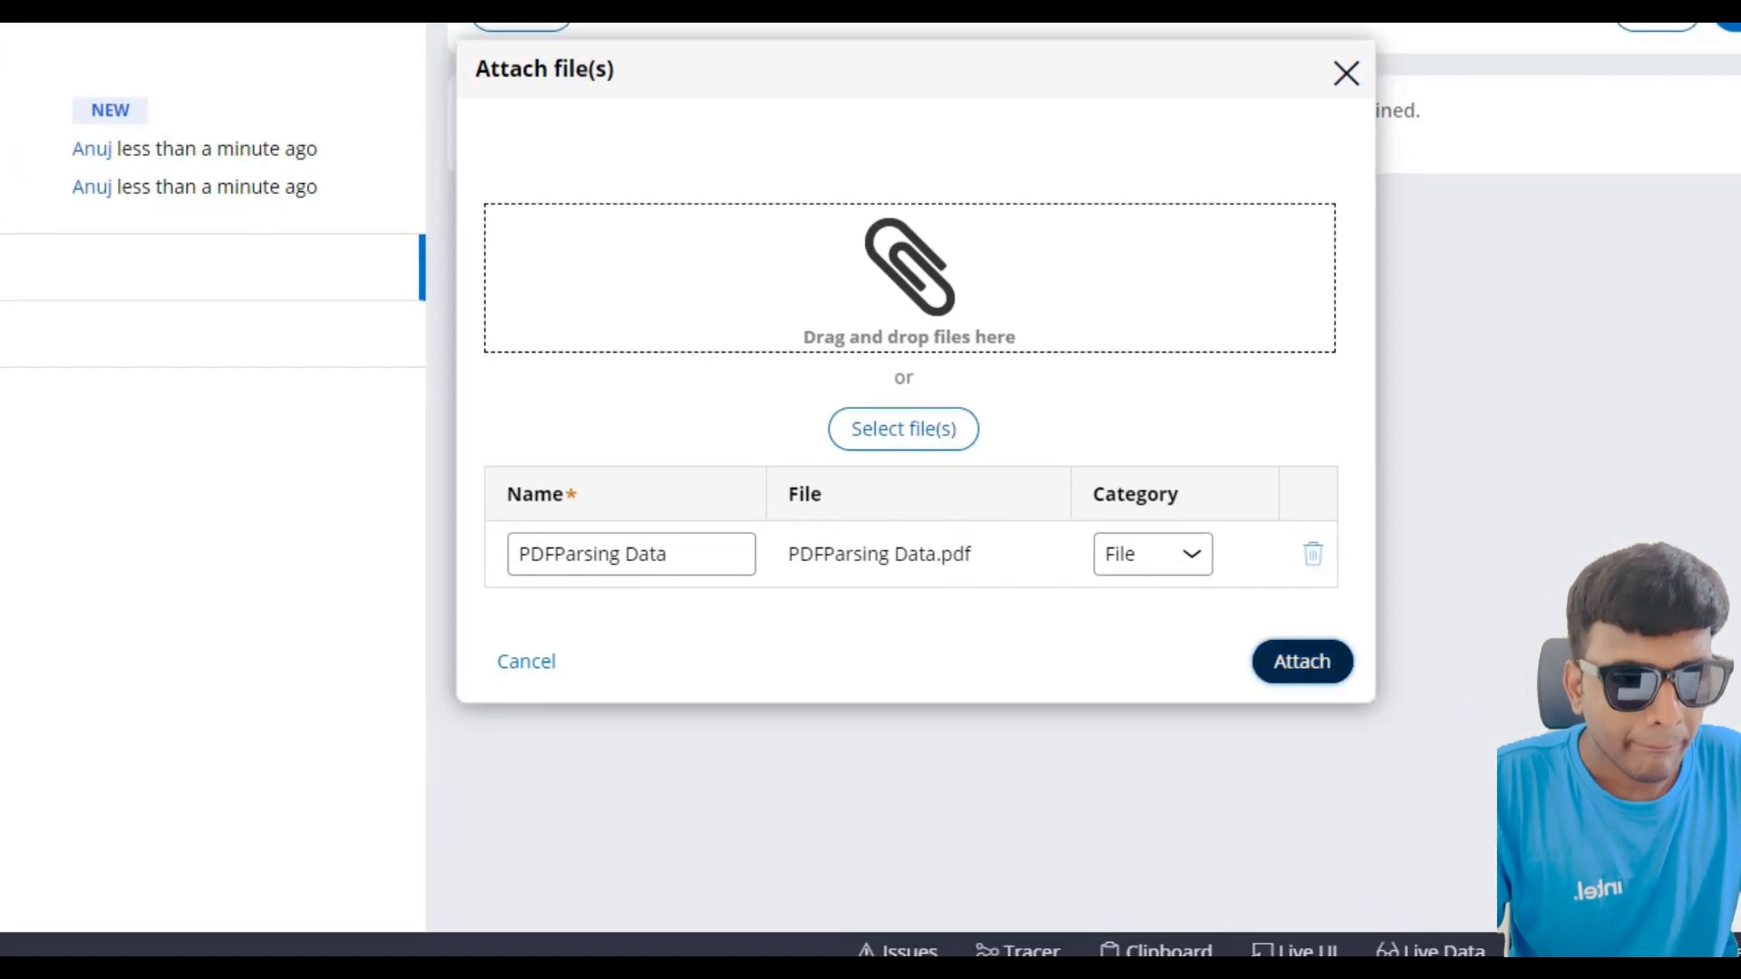
left_click(1303, 662)
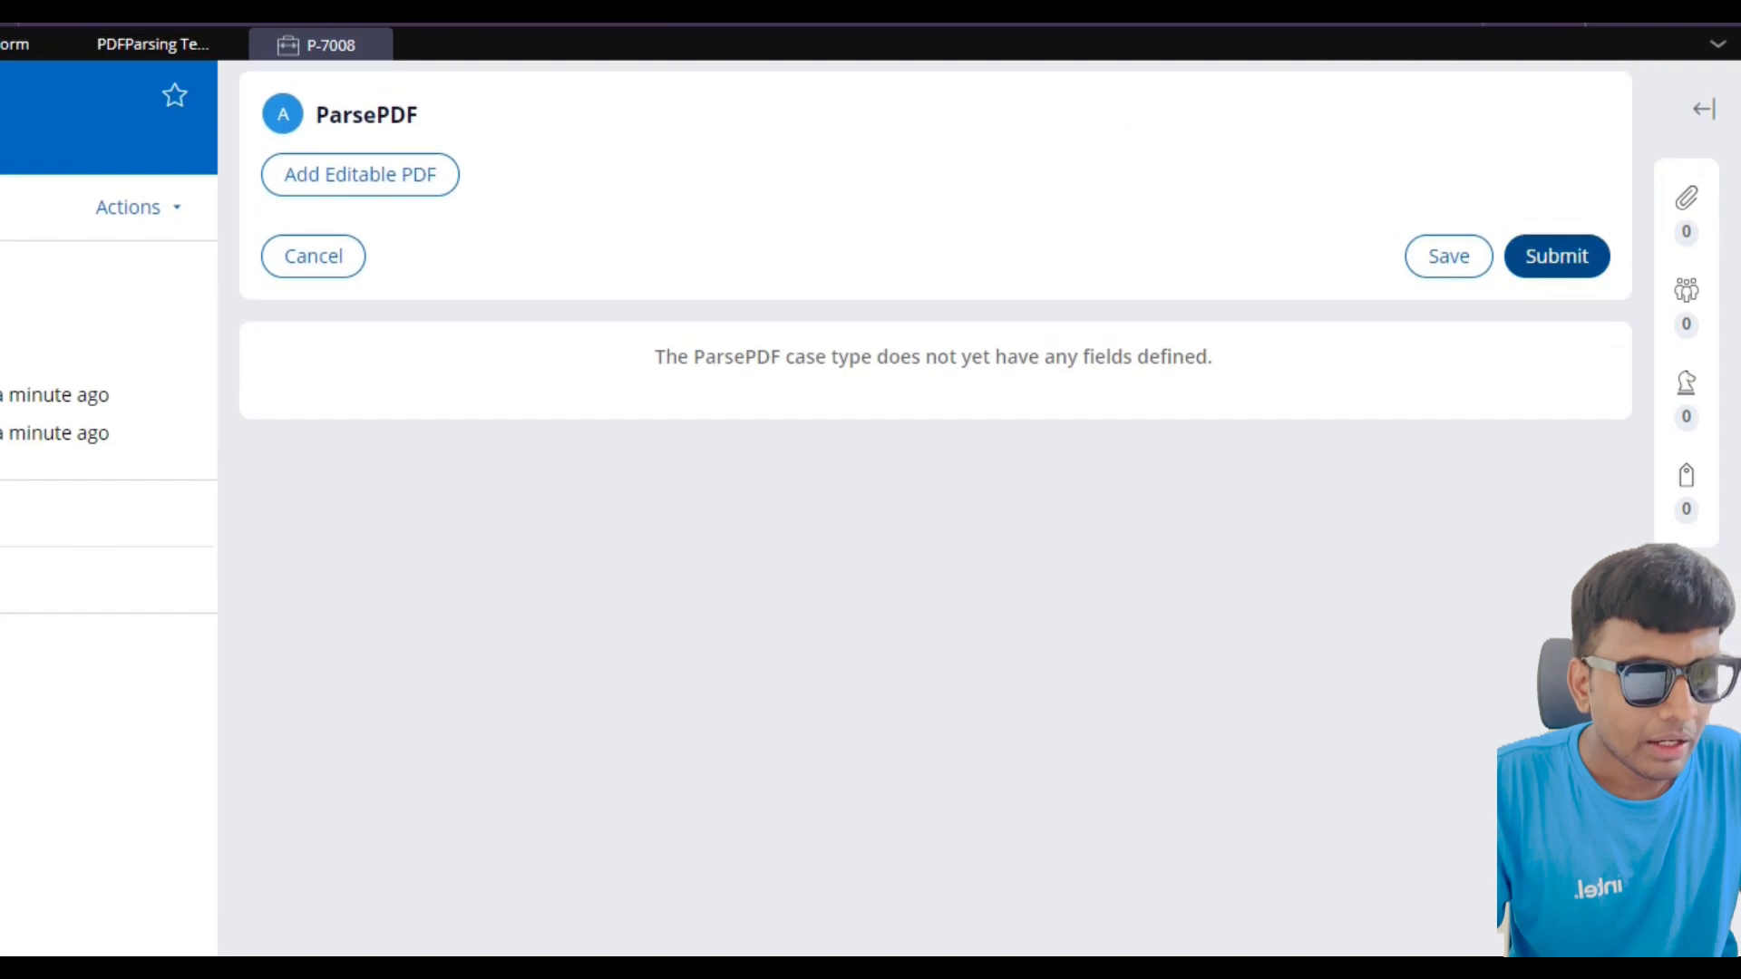
left_click(1556, 257)
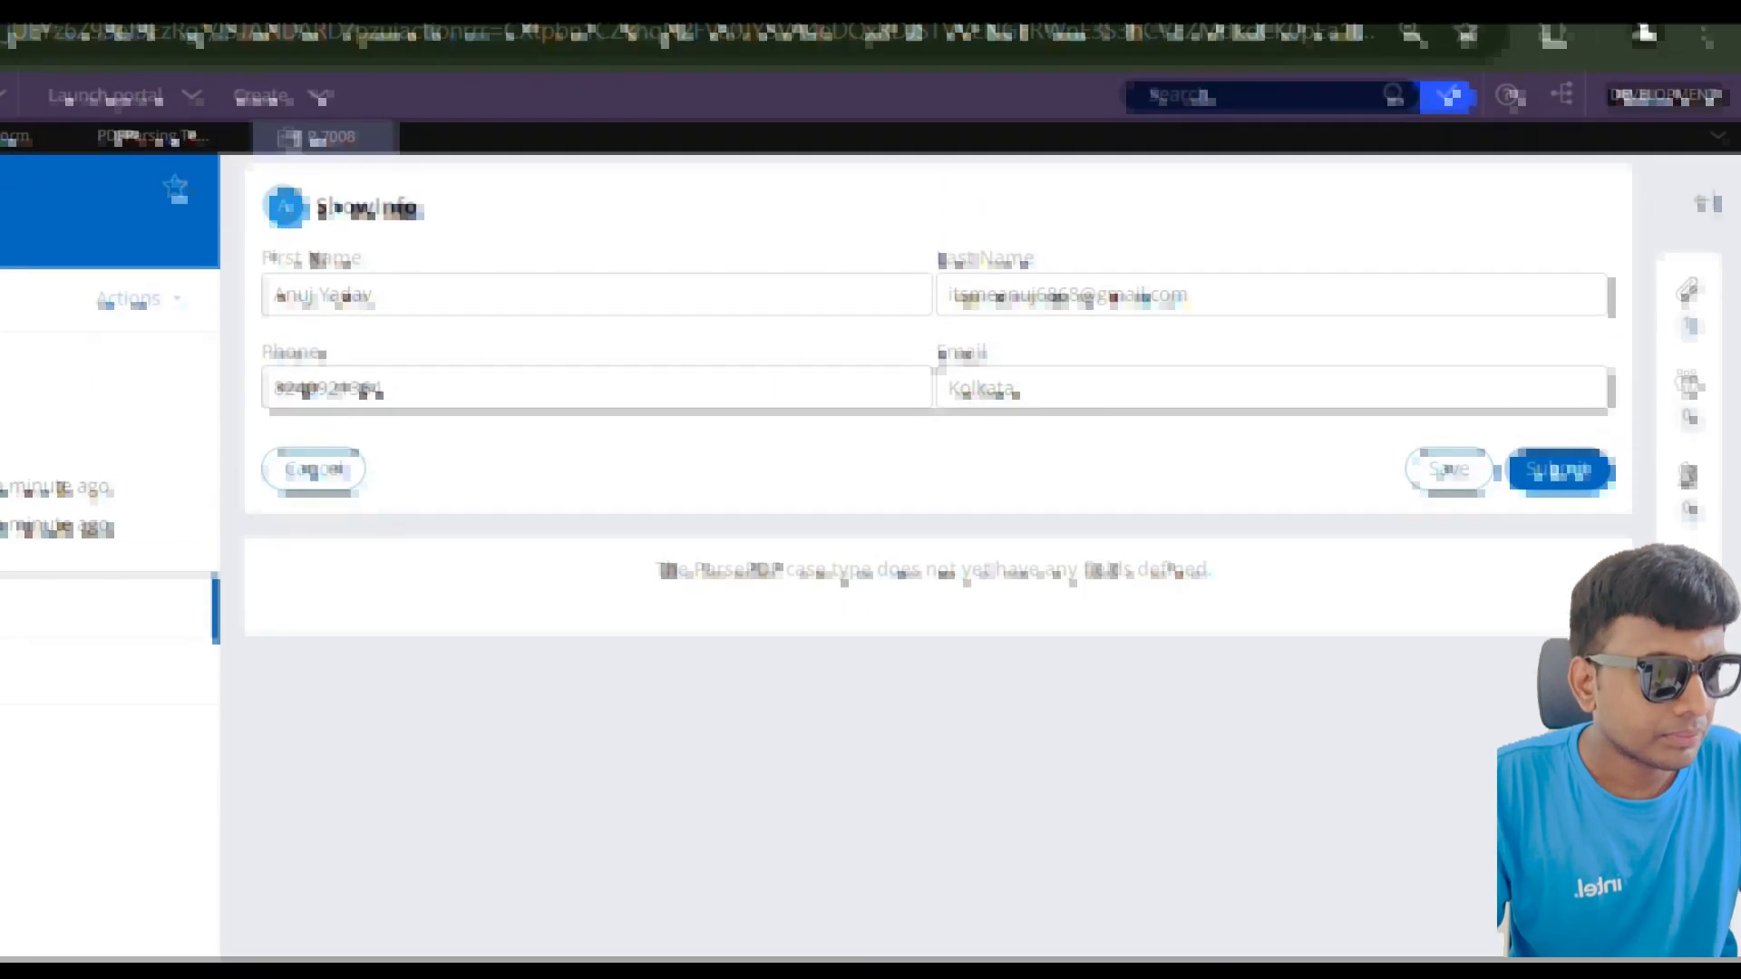